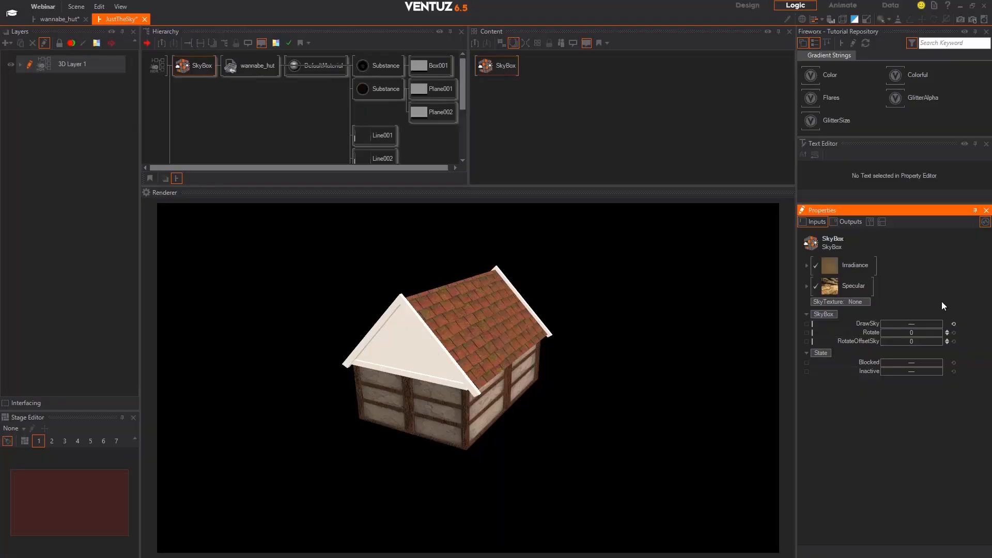
Examine the hut's wood-and-stone walls and tiled roof up close from several sides in the renderer
click(461, 353)
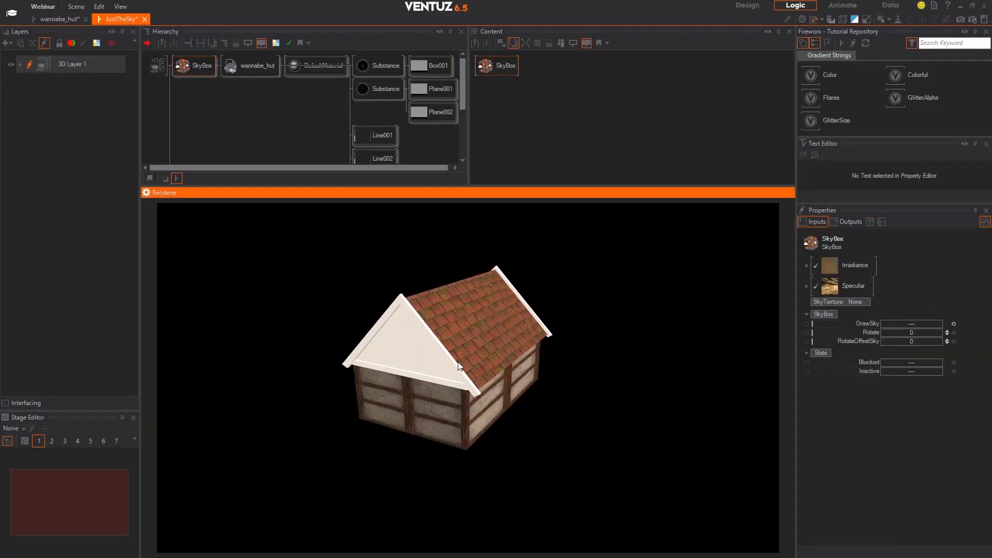
key(q)
right_drag(457, 380, 457, 380)
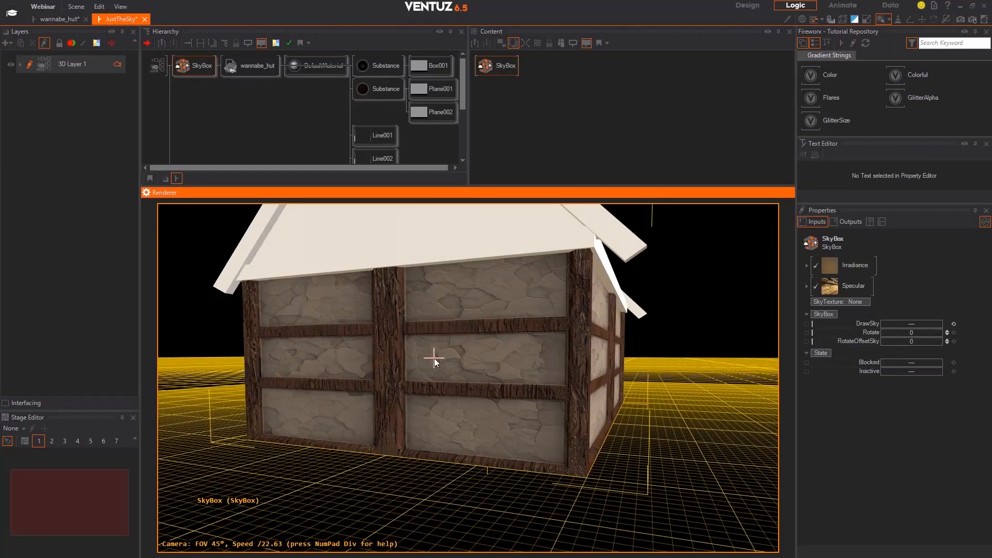
right_drag(430, 352, 471, 353)
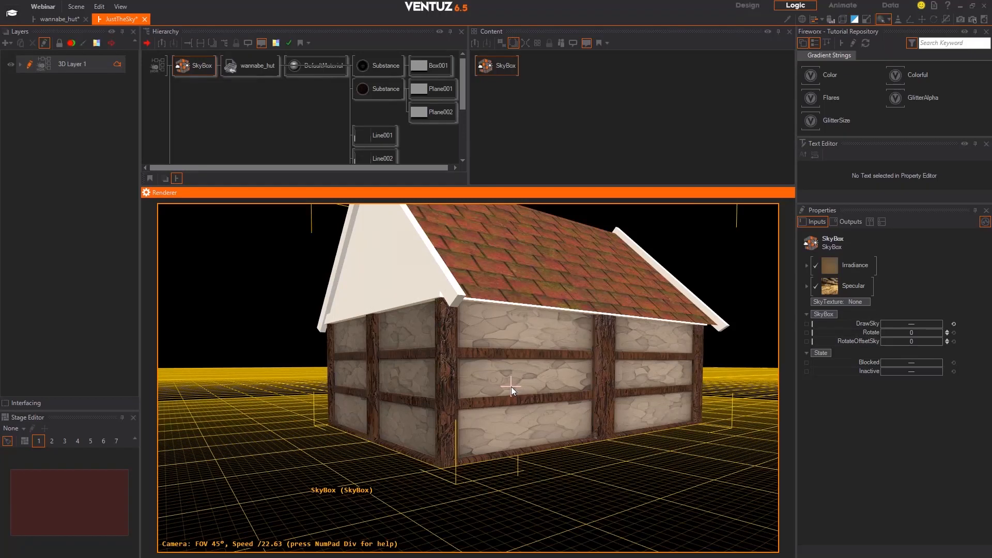
right_drag(508, 386, 516, 361)
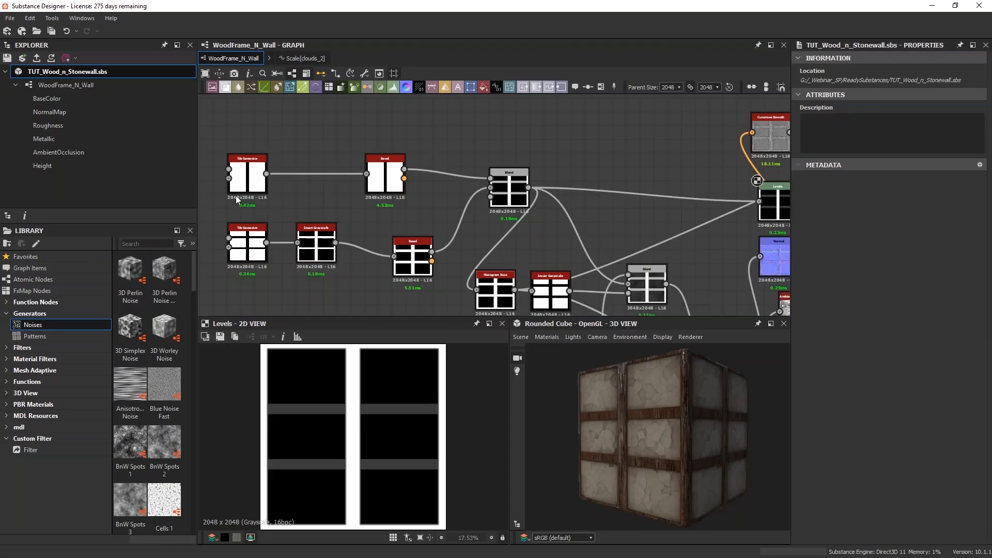
In Substance Designer, examine the overall WoodFrame_N_Wall graph and its rounded cube preview
scroll(568, 238, down, 5)
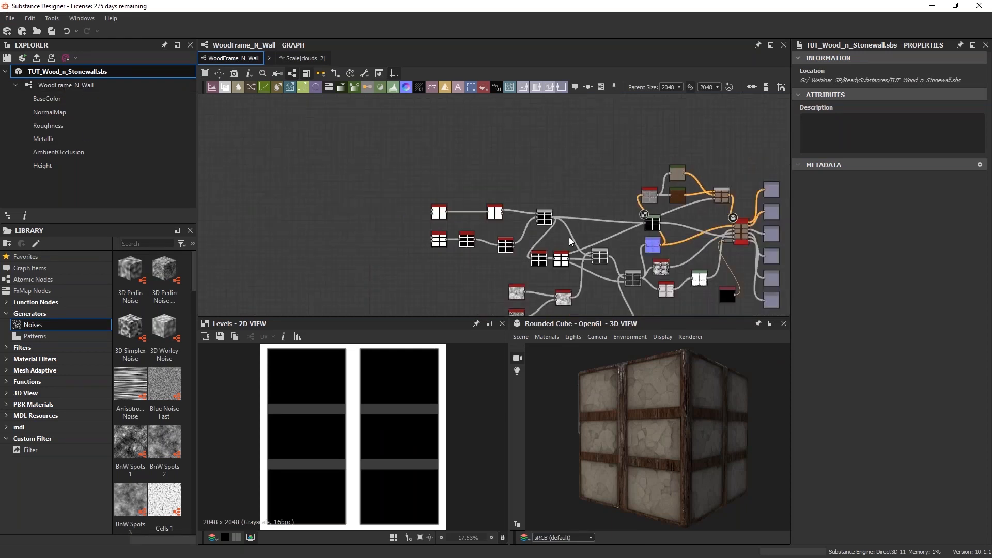
scroll(598, 243, up, 1)
middle_drag(598, 243, 491, 222)
scroll(501, 155, down, 1)
scroll(486, 175, up, 5)
drag(615, 383, 600, 440)
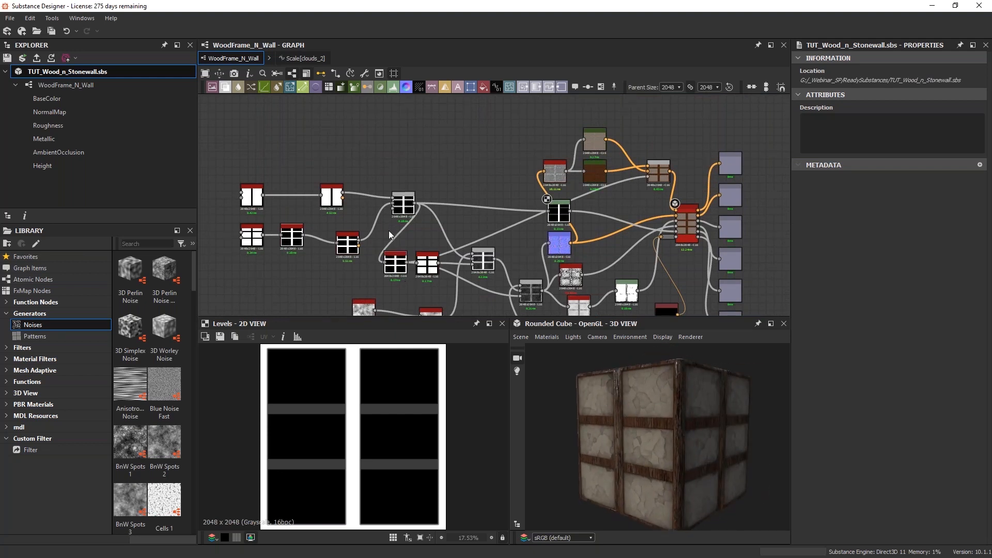
Trace the WoodFrame_N_Wall graph from the tile generator and noise nodes through the blends to the base material
scroll(390, 226, up, 3)
middle_drag(406, 241, 589, 252)
middle_drag(376, 237, 484, 197)
scroll(509, 293, up, 1)
scroll(509, 293, up, 1)
middle_drag(583, 274, 430, 191)
middle_drag(640, 240, 312, 321)
middle_drag(588, 152, 425, 238)
middle_drag(381, 158, 655, 185)
middle_drag(408, 191, 558, 181)
middle_drag(311, 269, 303, 191)
scroll(538, 265, down, 1)
scroll(516, 274, down, 2)
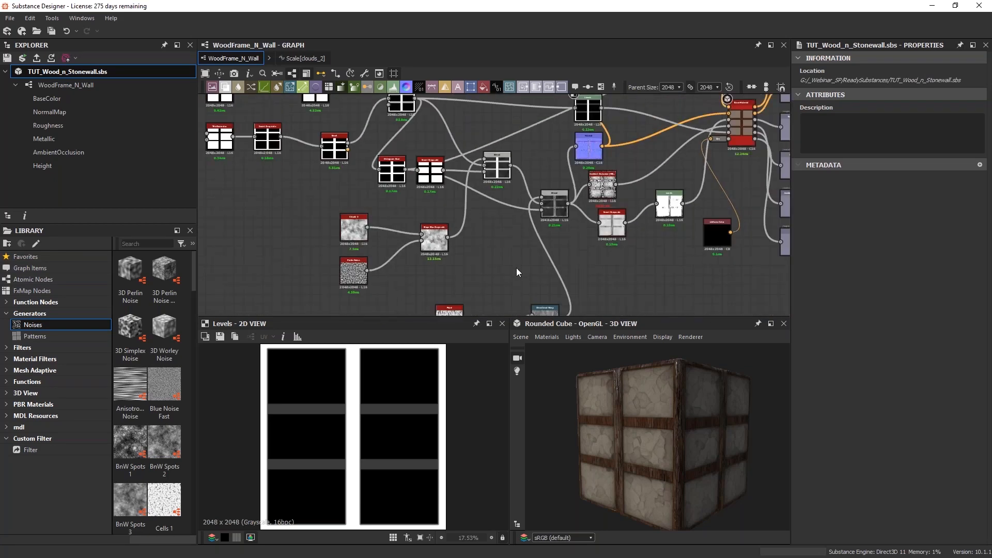
Examine the Base Material node with its connected output maps and view the preview cube from another angle
middle_drag(628, 283, 529, 290)
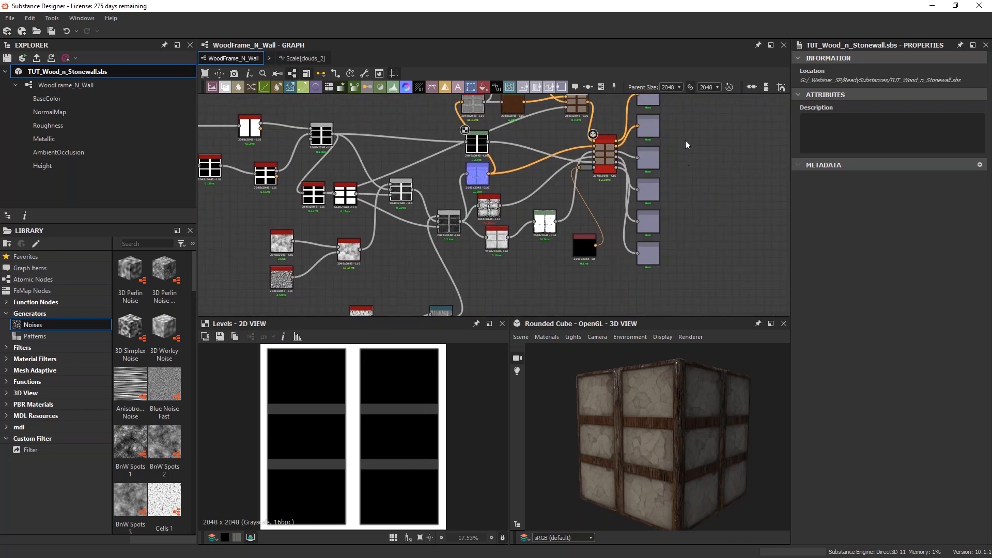
scroll(677, 158, up, 1)
scroll(598, 178, up, 2)
scroll(560, 208, up, 1)
scroll(560, 208, up, 1)
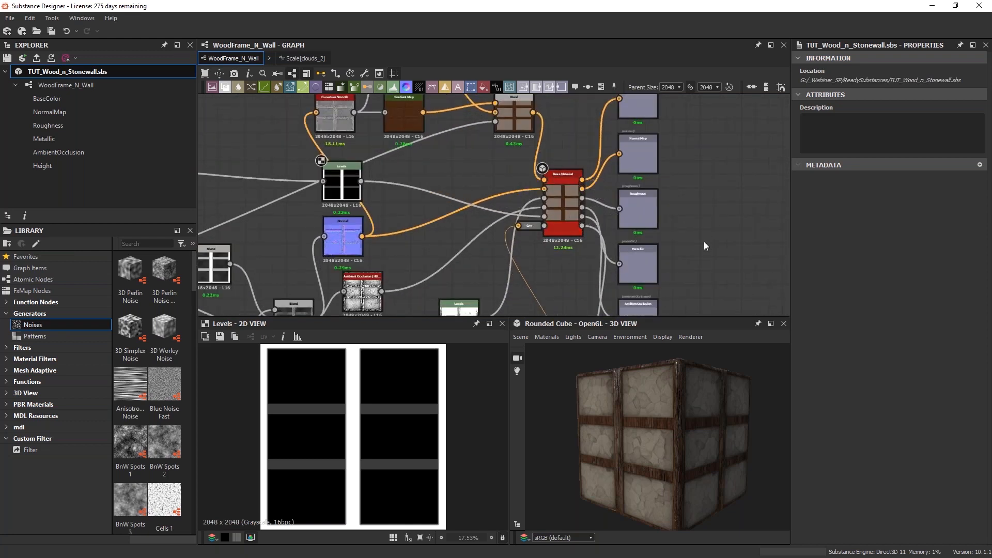
scroll(704, 241, down, 2)
drag(659, 382, 629, 439)
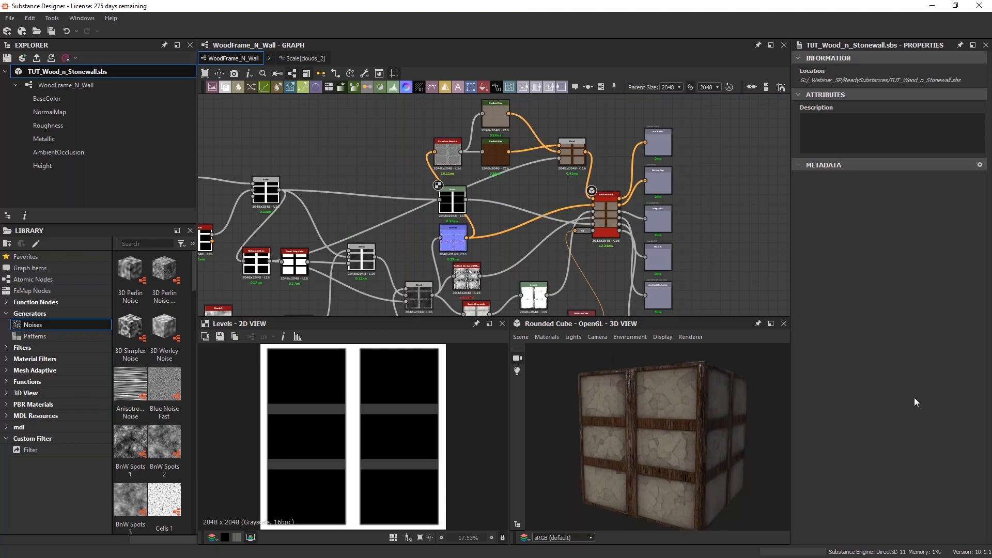
Switch back to Ventuz and block the roof tile Substance, Line001 and Line002 in the hierarchy
key(alt+Tab)
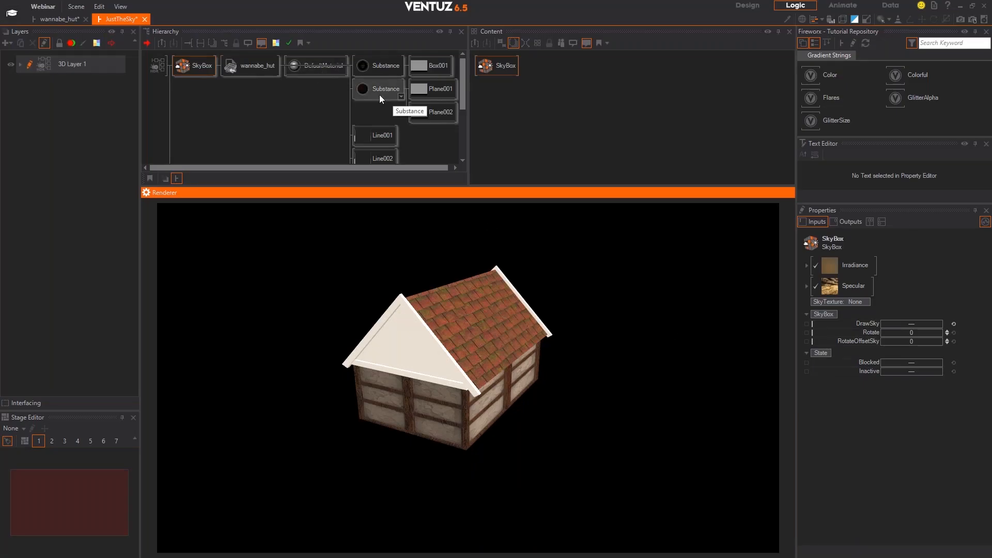
click(380, 74)
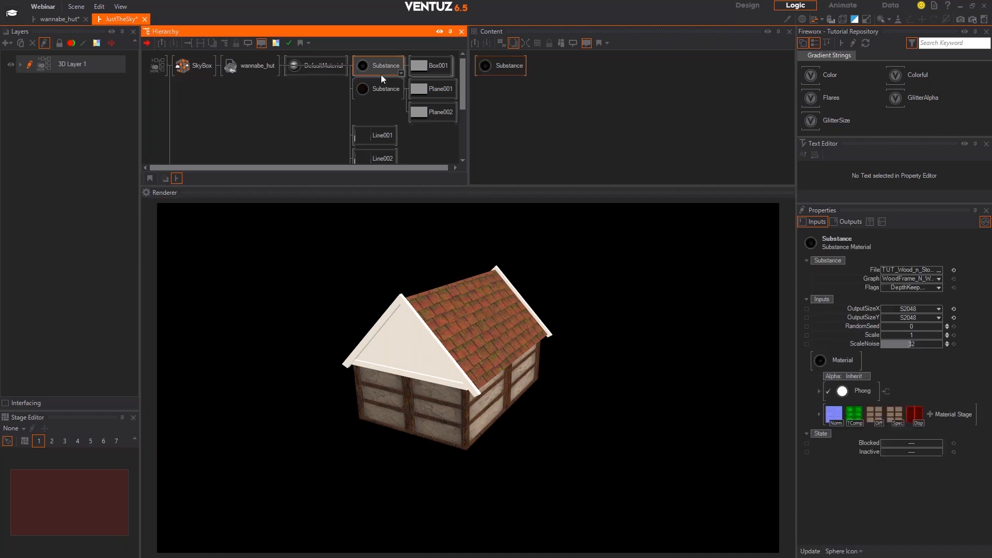
click(380, 82)
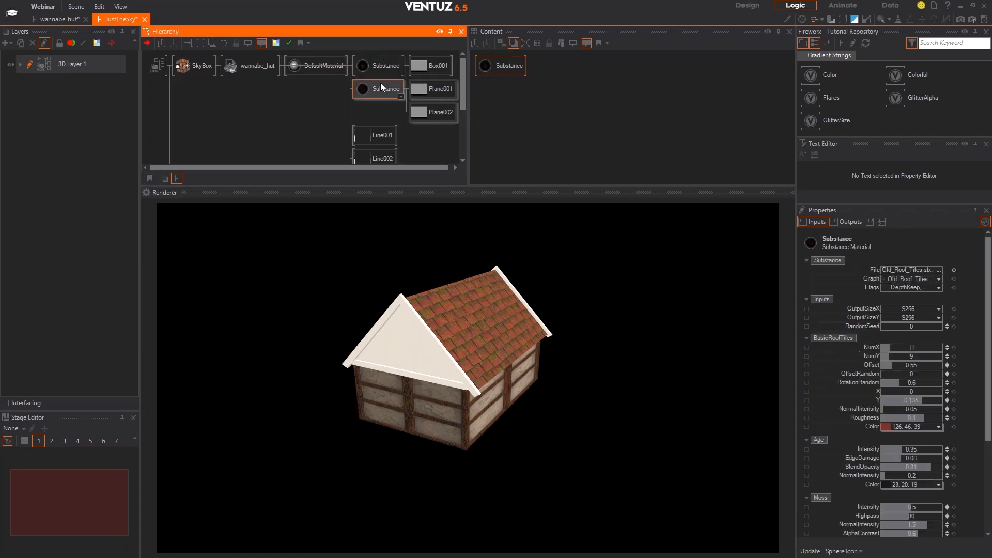
key(ctrl+b)
click(367, 135)
key(ctrl+b)
click(374, 154)
key(ctrl+b)
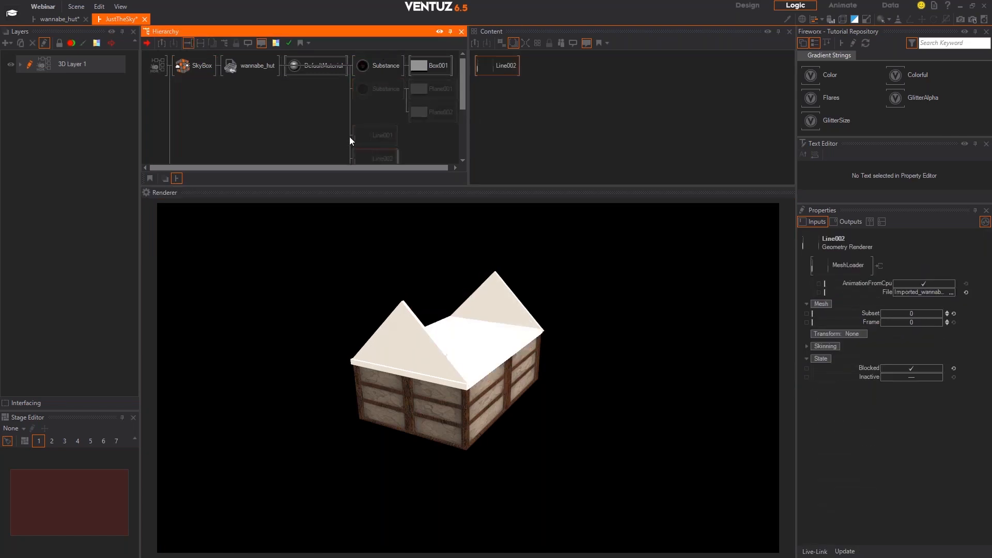
Block the Box002, Line003 and Line004 geometries so that only the wall box is rendered
scroll(350, 138, down, 3)
click(370, 94)
key(ctrl+b)
click(371, 110)
key(ctrl+b)
click(370, 141)
key(ctrl+b)
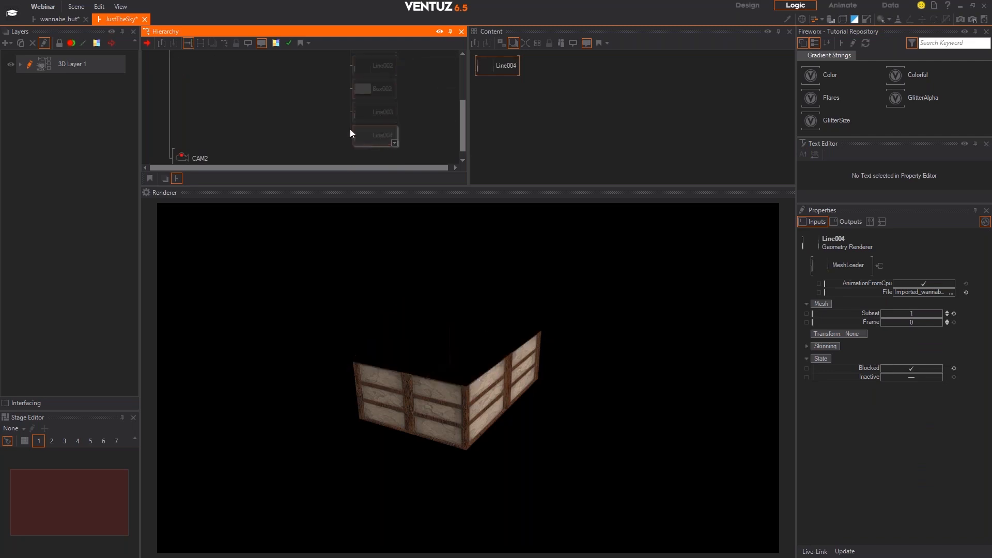
Fly the camera around the isolated wall box and examine the wood frame and stone surface up close
click(457, 405)
key(m)
middle_drag(465, 402, 465, 402)
key(w)
middle_drag(513, 448, 514, 447)
key(s)
key(a)
key(s)
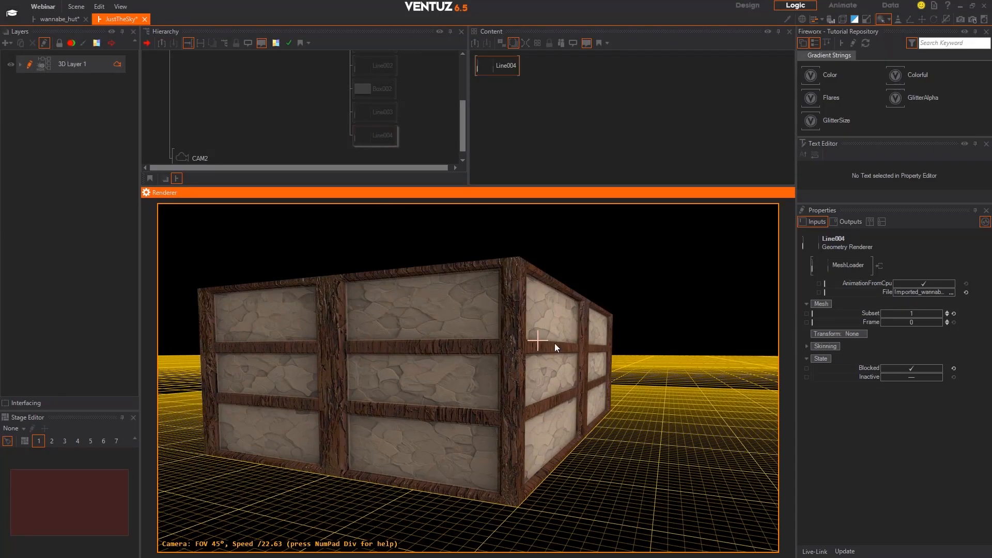
click(803, 19)
middle_drag(544, 318, 544, 318)
key(w)
key(s)
key(s)
key(a)
key(d)
key(w)
click(803, 19)
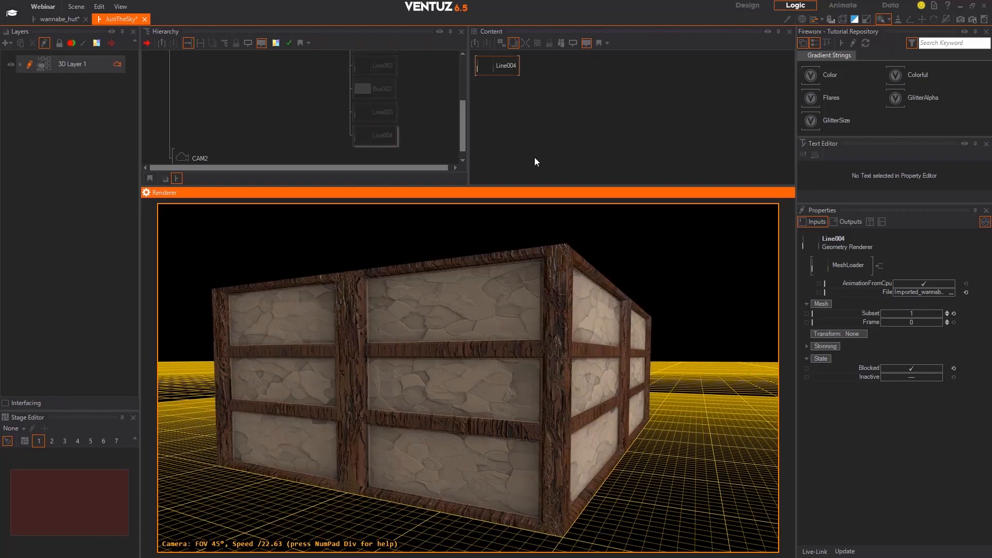
Expand the displacement map stage of the wall's Substance material and disable it
scroll(301, 157, up, 4)
click(367, 70)
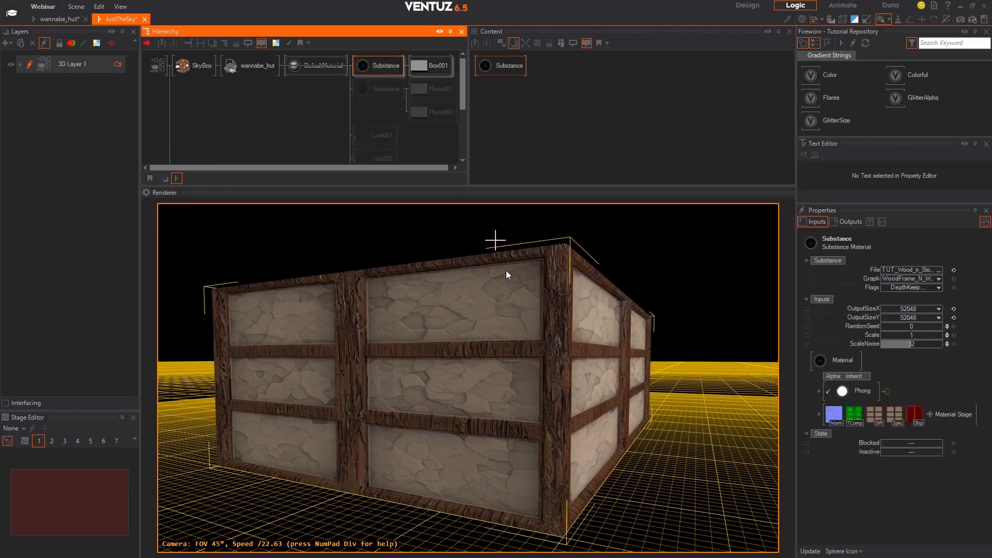
click(913, 415)
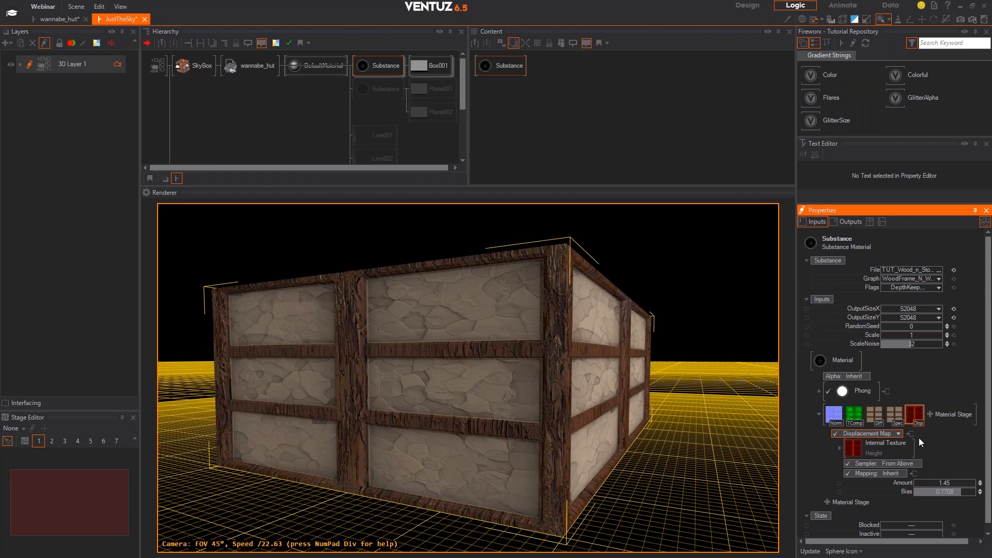
click(836, 433)
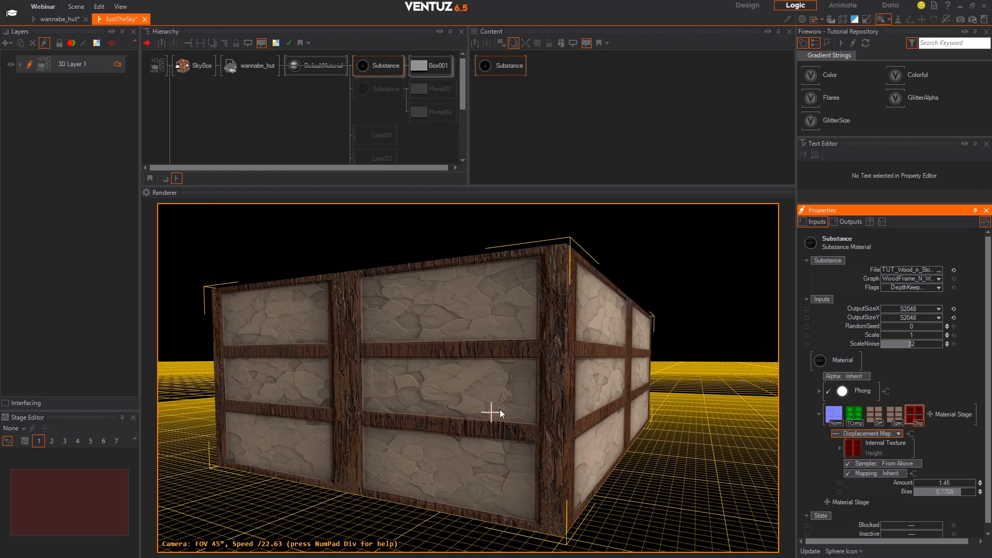
Toggle the displacement map on and off again to compare the wall's relief
right_drag(501, 395, 501, 395)
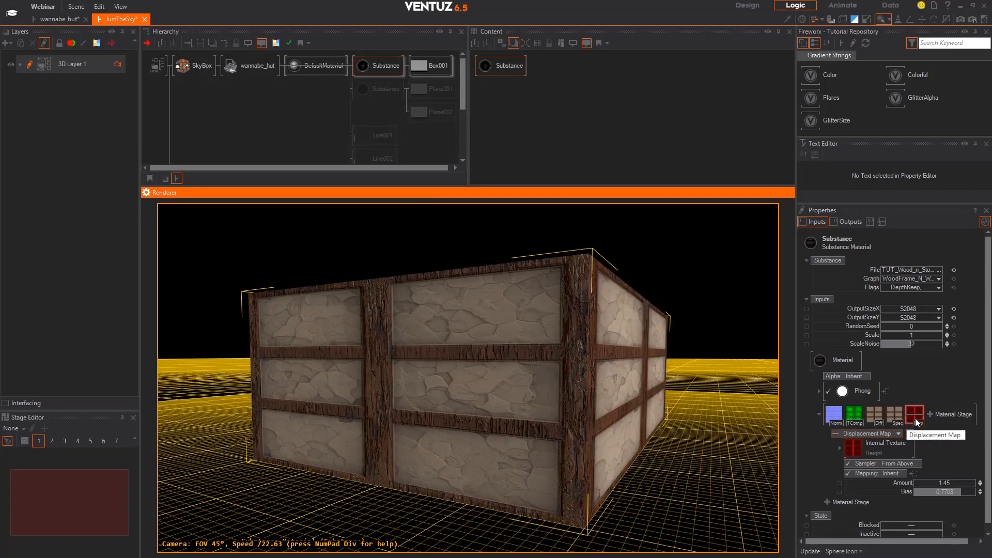
click(915, 417)
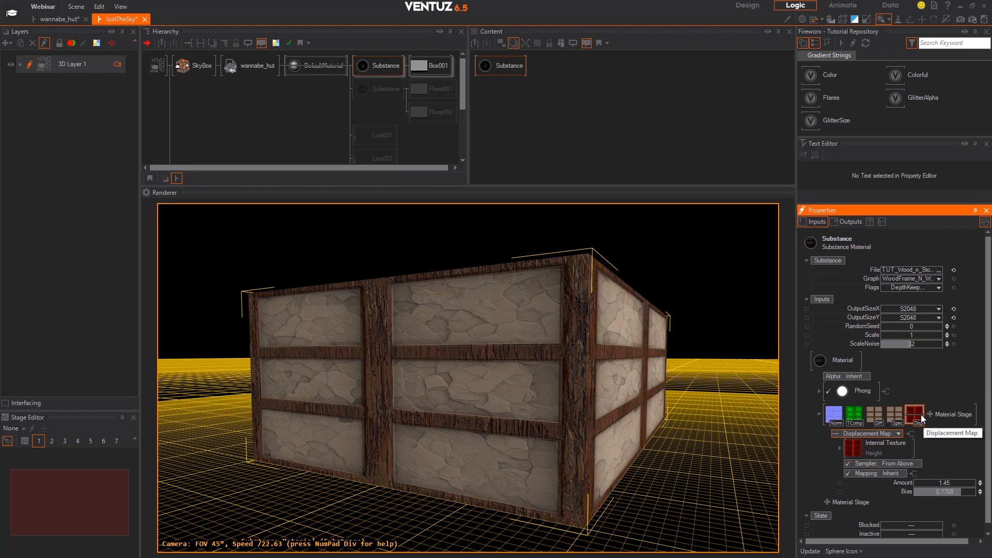
click(921, 416)
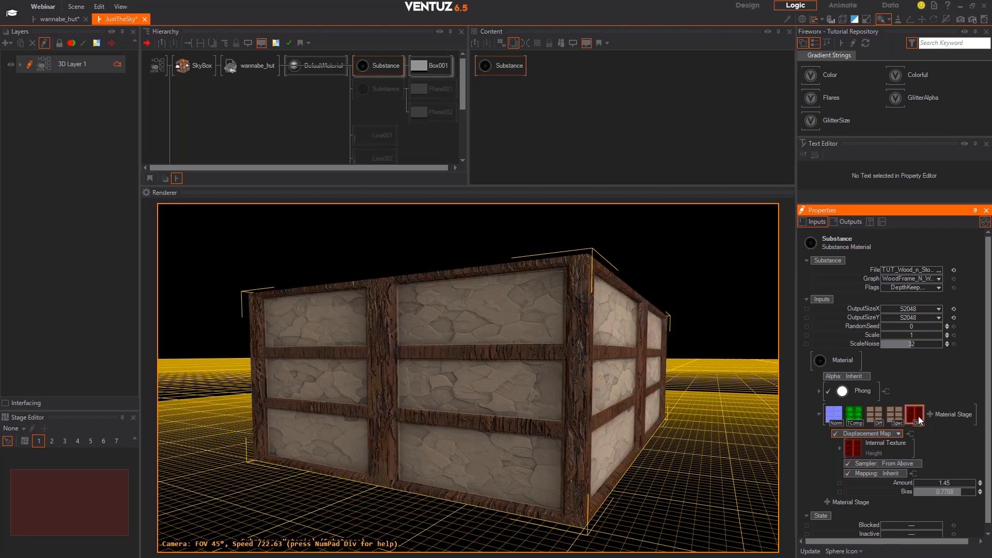
click(916, 421)
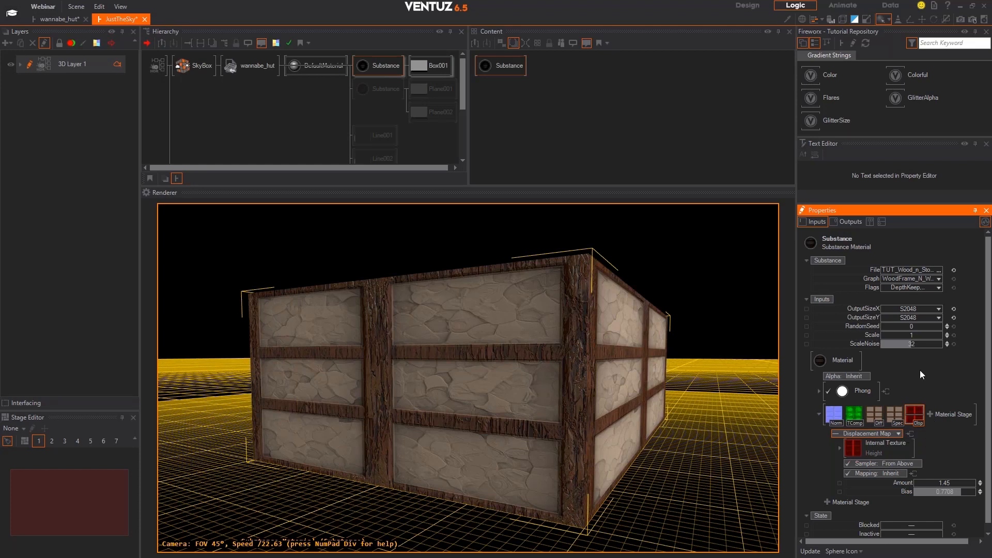
Try higher Scale values on the wall's Substance material, return Scale to 1, and set ScaleNoise to 12
scroll(868, 385, down, 1)
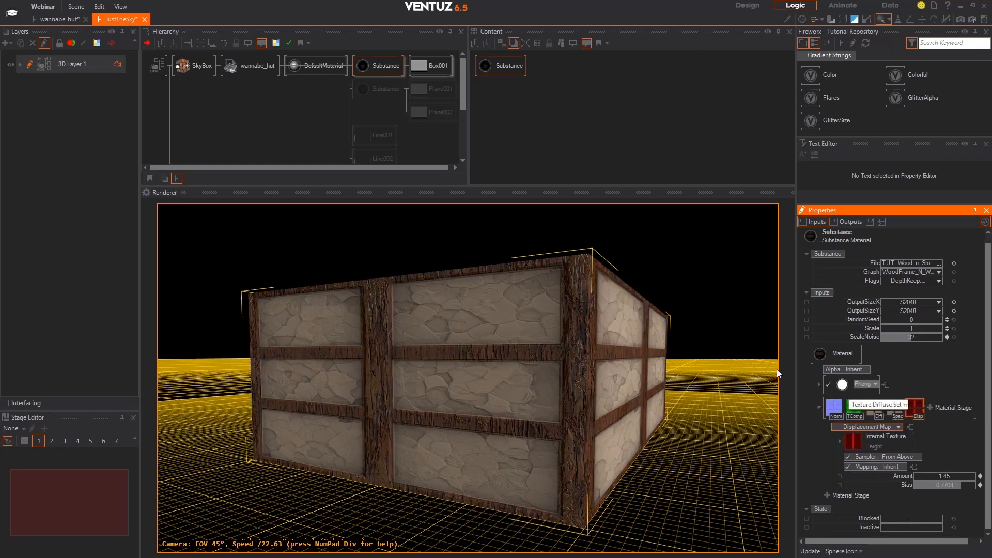
click(374, 67)
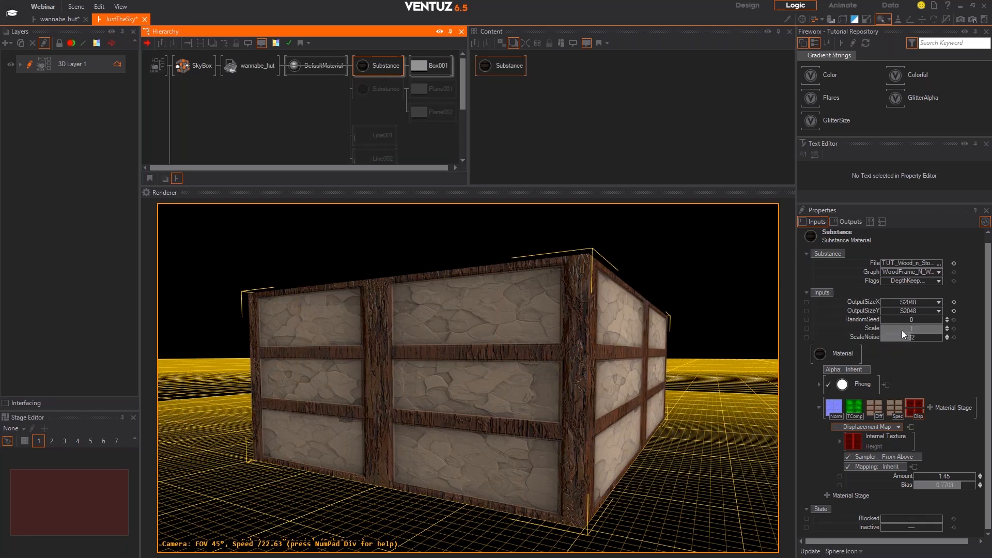
mouse_move(897, 331)
mouse_down()
mouse_move(941, 331)
mouse_move(902, 331)
mouse_up()
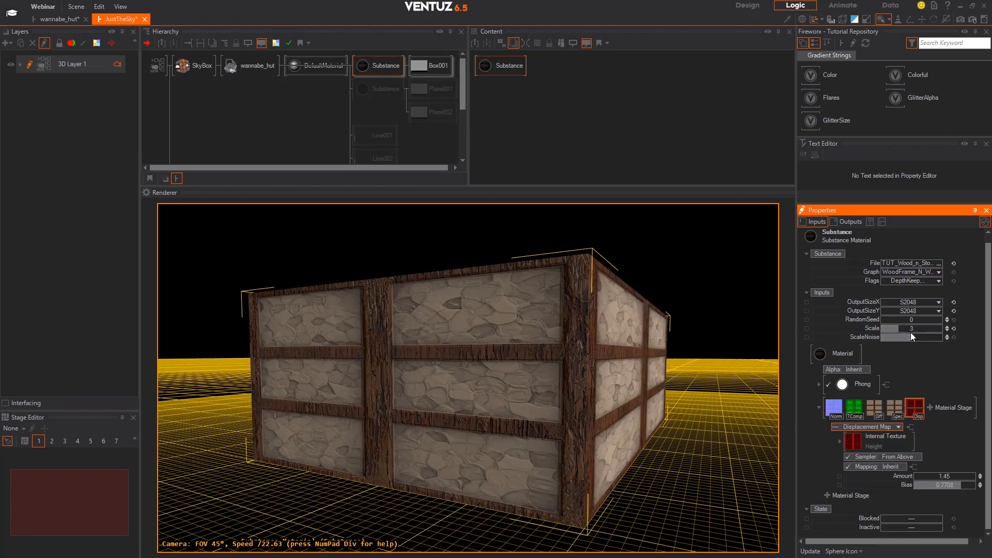
mouse_move(923, 332)
mouse_down()
mouse_move(880, 328)
mouse_move(941, 329)
mouse_up()
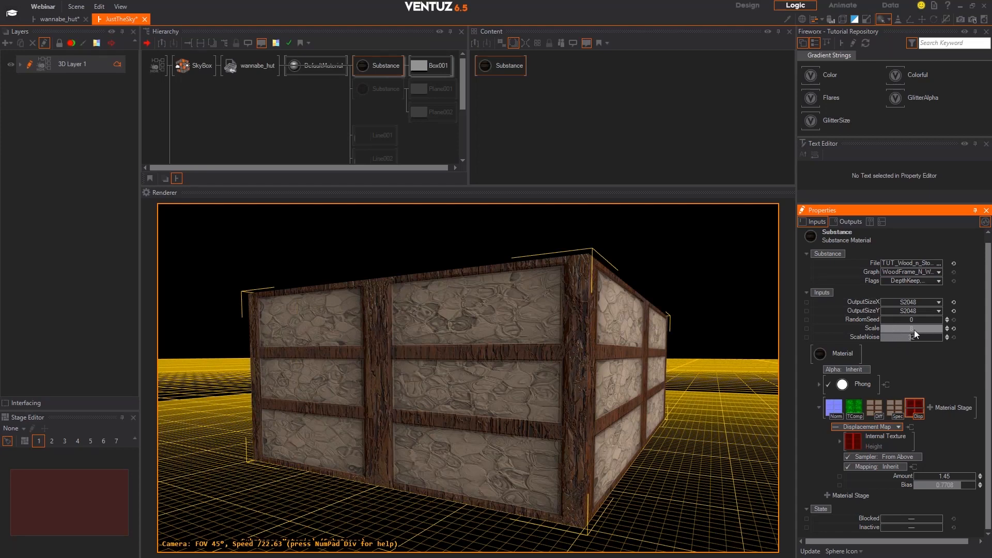
drag(913, 330, 888, 340)
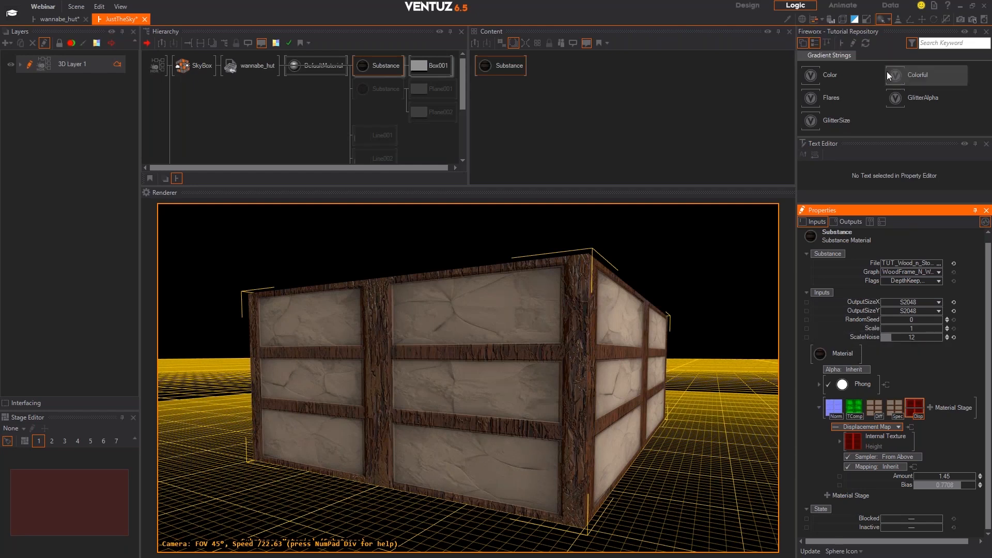
Show the render performance statistics and vary the wall material's inputs, ending with Scale at 1 and ScaleNoise at 7
click(815, 20)
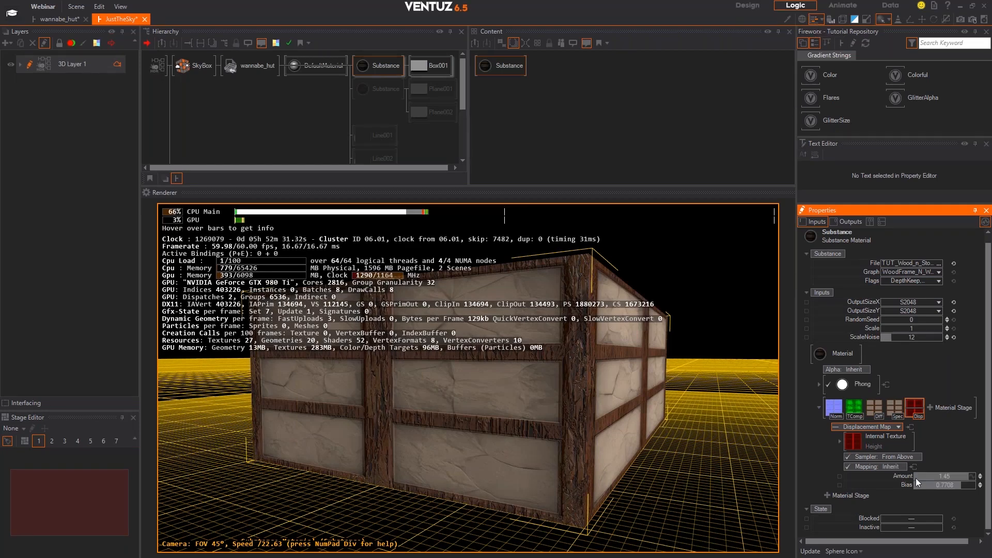
mouse_move(895, 326)
mouse_down()
mouse_move(931, 326)
mouse_move(900, 327)
mouse_up()
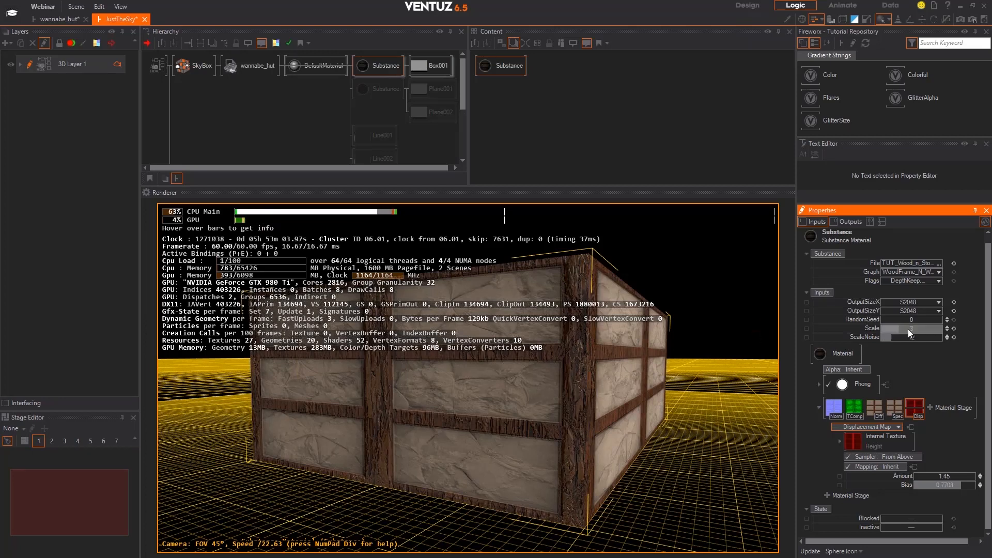
drag(912, 329, 889, 328)
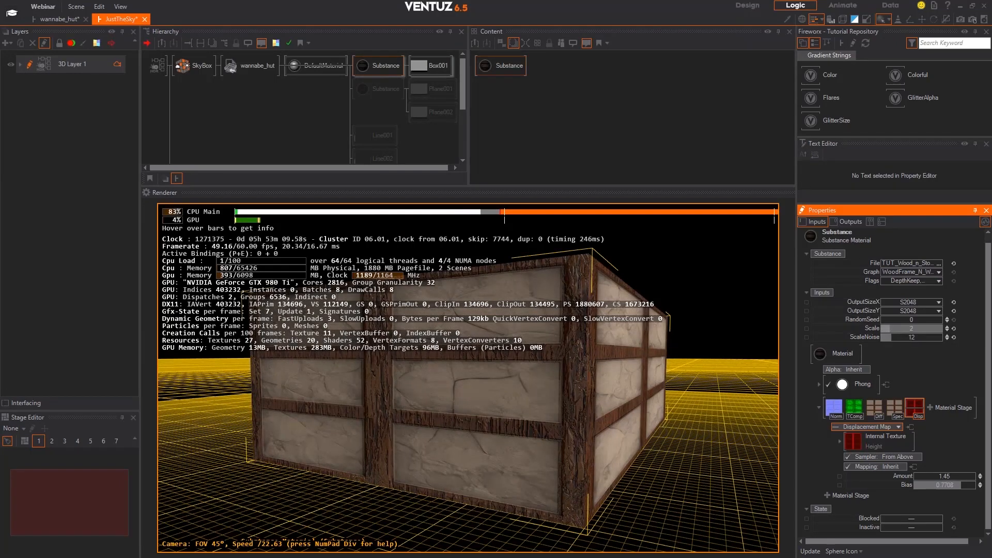
mouse_move(899, 329)
mouse_down()
mouse_move(890, 328)
mouse_move(914, 336)
mouse_move(893, 335)
mouse_up()
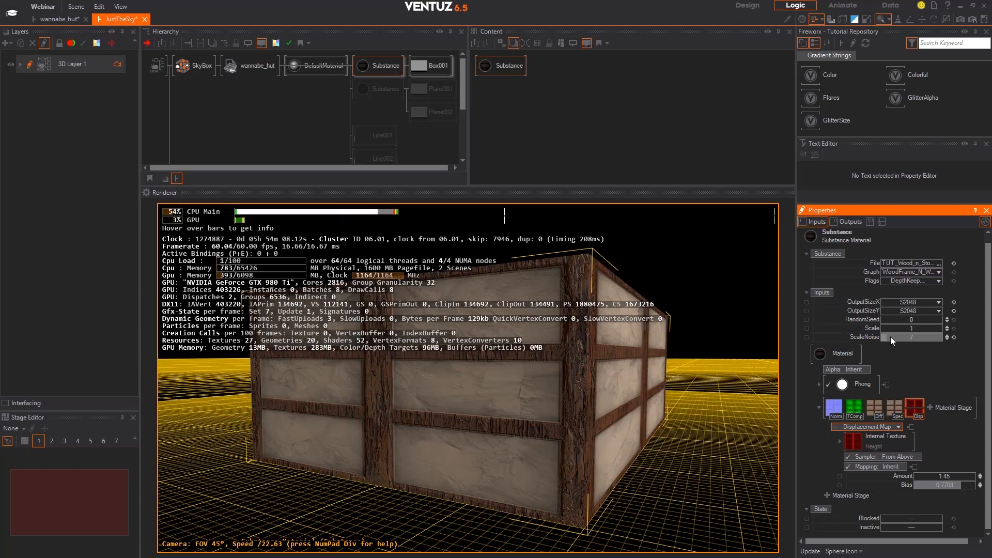
drag(893, 328, 884, 328)
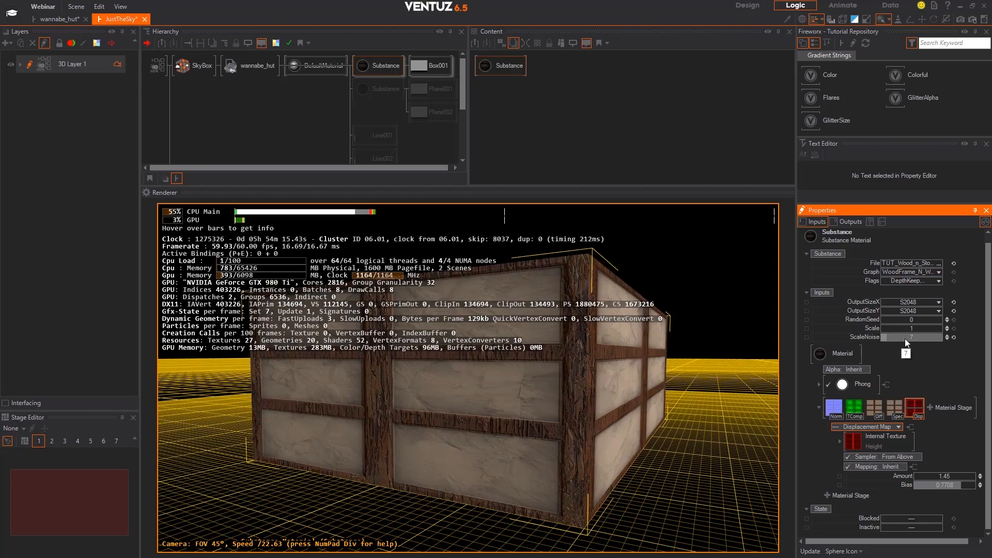
mouse_move(864, 329)
mouse_down()
mouse_move(898, 327)
mouse_move(880, 327)
mouse_up()
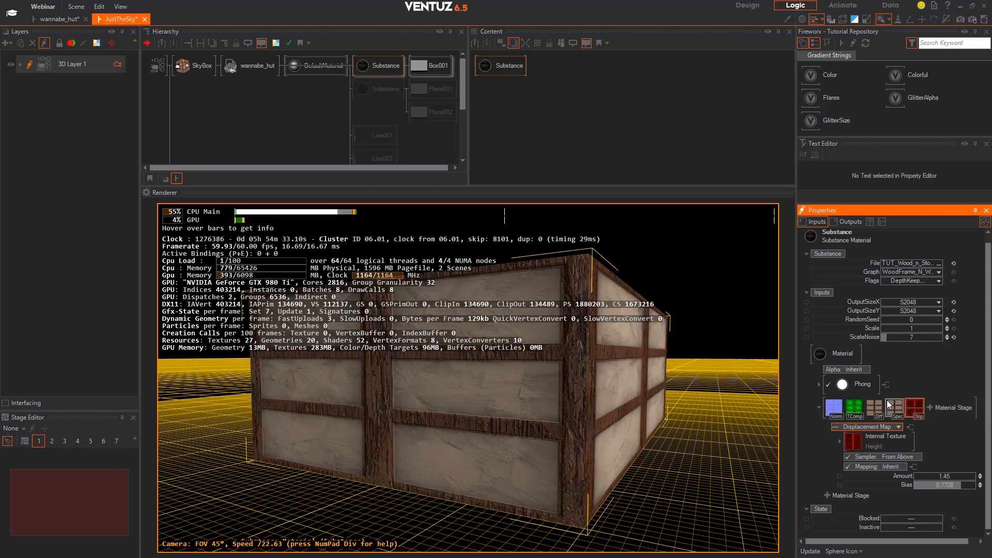
Add a Substance Material node to the hut scene's hierarchy
click(593, 117)
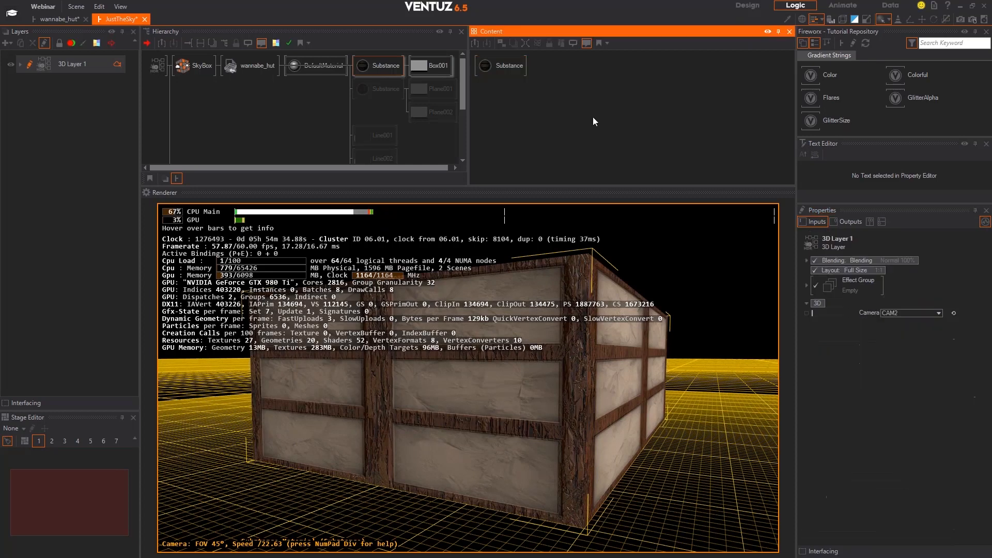
text(sub)
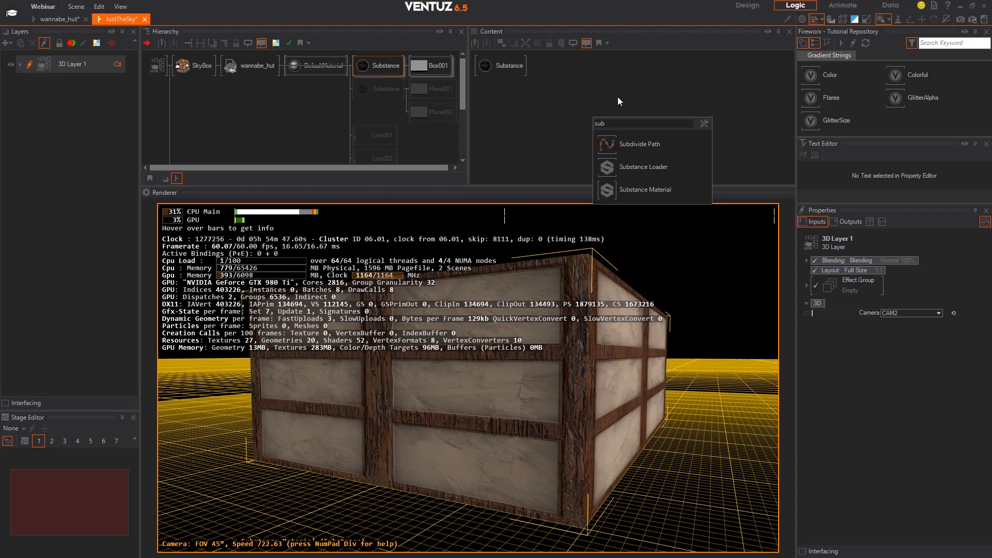
click(607, 192)
click(300, 73)
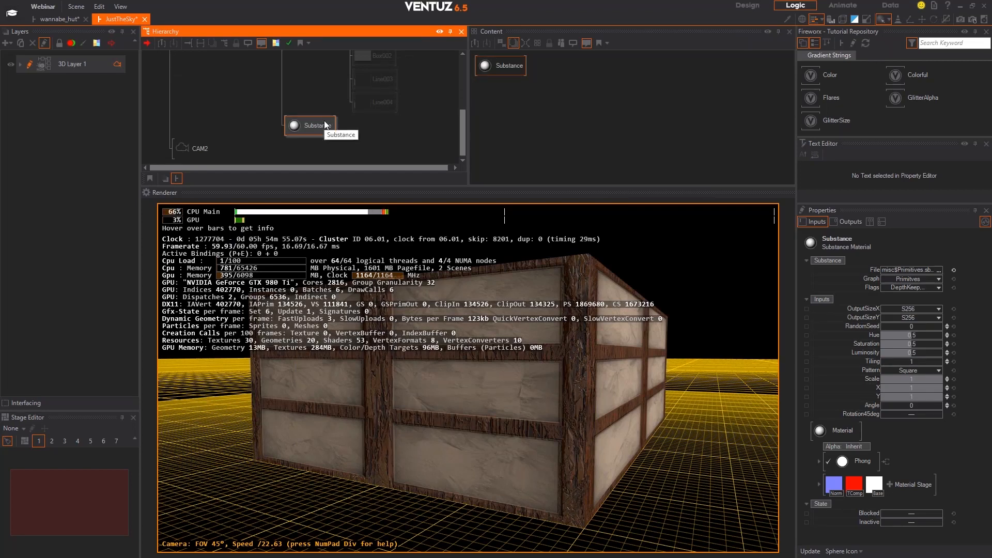
Create a new scene and attach a Substance Material node to its 3D layer, acknowledging the warning
click(72, 7)
click(82, 20)
double_click(218, 78)
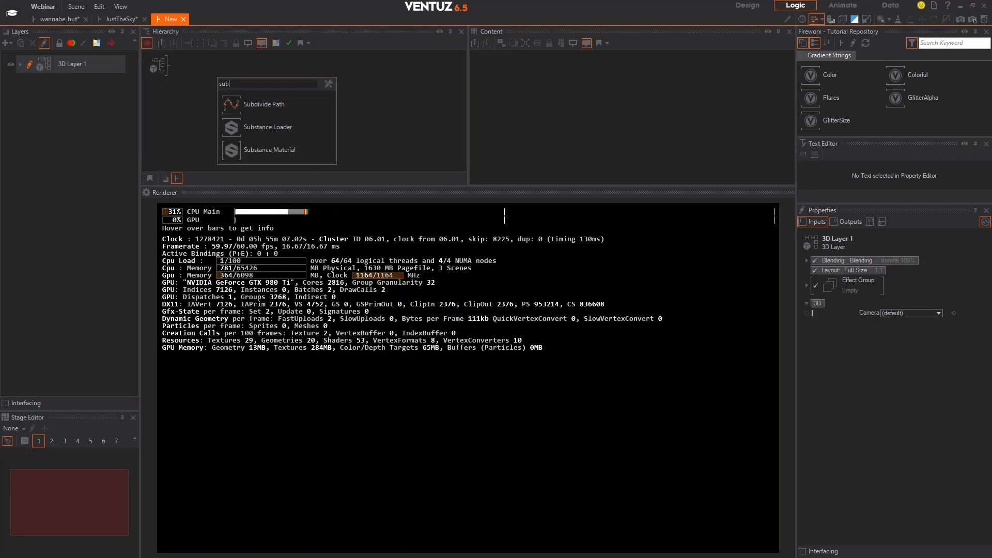
drag(229, 148, 167, 69)
click(167, 68)
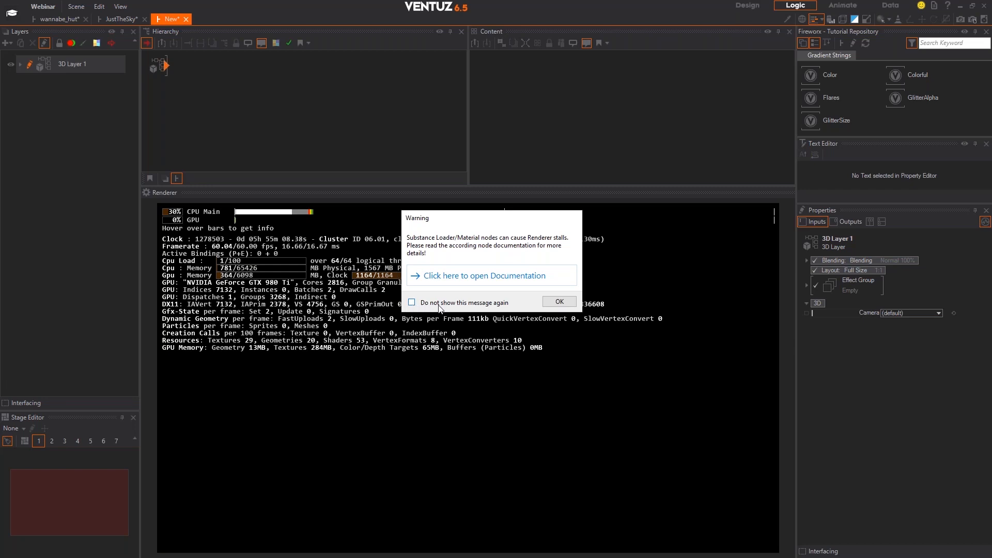
click(556, 304)
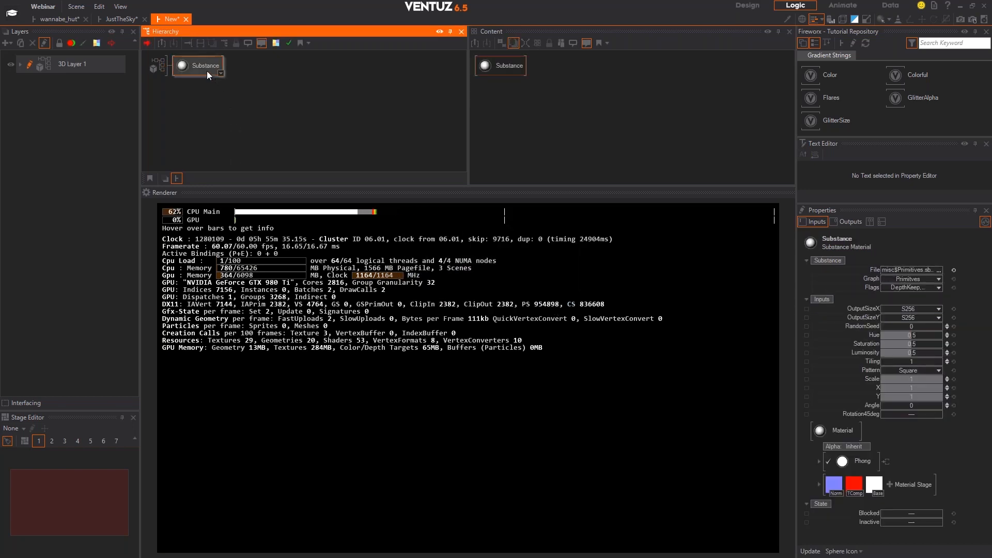
text(sub)
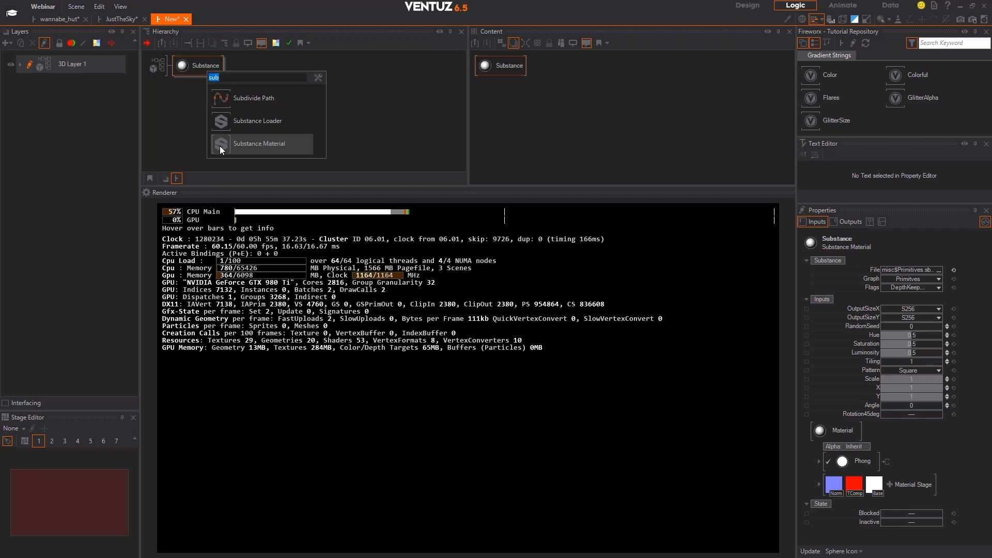
click(181, 65)
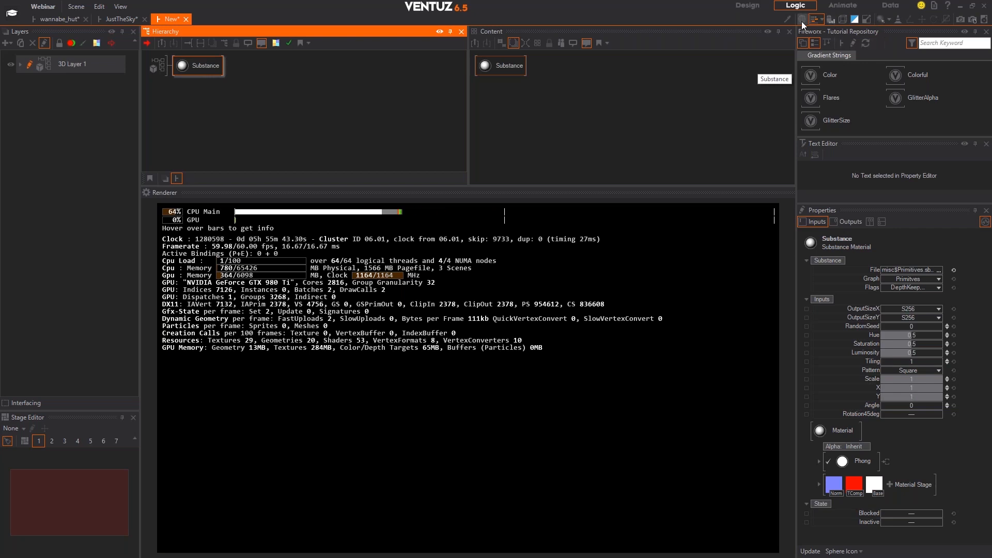
Open the message log, look through its entries for the Substance renderer-stall warnings, and close it
click(934, 6)
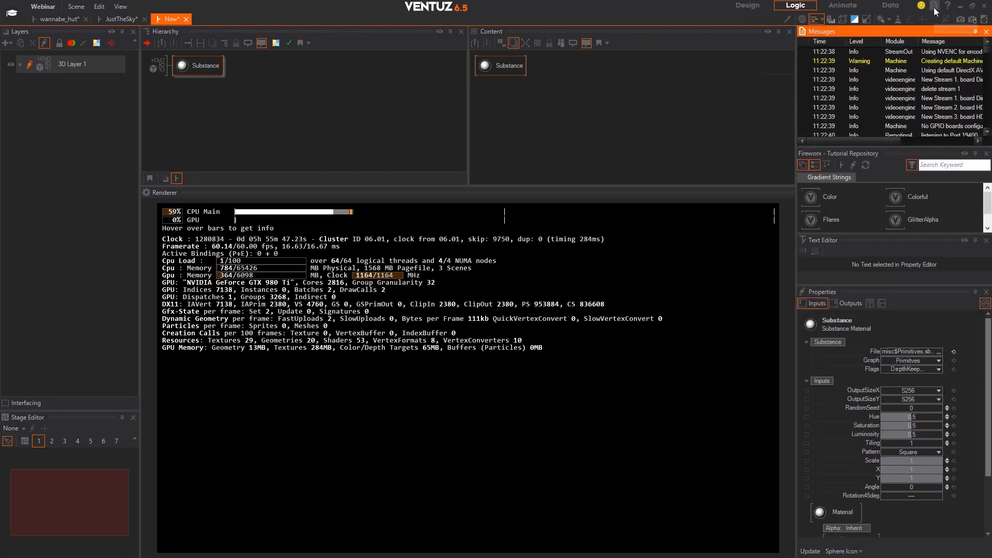
scroll(901, 80, down, 5)
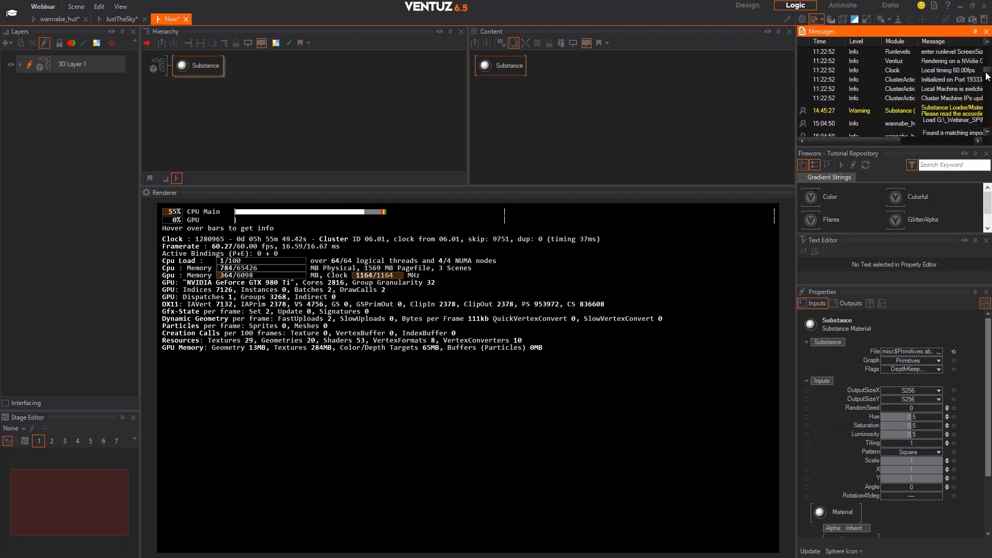
scroll(987, 73, down, 5)
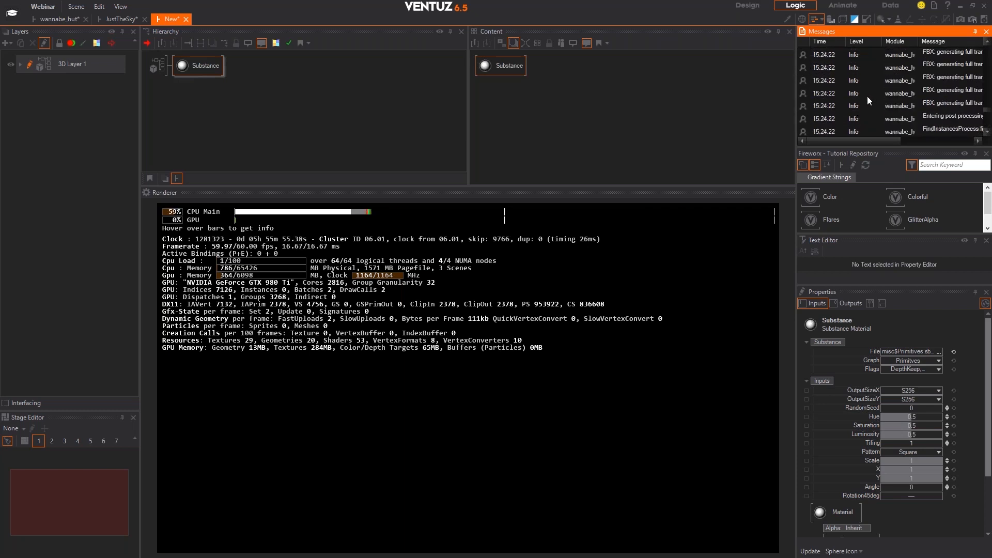
scroll(872, 100, down, 1)
scroll(912, 99, down, 10)
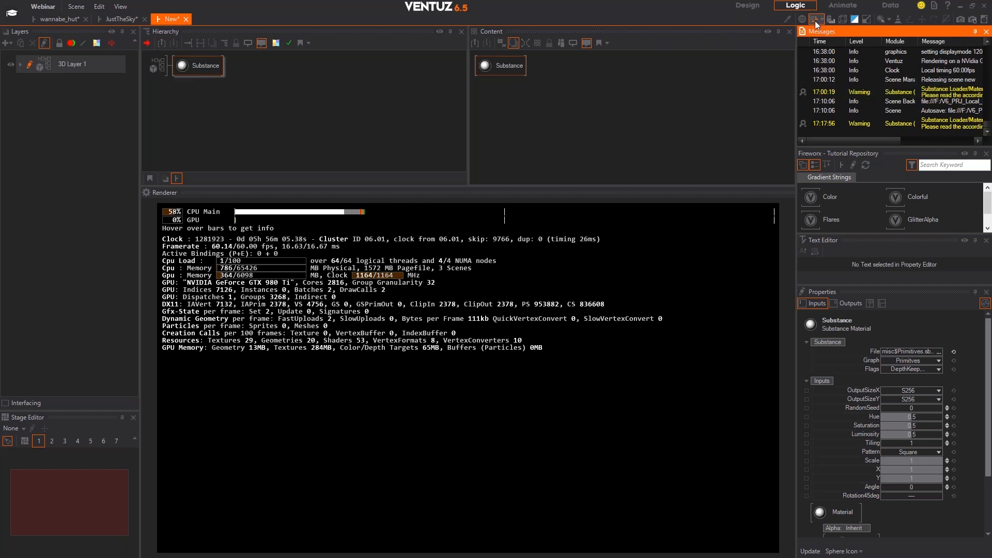
click(934, 8)
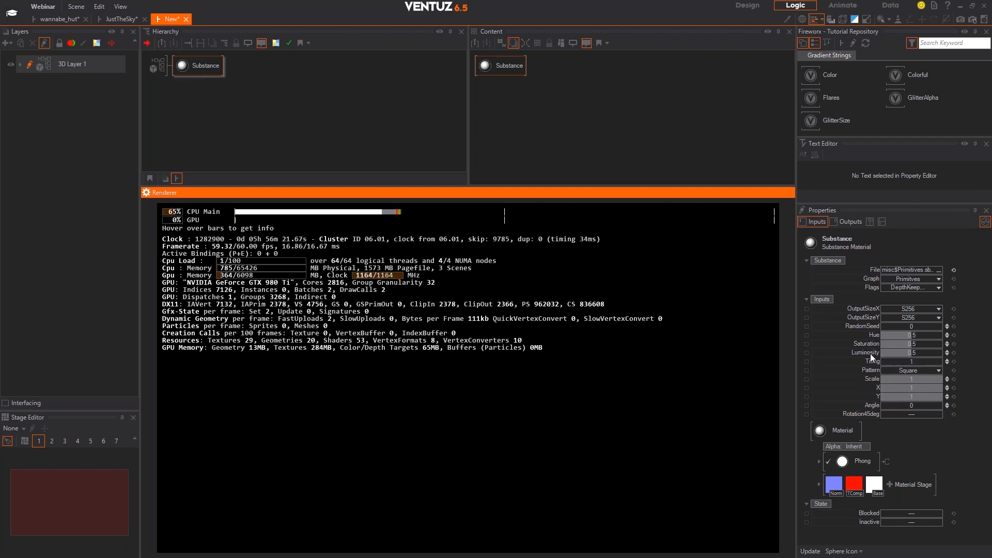
click(882, 388)
drag(878, 387, 839, 391)
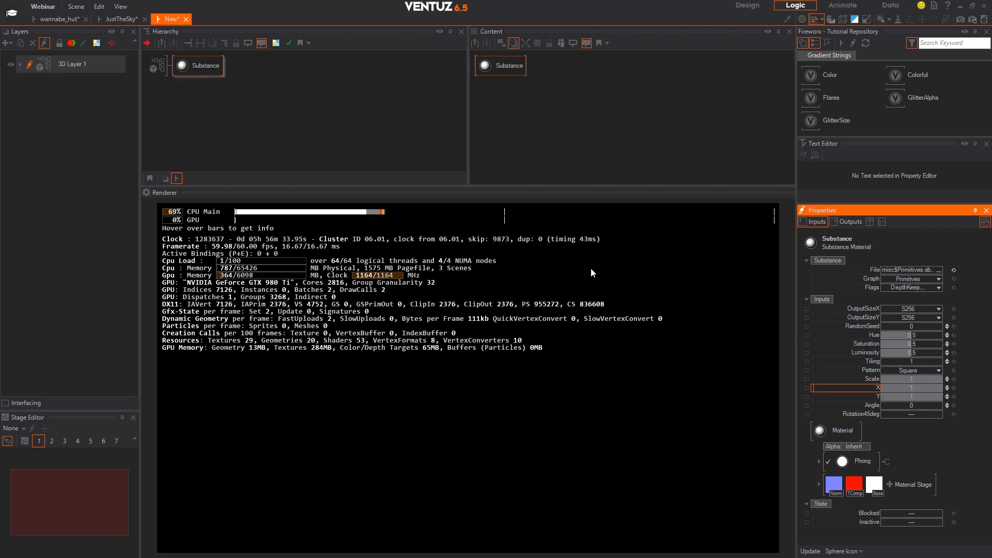
Add a Rectangle node behind the Substance material in the new scene's hierarchy
click(196, 75)
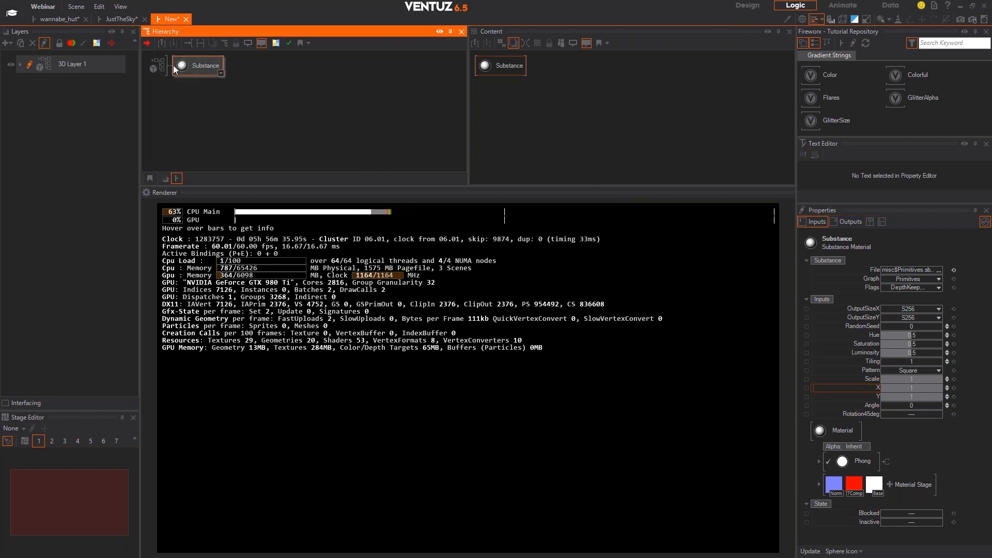
click(205, 107)
double_click(205, 107)
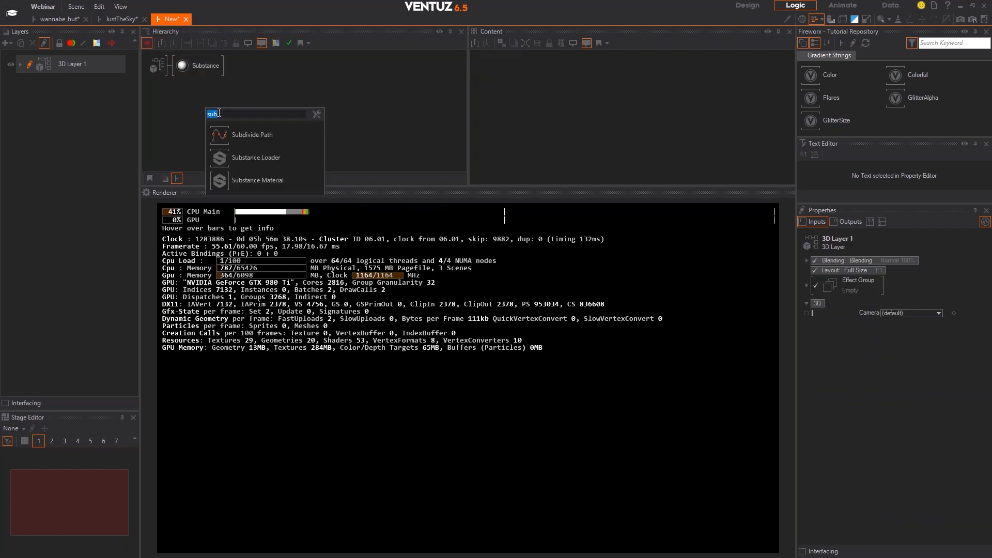
text(rec)
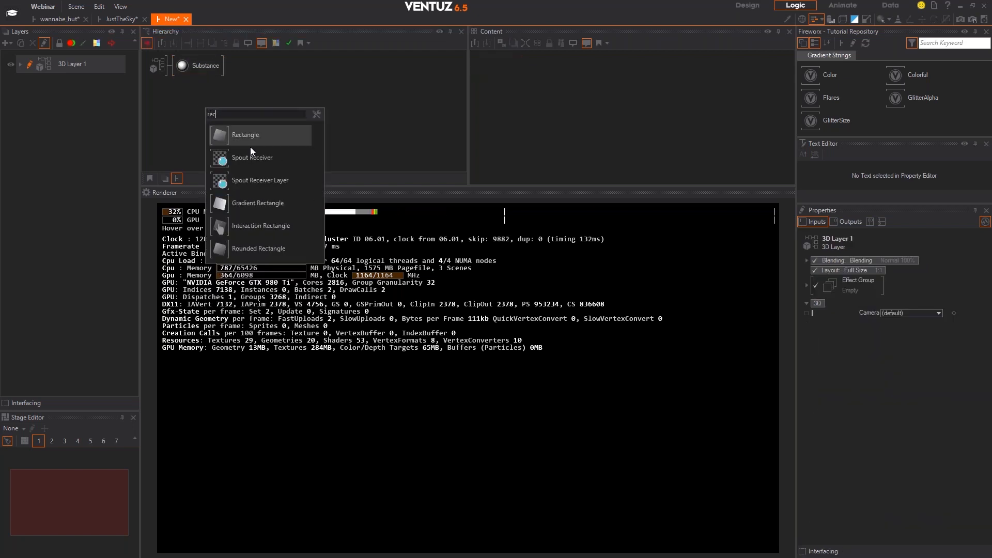
click(219, 137)
Insert an Axis node before the Substance material and set its overall scaling factor to 14.6
double_click(201, 67)
text(ax)
drag(216, 95, 179, 68)
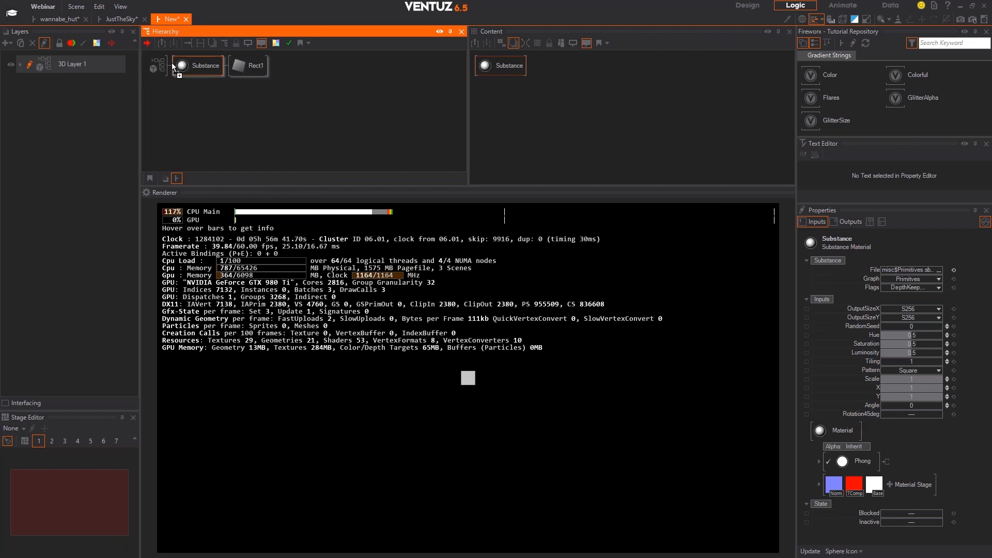
drag(903, 408, 977, 408)
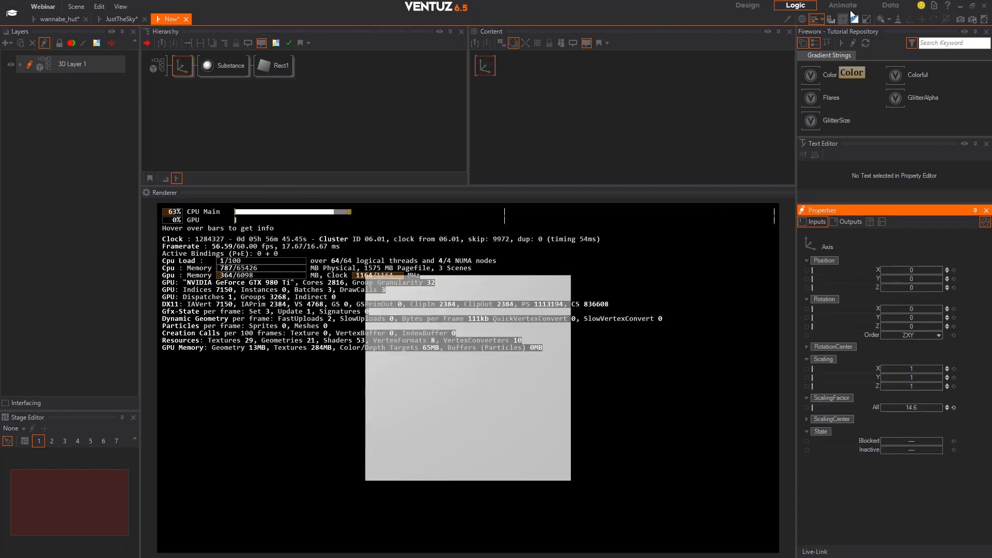
Hide the render performance statistics and select the Substance material node
click(815, 19)
click(235, 66)
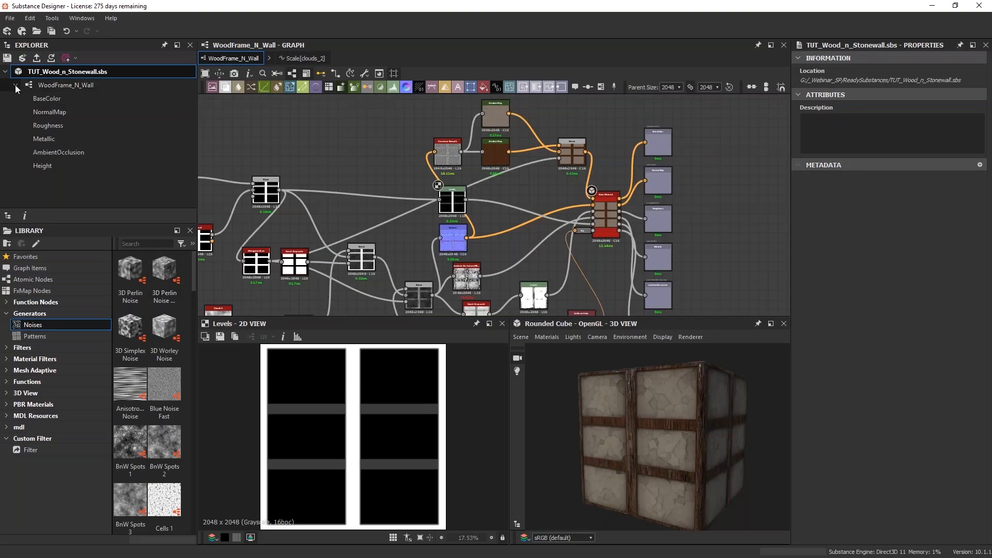
In Substance Designer, collapse the outputs of the WoodFrame_N_Wall graph and show it as the package's only graph
click(15, 86)
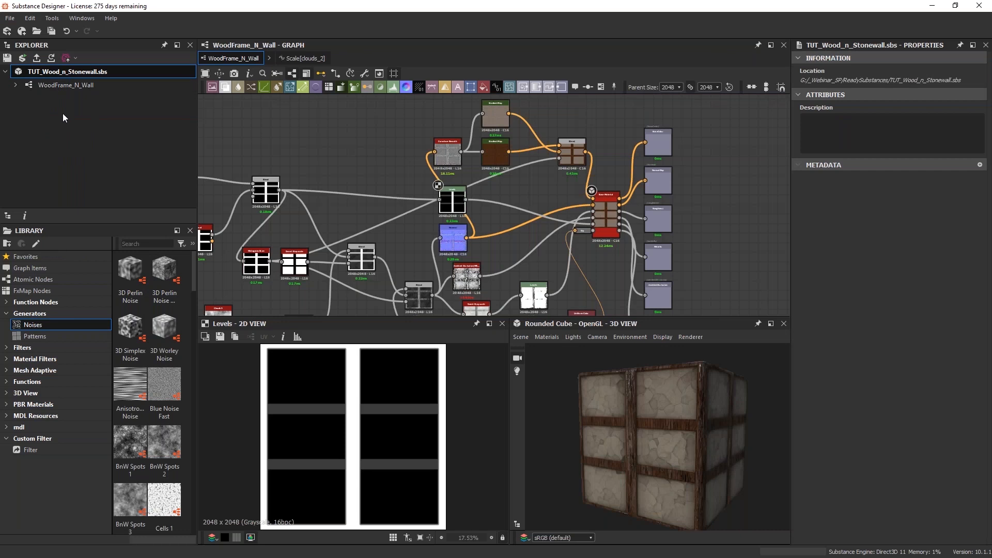
click(51, 86)
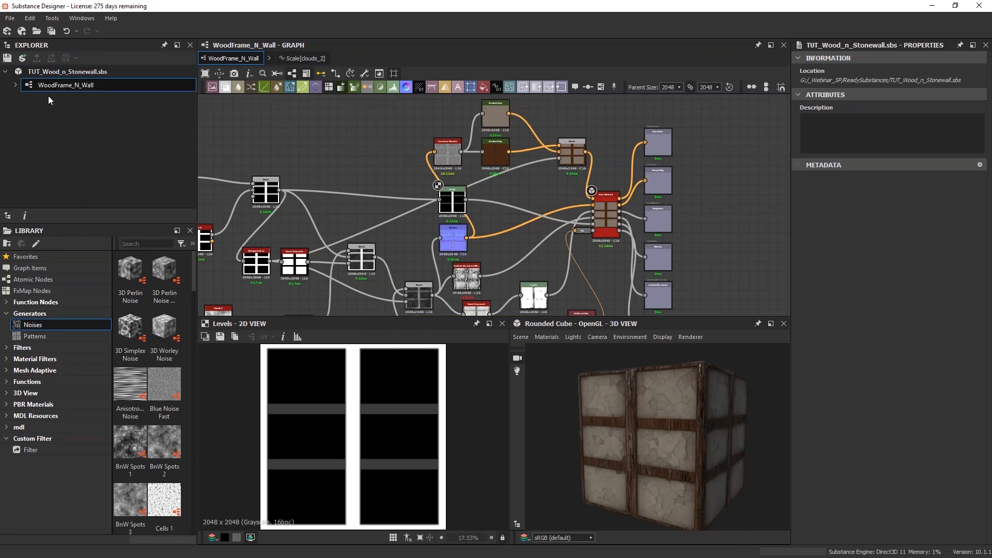
click(31, 98)
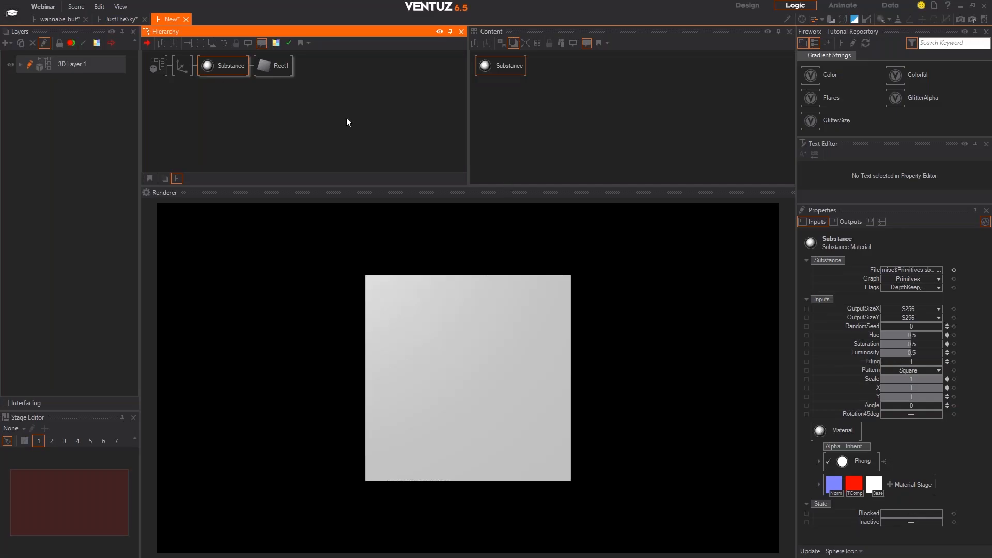
Switch the Substance material's graph to Gradient and back to Primitives
click(265, 73)
click(229, 71)
click(918, 279)
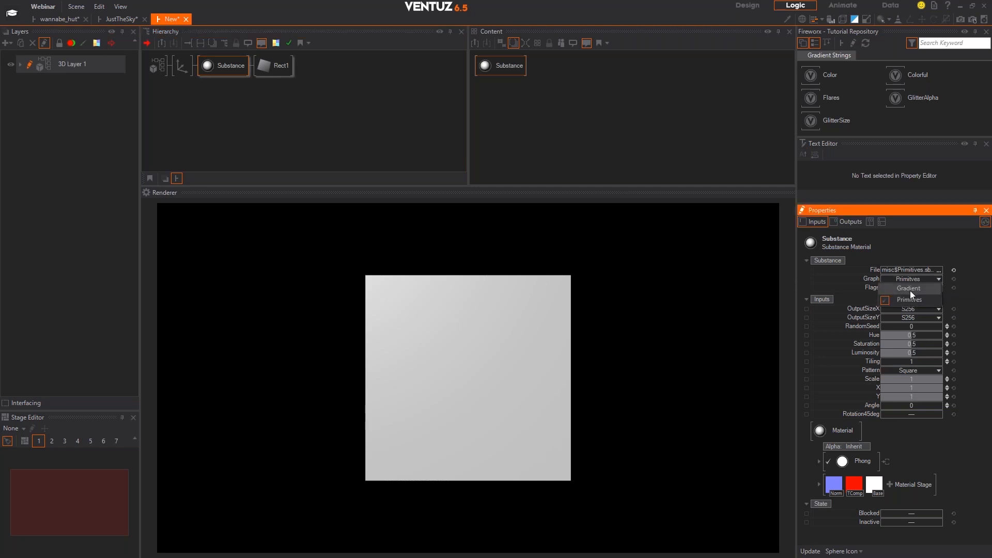
click(897, 289)
click(901, 278)
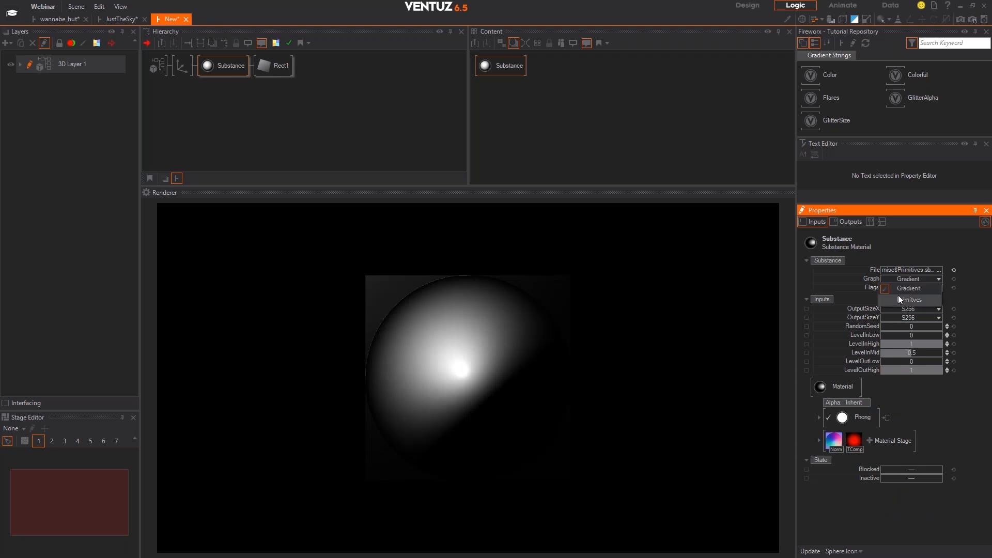
click(898, 300)
Compare the Gradient graph once more, keep Primitives for the Substance material, and set its Scale to 0.41
click(901, 280)
click(901, 290)
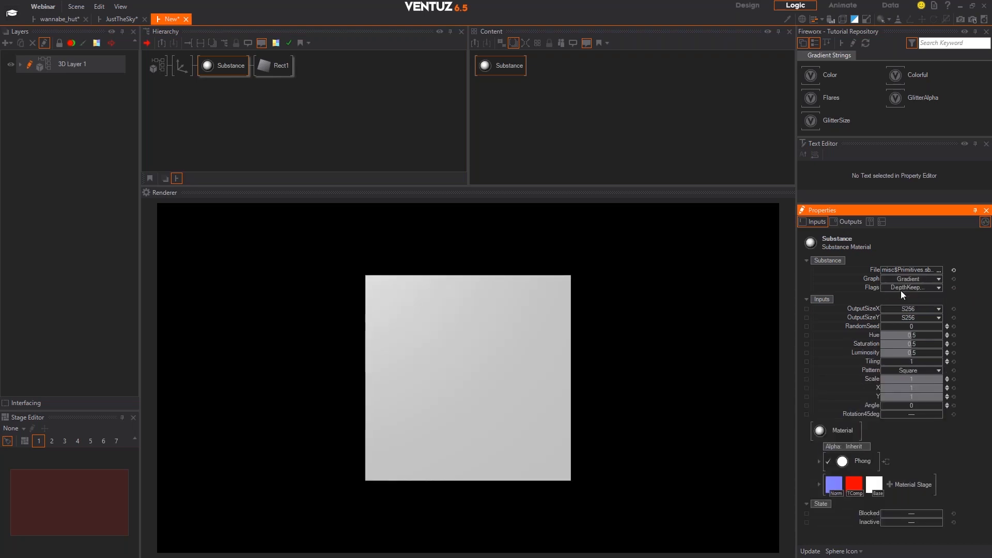
click(904, 277)
click(901, 298)
click(901, 280)
click(907, 300)
drag(913, 383, 880, 381)
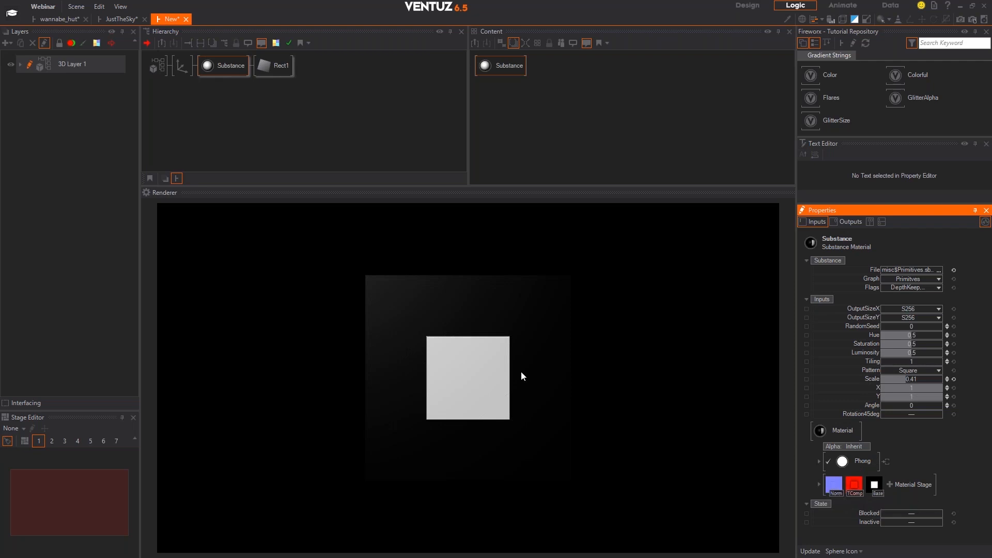
Examine the textured rectangle and its white square from an oblique angle in the renderer
click(485, 389)
key(q)
right_drag(532, 396, 532, 395)
key(d)
scroll(532, 395, up, 10)
key(s)
key(w)
key(s)
key(e)
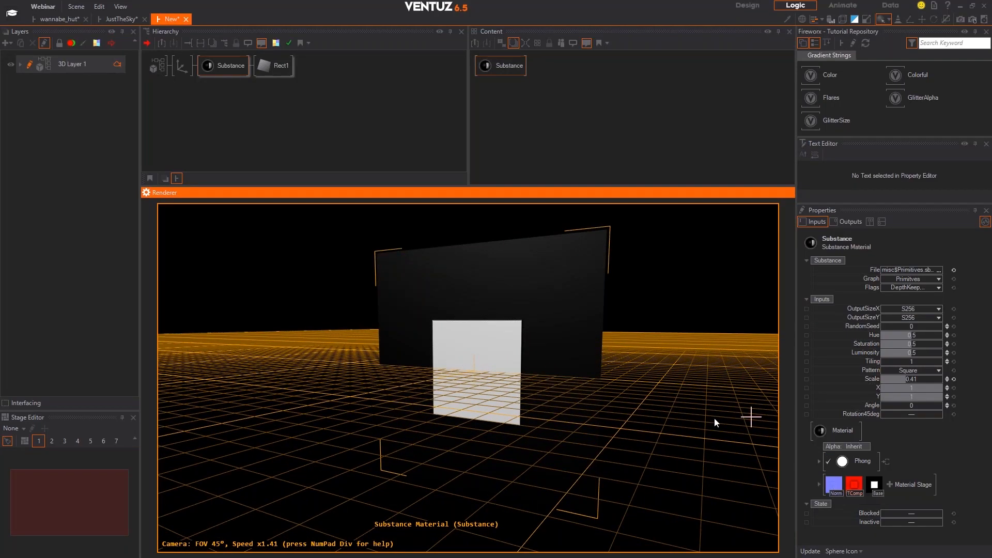
Inspect the white square's upper edge up close, and return to an overview of the rectangle
right_drag(484, 329, 485, 330)
key(w)
scroll(485, 330, down, 2)
key(s)
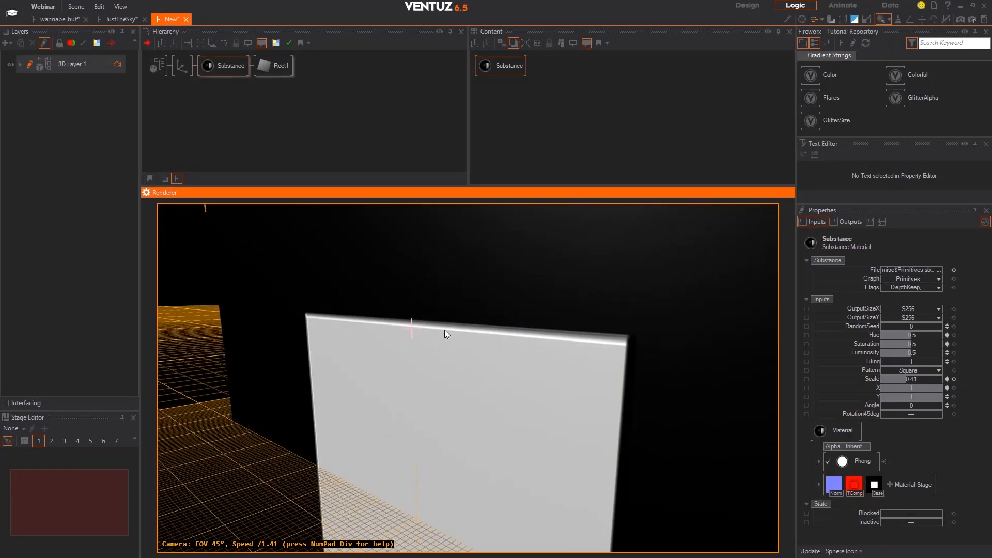
key(s)
scroll(572, 358, up, 2)
right_drag(572, 357, 573, 358)
key(w)
key(s)
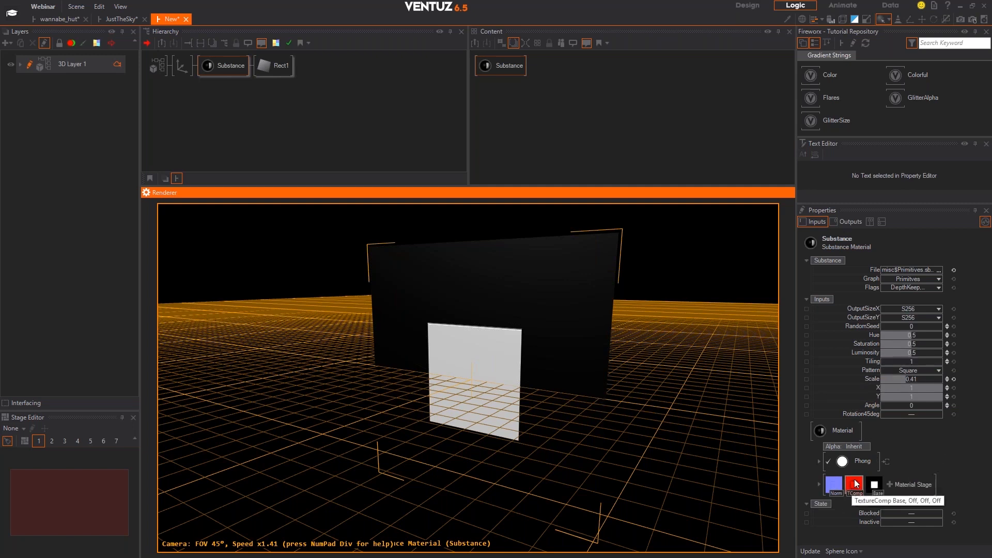
Set the Substance material's Hue to 0.49, Saturation to 0.81, Luminosity to 0.61 and Tiling to 5, and readjust its Scale
click(926, 438)
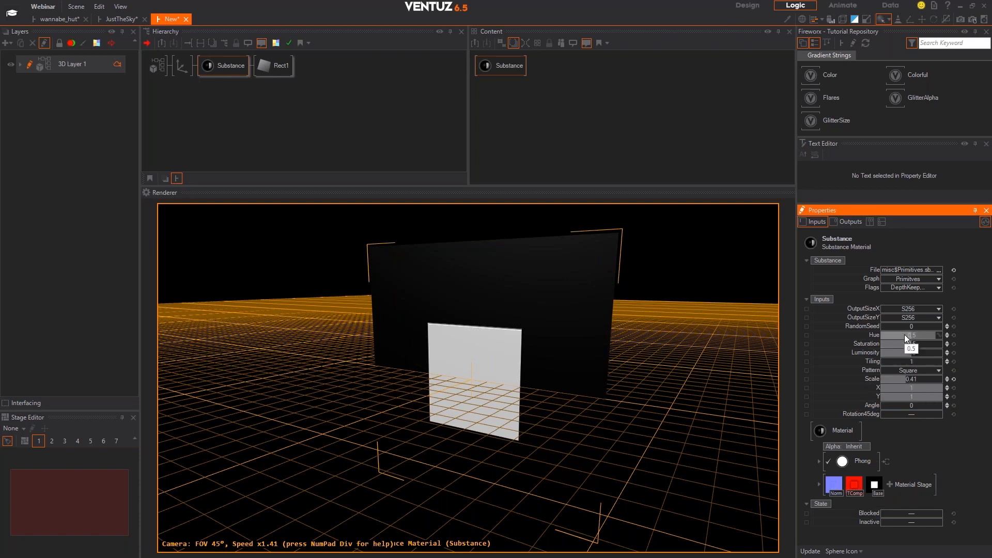
drag(904, 333, 913, 379)
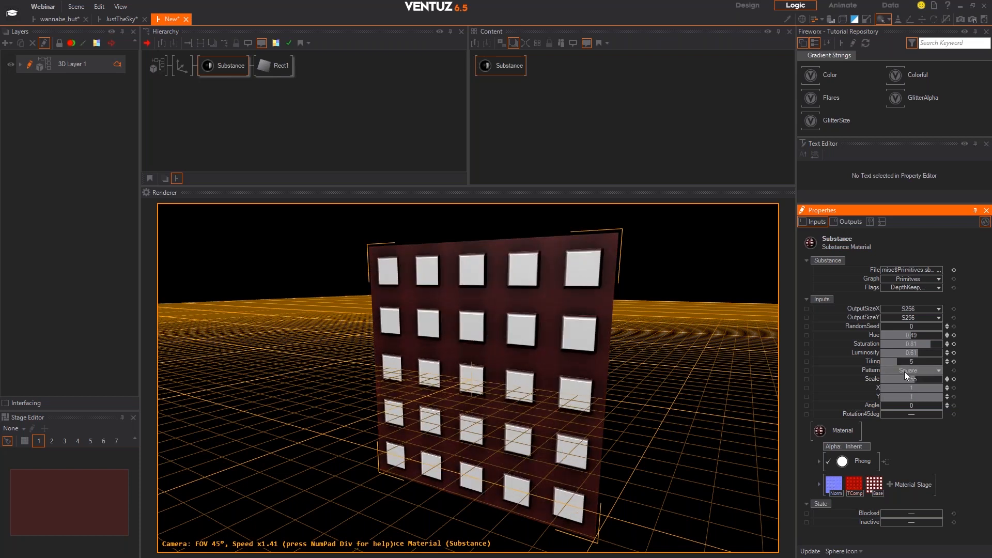
Try the Disc pattern on the Substance material and change the pattern to Paraboloid
click(905, 371)
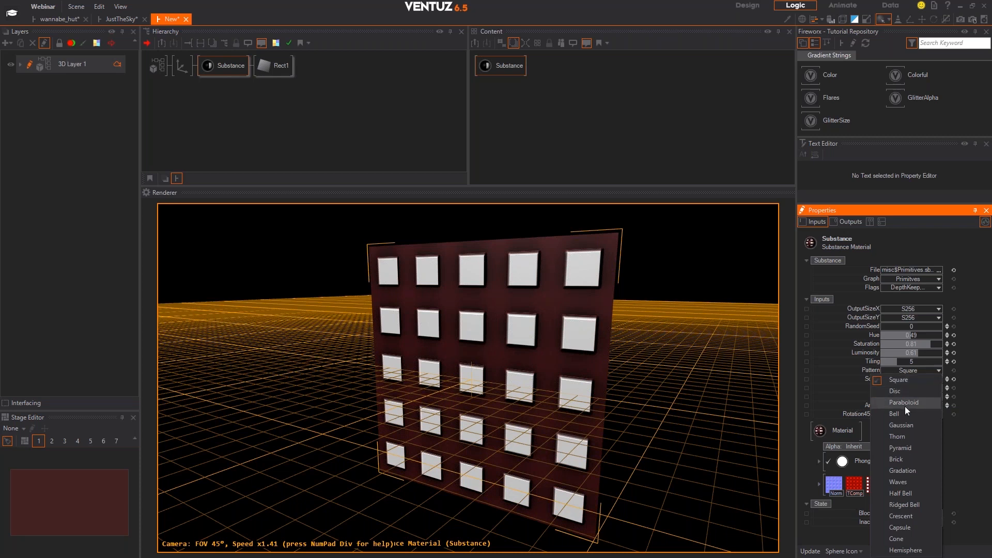
click(907, 391)
click(907, 370)
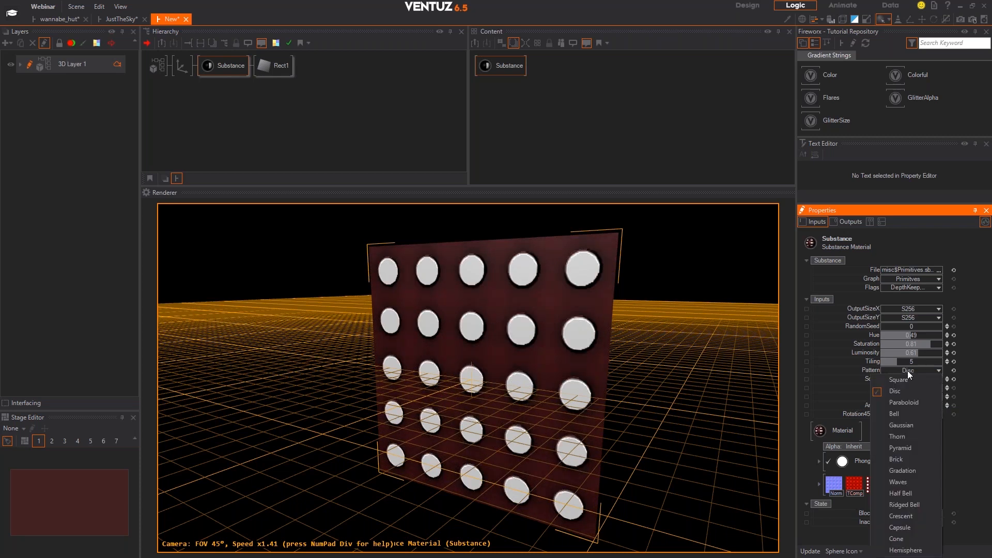
click(907, 403)
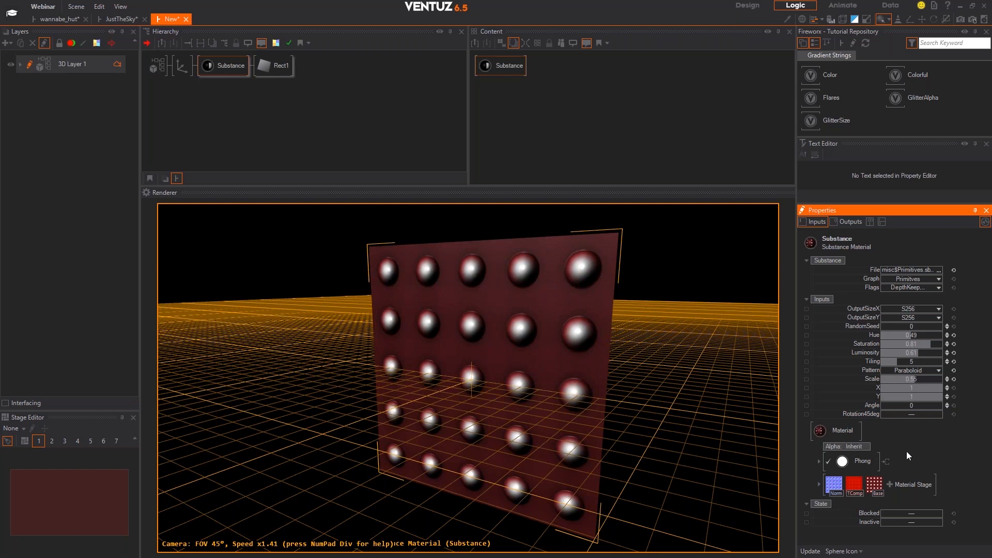
Examine the Substance material's normal map stage and its BaseColor, AmbientOcclusion and NormalMap outputs
click(833, 484)
scroll(834, 488, down, 3)
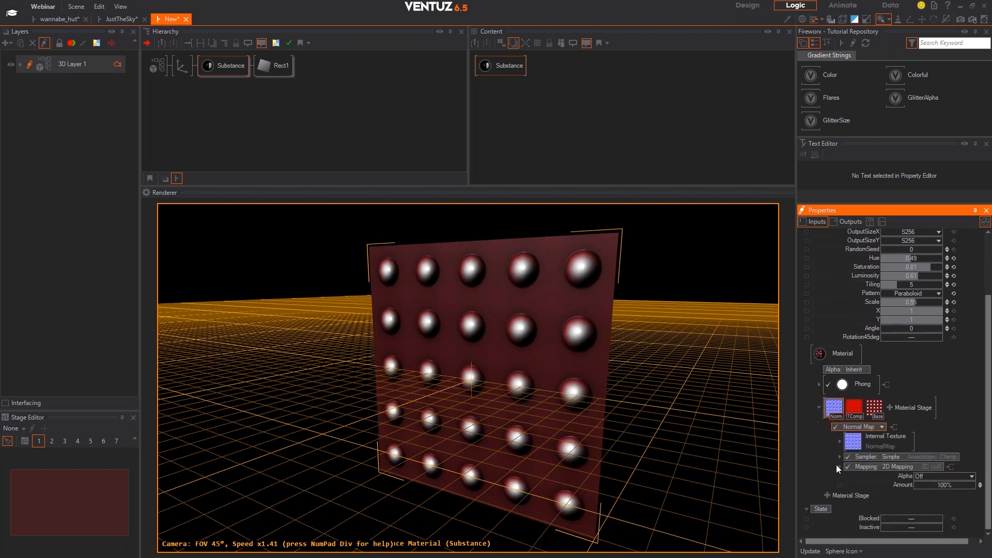
click(818, 408)
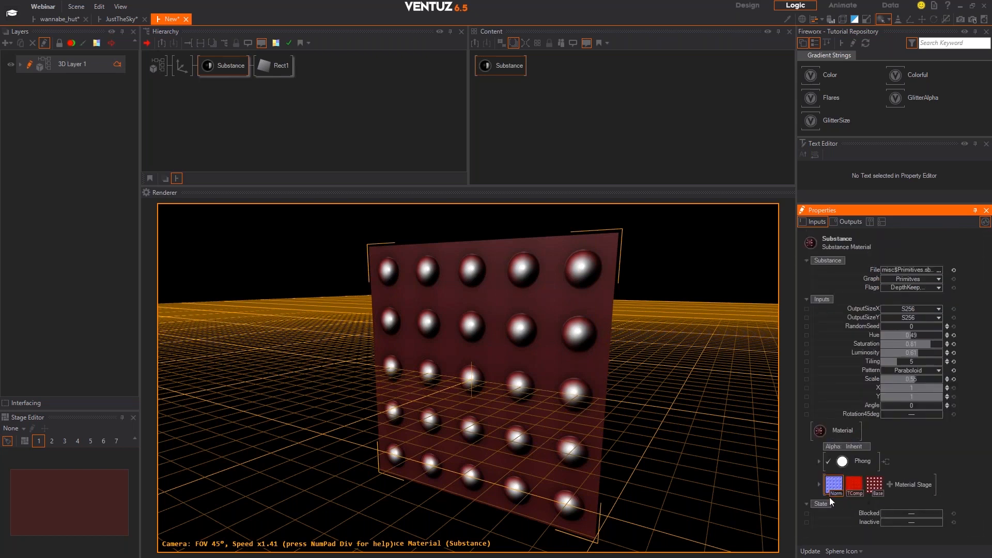
click(836, 221)
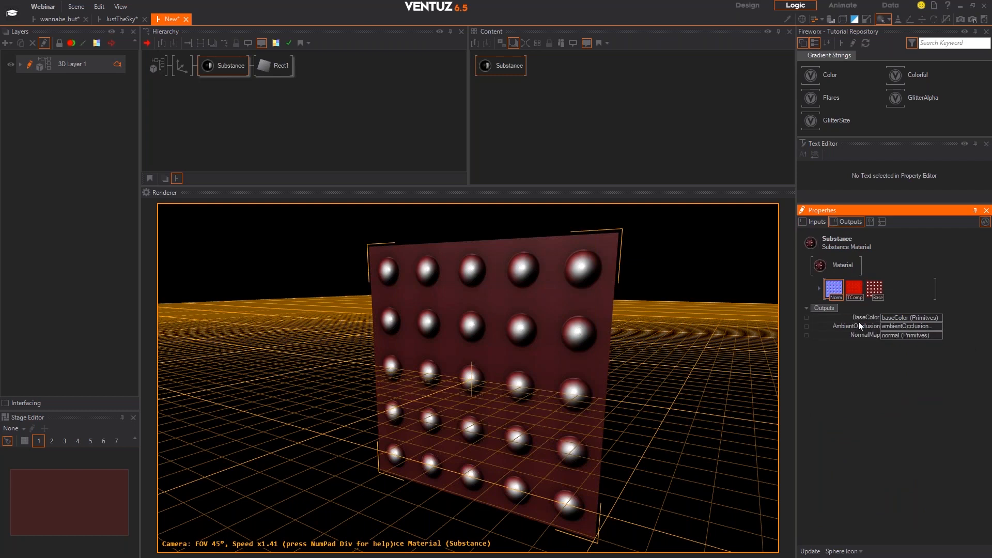
click(857, 335)
click(816, 222)
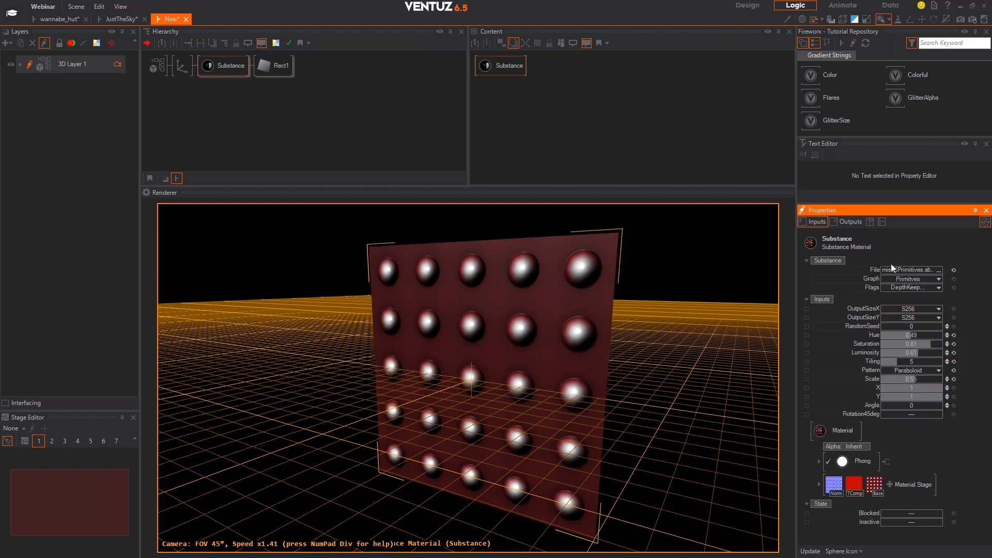
click(851, 222)
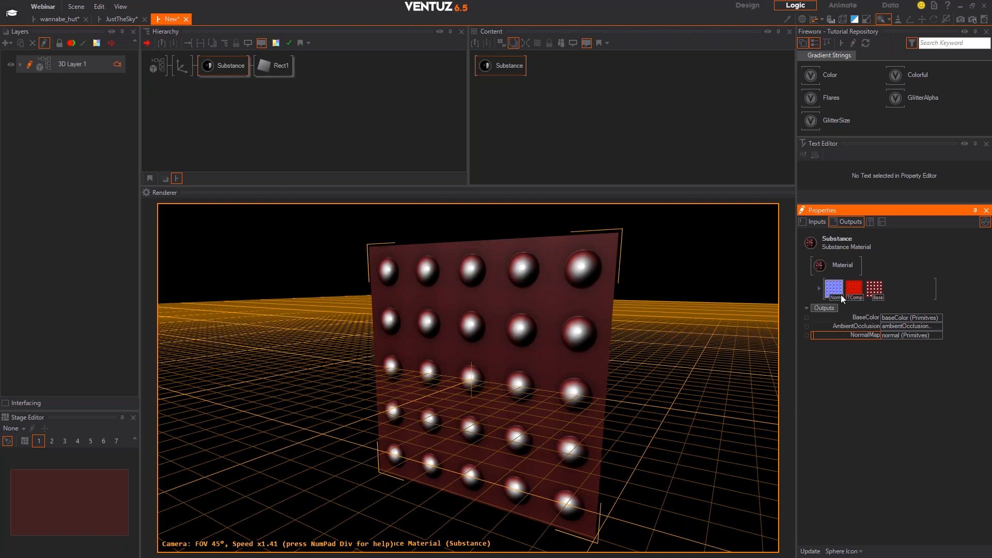
click(815, 222)
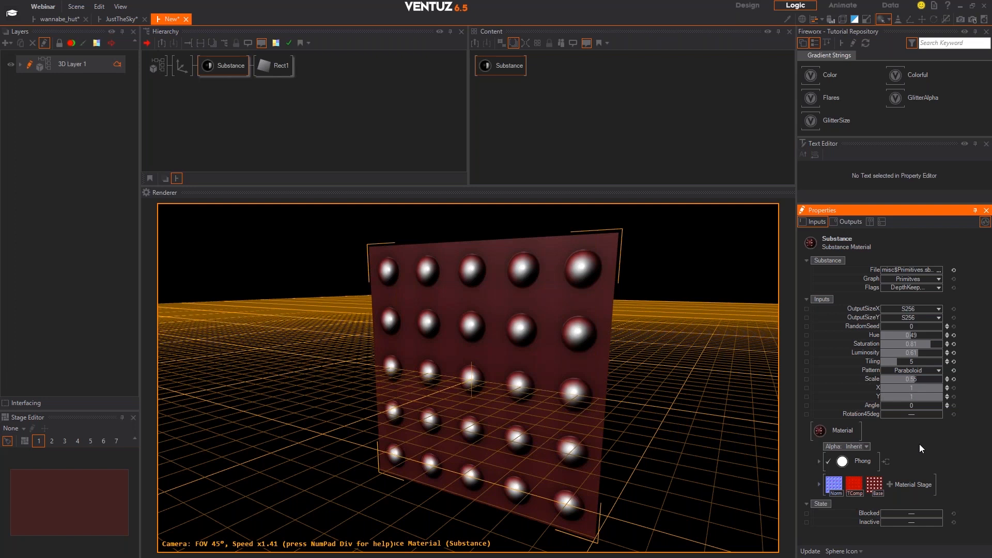
Set the Substance material's OutputSizeX and OutputSizeY to 2048 and its Hue to 0.87
click(920, 309)
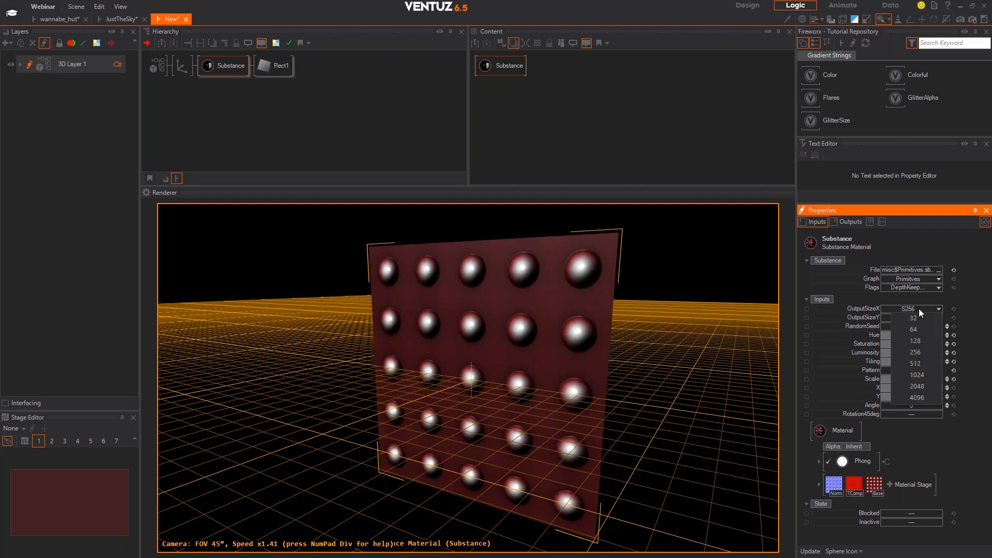
click(920, 388)
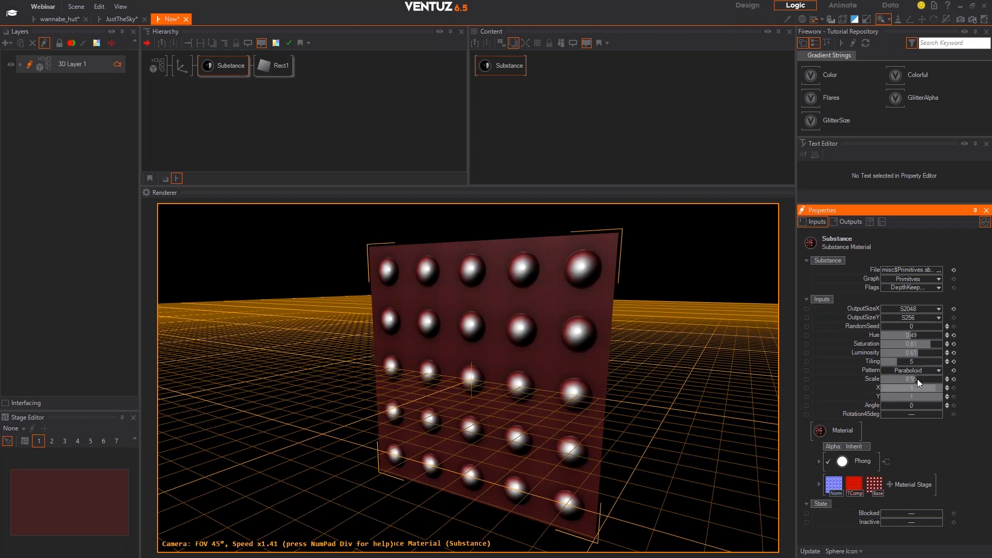
click(906, 318)
click(914, 396)
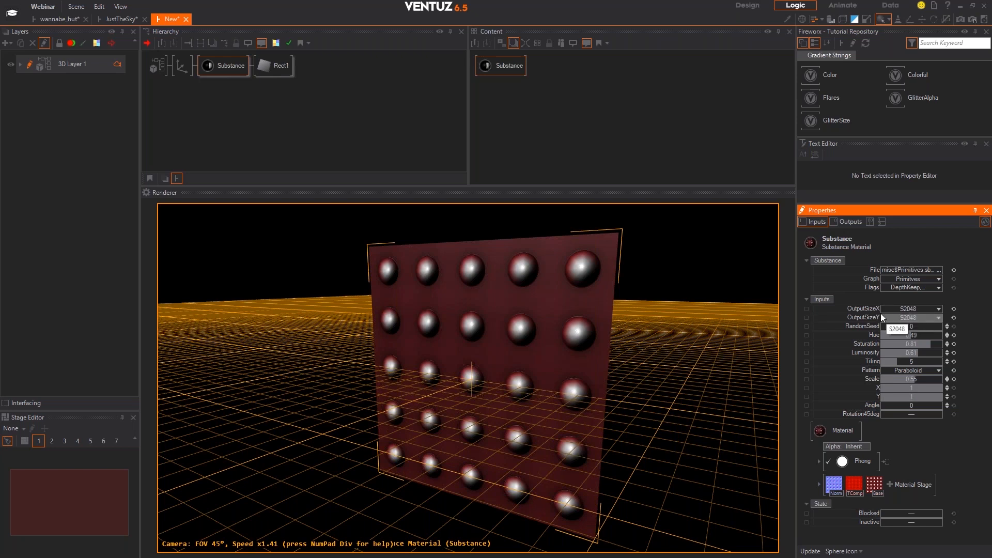
drag(909, 336, 927, 335)
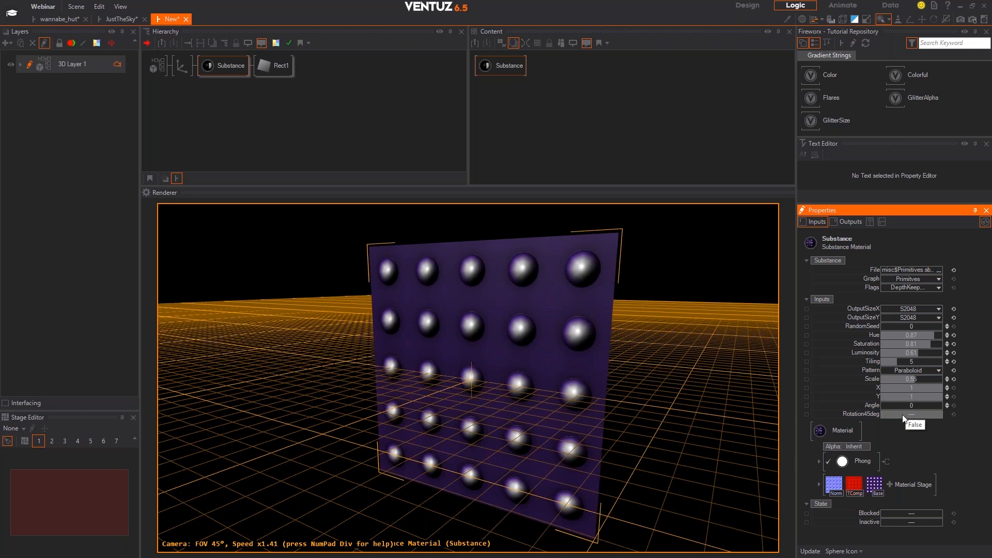
Close the new scene with the textured rectangle and switch to Substance Designer
click(185, 19)
click(496, 288)
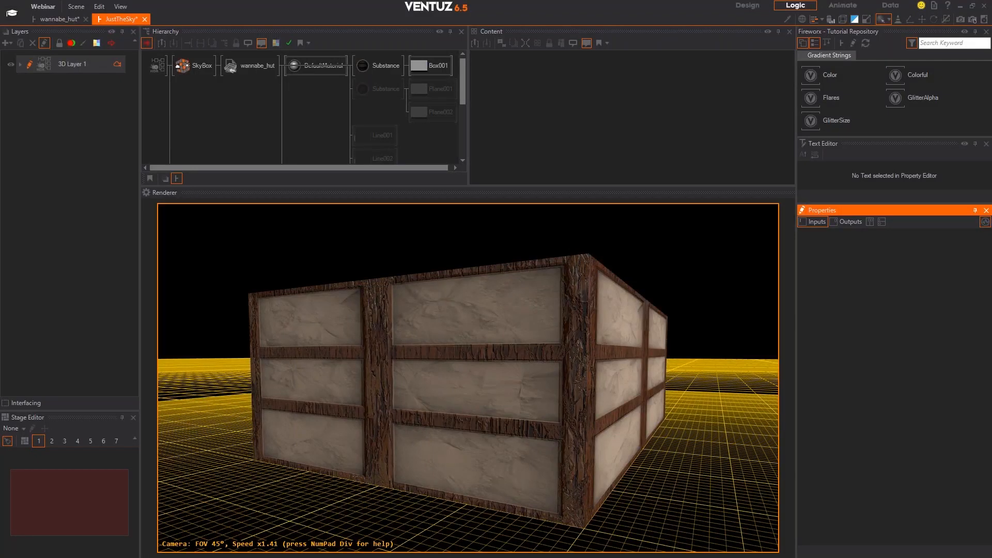
key(alt+Tab)
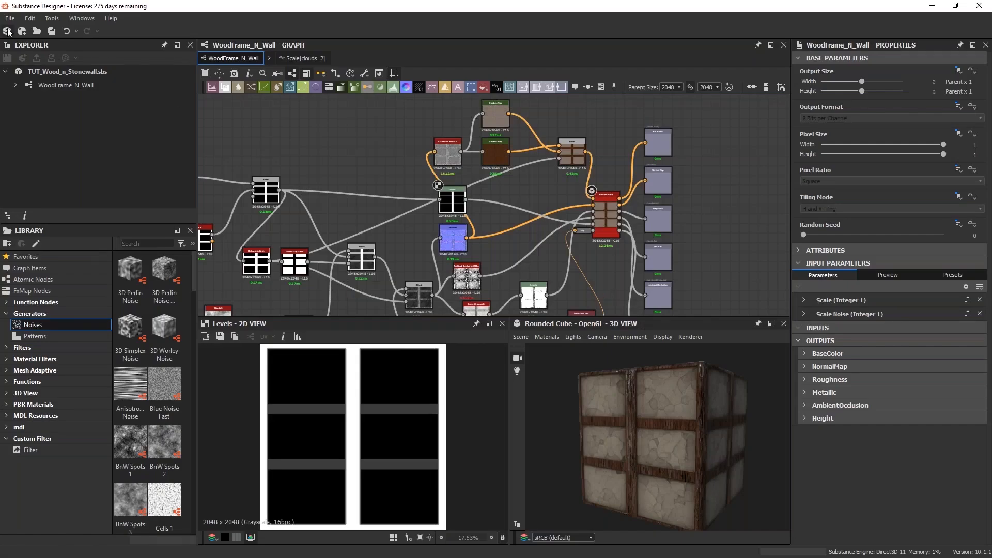
Close the TUT_Wood_n_Stonewall.sbs package
click(9, 18)
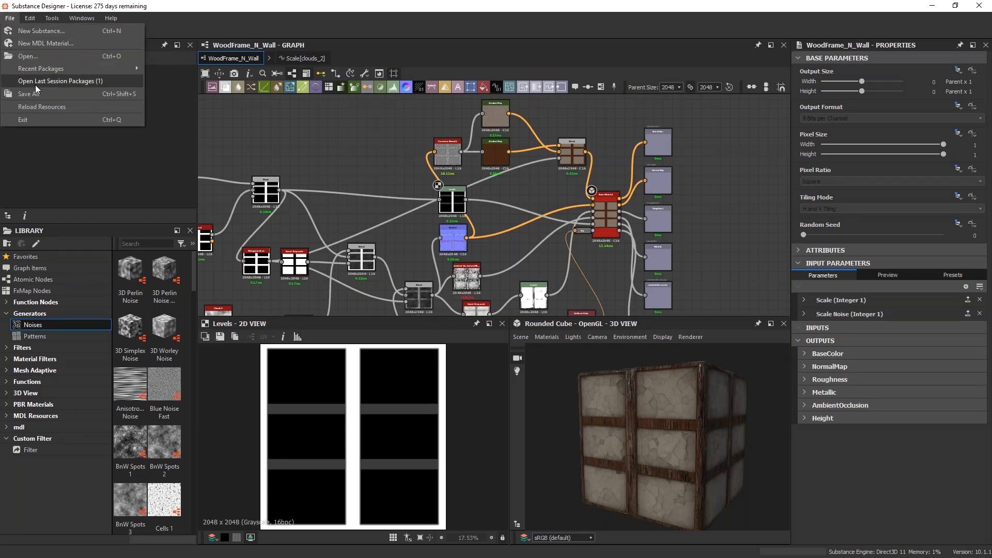
click(36, 109)
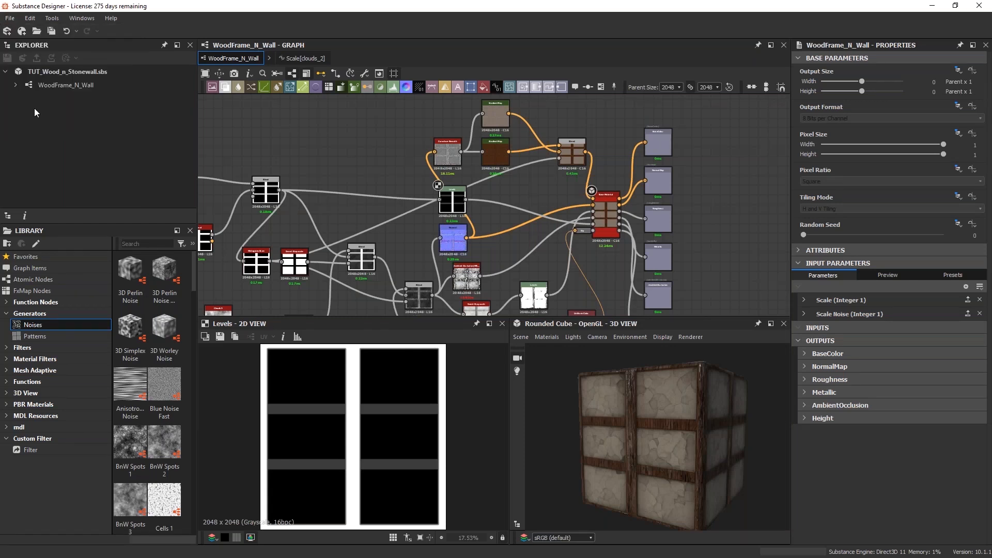
right_click(70, 73)
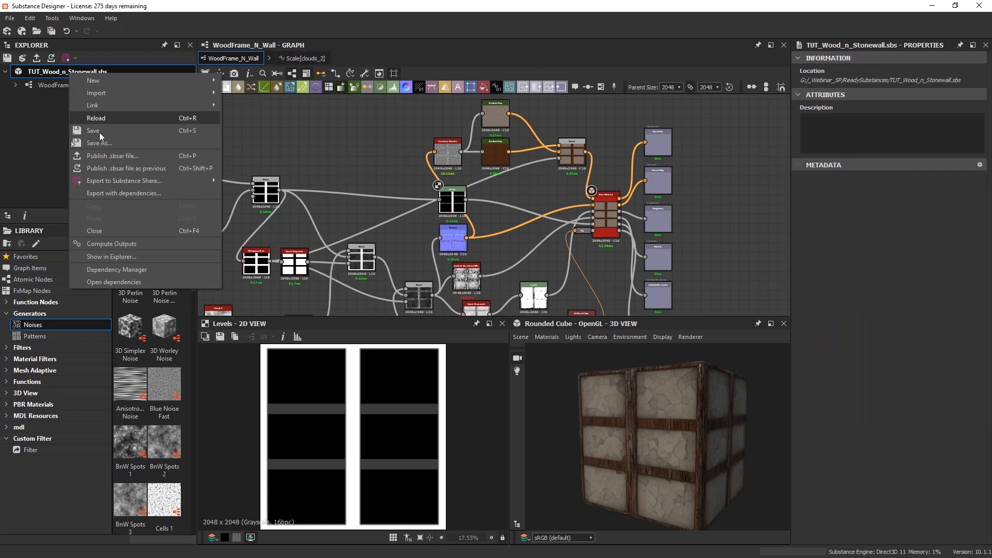
click(104, 231)
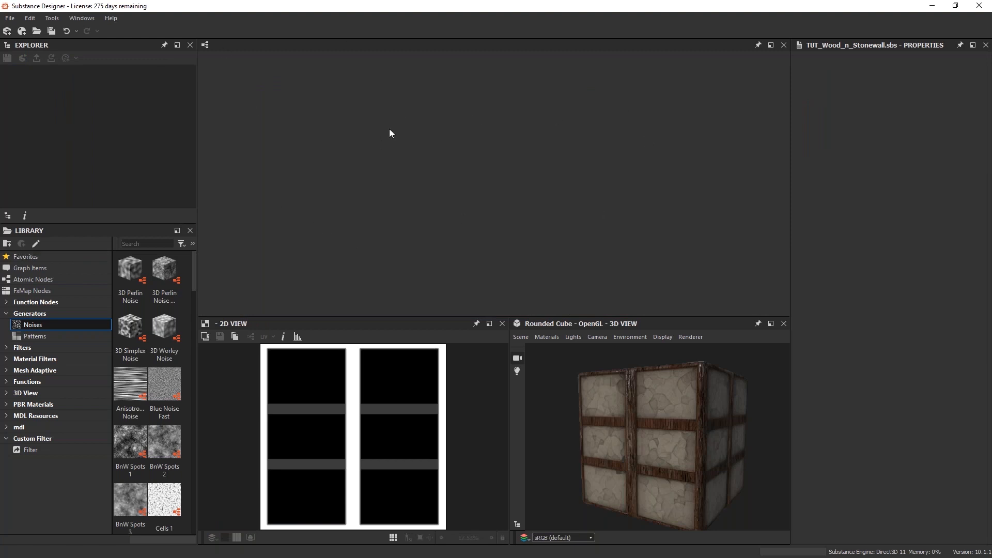
Create a new substance graph from the Empty template, keeping the name New Graph and the size of 2048 px
click(7, 32)
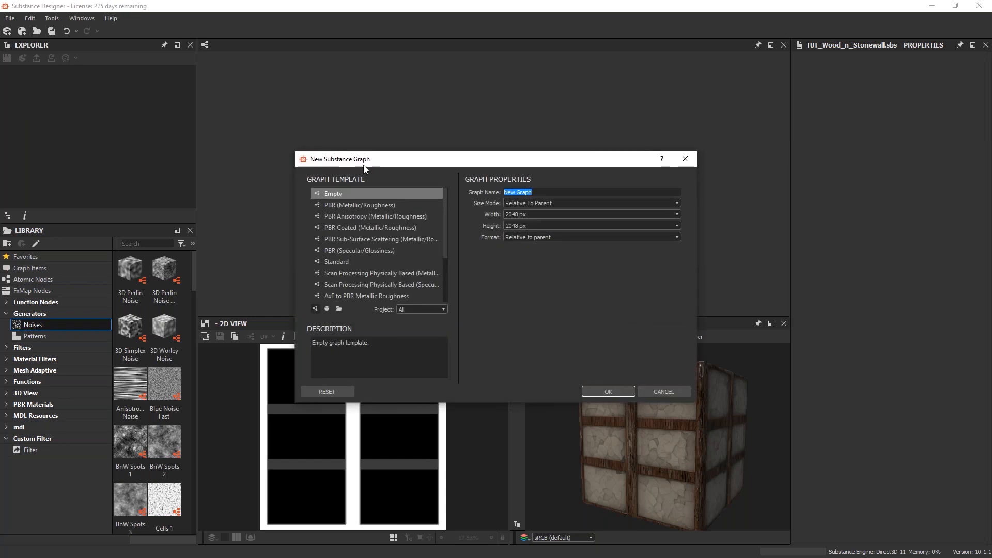
click(336, 197)
click(618, 392)
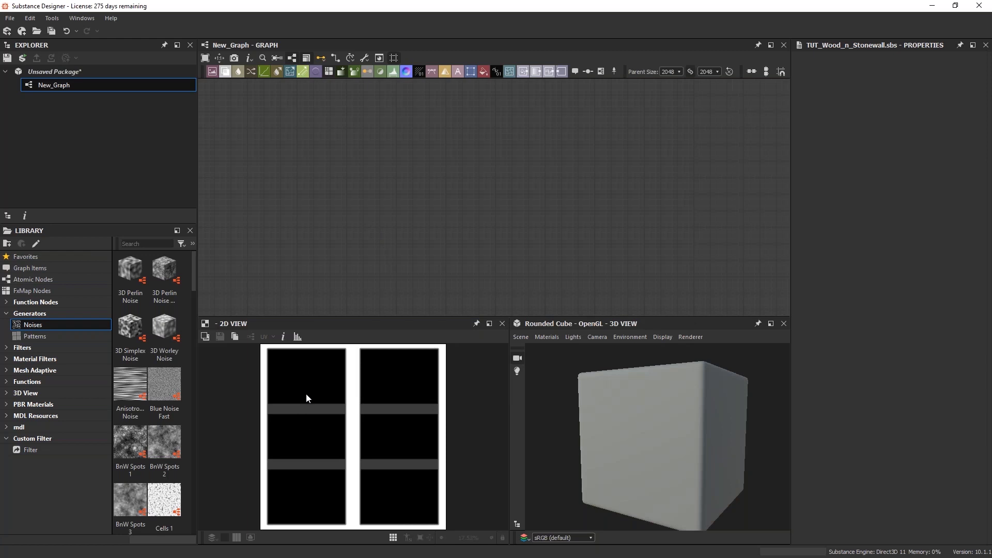
Examine the unsaved package and its graph, and compare them with the graph selection of the hut wall's Substance material in Ventuz
click(302, 248)
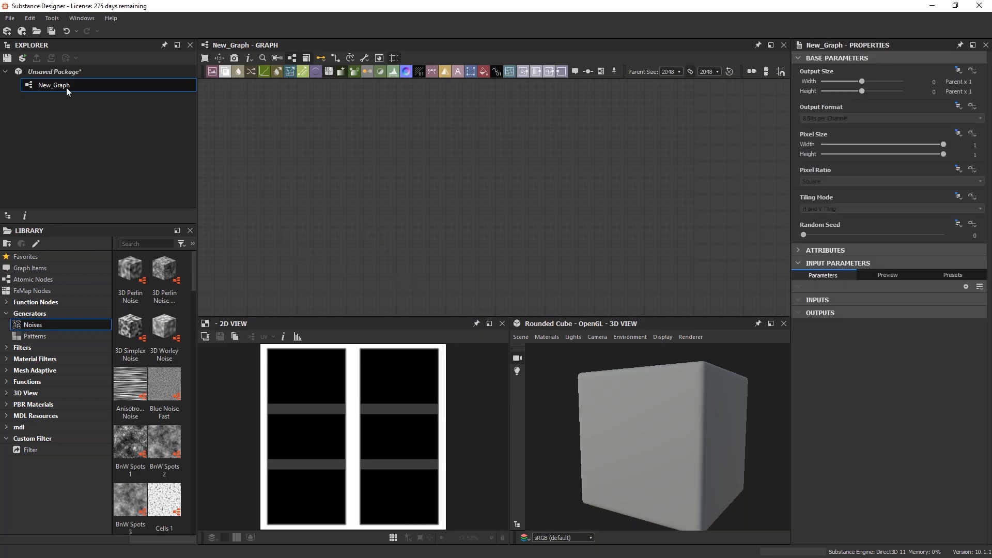
click(47, 73)
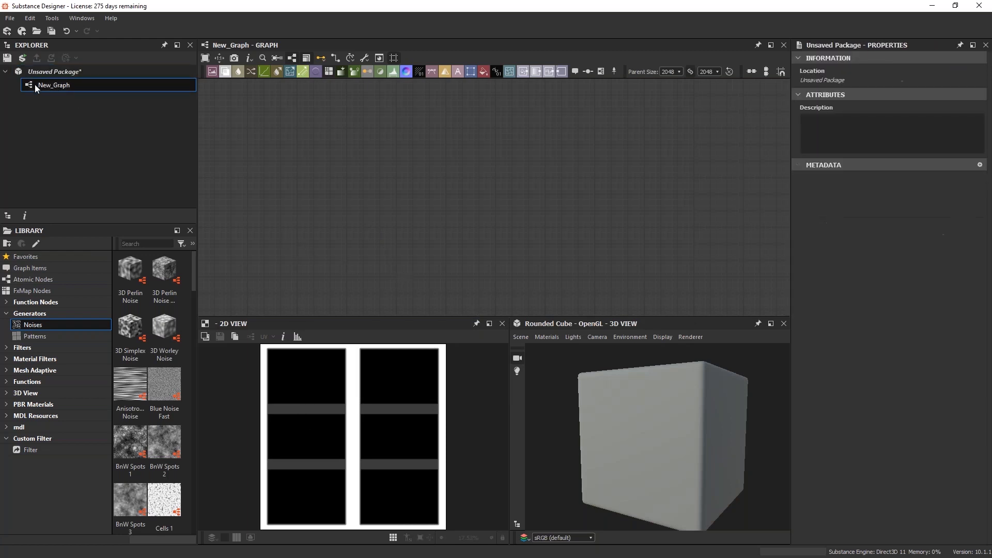
click(36, 88)
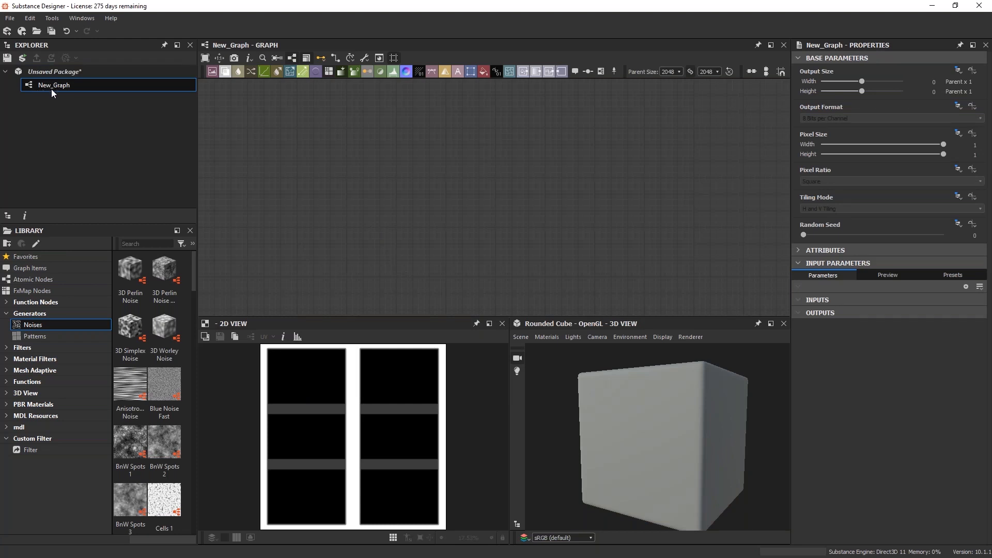
click(39, 97)
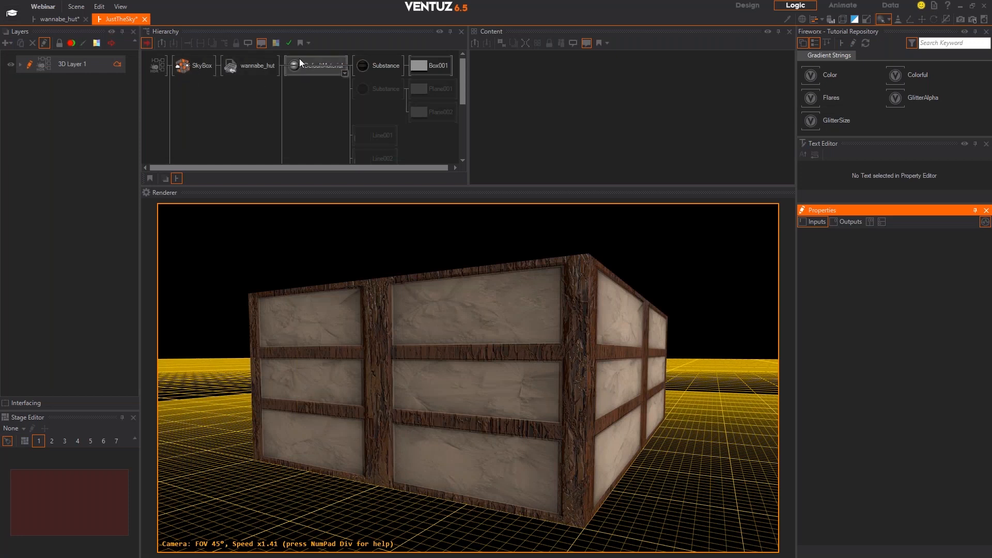
click(365, 65)
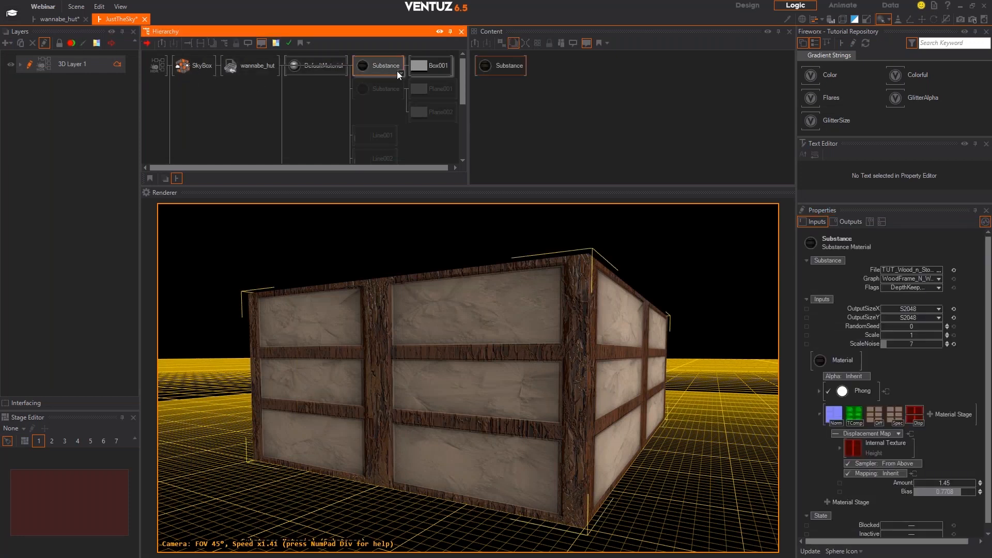
click(901, 279)
click(900, 287)
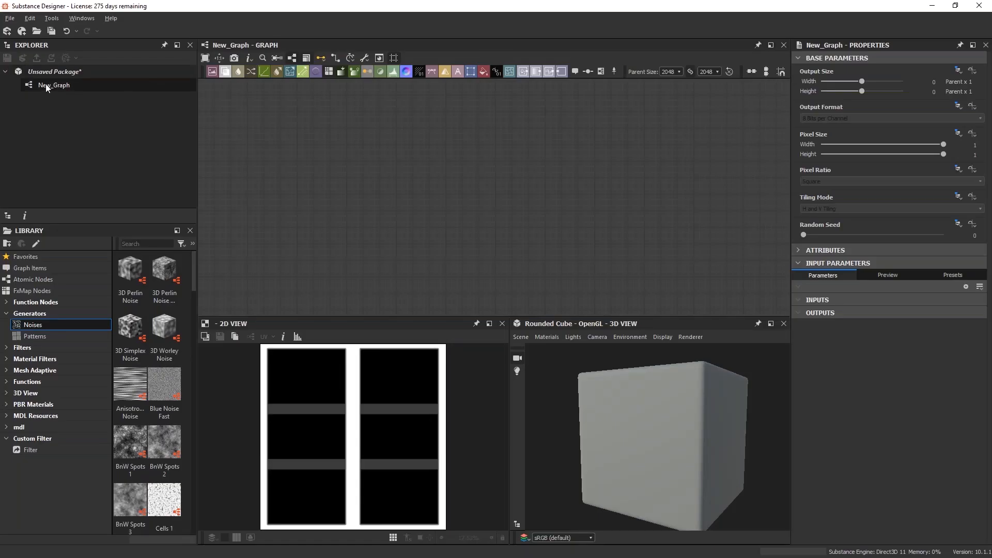
click(47, 87)
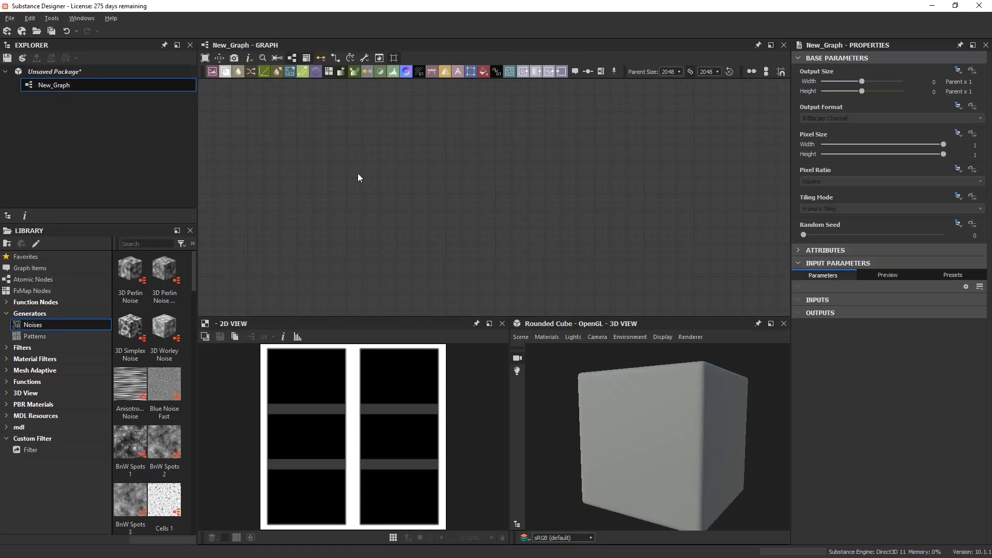
Search the nodes for "base", add a BaseMaterial node to the empty graph and place it right of the graph's centre
drag(631, 408, 580, 258)
drag(568, 382, 507, 304)
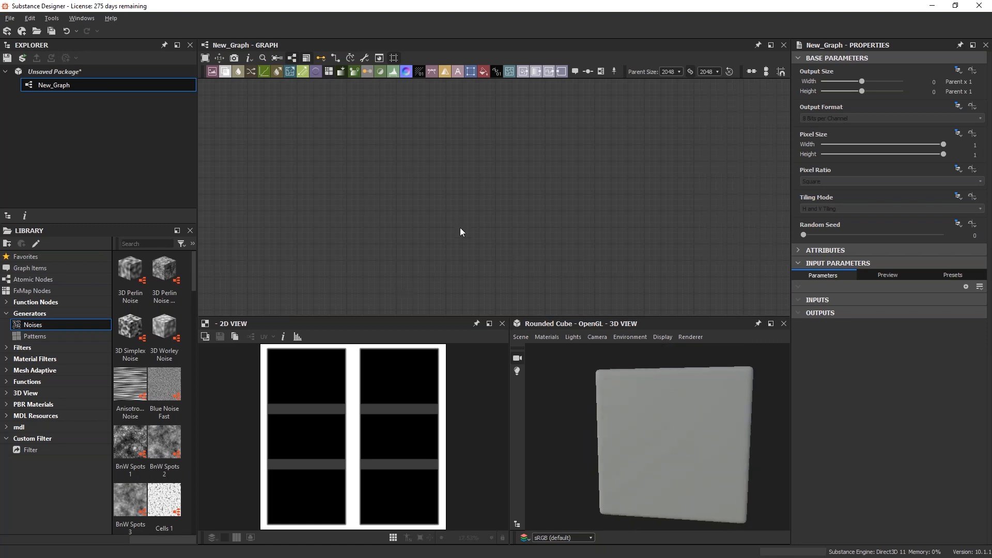
key(space)
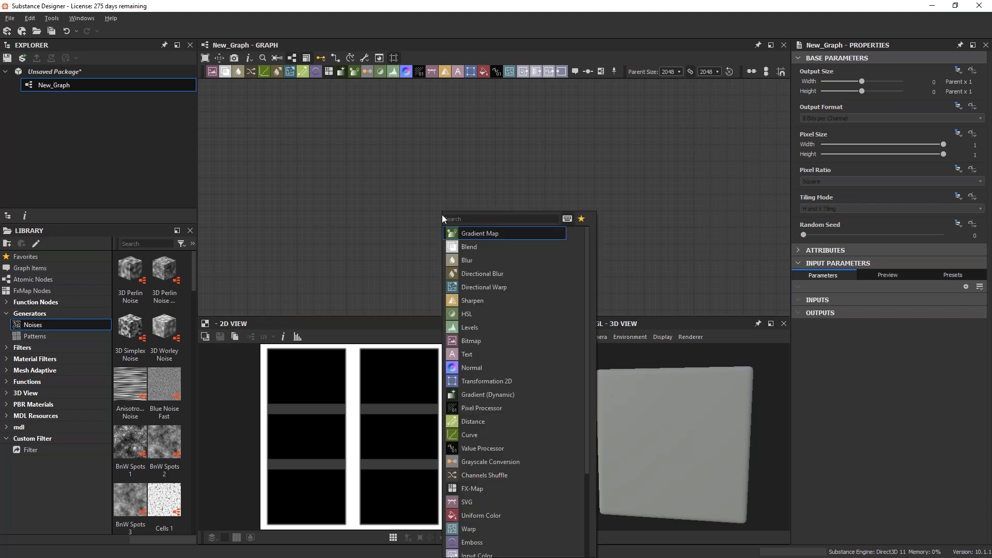
text(base)
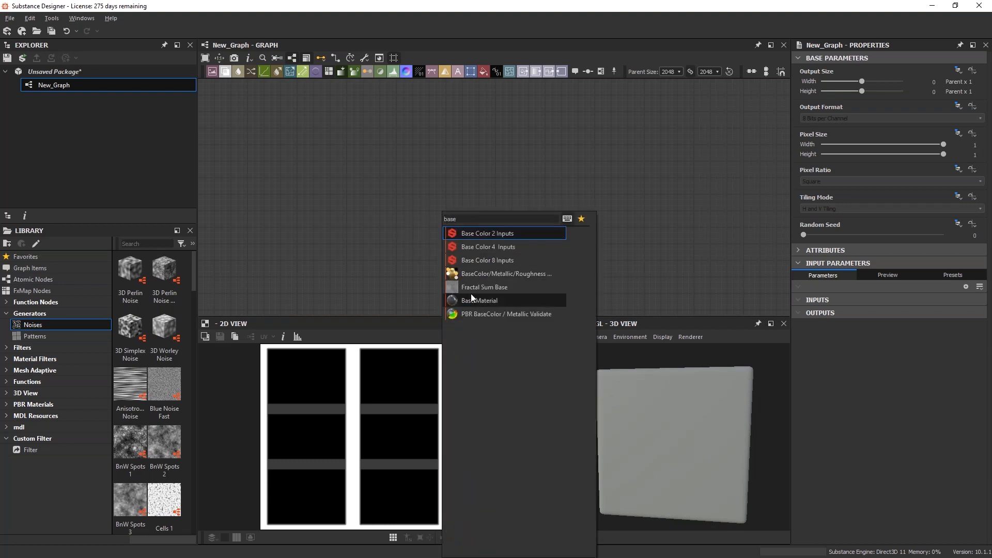
click(472, 301)
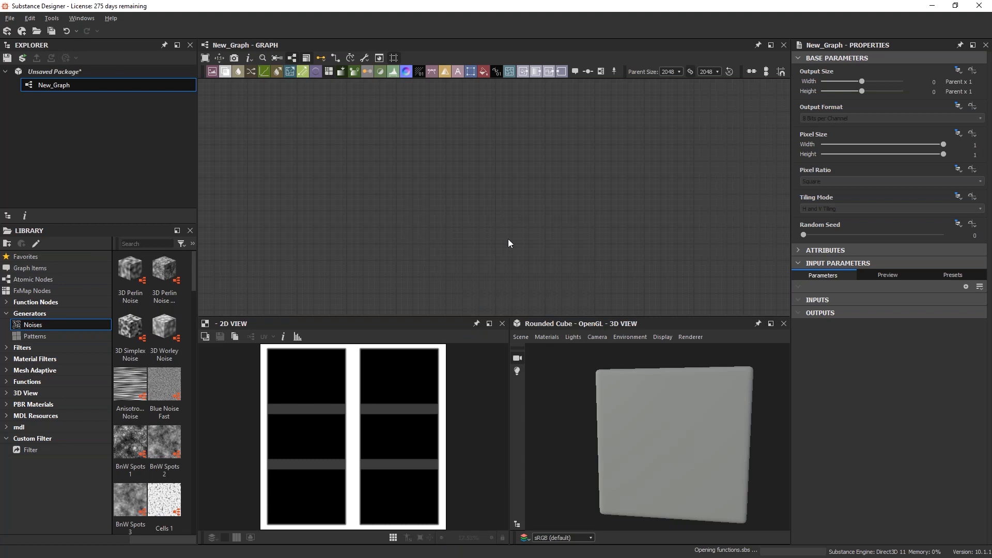
drag(433, 221, 553, 213)
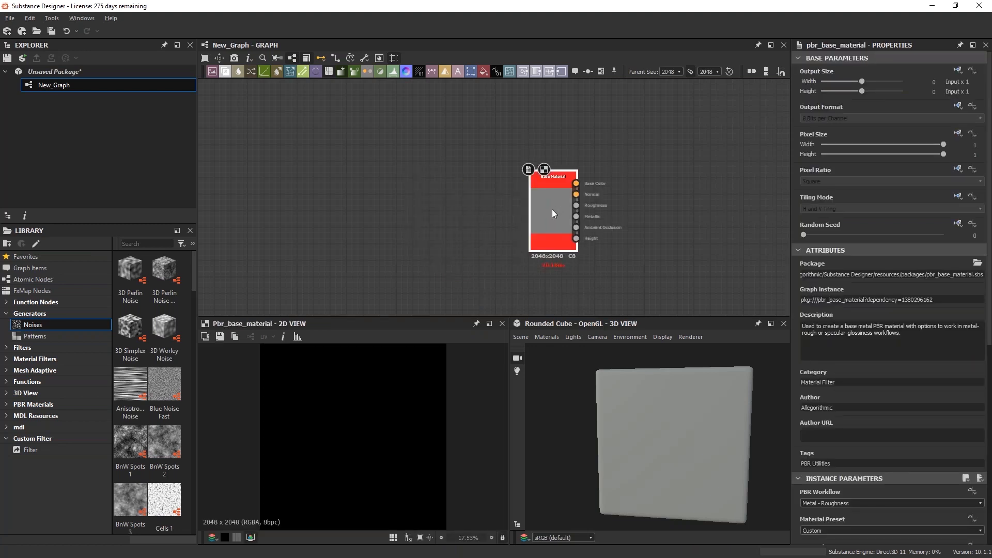
Show the Base Material node's outputs on the rounded cube in the 3D view, and shift the node slightly to the right in the graph
scroll(555, 215, up, 2)
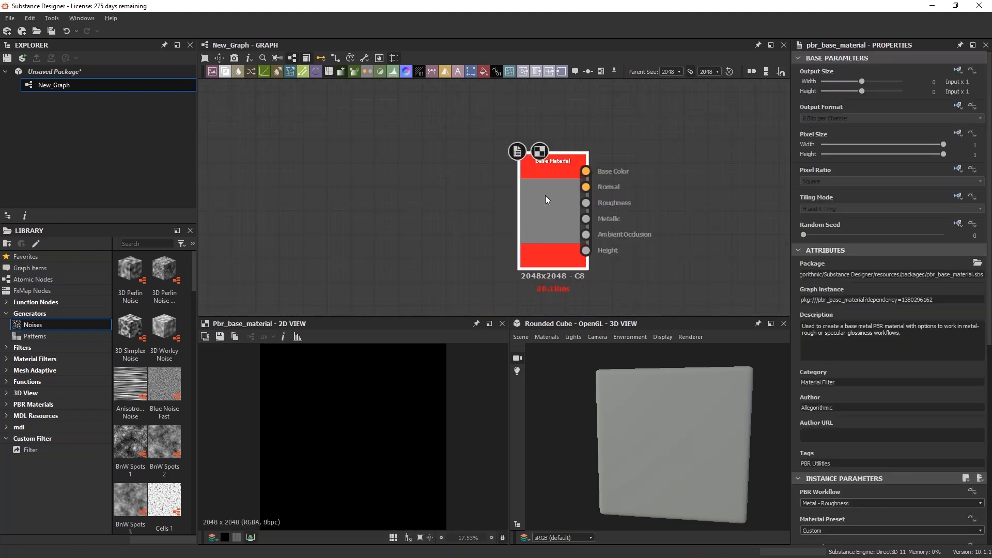
middle_drag(542, 194, 543, 210)
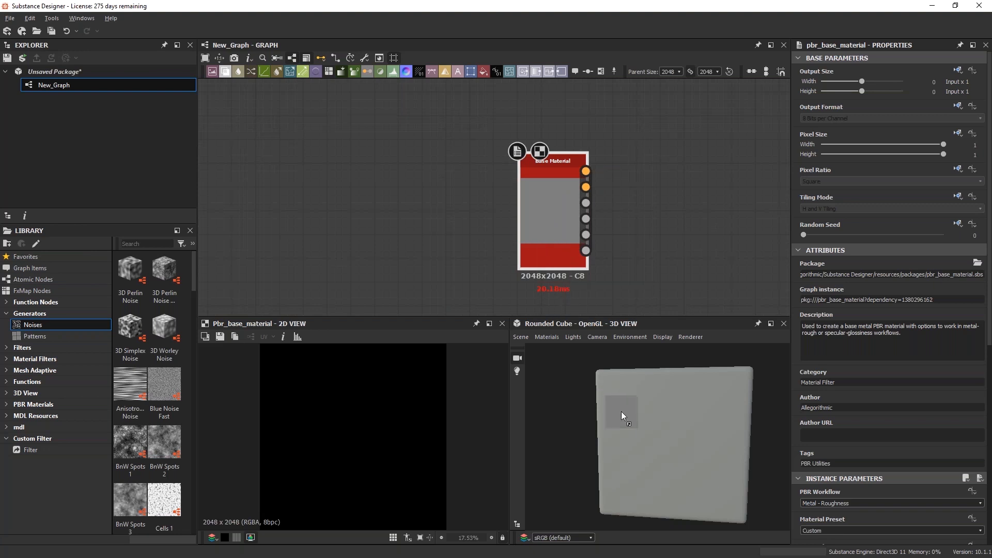
middle_drag(646, 448, 646, 448)
drag(715, 439, 668, 430)
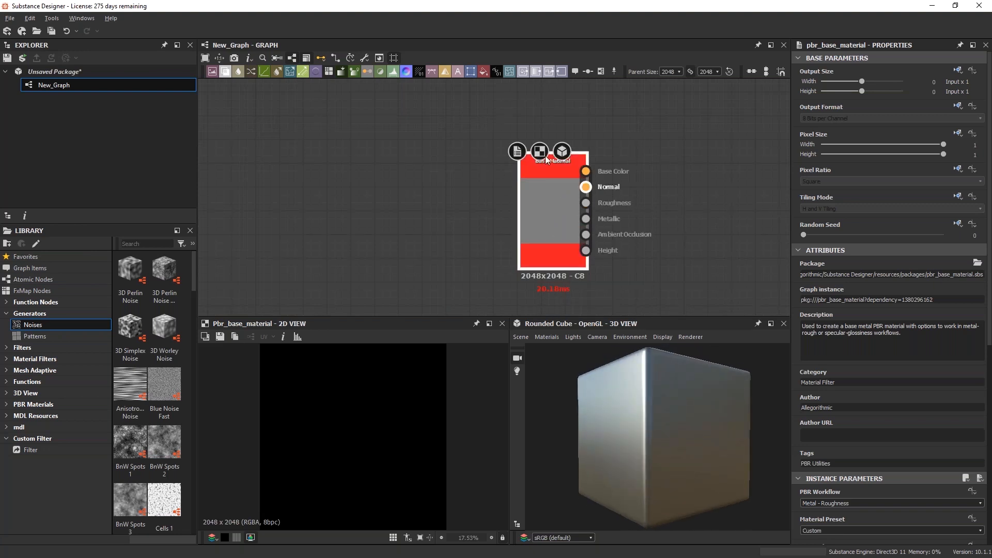
drag(562, 201, 586, 202)
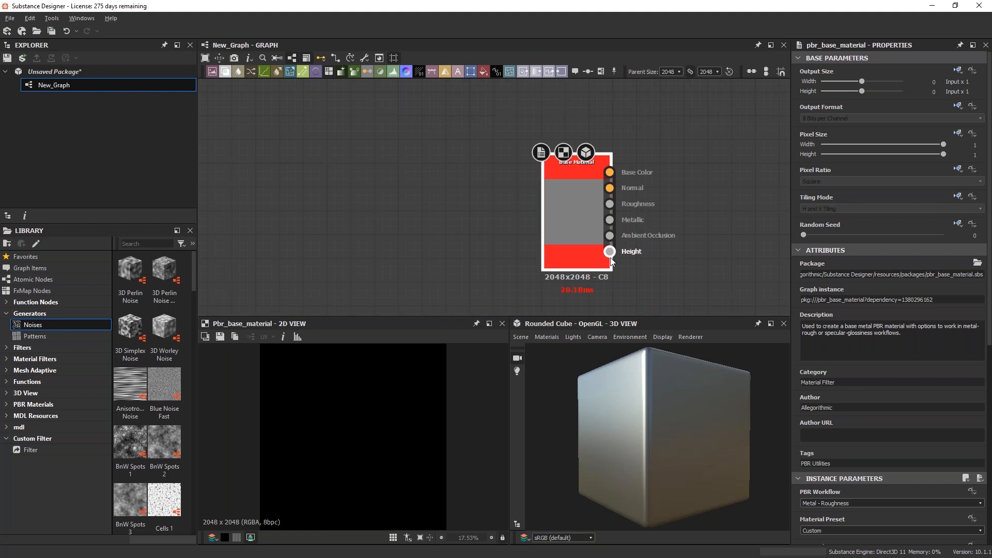
scroll(575, 216, down, 2)
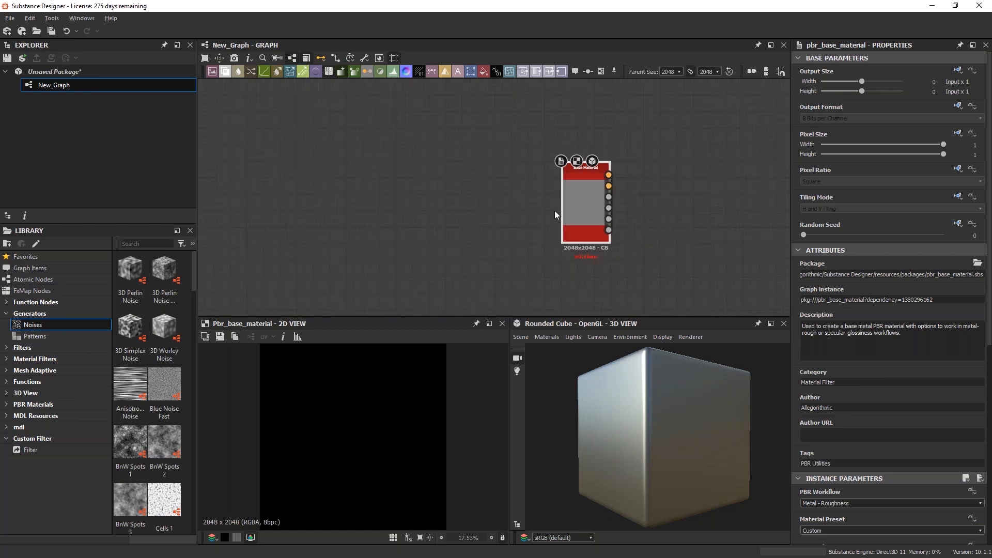
Move the Base Material node slightly up and to the right in the graph
scroll(584, 206, up, 2)
scroll(584, 207, down, 2)
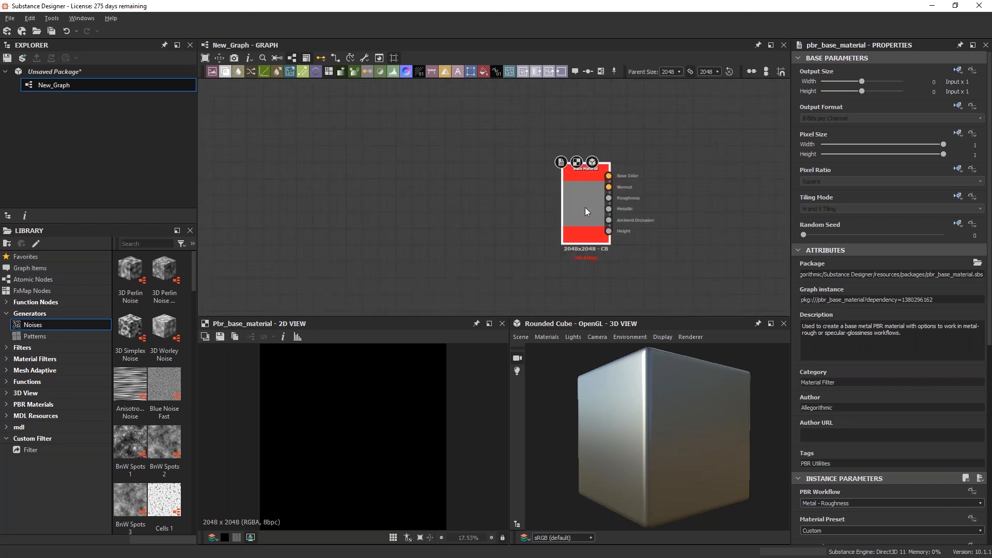
right_drag(596, 191, 581, 203)
mouse_move(581, 203)
mouse_down()
mouse_move(588, 188)
mouse_move(597, 197)
mouse_up()
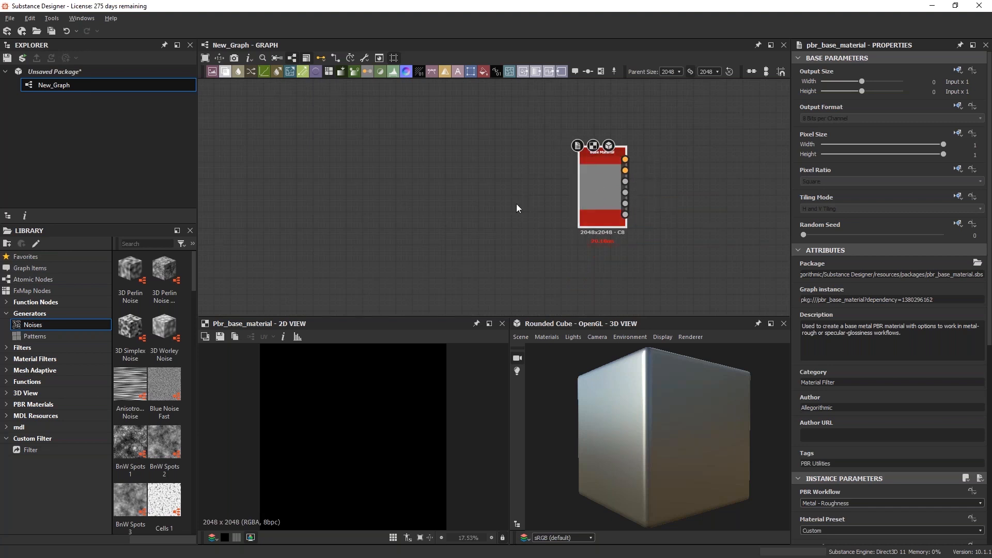
drag(612, 187, 612, 194)
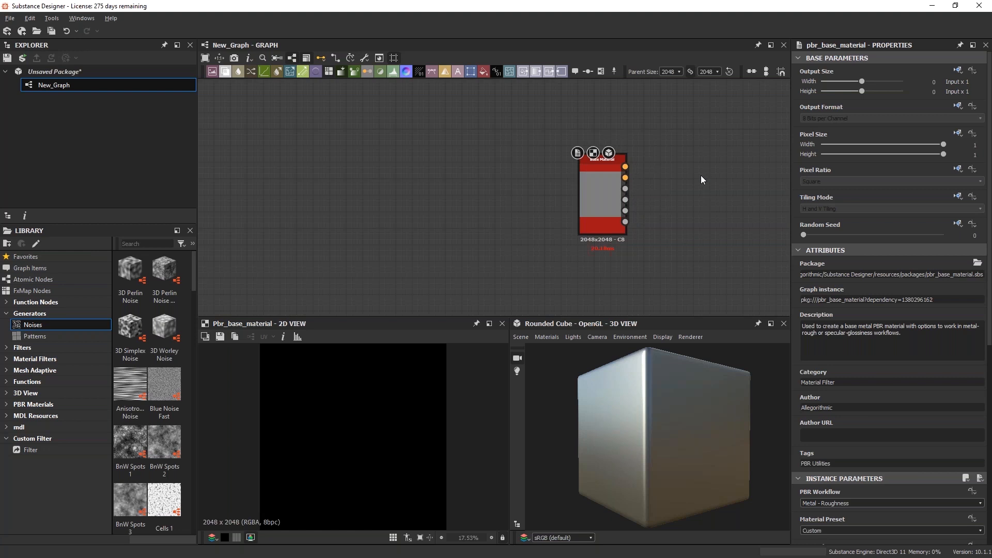
Add an Output node to the graph and place it above and to the right of the Base Material node
key(space)
text(outpu)
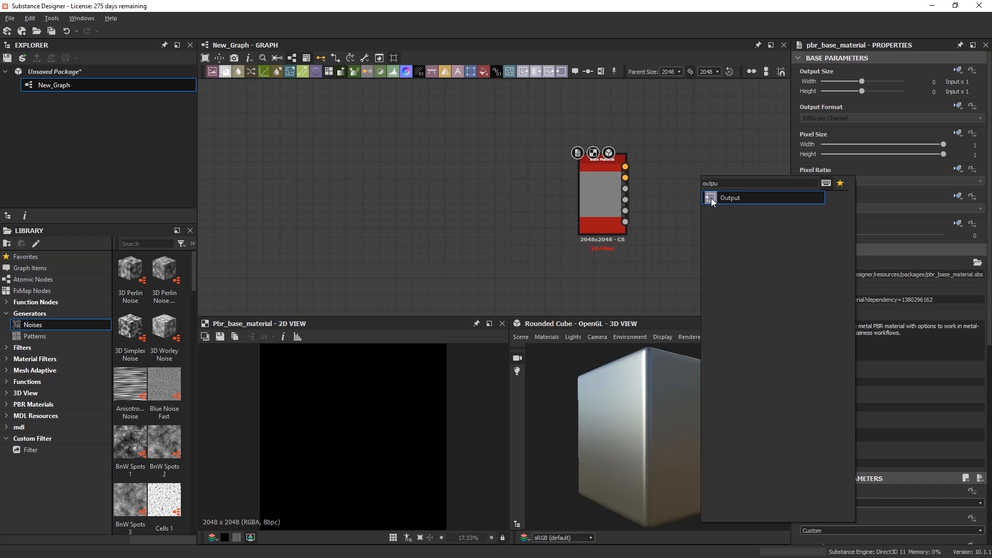
click(711, 198)
drag(699, 176, 695, 144)
Connect the Base Material's Base Color output to the Output node's input, and shift the Output node slightly right
middle_drag(683, 216, 571, 243)
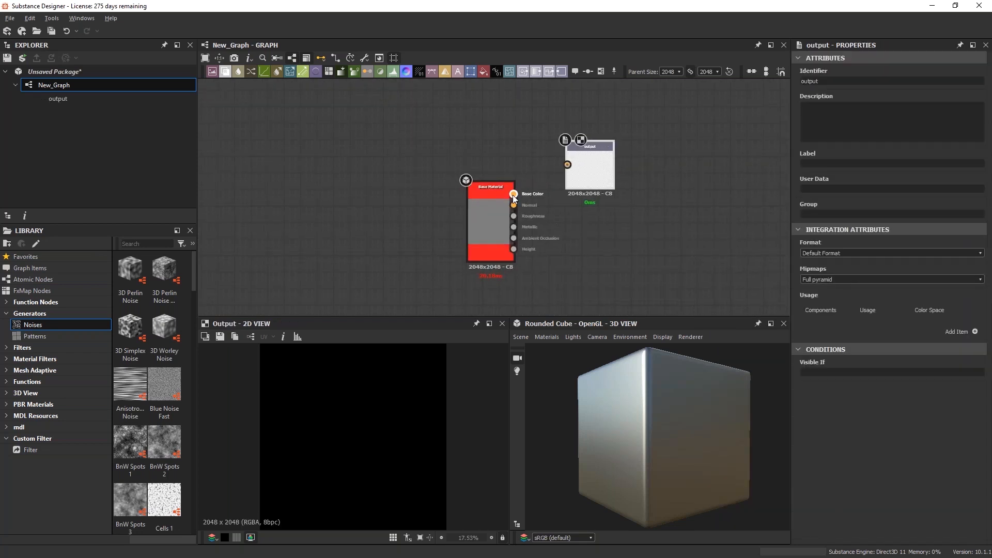
scroll(514, 195, up, 5)
middle_drag(620, 204, 504, 310)
drag(415, 300, 539, 228)
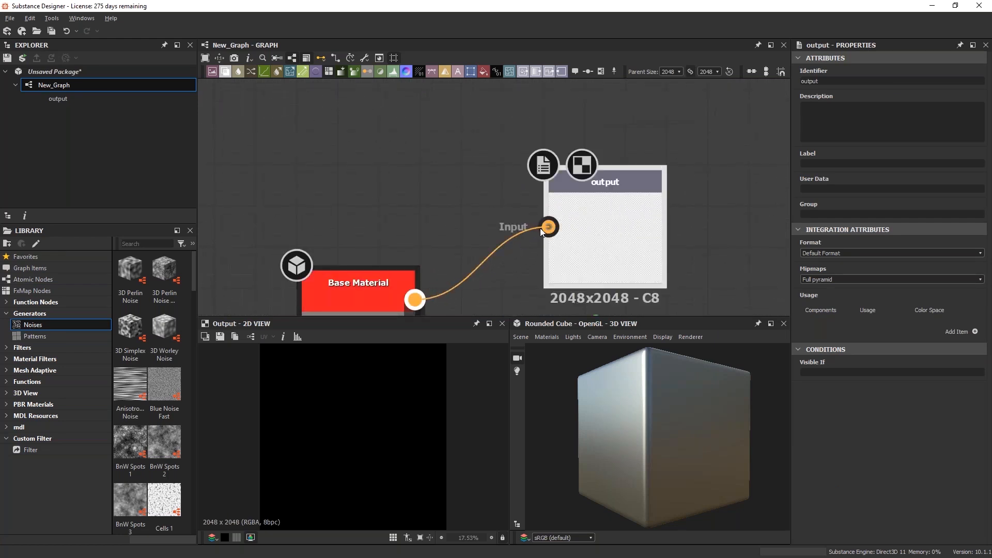
middle_drag(538, 228, 515, 164)
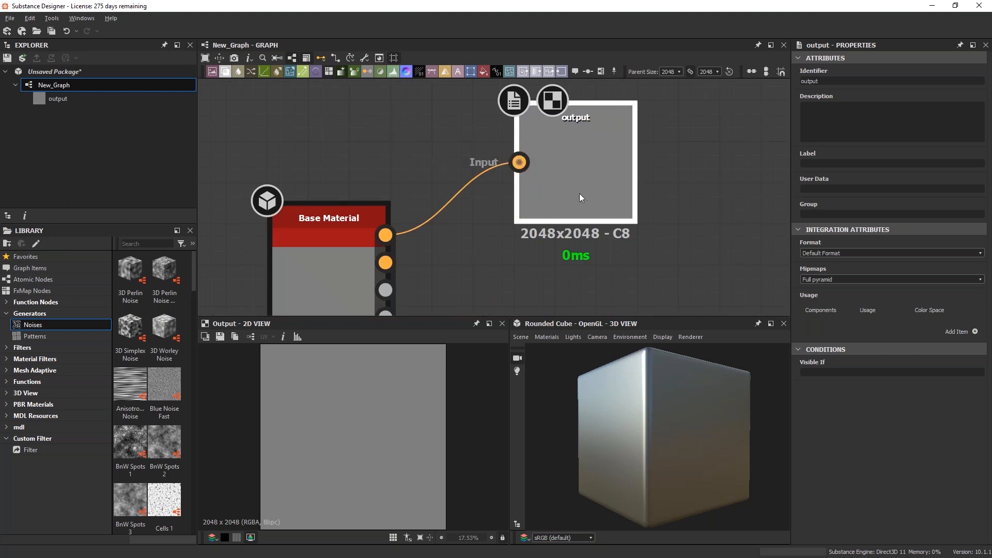
drag(582, 196, 598, 204)
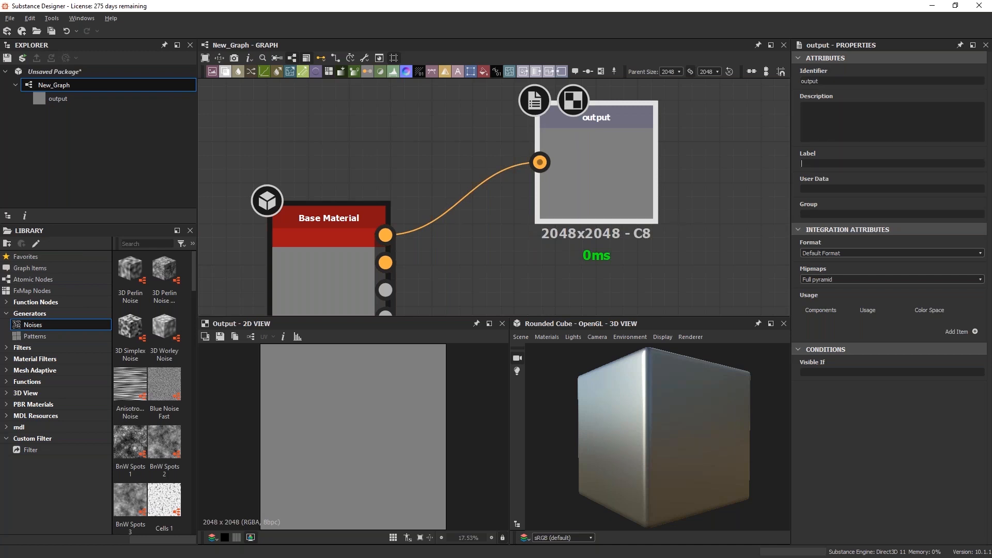
Label the output node BaseColor and add a usage item to it with the usage baseColor
text(BaseColor)
key(Return)
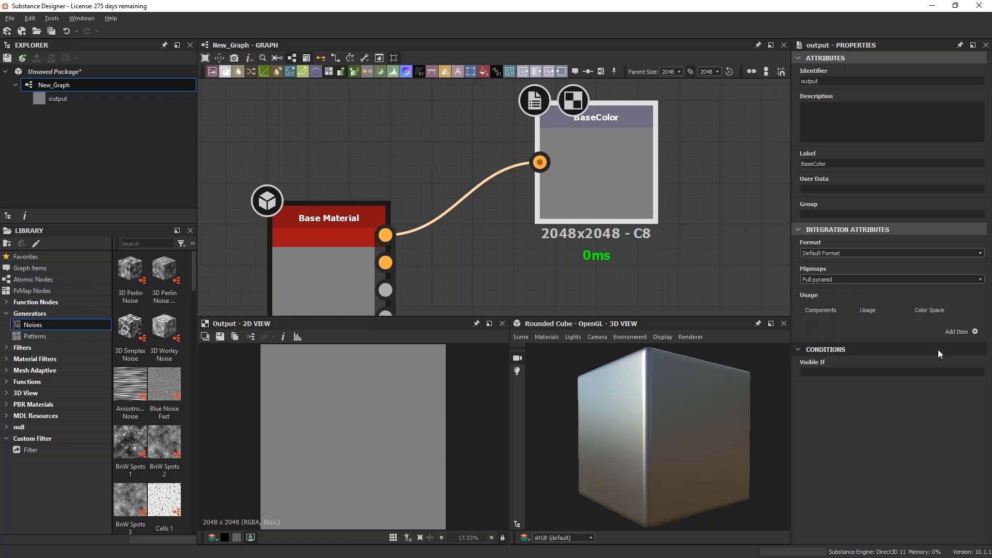
click(975, 331)
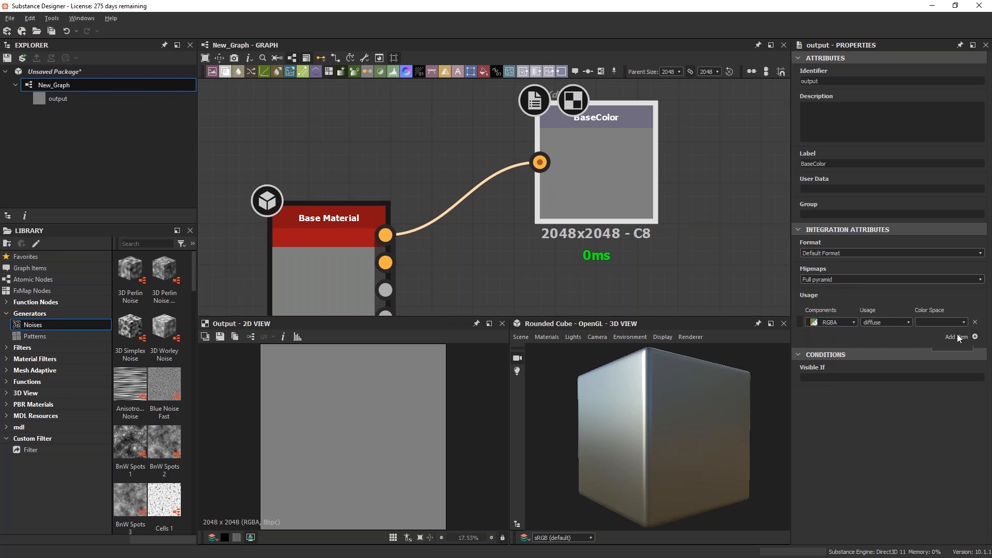
double_click(870, 323)
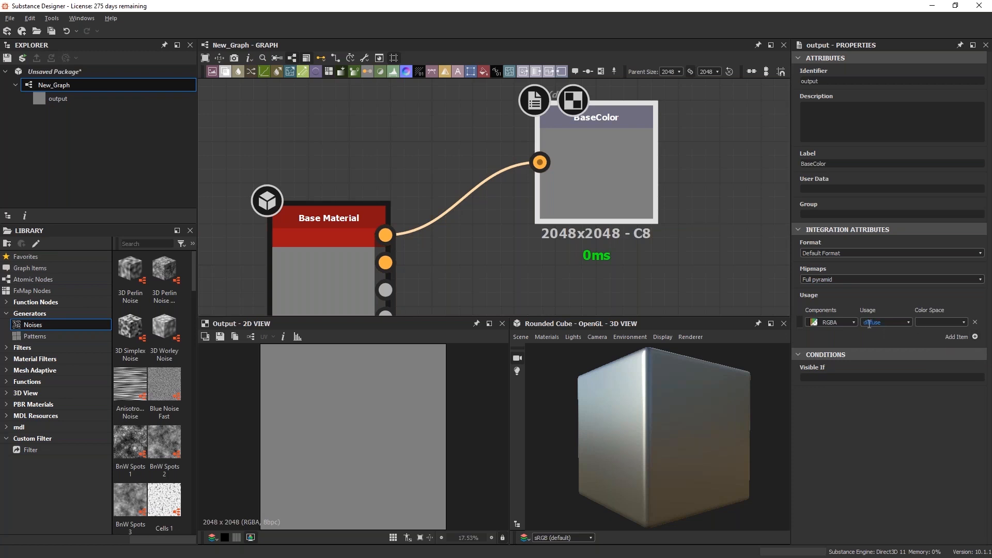
click(908, 321)
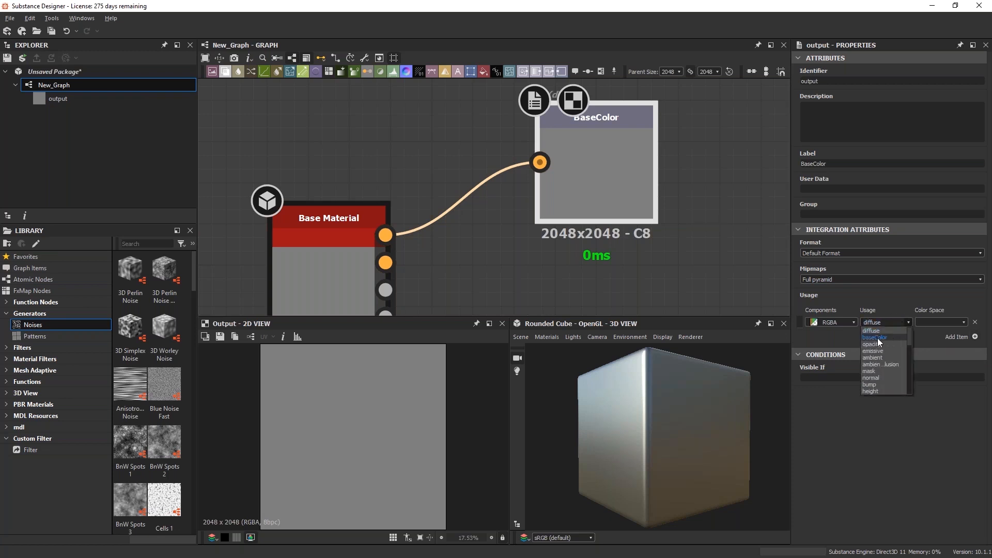
click(877, 338)
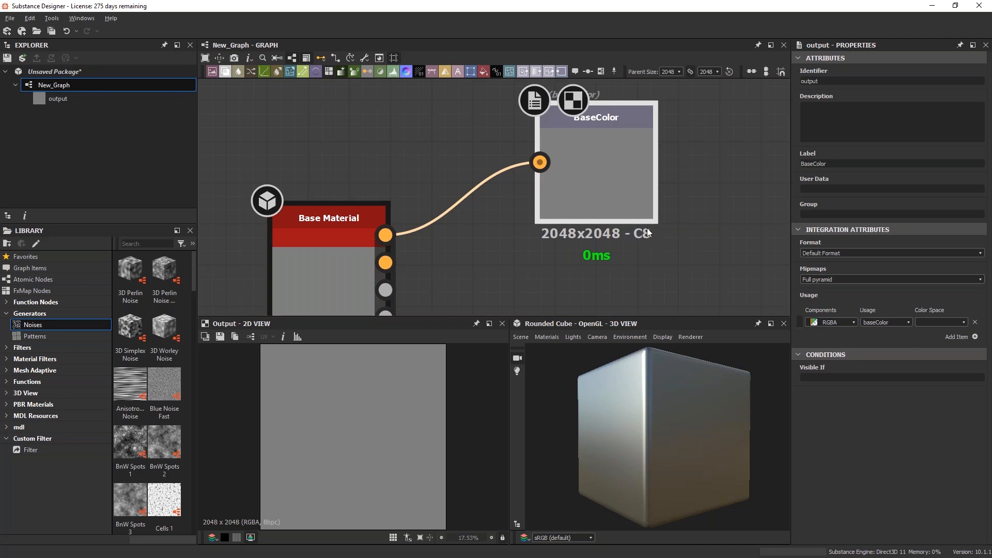
Examine the color space and component channel choices available for the output's baseColor usage item
double_click(905, 320)
click(964, 322)
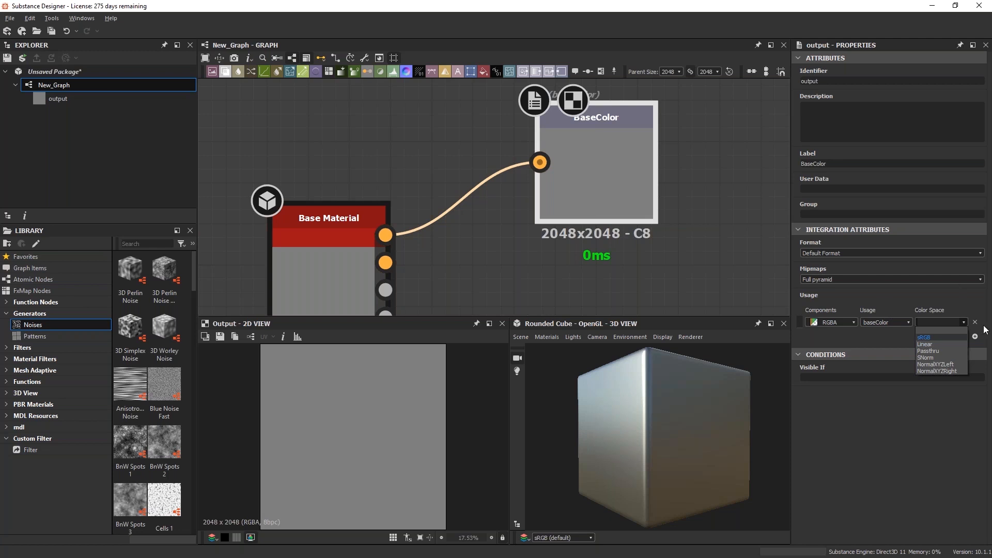
click(922, 299)
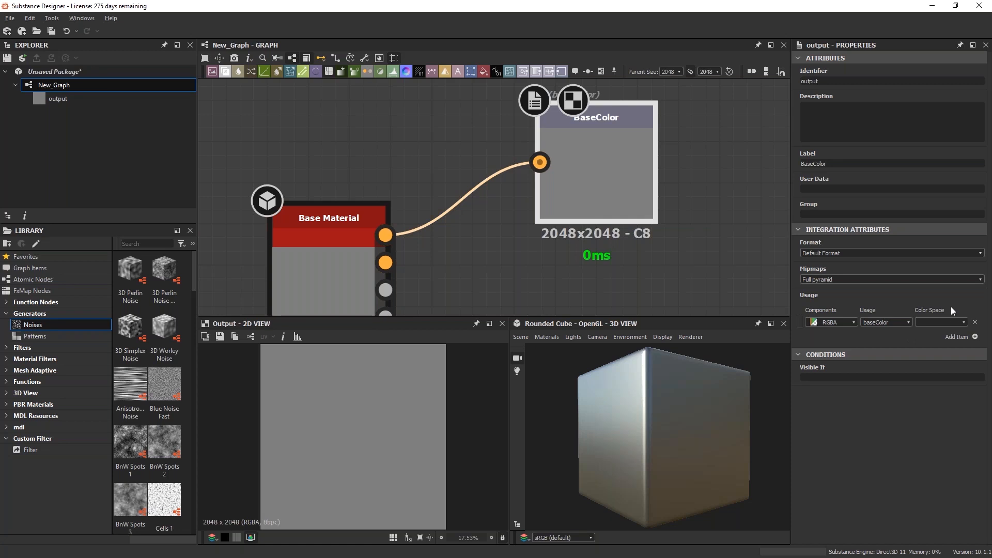
click(965, 323)
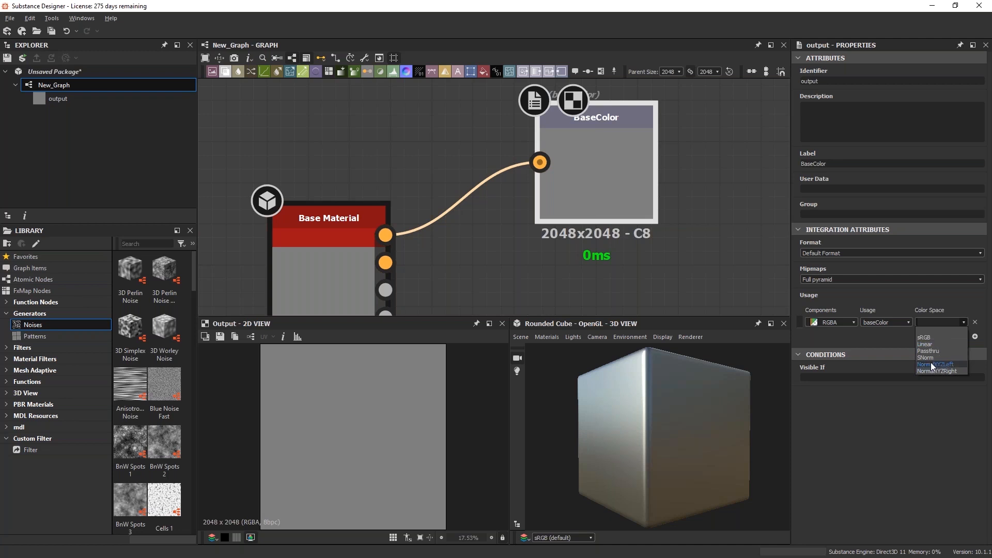
click(893, 339)
click(954, 331)
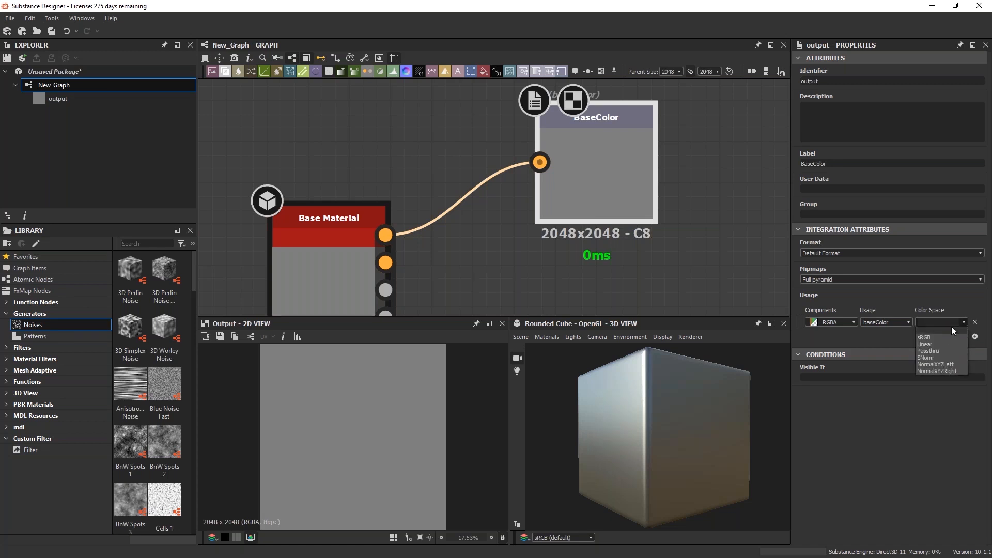
click(888, 342)
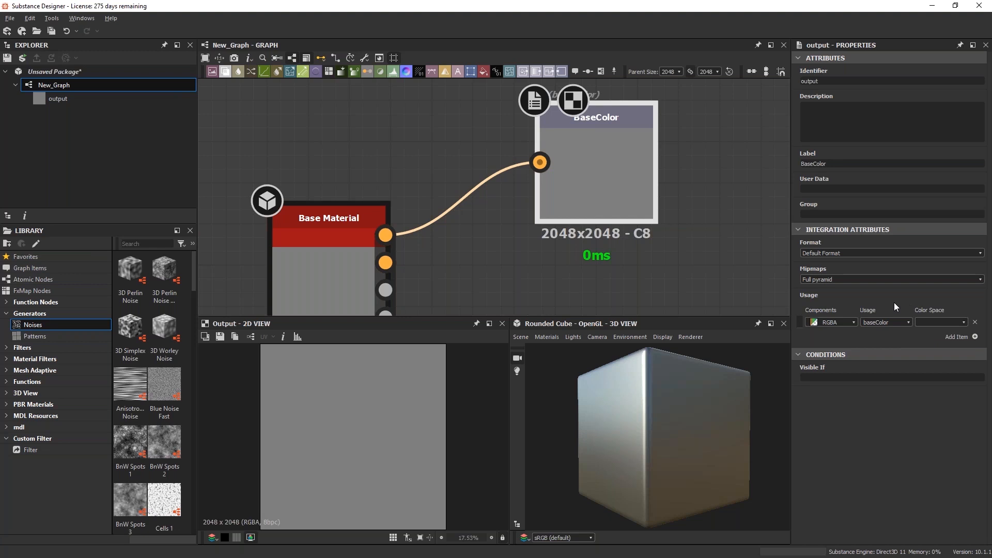
click(963, 323)
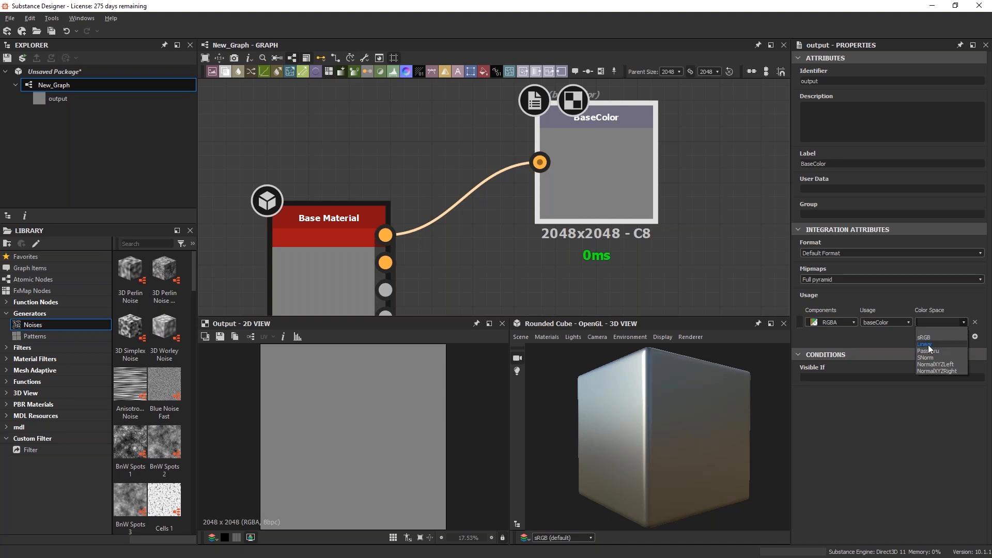
click(918, 284)
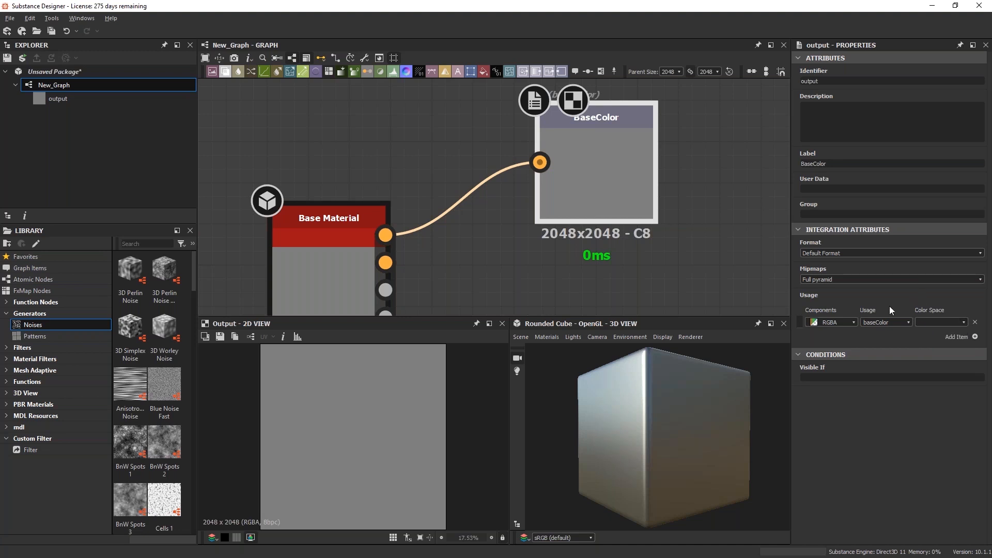
scroll(693, 271, down, 2)
middle_drag(596, 279, 575, 224)
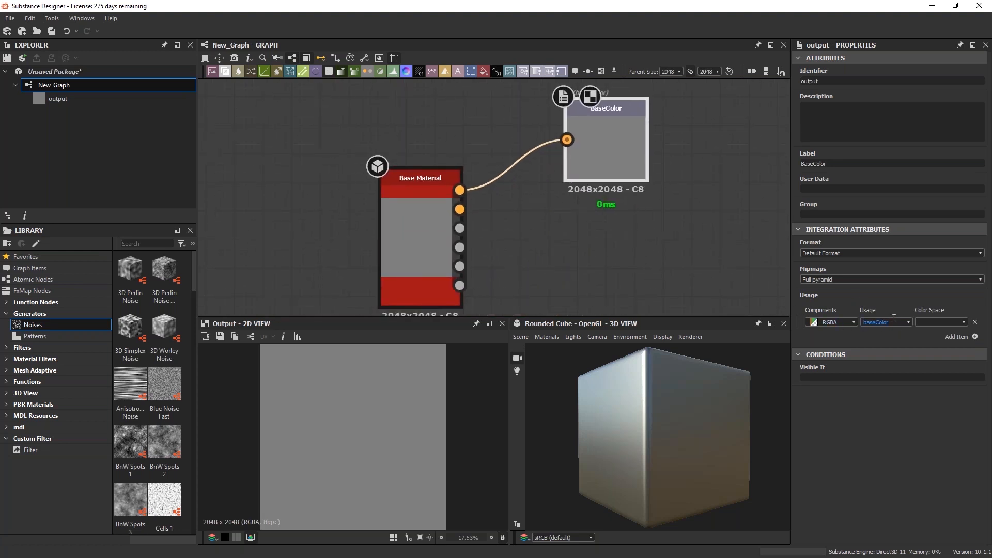
click(834, 324)
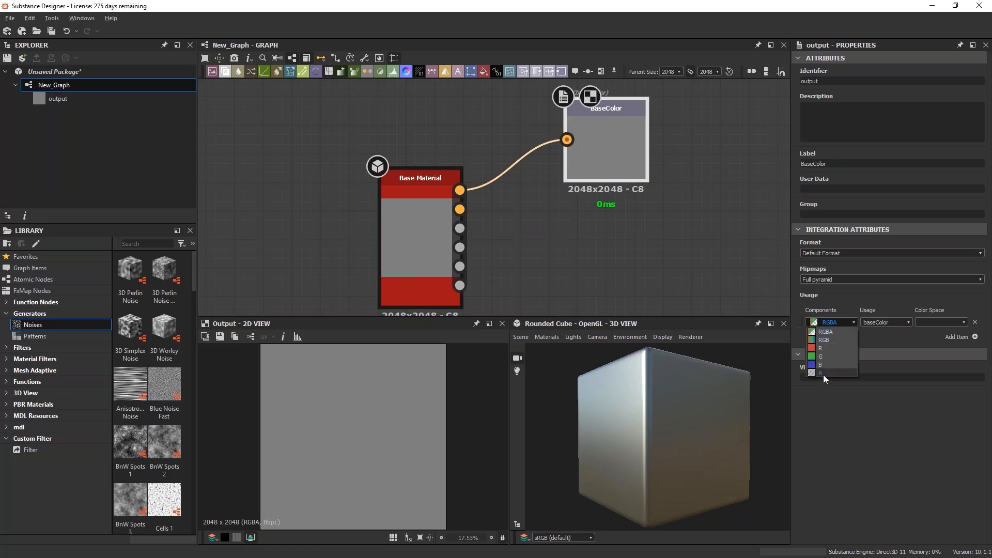
click(833, 297)
click(832, 326)
click(848, 302)
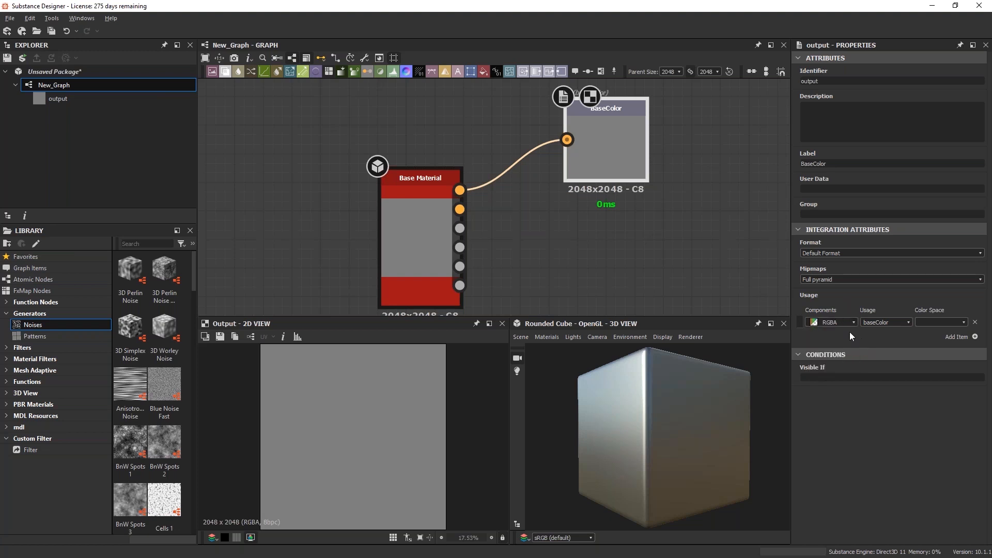
Move the BaseColor output node slightly further up and away from the Base Material node
drag(621, 148, 638, 124)
middle_drag(538, 277, 627, 269)
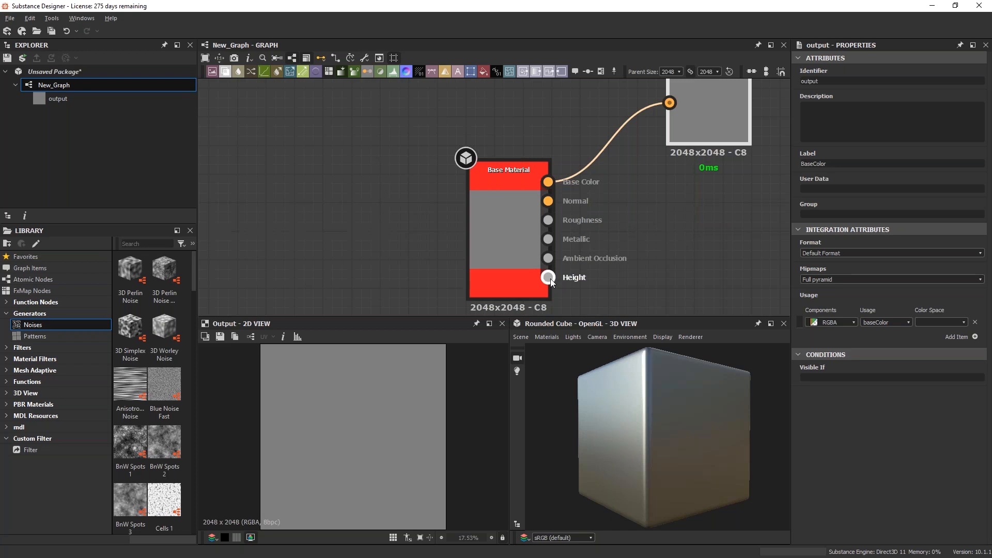
Examine the Base Material node's attributes and instance parameters, including its PBR workflow choices and user-defined maps
click(511, 223)
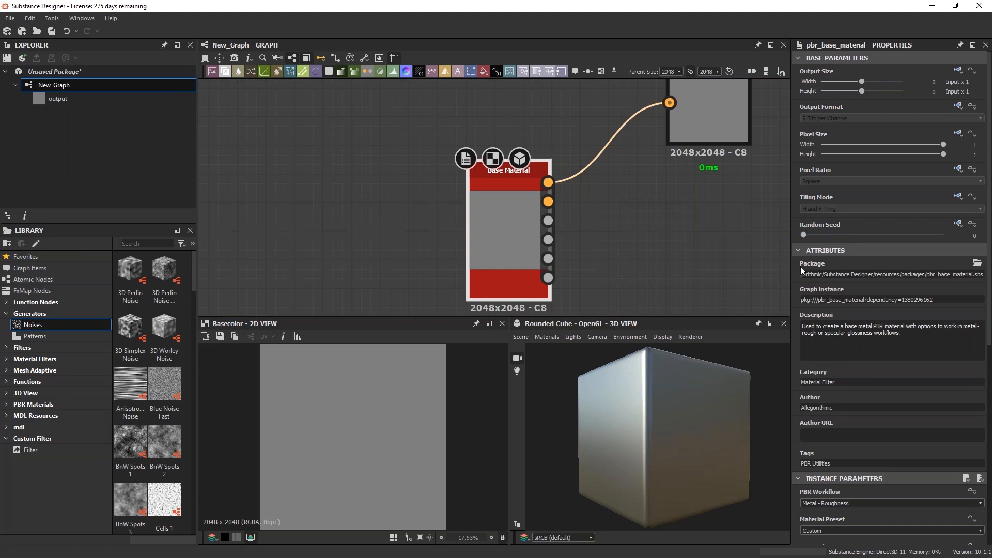
scroll(813, 246, down, 2)
scroll(814, 239, down, 1)
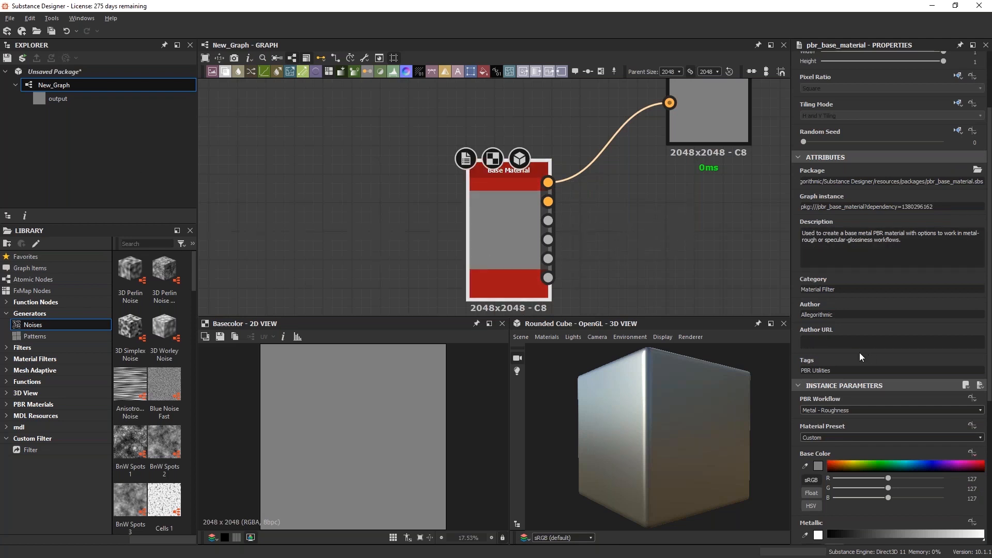
scroll(796, 259, up, 3)
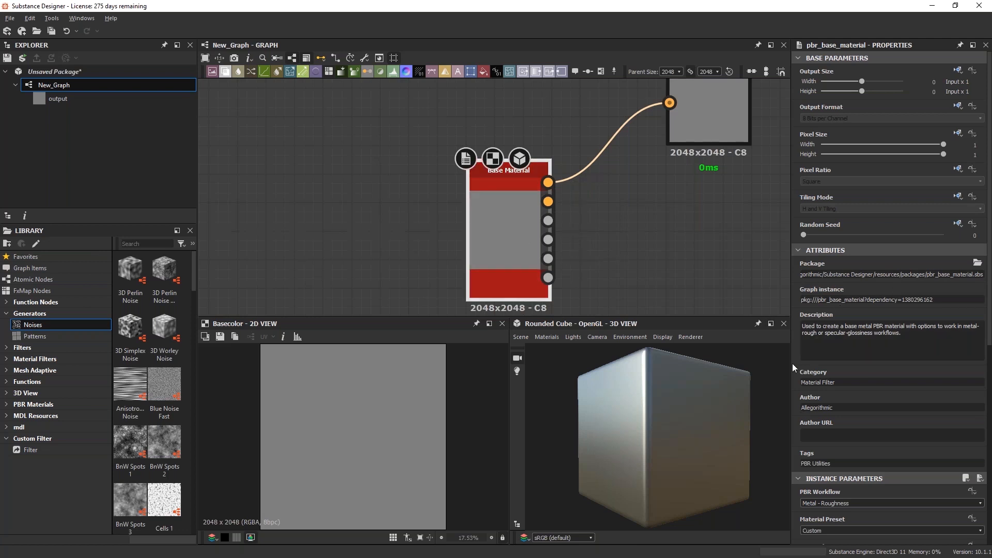
scroll(806, 362, down, 2)
drag(845, 350, 789, 353)
scroll(820, 388, down, 2)
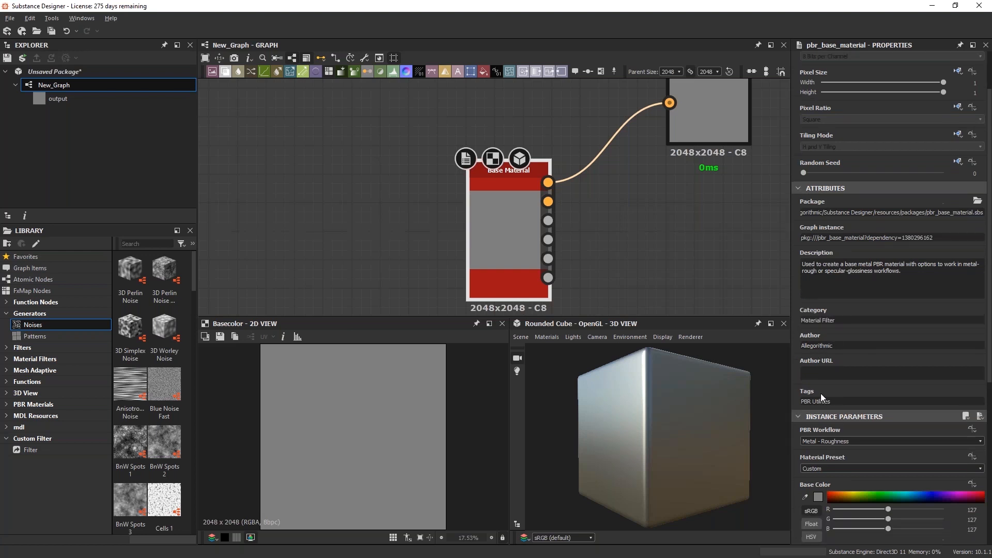
scroll(799, 333, down, 2)
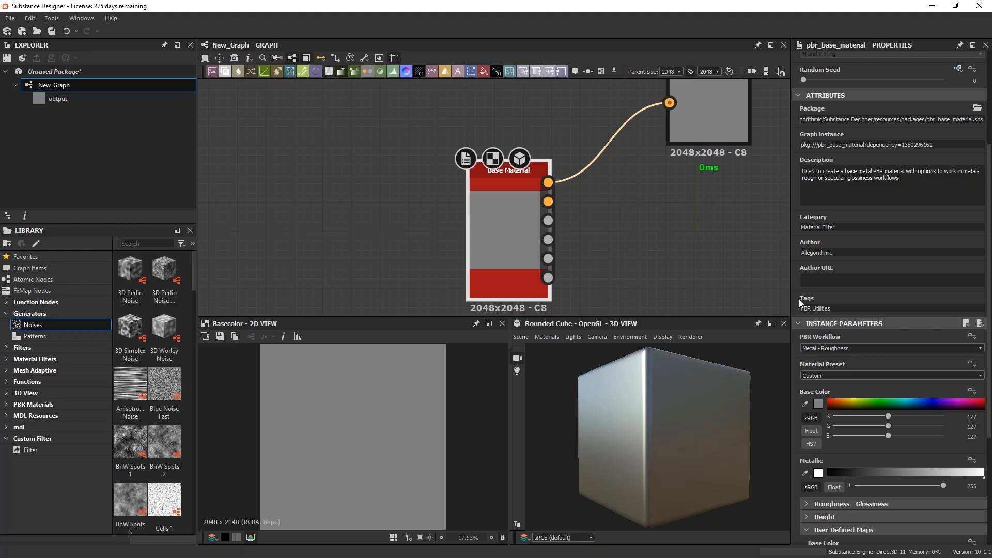
scroll(796, 289, down, 4)
scroll(796, 252, down, 1)
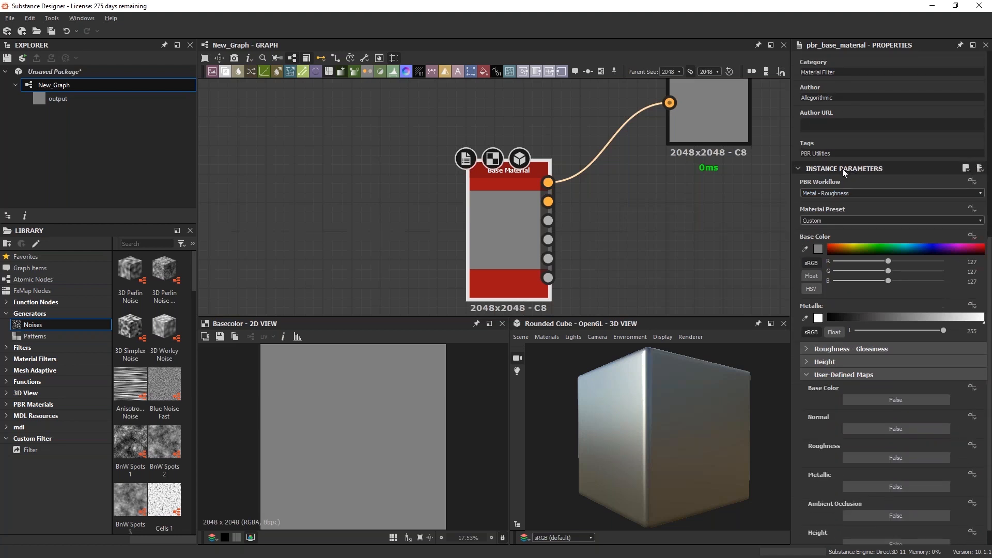
click(857, 194)
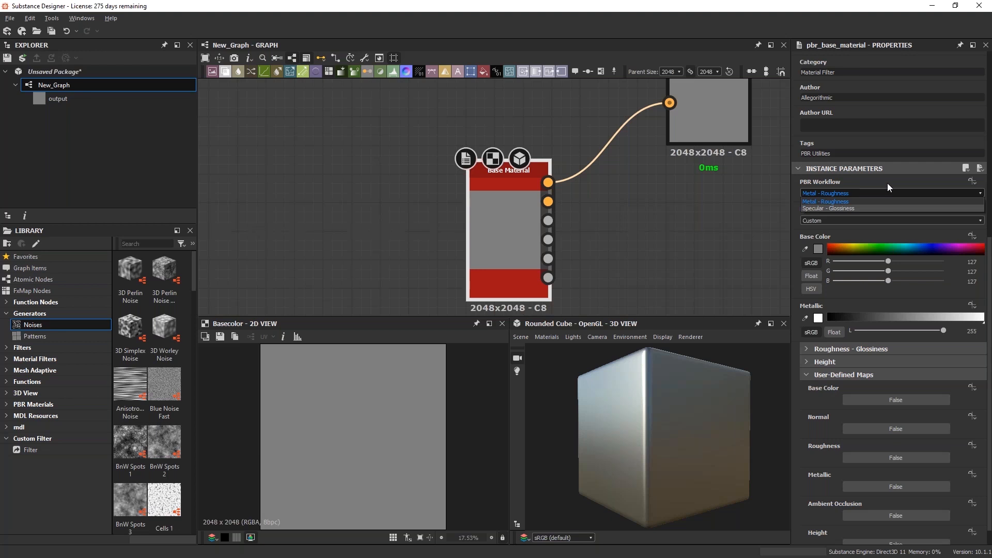
click(907, 190)
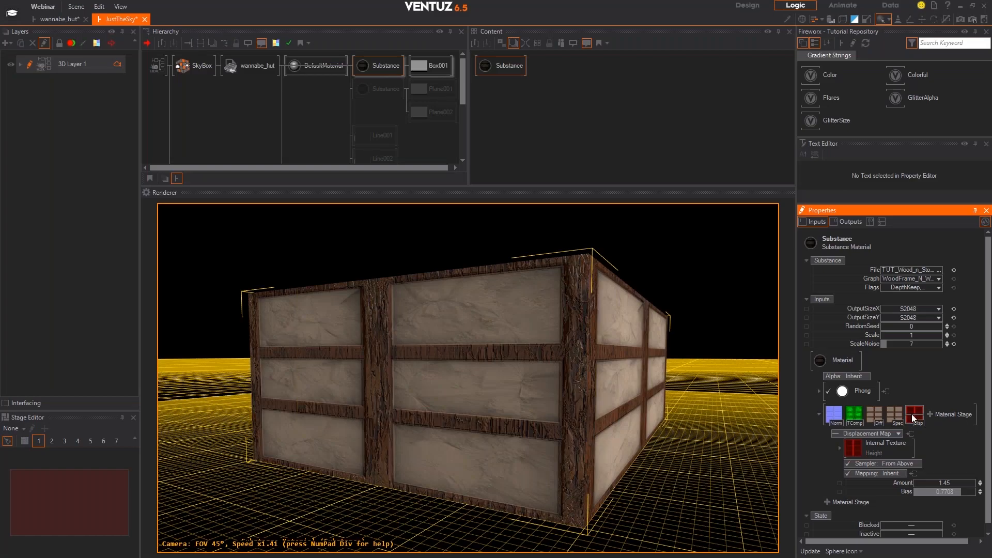
In Ventuz, examine the TextureComp stage of the hut wall's Substance material and its channel functions
click(853, 416)
scroll(828, 448, down, 2)
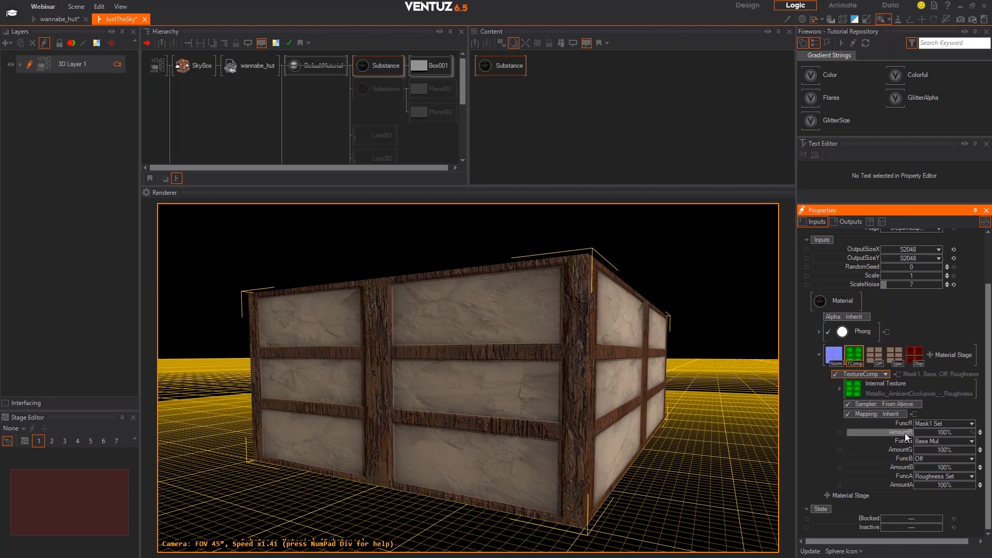
scroll(910, 397, up, 2)
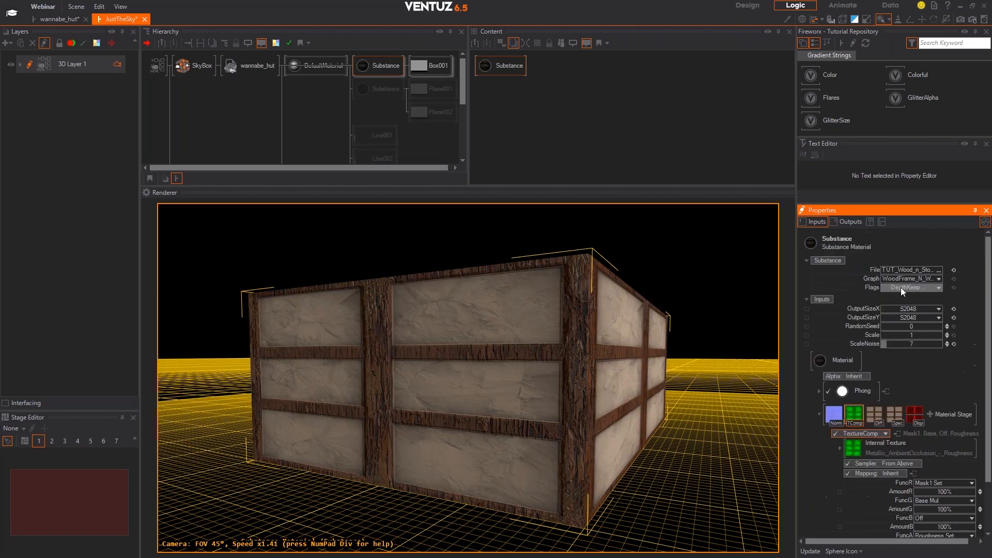
scroll(854, 396, down, 2)
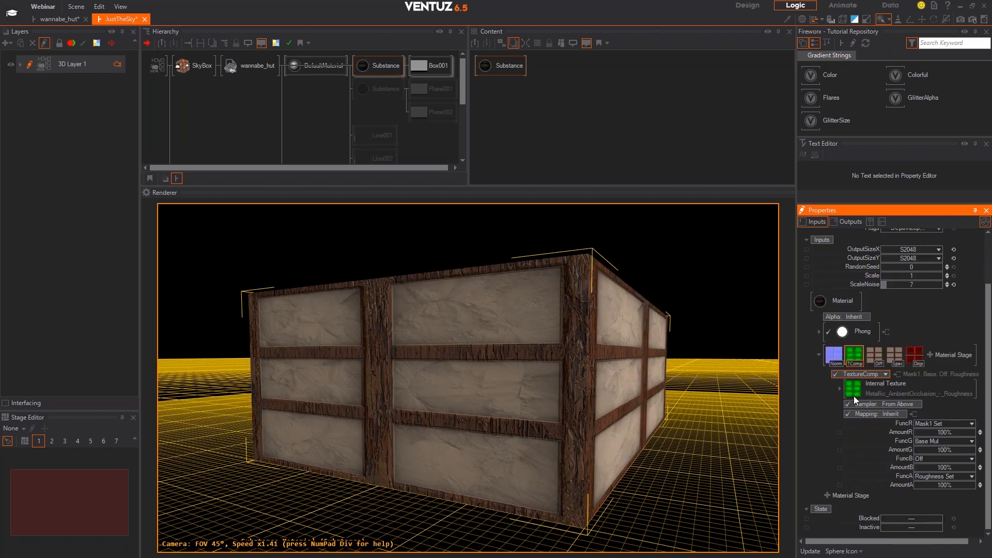
Add a Material node to the hierarchy under wannabe_hut, above the DefaultMaterial node
scroll(853, 395, up, 2)
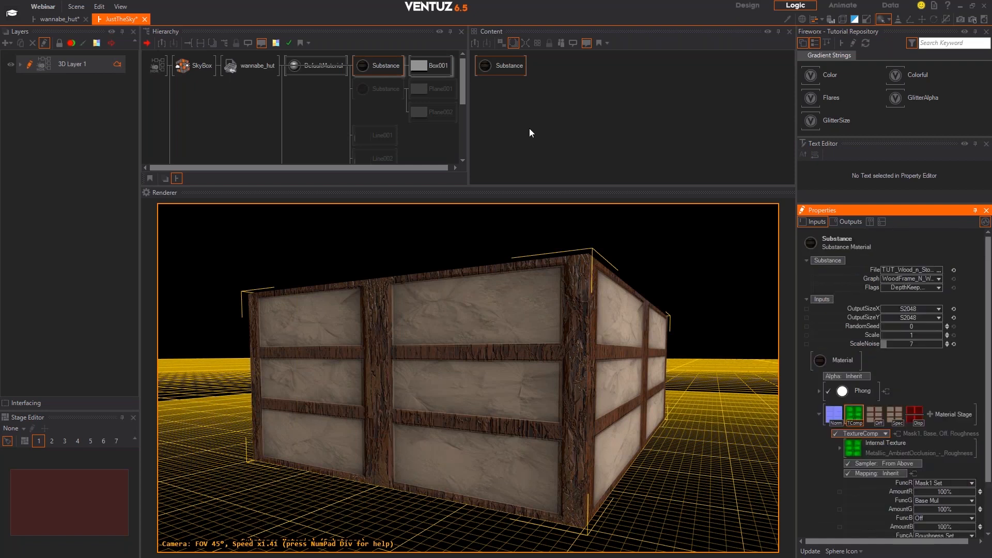
double_click(529, 129)
text(mater)
drag(551, 150, 307, 65)
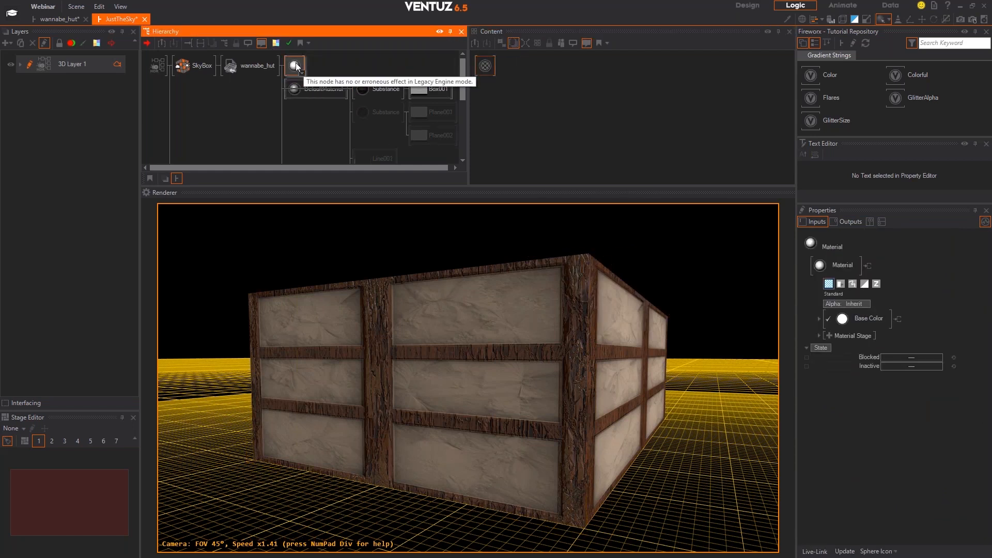
Examine the wall Substance's Phong parameters and options, its TextureComp channel functions, and the wall's appearance from another angle
click(383, 90)
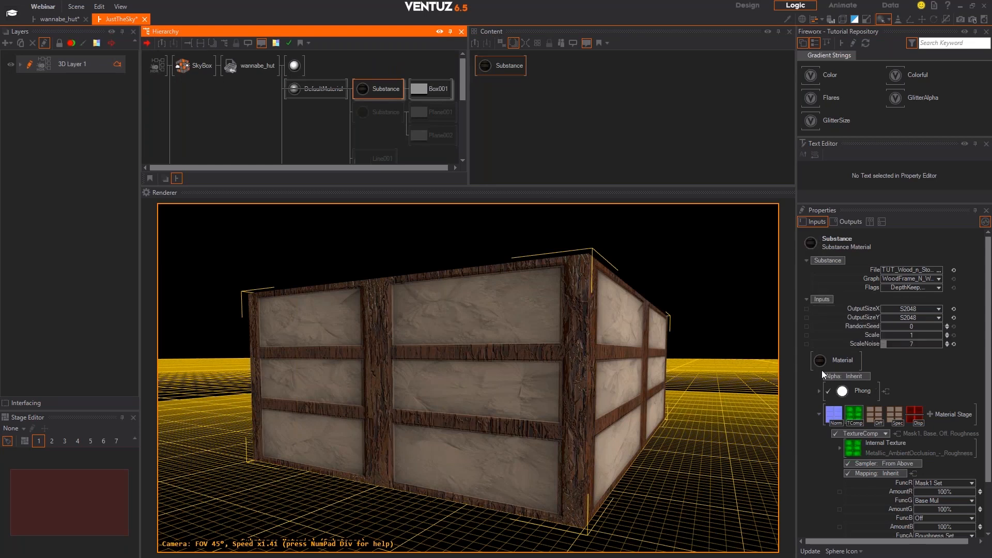
click(842, 396)
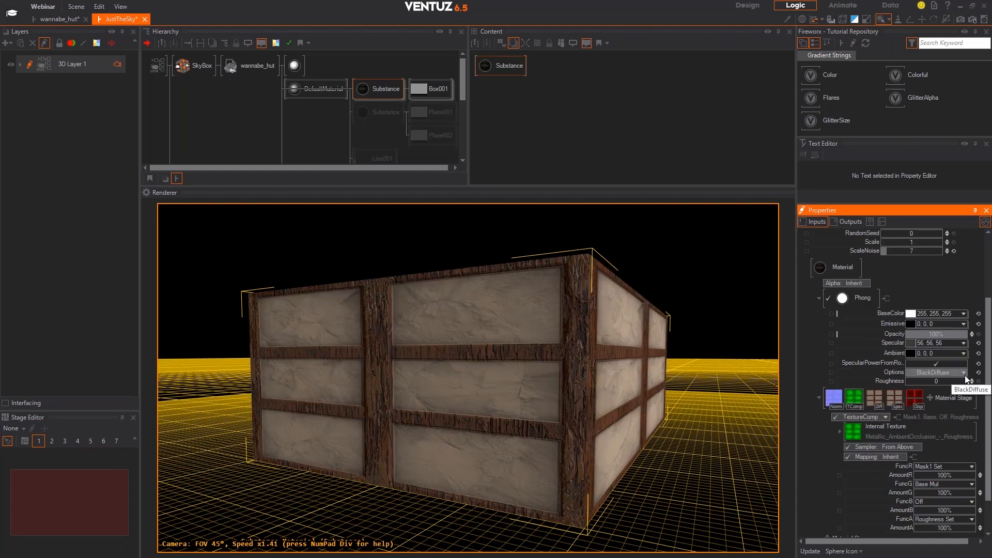
click(964, 372)
click(953, 276)
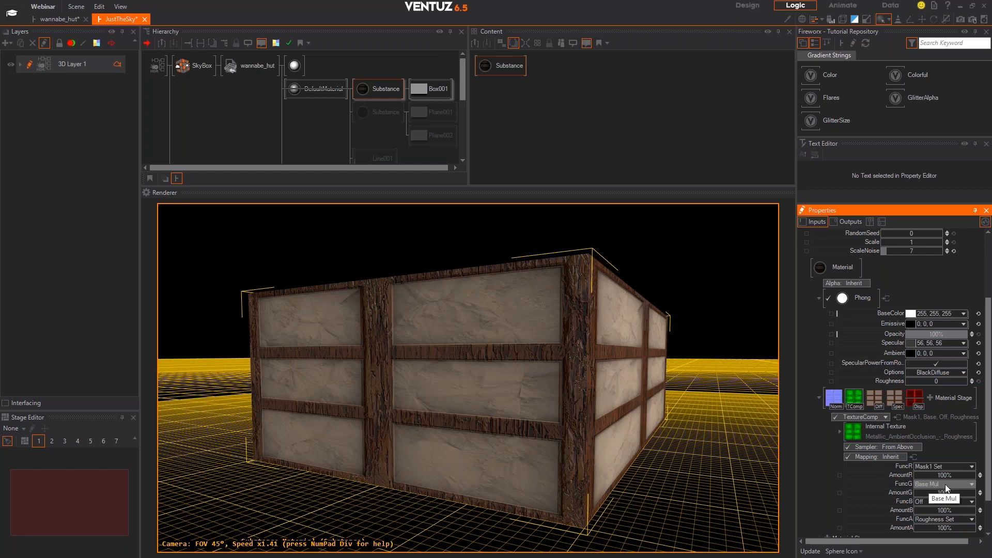
scroll(925, 513, down, 2)
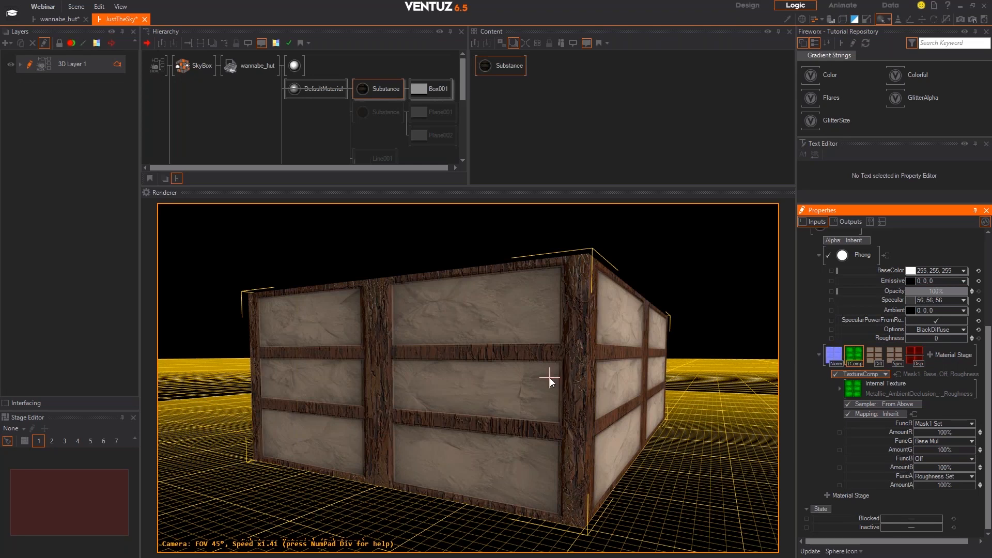
right_drag(561, 370, 494, 389)
scroll(561, 370, up, 3)
scroll(561, 370, down, 12)
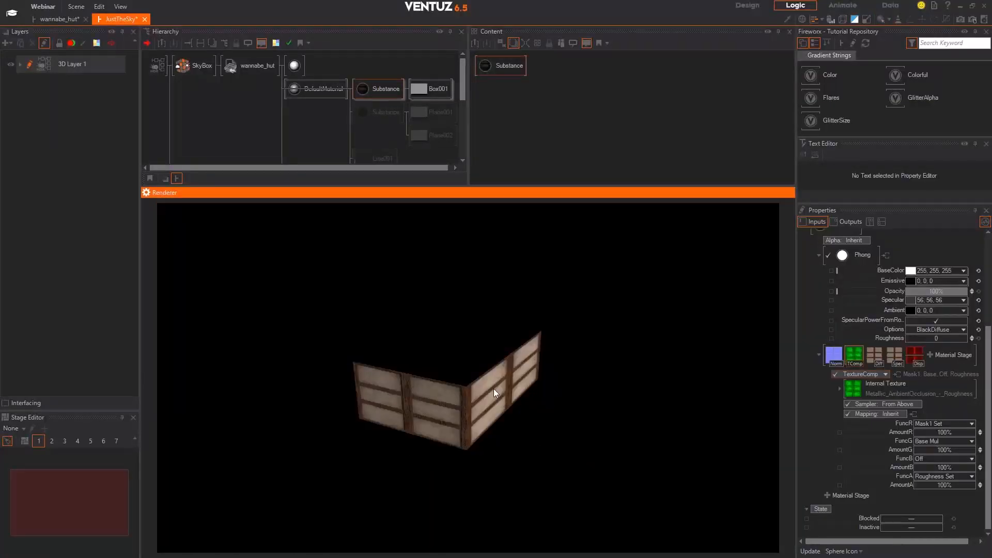
click(852, 361)
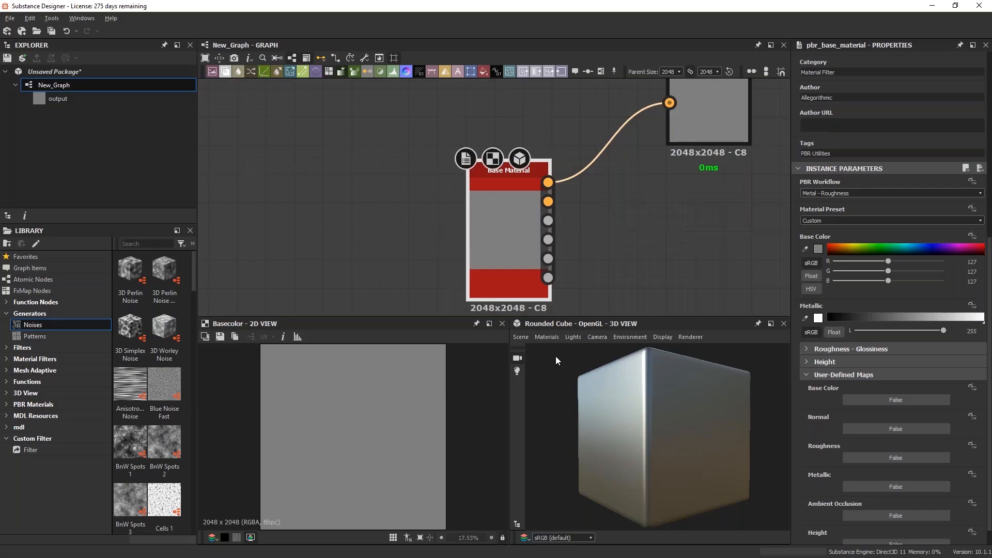
In Substance Designer, reposition the Base Material node and try its Specular - Glossiness workflow before restoring Metal - Roughness
drag(497, 235, 468, 210)
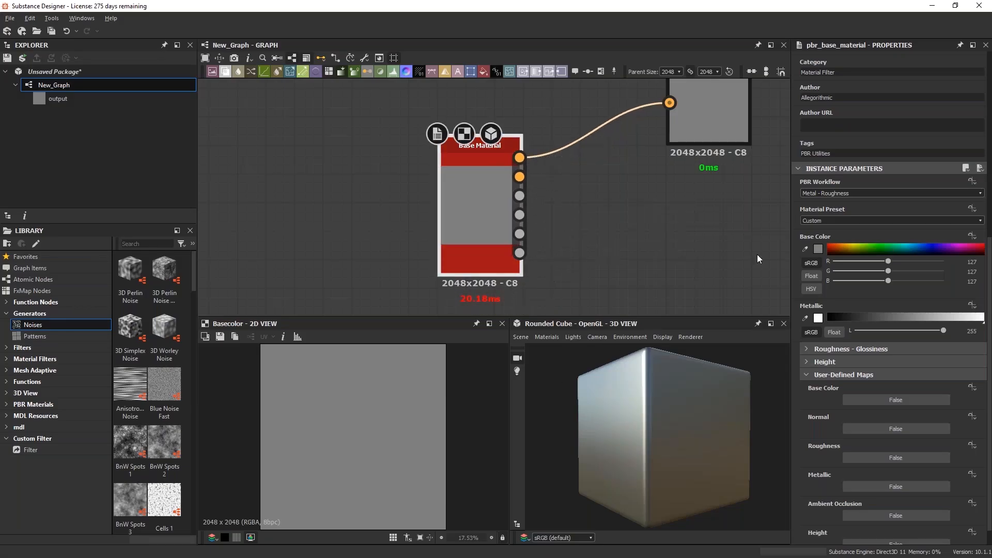
click(816, 194)
click(820, 207)
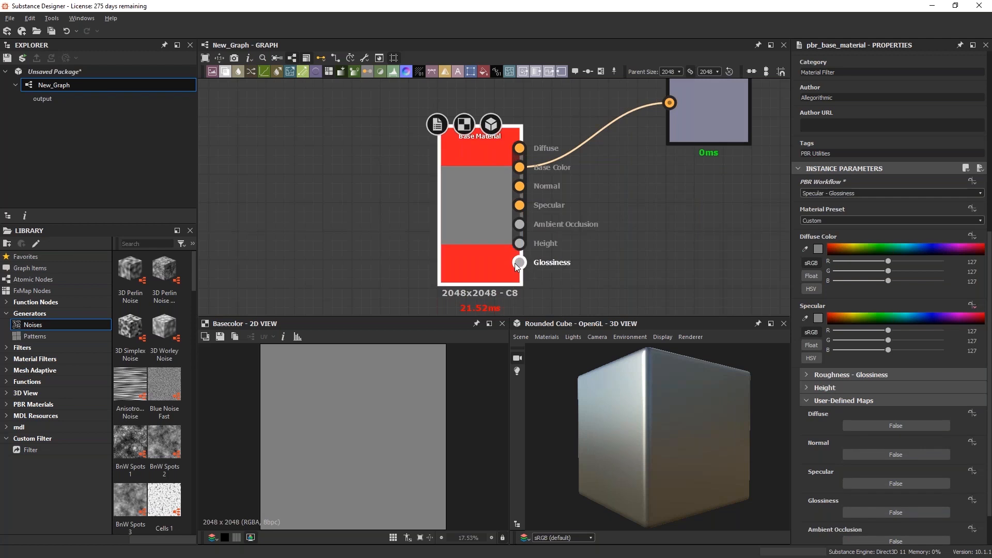
click(844, 194)
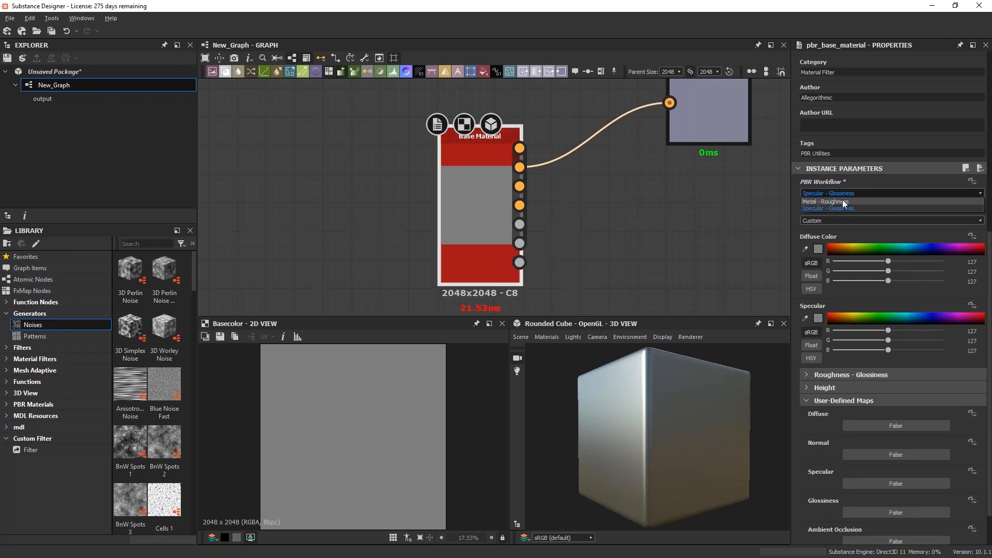
click(835, 200)
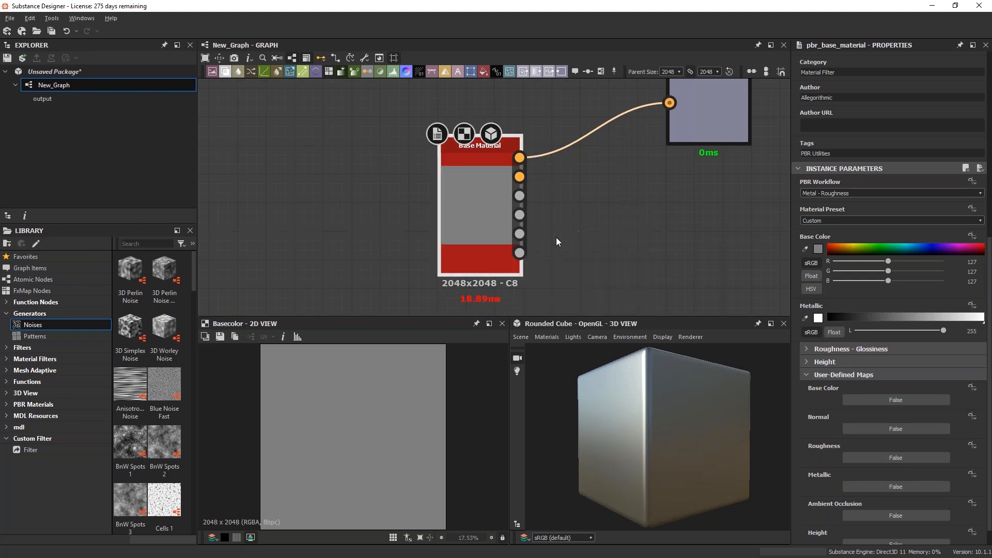
Try a Grunge Amount of 0.71 in the Base Material's Roughness - Glossiness parameters and inspect the preview cube
scroll(831, 284, down, 1)
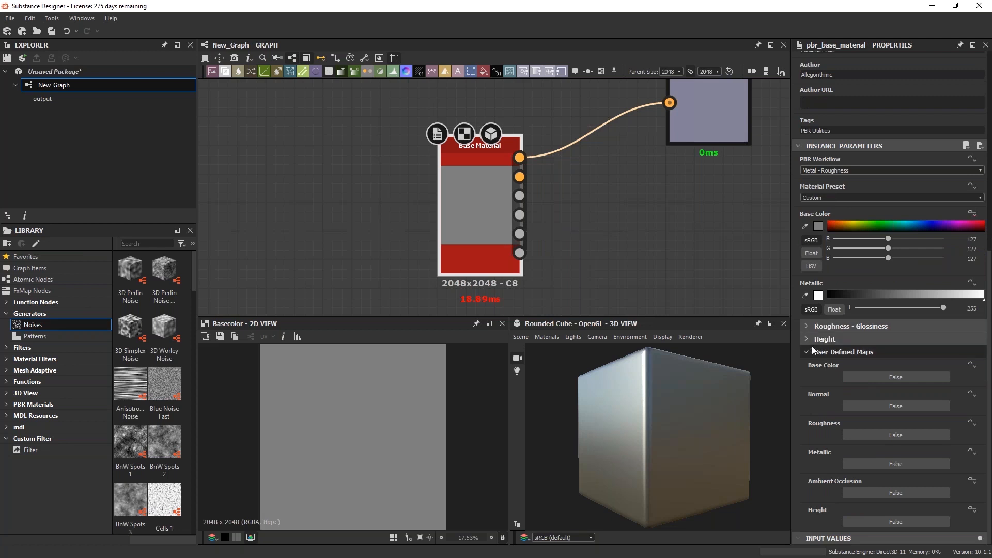
click(805, 327)
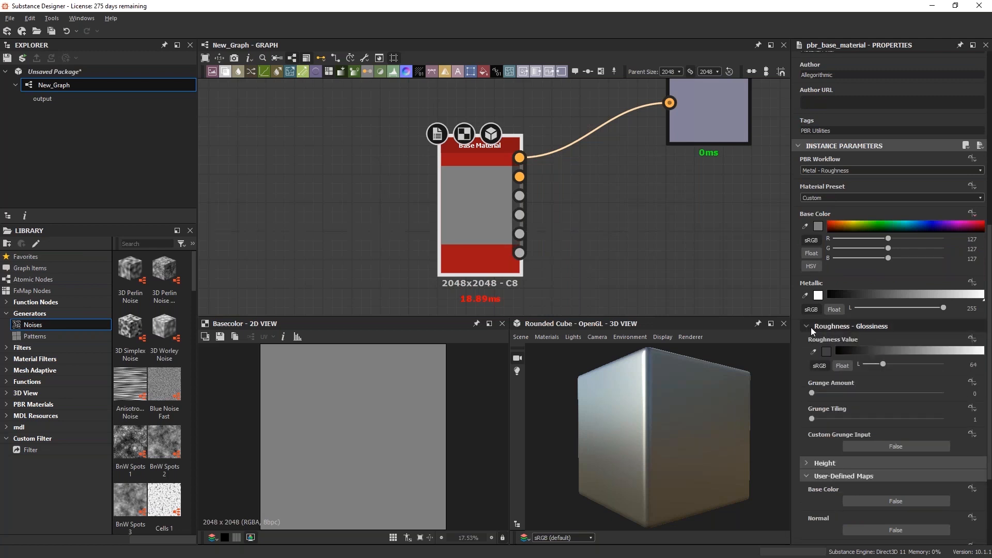
click(808, 327)
click(804, 330)
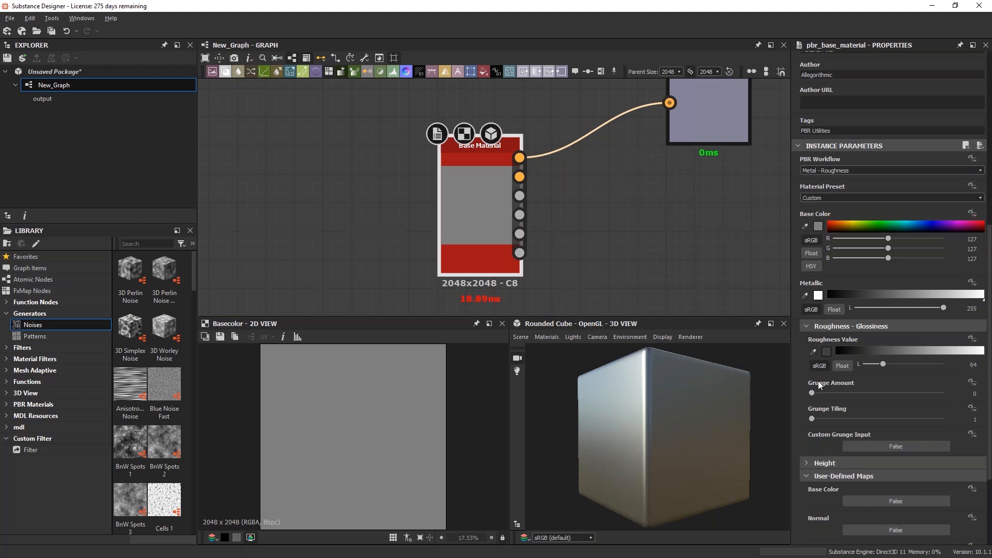
click(972, 382)
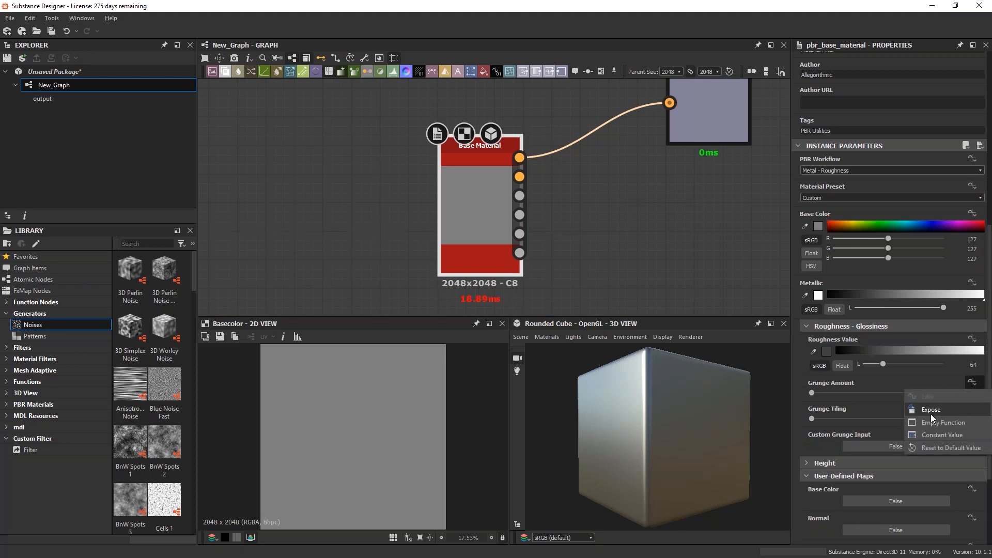
click(797, 380)
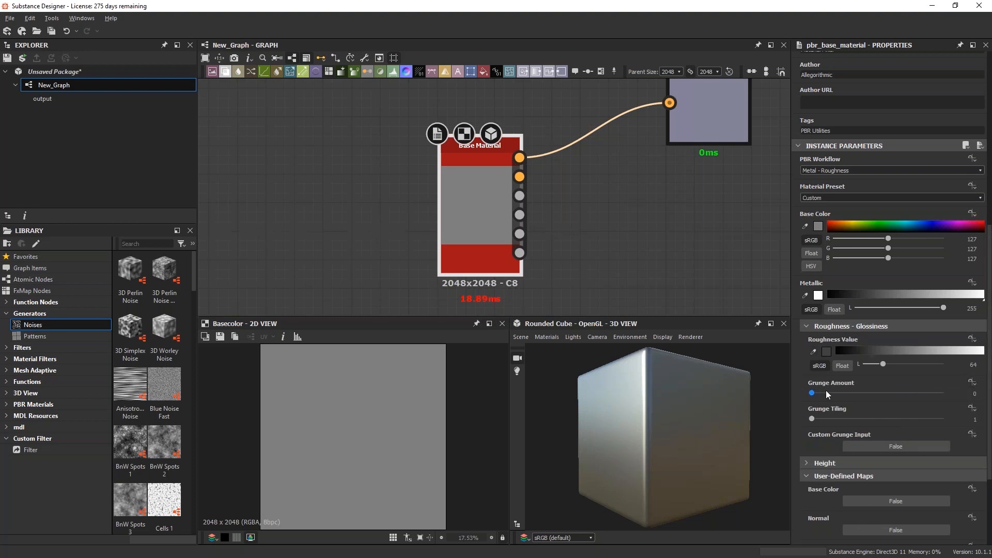
drag(812, 393, 905, 393)
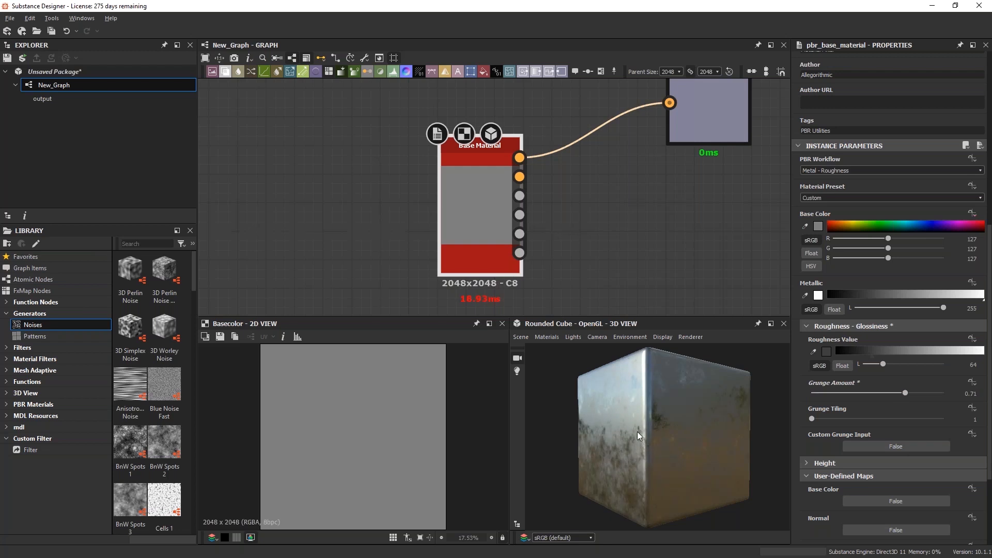
mouse_move(646, 439)
mouse_down()
mouse_move(671, 416)
mouse_move(635, 482)
mouse_move(628, 437)
mouse_up()
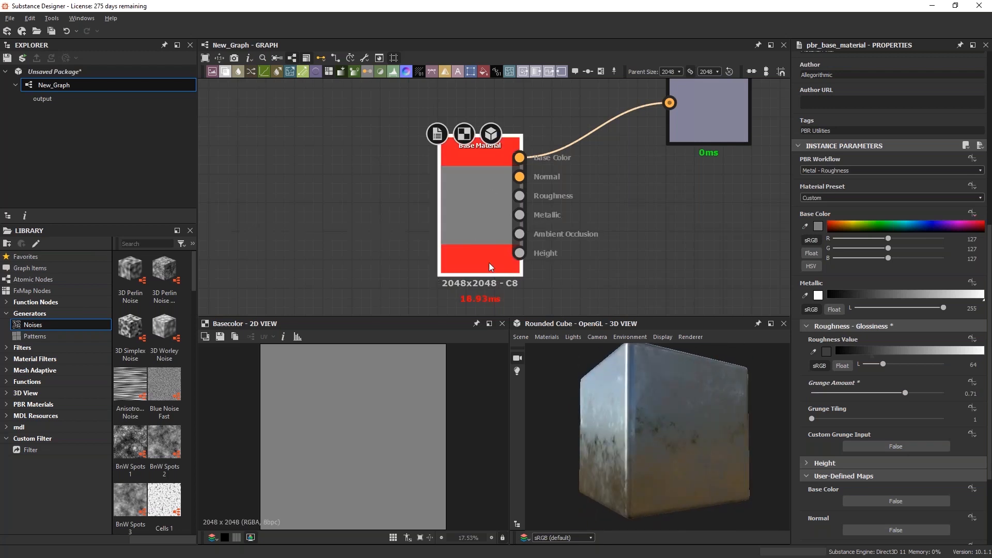
Check the Grunge Amount's function options, inspect the grunge on the preview cube, and return the amount to 0
click(972, 383)
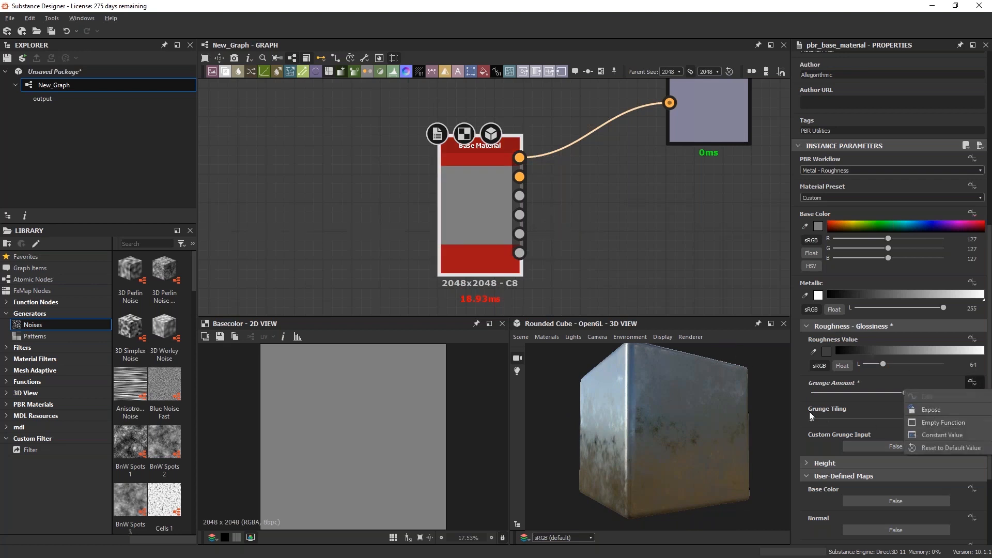
click(797, 403)
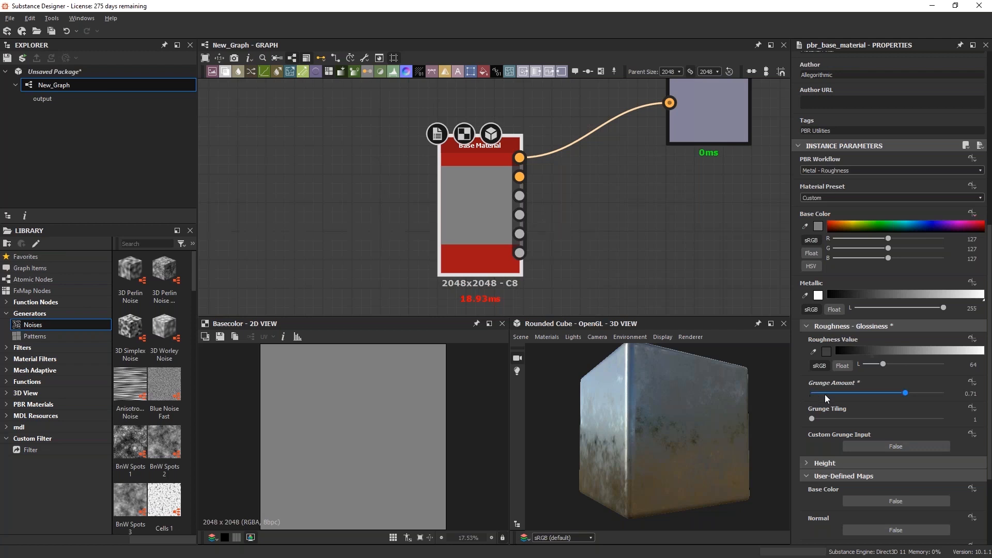
drag(641, 426, 820, 384)
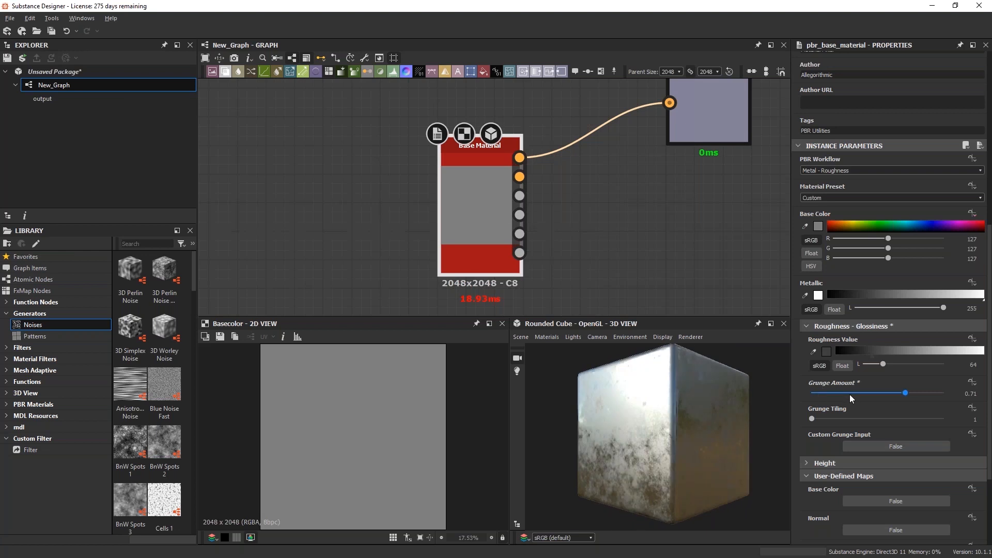
drag(667, 415, 656, 396)
drag(897, 388, 792, 396)
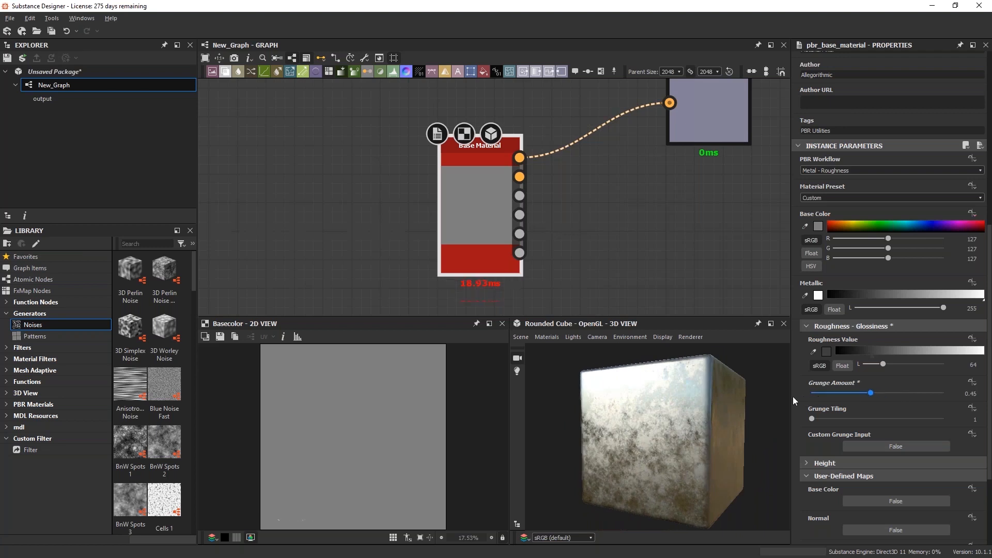
Enable the Base Material's user-defined maps for Base Color, Normal, Roughness, Metallic, Ambient Occlusion and Height
scroll(799, 398, down, 1)
scroll(801, 398, down, 3)
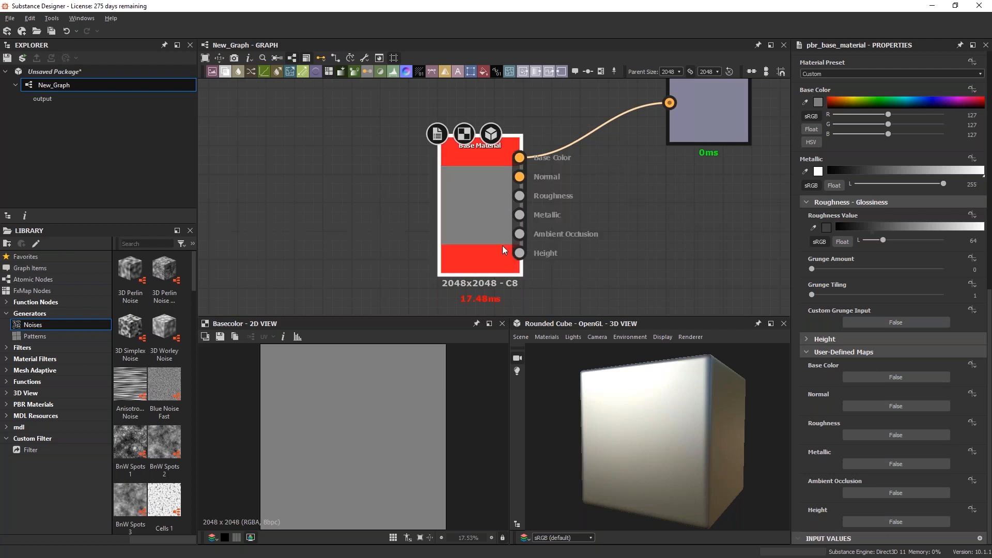
scroll(669, 212, down, 3)
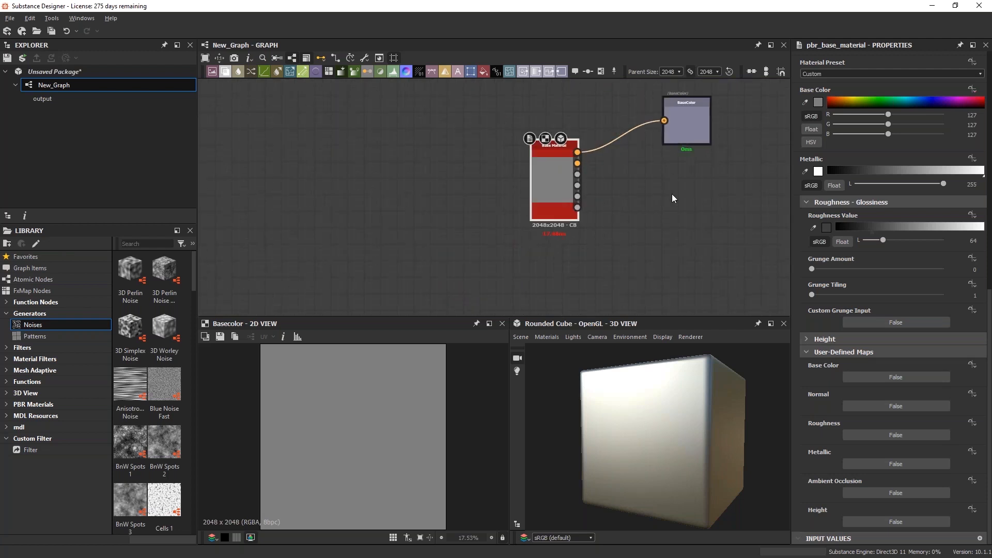
click(691, 122)
click(578, 201)
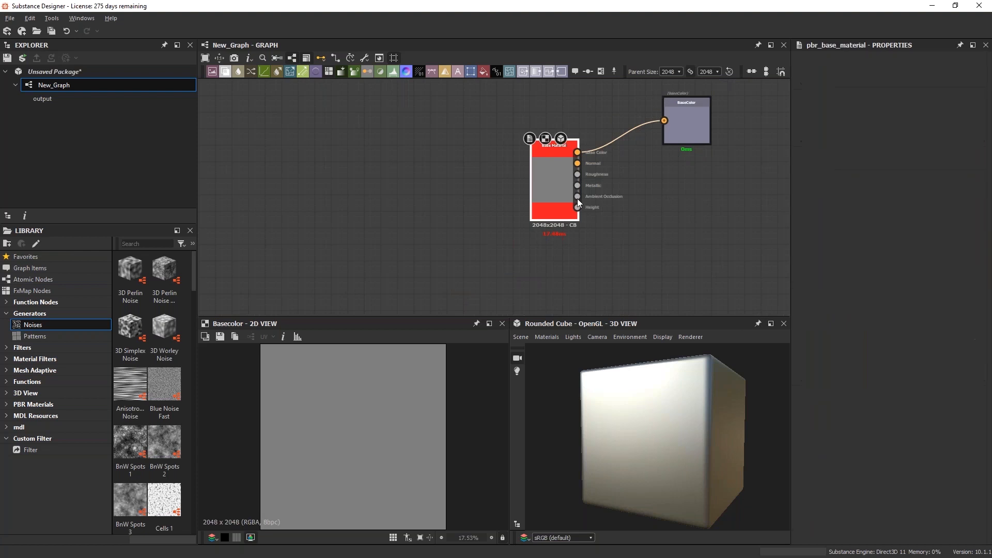
scroll(816, 454, down, 10)
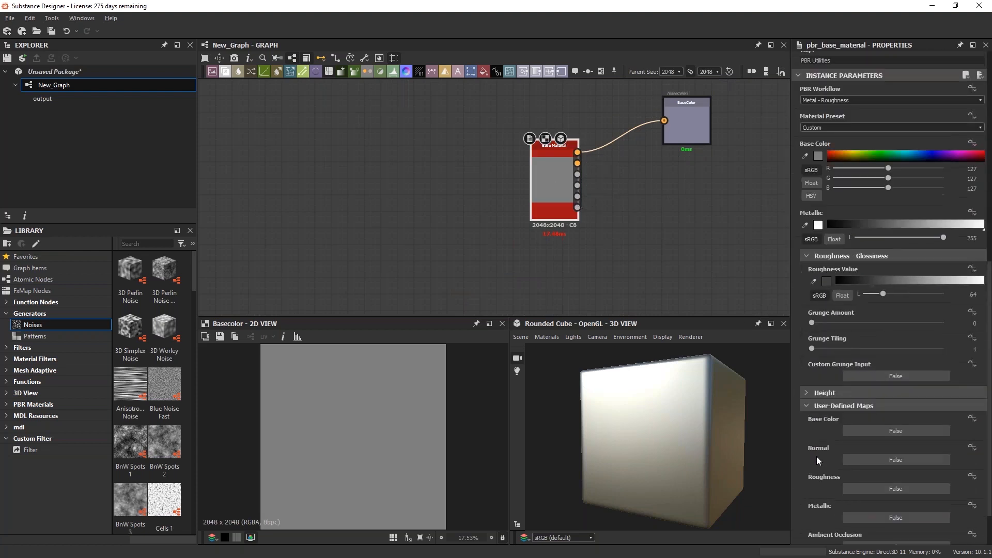
click(872, 376)
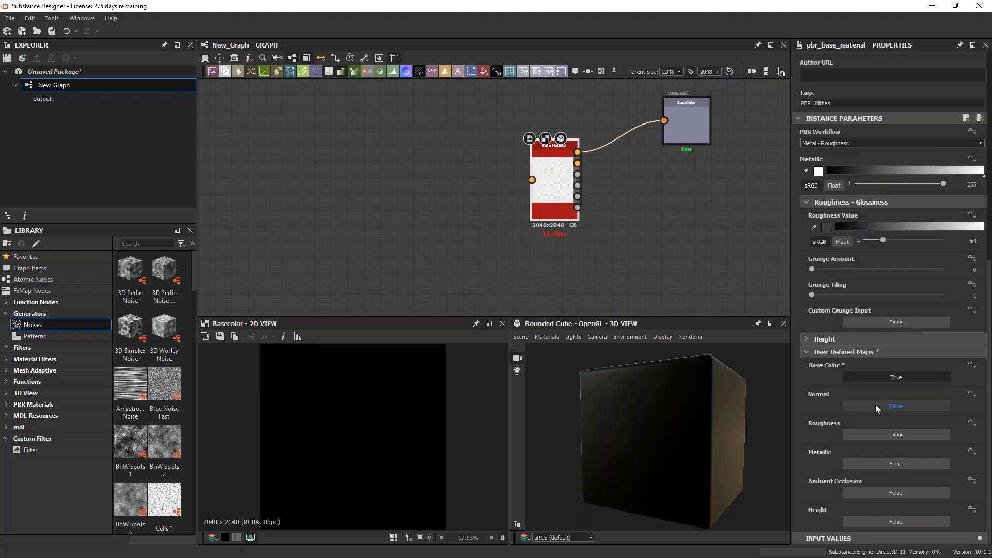
click(875, 405)
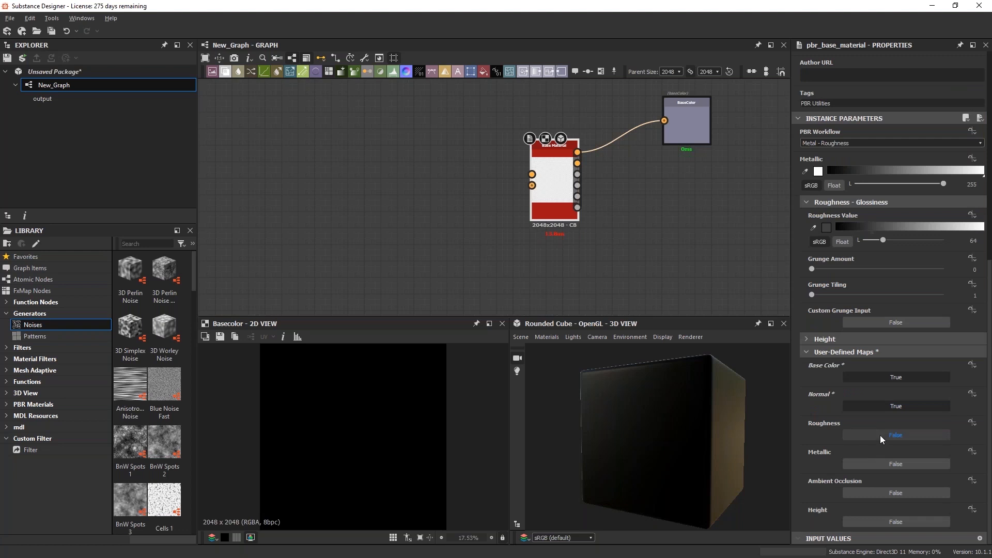
click(879, 435)
click(877, 465)
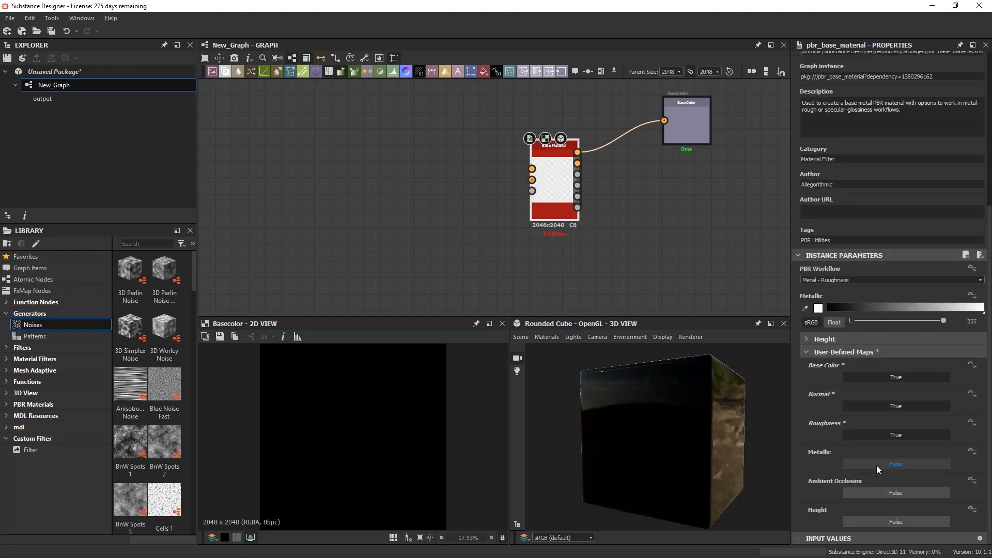
click(884, 492)
click(887, 522)
scroll(538, 188, up, 5)
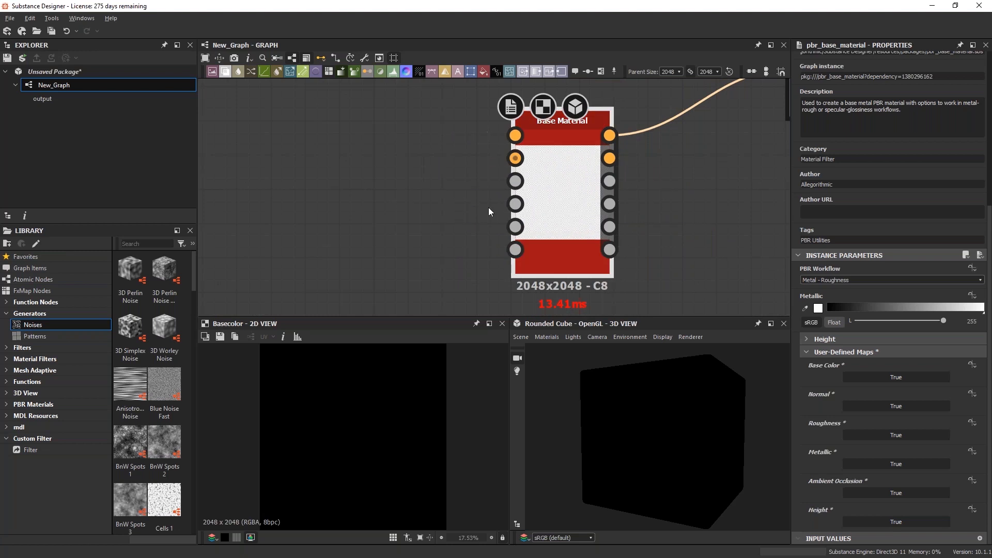
scroll(544, 204, down, 3)
middle_drag(384, 188, 412, 161)
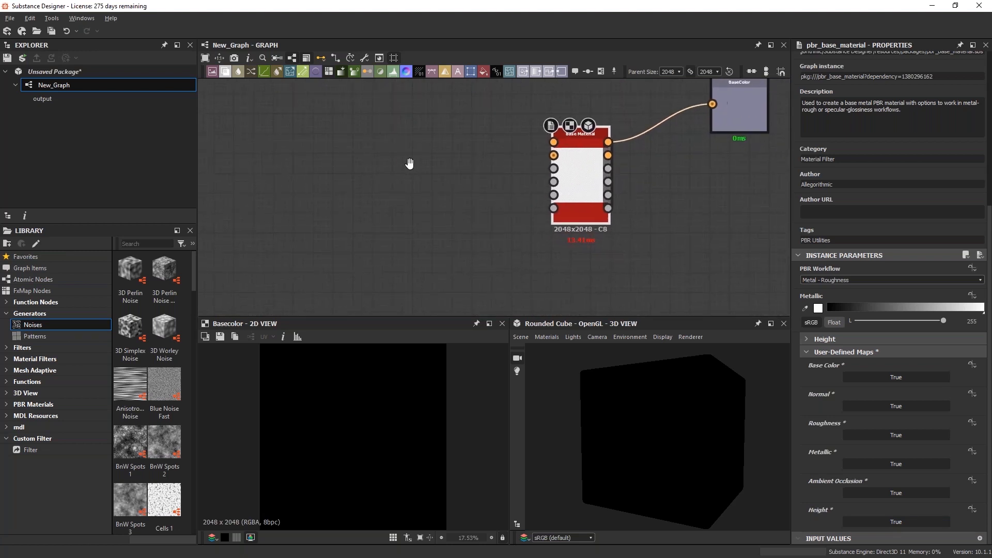
scroll(453, 188, up, 3)
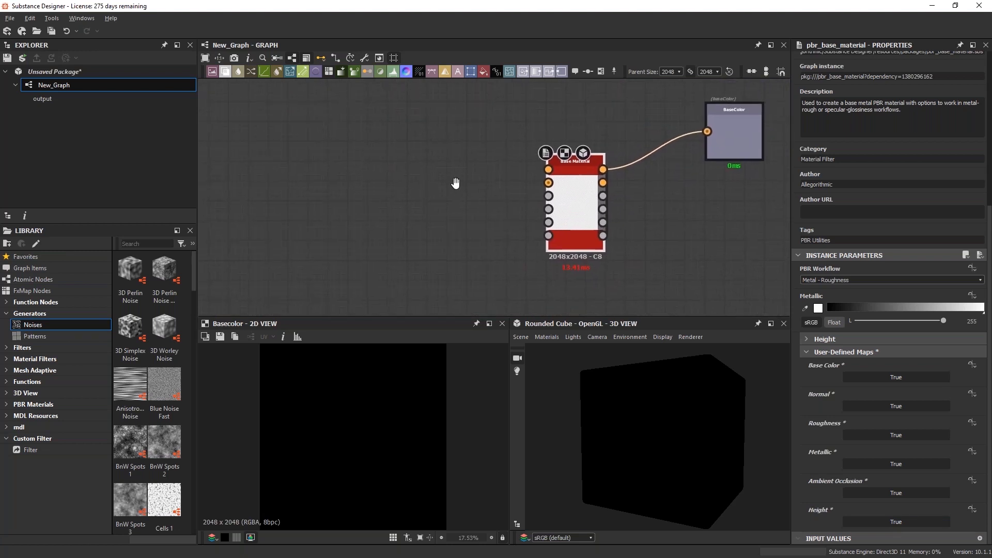
key(space)
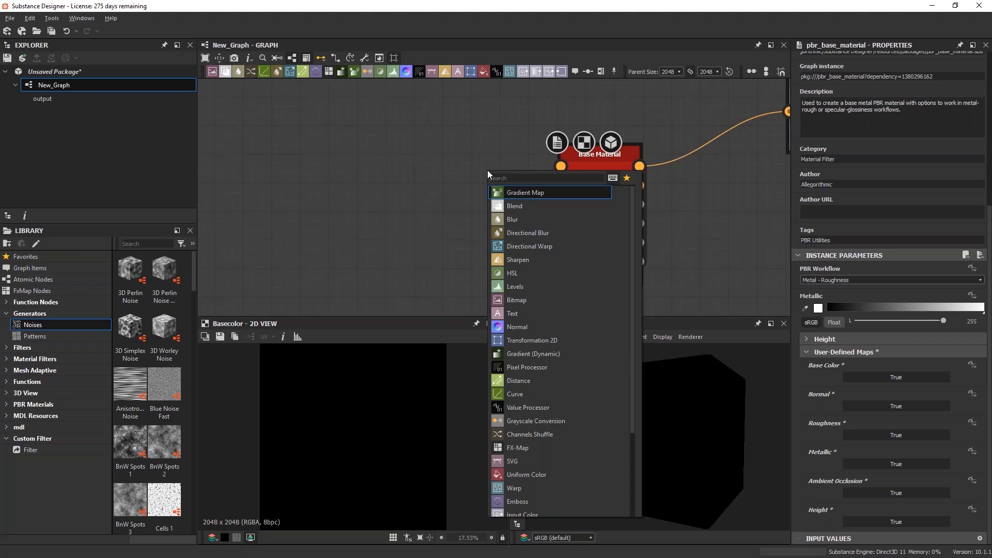
text(color)
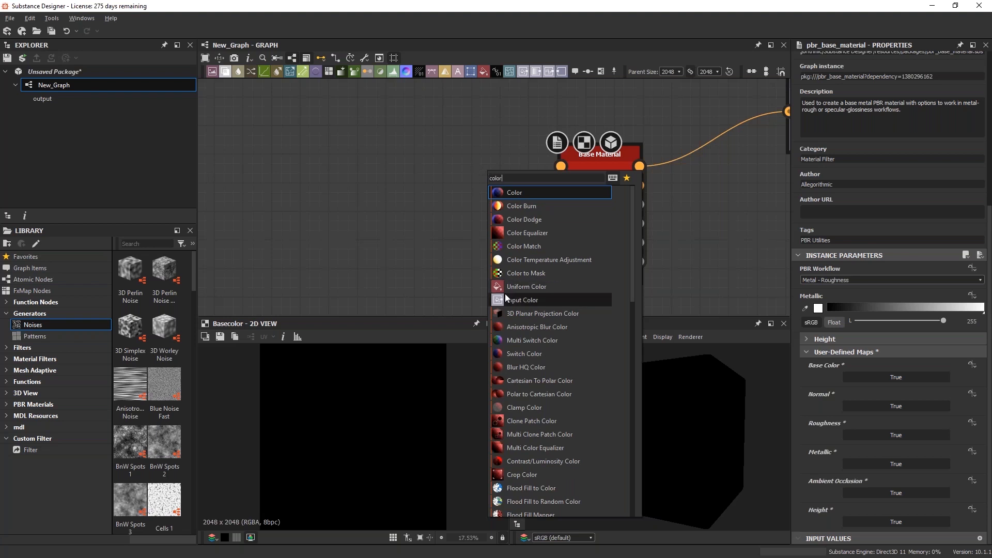
click(430, 198)
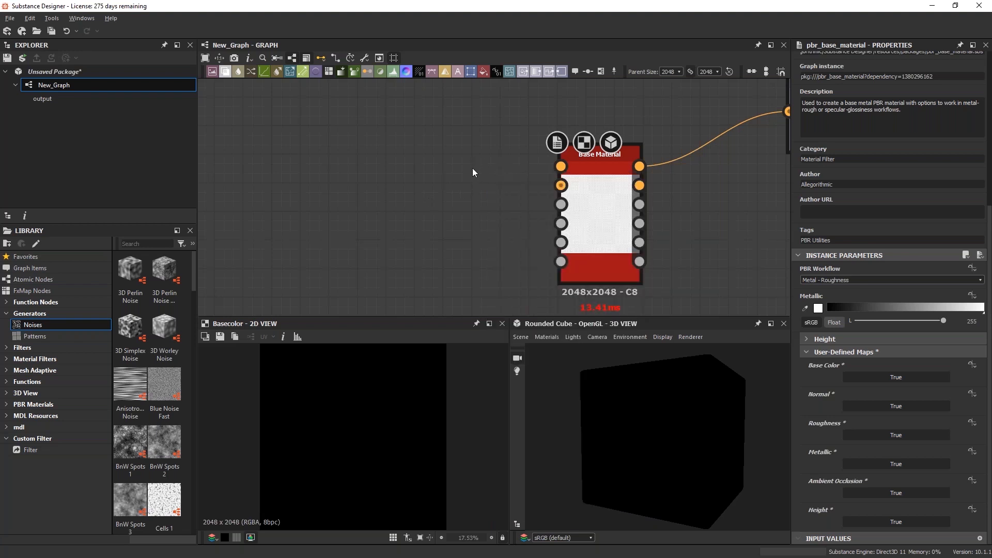
Add a Uniform Color node to the graph and arrange it up beside the Base Material node's inputs
key(space)
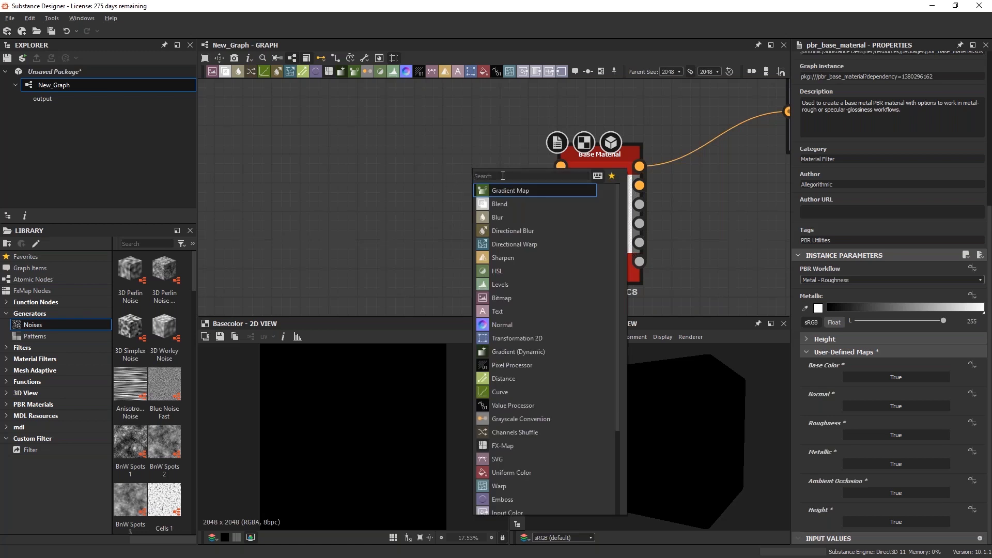
text(unifor)
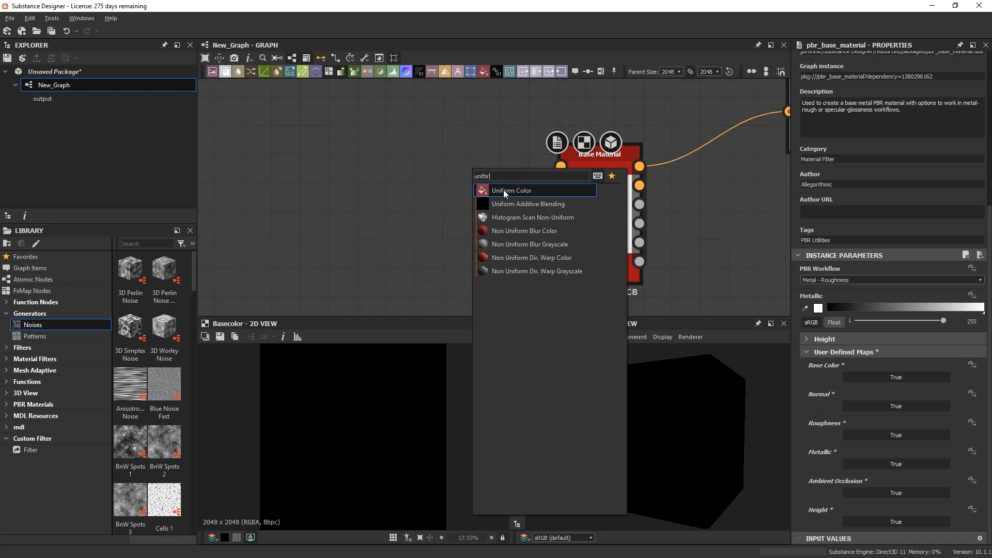
click(521, 191)
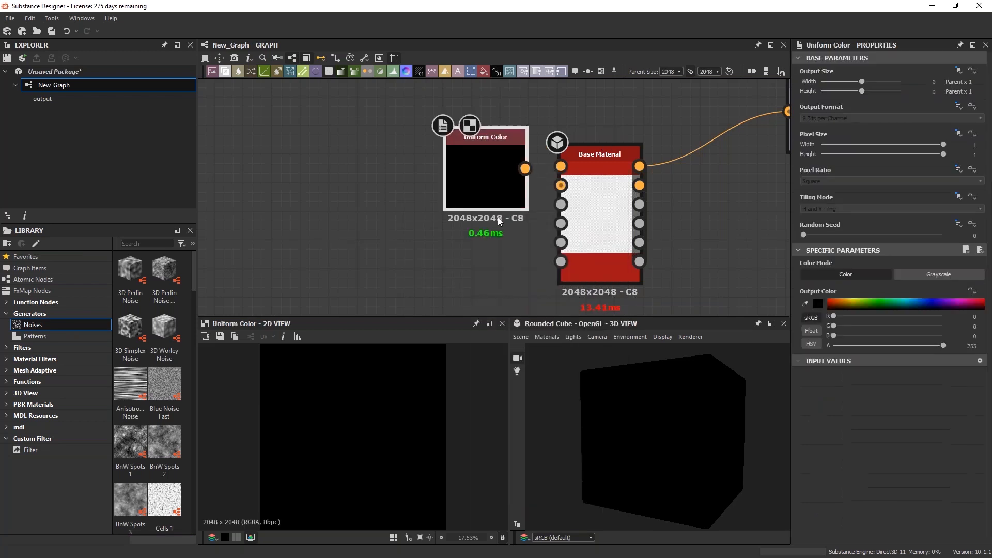
drag(484, 175, 482, 138)
drag(580, 187, 623, 183)
click(475, 115)
middle_drag(494, 162, 489, 195)
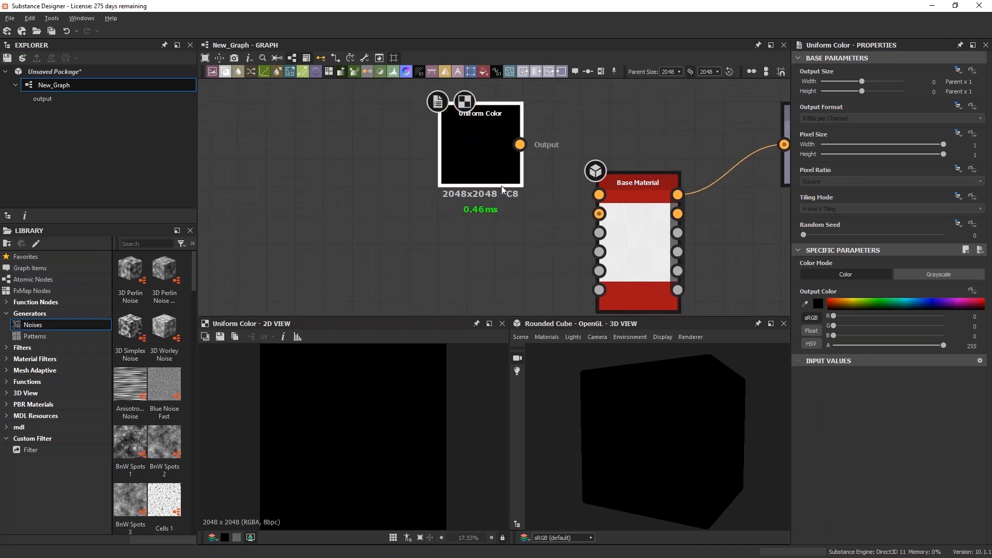
drag(618, 213, 629, 197)
drag(479, 156, 492, 155)
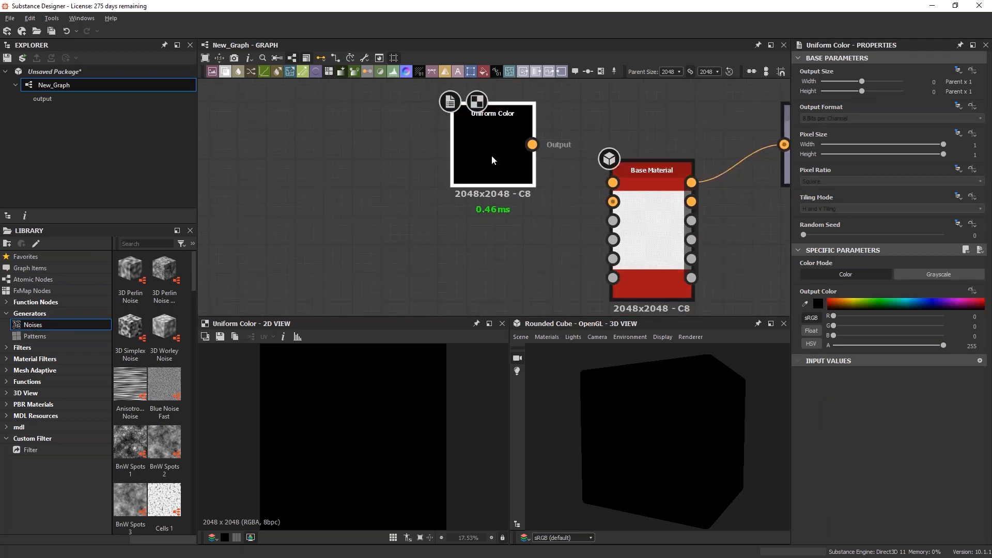
Connect the Uniform Color output to the Base Material's Base Color input
middle_drag(497, 220, 433, 175)
middle_drag(405, 117, 486, 136)
middle_drag(554, 219, 517, 193)
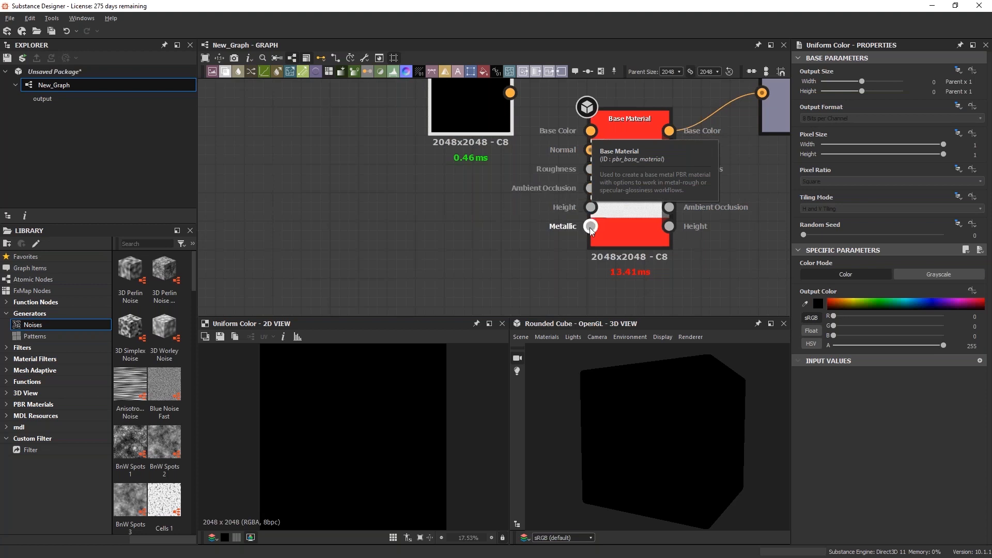
drag(510, 92, 591, 130)
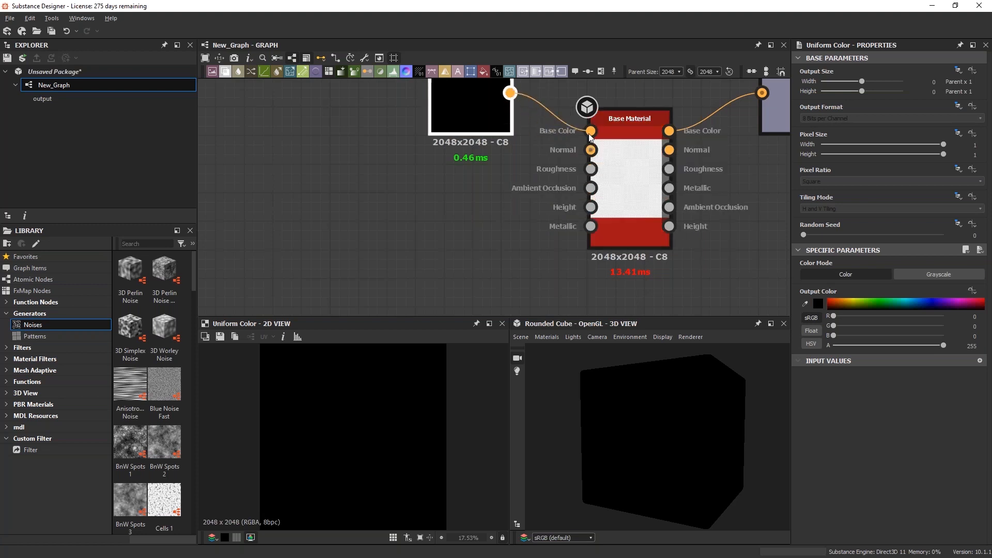
middle_drag(478, 150, 471, 184)
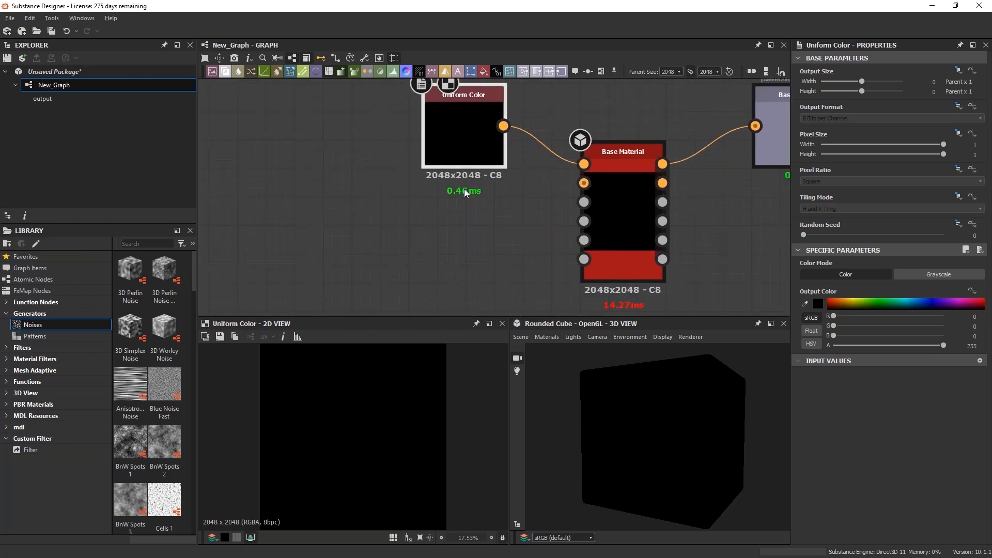
Duplicate the Uniform Color node, place the copy below the original, and connect its output to the Base Material's Roughness input
key(ctrl+d)
drag(480, 165, 464, 215)
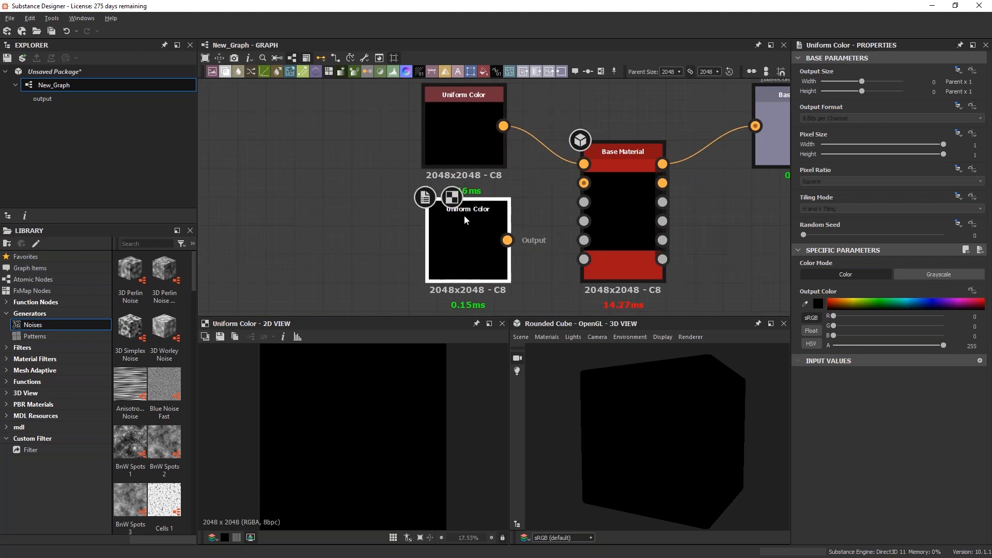
middle_drag(517, 179, 512, 95)
drag(470, 152, 467, 233)
middle_drag(488, 165, 453, 195)
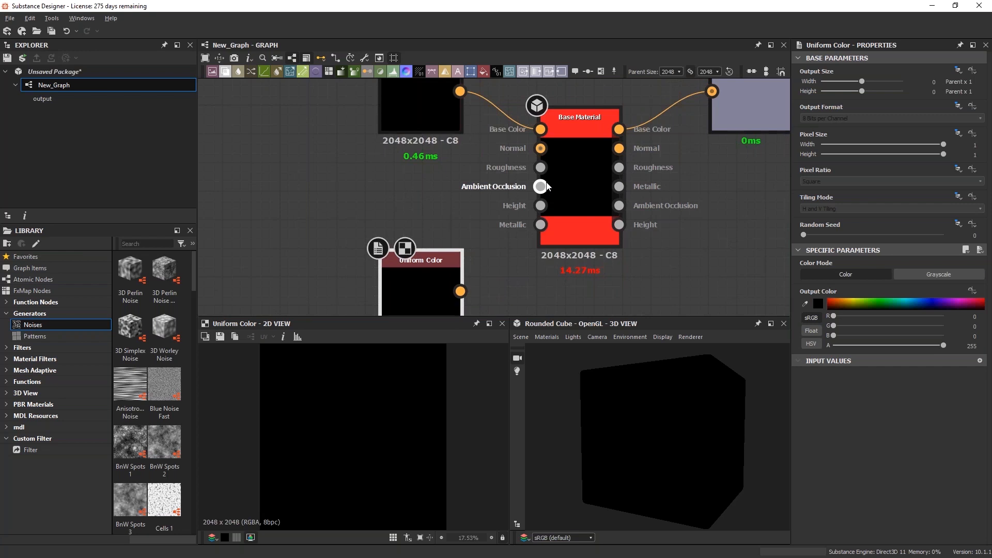
drag(460, 291, 527, 174)
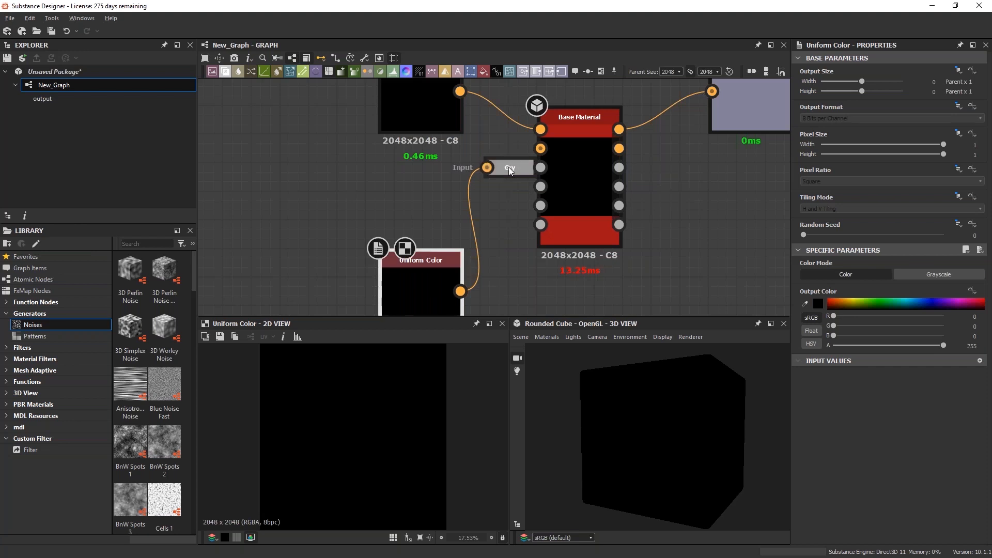
scroll(516, 188, down, 2)
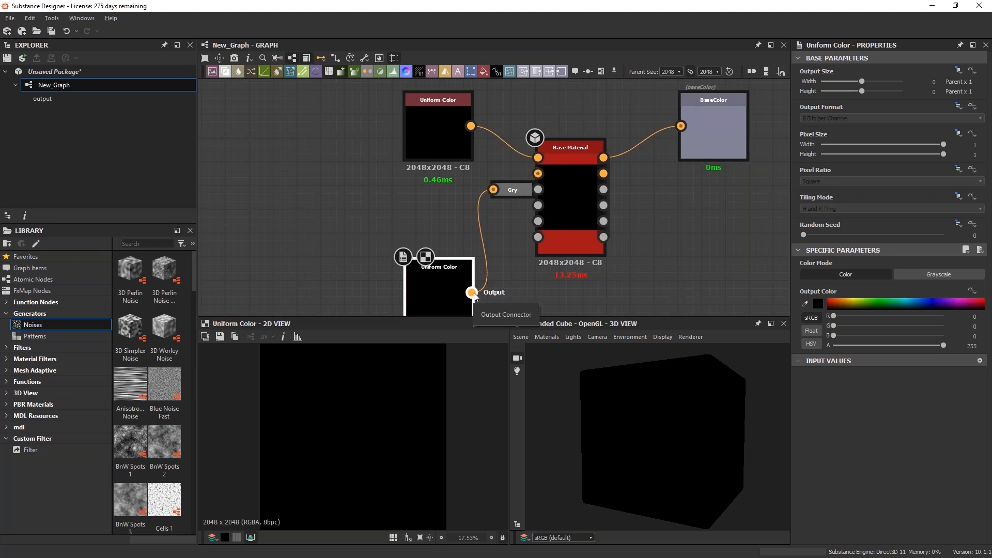
drag(458, 291, 440, 287)
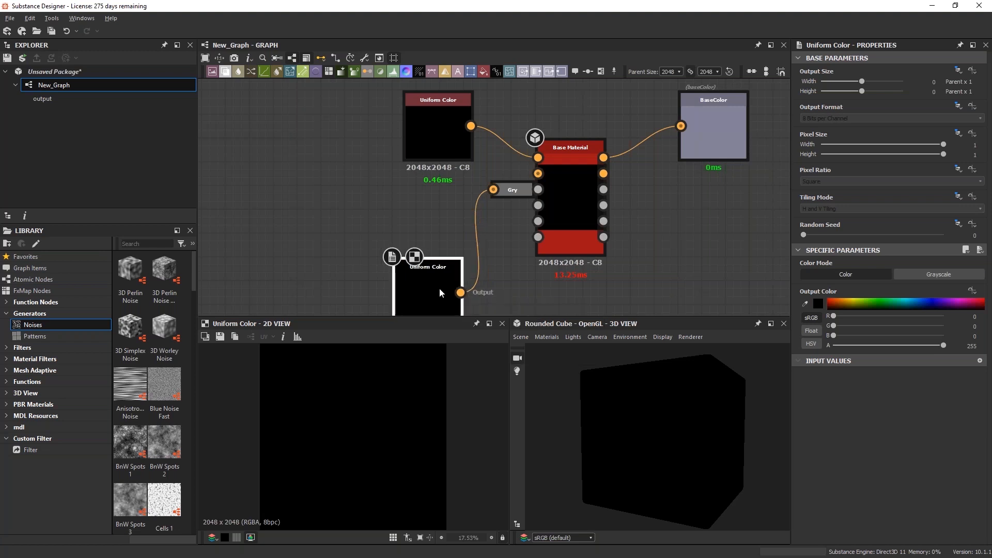
Inspect the Grayscale Conversion node's properties and the Graph preference for automatically inserting color/grayscale conversion nodes, leaving the preferences unchanged
click(504, 191)
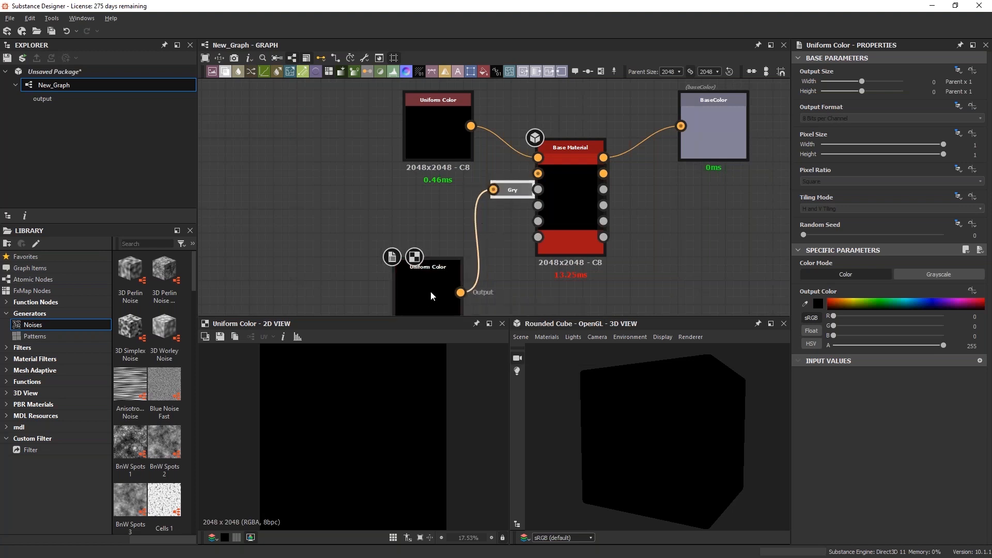
click(512, 193)
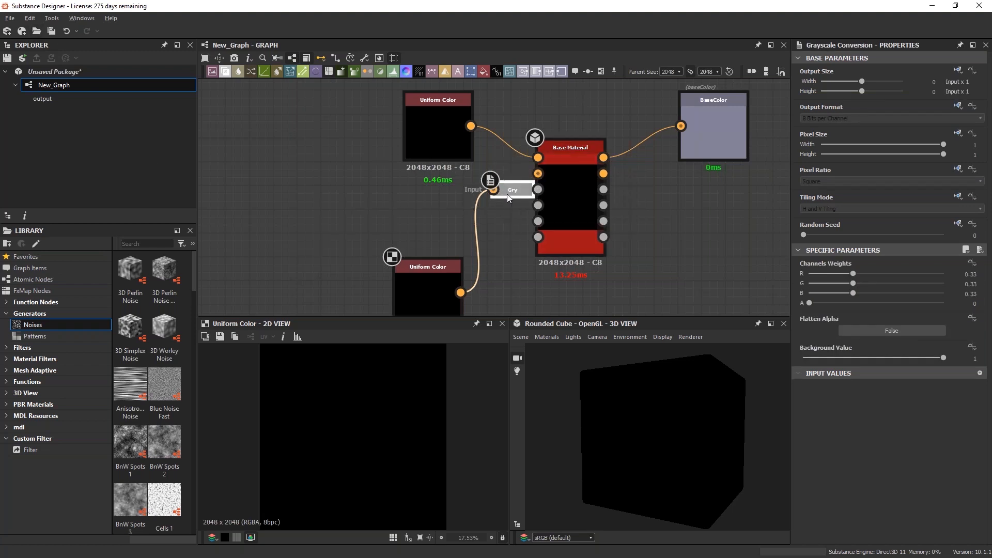
click(10, 18)
key(Escape)
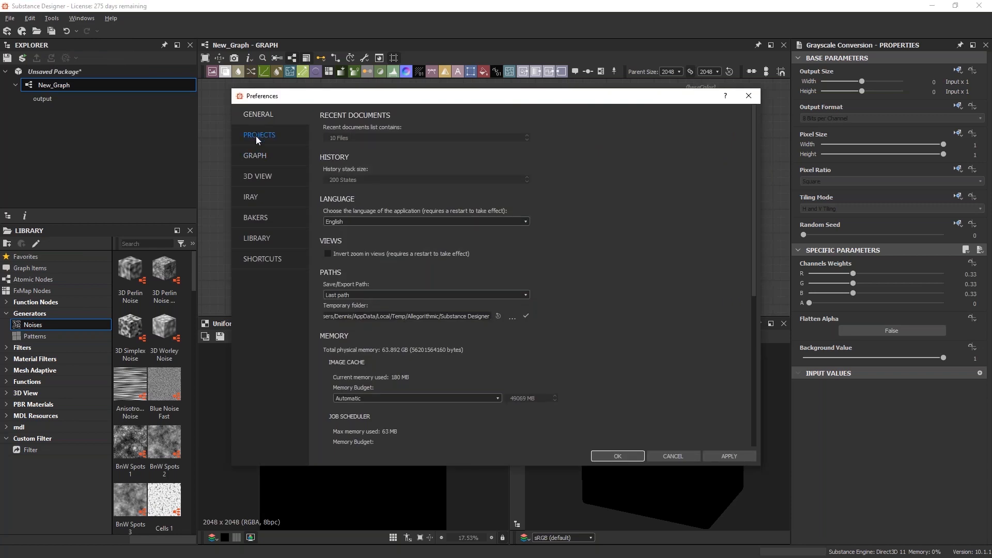
click(255, 155)
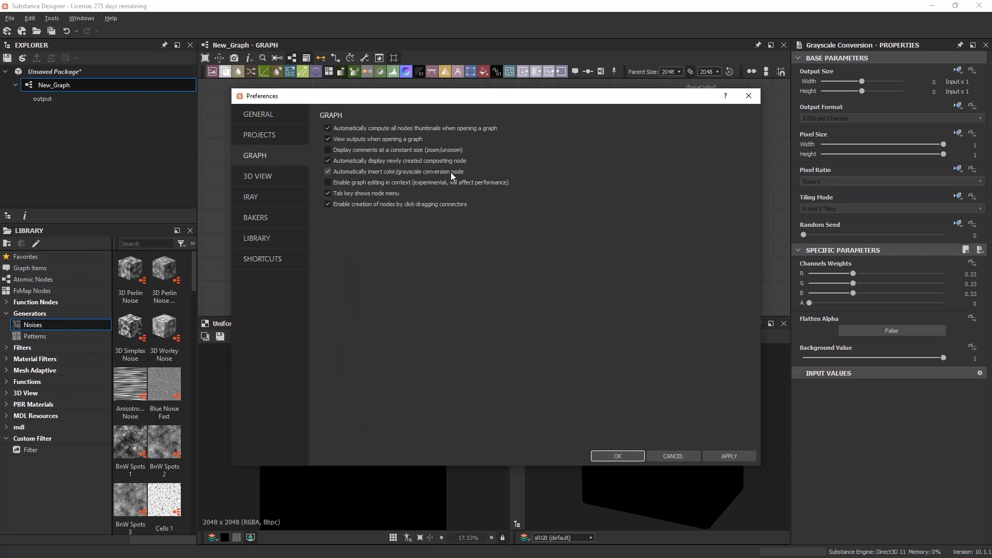
click(669, 457)
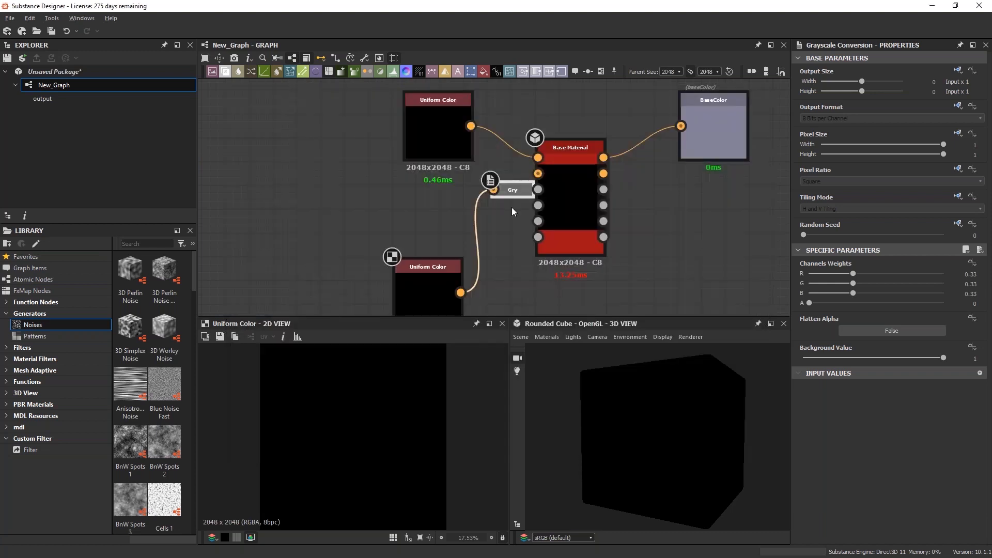
Compare the properties of the lower Uniform Color node and the Grayscale Conversion node in its link
click(448, 290)
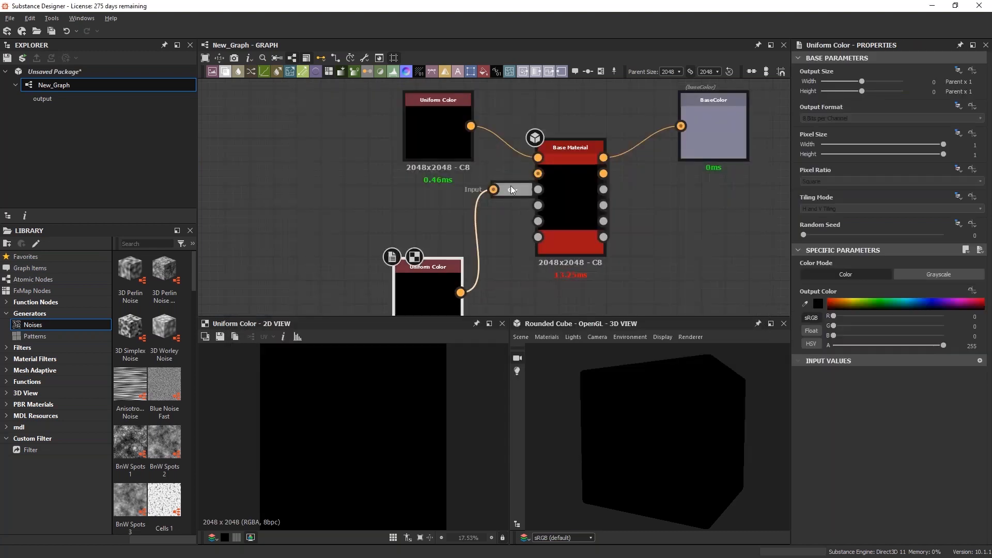
click(511, 191)
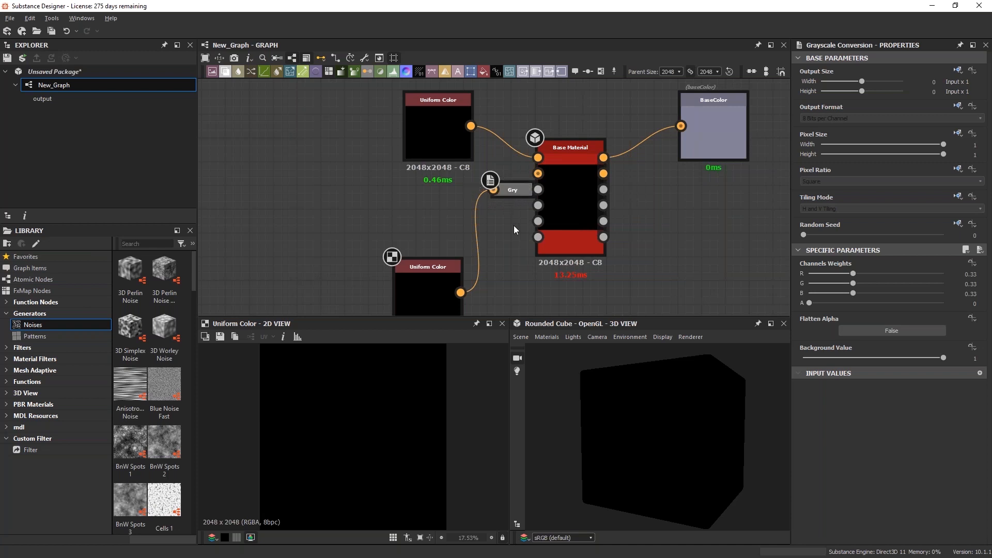
scroll(513, 222, down, 3)
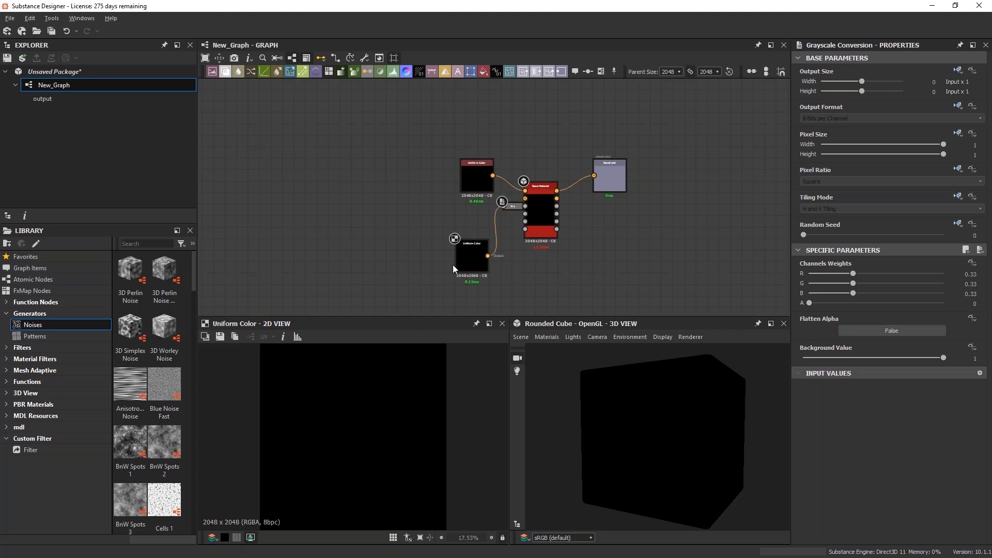
scroll(500, 257, up, 3)
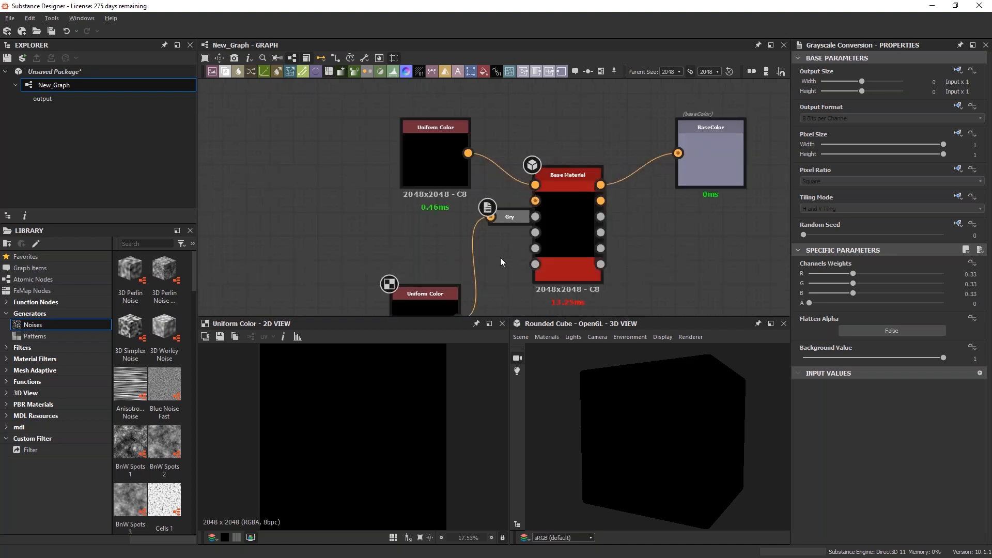
middle_drag(500, 257, 503, 213)
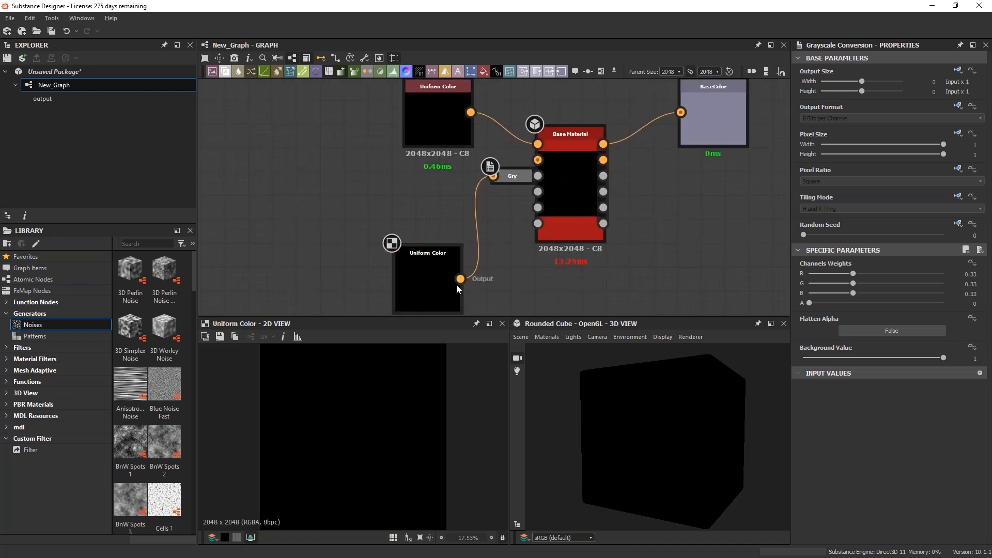
Try to add another Grayscale Conversion node on the link from the lower Uniform Color node
drag(461, 279, 524, 210)
drag(474, 280, 464, 281)
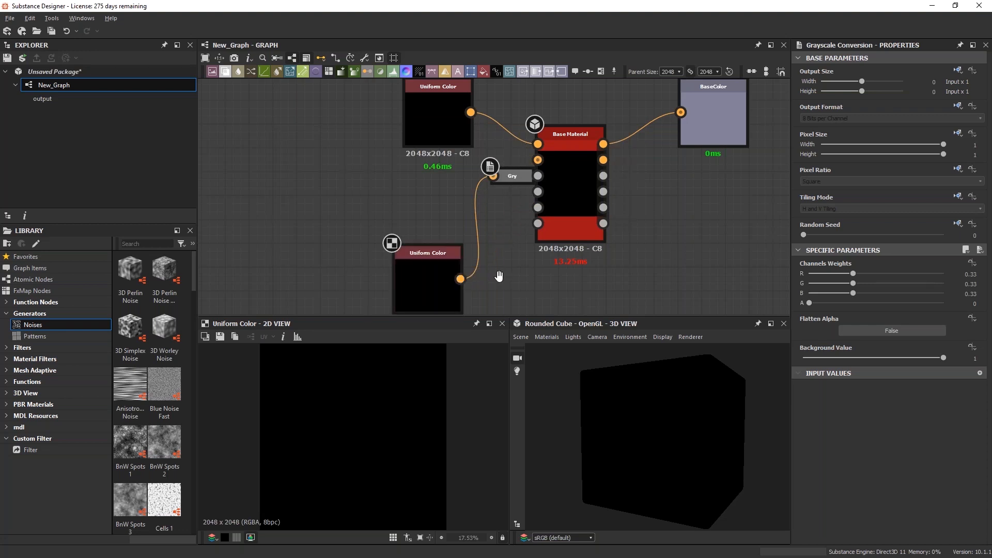
middle_drag(456, 248, 531, 218)
click(531, 218)
key(space)
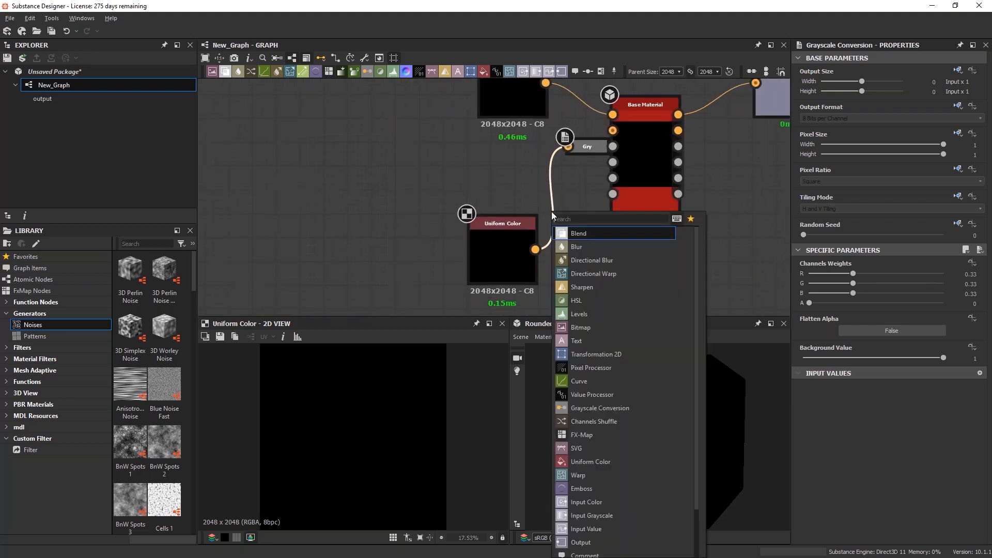
text(convert)
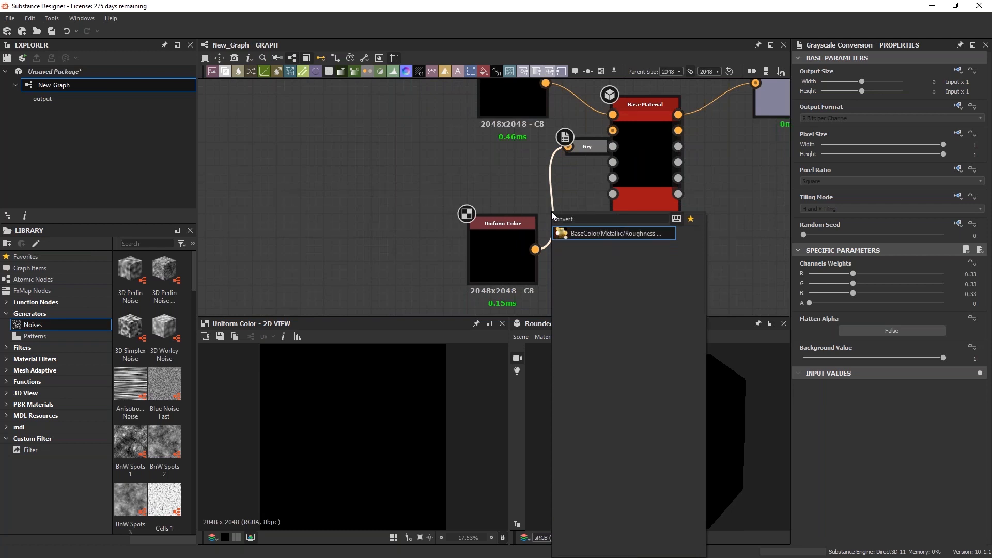
key(BackSpace)
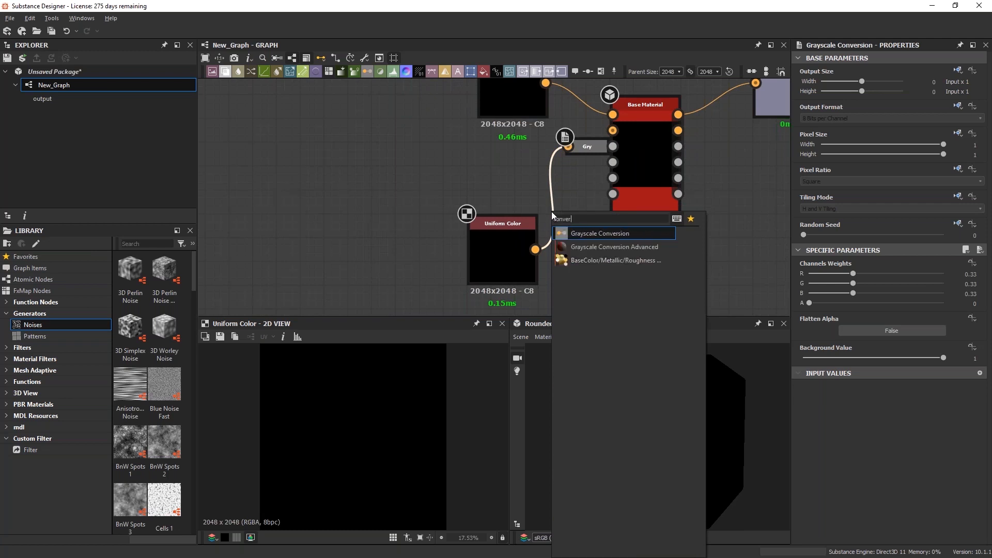
click(601, 234)
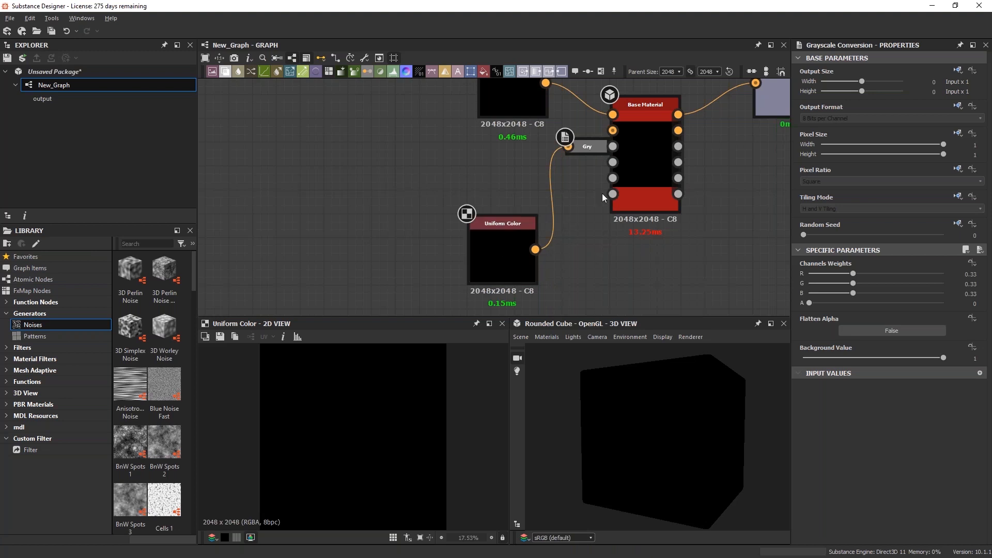
Duplicate the Uniform Color node that feeds Roughness, align the copy beneath it, and connect the copy to the Base Material's Metallic input
drag(629, 172, 661, 184)
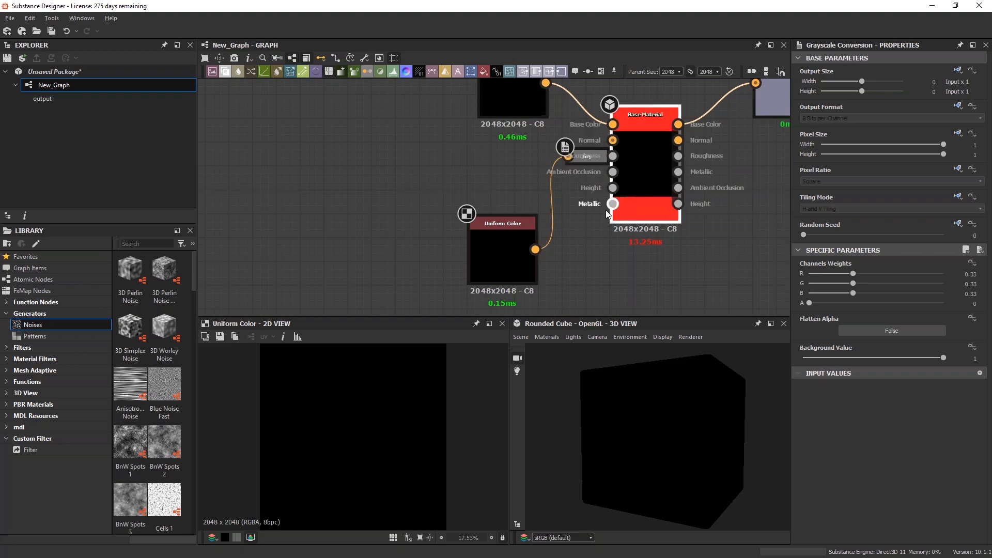
drag(509, 247, 486, 247)
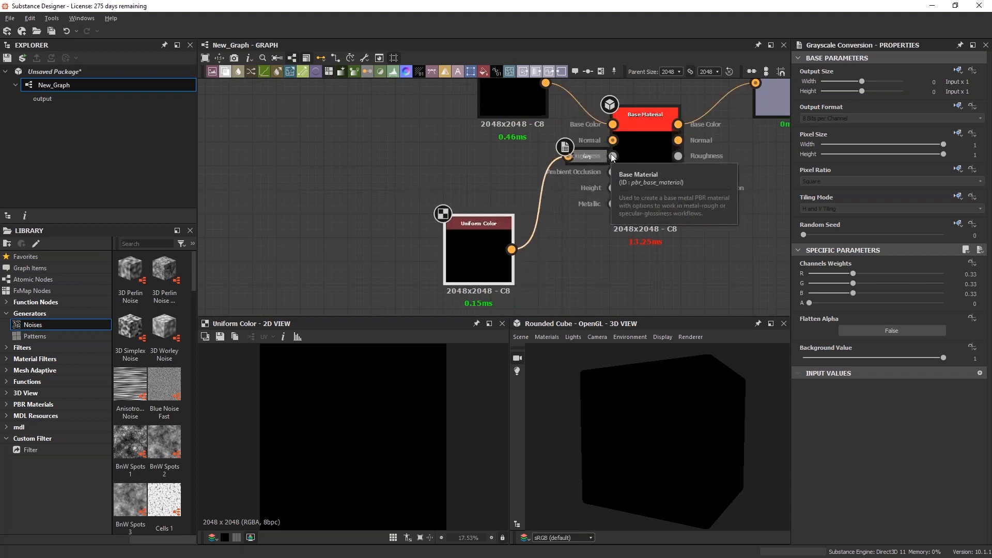
click(468, 272)
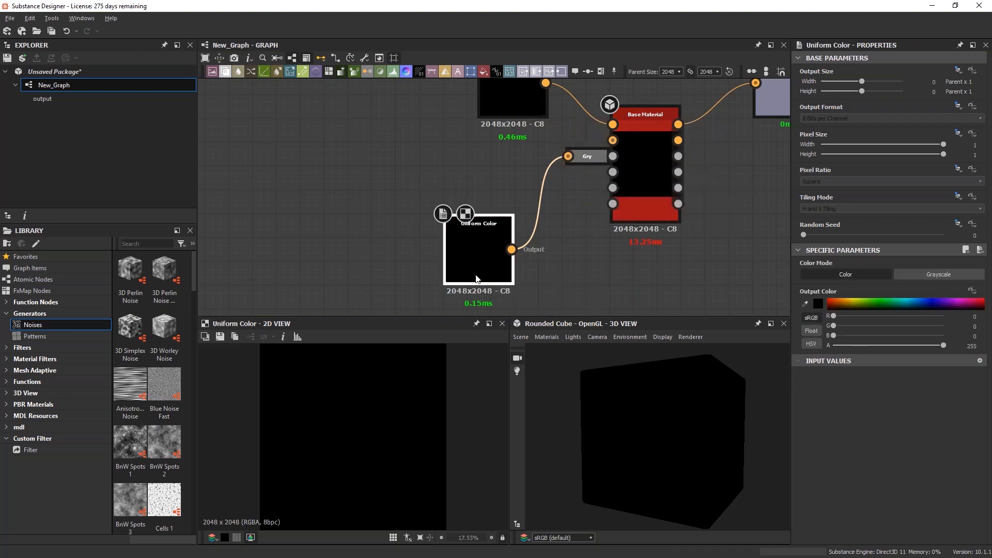
key(ctrl+d)
drag(474, 196, 477, 291)
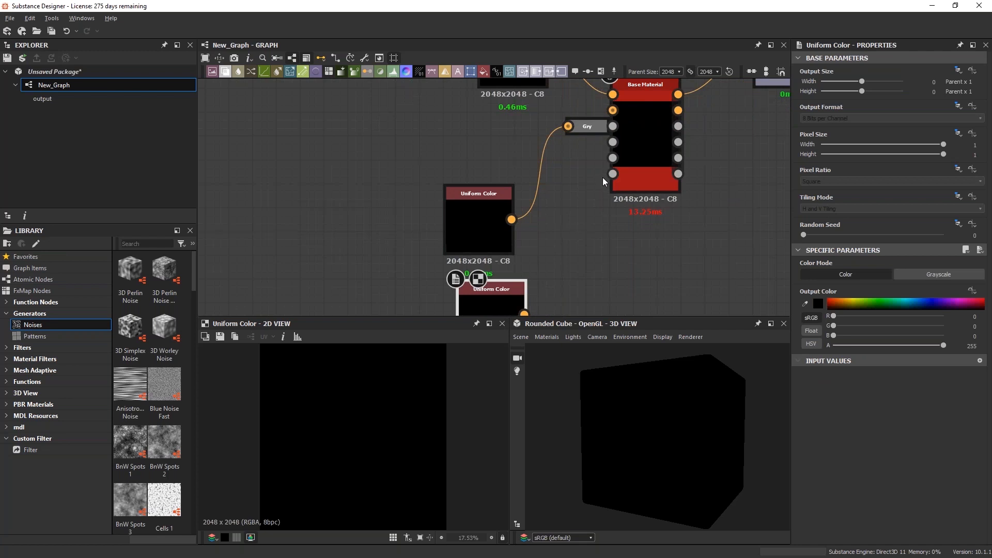
middle_drag(590, 215, 592, 135)
drag(526, 235, 614, 96)
middle_drag(595, 123, 602, 170)
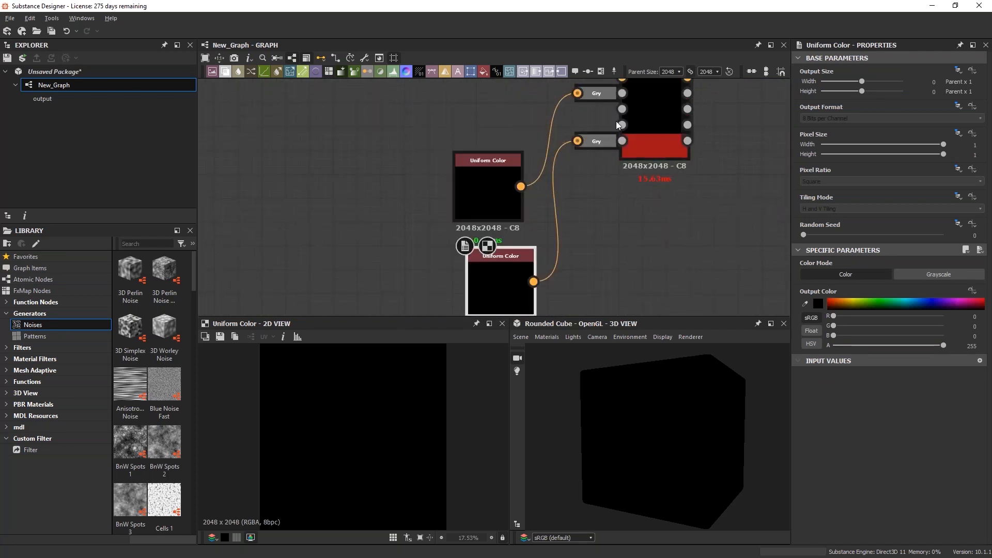
drag(510, 284, 496, 287)
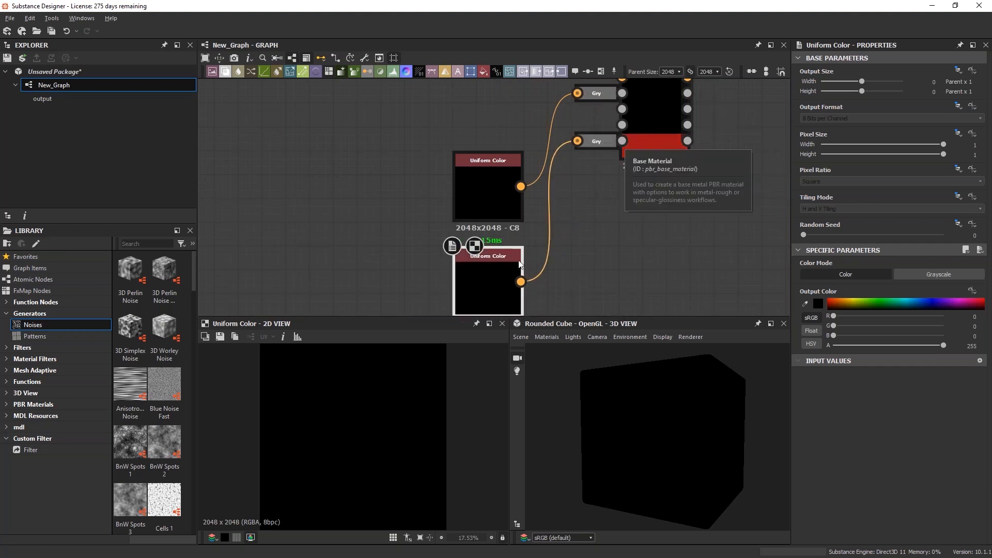
middle_drag(612, 178, 623, 233)
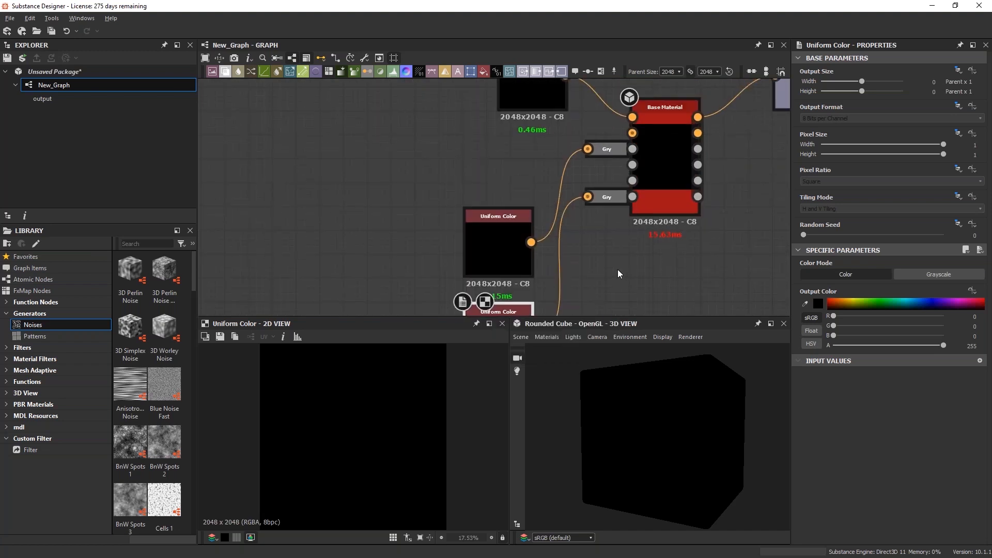
middle_drag(618, 269, 618, 284)
drag(714, 432, 657, 426)
middle_drag(606, 288, 606, 249)
drag(672, 393, 682, 468)
middle_drag(605, 163, 604, 186)
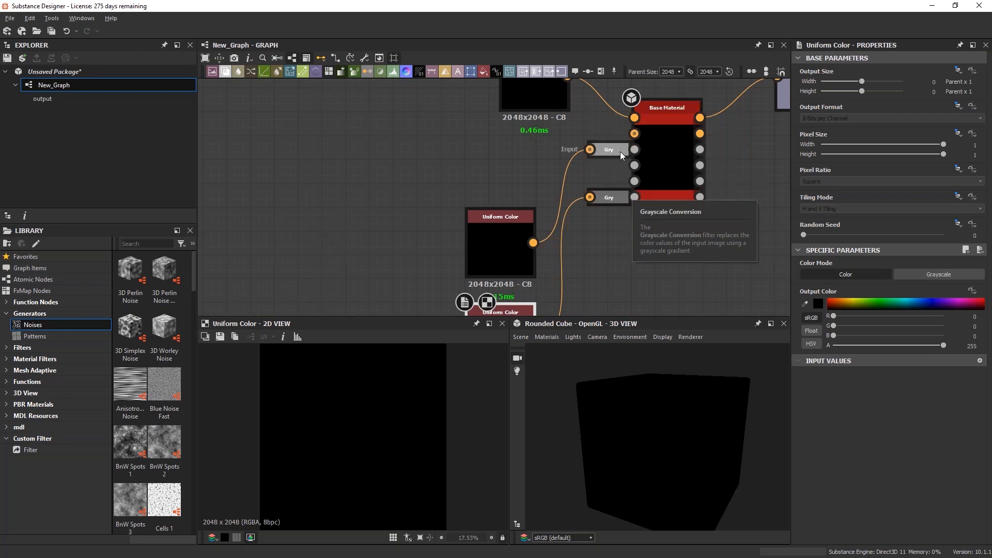
Set the Uniform Color feeding Roughness to Grayscale level 33 and connect it directly to Roughness, removing the Grayscale Conversion node between them
click(513, 247)
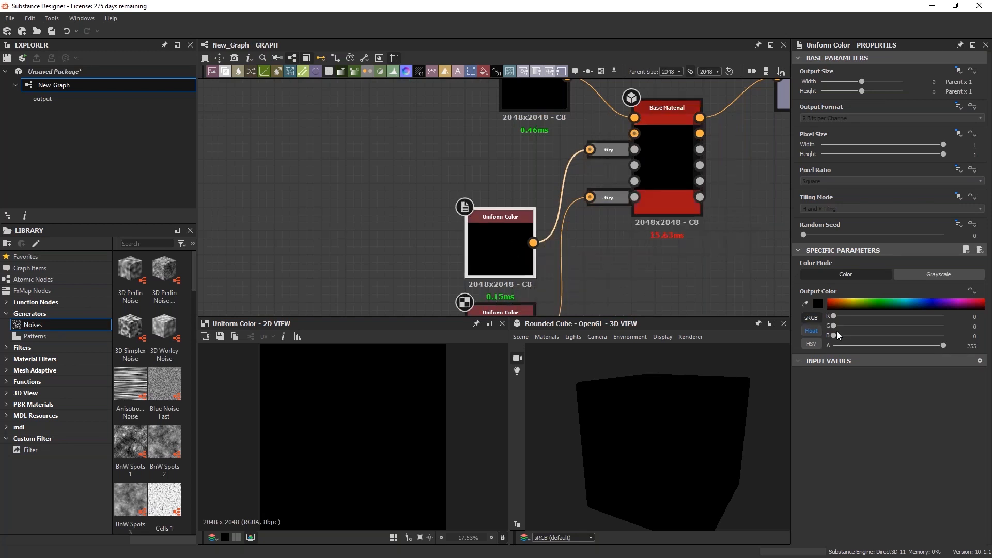
click(917, 273)
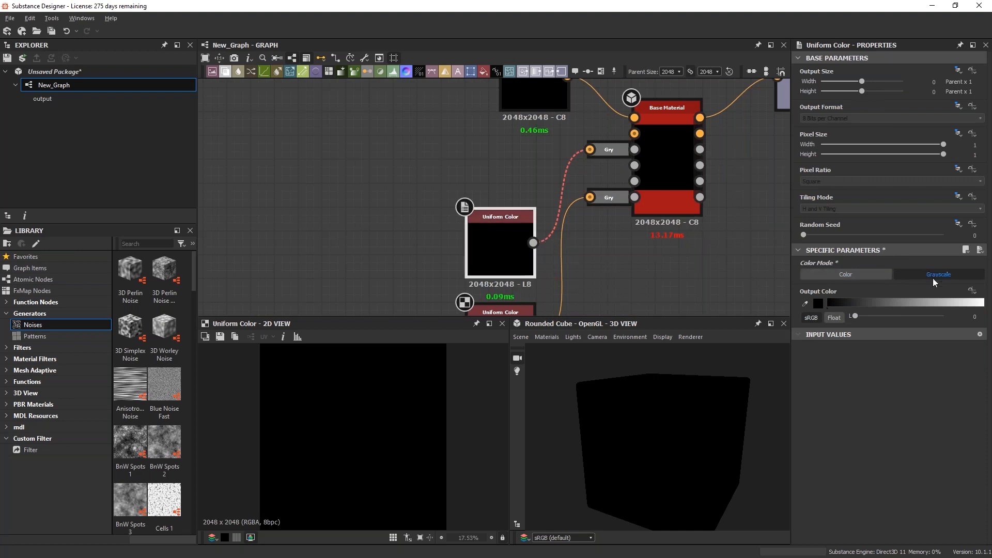
click(609, 151)
key(Delete)
drag(533, 242, 635, 151)
drag(507, 261, 517, 191)
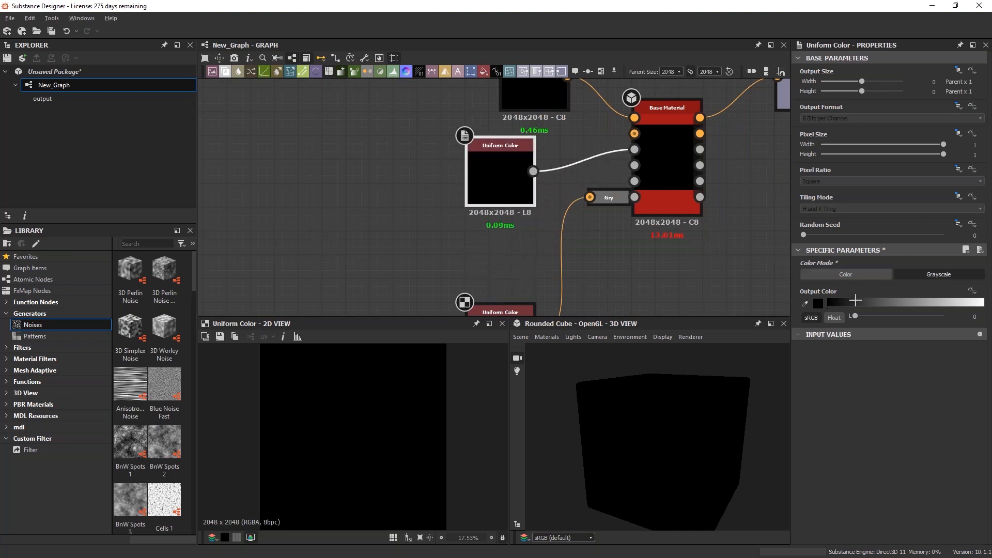
mouse_move(859, 303)
mouse_down()
mouse_move(899, 303)
mouse_move(848, 304)
mouse_up()
Switch the Base Color's Uniform Color node to Grayscale with level 85 and reconnect it to the Base Material's Base Color input
middle_drag(509, 213, 467, 291)
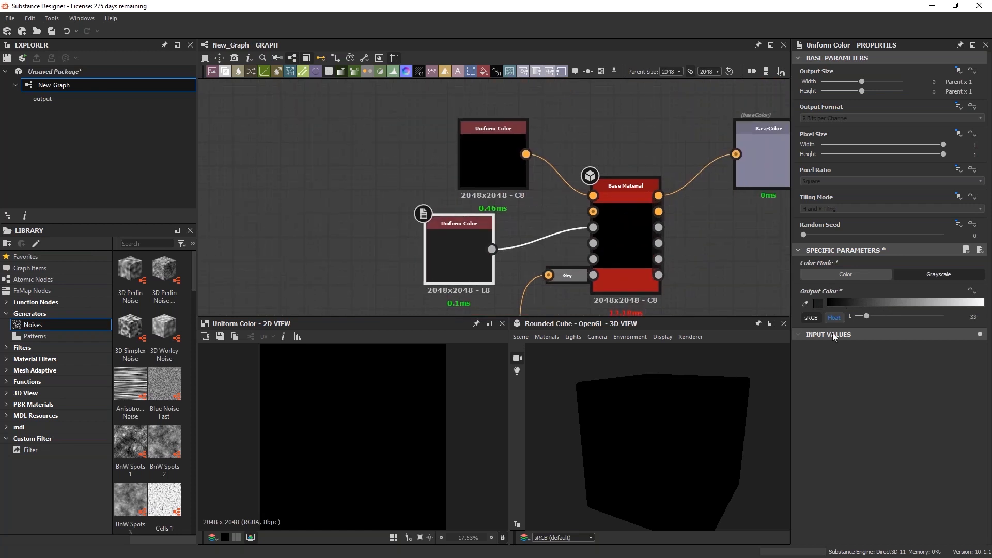
click(509, 161)
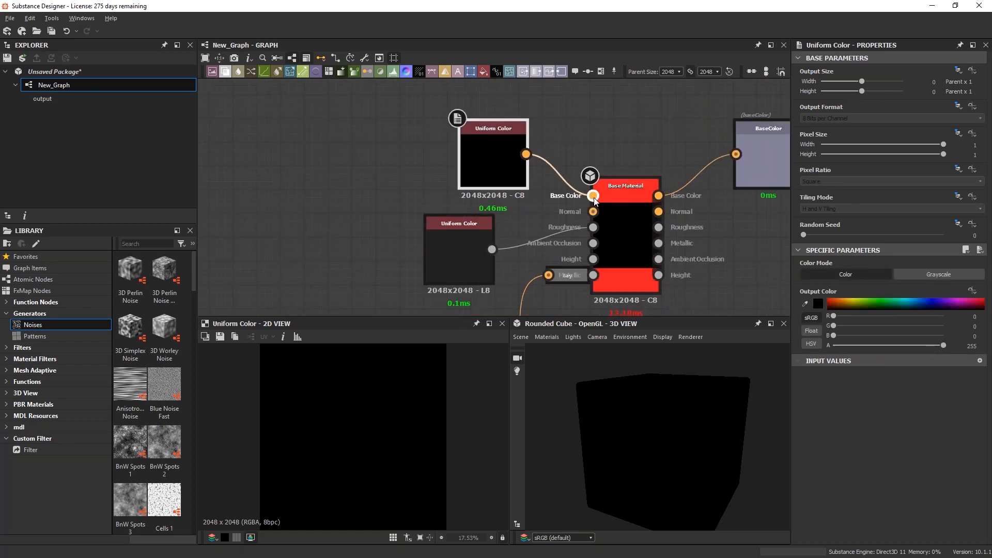
click(913, 277)
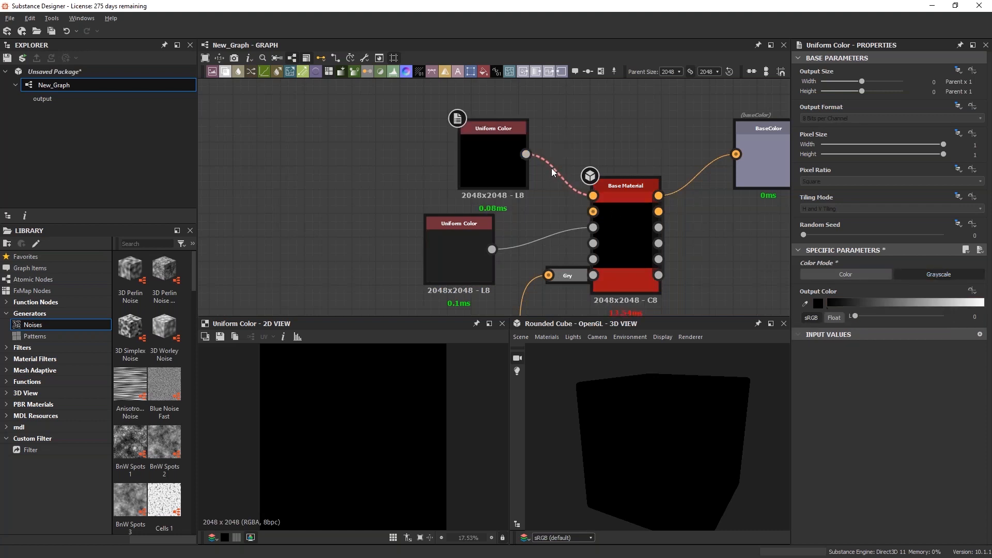
key(Delete)
drag(526, 154, 593, 196)
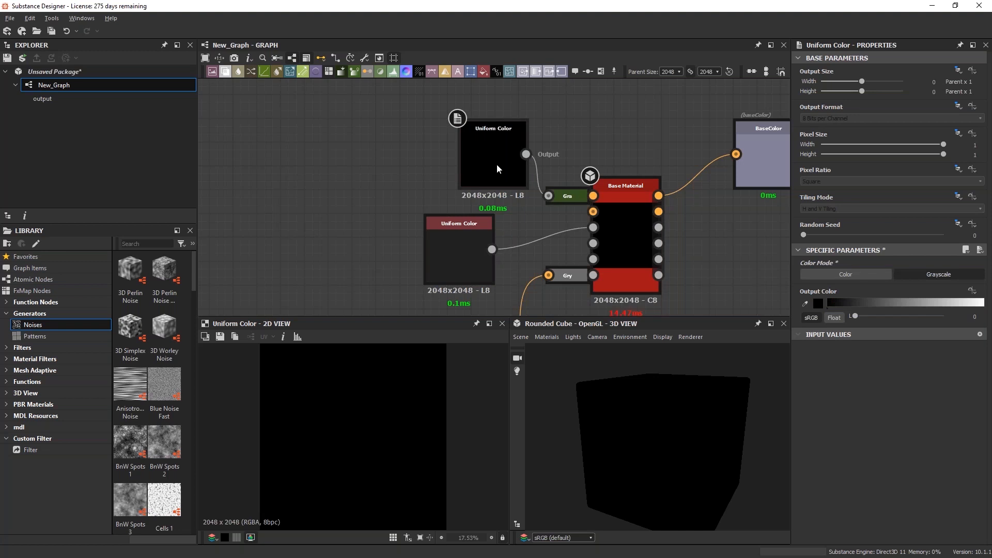
click(497, 165)
click(877, 307)
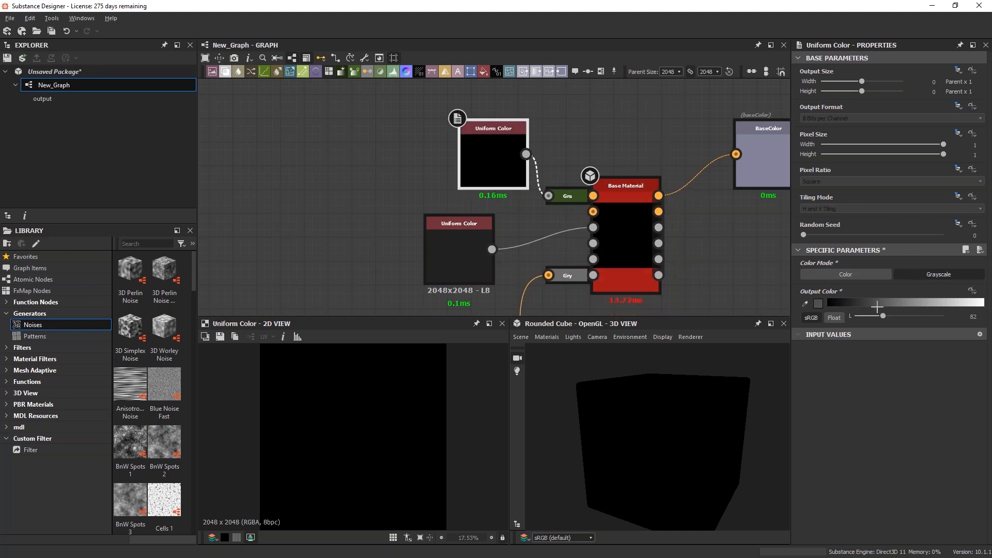
click(878, 307)
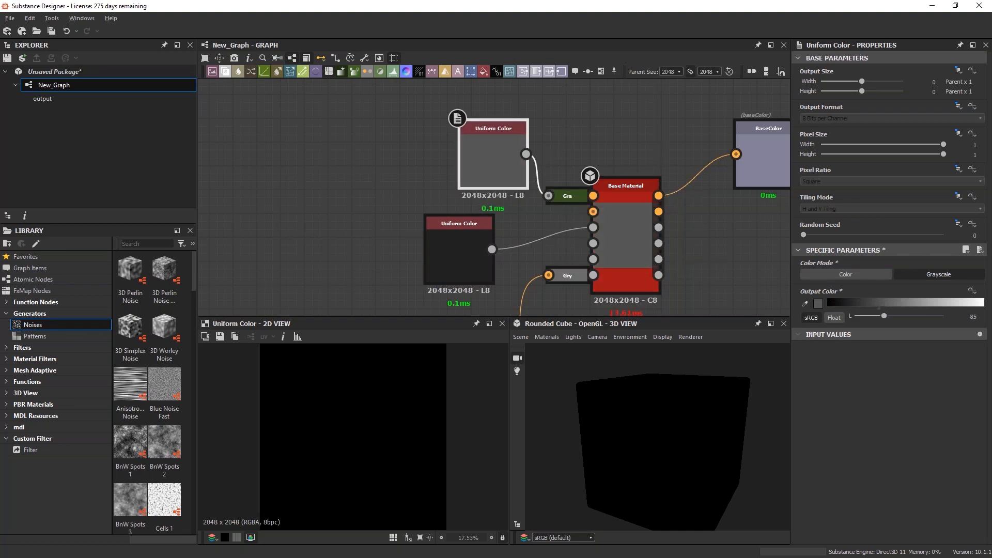
Inspect the properties and 2D outputs of the Uniform Color nodes against the Base Material's inputs and the cube in the 3D preview
middle_drag(692, 265, 680, 203)
drag(598, 176, 650, 433)
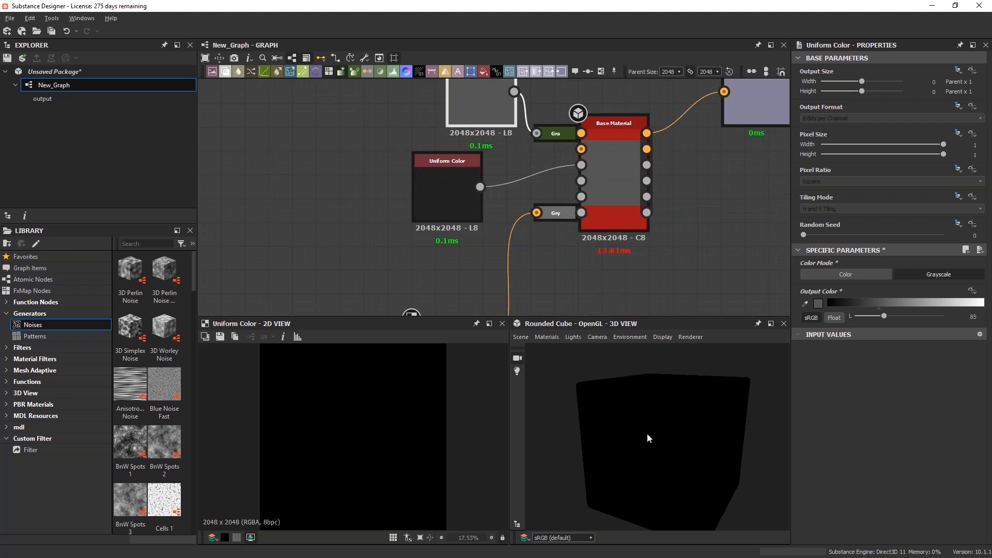
drag(652, 474, 634, 461)
middle_drag(674, 278, 675, 274)
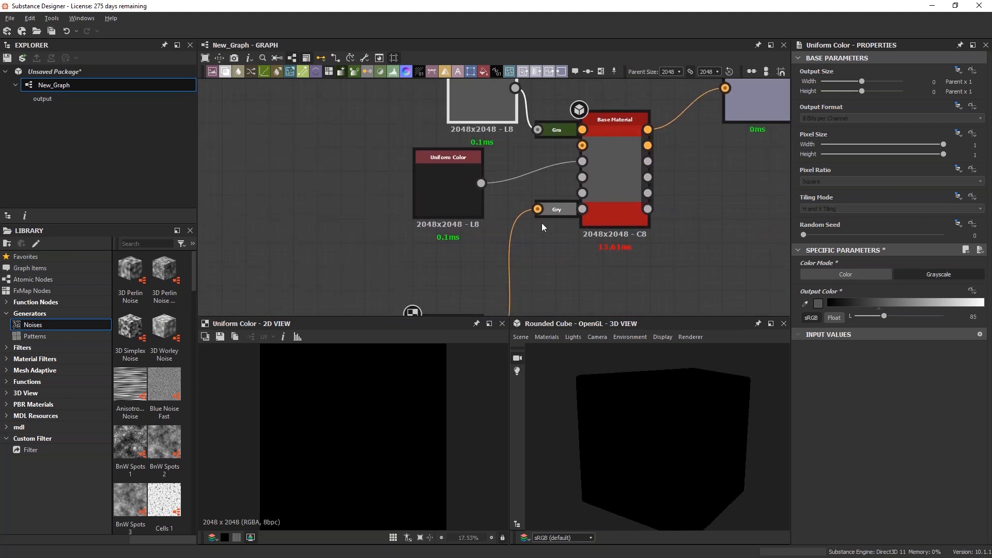
click(554, 210)
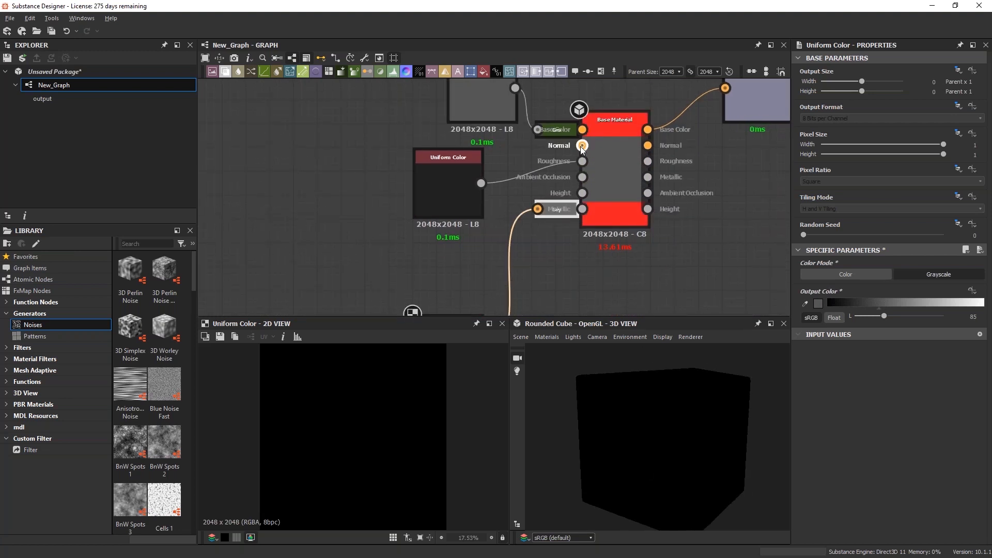
drag(459, 174, 484, 198)
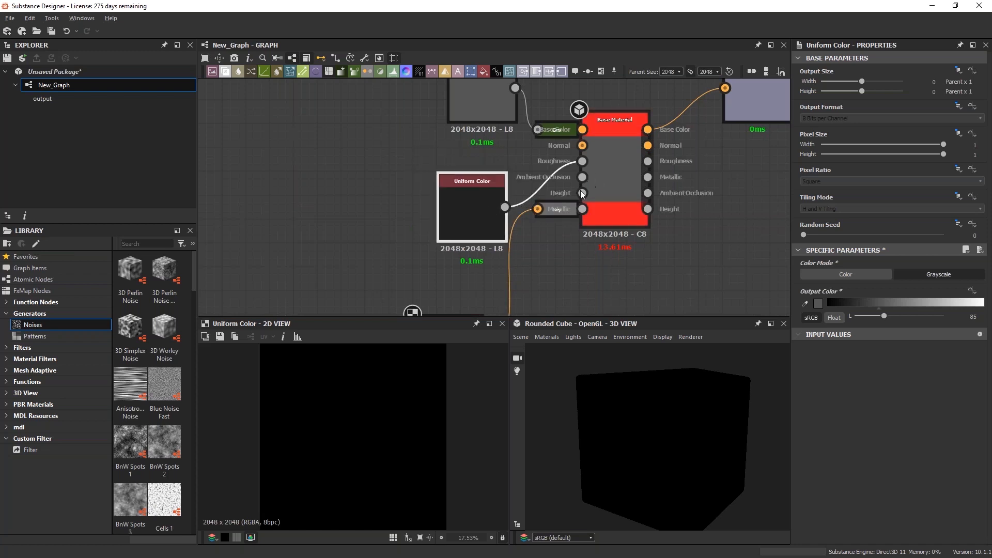
click(462, 209)
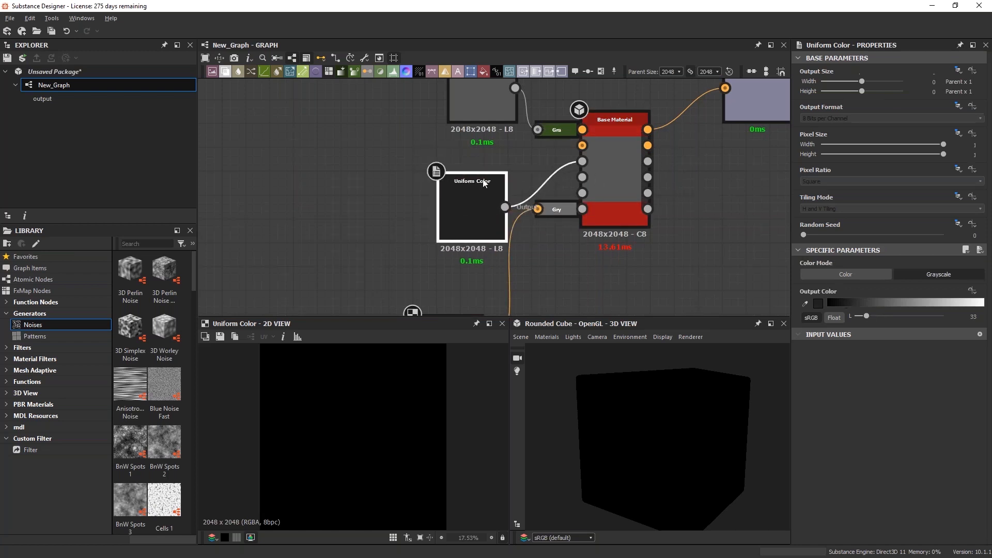
click(481, 98)
middle_drag(480, 98, 564, 147)
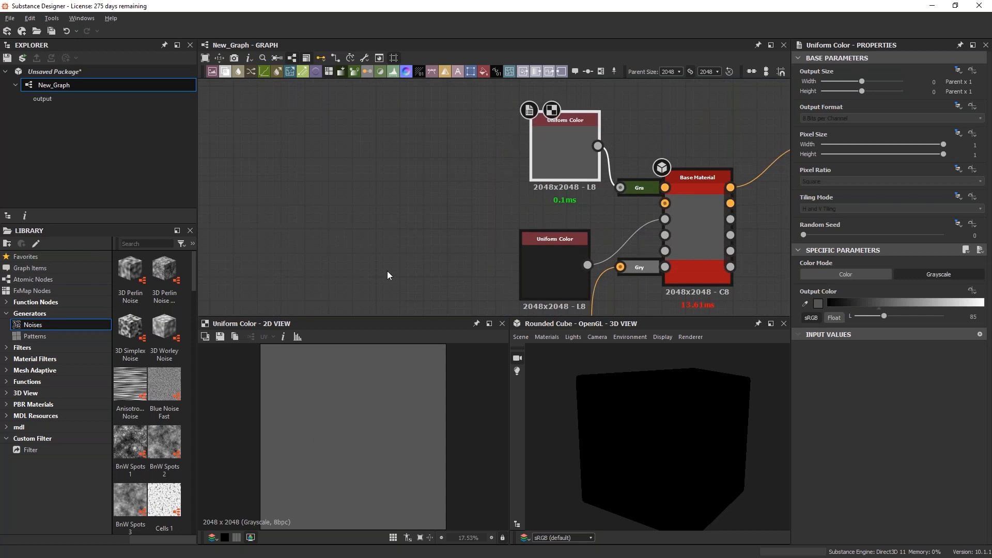
click(553, 276)
mouse_move(439, 296)
middle_down()
mouse_move(410, 194)
mouse_move(421, 290)
middle_up()
double_click(477, 287)
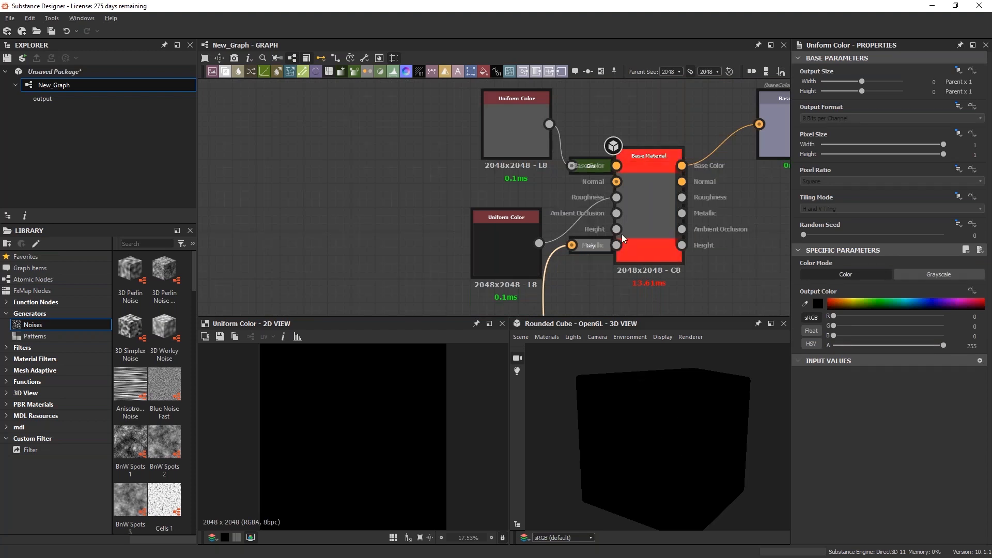
mouse_move(645, 423)
mouse_down()
mouse_move(708, 419)
mouse_move(651, 425)
mouse_up()
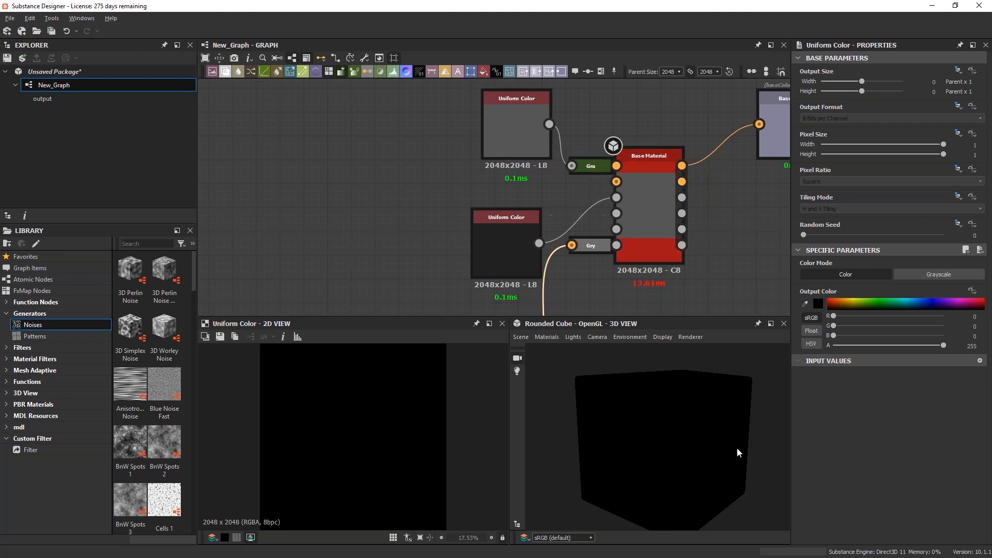
Turn off the Ambient Occlusion user-defined map of the Base Material and check the cube in the 3D preview
click(647, 207)
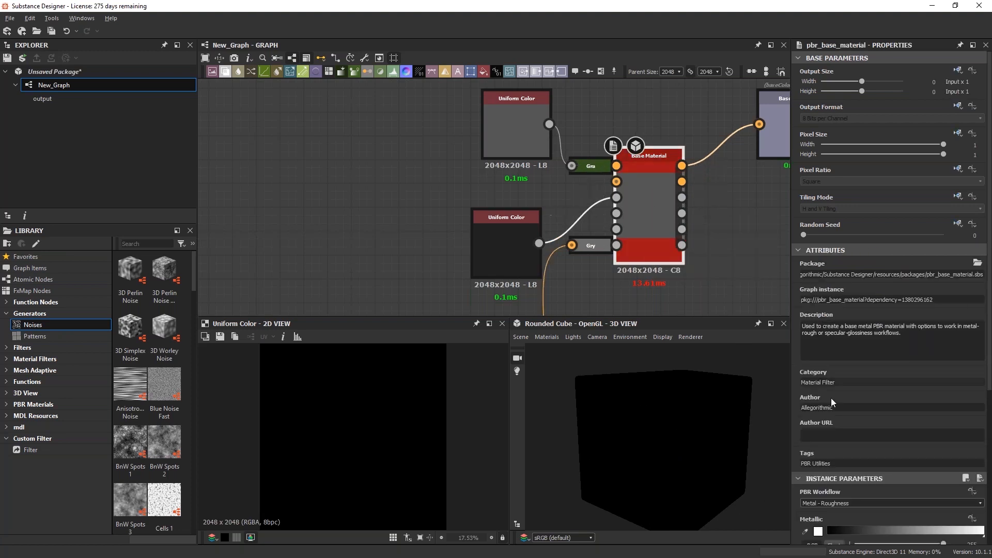
scroll(814, 411, down, 8)
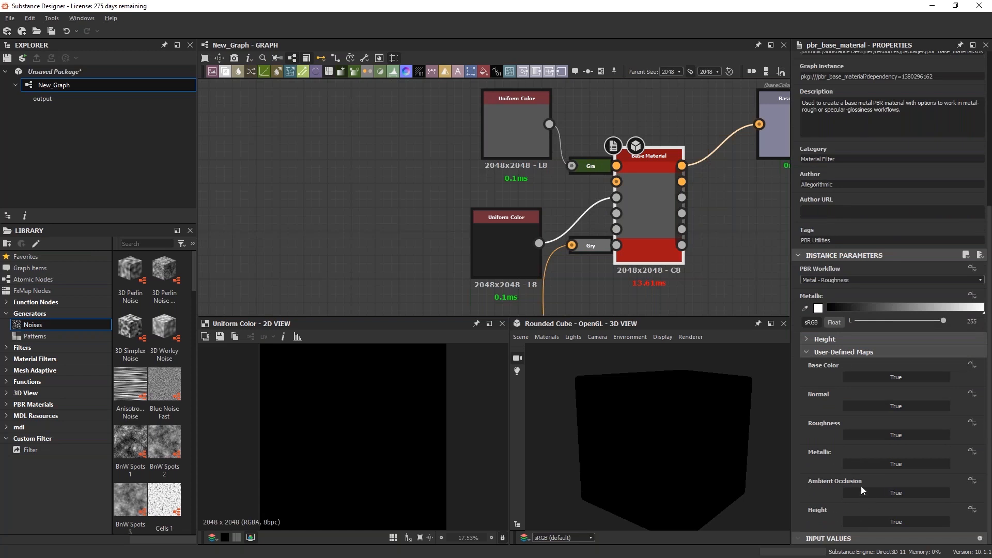
click(861, 494)
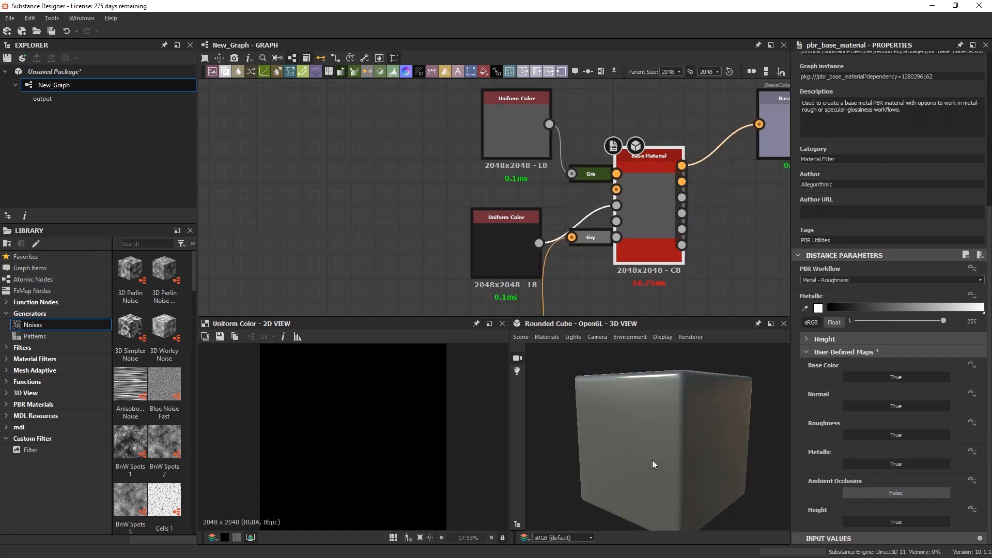
drag(653, 433, 642, 396)
Try level 0 on the Uniform Color feeding Roughness, and settle on level 102
middle_drag(350, 263, 313, 262)
scroll(554, 242, up, 1)
click(424, 248)
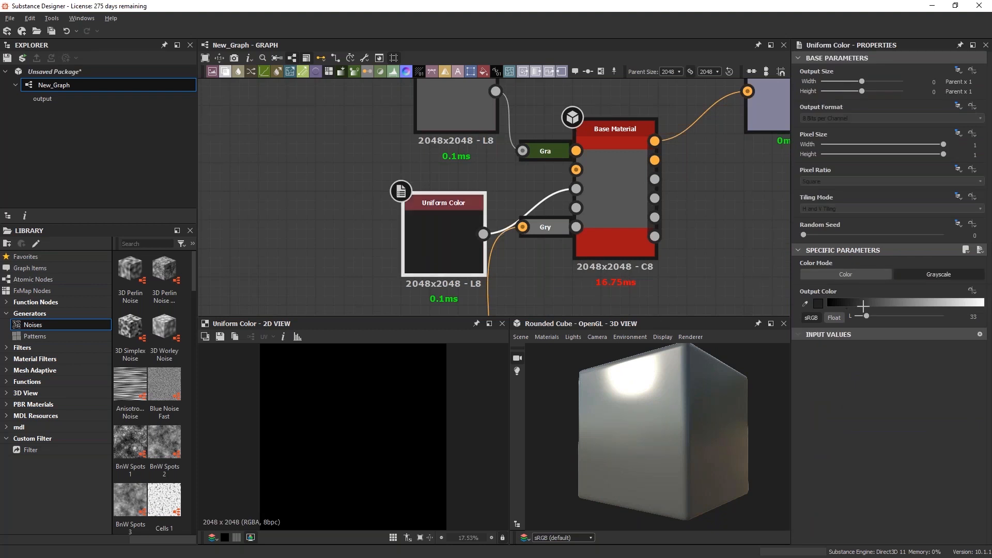
mouse_move(867, 316)
mouse_down()
mouse_move(934, 315)
mouse_move(915, 316)
mouse_move(910, 300)
mouse_move(902, 315)
mouse_move(931, 315)
mouse_move(859, 315)
mouse_up()
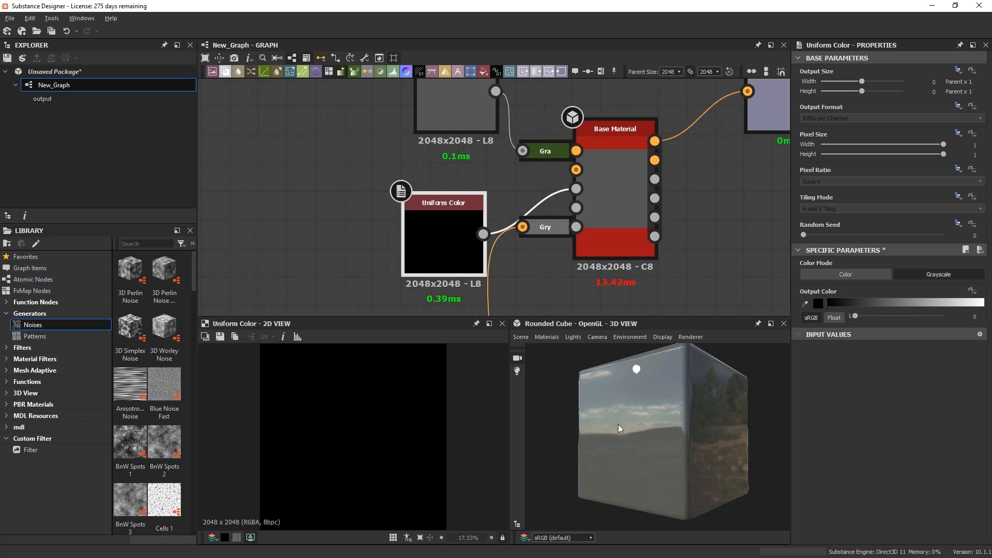
drag(860, 317, 891, 316)
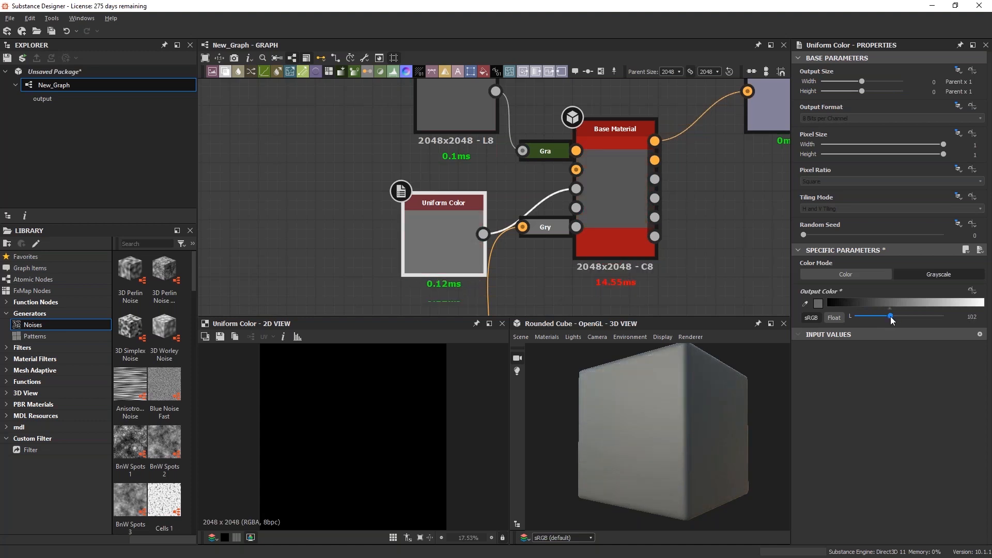
Shift the Base Color's Uniform Color node upward and add a Tile Generator node in the empty graph area before the Uniform Color nodes
middle_drag(358, 189, 454, 210)
scroll(407, 209, down, 4)
drag(527, 173, 521, 136)
middle_drag(519, 135, 659, 126)
key(space)
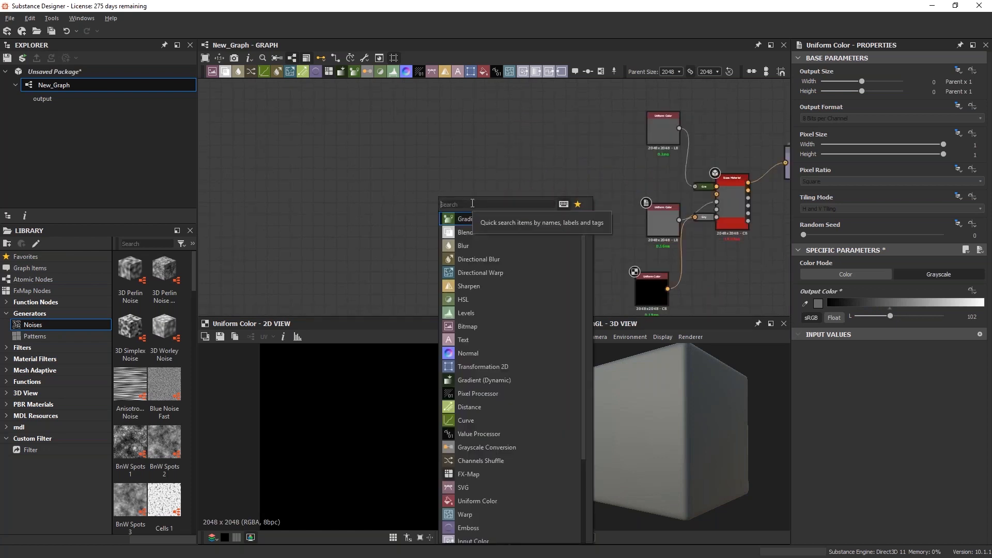
text(tile)
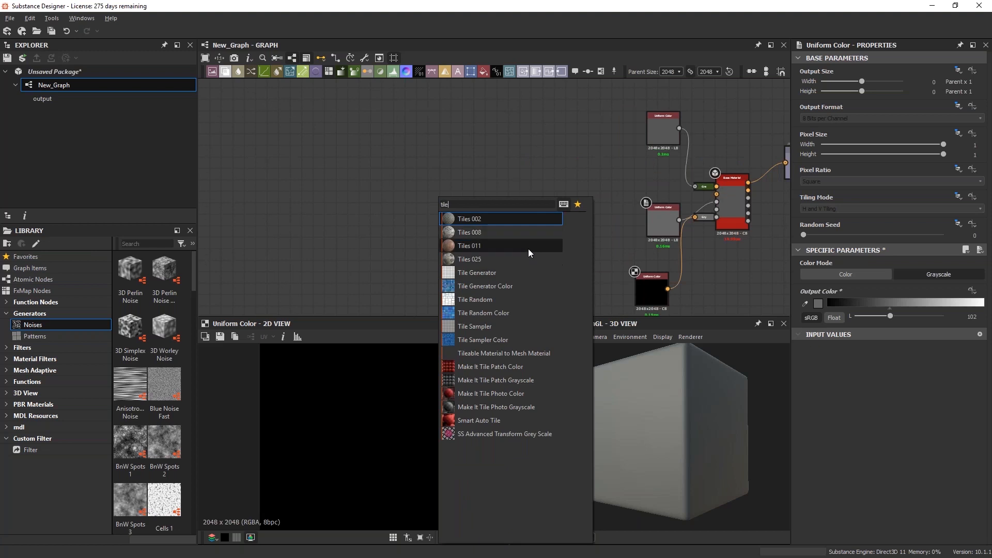
click(484, 274)
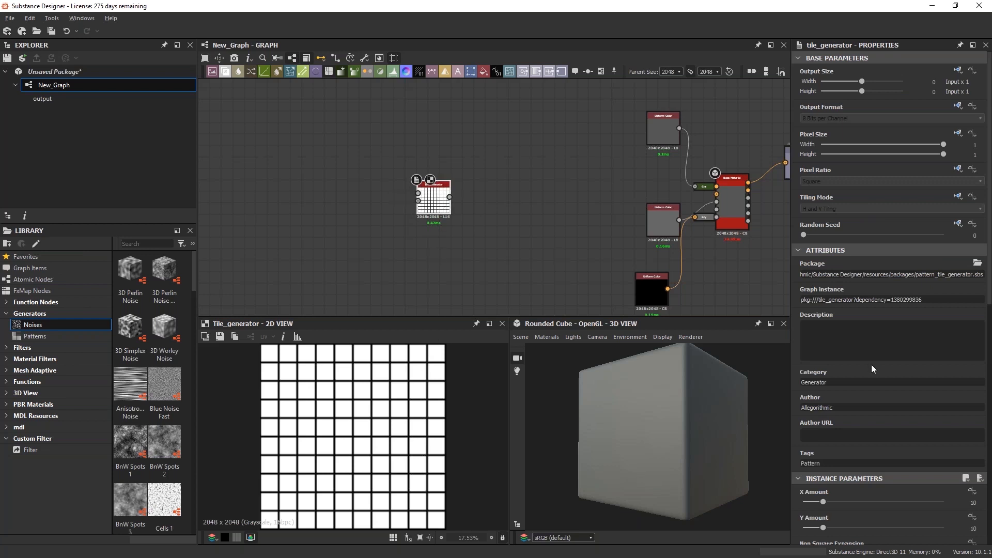
scroll(799, 359, down, 5)
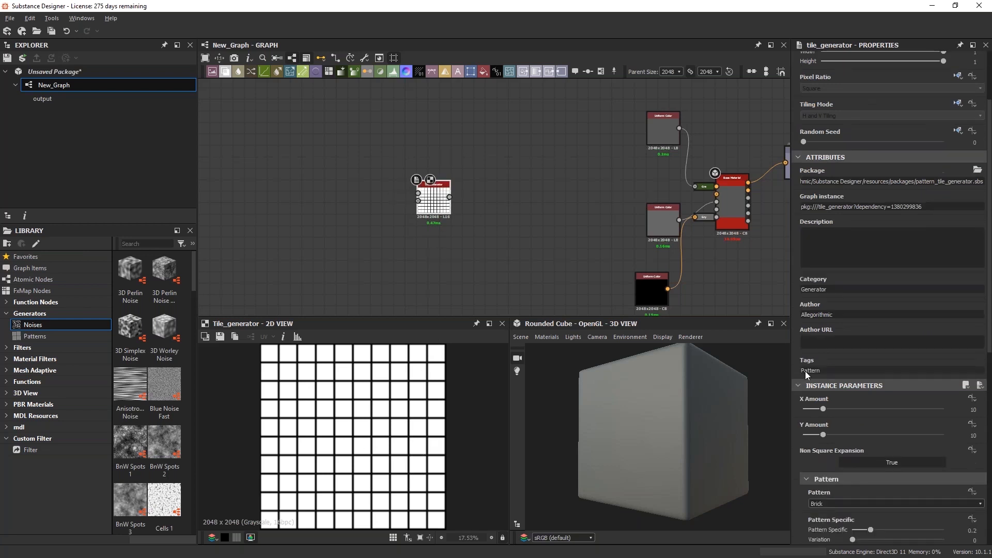
Set the Tile Generator's X Amount to 2 and Y Amount to 1, with the Square pattern
drag(823, 374, 809, 351)
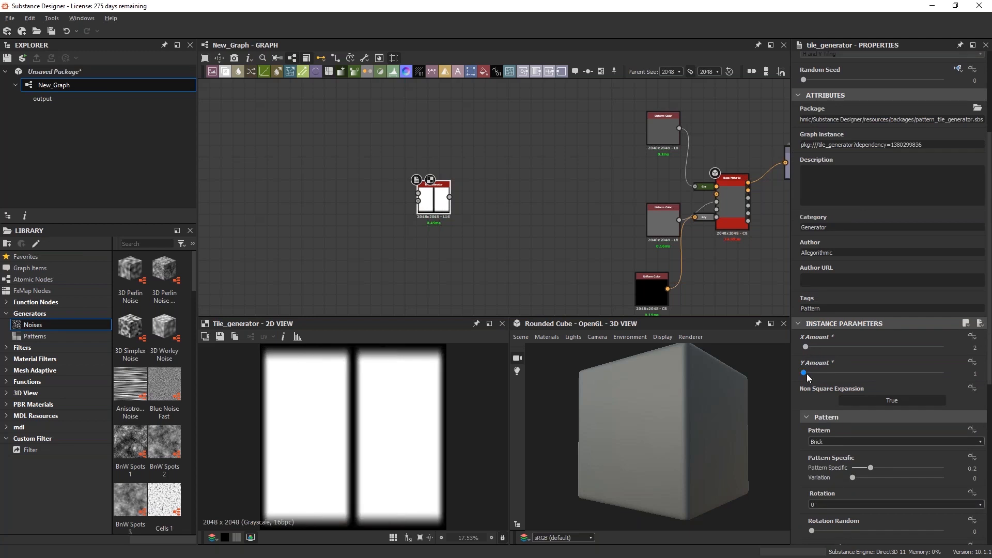
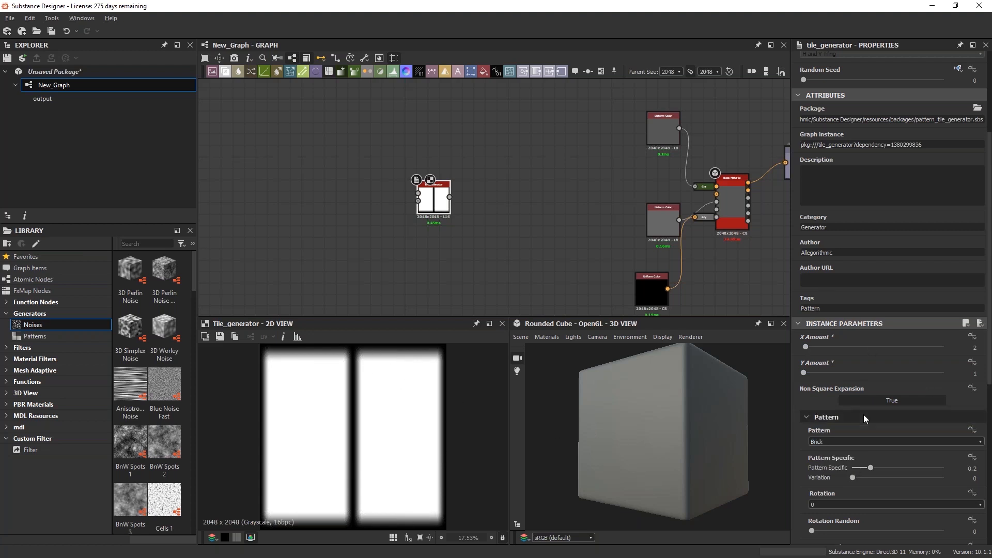
click(829, 442)
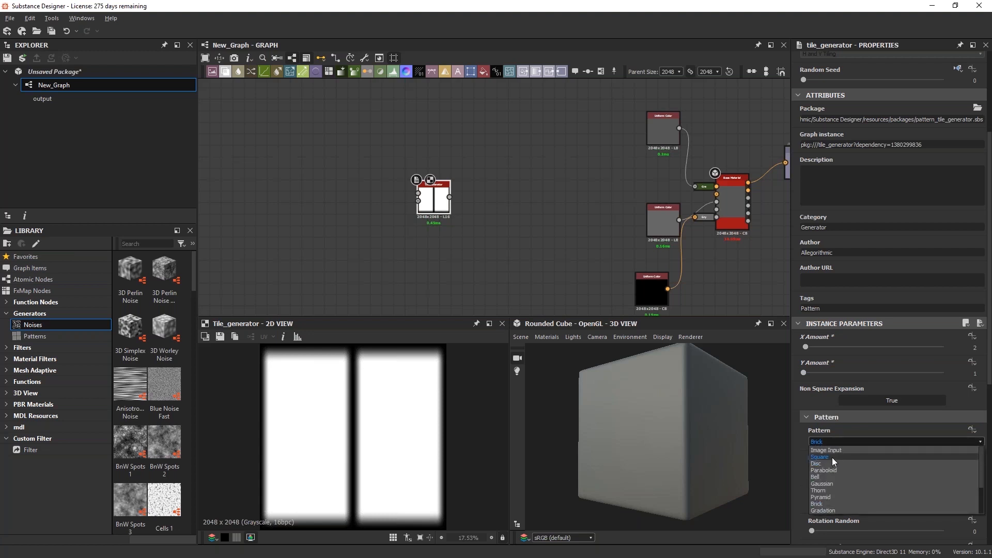
click(832, 457)
Set the Tile Generator's horizontal Middle Size to 0.49, Interstice X to 0.13 and Interstice Y to 0.08
scroll(842, 413, down, 7)
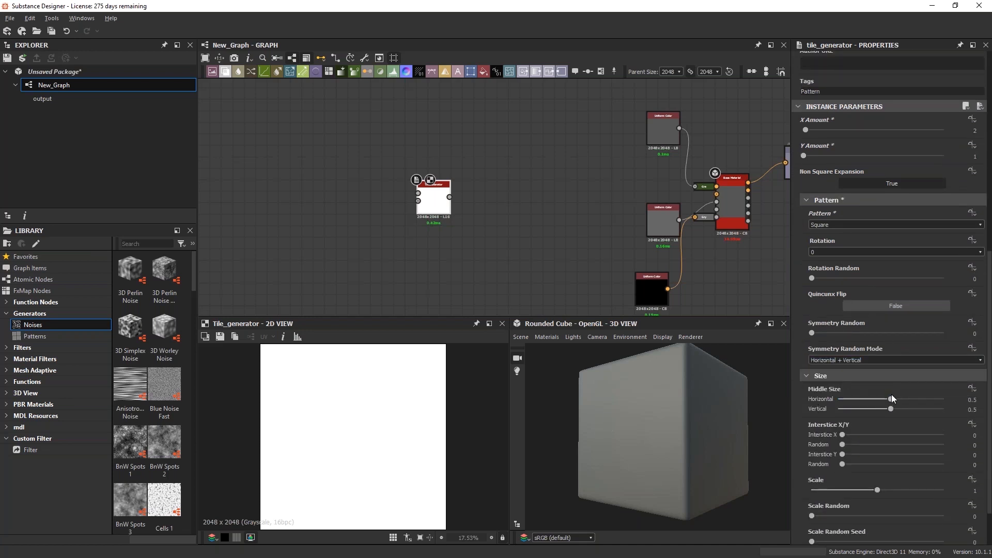
drag(891, 399, 881, 399)
drag(843, 435, 856, 436)
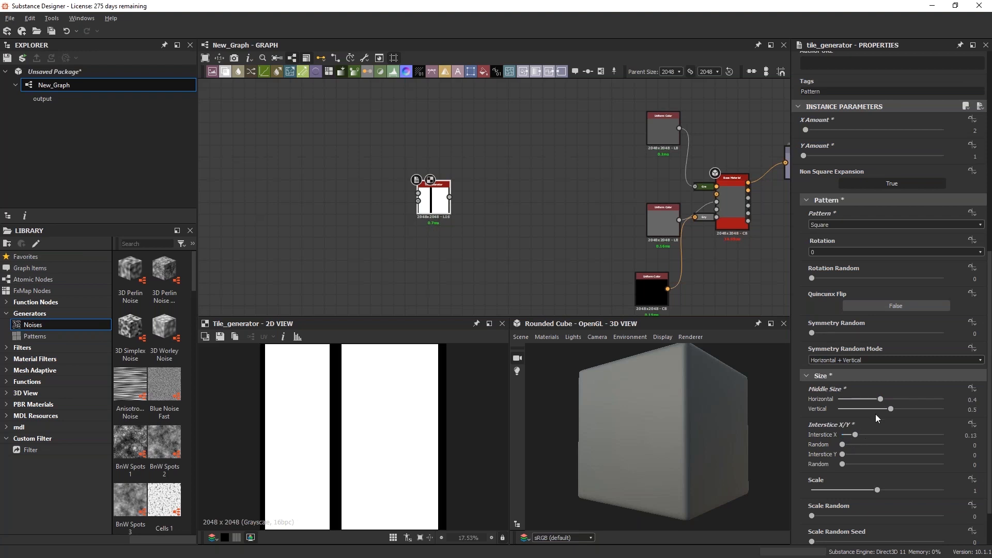
drag(883, 399, 891, 404)
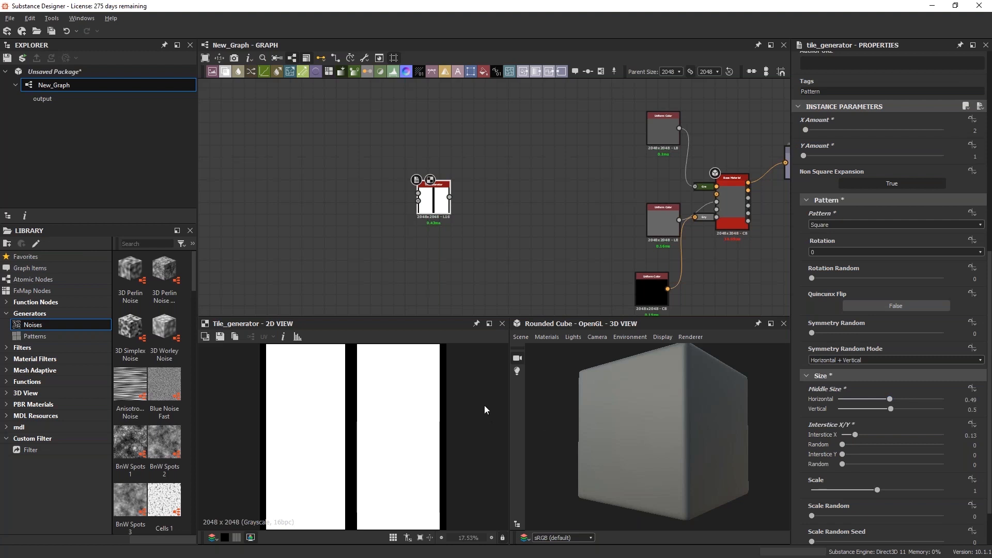
scroll(405, 434, down, 1)
drag(842, 454, 850, 457)
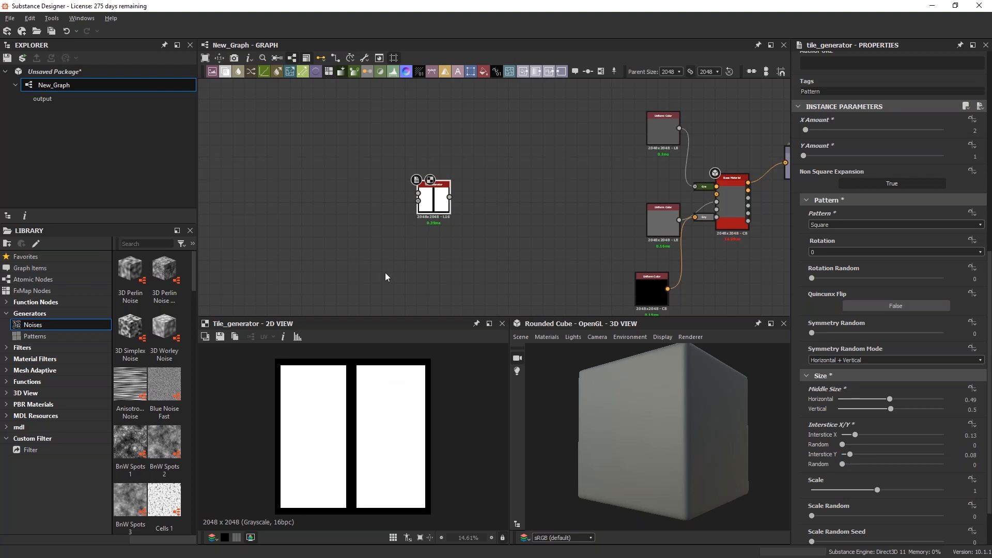
Add a Normal node between the Tile Generator and the Base Material, and feed the Tile Generator's output into it
drag(430, 213, 441, 202)
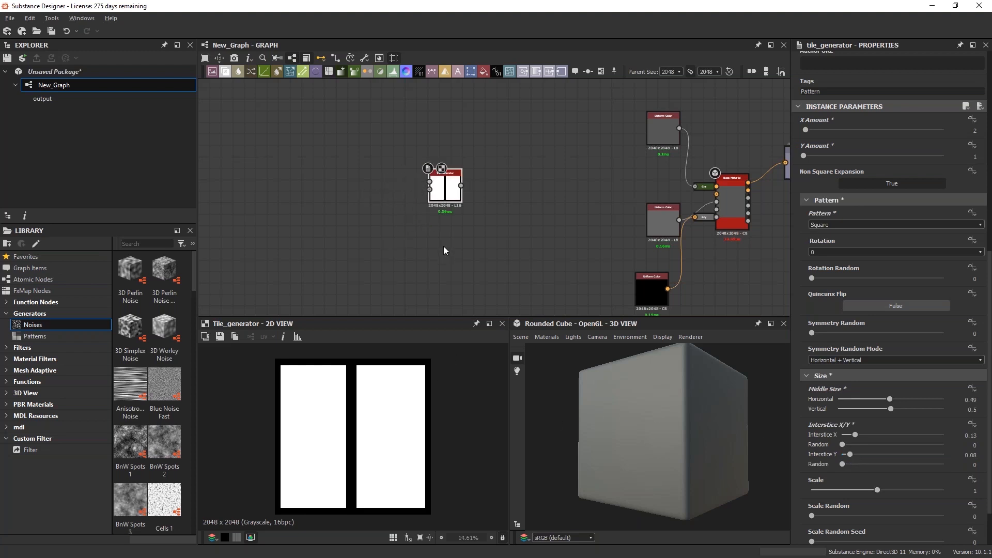
middle_drag(502, 243, 455, 243)
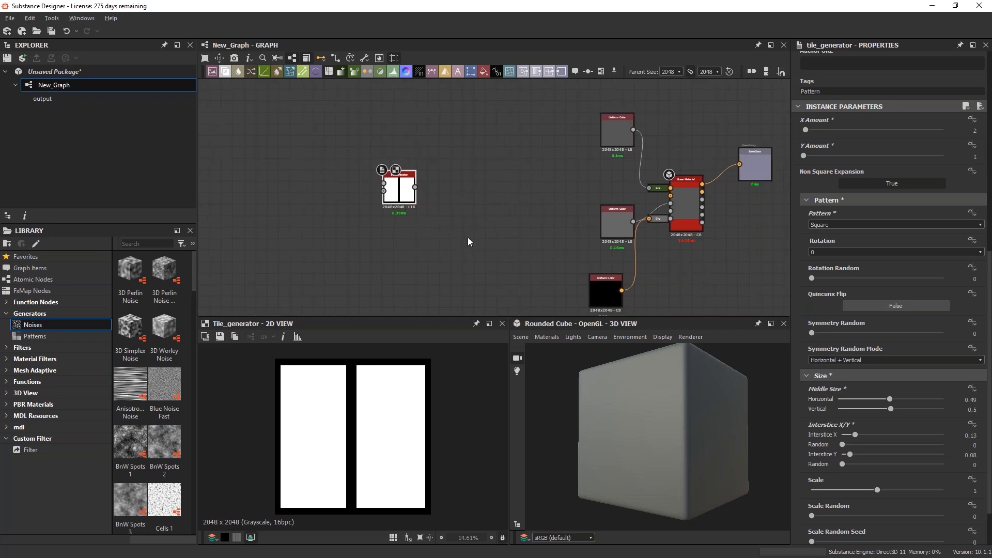
key(space)
text(normal)
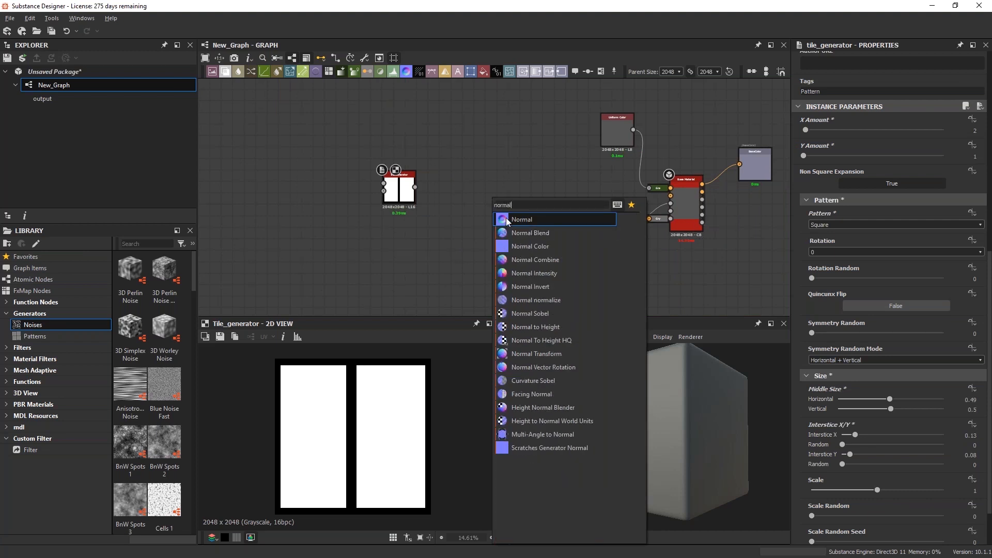
click(506, 218)
drag(488, 205, 524, 182)
drag(415, 187, 509, 176)
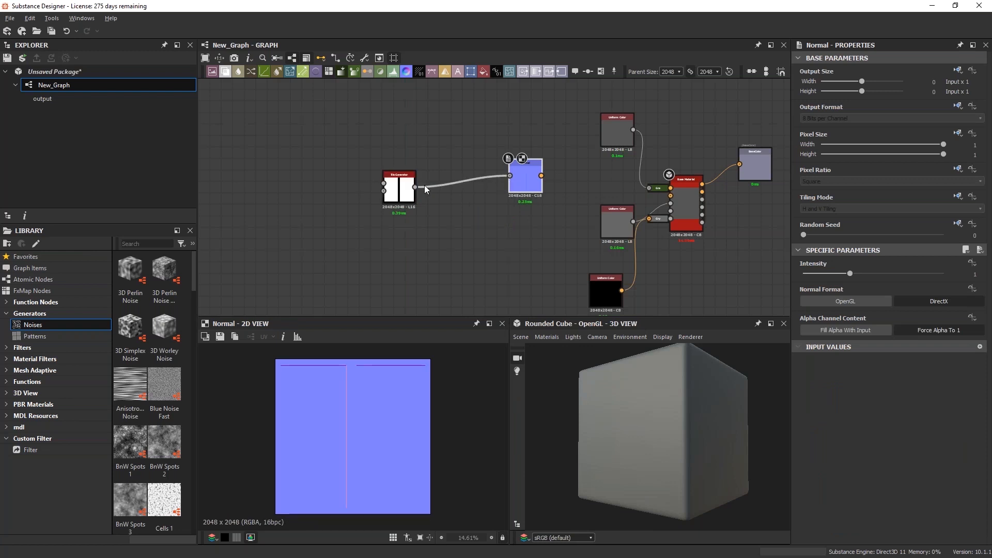
Connect the Normal node's output to the Normal input of the Base Material
scroll(414, 192, up, 5)
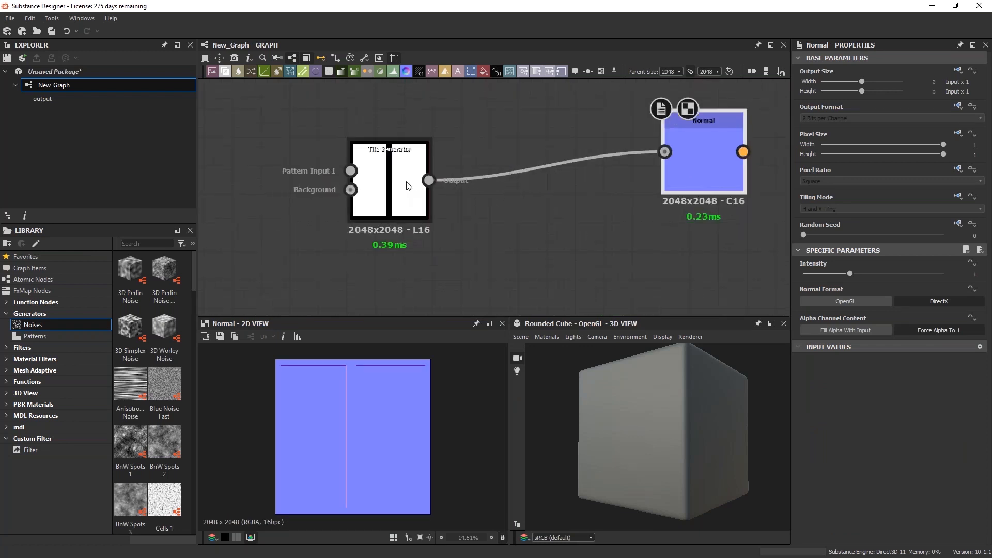
scroll(380, 209, down, 1)
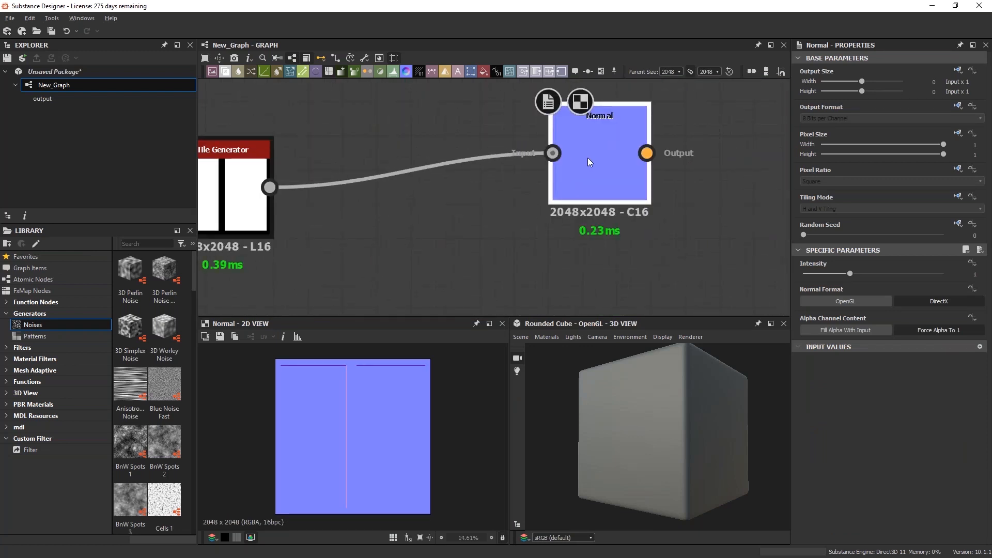
scroll(441, 209, down, 3)
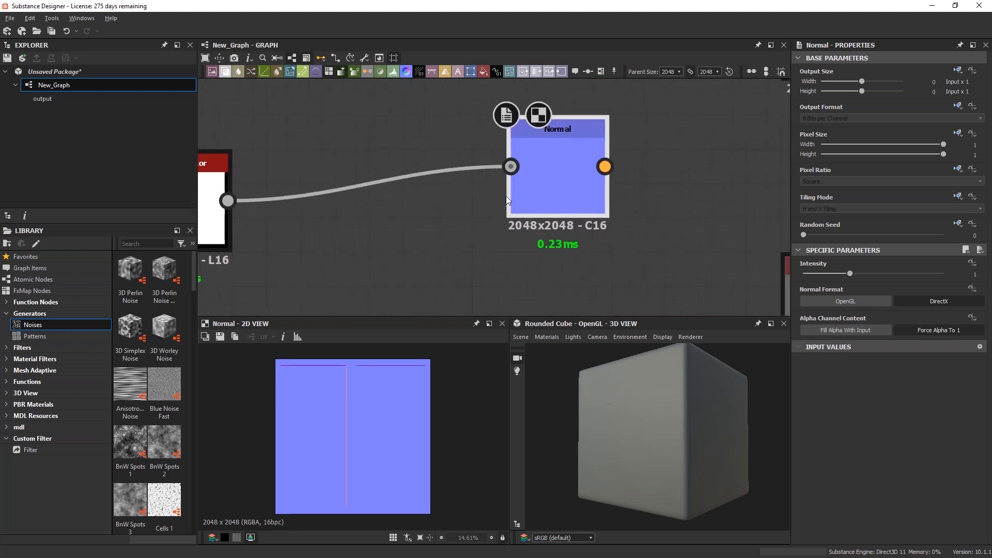
middle_drag(573, 180, 514, 179)
scroll(664, 199, up, 2)
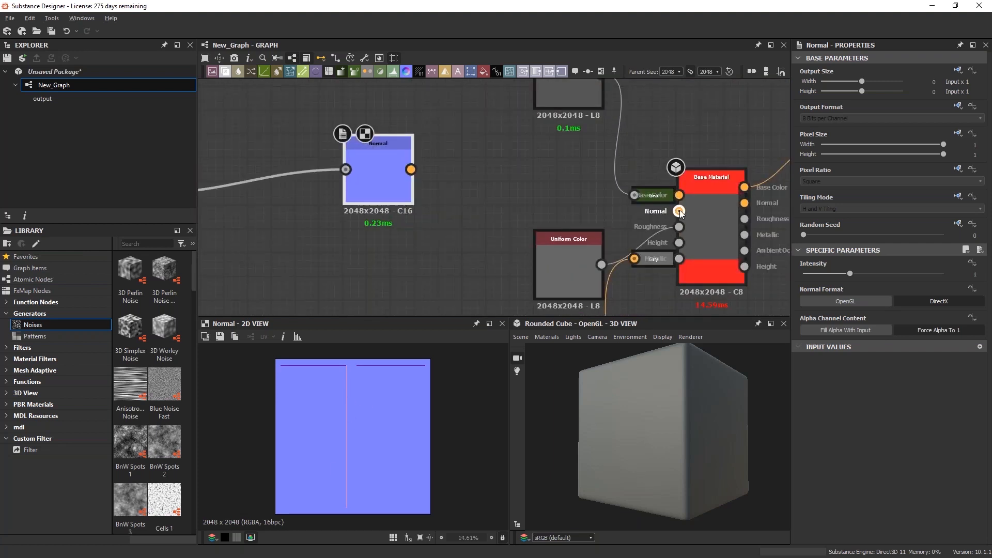
drag(411, 170, 679, 211)
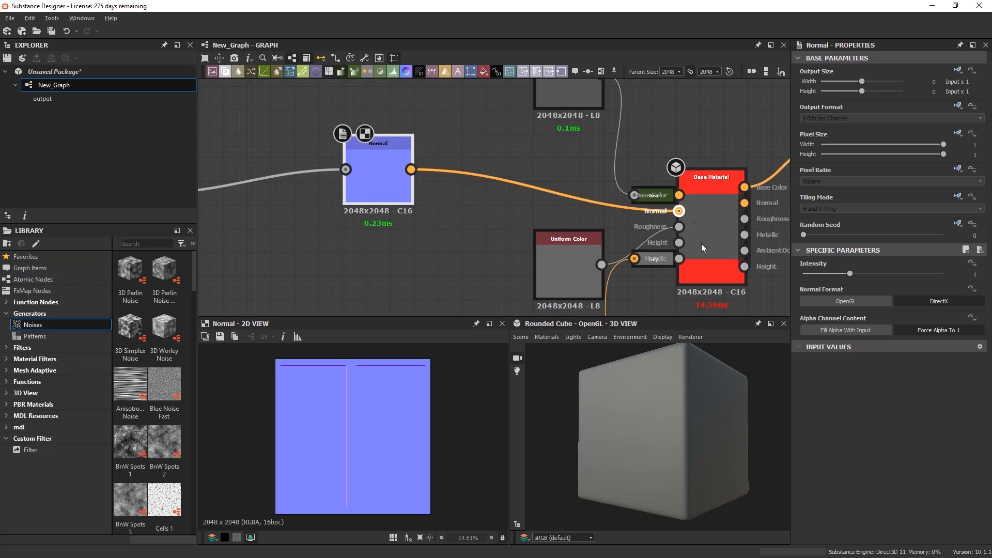
Check the grooves on the cube in the 3D preview and set the Normal node's Intensity to 10
drag(675, 413, 618, 421)
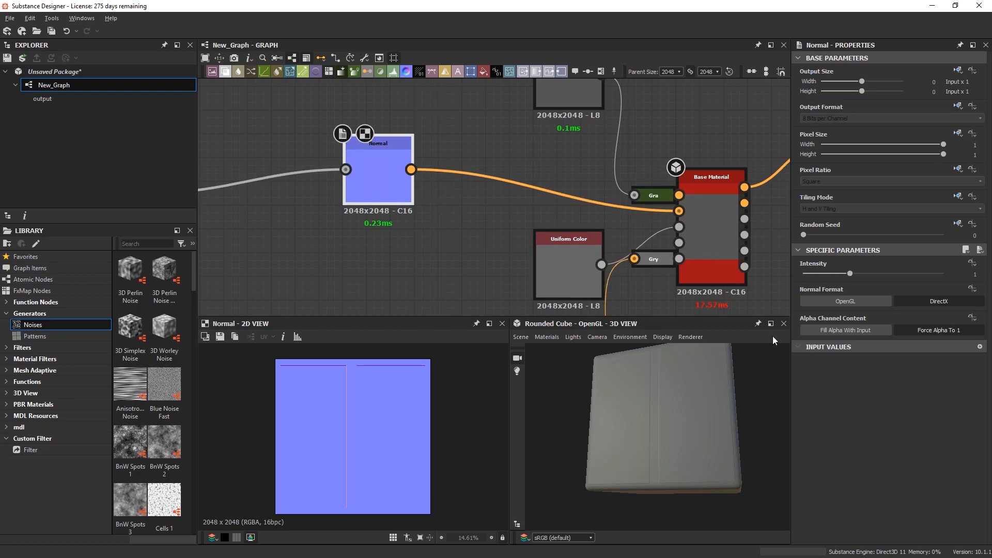
double_click(977, 274)
text(10)
key(Return)
Examine the Base Material's properties, the Tile Generator and Normal connection, and the normal effect on the cube's faces
drag(390, 191, 404, 191)
middle_drag(364, 218, 395, 209)
mouse_move(642, 443)
mouse_down()
mouse_move(633, 456)
mouse_move(639, 432)
mouse_move(637, 453)
mouse_up()
click(723, 212)
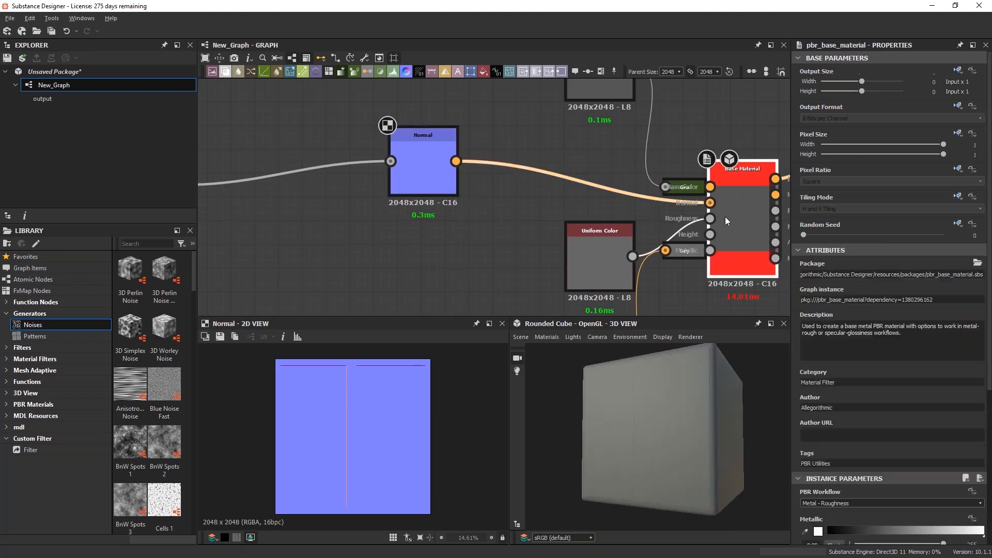
middle_drag(393, 258, 477, 262)
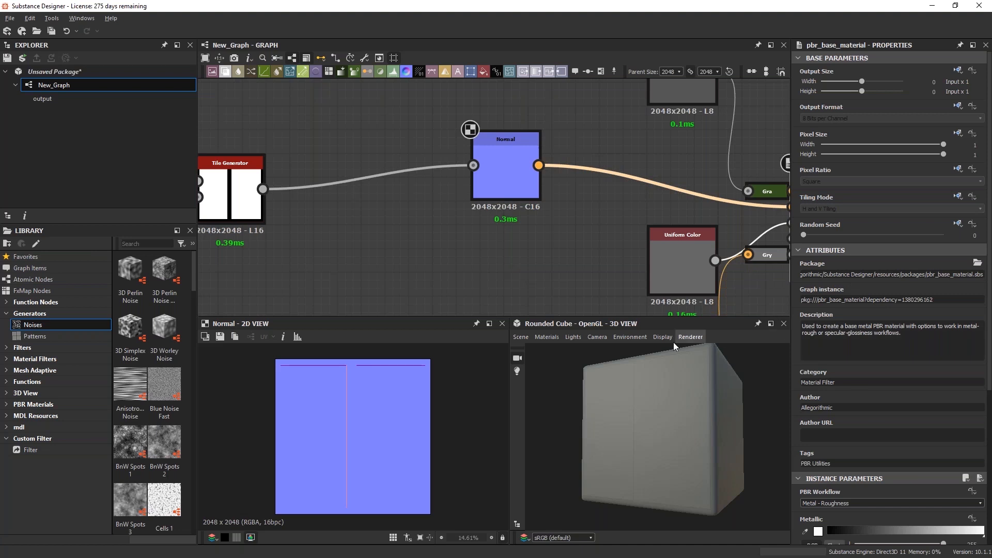
middle_drag(380, 256, 432, 244)
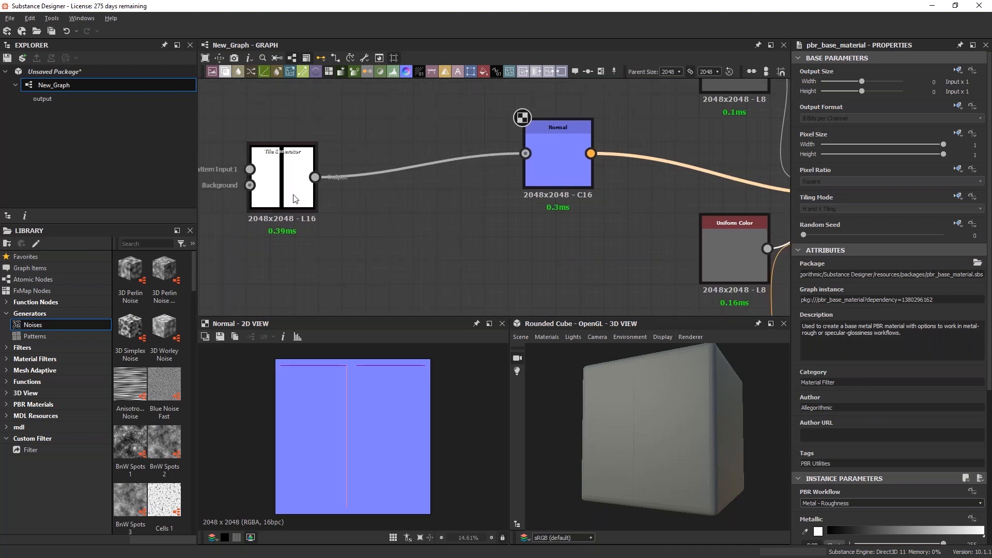
middle_drag(314, 240, 332, 247)
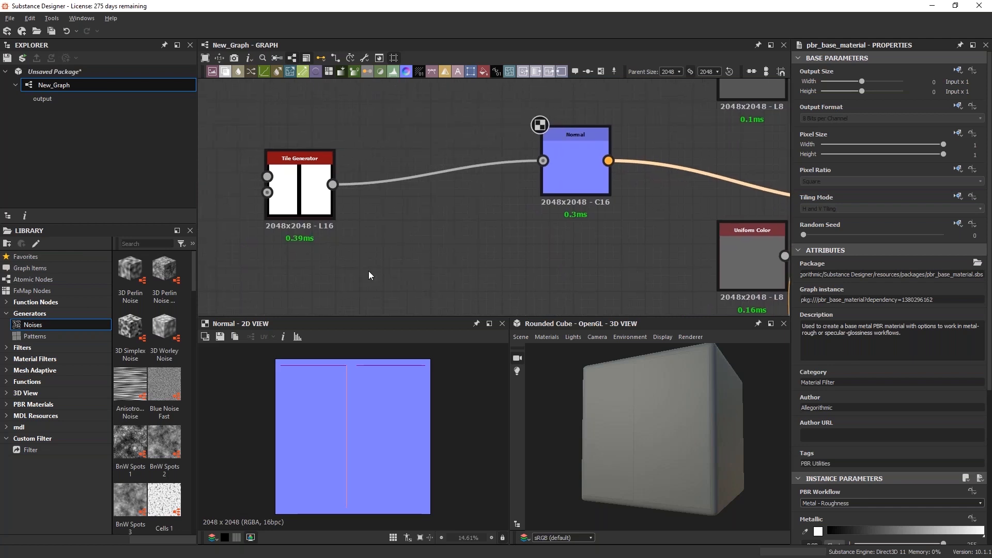
drag(562, 424, 647, 419)
middle_drag(612, 245, 610, 248)
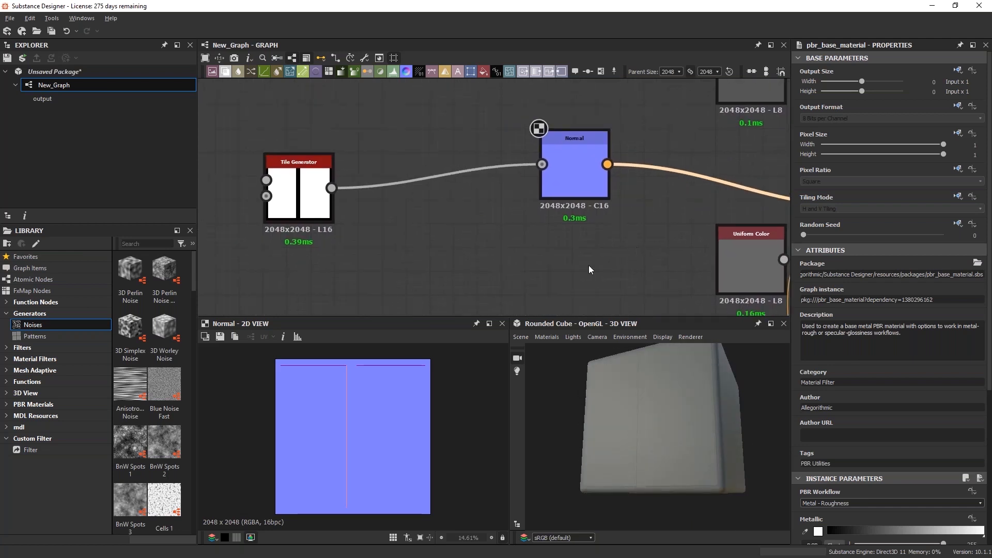
Add a second Tile Generator node and place it directly below the first one
middle_drag(385, 248, 408, 233)
key(space)
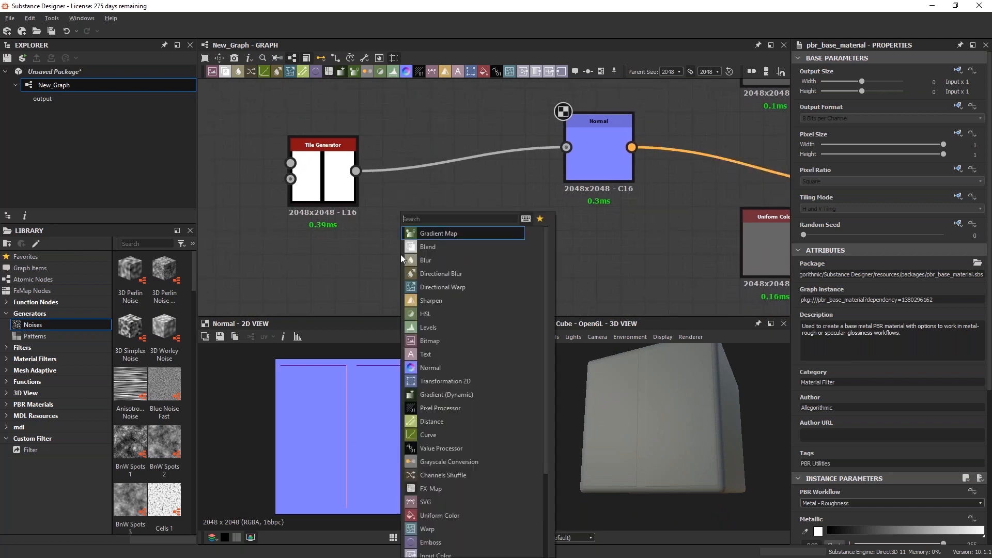
text(tilin)
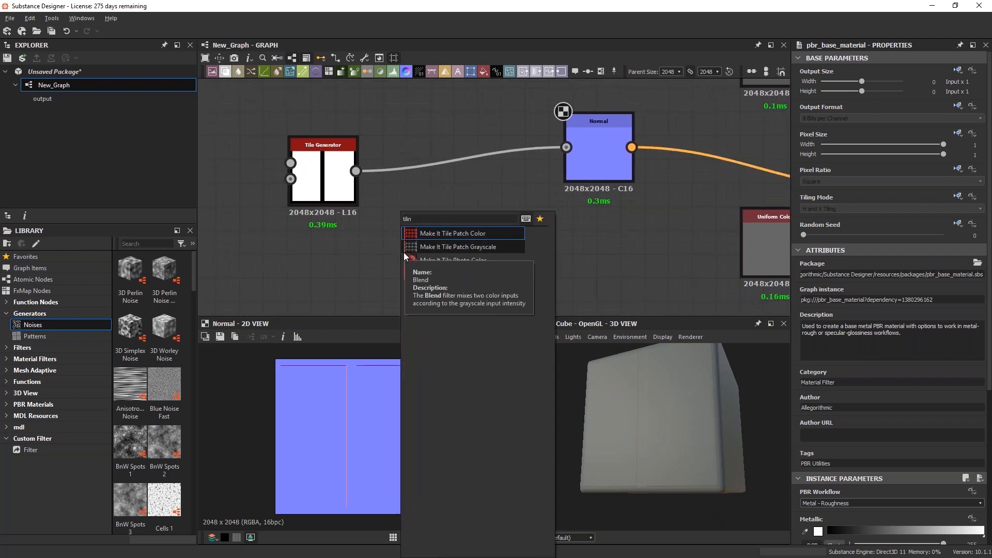
key(BackSpace)
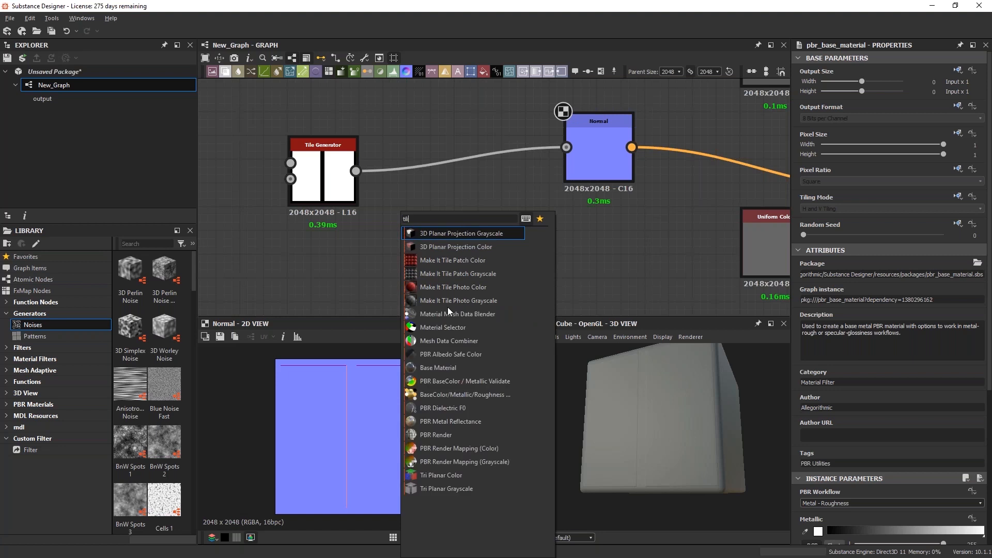
text(e)
key(BackSpace)
key(BackSpace)
text(e)
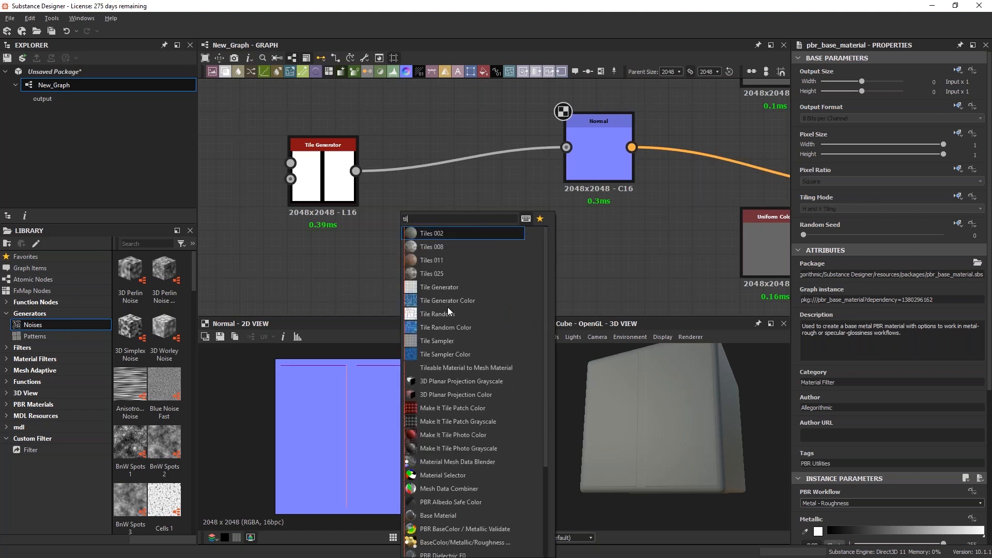
click(445, 287)
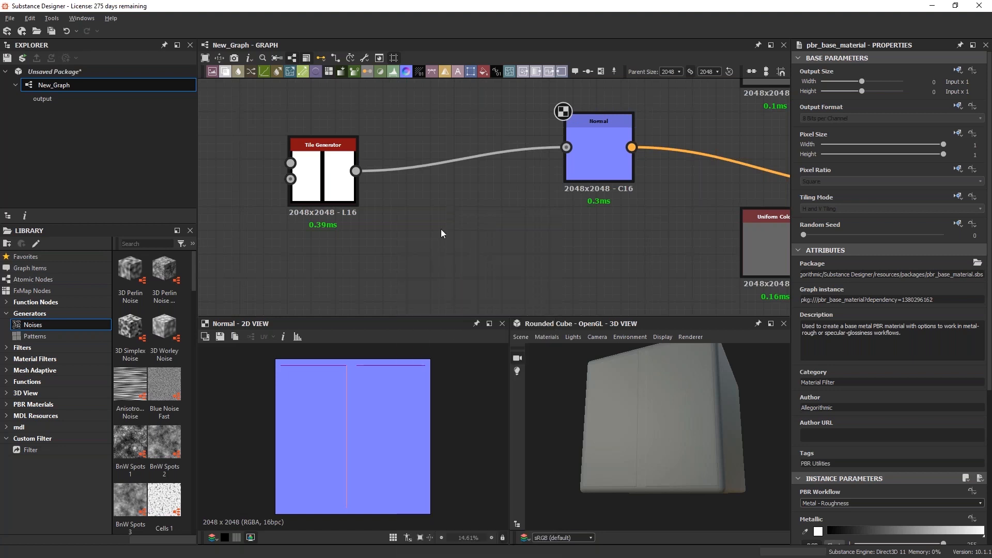
middle_drag(481, 252, 538, 205)
drag(462, 220, 390, 243)
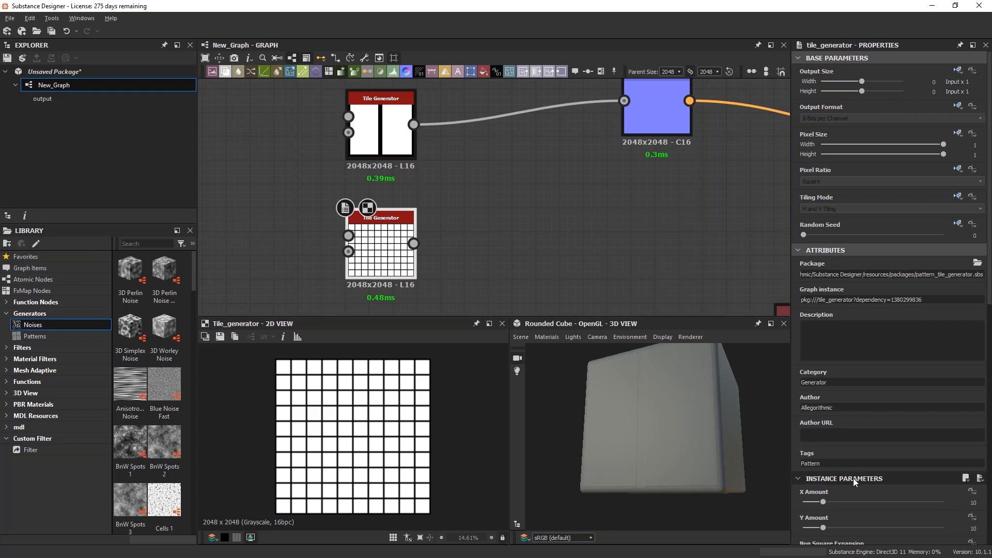
Set the second Tile Generator's X Amount to 2 and Y Amount to 3
scroll(854, 479, down, 4)
drag(821, 381, 809, 410)
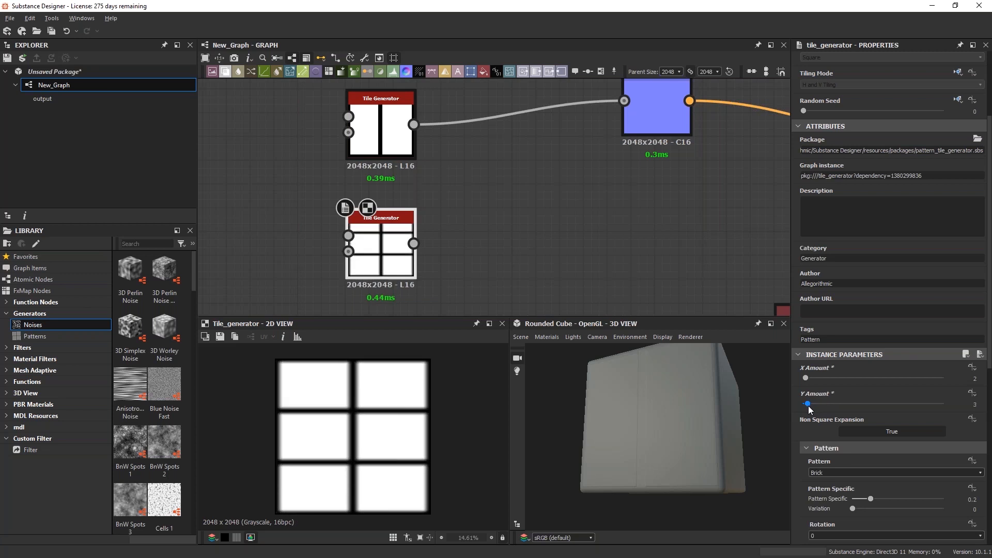
middle_drag(543, 222, 530, 214)
Set Interstice X and Interstice Y of the second Tile Generator to 0.05 each
scroll(904, 409, down, 5)
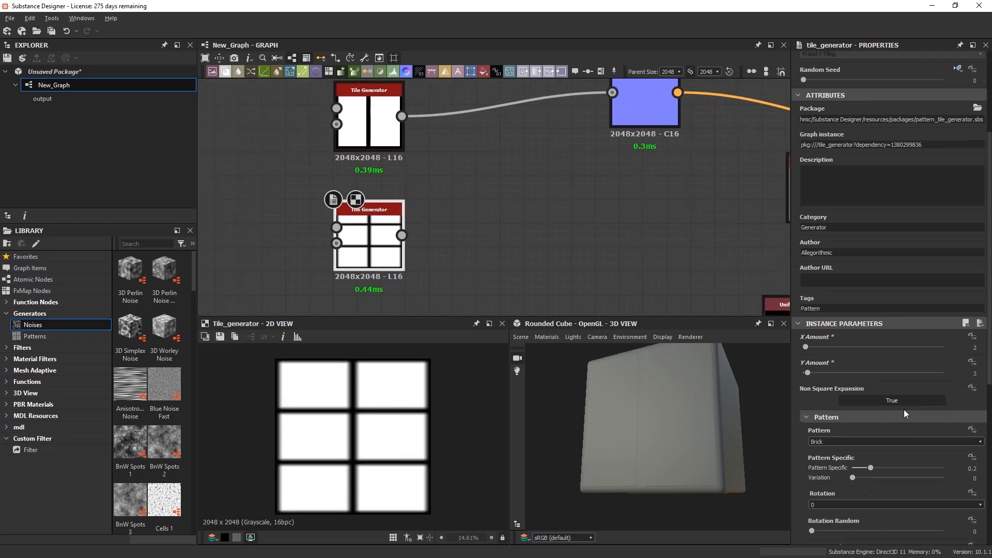
scroll(887, 429, down, 2)
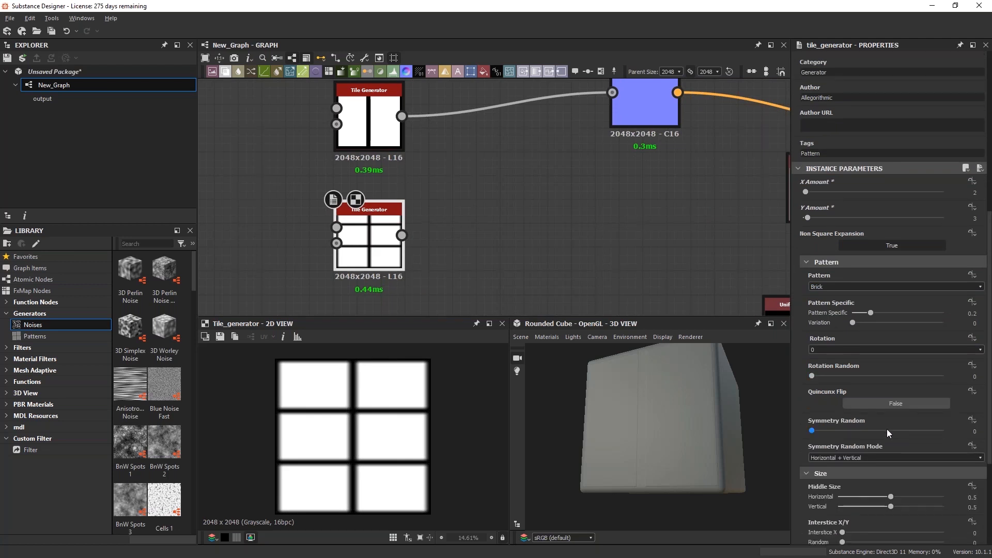
scroll(874, 449, down, 2)
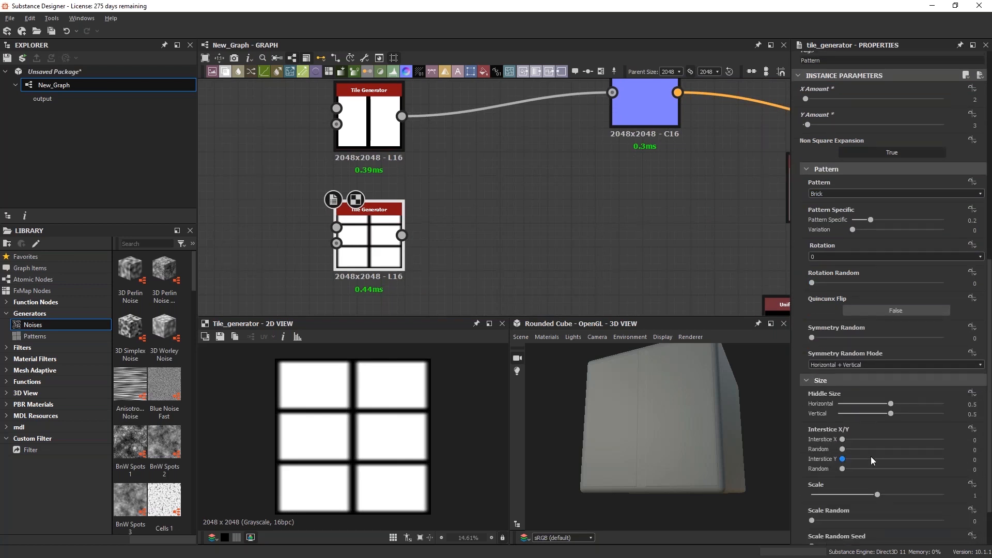
drag(844, 443, 848, 442)
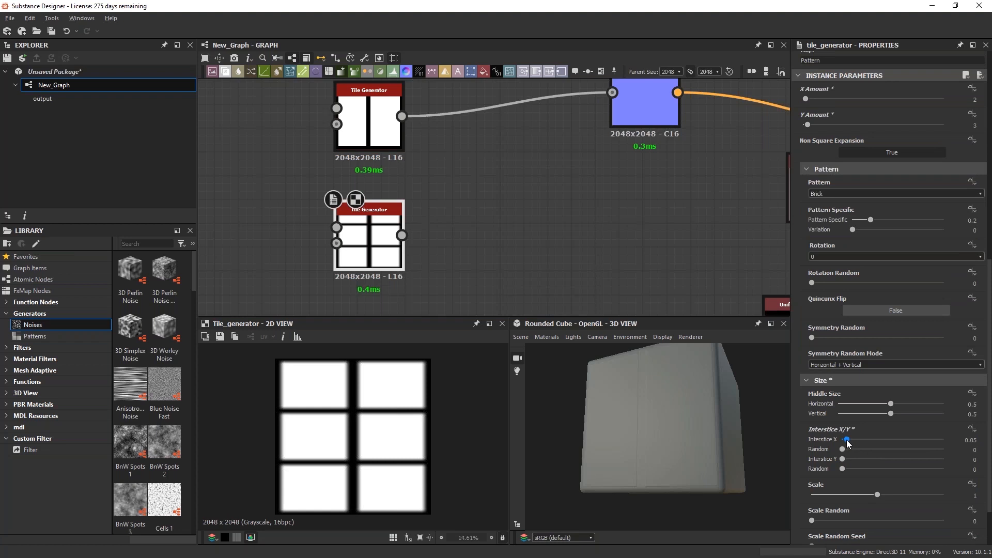
drag(842, 458, 847, 463)
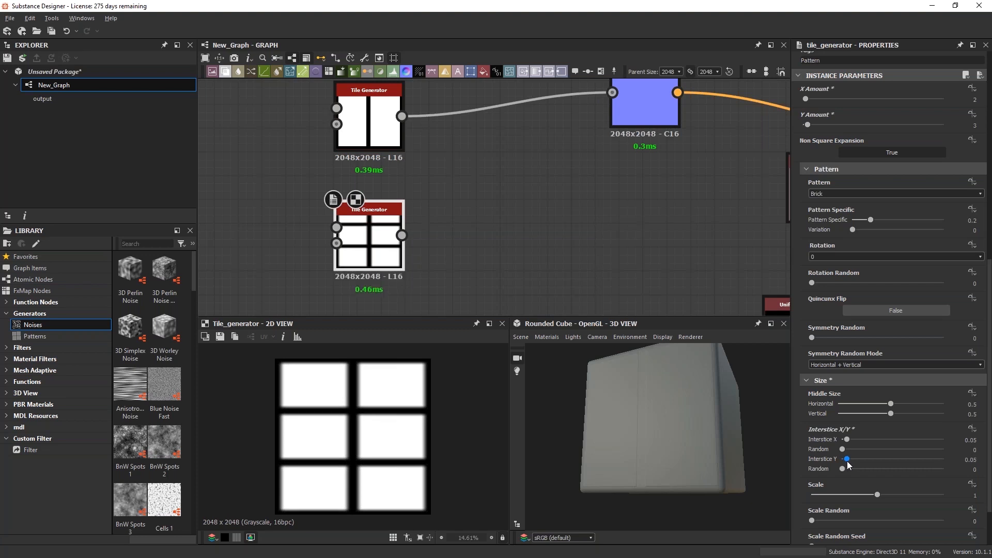
Set the second Tile Generator's Pattern to Square and its Scale to 0.98
click(837, 195)
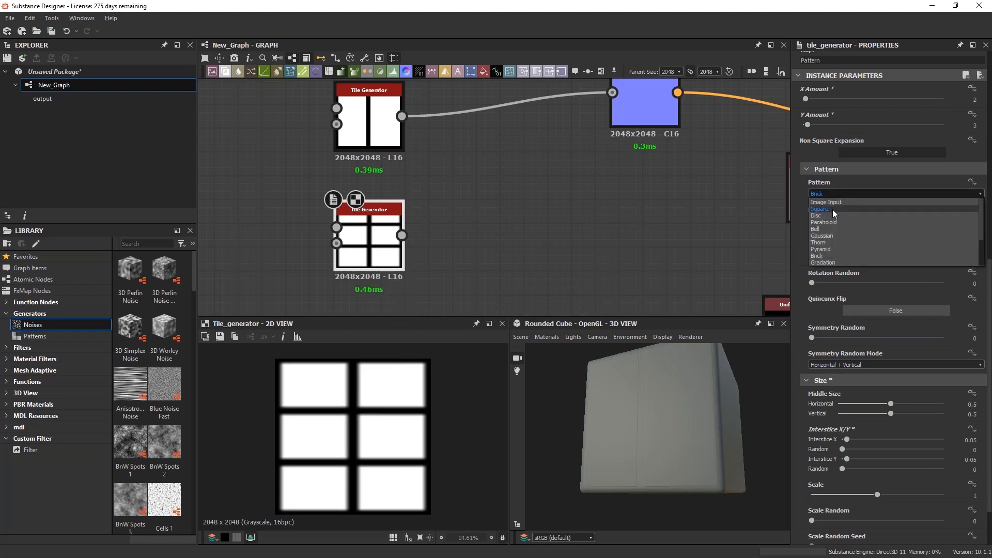
click(833, 209)
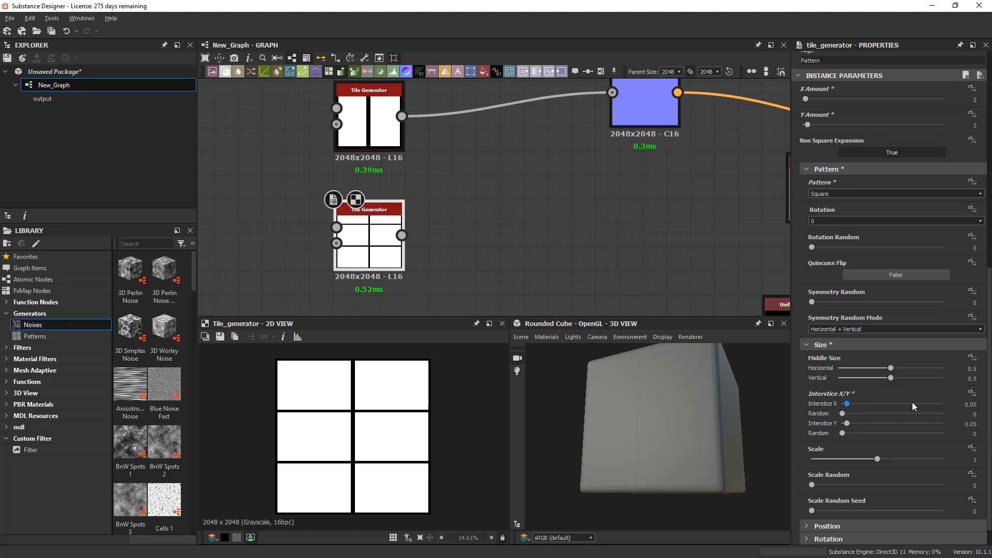
click(876, 459)
drag(877, 460, 876, 459)
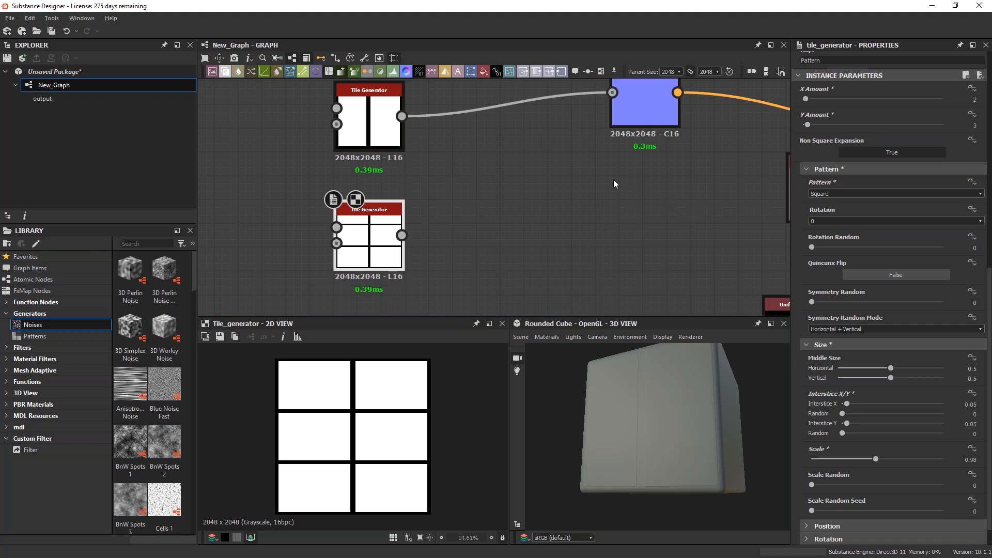
Add a Blend node beside the second Tile Generator, with that generator's output feeding the Background input
middle_drag(519, 204, 634, 215)
key(space)
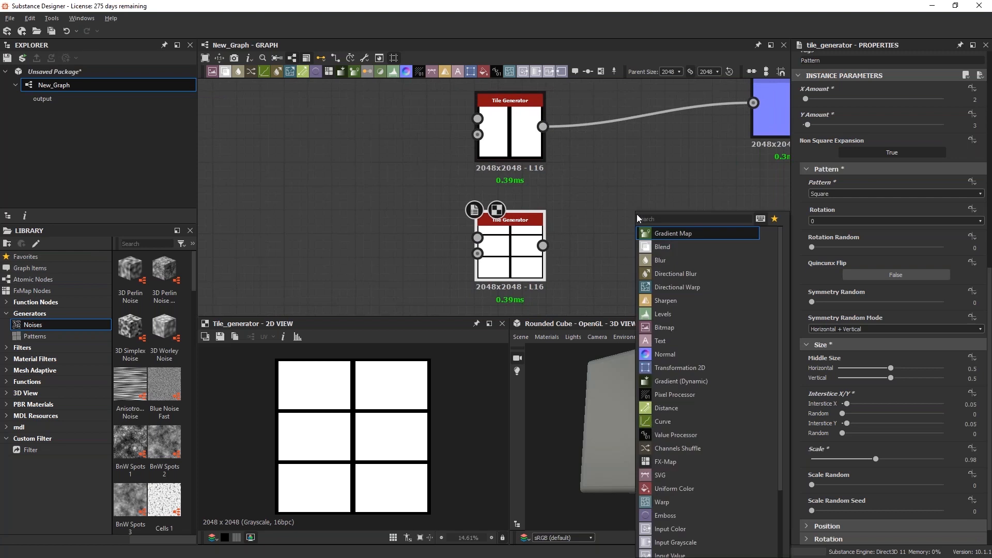
text(blend)
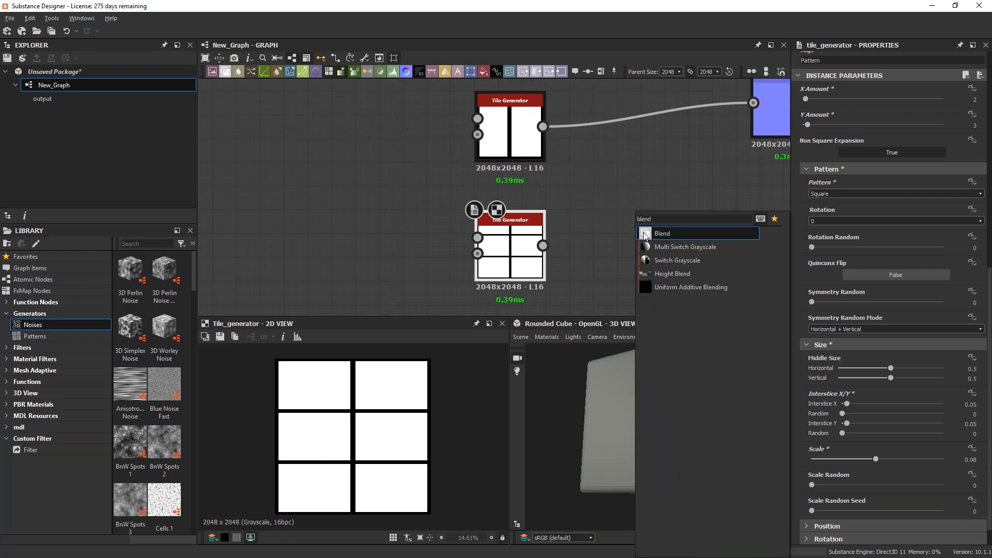
click(658, 233)
drag(646, 247, 699, 222)
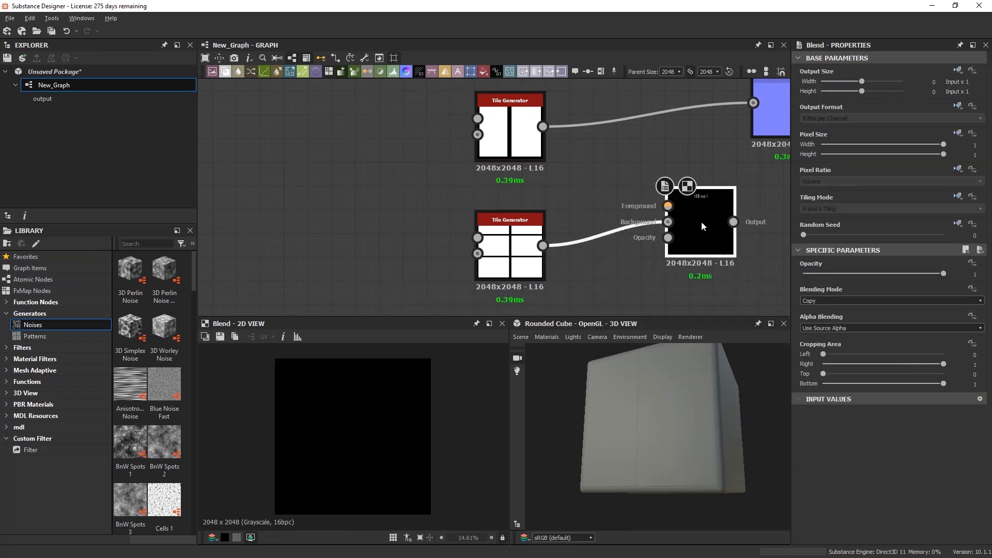
middle_drag(619, 185, 582, 186)
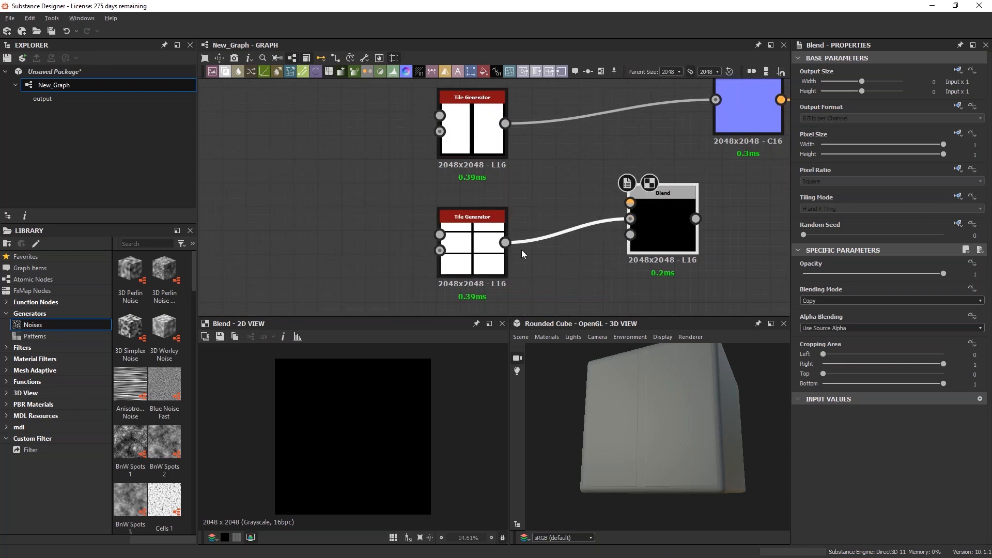
drag(652, 226, 665, 222)
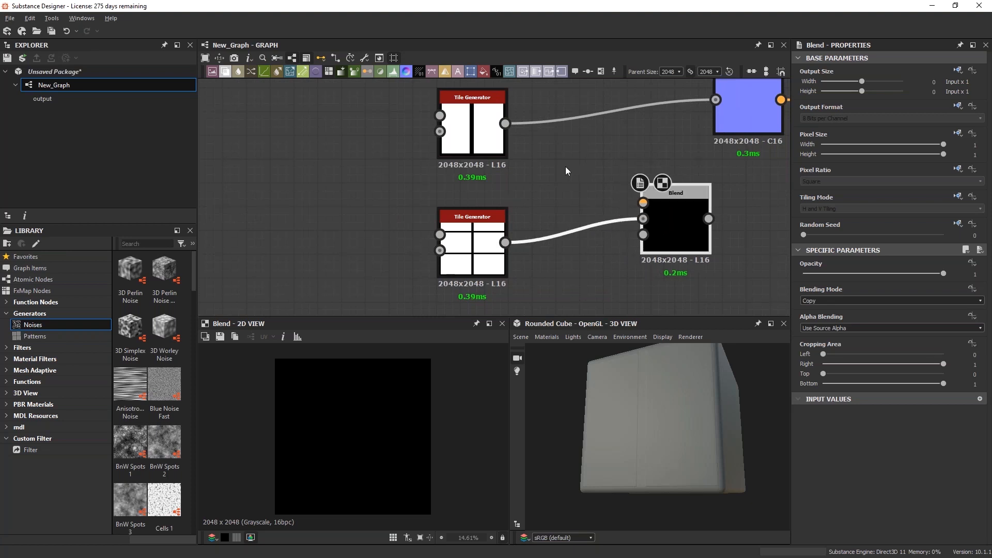
Connect the first Tile Generator's output to the Blend node's Foreground input
middle_drag(576, 166, 555, 168)
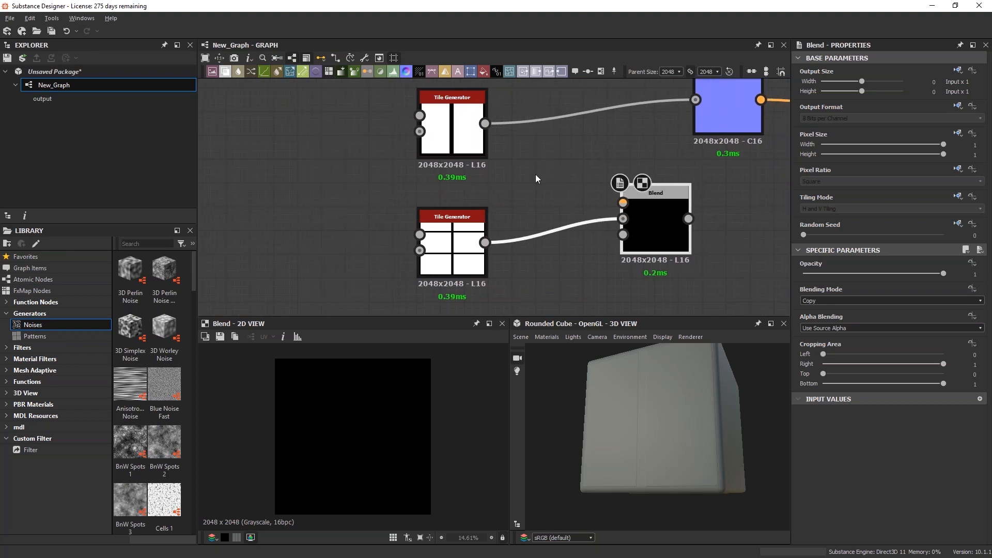
drag(486, 124, 623, 203)
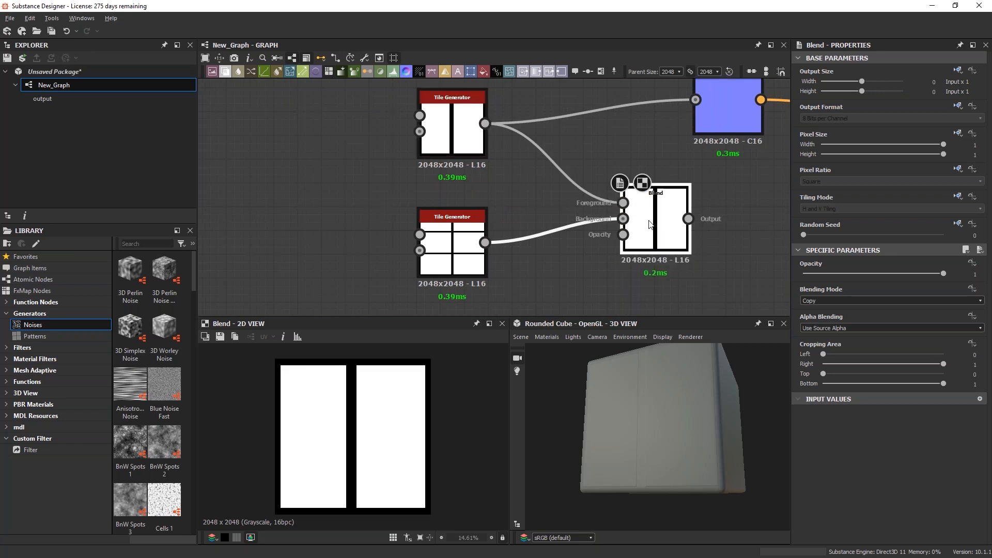
drag(663, 235, 674, 236)
middle_drag(657, 204, 572, 199)
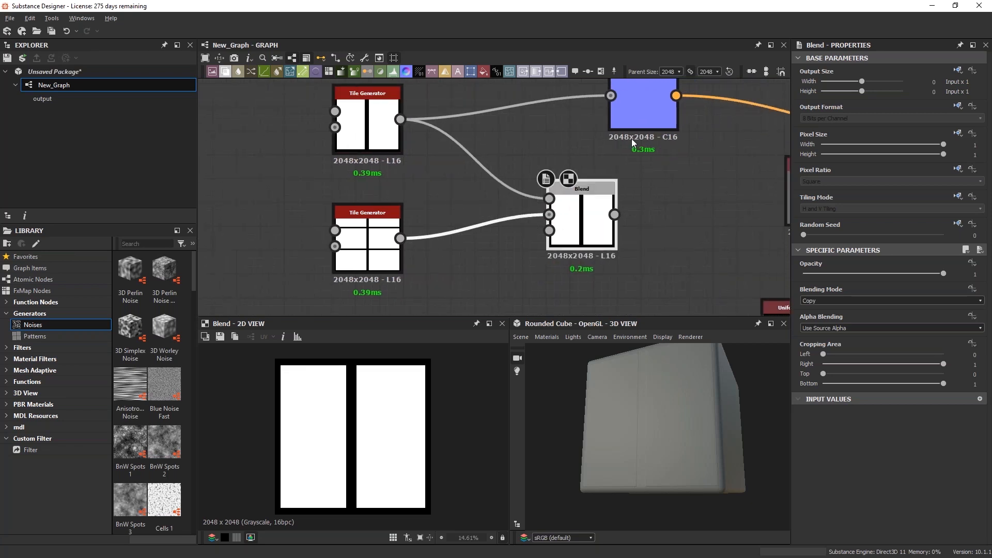
Look at the Normal node's parameters and move the Blend node up to just below the Normal node
click(638, 110)
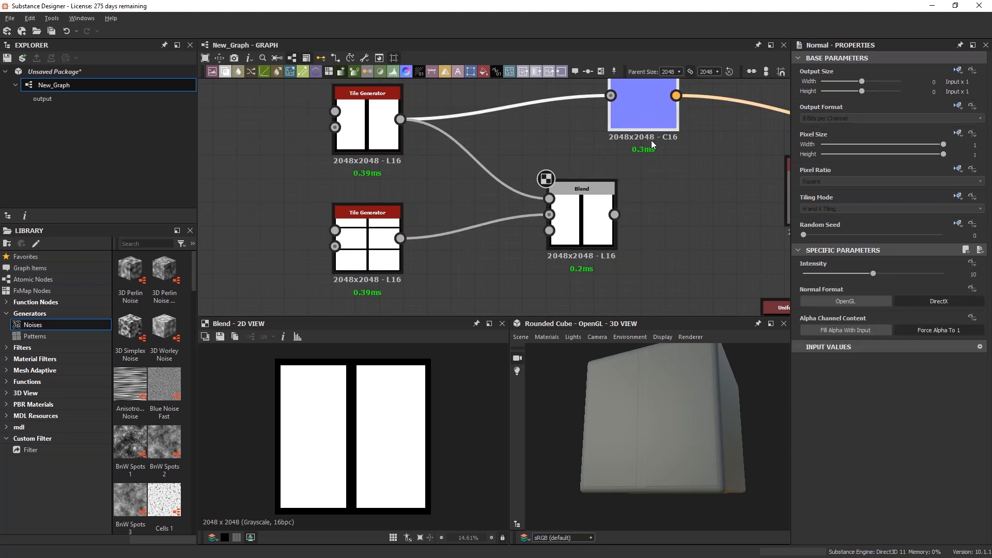
middle_drag(638, 111, 612, 146)
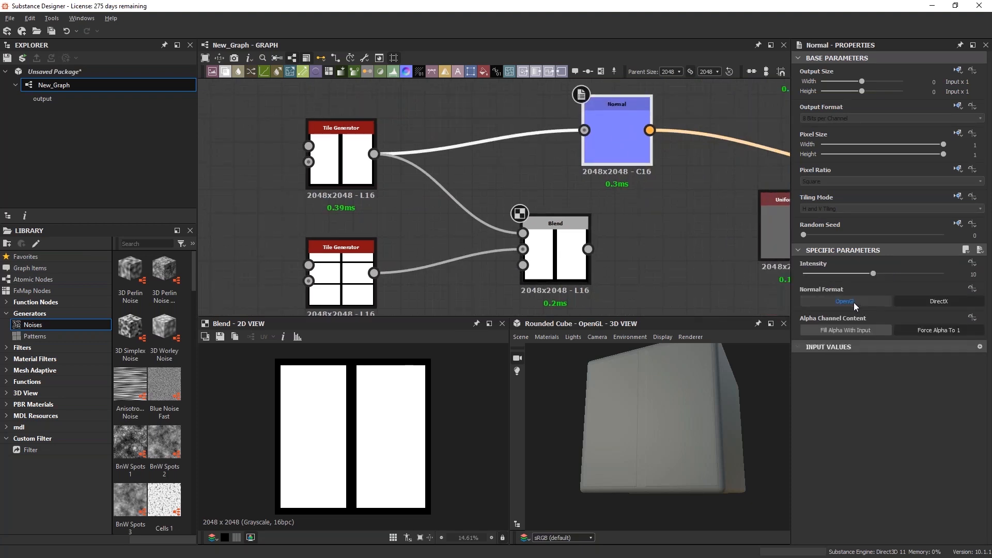
drag(554, 250, 579, 250)
drag(661, 448, 636, 429)
drag(590, 252, 575, 228)
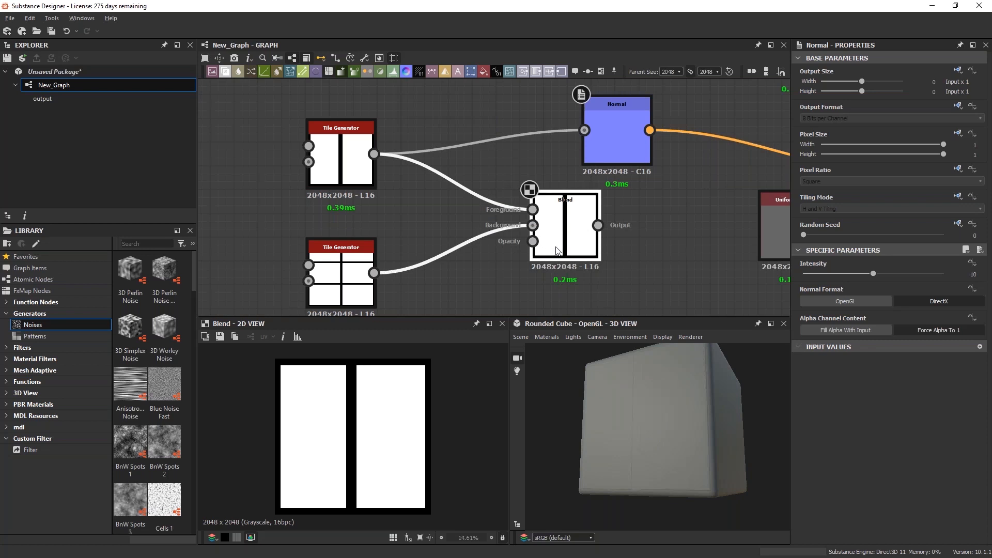
Set the Blend node's Opacity to 0.58 and its Blending Mode to Subtract
click(559, 230)
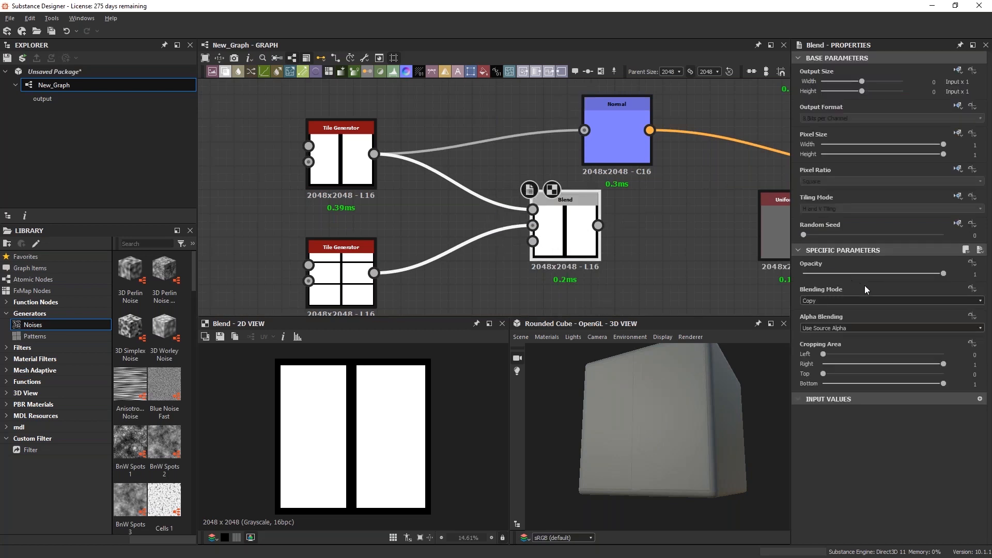
drag(944, 274, 893, 274)
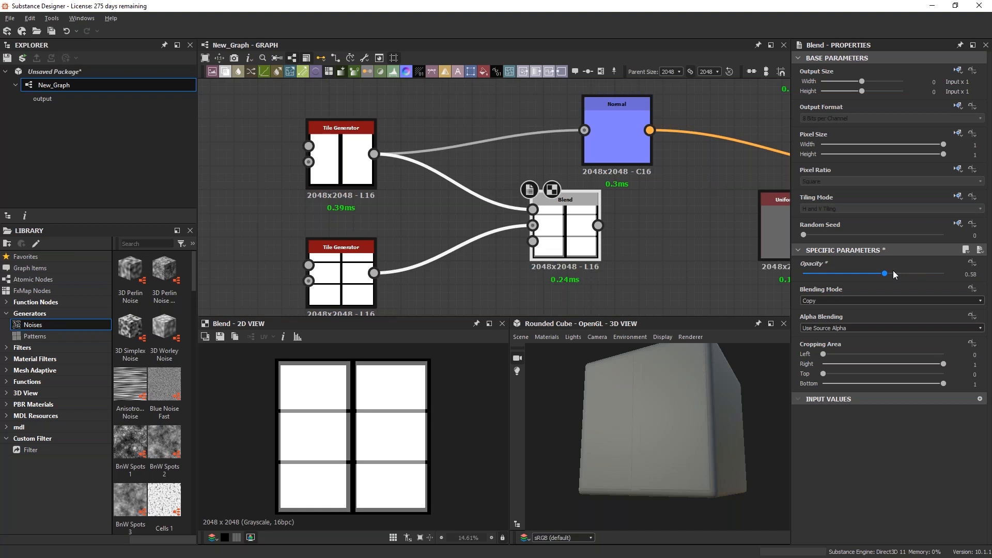
drag(892, 271, 892, 272)
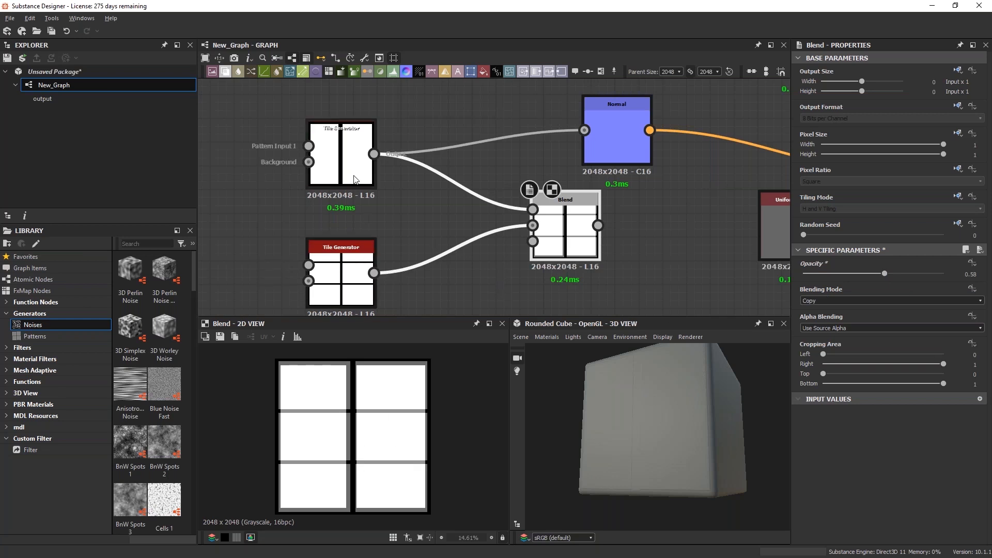
drag(571, 225, 585, 225)
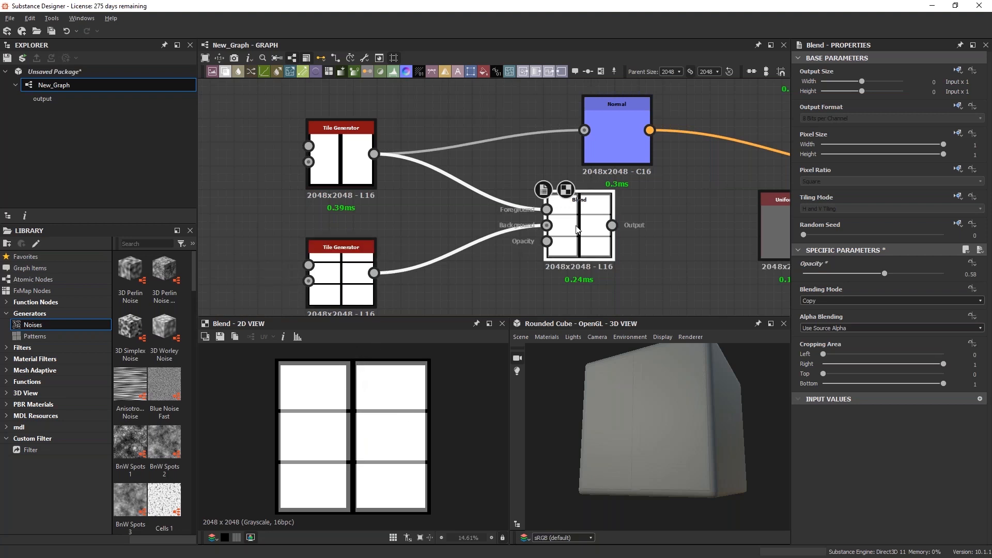
click(836, 301)
click(835, 322)
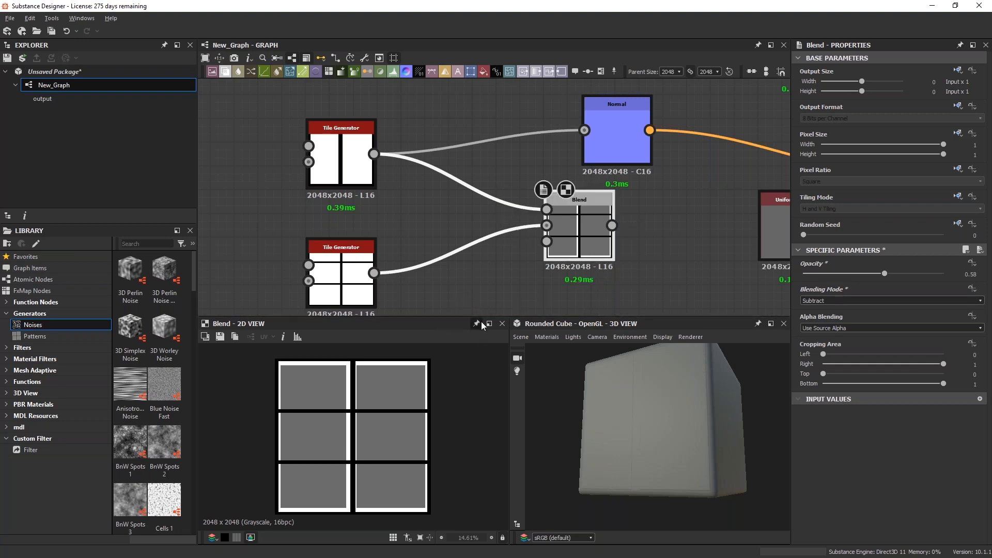
Move the first Tile Generator farther away from the Blend node to make room between them
drag(356, 165, 309, 166)
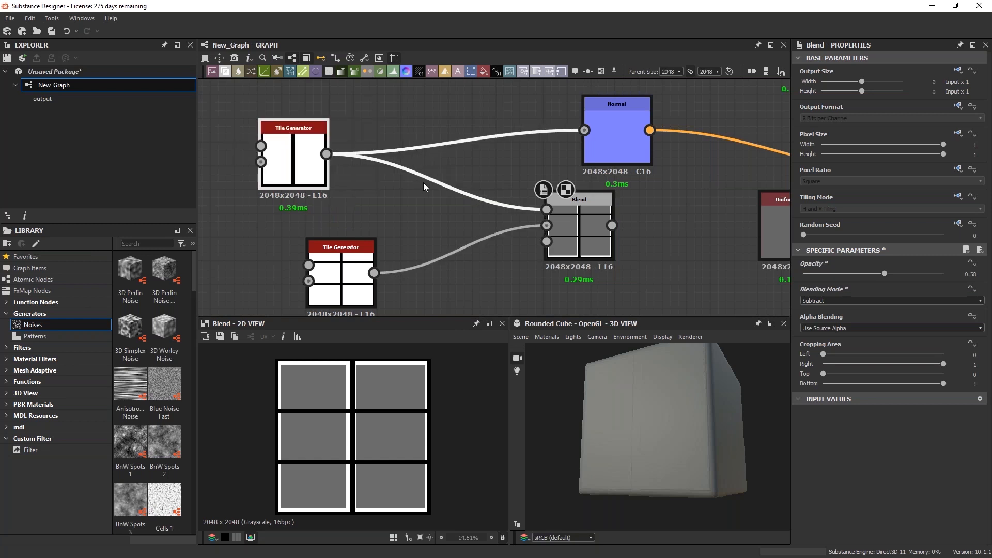
key(space)
text(invert)
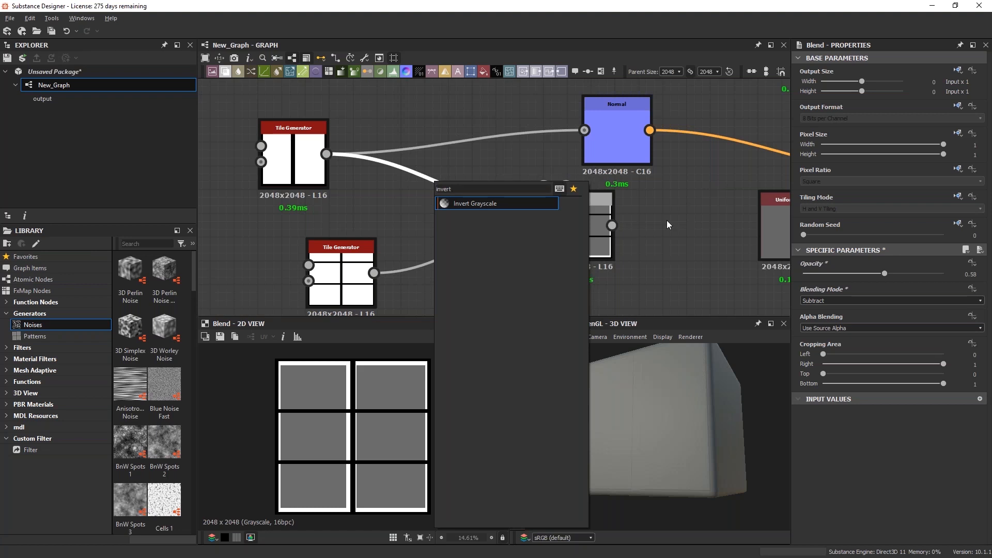
key(Escape)
Insert an Invert Grayscale node between the second Tile Generator and the Blend node, and preview the blend
drag(374, 273, 442, 256)
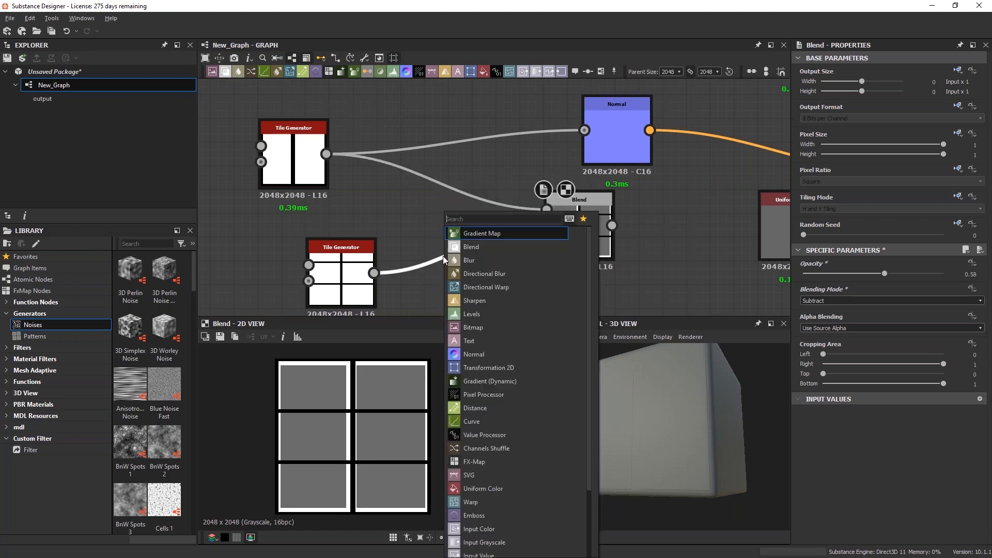
text(invert)
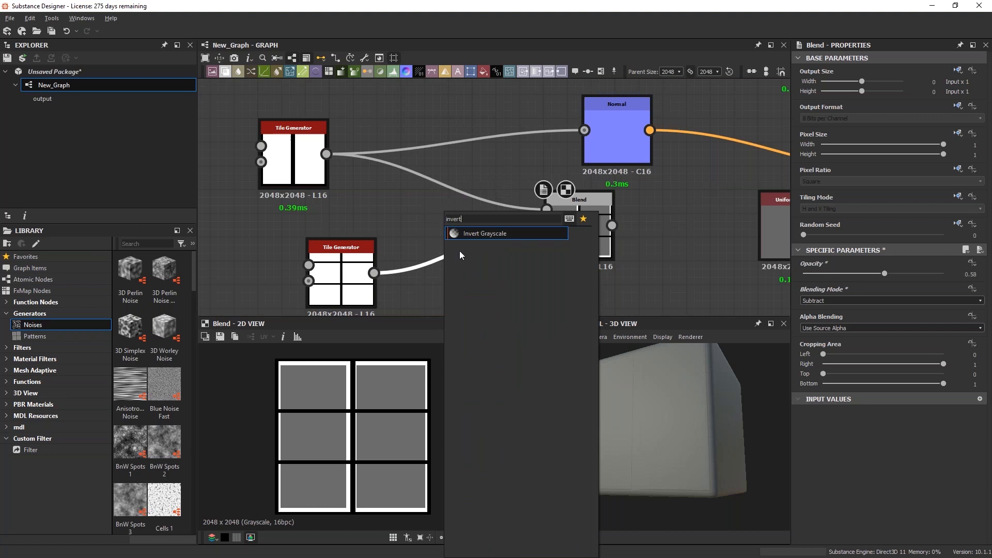
click(471, 234)
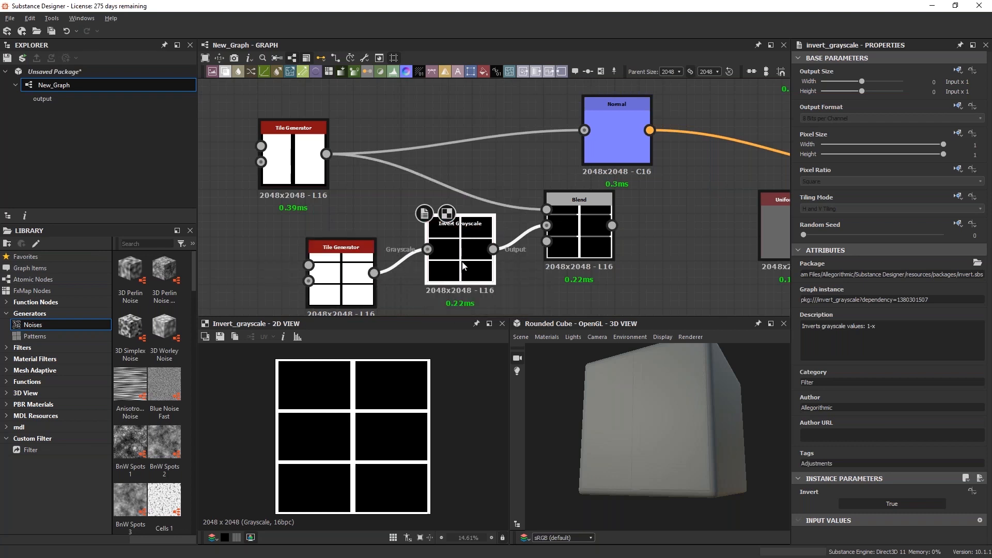
click(580, 222)
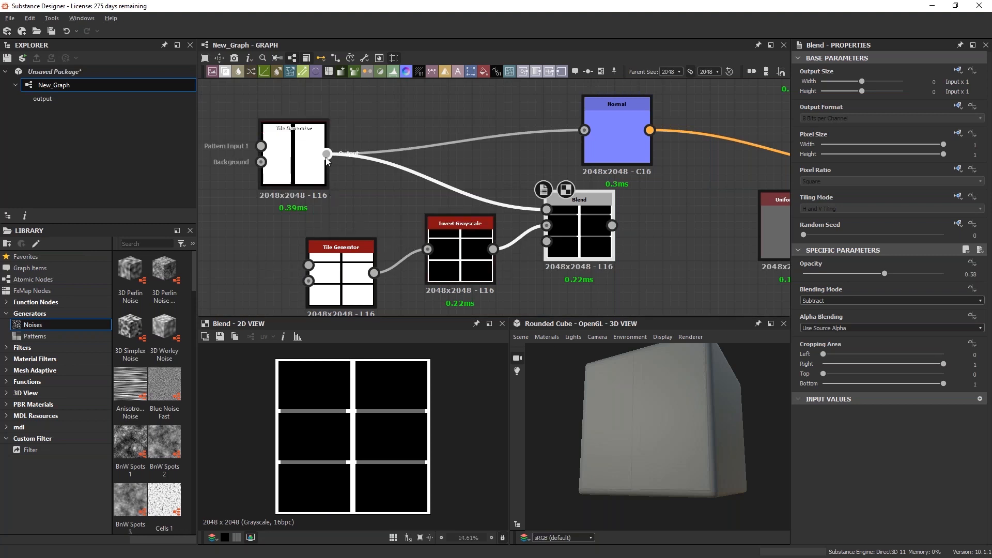
Set the first Tile Generator's Middle Size to 0.5 horizontally and 56 vertically
click(334, 187)
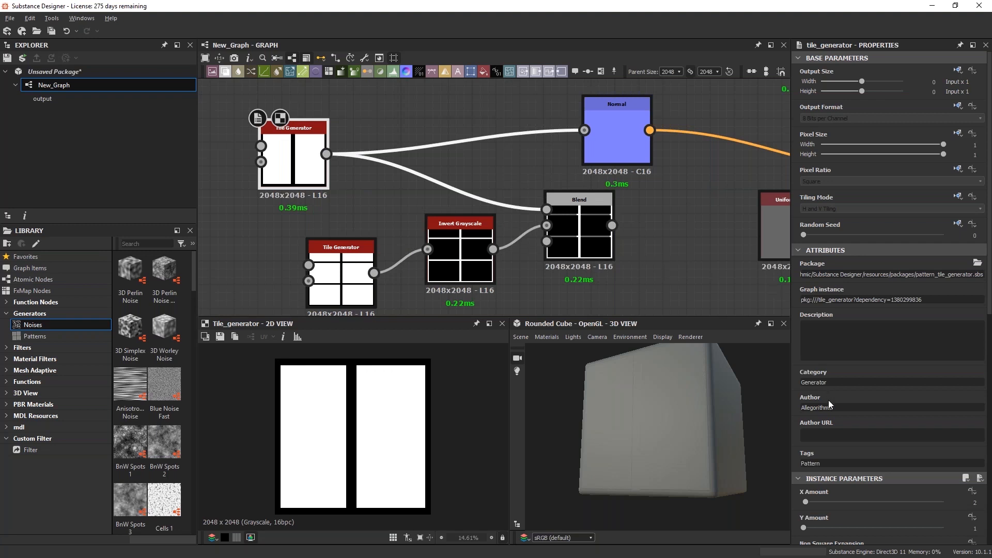
scroll(826, 396, down, 10)
scroll(809, 443, down, 1)
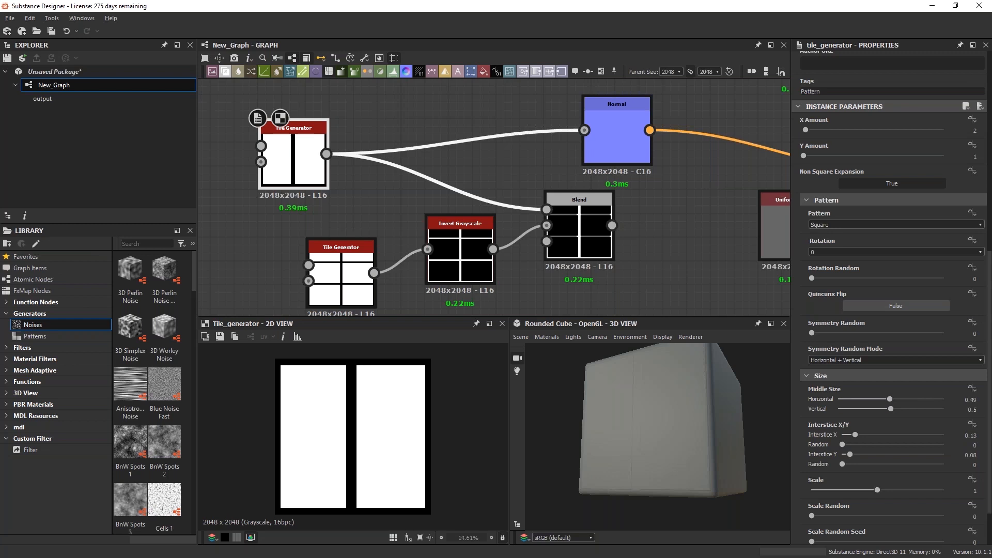
scroll(918, 405, down, 2)
click(971, 369)
key(BackSpace)
text(0.5)
click(974, 381)
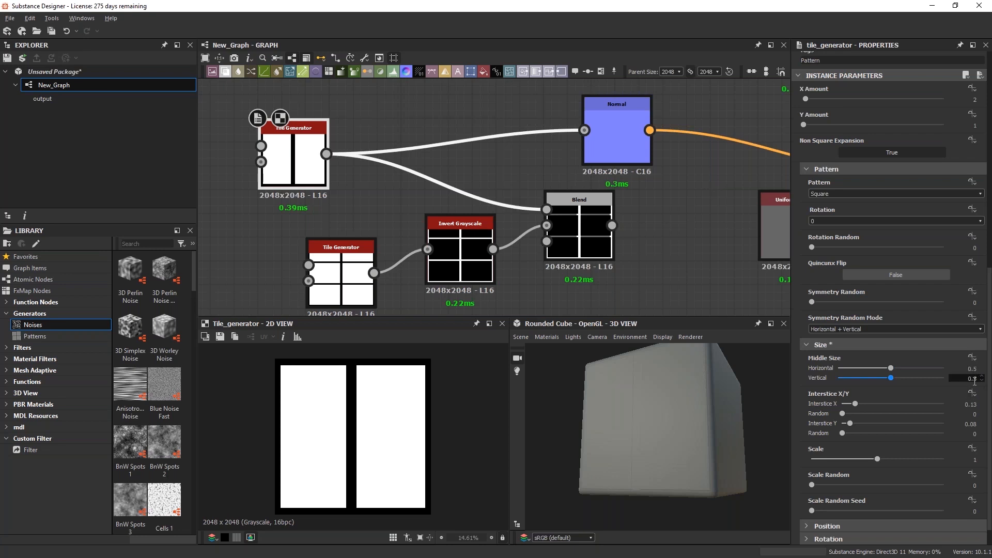
key(BackSpace)
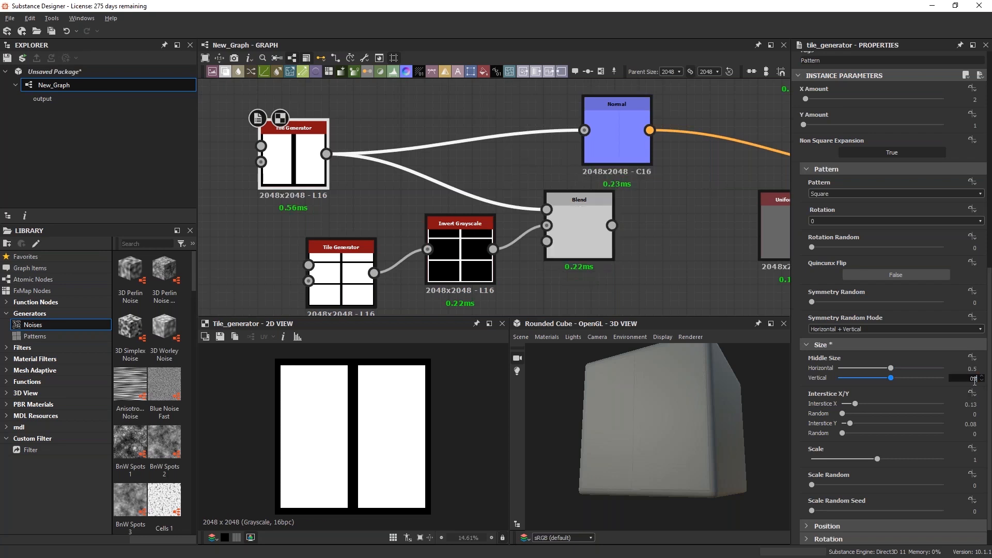
text(056)
key(Return)
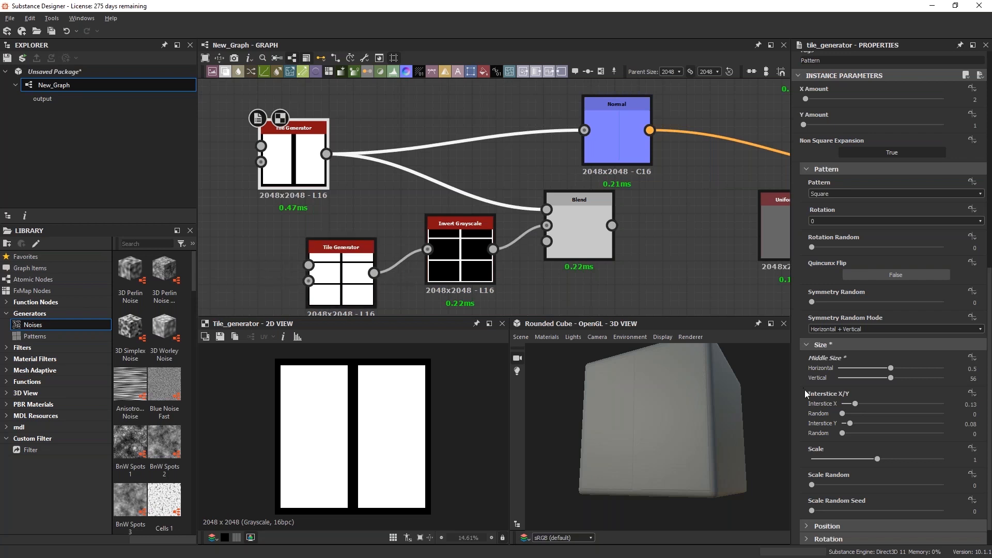
Set the first Tile Generator's Interstice X to 0.12 and Interstice Y to 0
scroll(805, 404, down, 1)
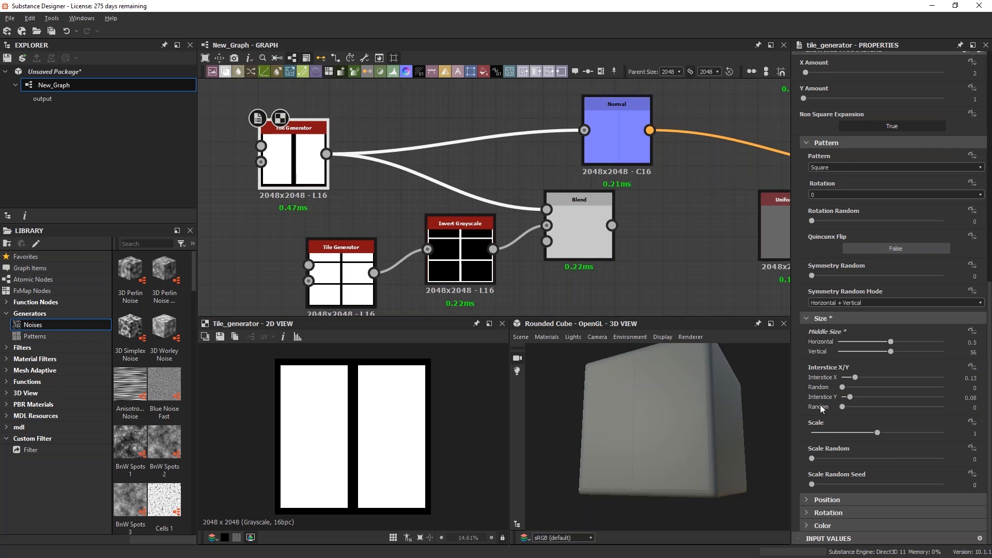
click(973, 378)
text(0.12)
key(Return)
click(973, 397)
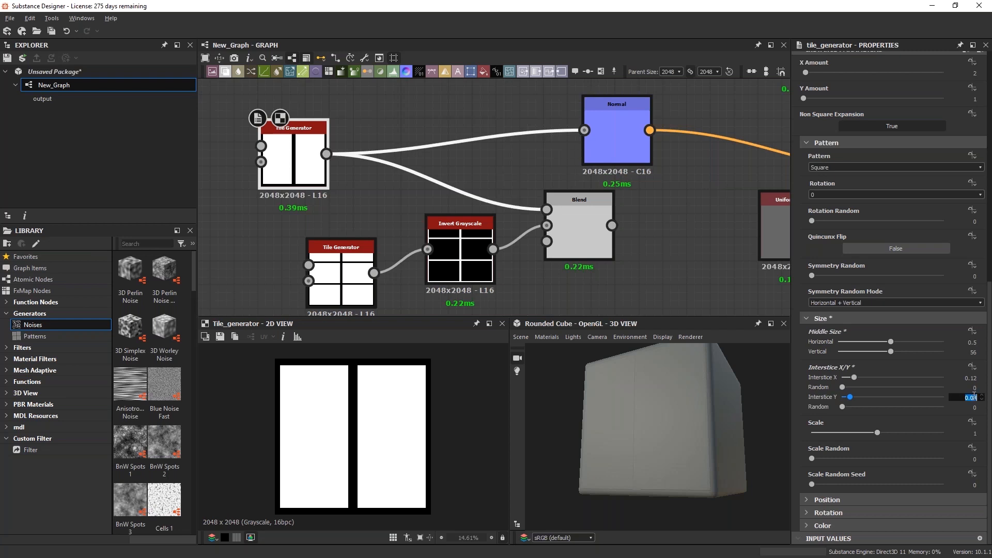
key(BackSpace)
text(0)
key(Return)
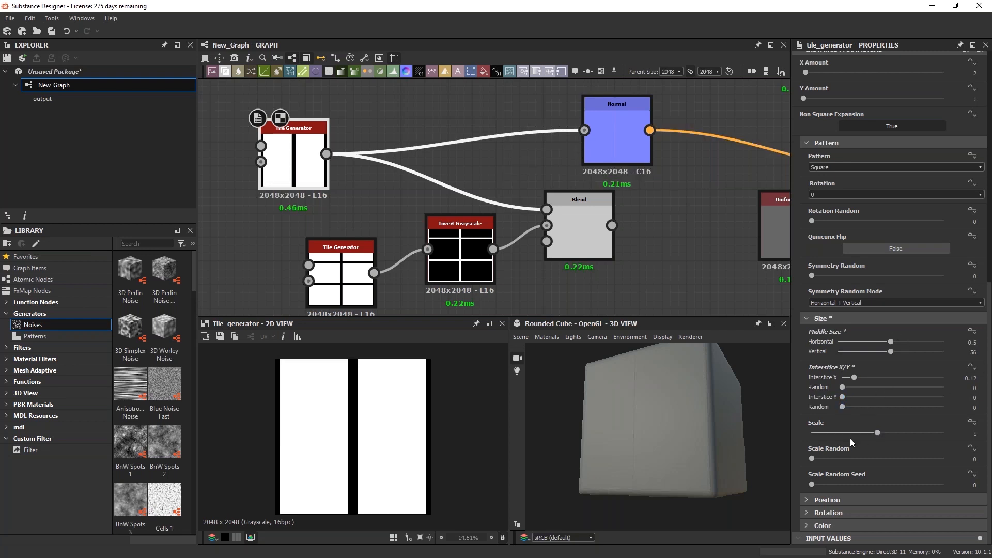
Set the first Tile Generator's Scale to 0.94 and preview the Blend node's output
click(980, 432)
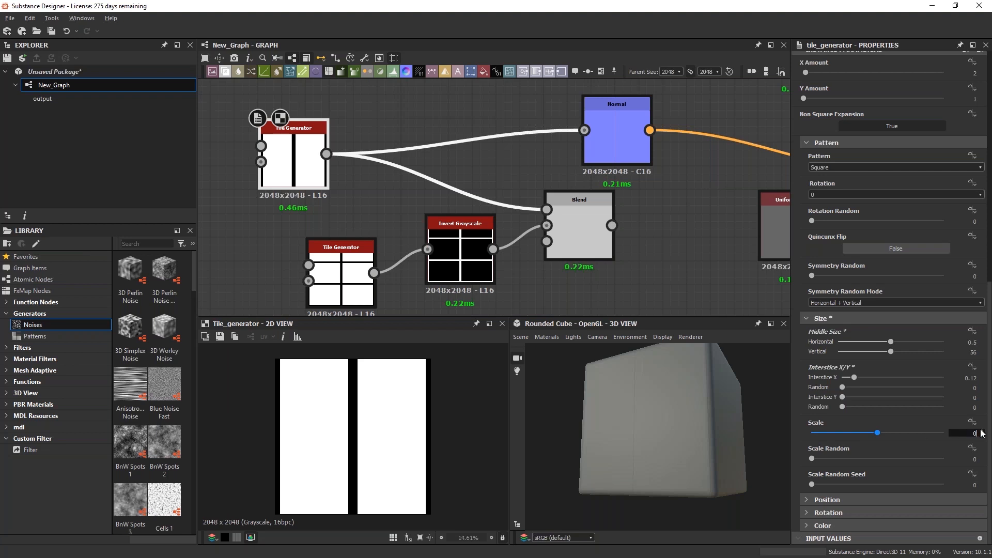
text(0.94)
key(Return)
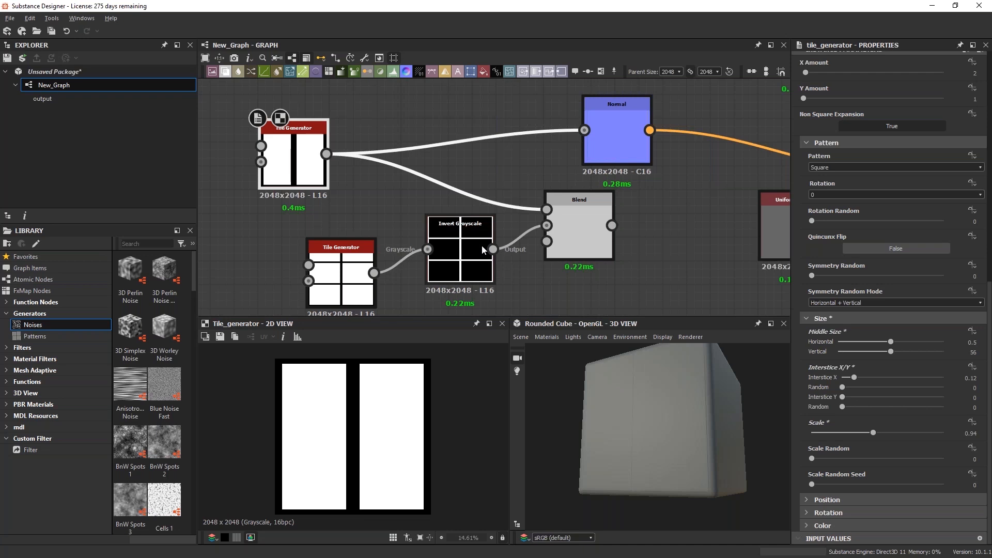
click(469, 246)
double_click(575, 238)
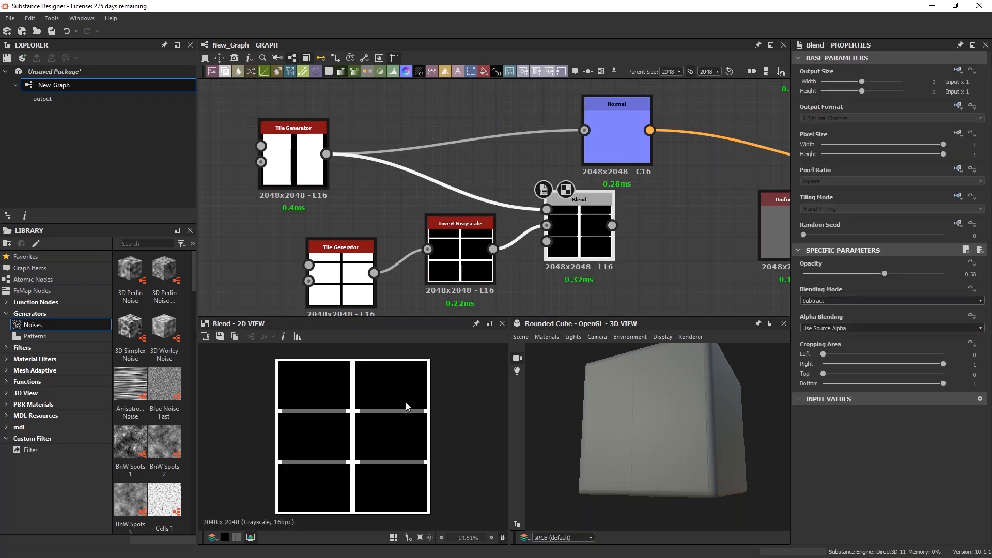
Open the second Tile Generator's vertical Middle Size value for editing
click(355, 280)
double_click(356, 280)
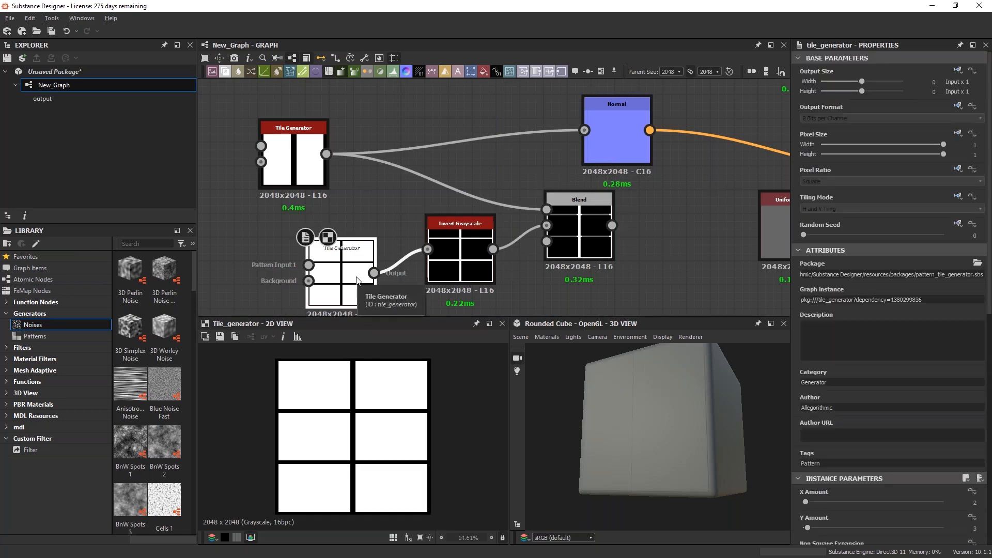
scroll(867, 401, down, 7)
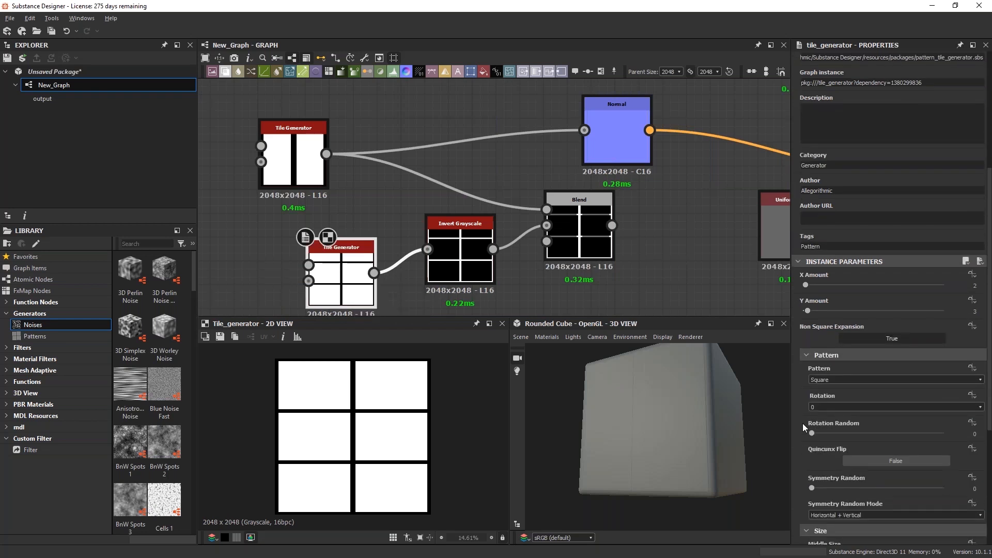
scroll(802, 423, down, 1)
scroll(802, 419, down, 3)
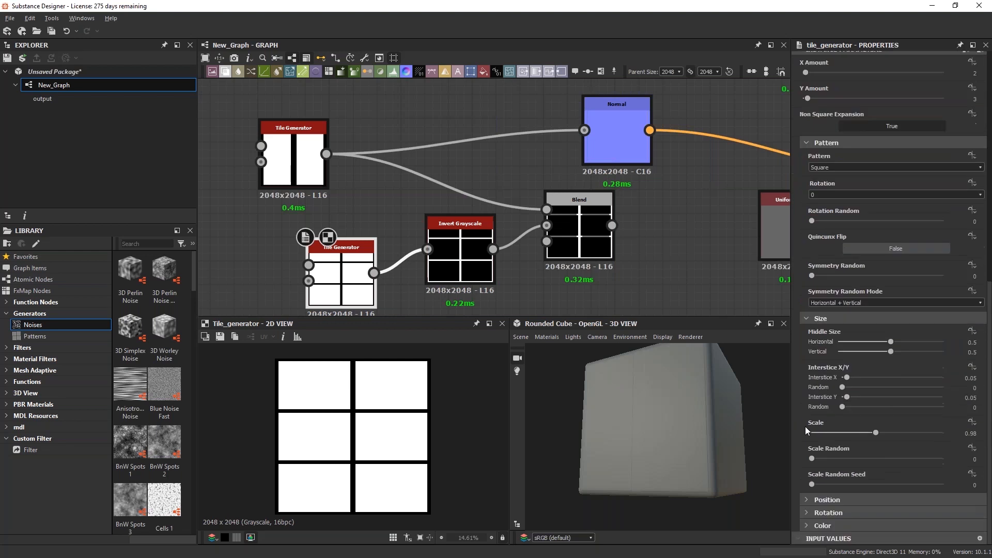
click(977, 353)
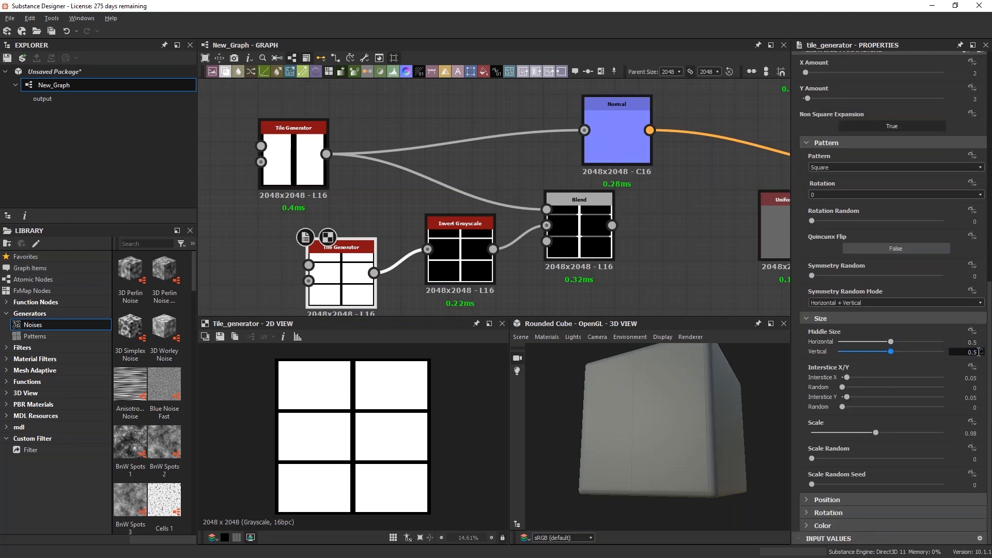
Set the lower Tile Generator's vertical Middle Size to 0.56 and its Scale to 0.88, previewing the Blend node's output
text(6)
key(Return)
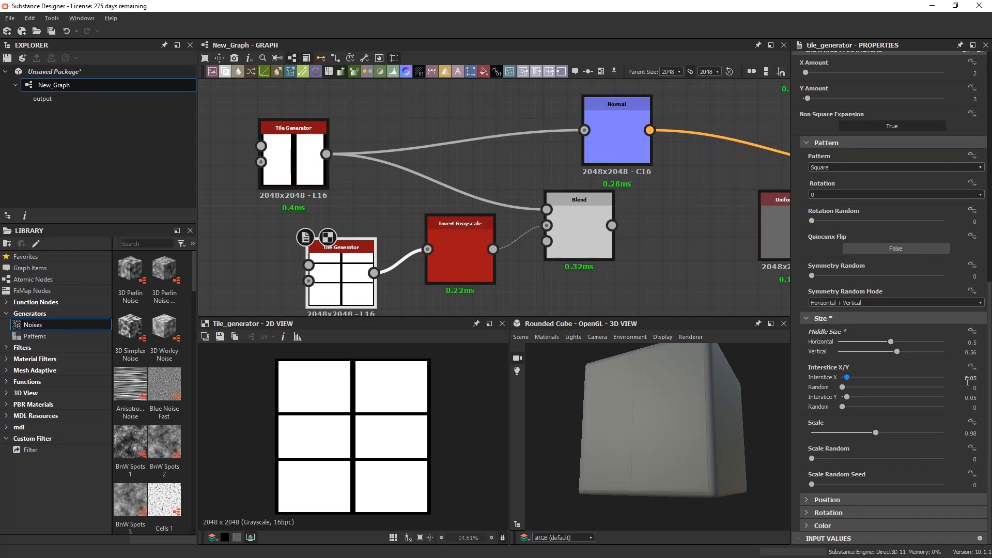
double_click(974, 433)
text(0.0)
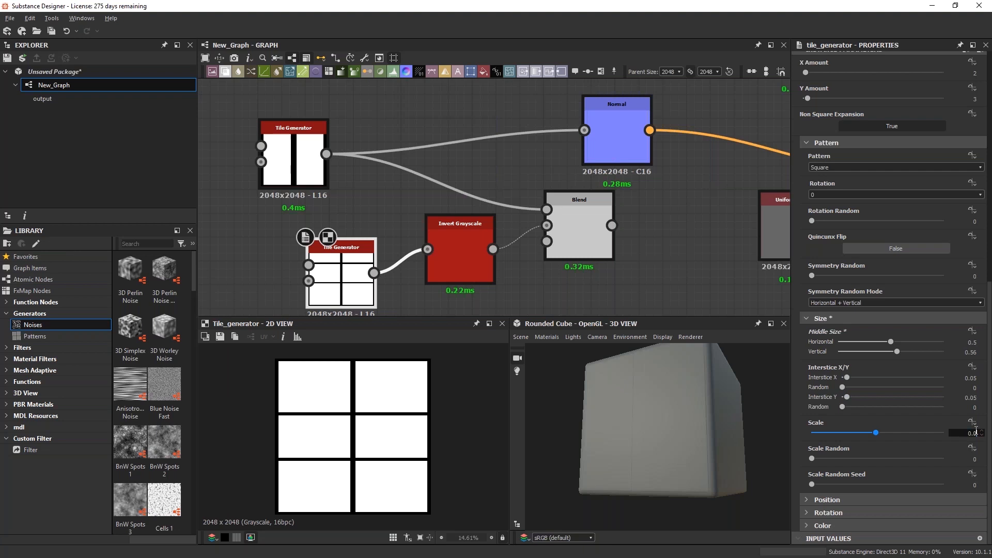
key(BackSpace)
text(88)
key(Return)
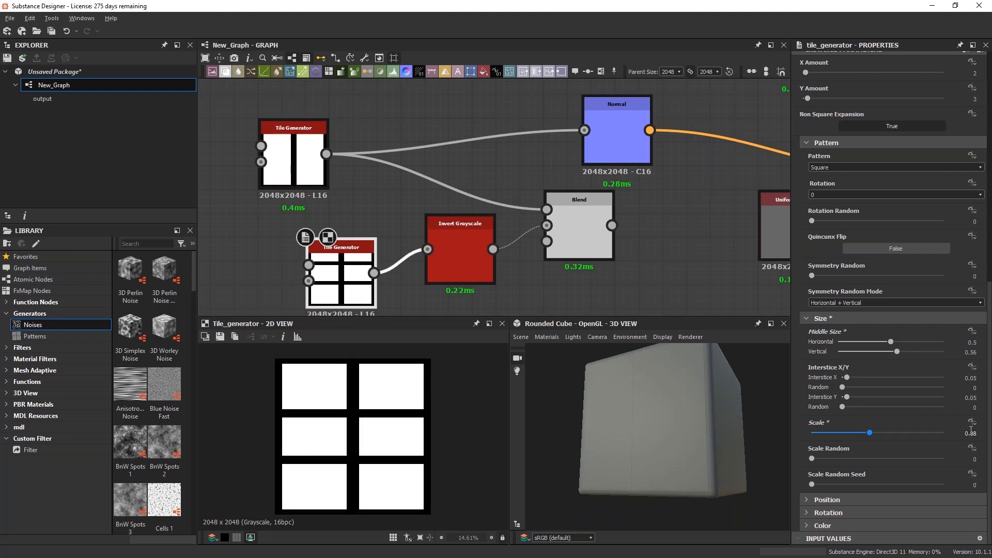
double_click(558, 234)
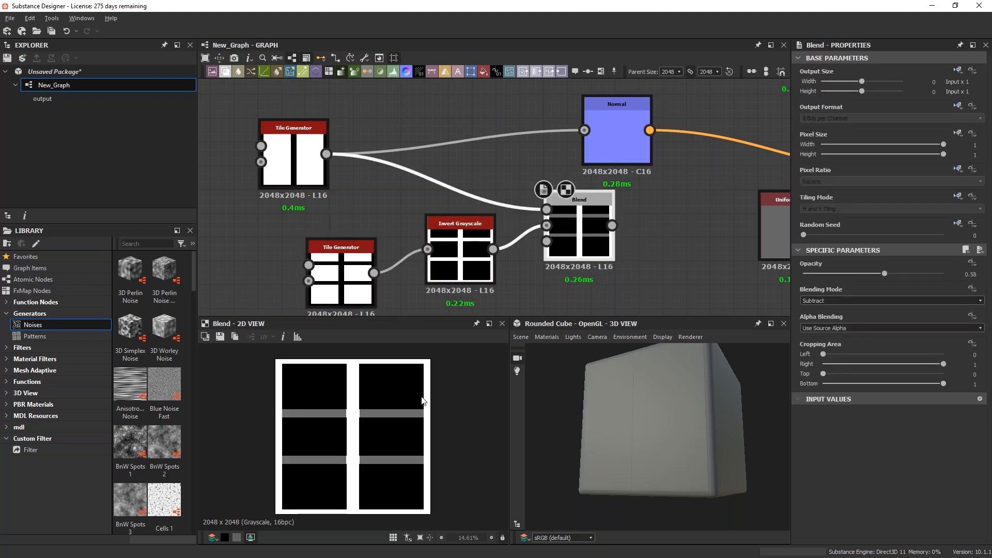
Line up the lower Tile Generator and Invert Grayscale nodes beneath the upper Tile Generator, with the Blend node beside them
drag(460, 268, 435, 288)
drag(348, 270, 301, 271)
drag(428, 271, 383, 274)
drag(550, 259, 575, 258)
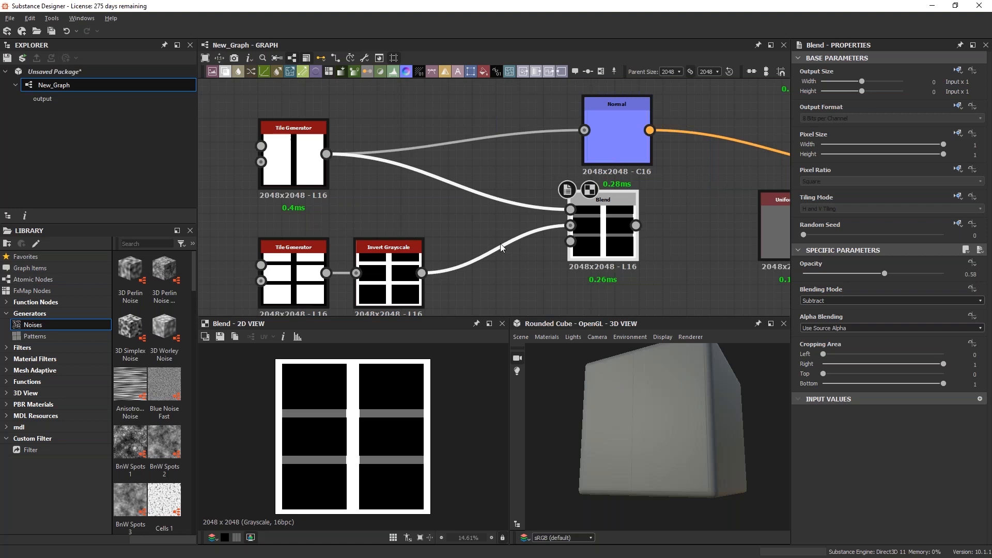
drag(236, 221, 305, 275)
click(525, 272)
drag(590, 234, 432, 240)
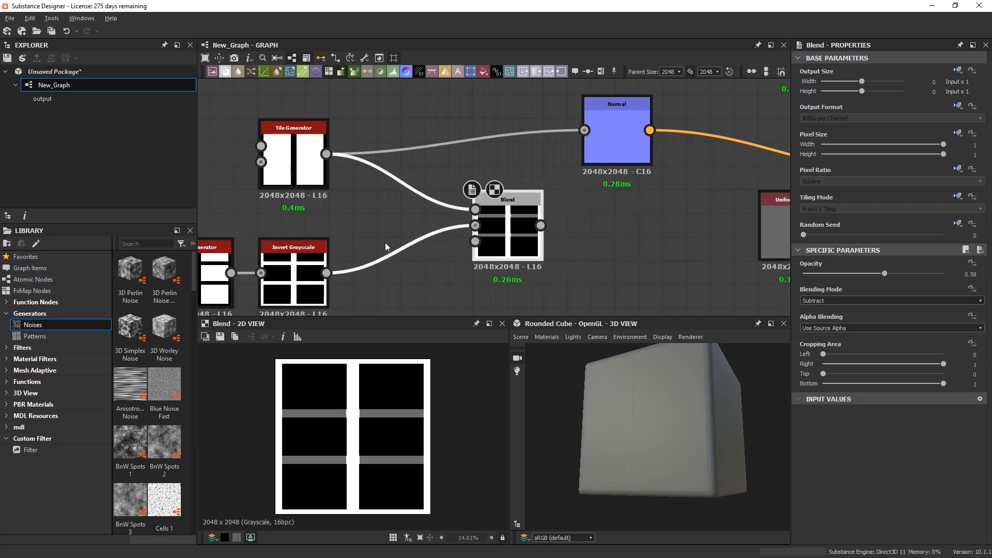
middle_drag(340, 216, 434, 209)
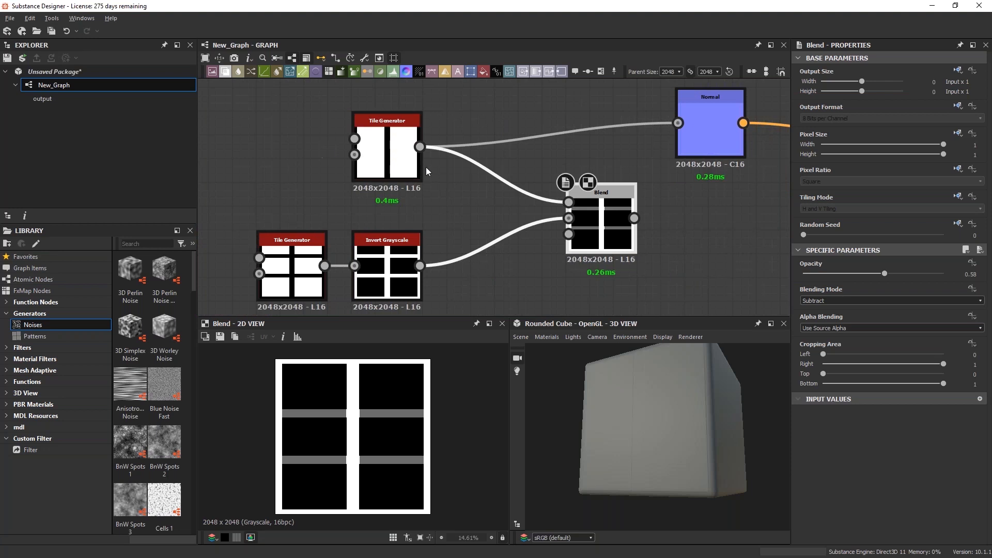
Move the Blend node and the upper Tile Generator further apart to make room between them
click(402, 171)
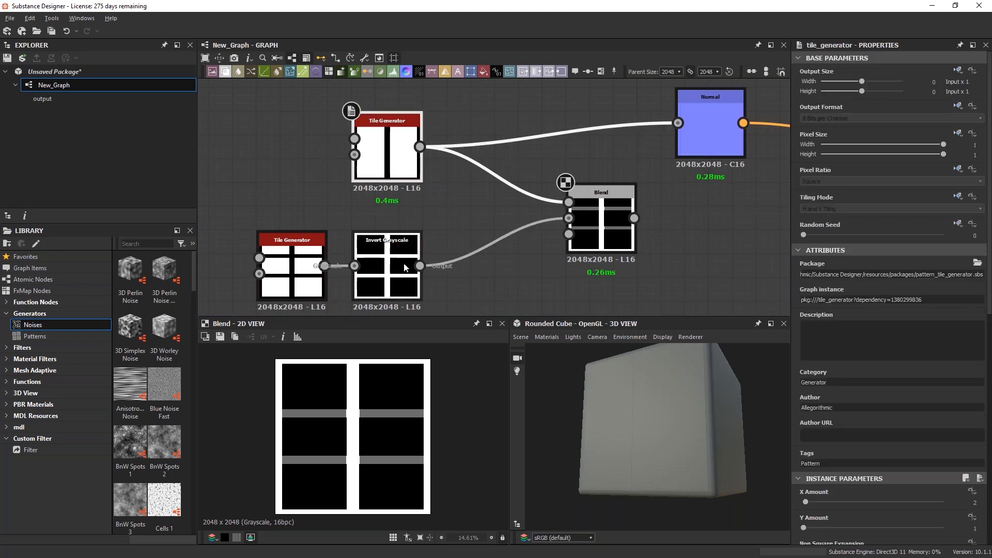
drag(568, 220, 593, 221)
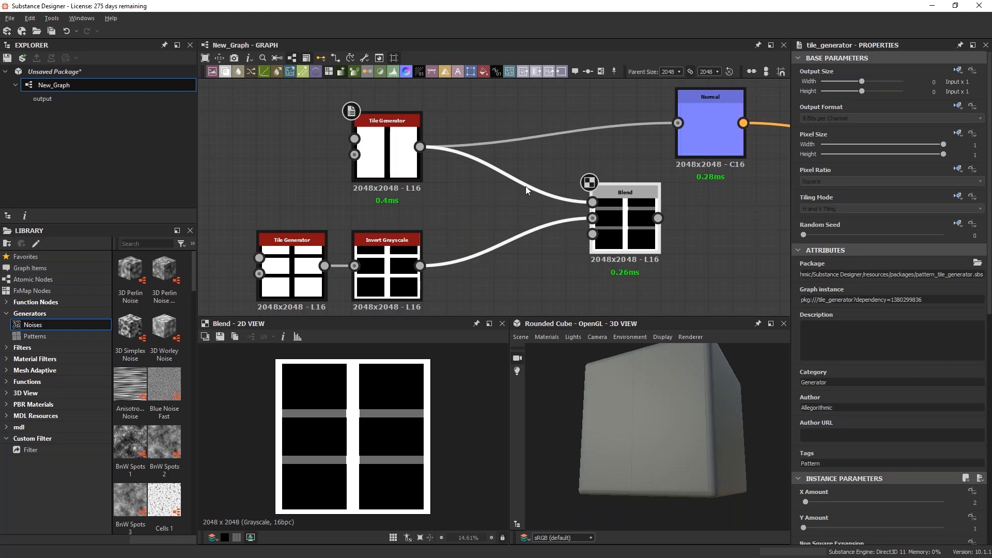
click(625, 211)
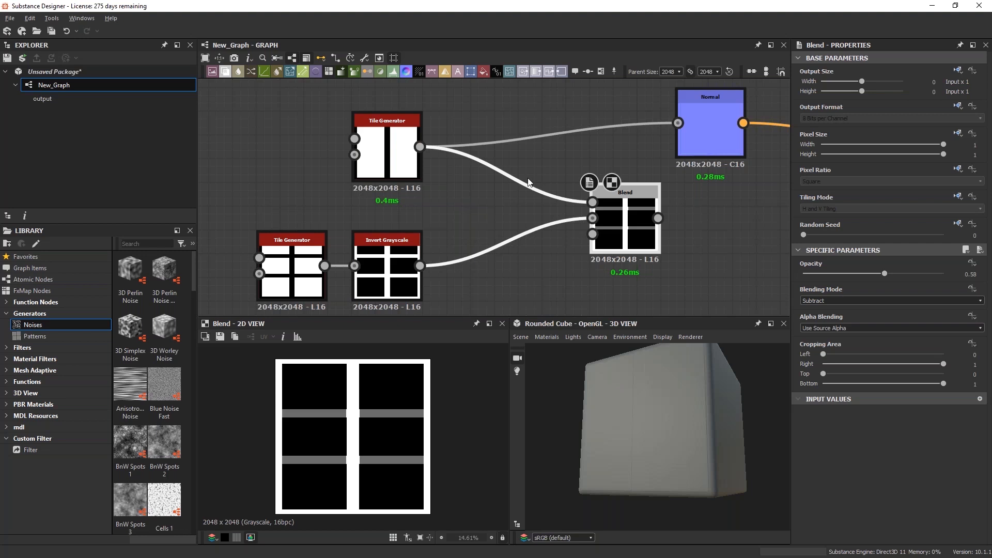
drag(391, 161, 373, 165)
Insert a Bevel node on the link between the upper Tile Generator and the Blend, and space the nodes out
click(481, 169)
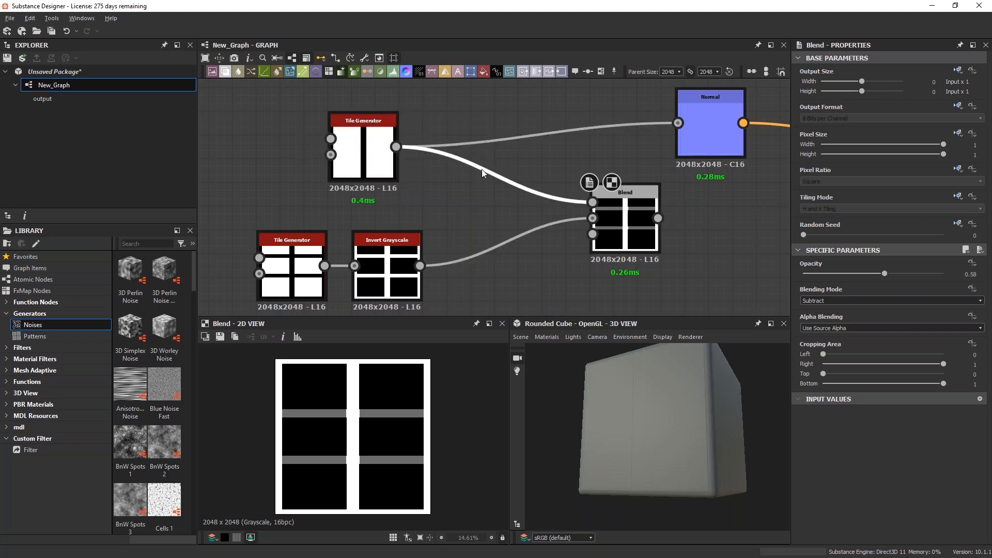
key(space)
text(bevel)
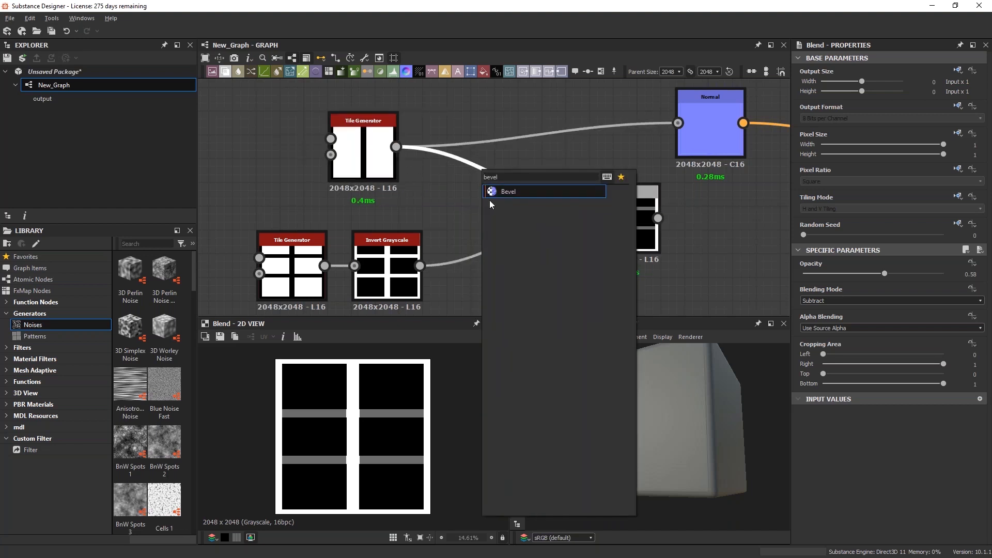
click(494, 194)
drag(493, 191, 496, 176)
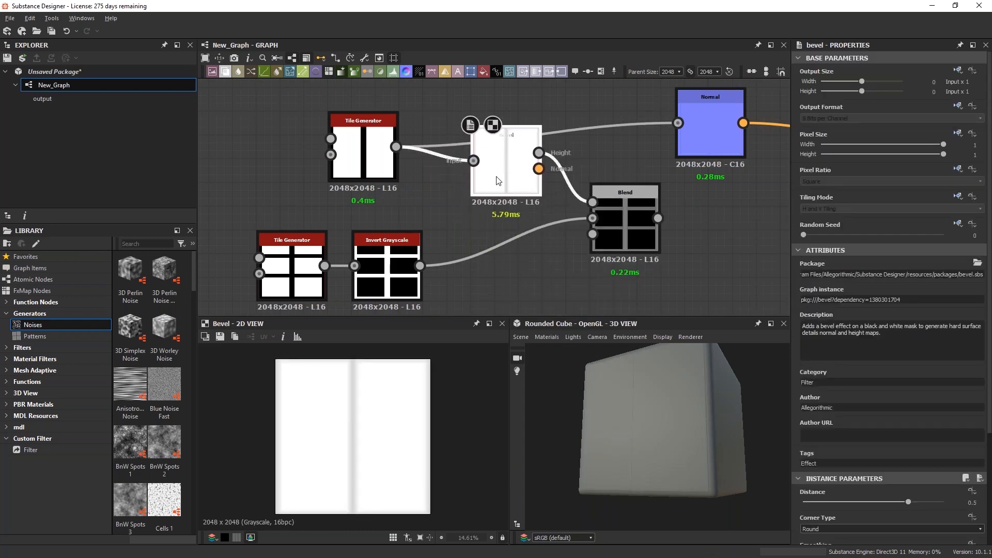
drag(624, 203, 672, 203)
click(514, 177)
drag(515, 179, 515, 199)
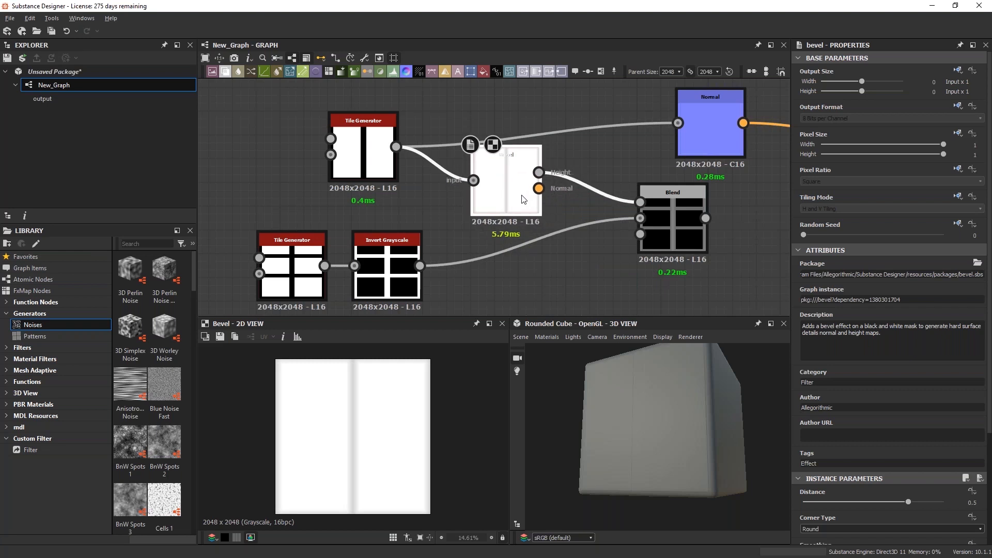
click(537, 200)
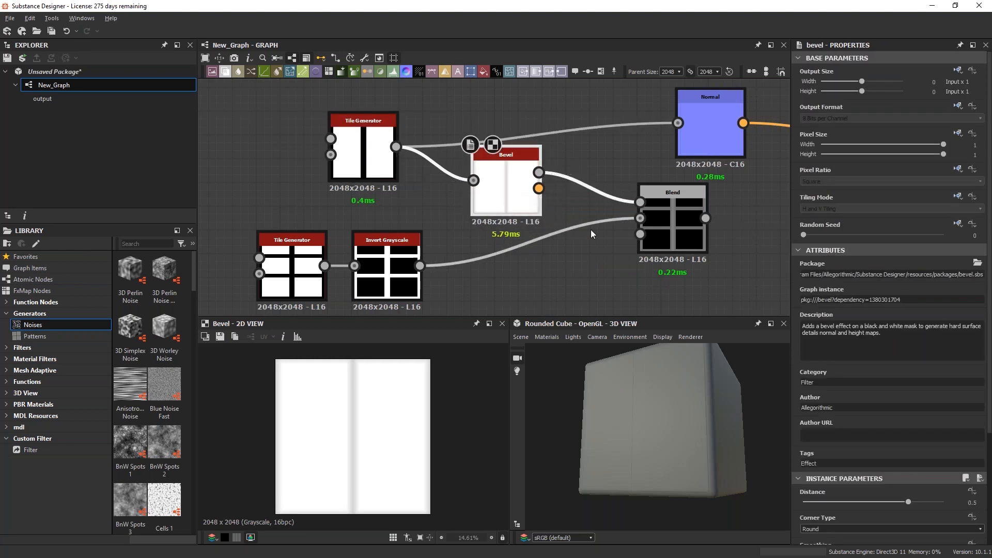
Set the Distance of the upper Bevel node to 0.02
scroll(864, 413, down, 5)
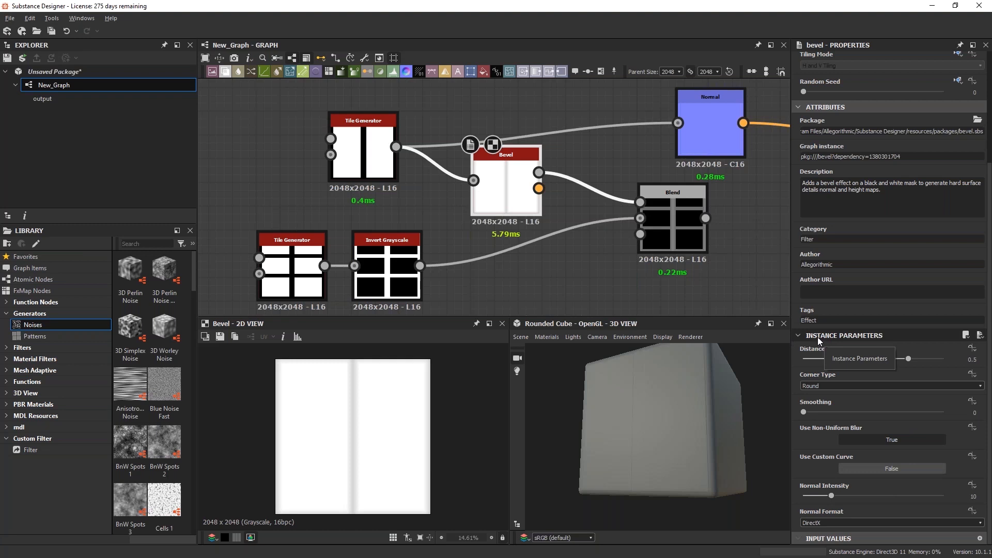
drag(907, 359, 875, 360)
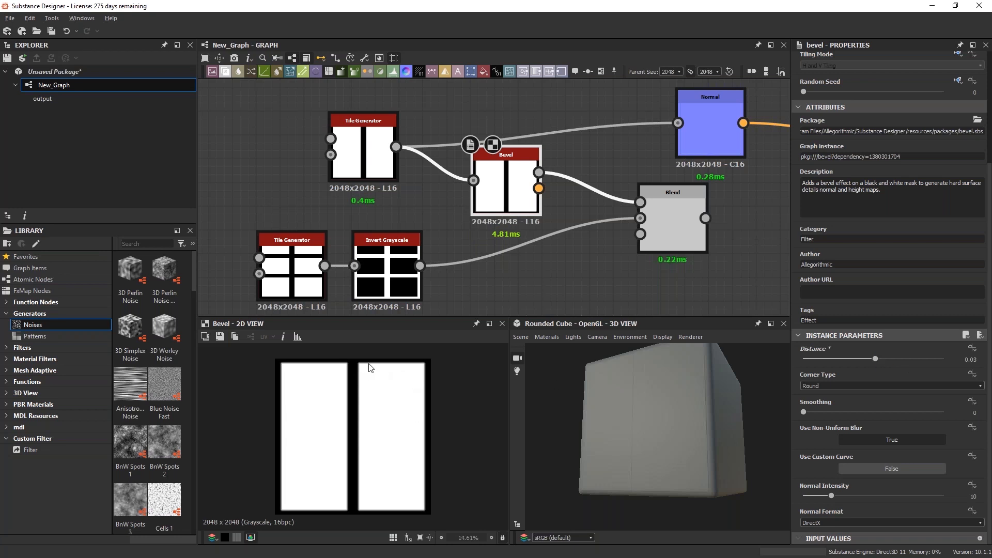
double_click(975, 360)
text(0.021)
key(Return)
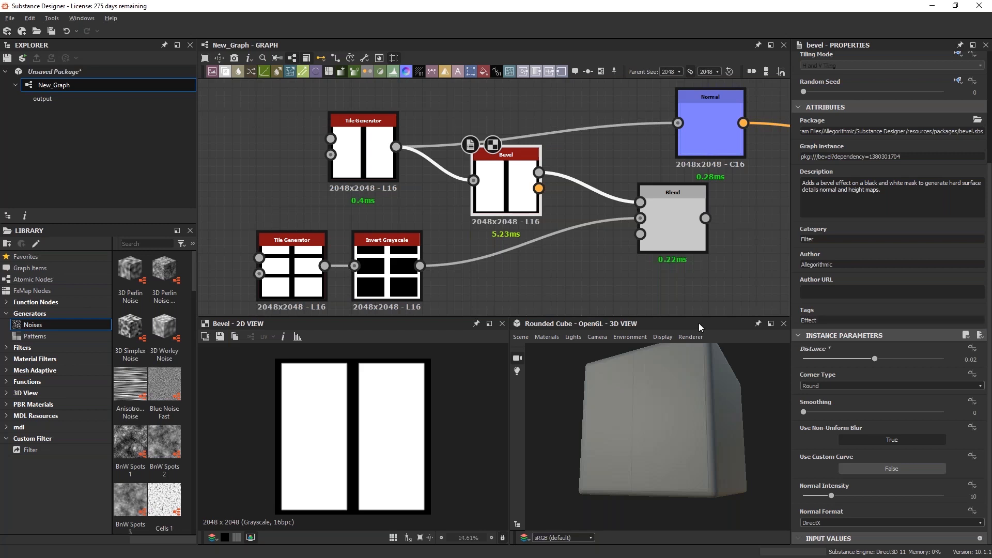
Add a second Bevel node between the Invert Grayscale node and the Blend node
drag(419, 266, 492, 255)
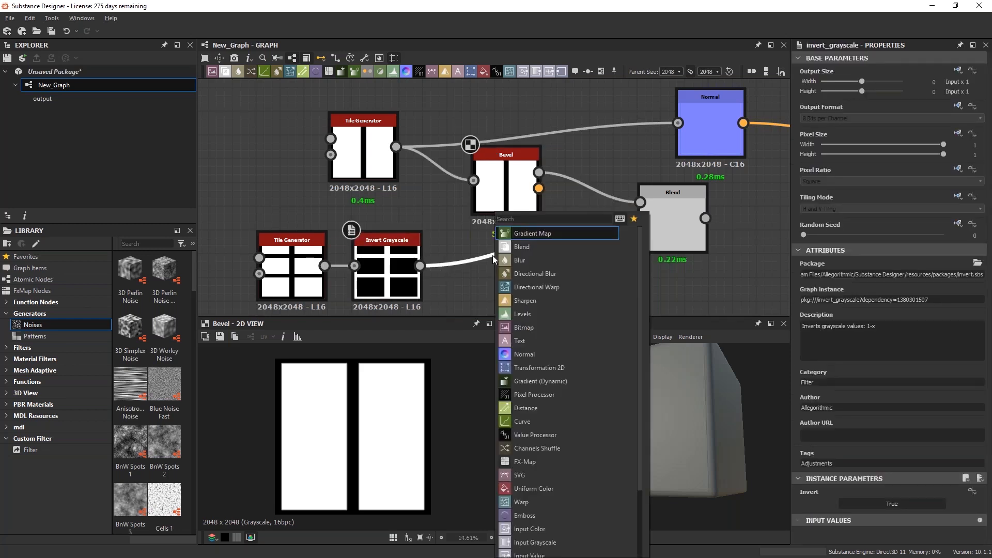
text(bevel)
click(519, 233)
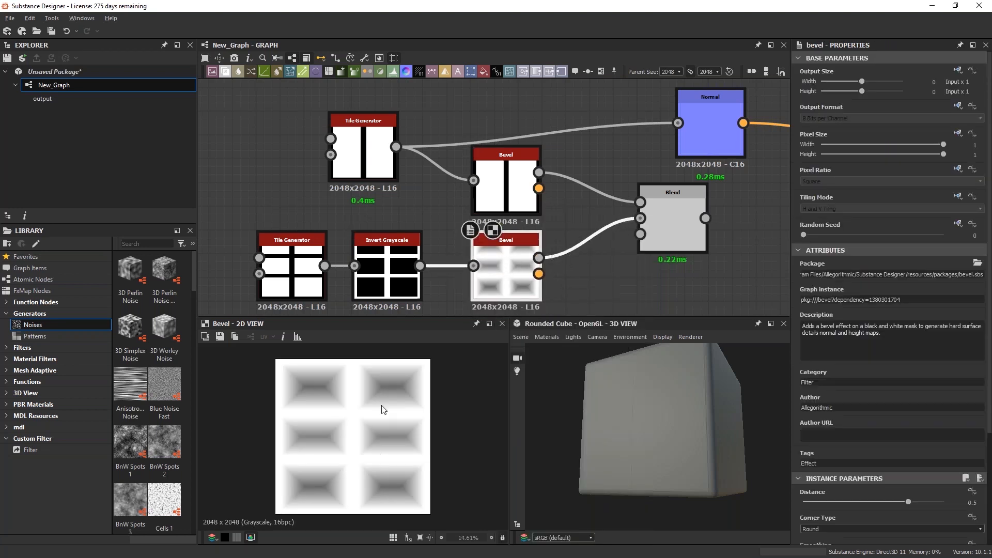
Set the Distance of the lower Bevel node to 0.03
scroll(901, 525, down, 1)
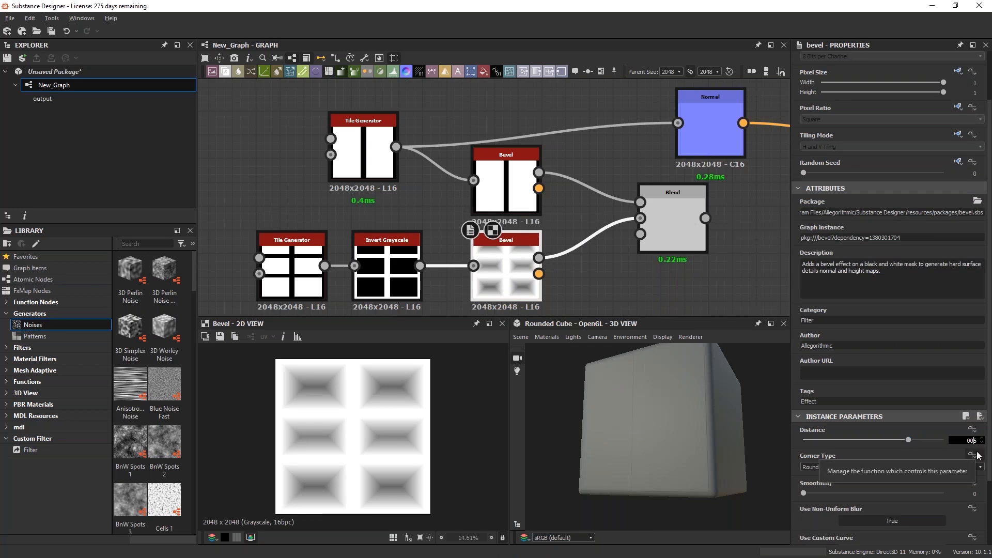
key(BackSpace)
key(BackSpace)
key(BackSpace)
text(0.03)
key(Return)
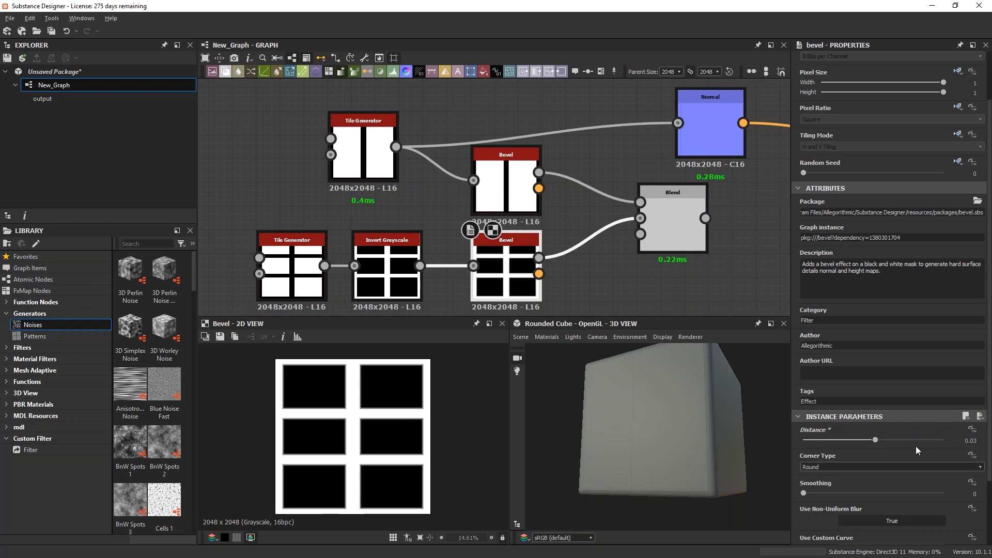
Compare the groove edges of the lower Bevel output with the Invert Grayscale output up close in the 2D preview
scroll(398, 443, up, 6)
scroll(380, 424, up, 1)
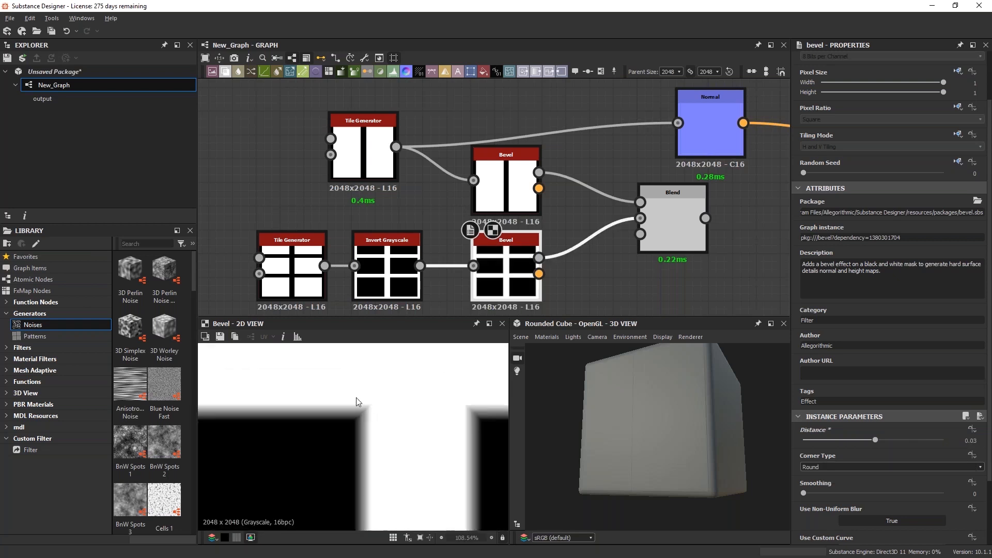
scroll(353, 430, down, 3)
scroll(352, 433, up, 1)
double_click(360, 296)
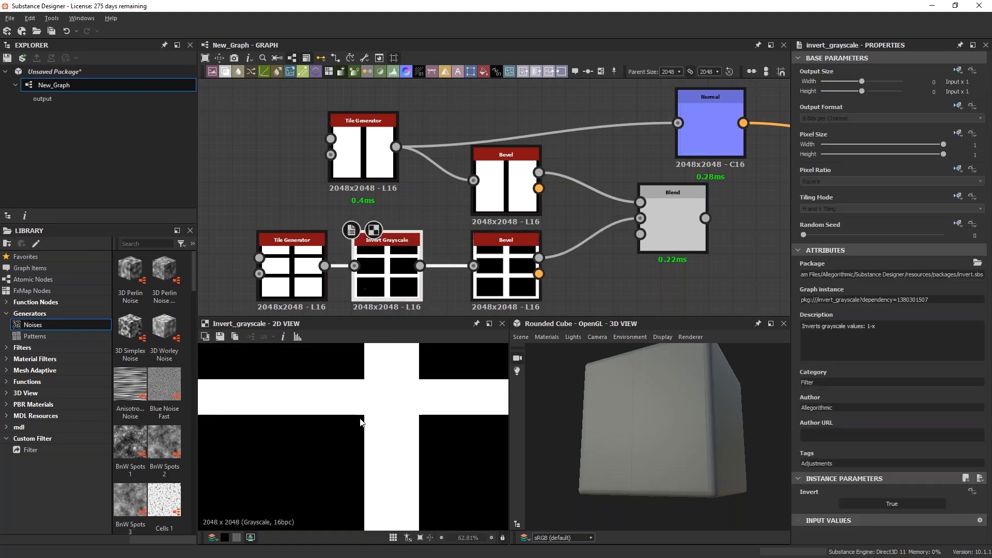
double_click(492, 295)
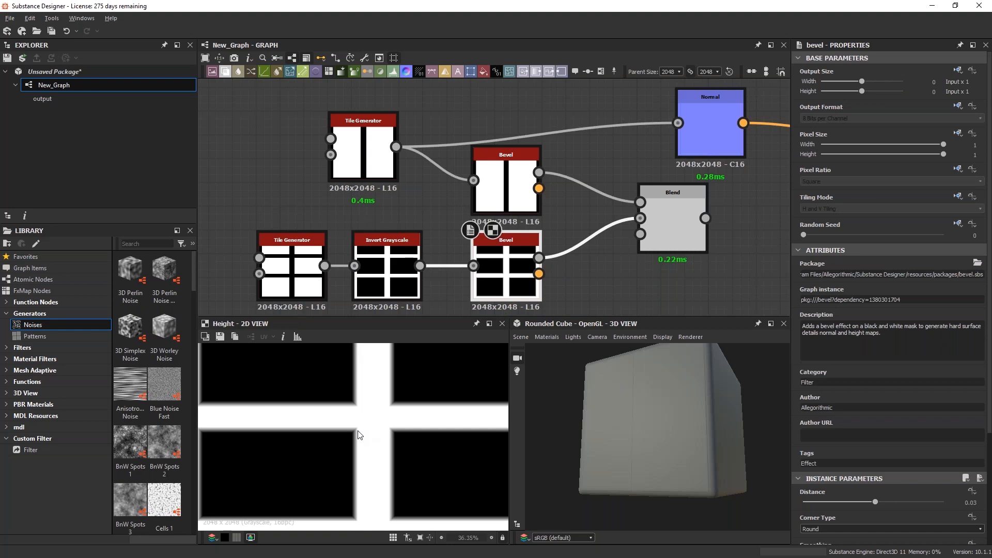
scroll(342, 440, down, 8)
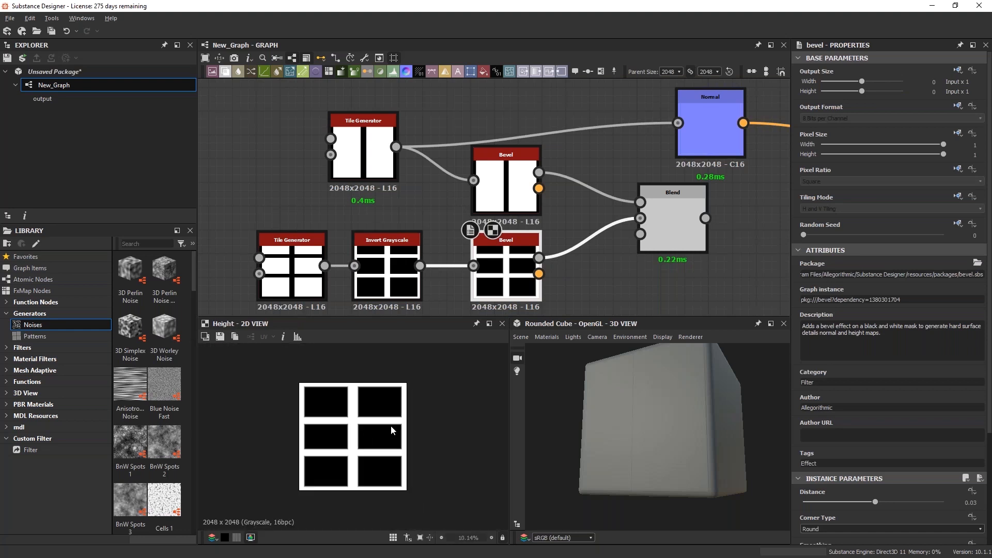
Move the Normal node further from the Blend node and feed the Blend output into its input
double_click(672, 227)
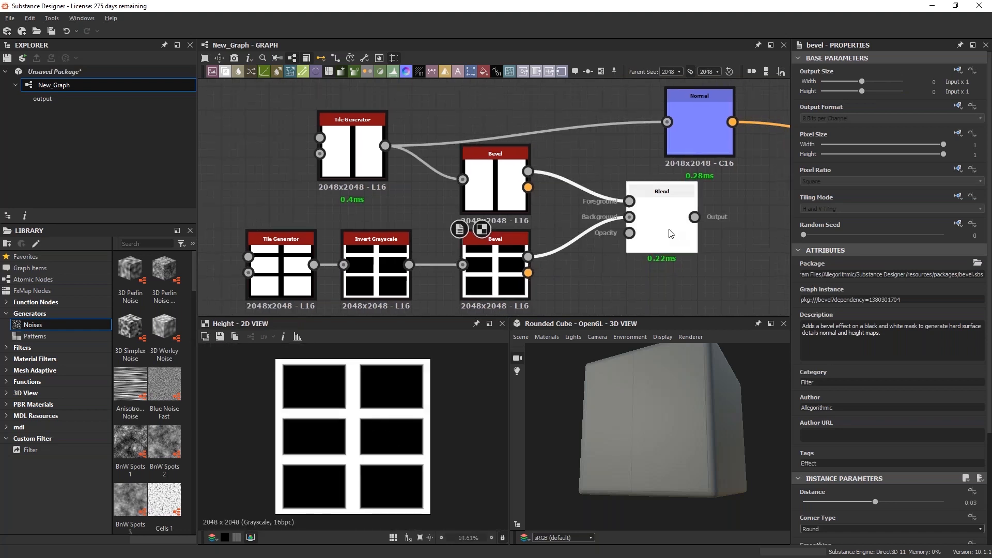
middle_drag(594, 250, 517, 274)
drag(625, 167, 707, 168)
drag(617, 242, 670, 147)
click(674, 163)
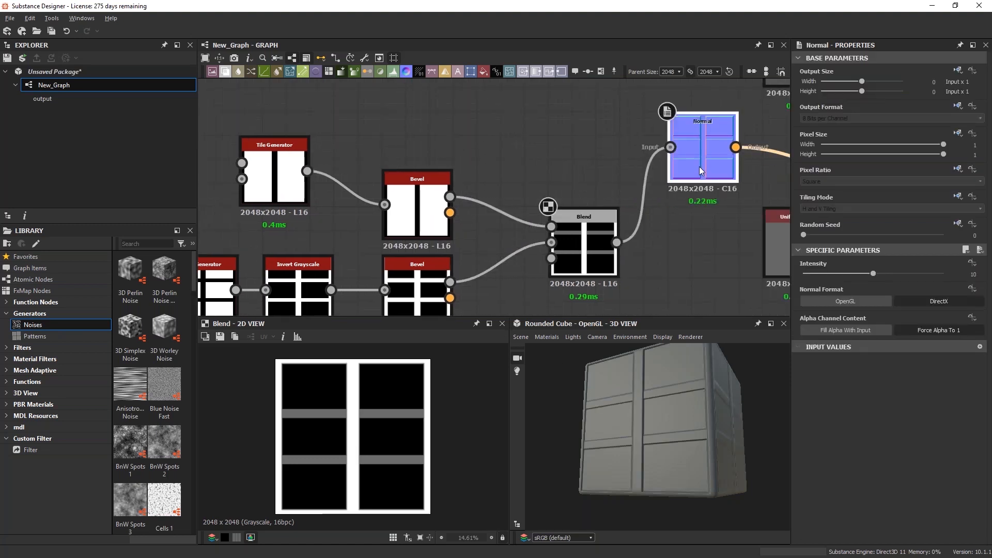
Examine the beveled panel lines on the rounded cube in the 3D preview from several angles and distances
drag(656, 408, 564, 371)
scroll(611, 419, up, 4)
scroll(609, 420, down, 1)
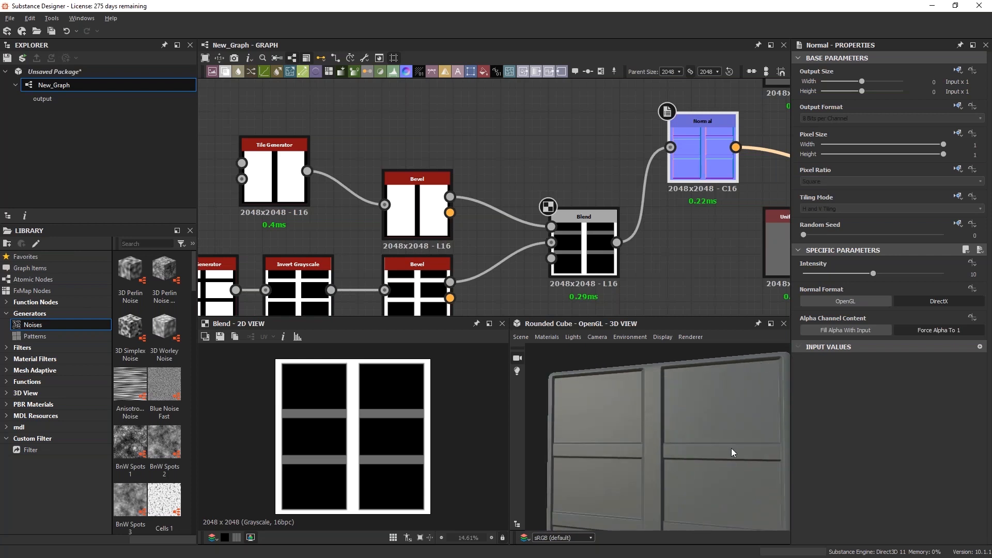
drag(766, 446, 705, 410)
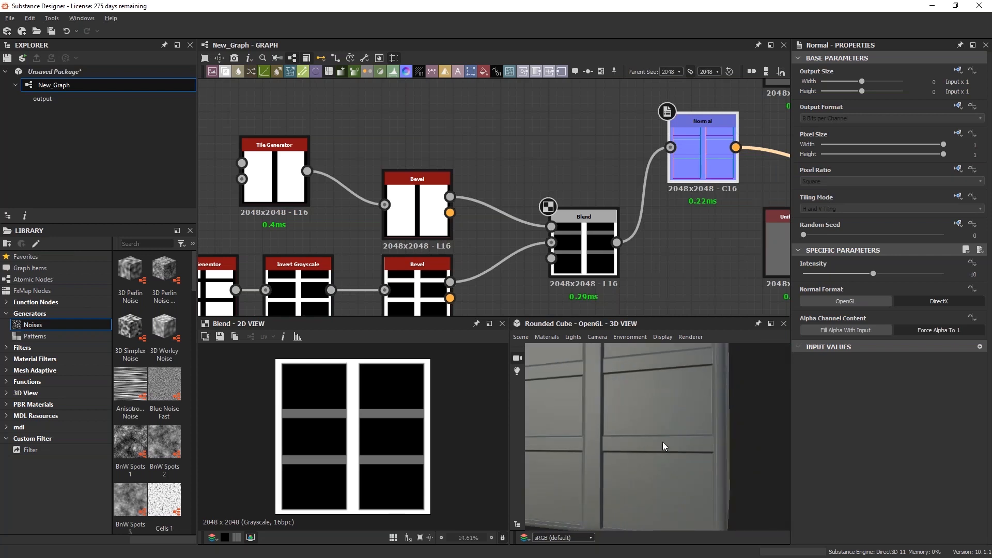
drag(633, 434, 567, 384)
scroll(680, 428, down, 4)
mouse_move(661, 432)
middle_down()
mouse_move(657, 411)
mouse_move(662, 448)
middle_up()
drag(663, 448, 634, 425)
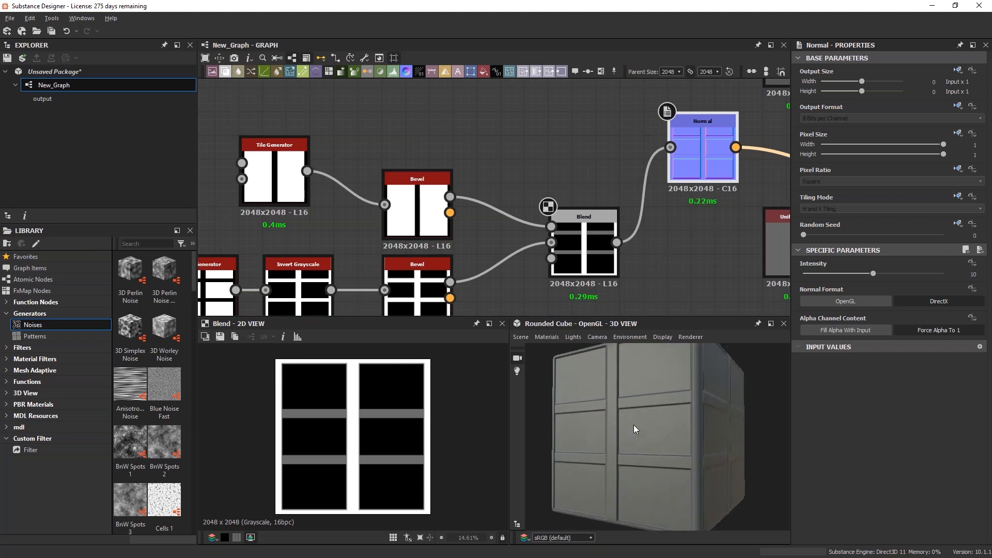
Add a Clouds 2 noise node in the empty graph area below the lower Bevel node
middle_drag(720, 237, 482, 229)
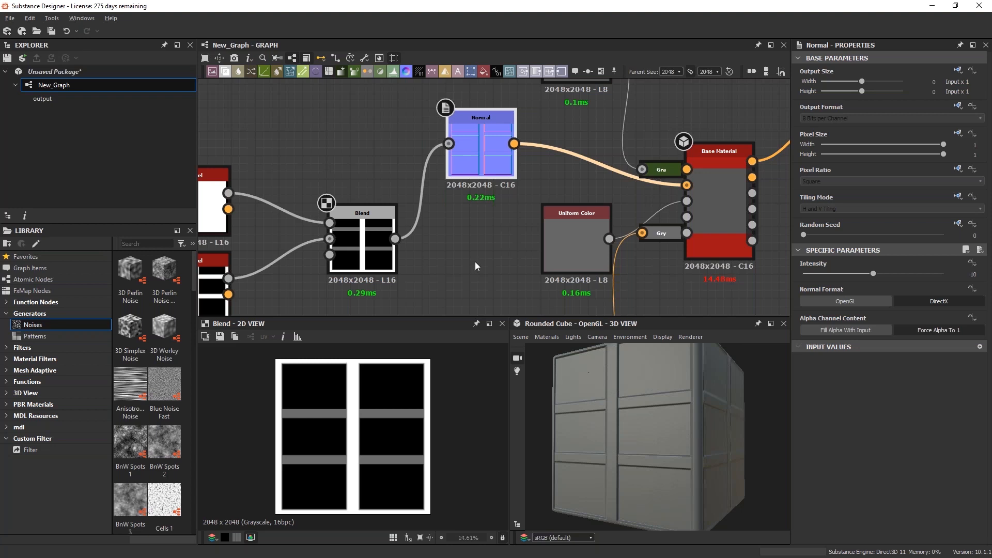
scroll(481, 275, down, 5)
middle_drag(474, 272, 495, 182)
scroll(437, 237, up, 3)
middle_drag(362, 236, 494, 220)
scroll(565, 258, up, 3)
middle_drag(568, 261, 453, 261)
scroll(488, 248, down, 1)
middle_drag(499, 223, 556, 240)
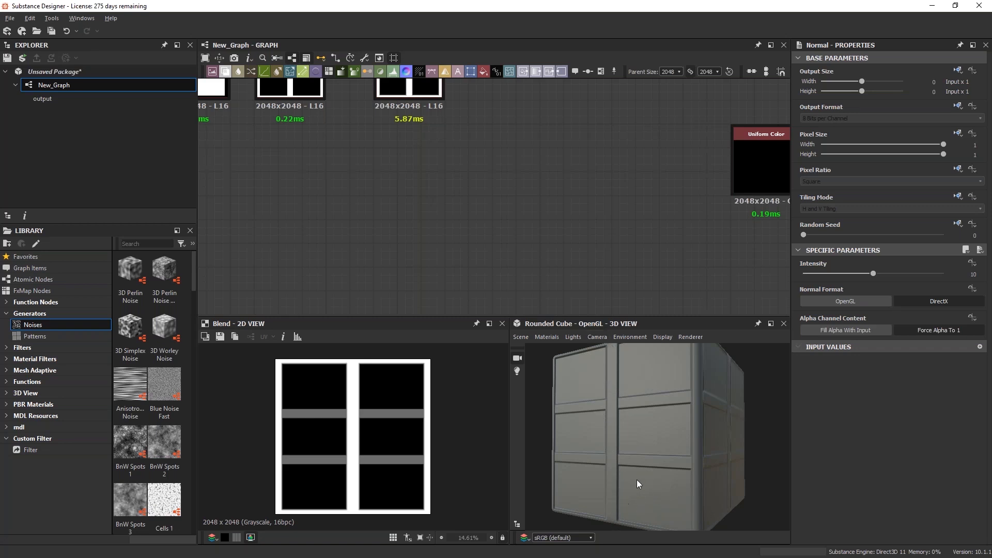
middle_drag(575, 197, 565, 219)
middle_drag(516, 237, 503, 193)
key(space)
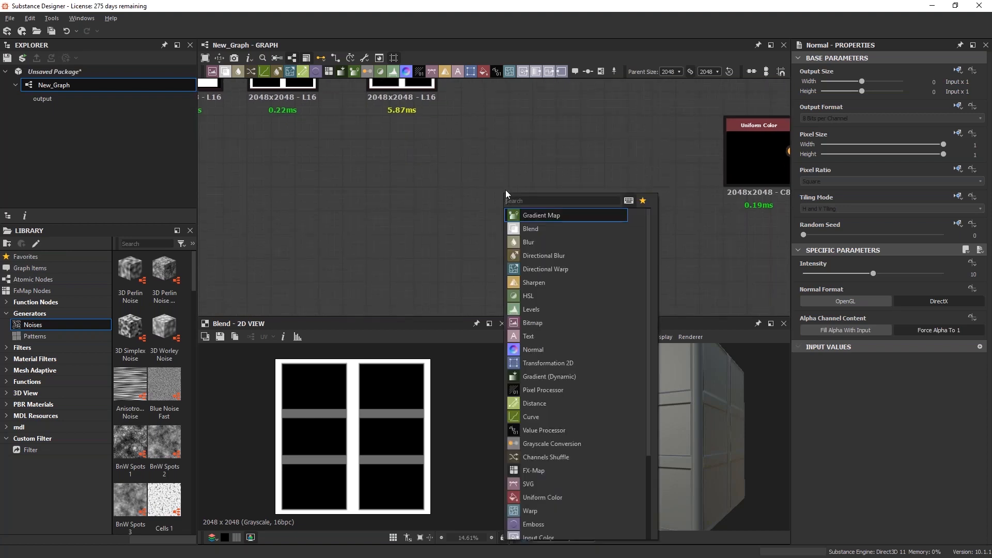
text(cloud)
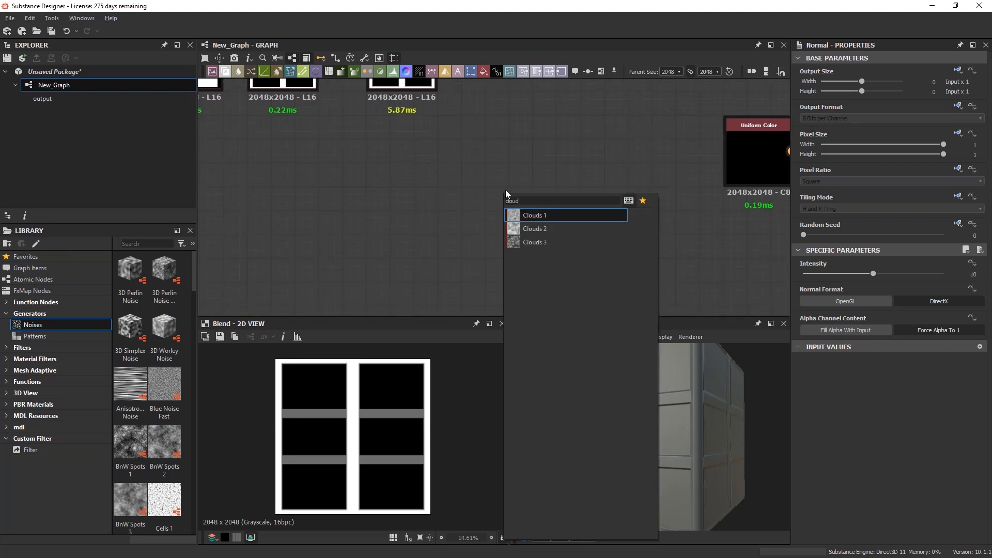
click(519, 229)
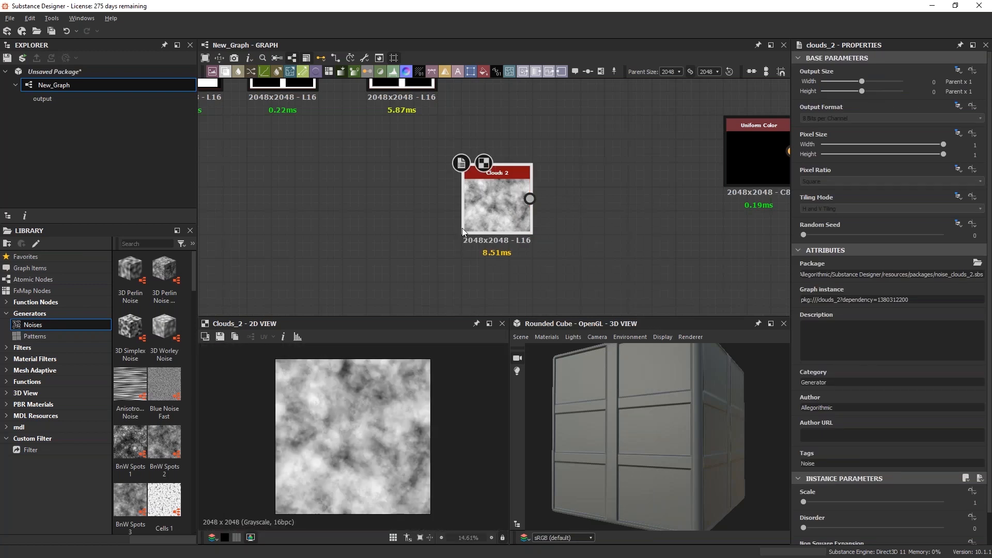
drag(498, 206, 492, 194)
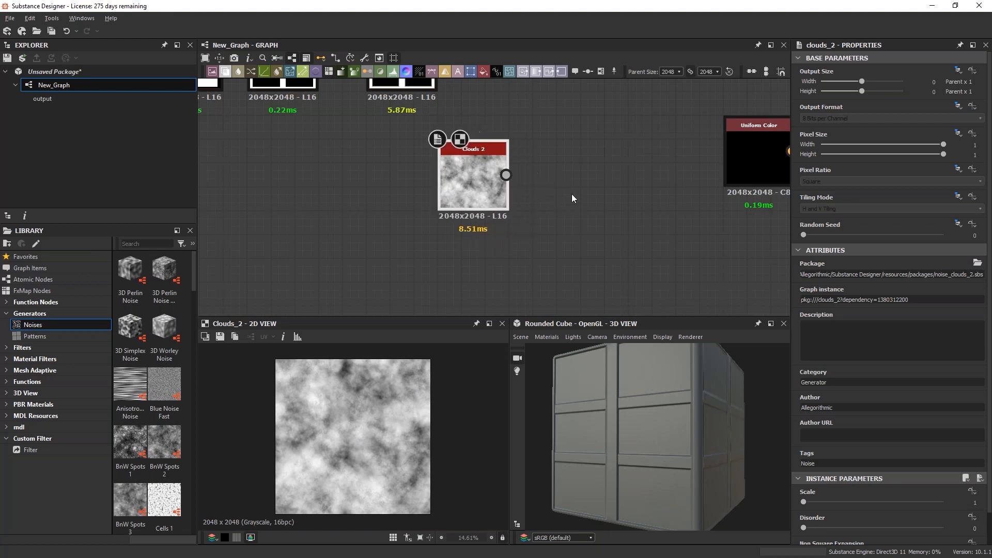
Add a Perlin Noise node and place it directly below the Clouds 2 node
click(579, 196)
key(space)
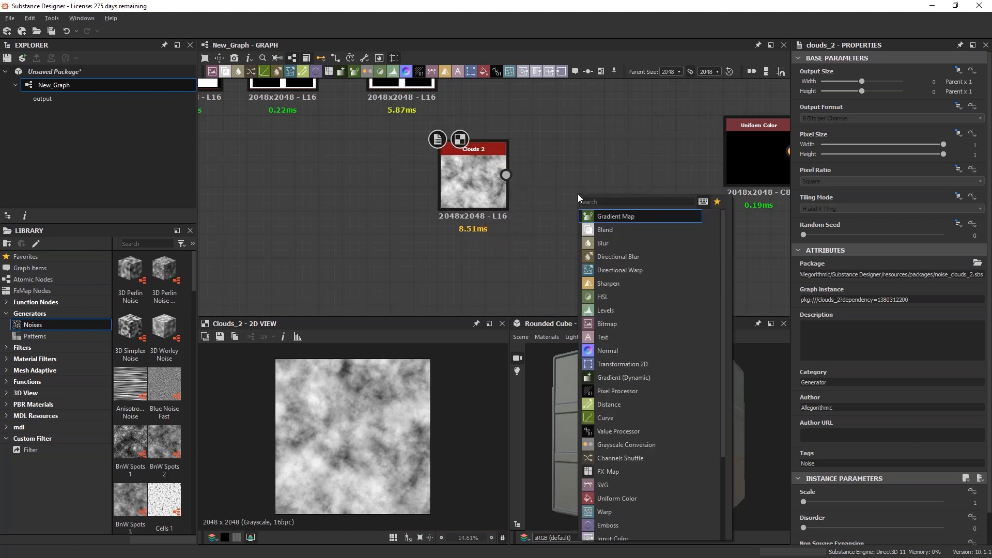
text(perlin)
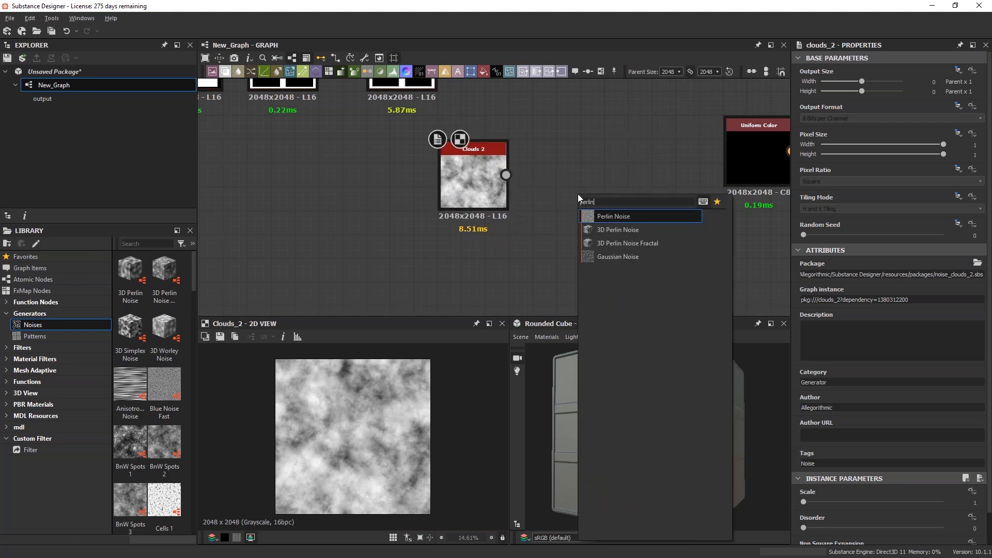
click(591, 216)
drag(545, 221, 484, 268)
middle_drag(513, 235, 538, 187)
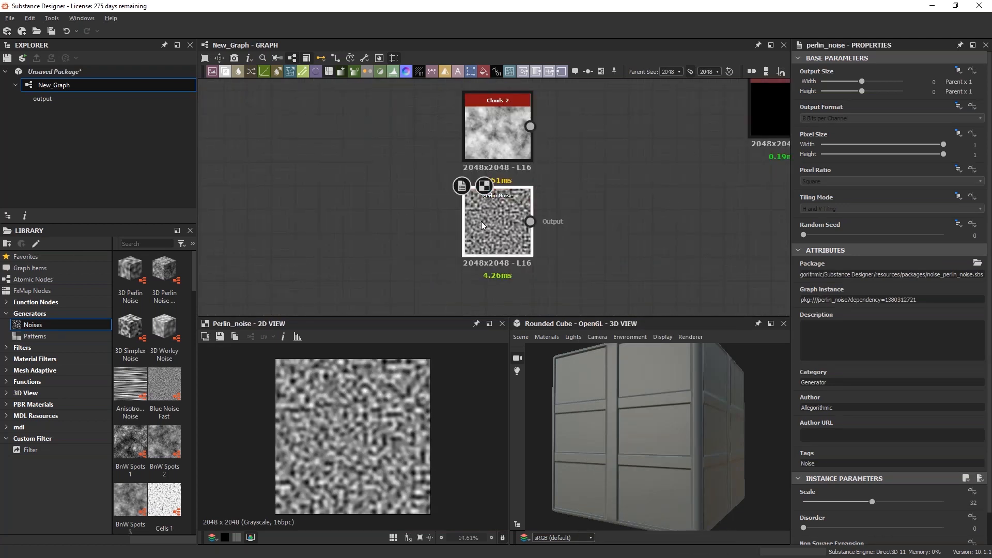
drag(486, 230, 487, 253)
Add a Slope Blur Grayscale node, feeding Clouds 2 into its Grayscale input and Perlin Noise into its Slope input
key(space)
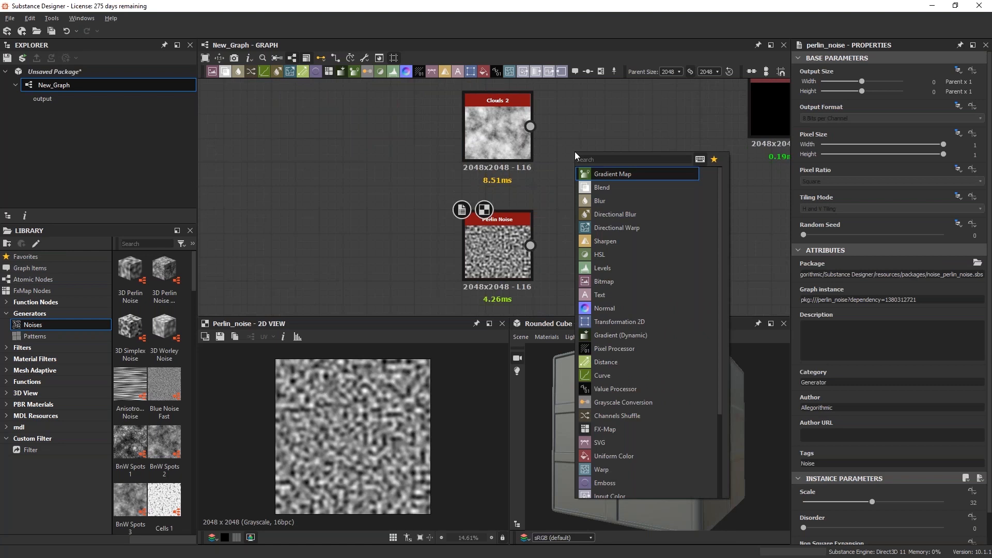
text(slope)
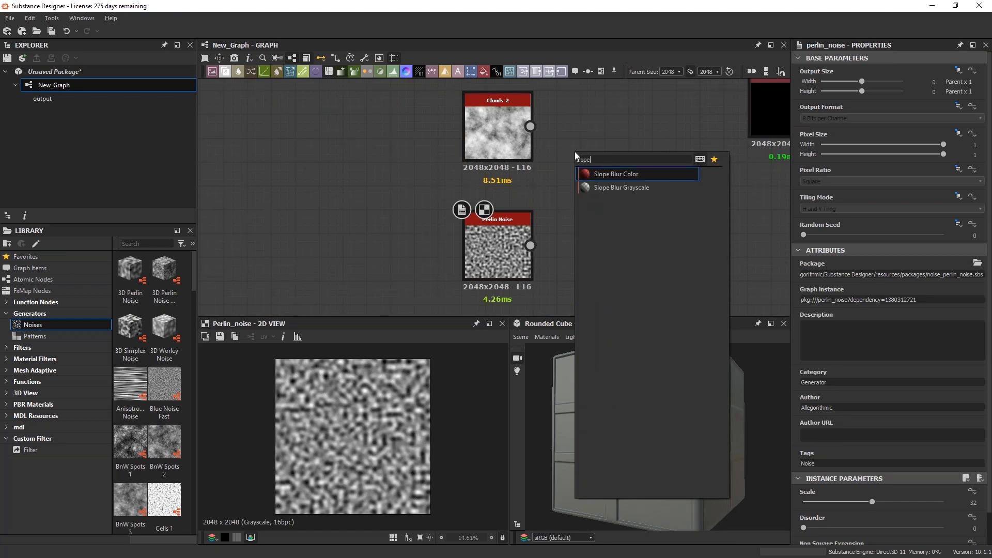
click(613, 188)
drag(581, 167, 648, 165)
drag(530, 126, 607, 142)
drag(531, 246, 609, 159)
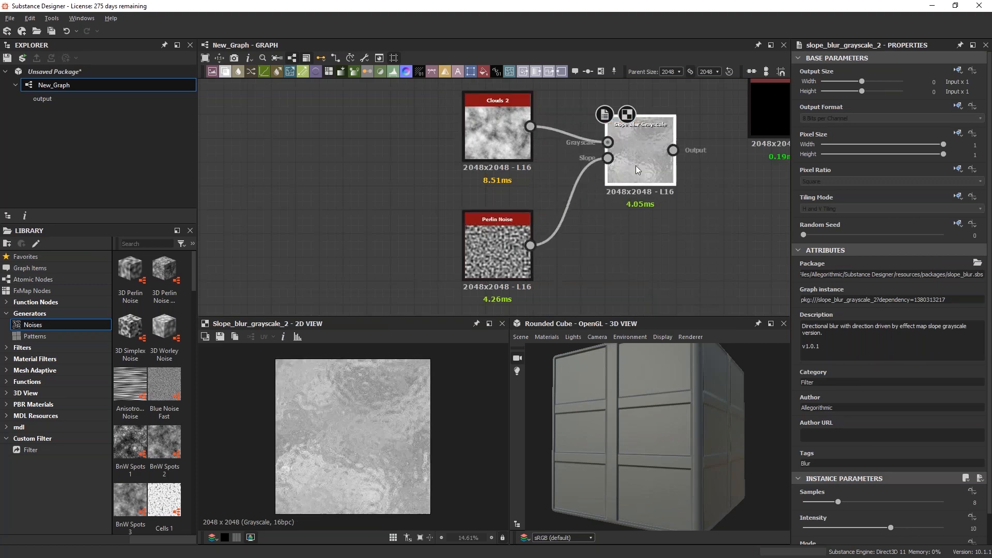
Inspect the Slope Blur Grayscale output up close in the 2D preview and compare it with the Clouds 2 output
scroll(342, 457, up, 4)
scroll(343, 455, up, 2)
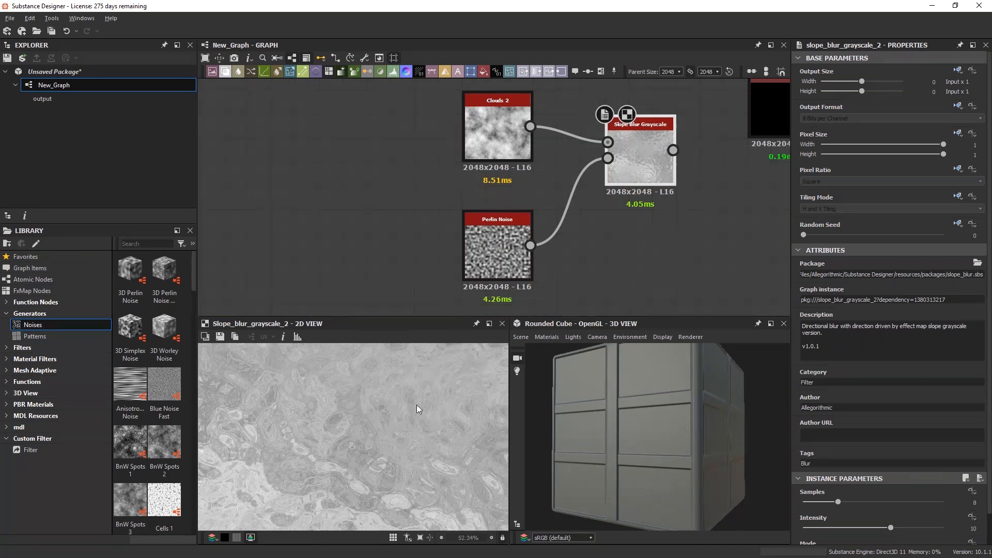
middle_drag(384, 415, 352, 426)
scroll(321, 445, up, 2)
scroll(321, 444, down, 5)
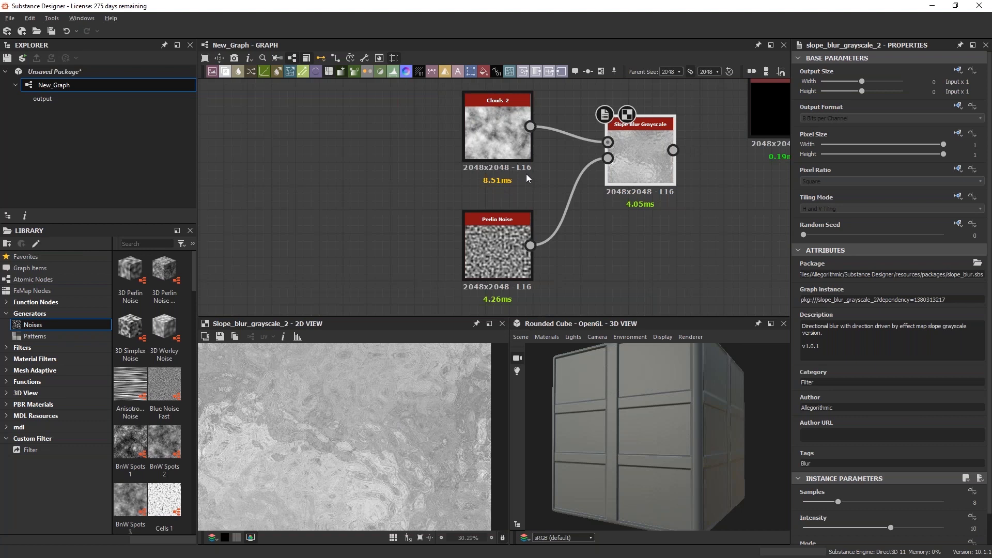
double_click(512, 126)
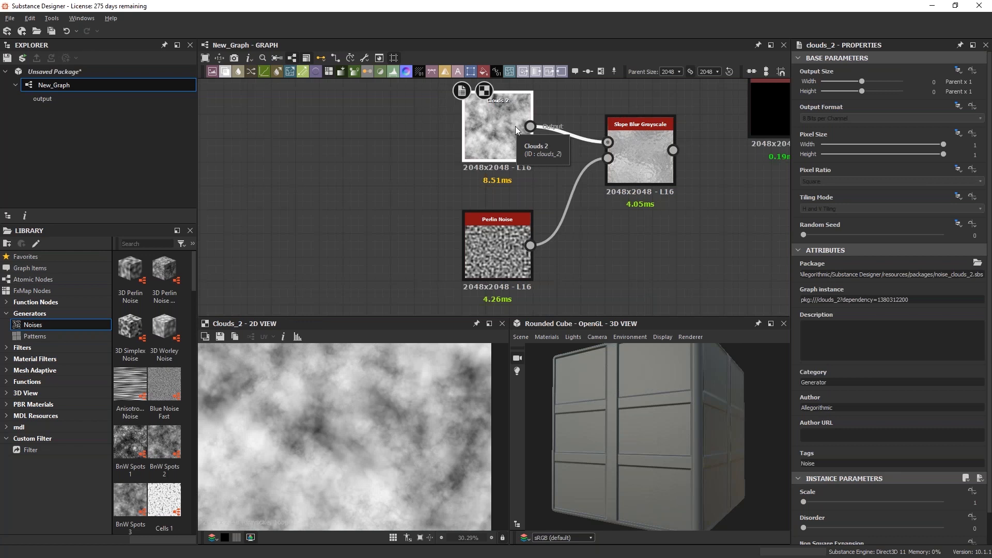
double_click(660, 165)
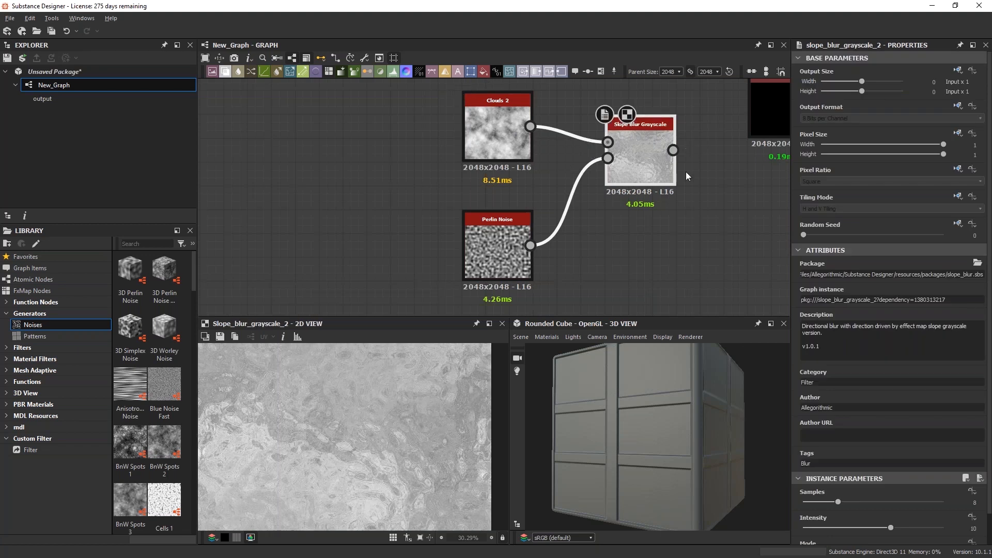
Set the Samples of the Slope Blur Grayscale node to 32
scroll(797, 422, down, 1)
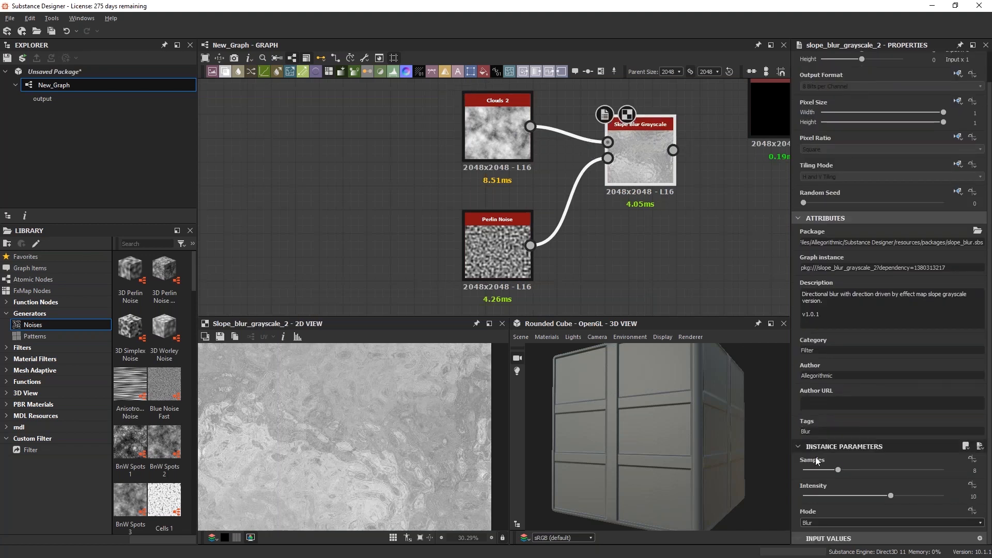
drag(838, 471, 919, 470)
scroll(347, 442, up, 1)
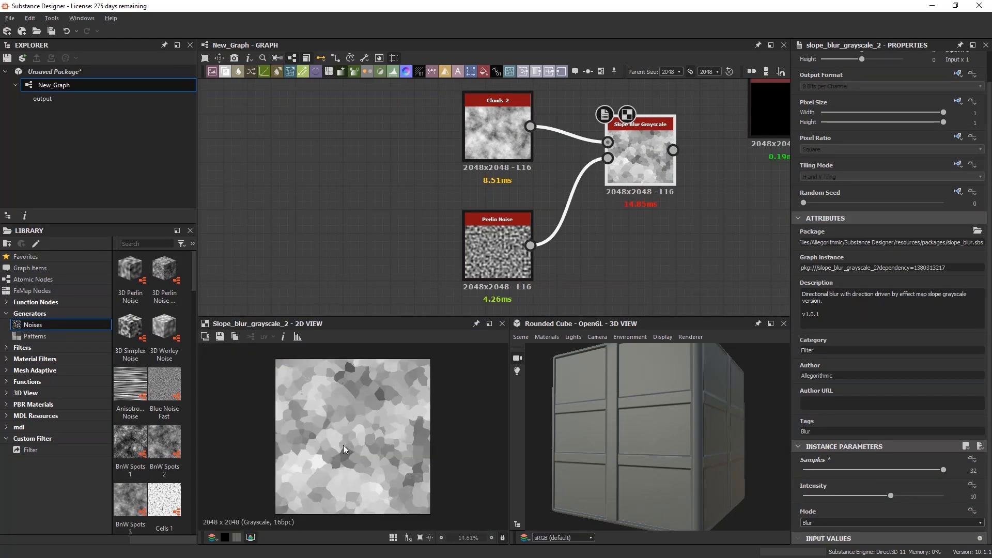
scroll(364, 482, down, 3)
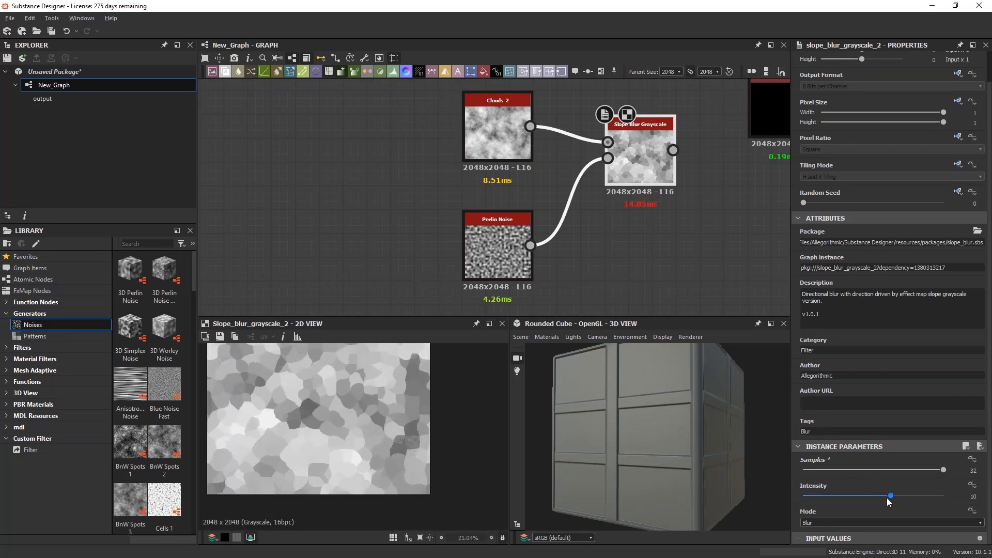
Set the Intensity of the Slope Blur Grayscale node to 2.76
drag(888, 500, 826, 501)
middle_drag(345, 440, 399, 482)
middle_drag(383, 388, 396, 411)
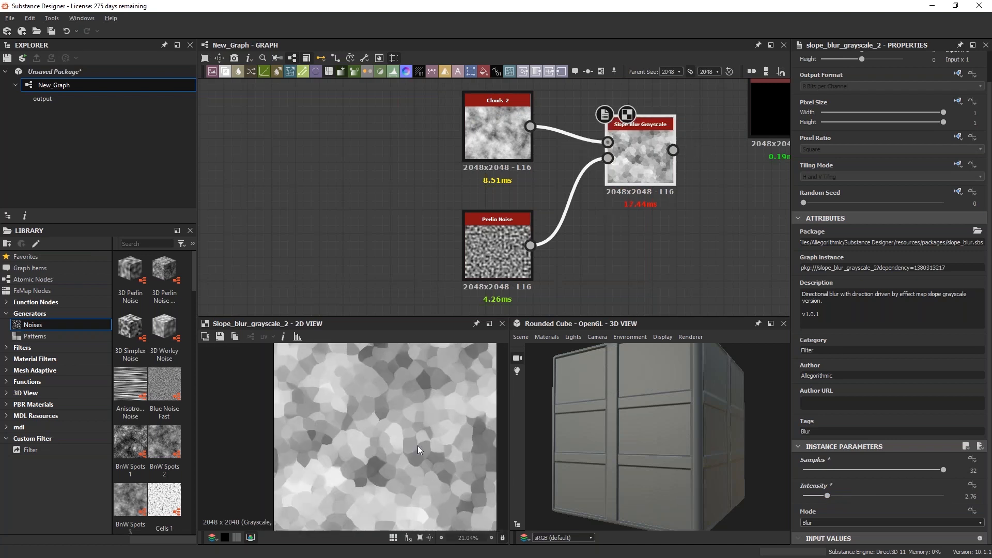
scroll(414, 437, down, 1)
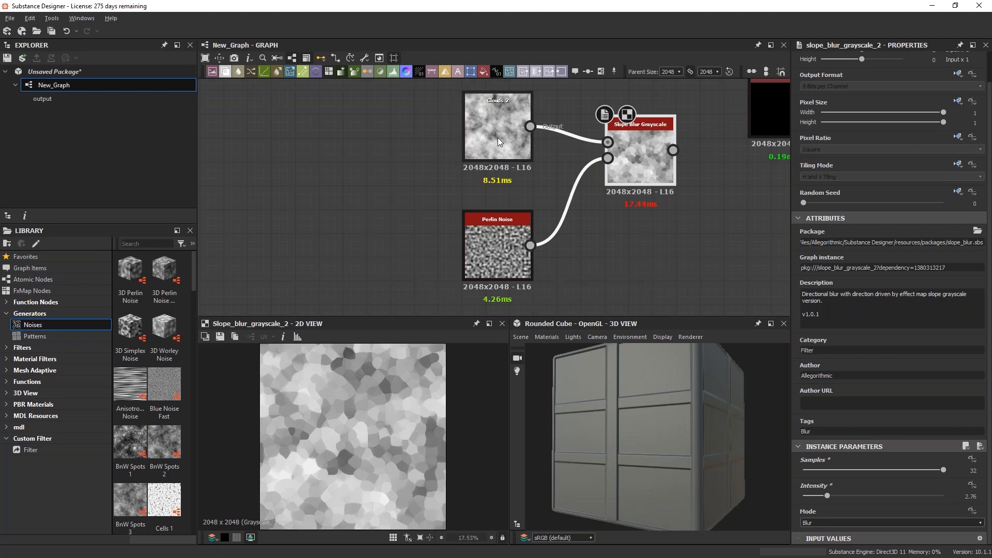
Set the Scale of the Perlin Noise node to 14
click(488, 217)
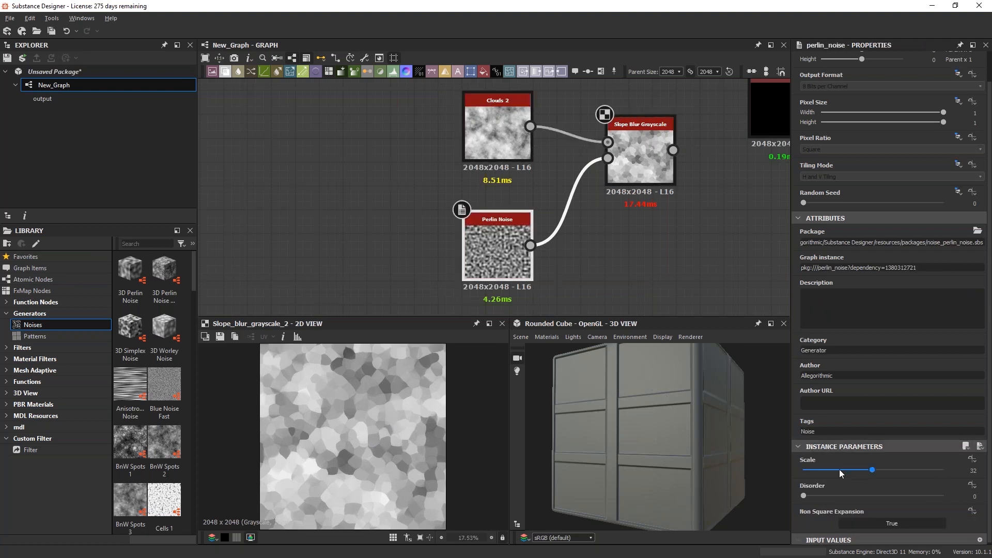
drag(871, 470, 832, 472)
scroll(401, 495, up, 1)
scroll(401, 496, up, 6)
middle_drag(467, 491, 335, 488)
scroll(318, 460, down, 8)
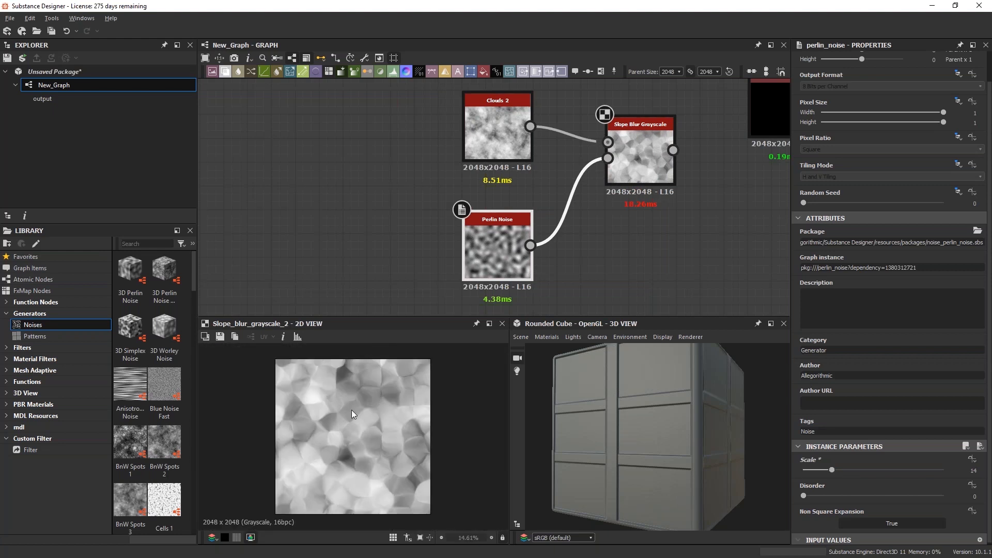
Examine the cell shapes and creases of the Slope Blur Grayscale output up close in the 2D preview
scroll(384, 417, up, 4)
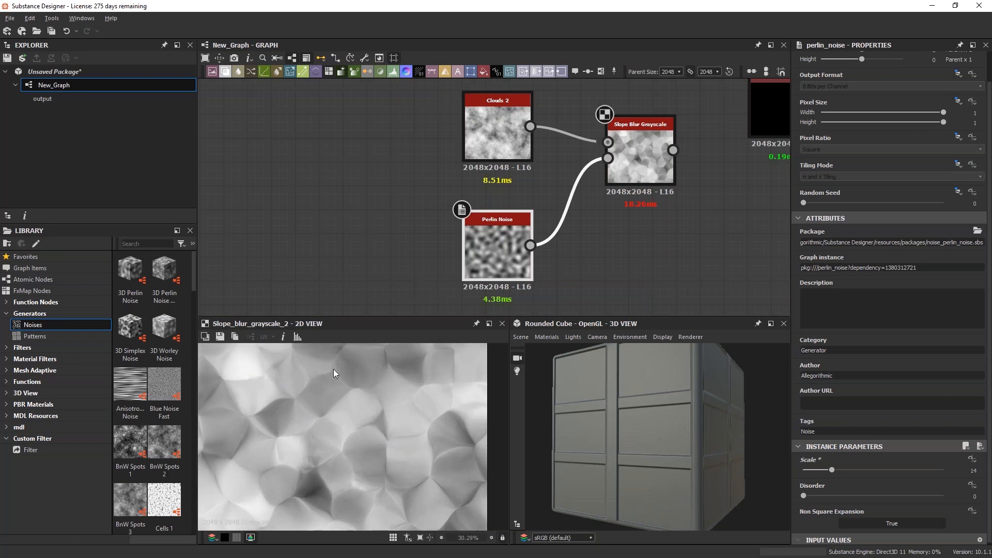
scroll(339, 466, up, 1)
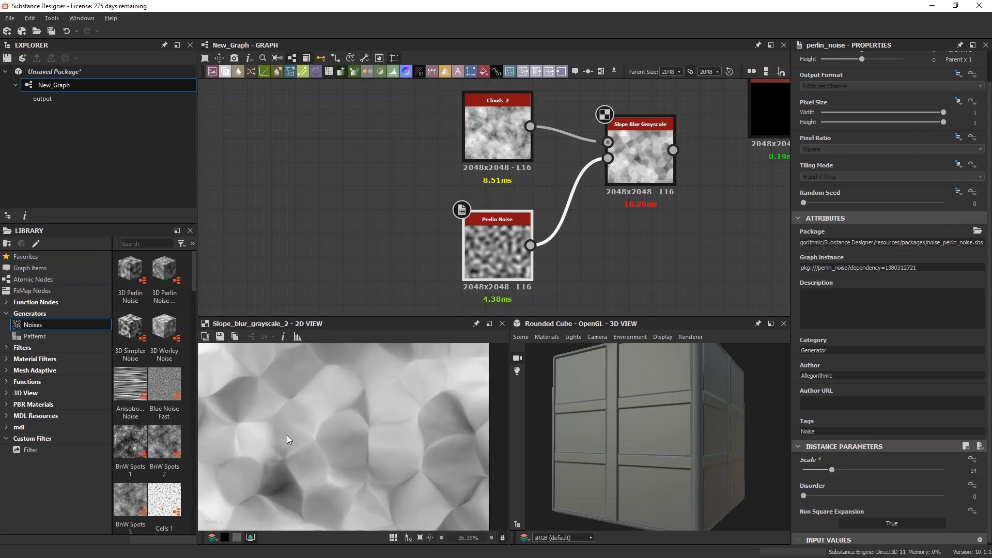
middle_drag(304, 488, 347, 450)
scroll(347, 451, down, 2)
middle_drag(394, 424, 361, 453)
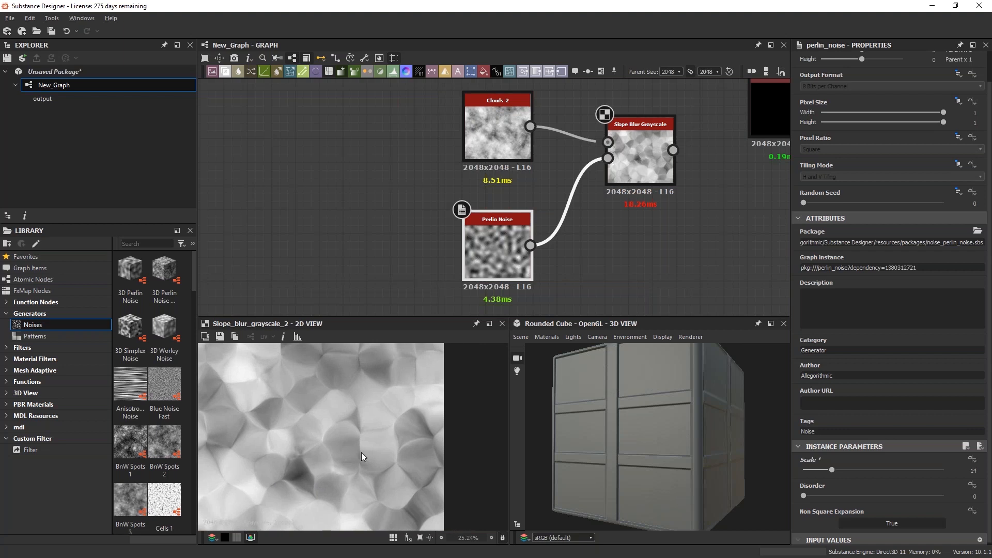
scroll(361, 451, down, 2)
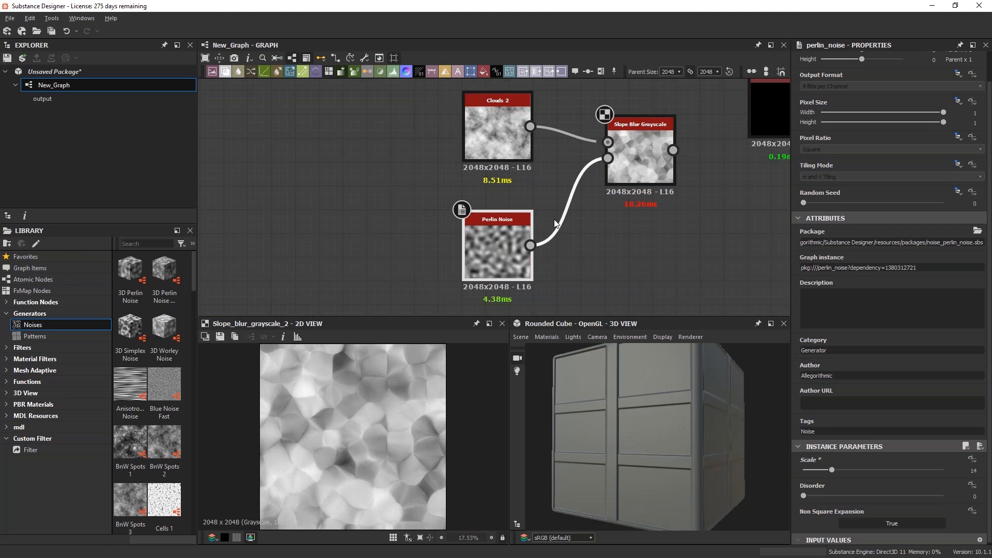
Move the tile, bevel, Blend and noise nodes together further away from the Normal node to make room between them
middle_drag(697, 191, 560, 268)
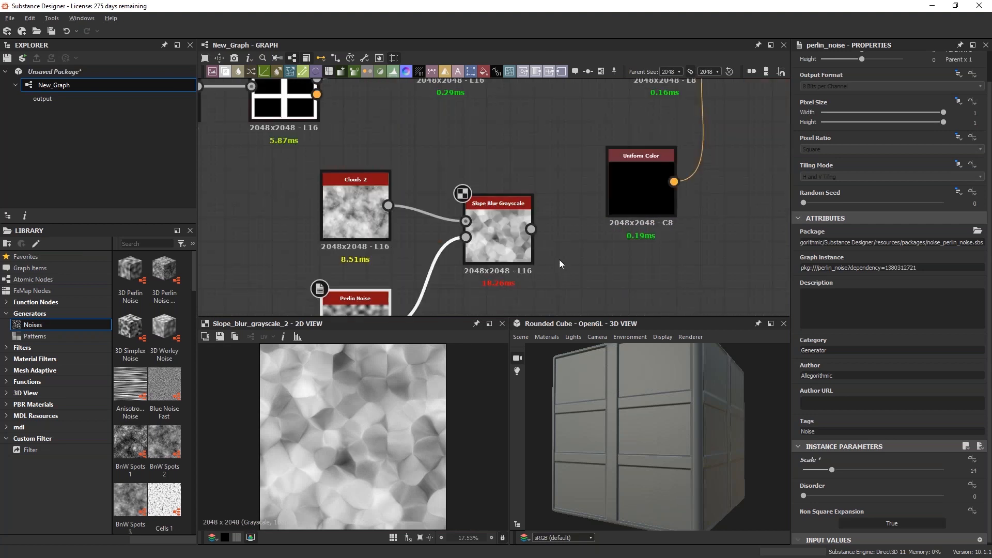
middle_drag(554, 213, 531, 256)
scroll(530, 255, down, 2)
middle_drag(522, 174, 543, 172)
click(479, 139)
click(516, 275)
drag(369, 221, 444, 273)
middle_drag(535, 225, 507, 252)
drag(525, 98, 538, 116)
middle_drag(561, 153, 561, 180)
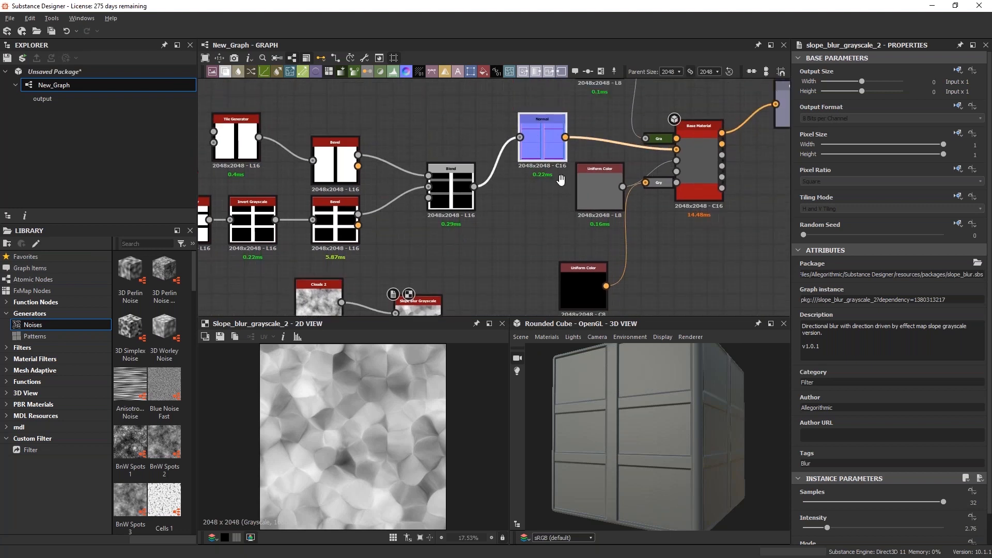
scroll(561, 179, down, 3)
drag(302, 114, 502, 293)
drag(483, 175, 388, 155)
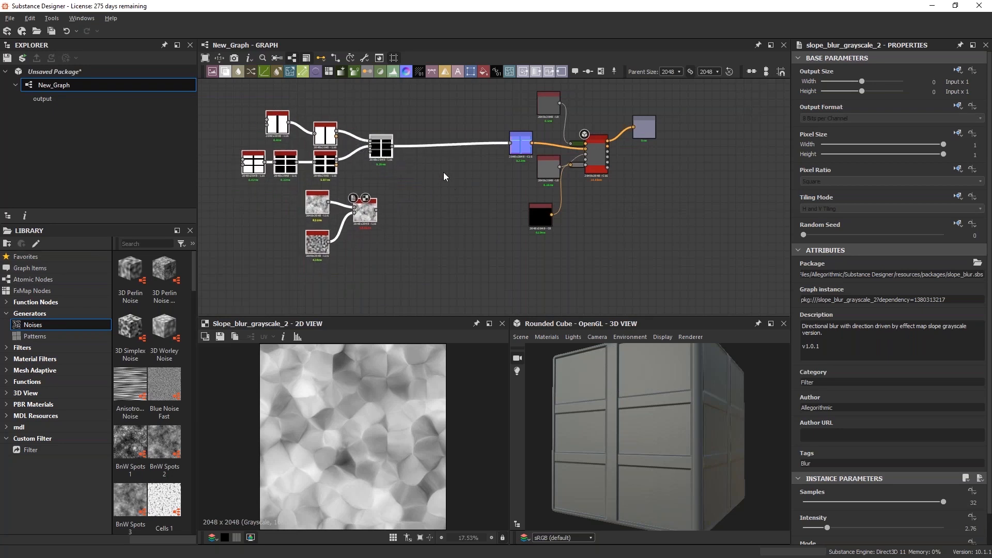
Add a second Blend node with the first Blend's output as its foreground and the Slope Blur Grayscale output as its background
scroll(403, 186, up, 3)
middle_drag(449, 174, 539, 203)
key(space)
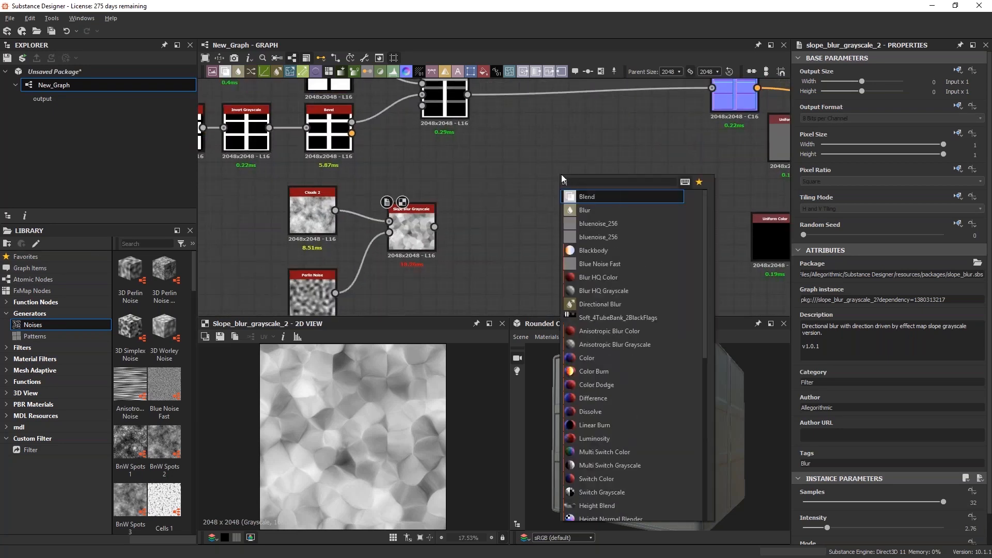
key(Escape)
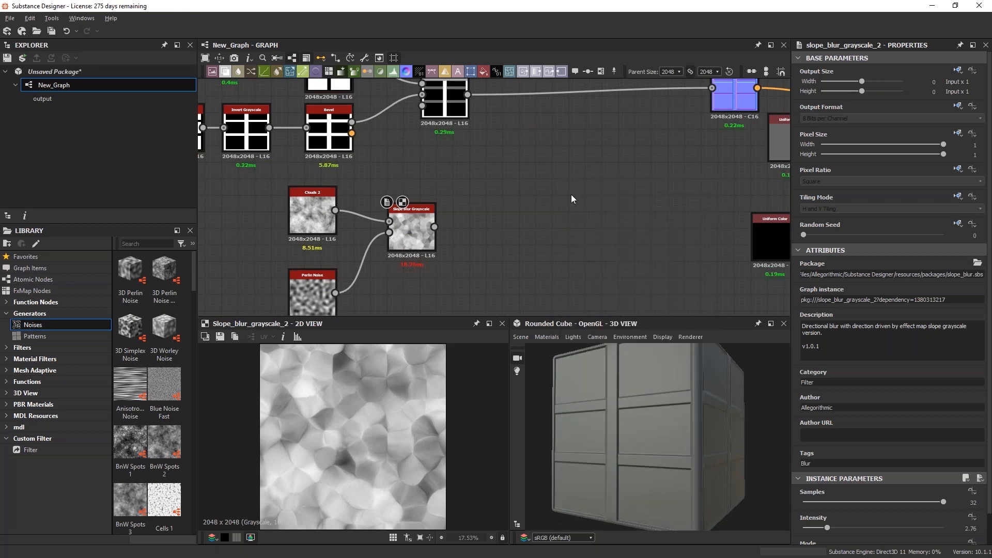
drag(584, 176, 617, 177)
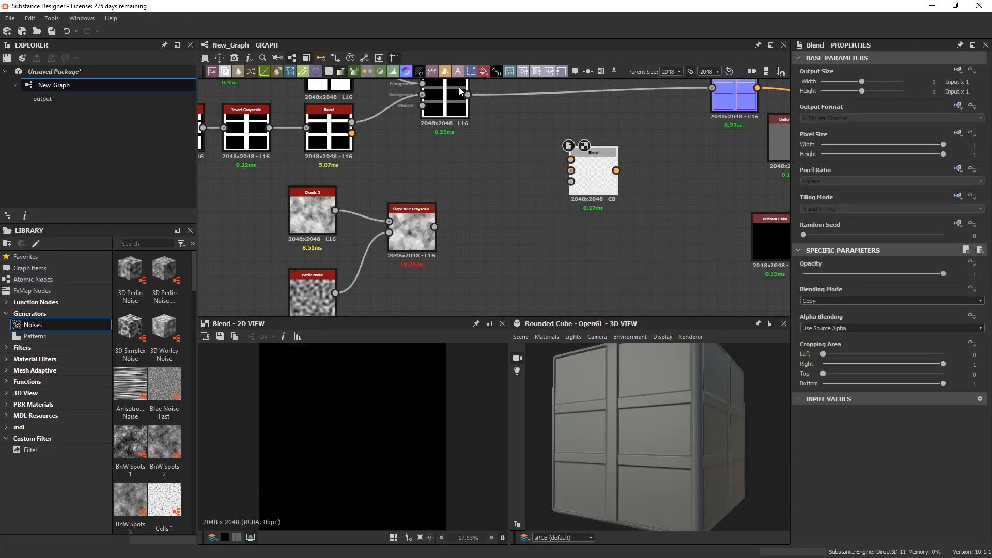
drag(434, 227, 573, 178)
drag(468, 95, 569, 163)
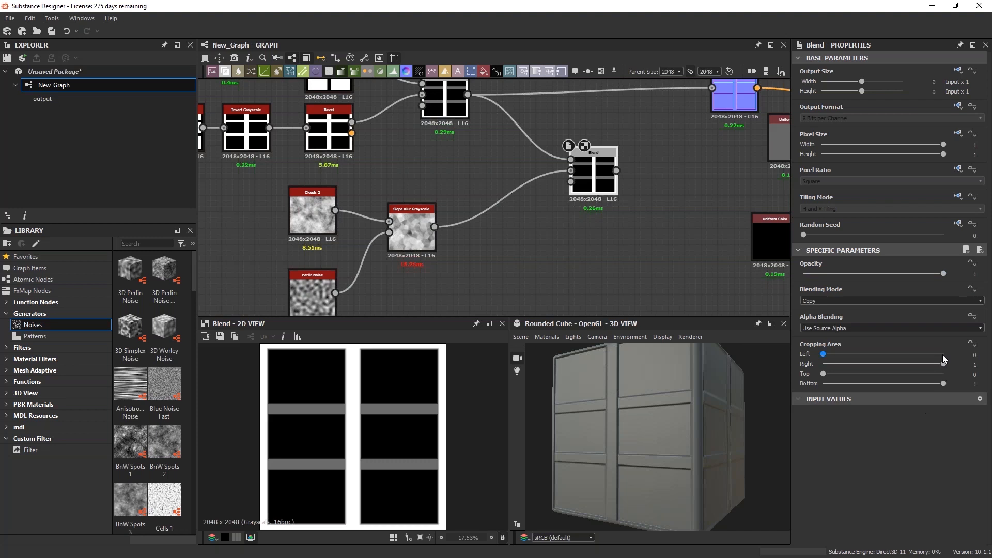
Set the second Blend node's blending mode to Add (Linear Dodge) and feed its output into the Normal node
click(841, 302)
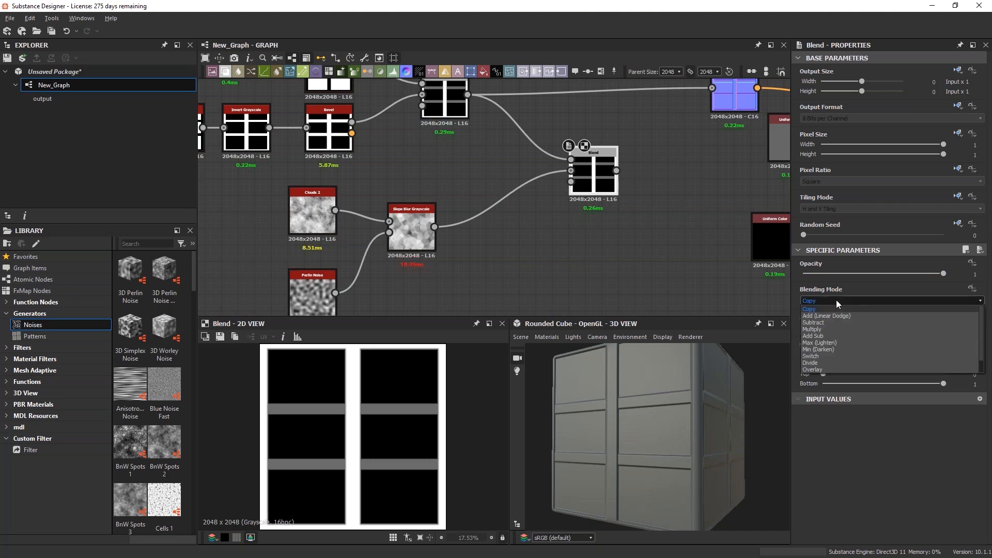
click(833, 316)
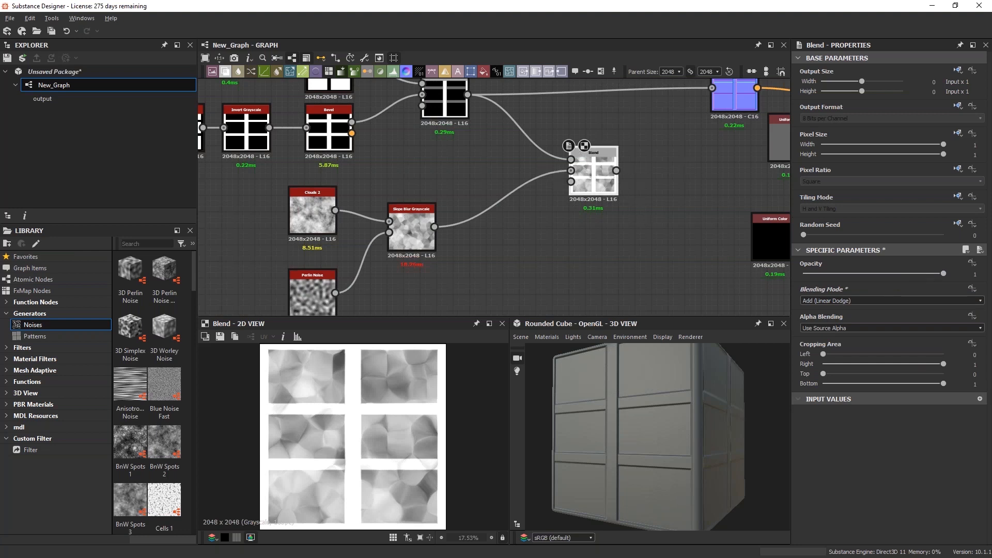
middle_drag(619, 174, 643, 222)
drag(641, 223, 736, 136)
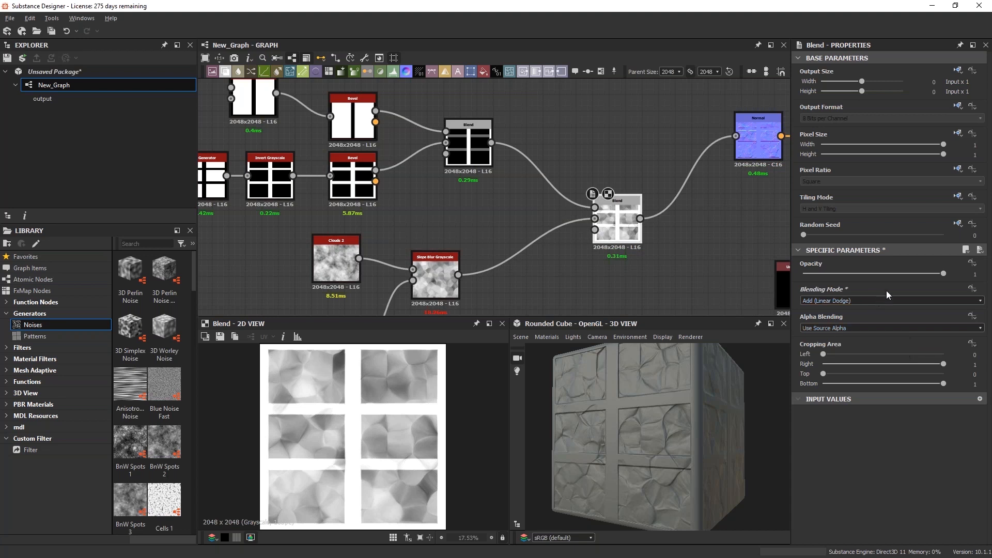
Swap the second Blend's inputs, making Slope Blur Grayscale the foreground and the first Blend the background, with Opacity at 0.2
drag(907, 273, 830, 274)
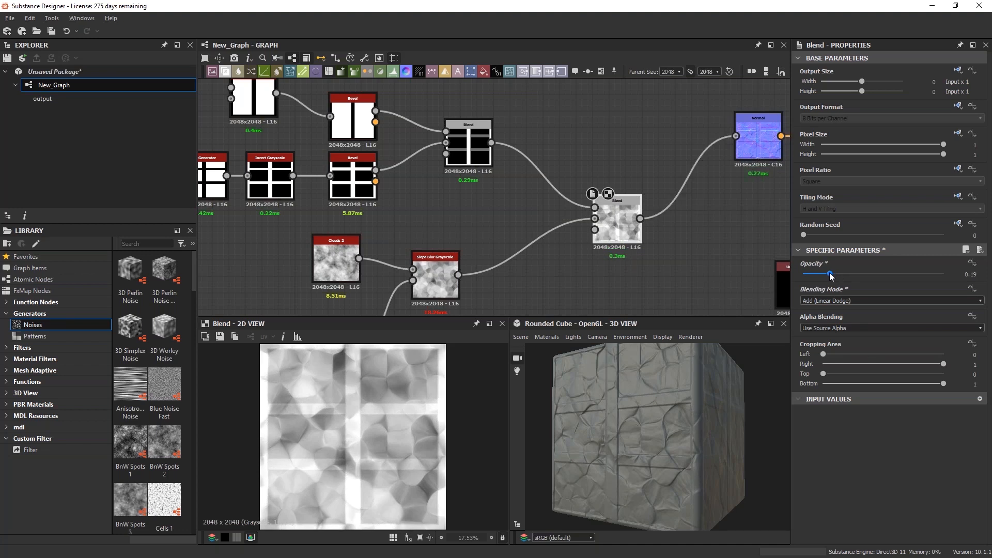
drag(491, 144, 594, 218)
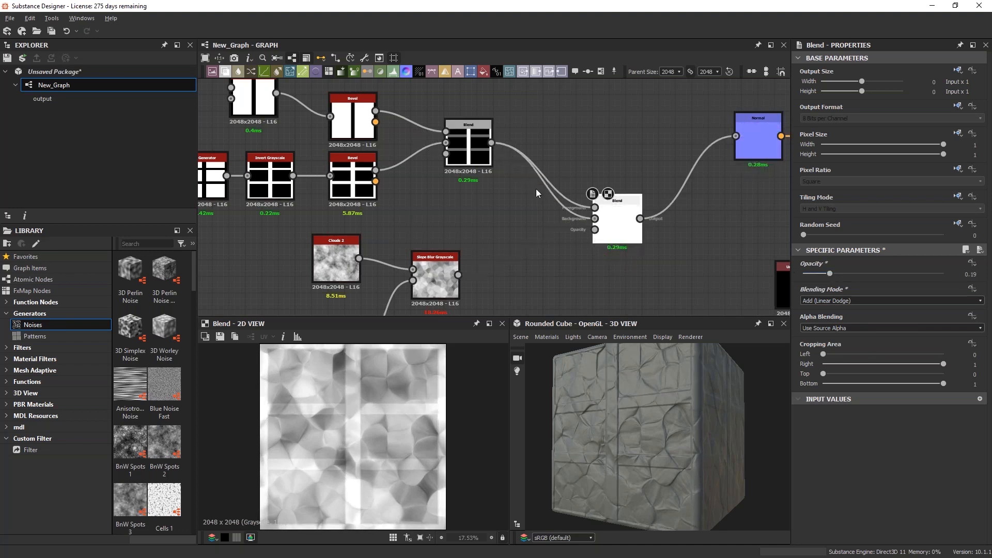
drag(458, 275, 594, 217)
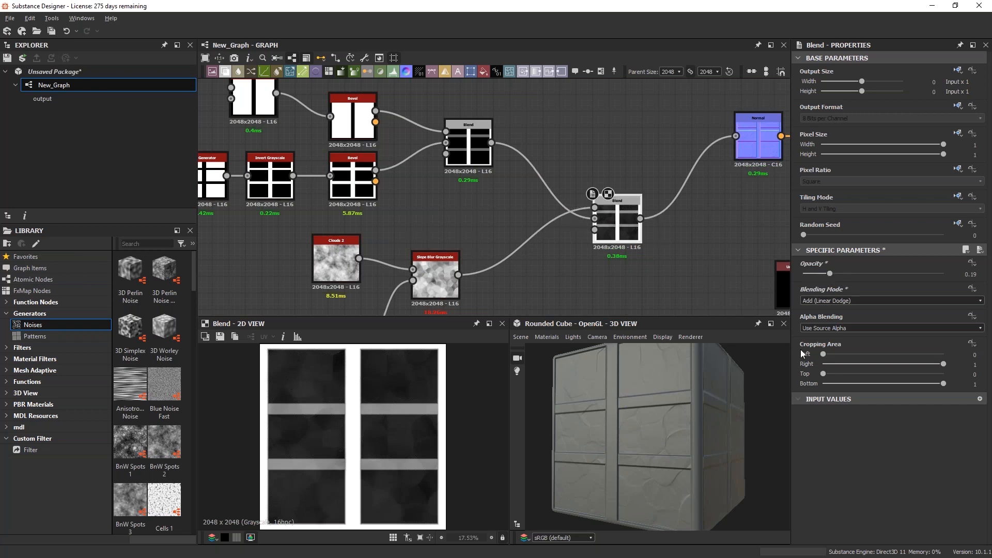
drag(830, 273, 833, 278)
Connect the first Blend's output to the opacity input of the second Blend node as a mask
middle_drag(638, 273, 577, 231)
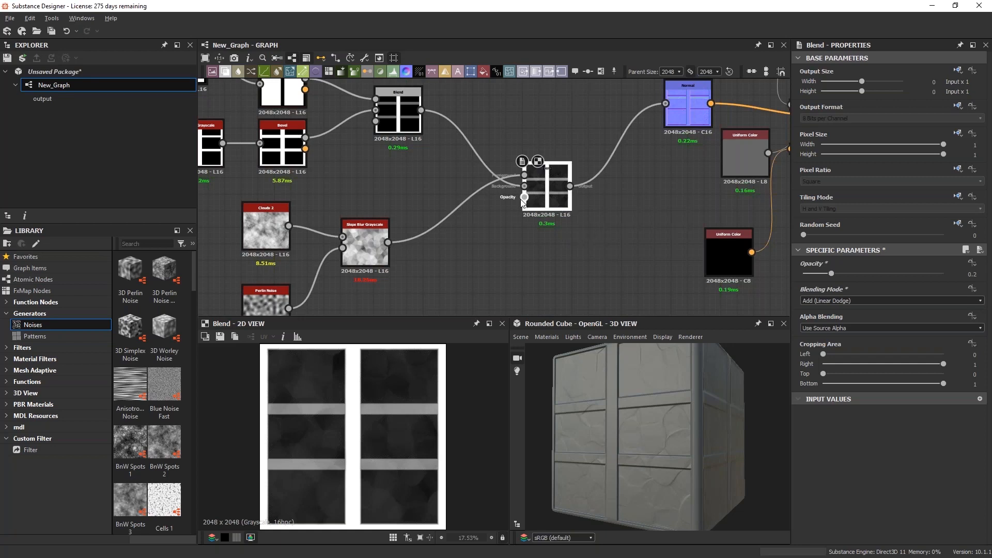
middle_drag(537, 220, 572, 222)
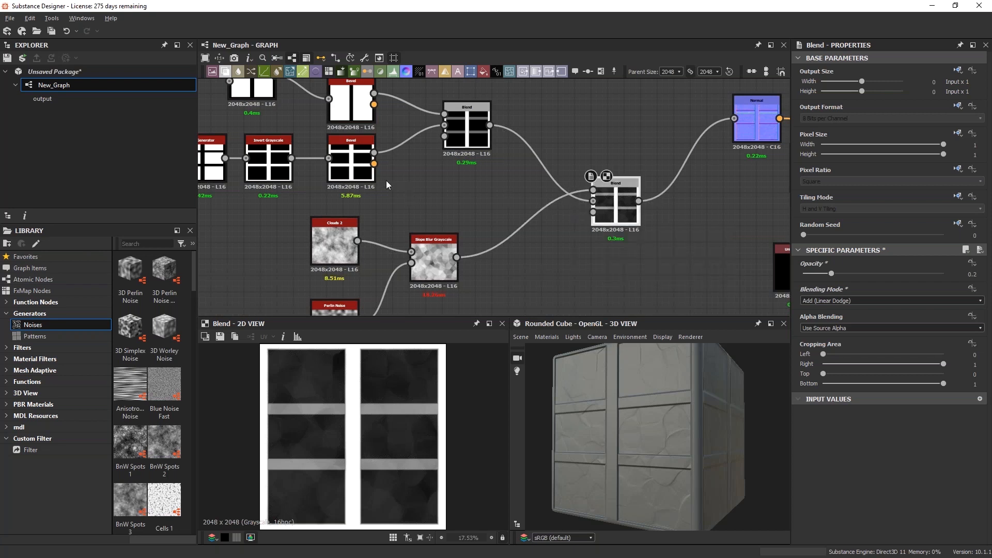
scroll(350, 154, up, 3)
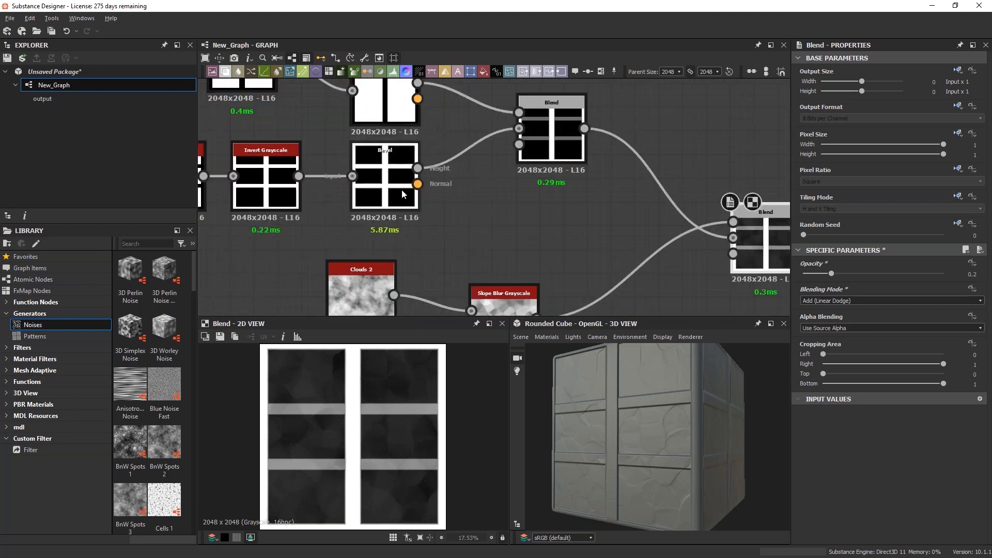
scroll(534, 209, down, 2)
scroll(521, 214, up, 1)
middle_drag(496, 212, 391, 207)
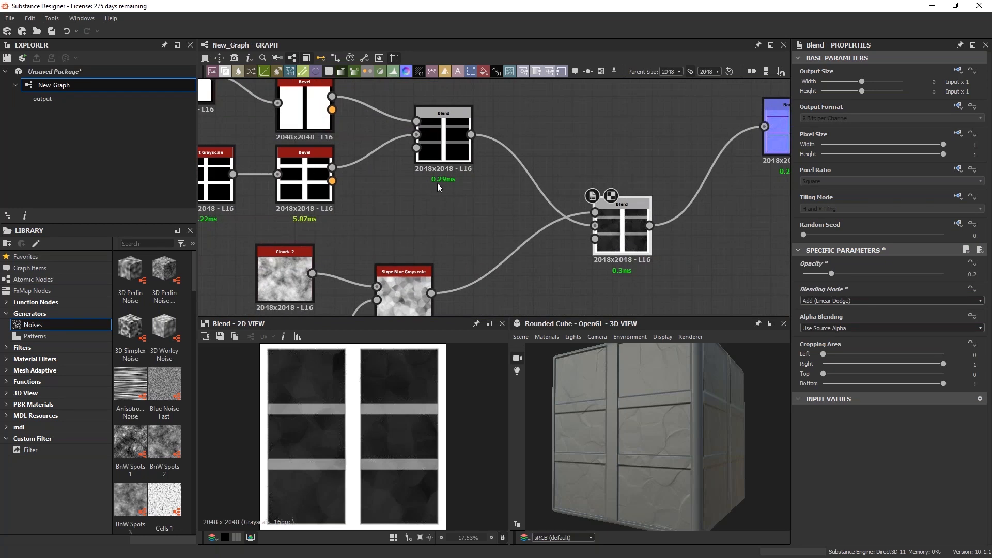
click(438, 131)
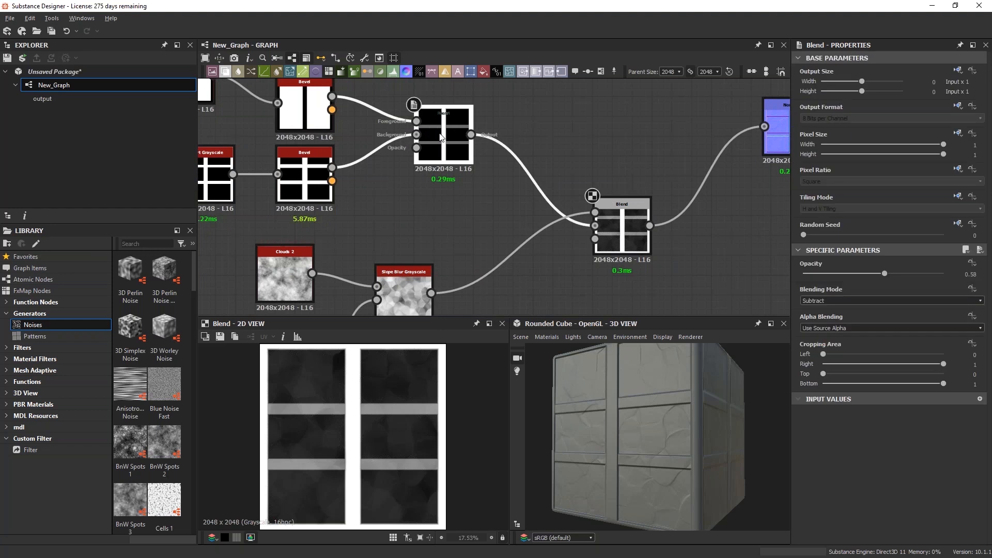
middle_drag(462, 205, 421, 202)
drag(430, 135, 548, 240)
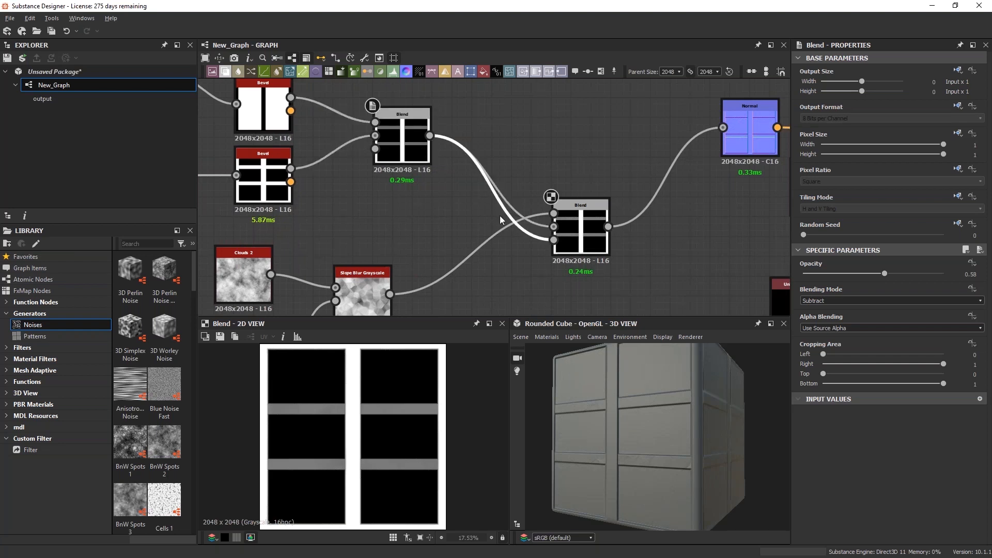
Insert an Invert Grayscale node on the opacity mask connection and make room for it before the second Blend
key(space)
text(invert)
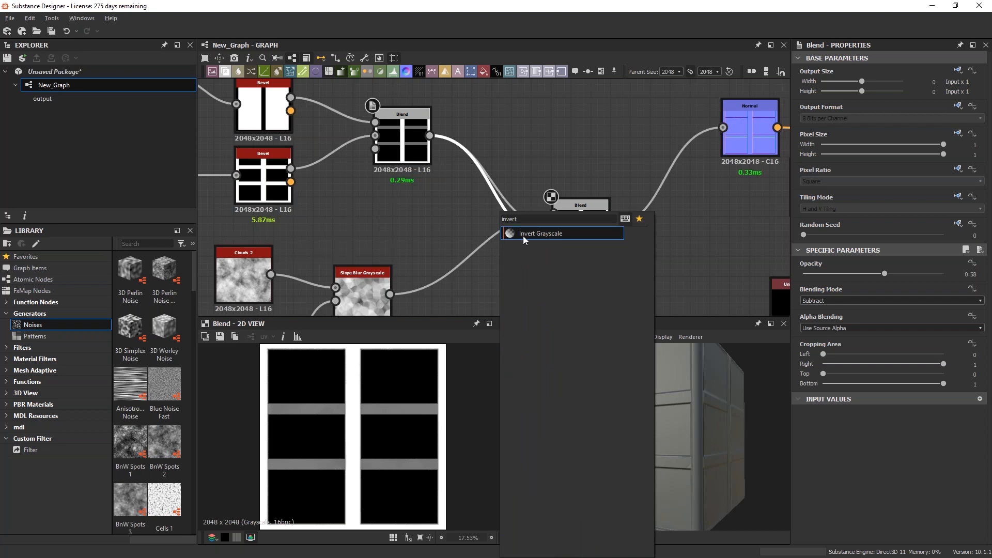
click(523, 235)
drag(494, 194, 466, 240)
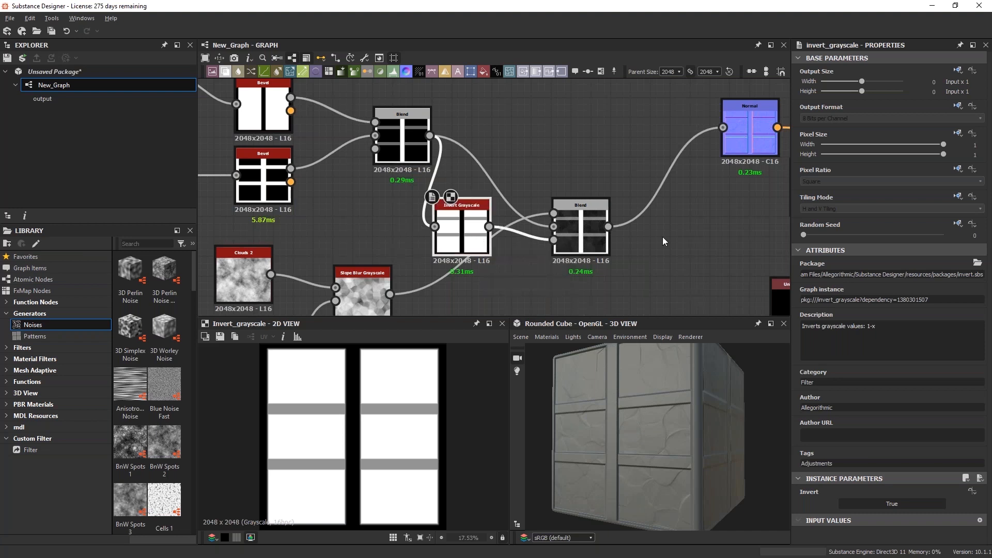
drag(583, 231, 622, 232)
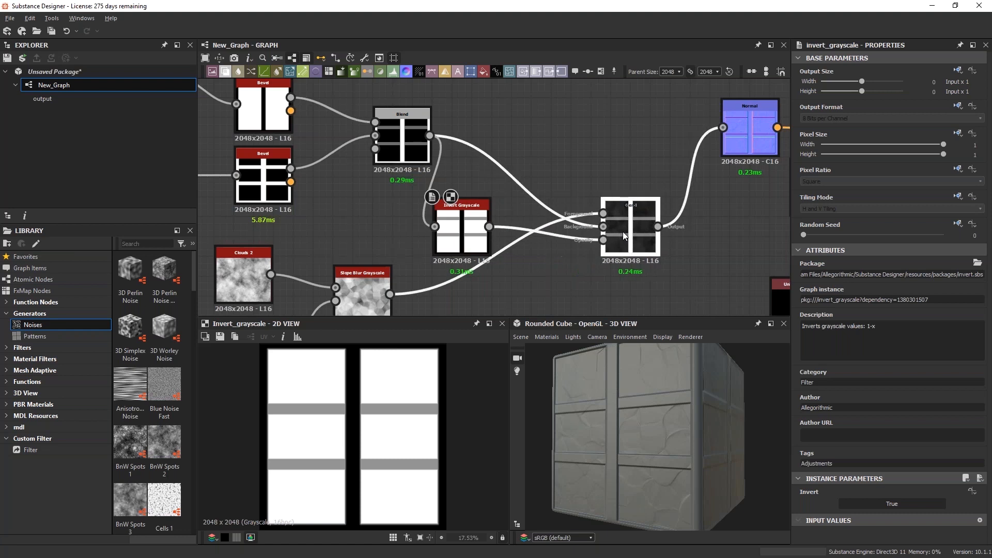
drag(462, 227, 521, 245)
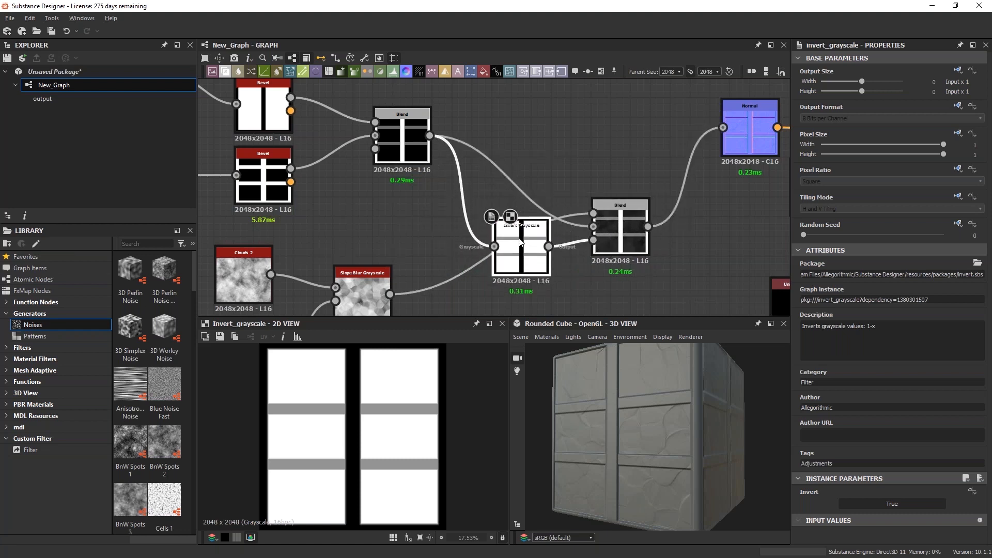
Insert a Histogram Scan node between the first Blend and the Invert Grayscale node and align it beside the invert
key(space)
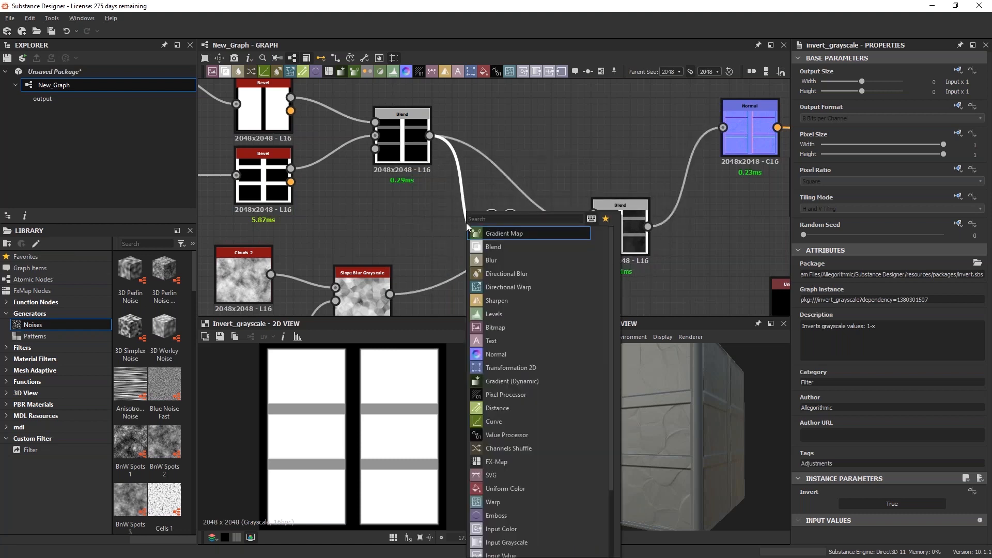
text(s)
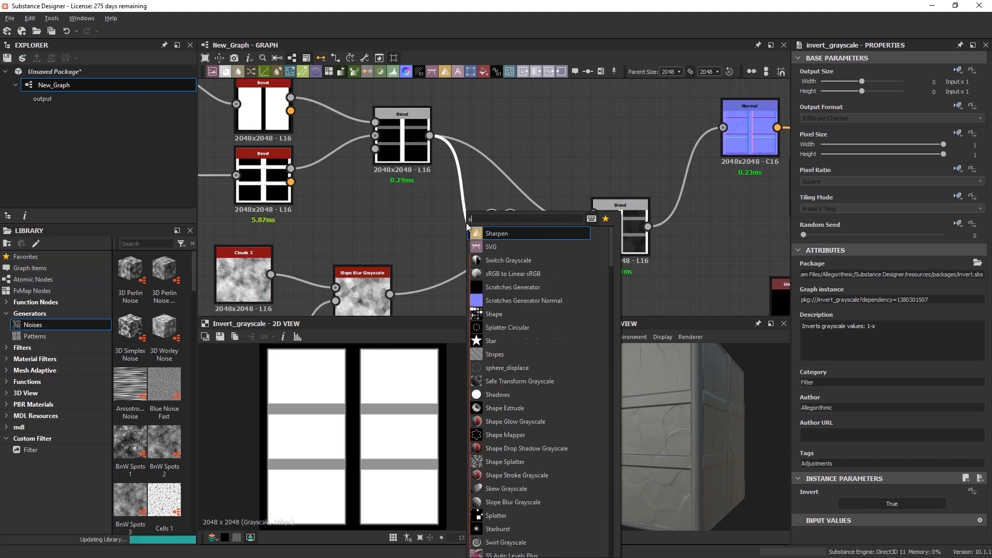
text(can)
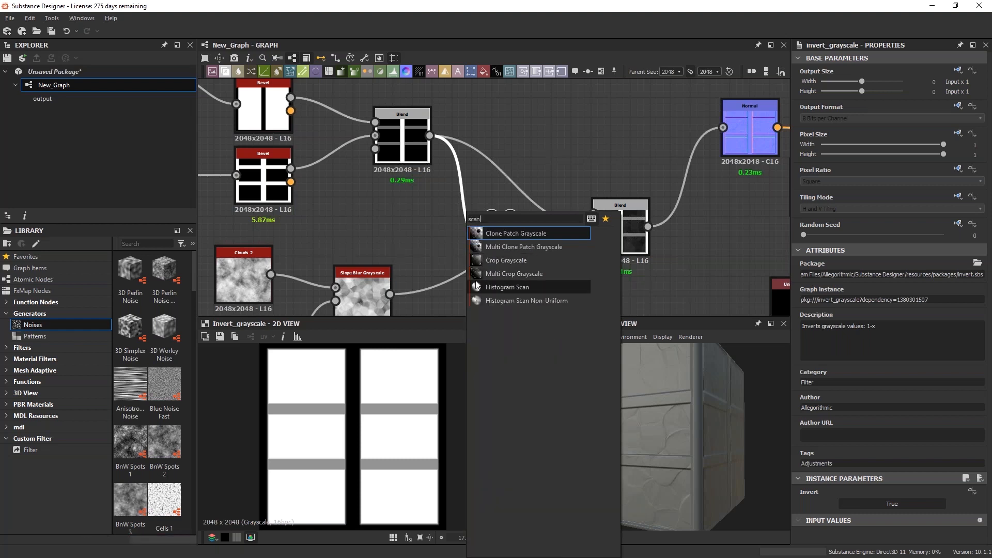
click(507, 288)
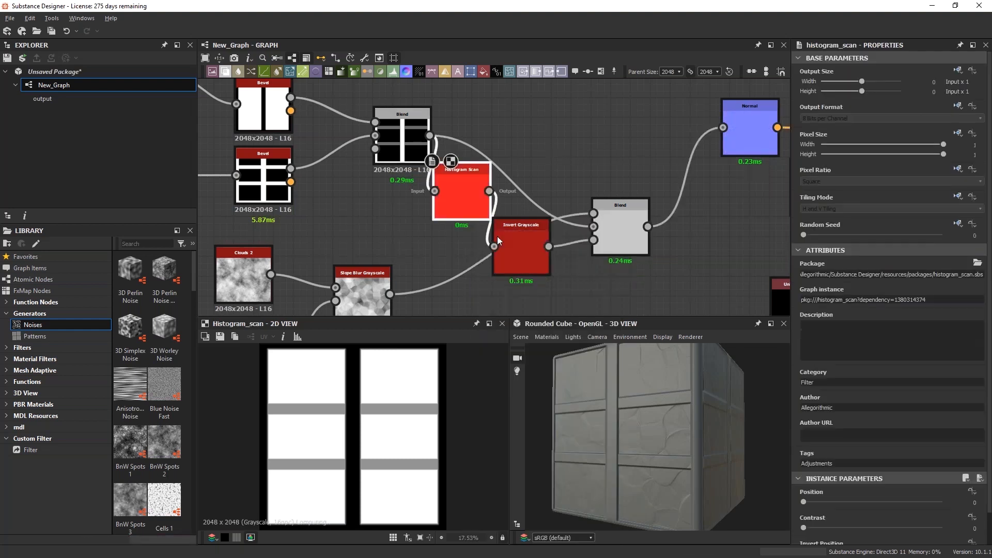
drag(449, 240, 449, 249)
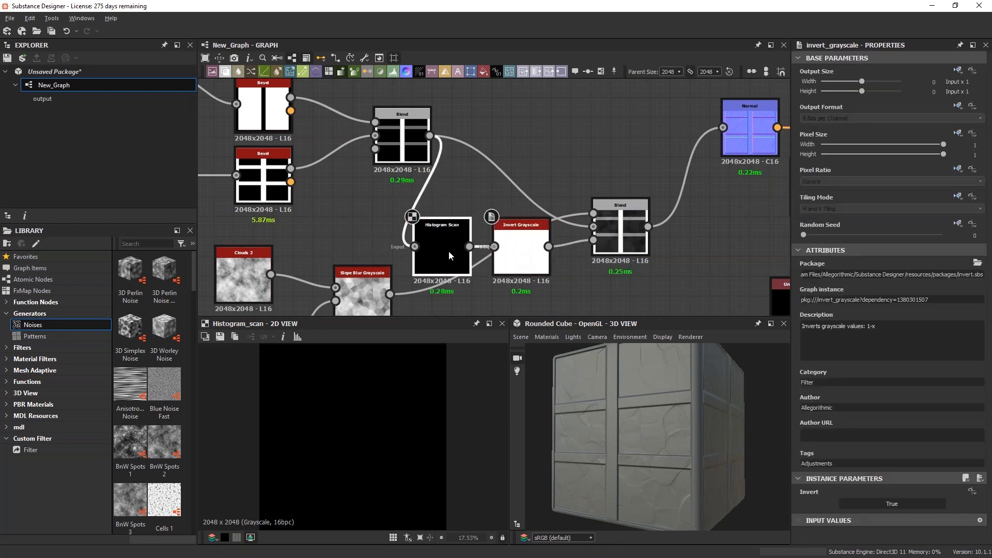
Set the Histogram Scan's Position to 0.91, checking the mask edges and the panel creases on the 3D cube
scroll(828, 490, down, 2)
drag(804, 468, 907, 470)
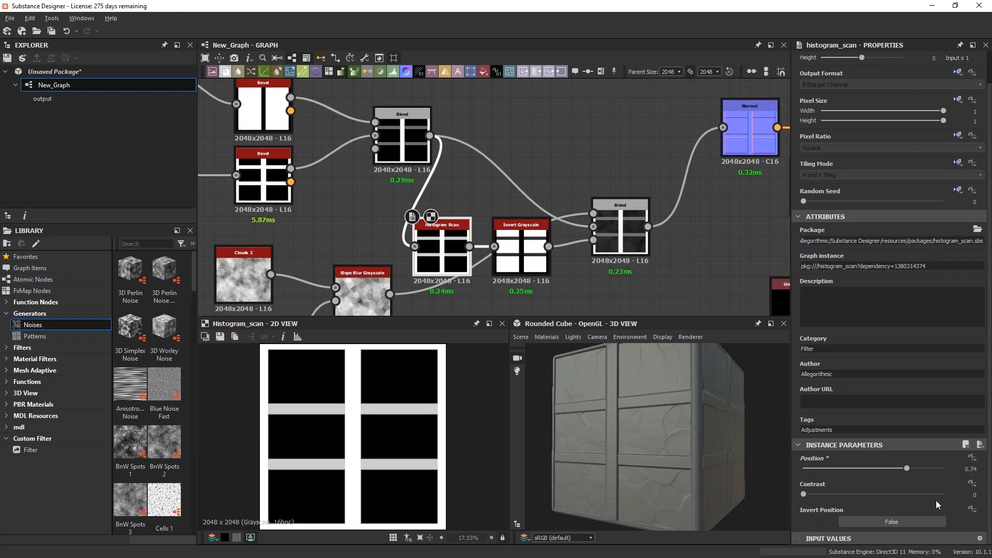
drag(908, 470, 916, 472)
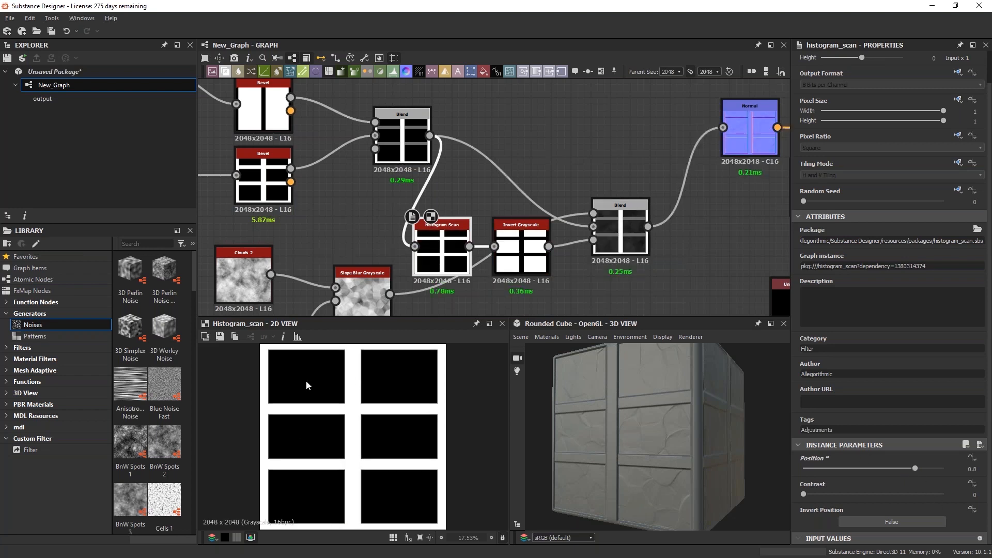
scroll(640, 392, up, 5)
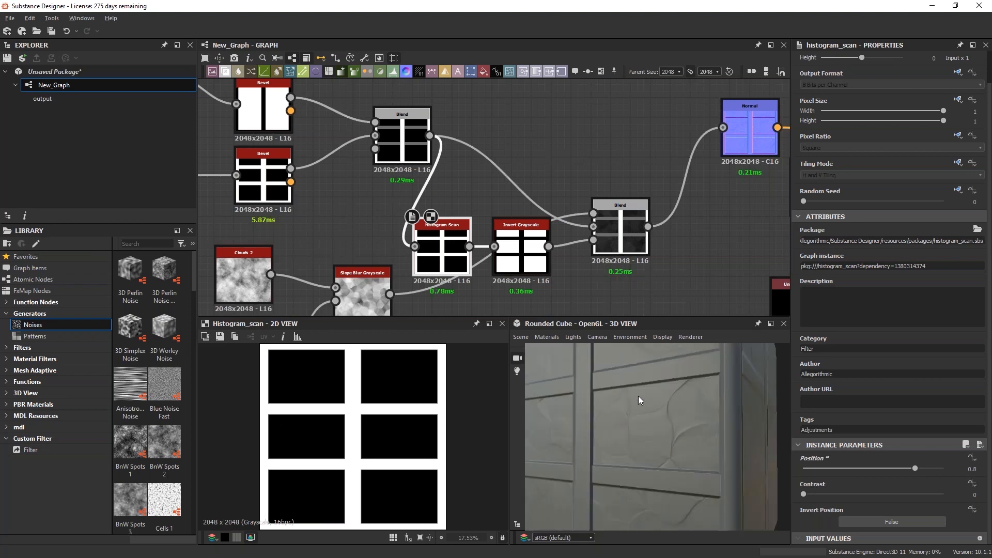
middle_drag(603, 399, 711, 411)
drag(748, 419, 726, 379)
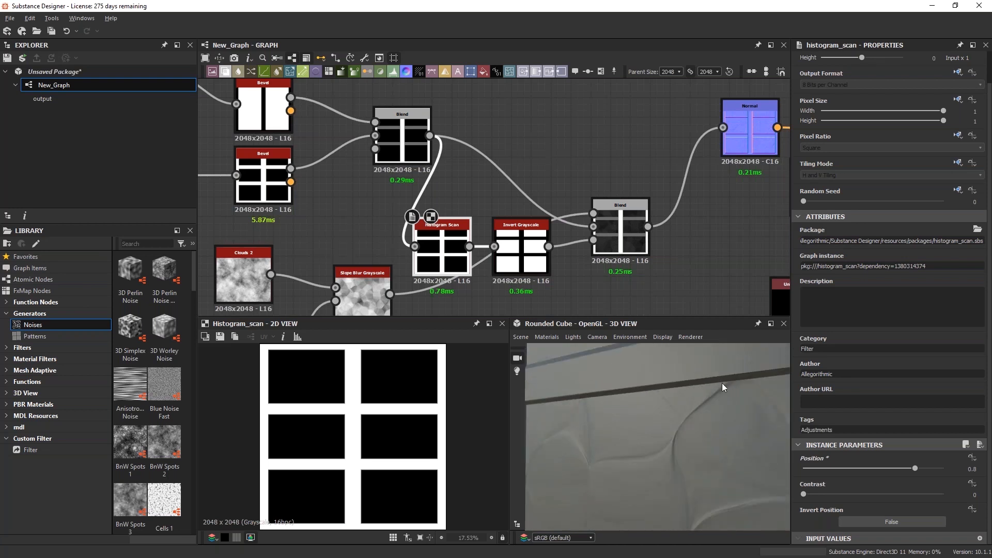
mouse_move(916, 470)
mouse_down()
mouse_move(888, 470)
mouse_move(898, 470)
mouse_up()
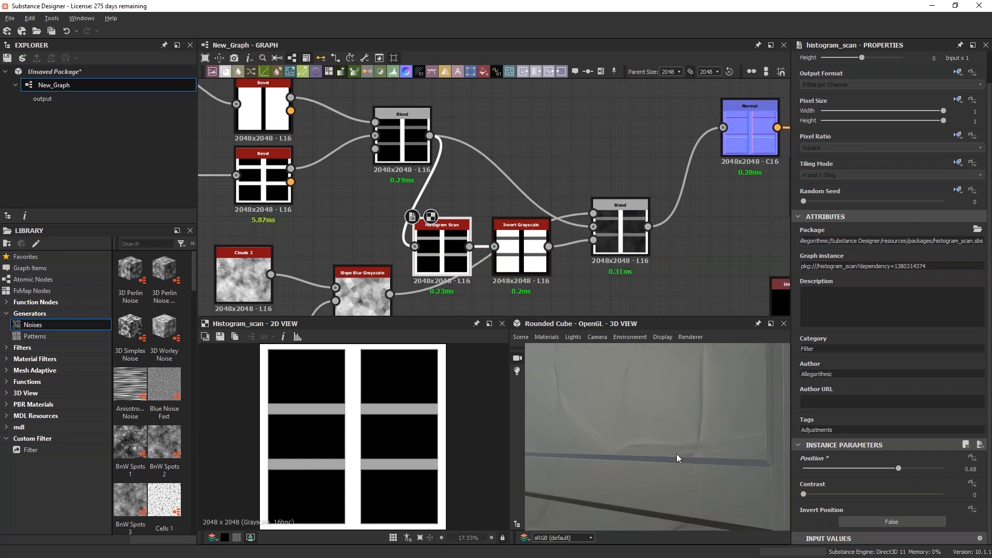
scroll(364, 437, up, 10)
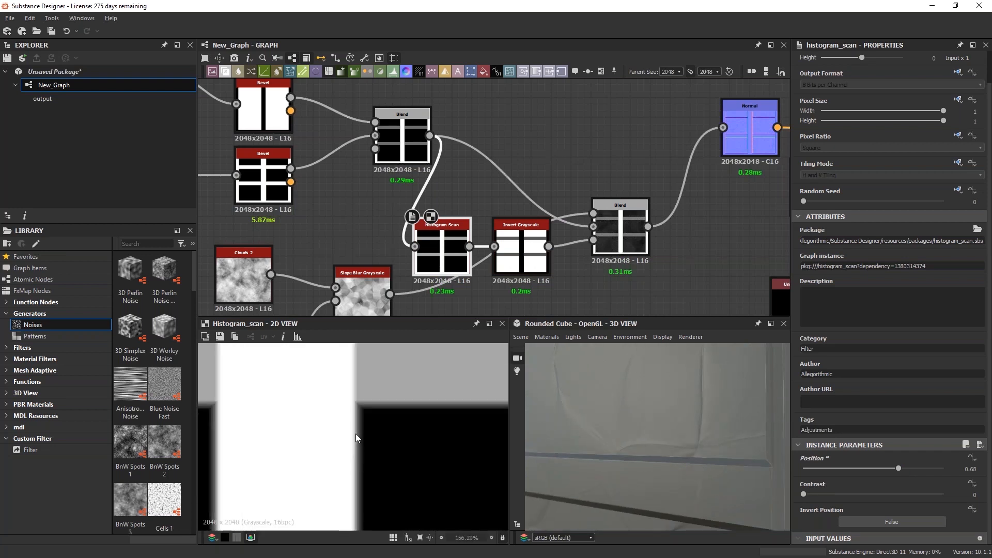
drag(899, 468, 931, 468)
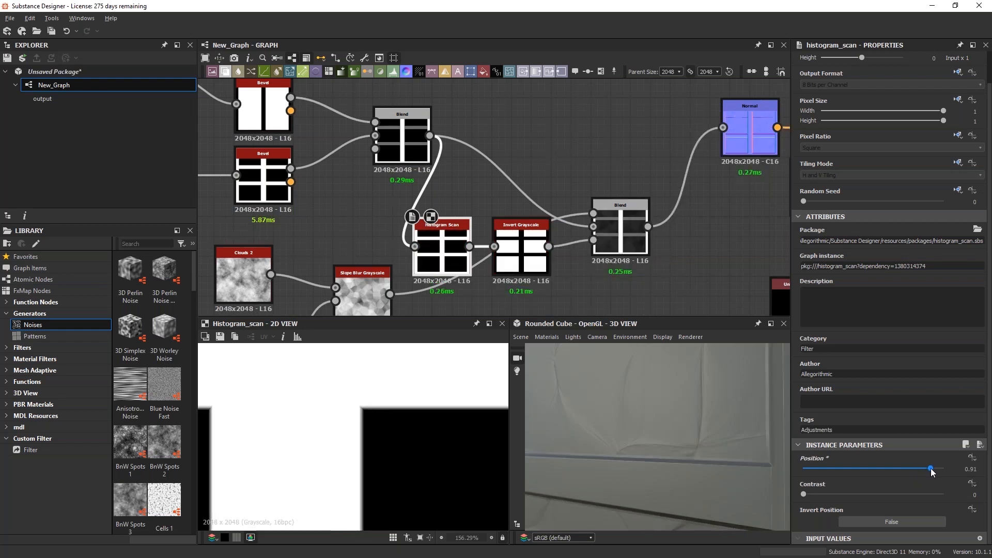
right_drag(683, 435, 647, 442)
mouse_move(665, 416)
mouse_down()
mouse_move(618, 442)
mouse_move(664, 424)
mouse_move(668, 452)
mouse_move(692, 422)
mouse_move(683, 377)
mouse_move(669, 463)
mouse_move(666, 421)
mouse_up()
drag(702, 450, 658, 418)
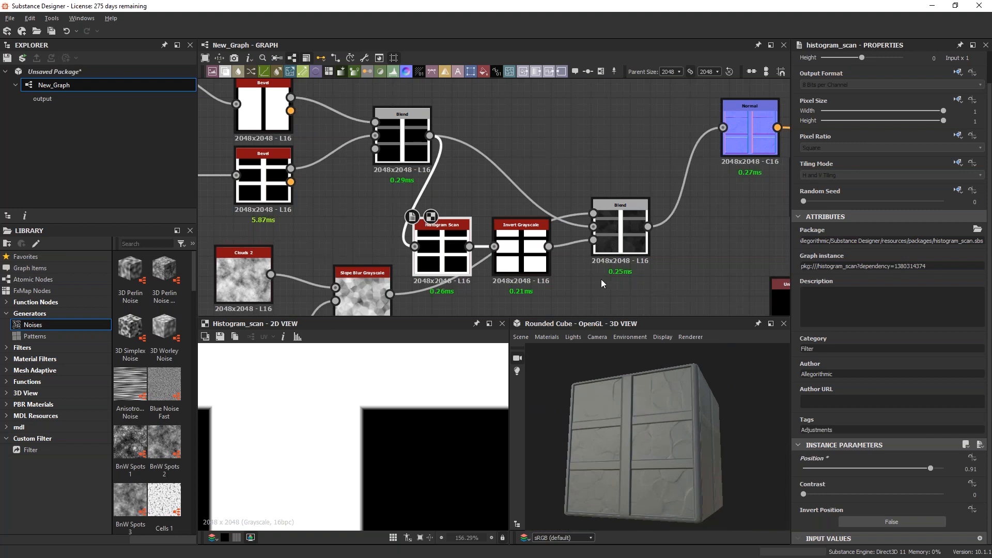
Rearrange the graph so the tile and mask nodes form one compact cluster apart from the noise nodes
scroll(596, 287, down, 8)
drag(480, 228, 540, 285)
drag(532, 246, 536, 273)
drag(425, 148, 581, 238)
drag(577, 230, 533, 198)
drag(384, 117, 432, 178)
drag(349, 122, 523, 213)
Put one frame around the three noise nodes and another around the tile, bevel, first Blend and mask nodes
drag(490, 243, 562, 307)
middle_drag(513, 264, 519, 229)
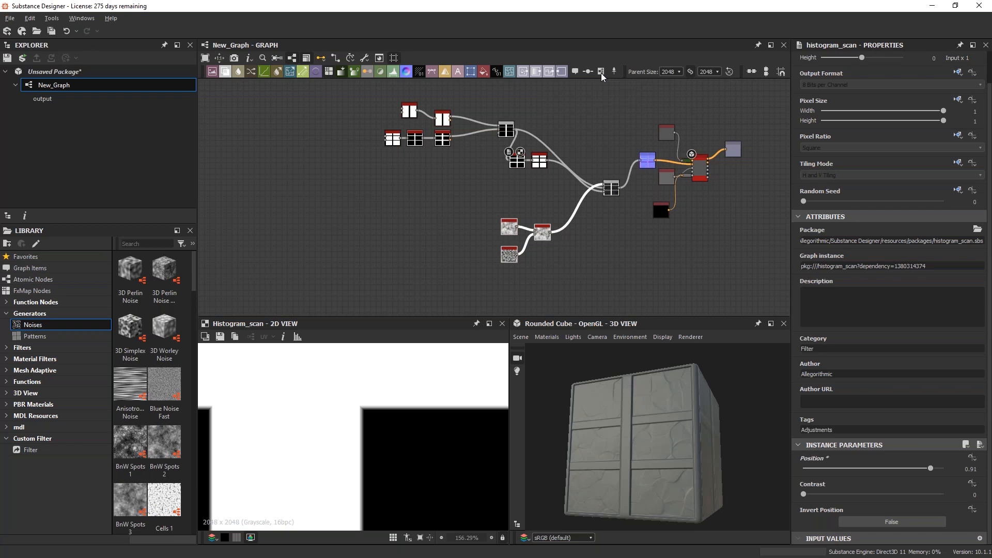
click(602, 74)
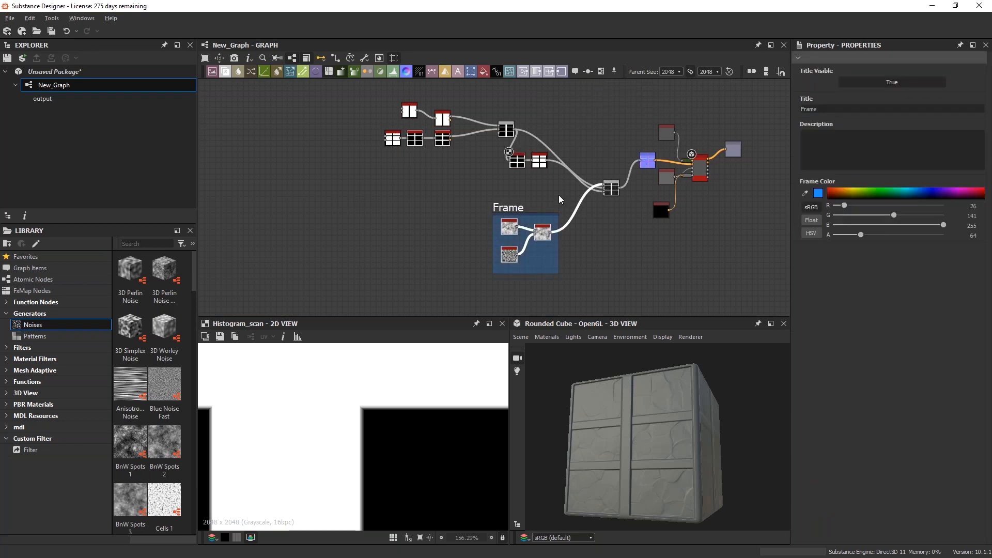
drag(522, 211, 491, 214)
drag(369, 89, 560, 183)
click(601, 71)
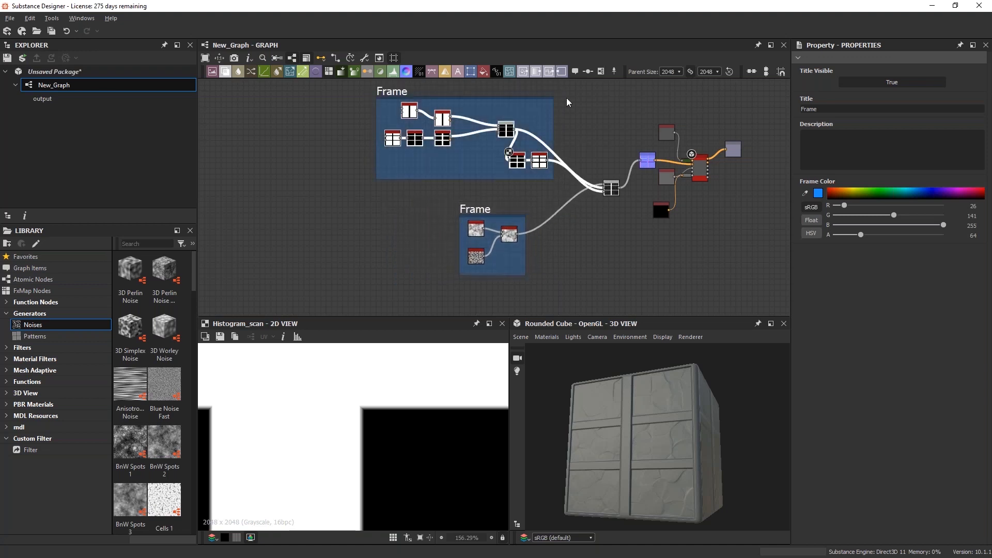
Hide the titles of both the tile frame and the noise frame by setting Title Visible to False
click(466, 105)
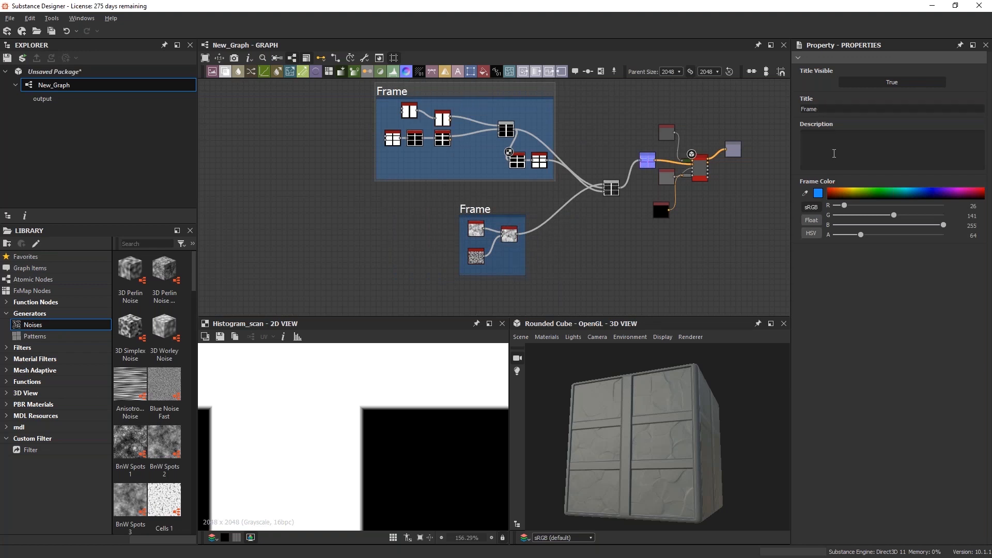
click(873, 85)
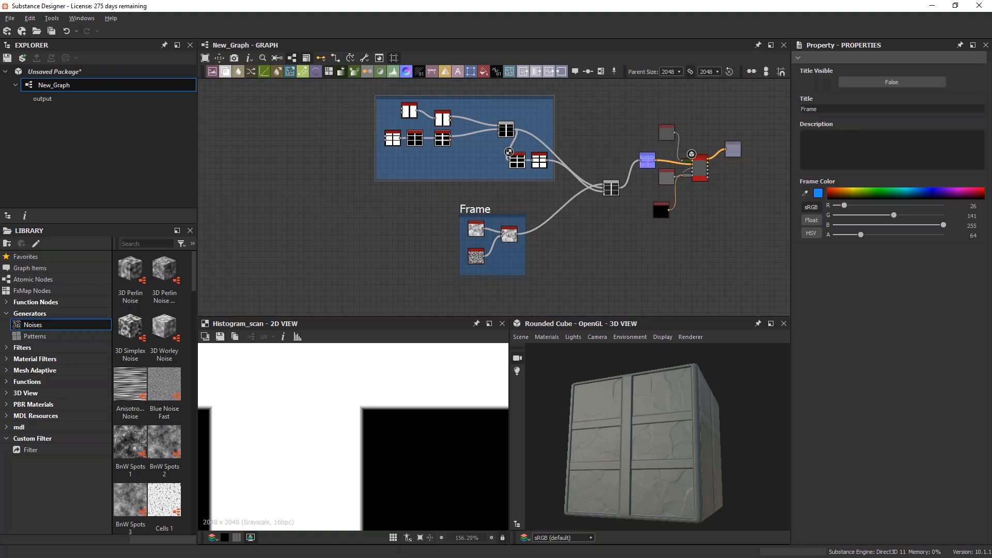
click(497, 216)
click(879, 84)
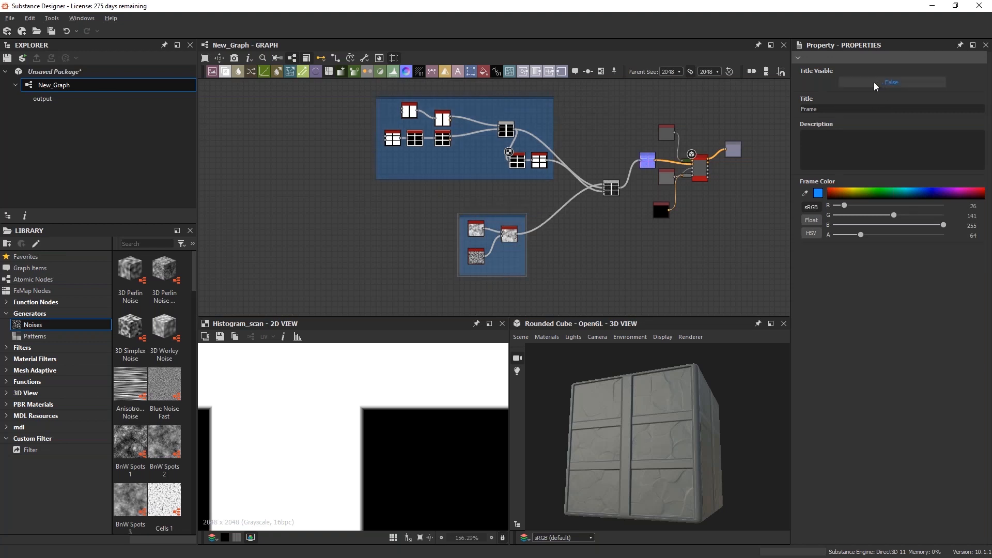
Move the noise frame beneath the tile frame, align the second Blend node with the Normal node, and tidy the black Uniform Color node
drag(516, 216, 541, 197)
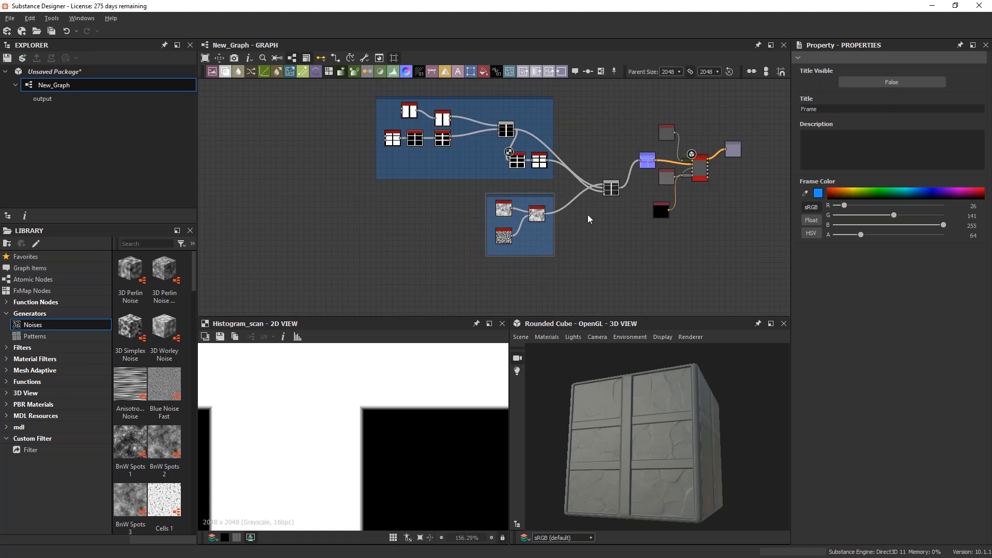
scroll(587, 215, up, 1)
middle_drag(601, 220, 489, 227)
drag(478, 200, 480, 171)
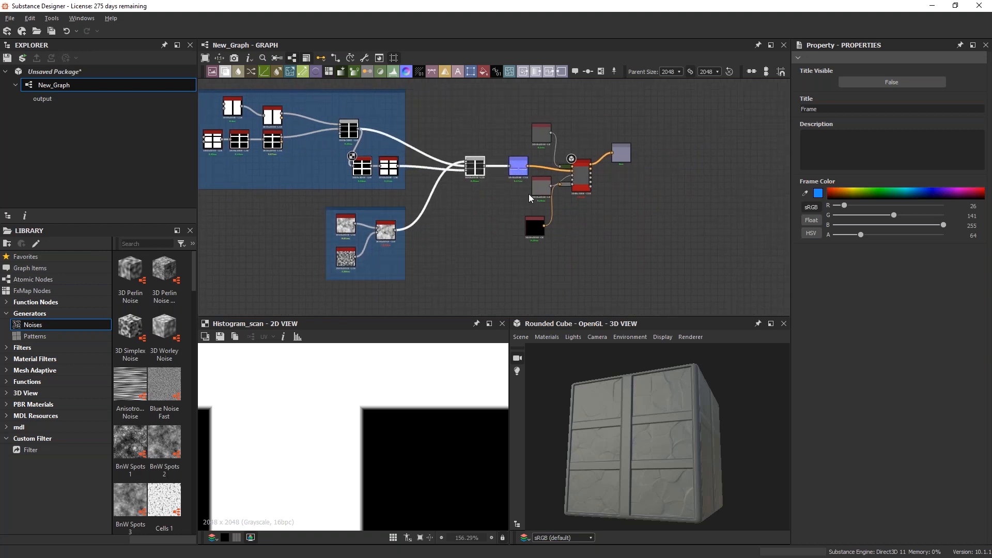
scroll(529, 196, up, 4)
mouse_move(397, 199)
middle_down()
mouse_move(483, 203)
mouse_move(407, 184)
middle_up()
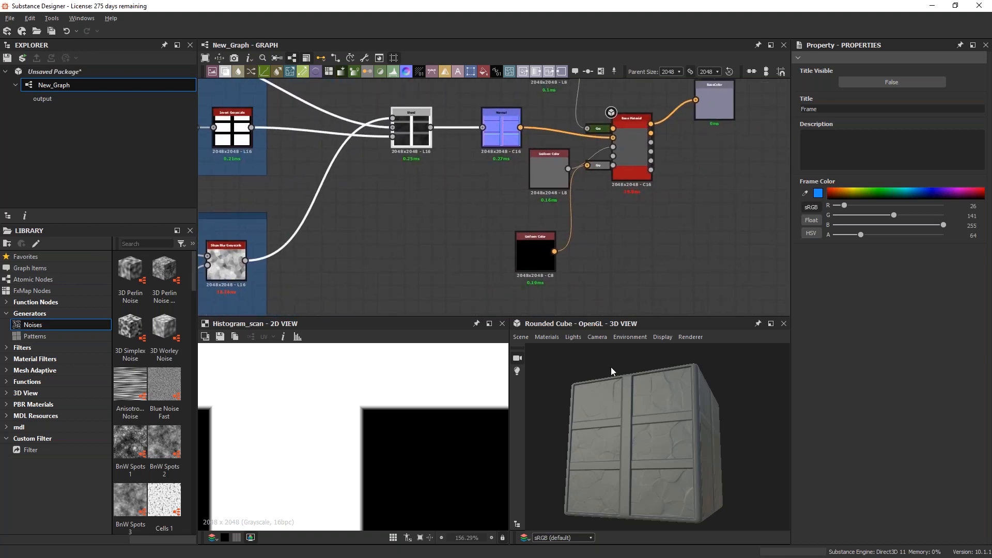
drag(532, 250, 544, 240)
middle_drag(336, 185, 467, 180)
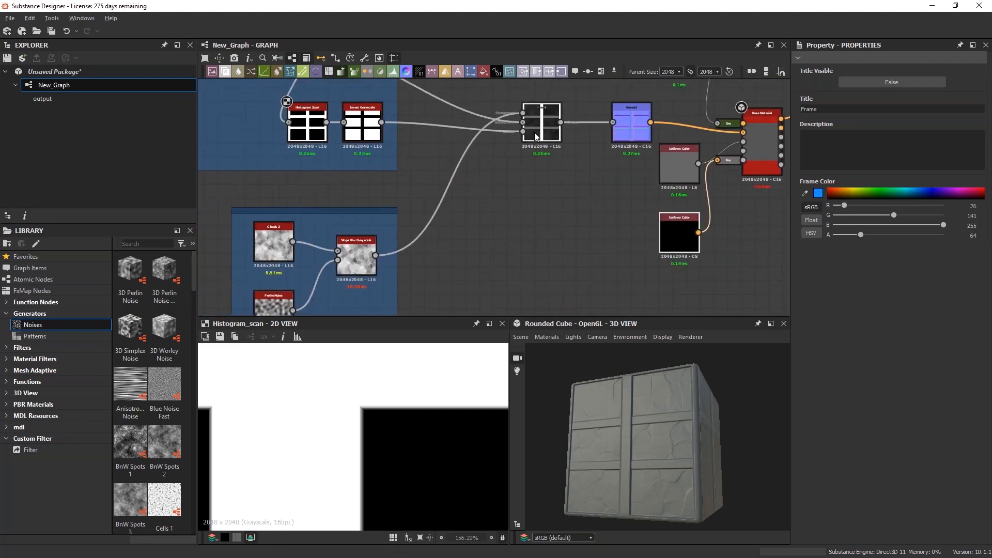
scroll(533, 133, up, 3)
scroll(518, 134, down, 3)
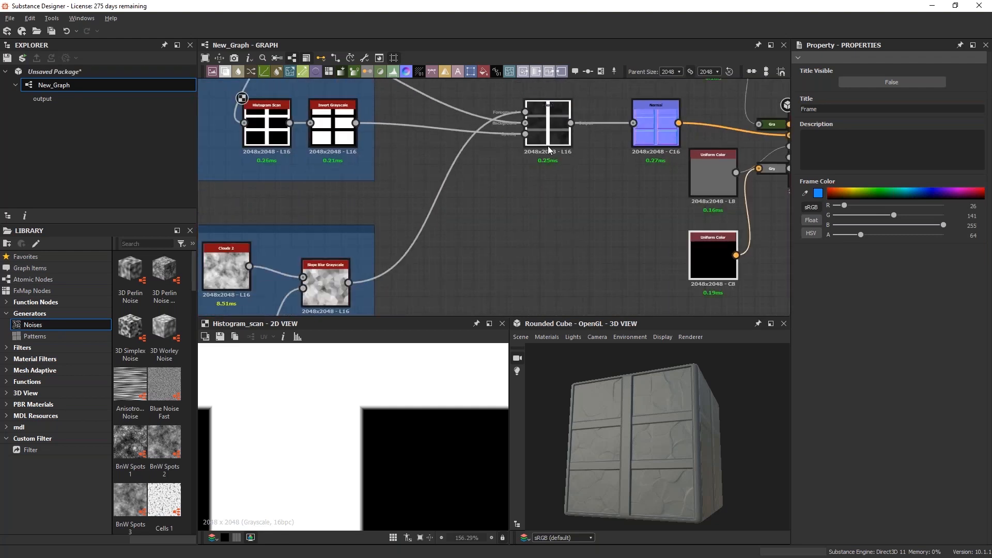
scroll(494, 206, up, 2)
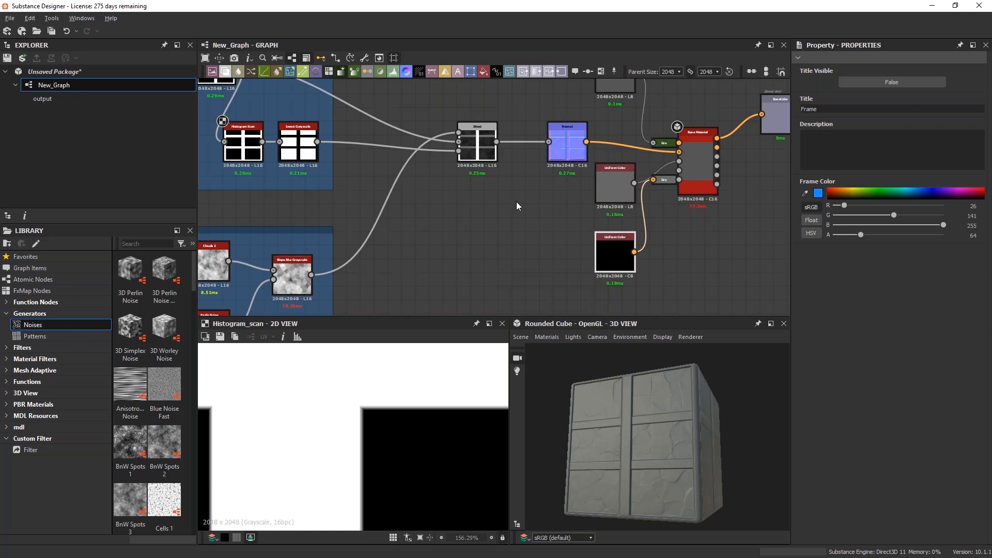
Add a Crystal 2 noise node in the empty area beside the noise frame and view its full texture
middle_drag(523, 282, 509, 210)
middle_drag(393, 249, 510, 209)
click(552, 186)
key(space)
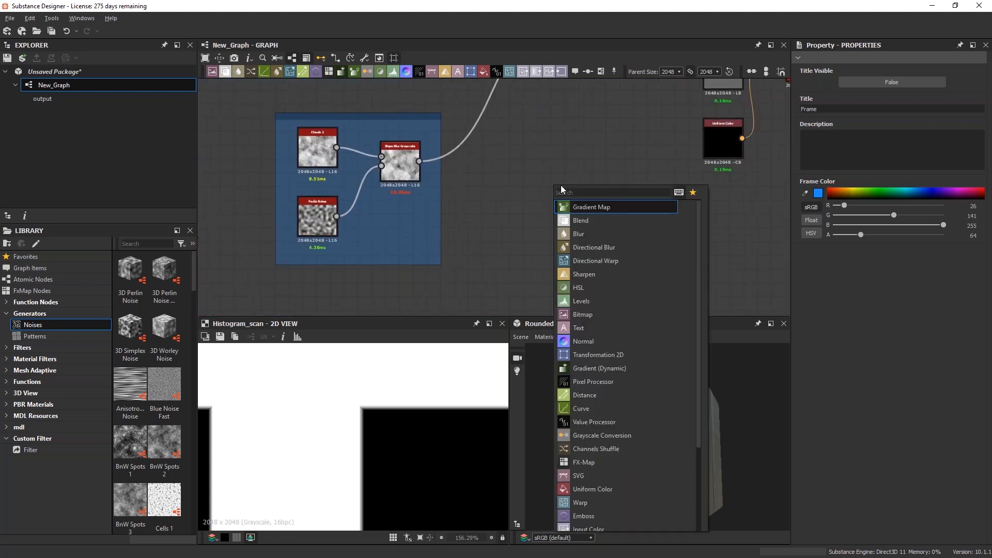
text(crys)
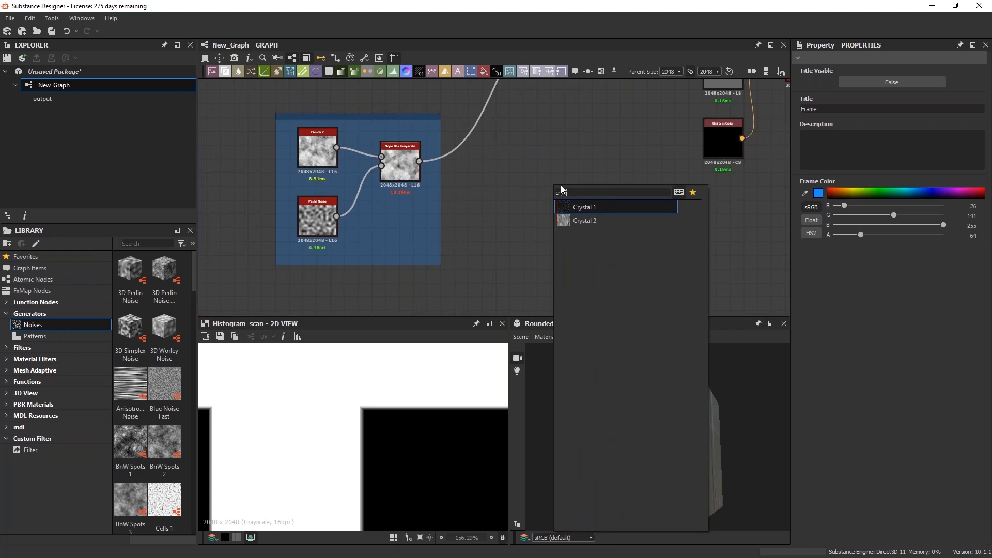
click(585, 221)
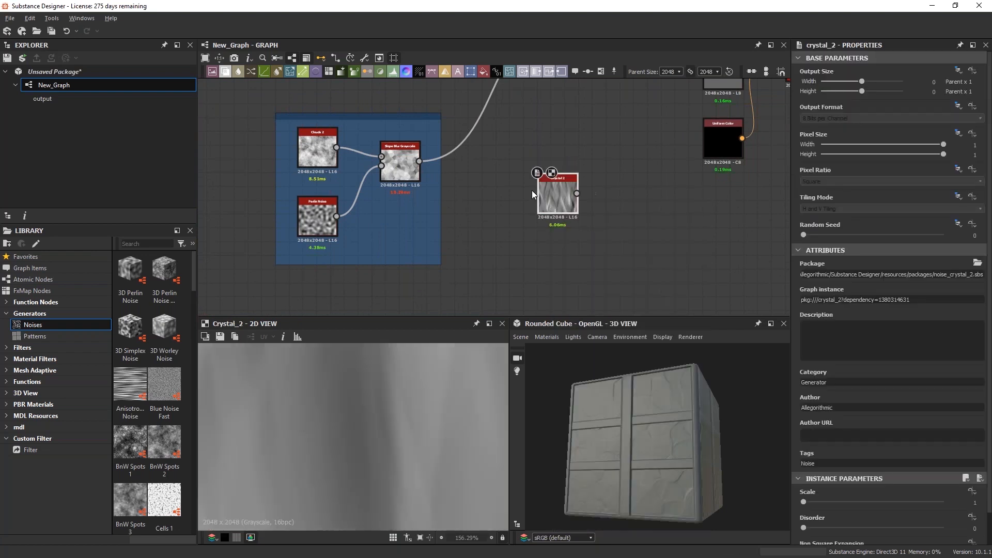
scroll(392, 405, down, 10)
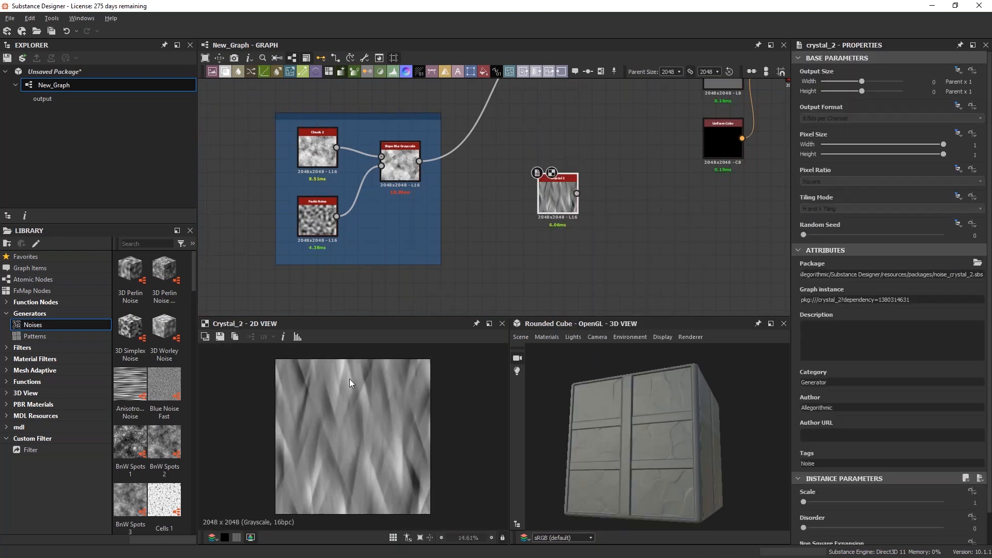
Add a Fluid noise node and stack it above the Crystal 2 node with a clear gap
middle_drag(455, 247, 514, 253)
middle_drag(601, 248, 452, 244)
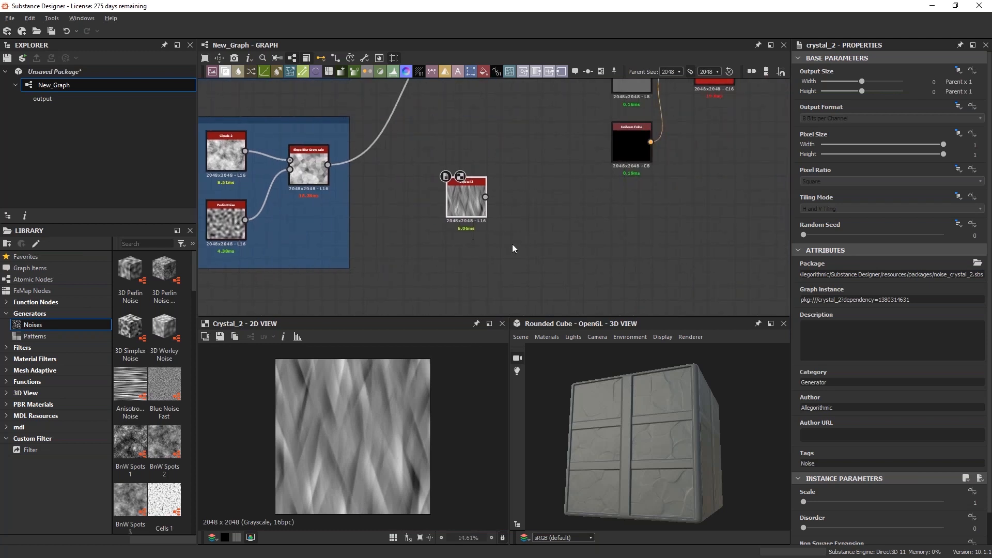
key(space)
text(fluid)
click(525, 234)
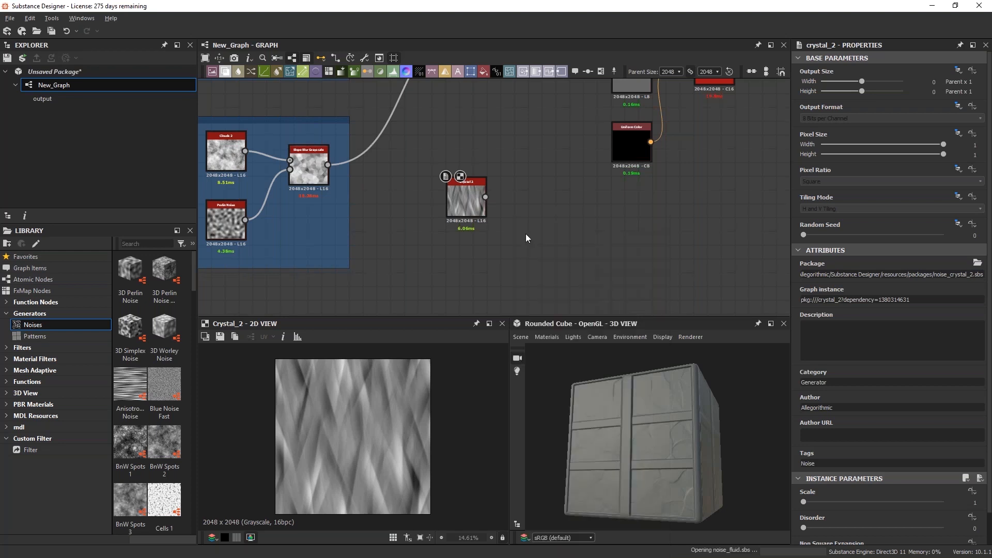
drag(526, 234, 477, 152)
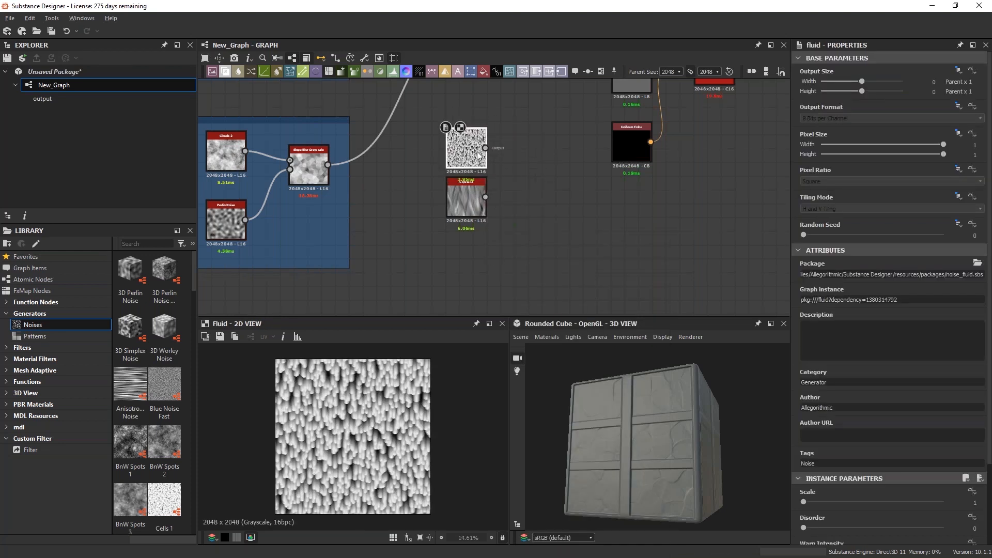
drag(462, 196, 462, 210)
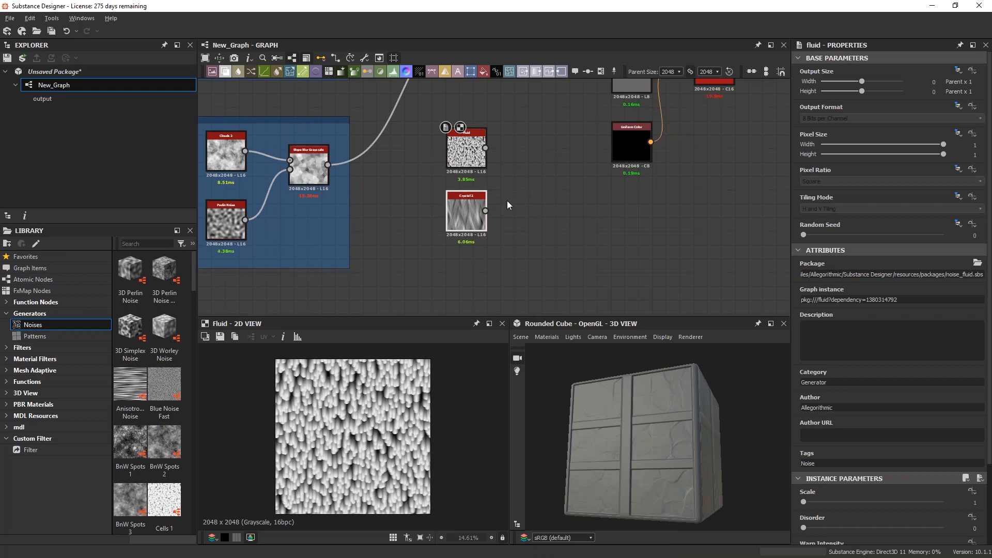
Try blending Fluid over Crystal 2 with a Blend node at 0.27 opacity, and delete that Blend node
key(space)
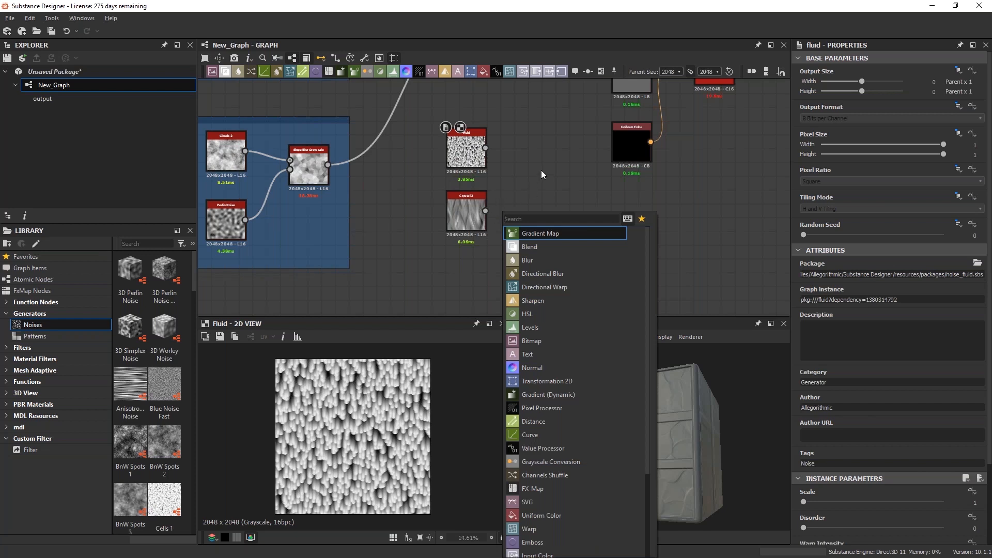
key(Escape)
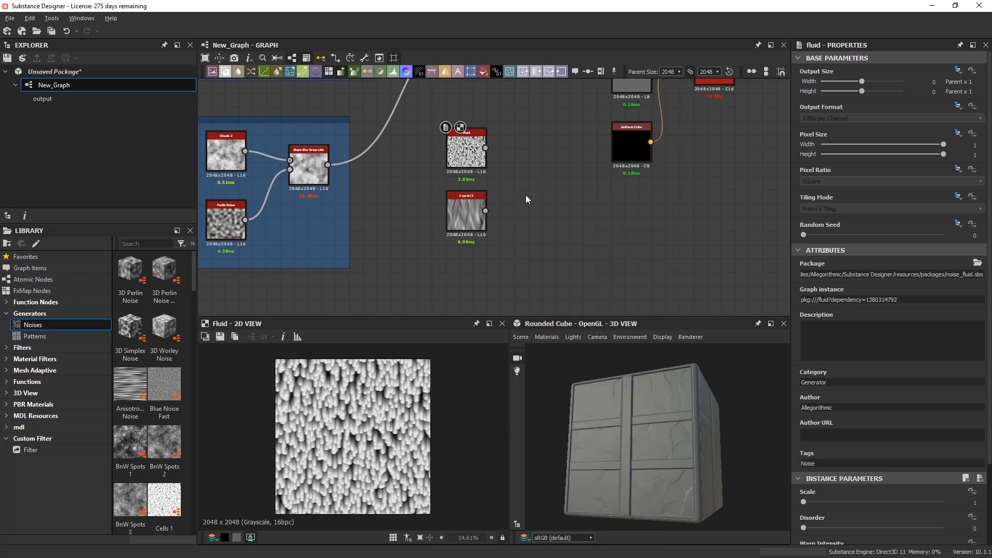
key(space)
text(Blen)
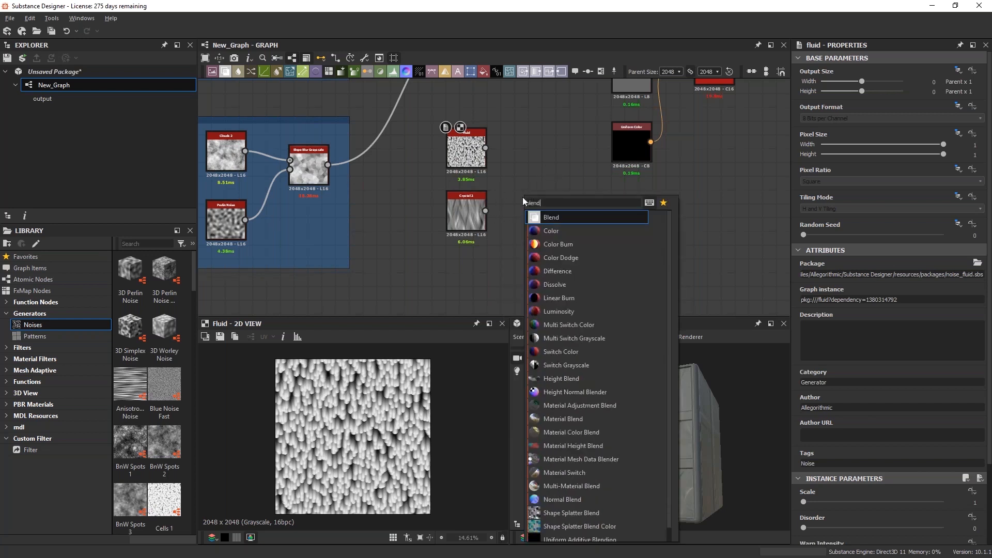
click(528, 219)
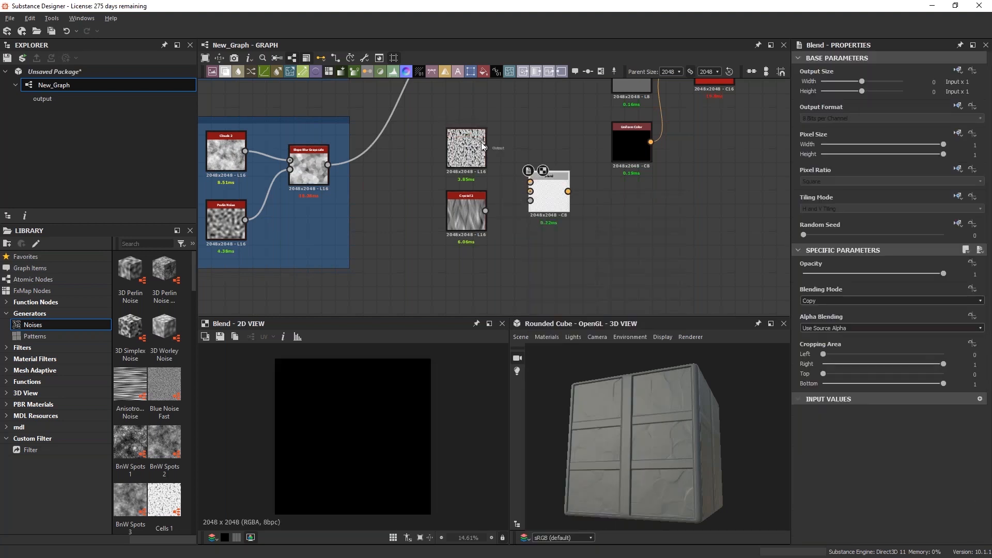
drag(485, 148, 530, 182)
drag(485, 210, 530, 191)
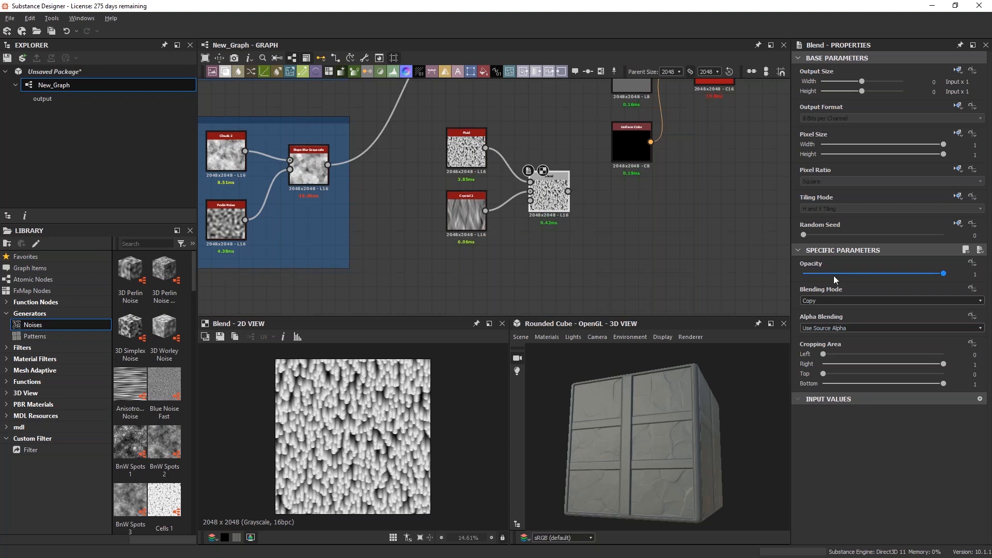
drag(860, 272, 841, 273)
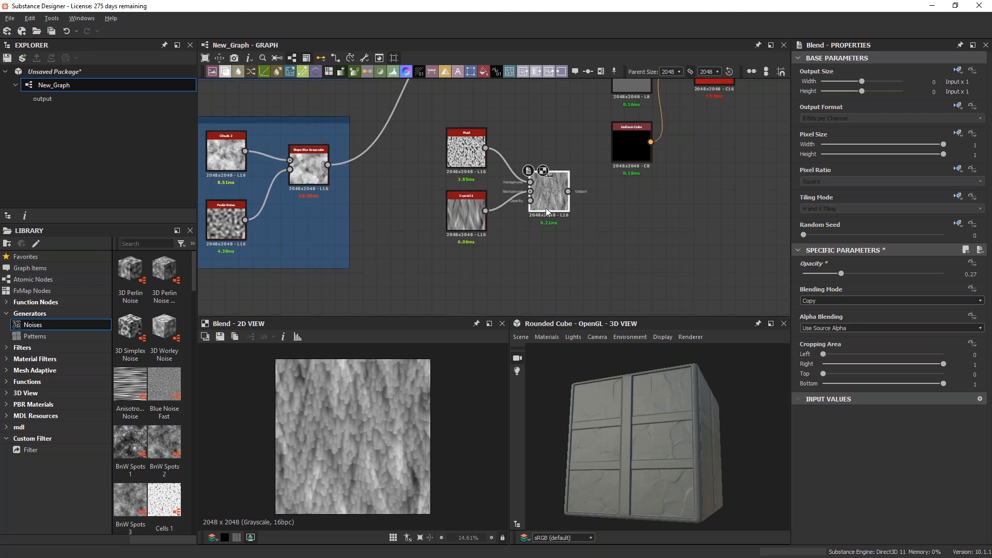
key(Delete)
Add a Directional Warp node with Fluid as its main input and Crystal 2 as its intensity input
key(space)
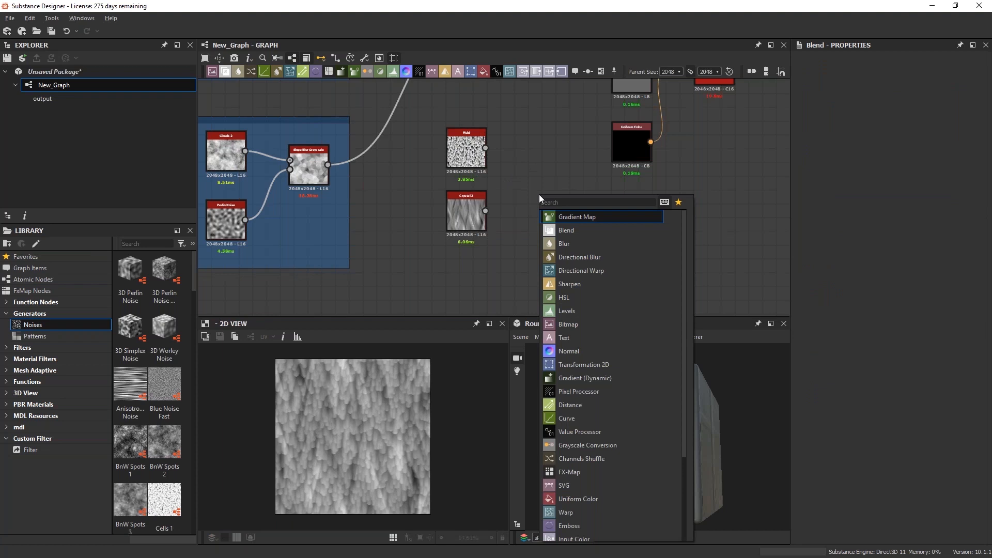
text(direc)
click(562, 225)
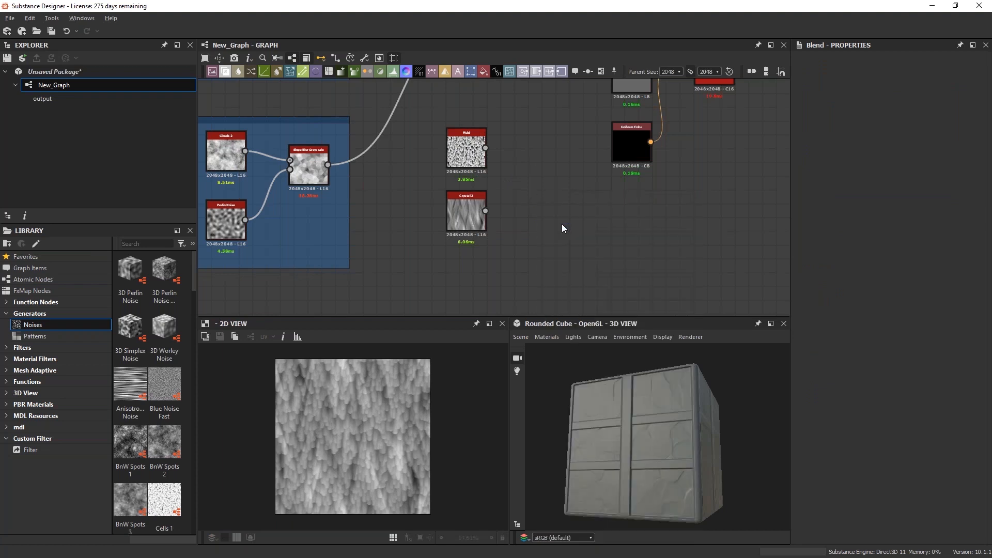
drag(538, 208, 579, 198)
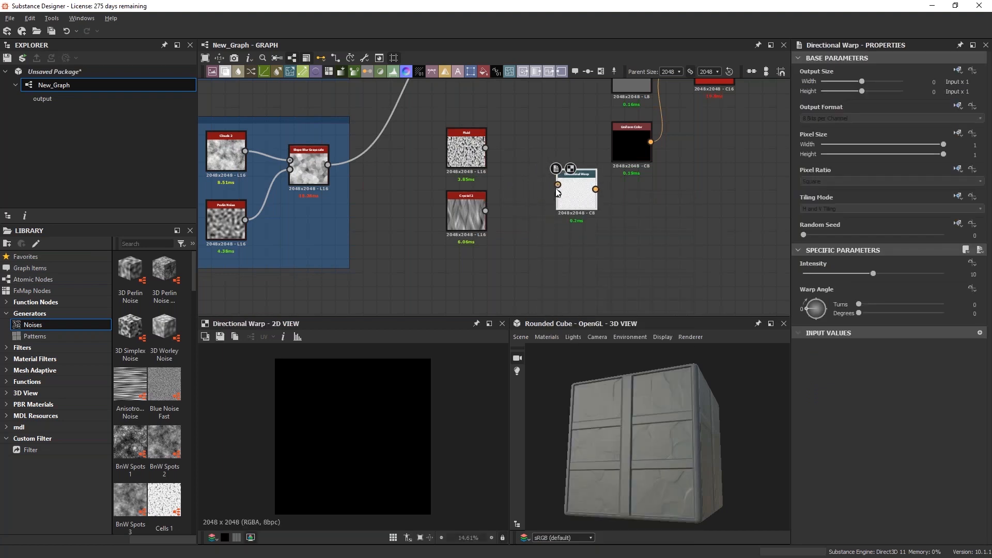
drag(485, 148, 558, 185)
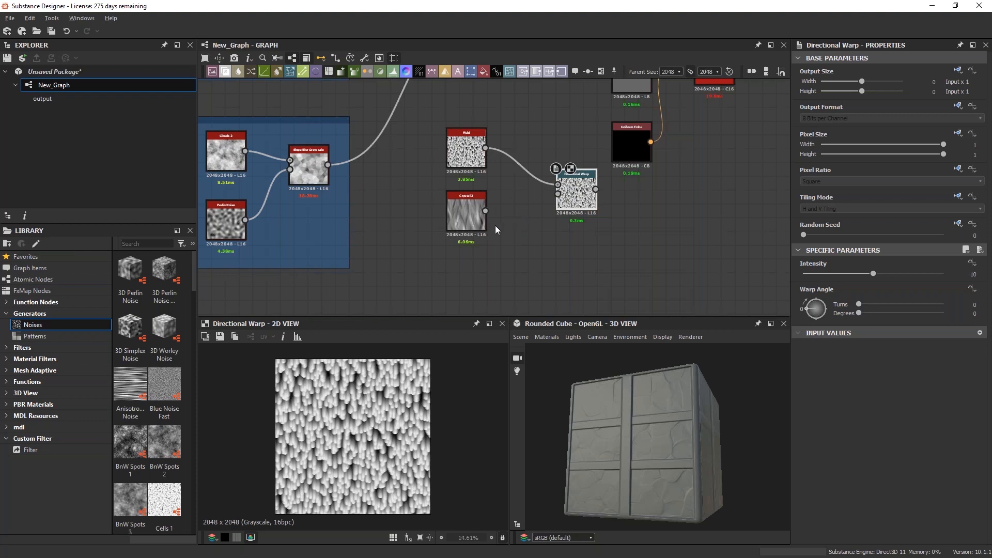
drag(485, 211, 546, 201)
click(523, 213)
drag(485, 211, 568, 198)
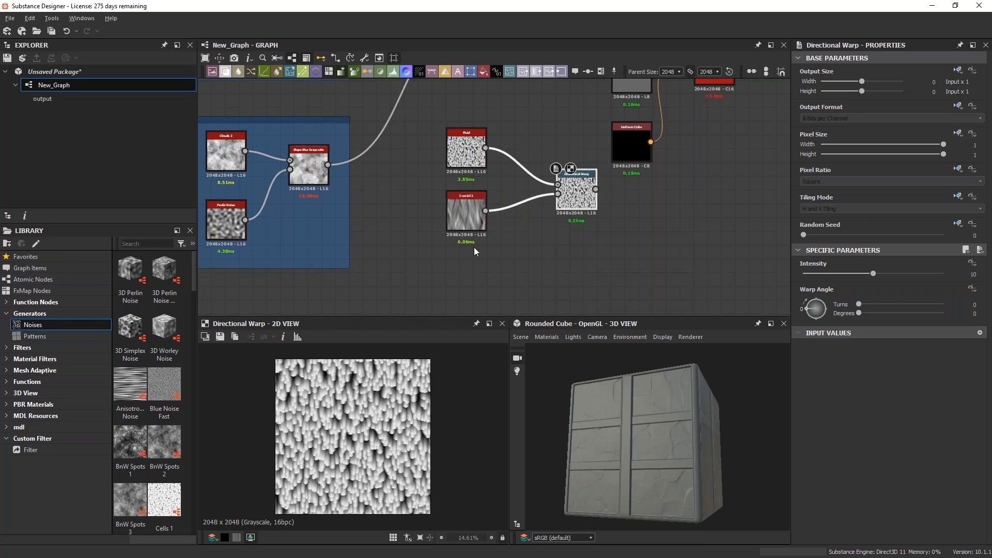
Space out the Fluid, Crystal 2 and Directional Warp nodes and compare their outputs in the 2D view
double_click(472, 225)
drag(472, 225, 443, 240)
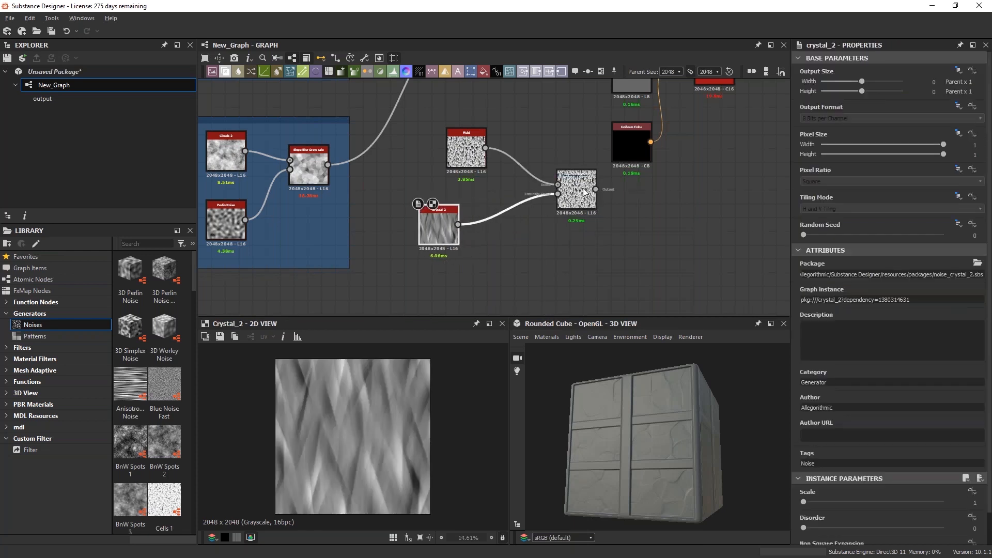
click(587, 192)
double_click(585, 190)
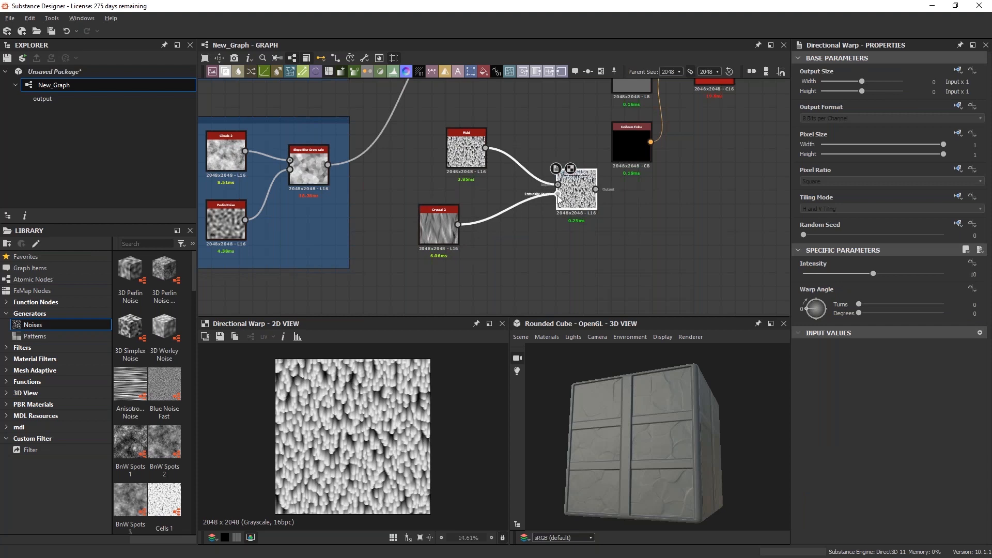
drag(582, 200, 596, 198)
drag(471, 156, 443, 157)
click(446, 226)
double_click(445, 226)
double_click(438, 154)
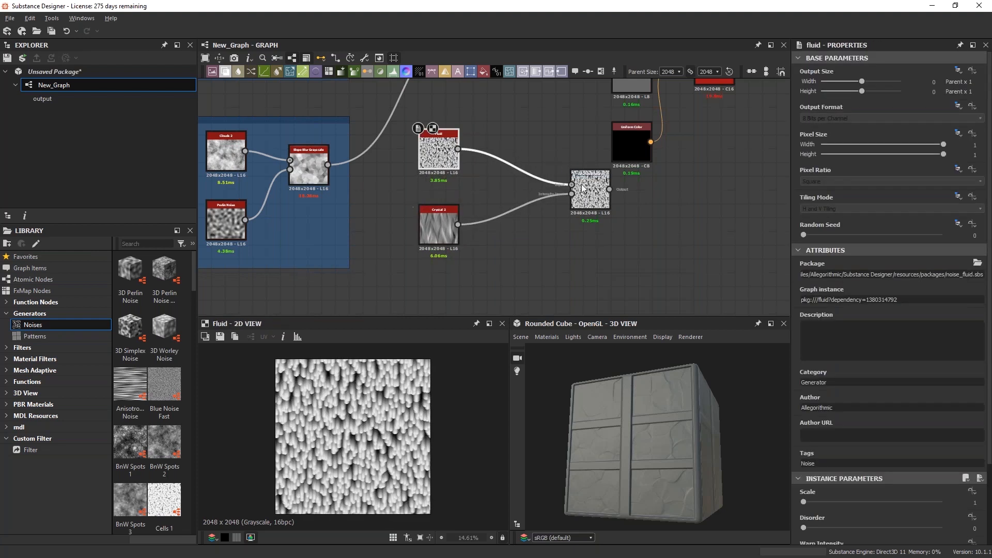
click(594, 191)
click(439, 154)
double_click(599, 201)
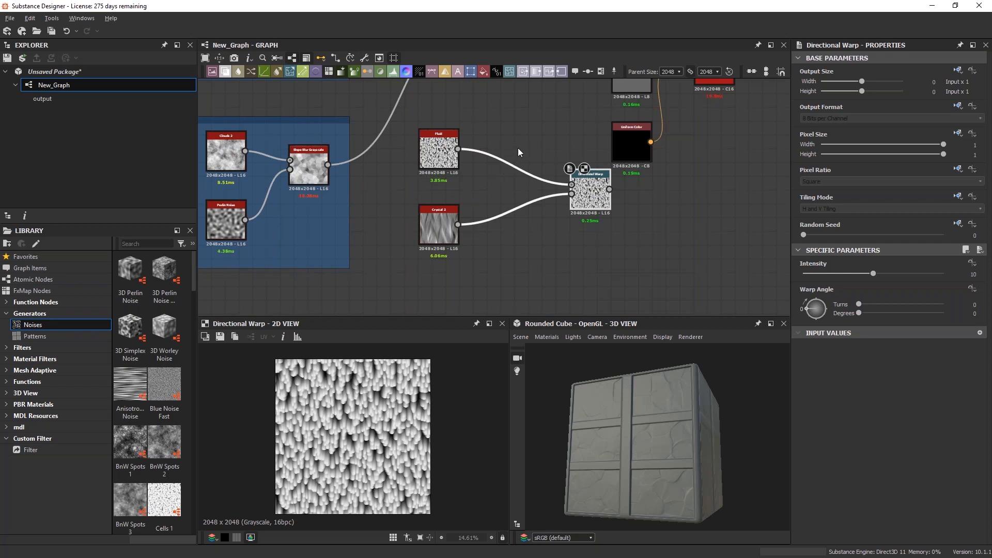
Insert a Slope Blur Grayscale node on the link between Fluid and Directional Warp
click(519, 168)
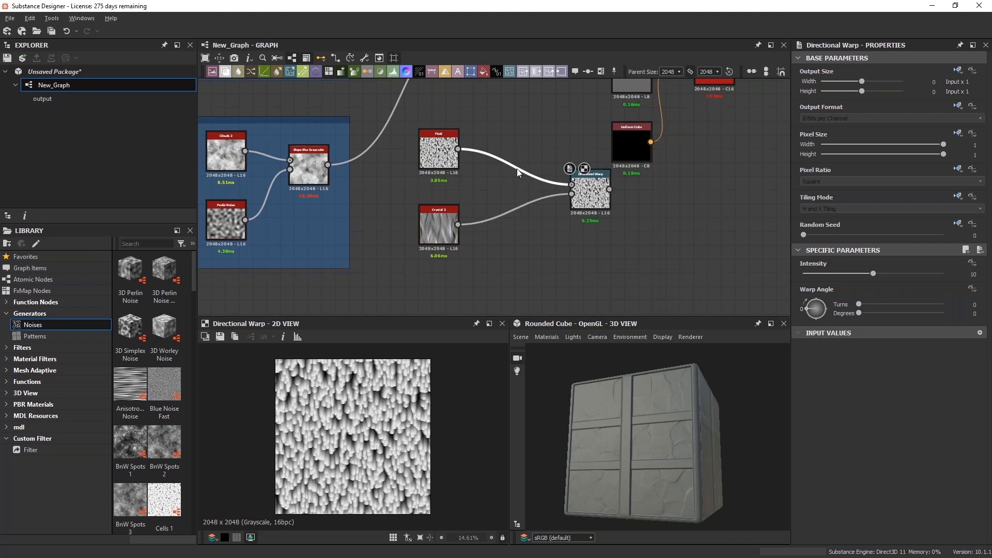
key(space)
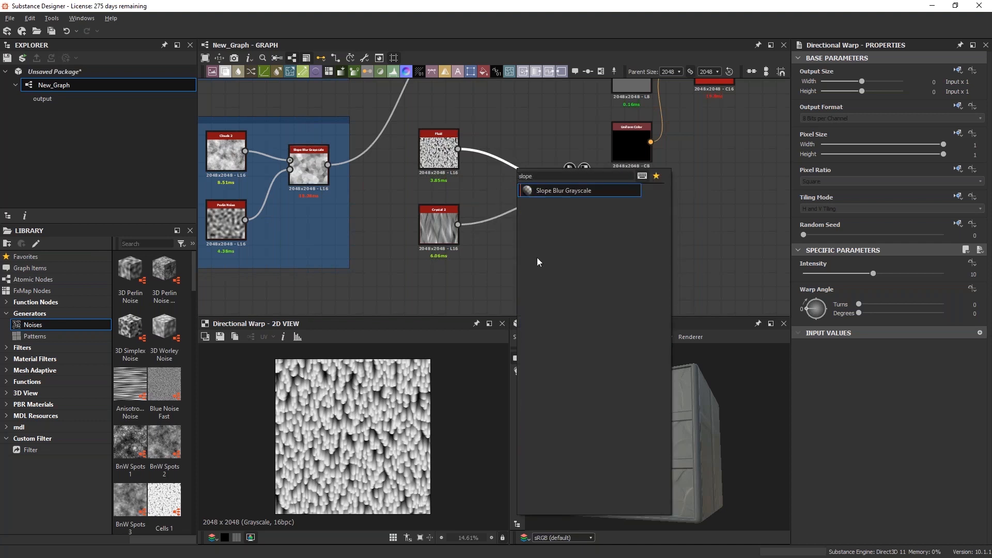
click(534, 193)
drag(518, 173, 518, 172)
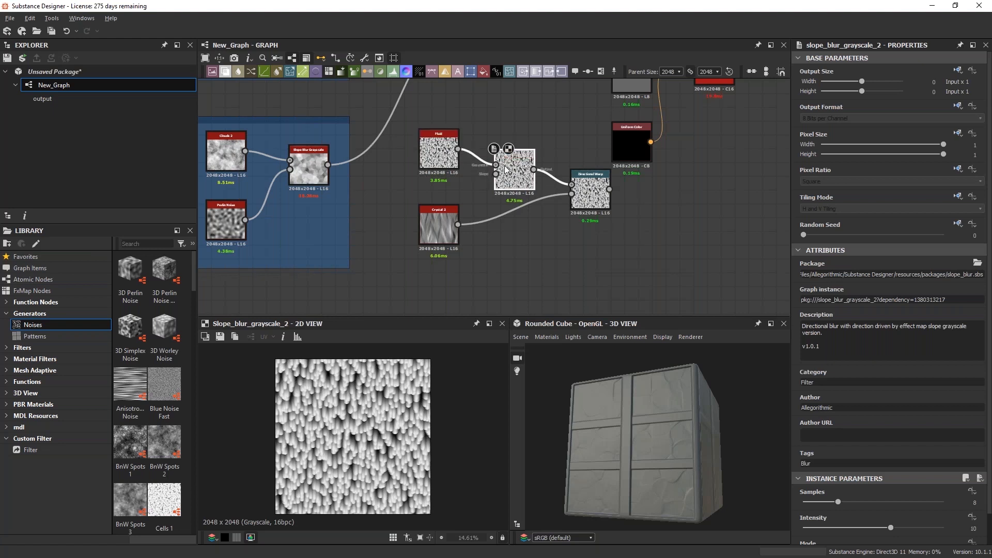
Connect Fluid to the new Slope Blur's slope input and Crystal 2 to its grayscale input, and inspect the blurred texture up close
click(458, 150)
drag(460, 151, 496, 174)
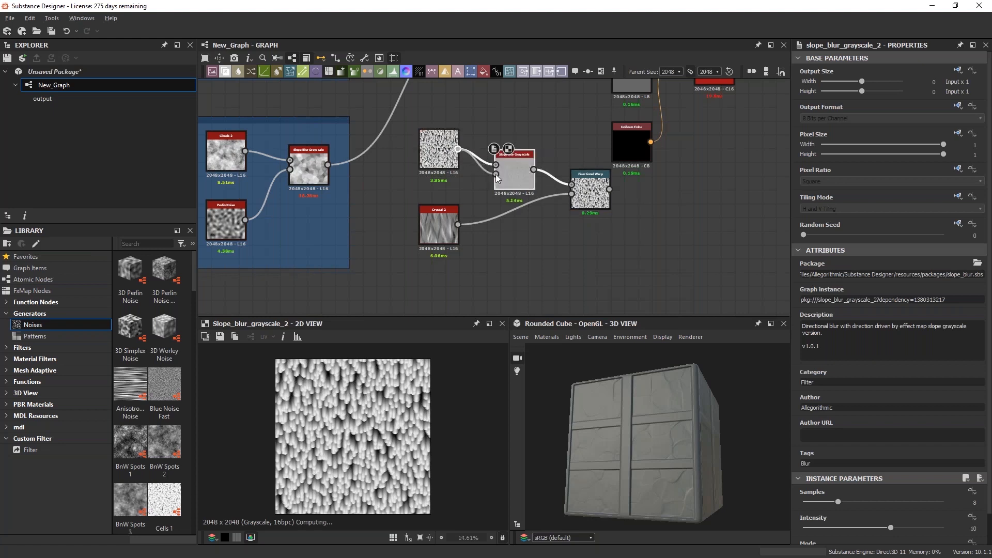
drag(459, 225, 496, 175)
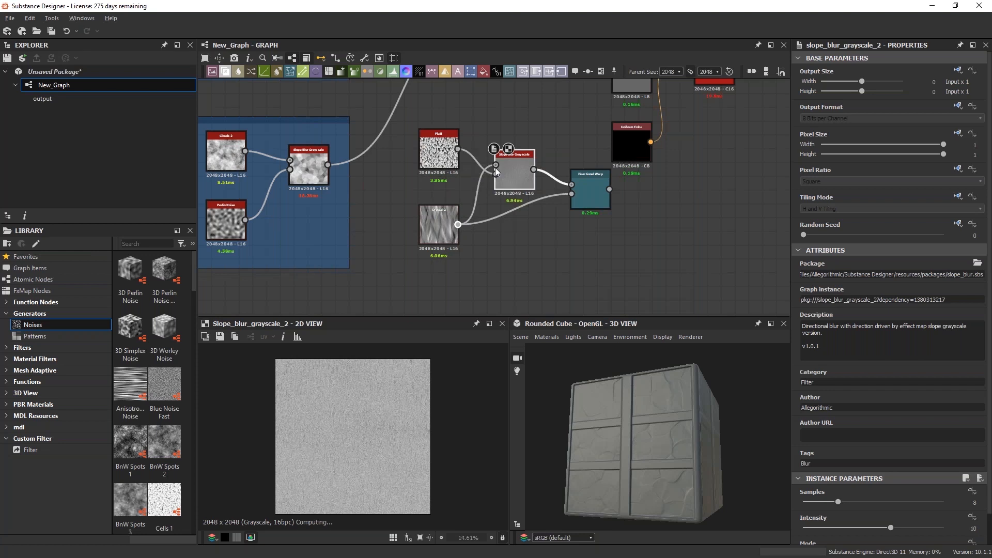
scroll(355, 419, up, 2)
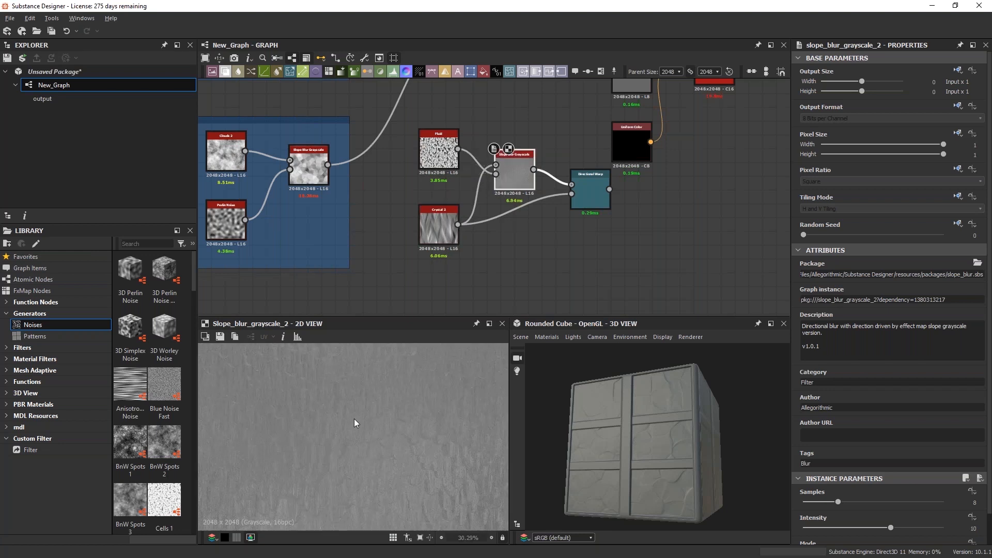
Set the second Slope Blur Grayscale's samples to 2 and intensity to 0.76
scroll(355, 419, up, 1)
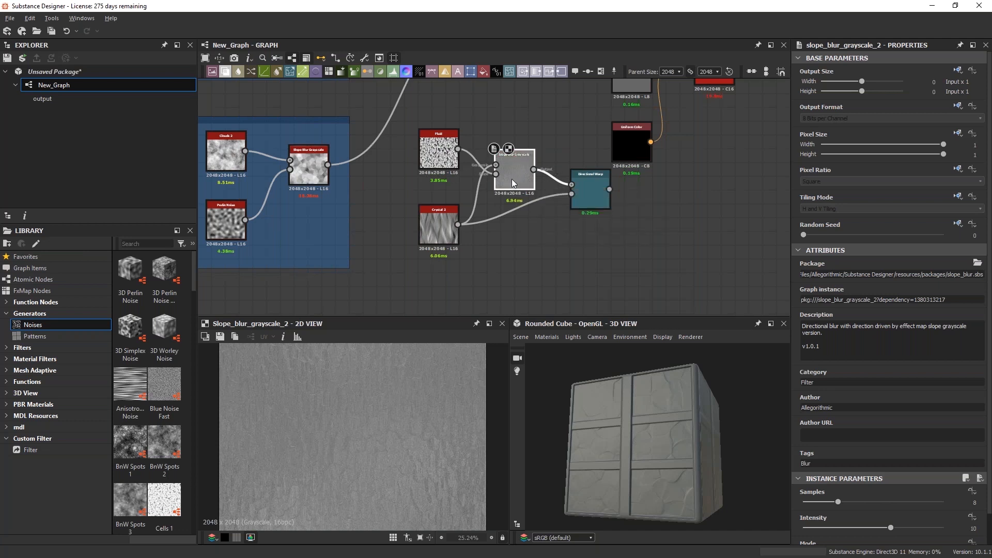
drag(838, 502, 813, 501)
click(890, 528)
drag(891, 530, 812, 534)
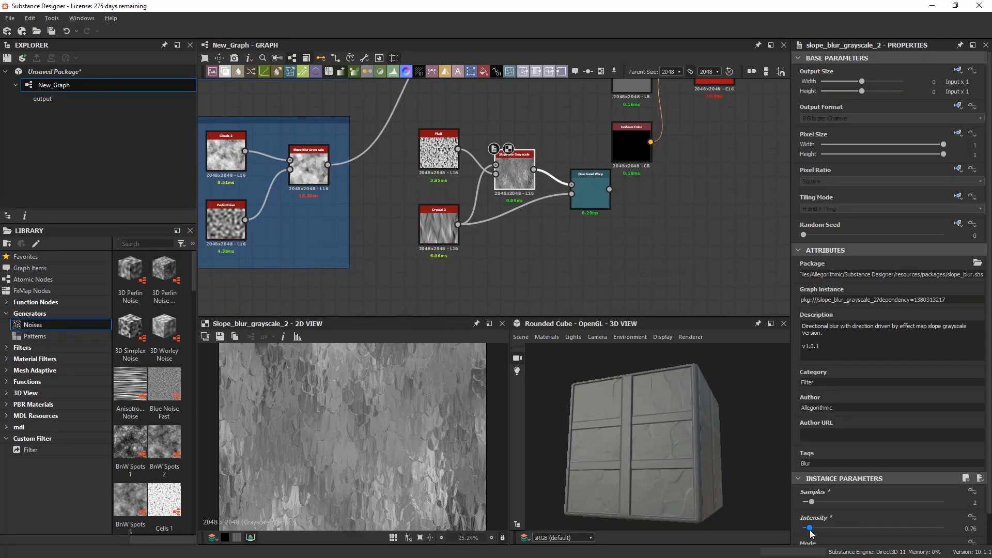
scroll(365, 461, down, 1)
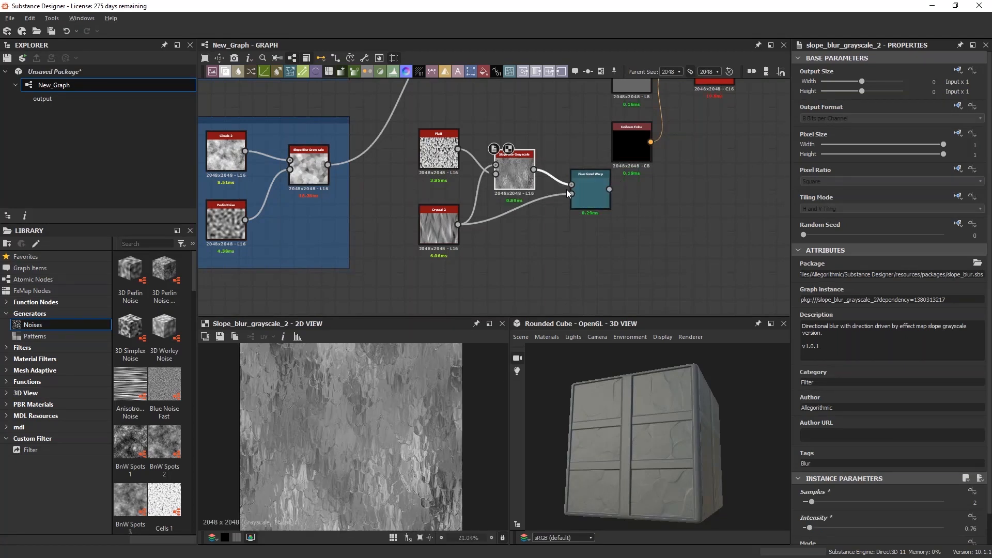
drag(518, 183, 525, 184)
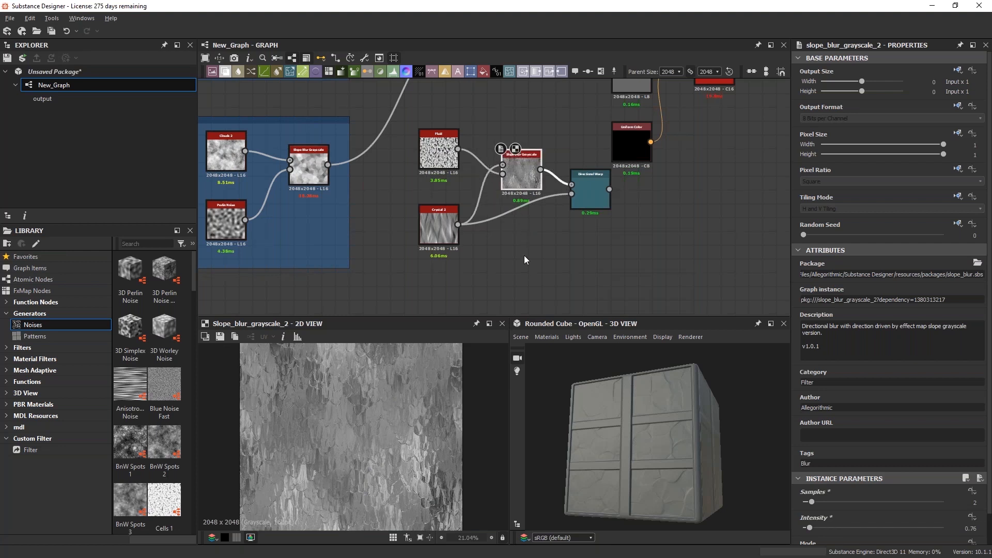
Add an Anisotropic Noise node below the second Slope Blur Grayscale and view its whole texture
key(space)
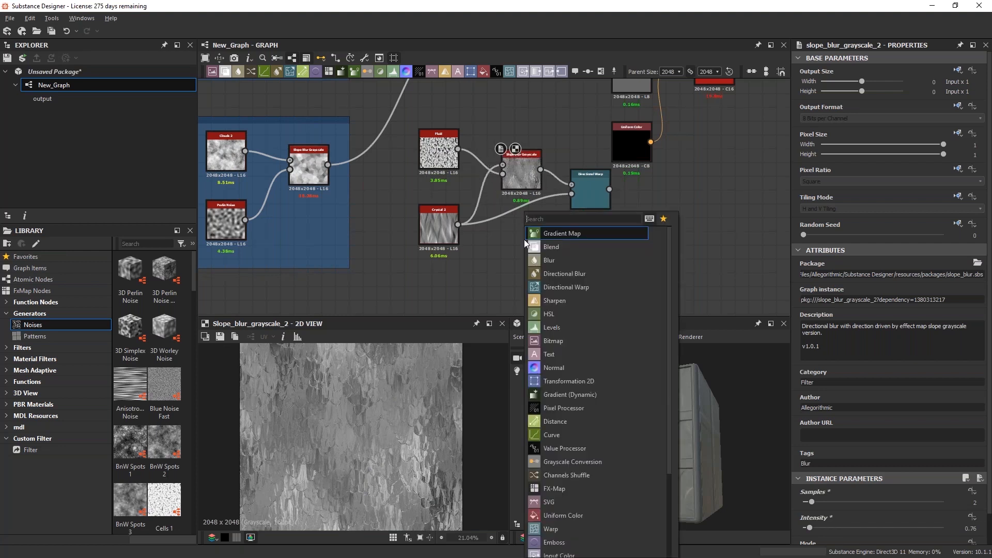
text(ani)
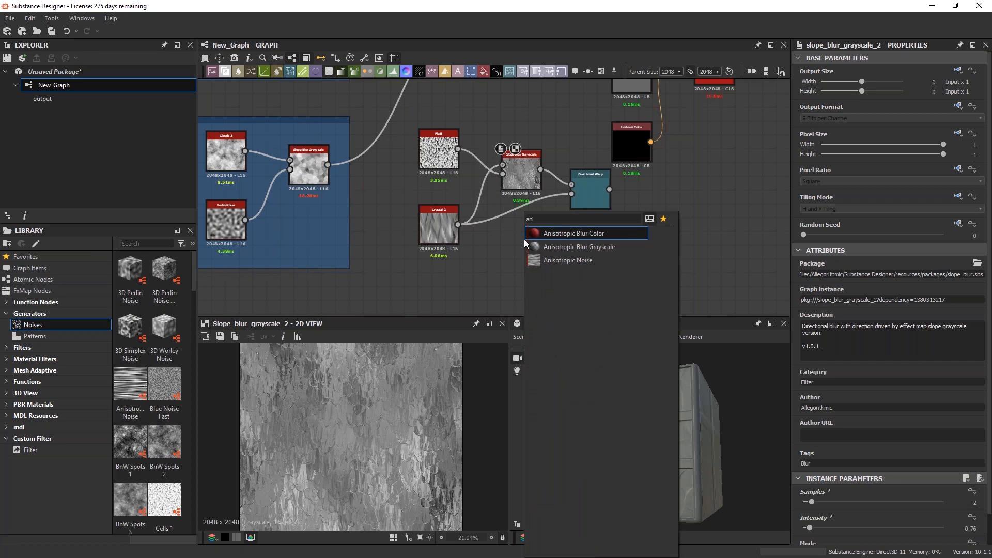
click(528, 260)
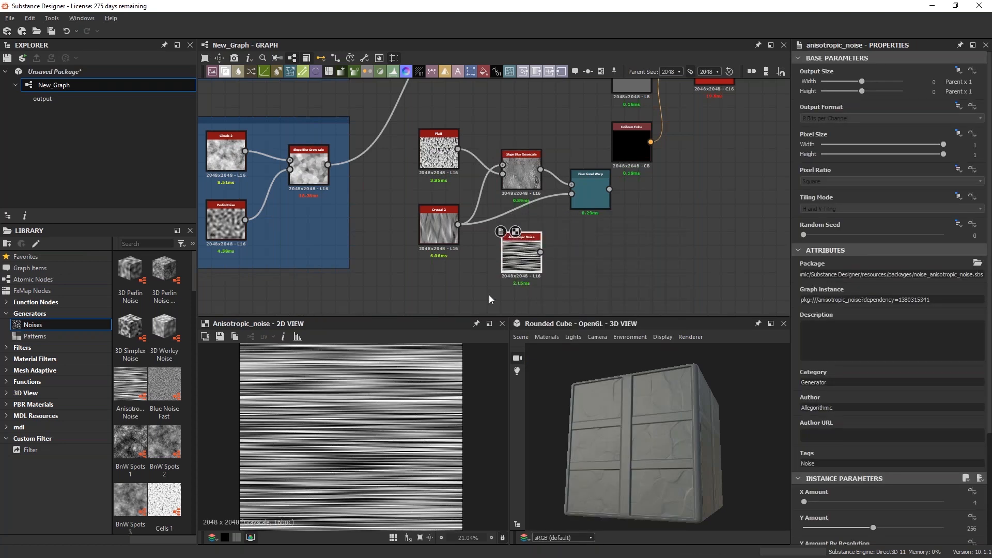
drag(517, 242, 517, 235)
scroll(383, 433, down, 1)
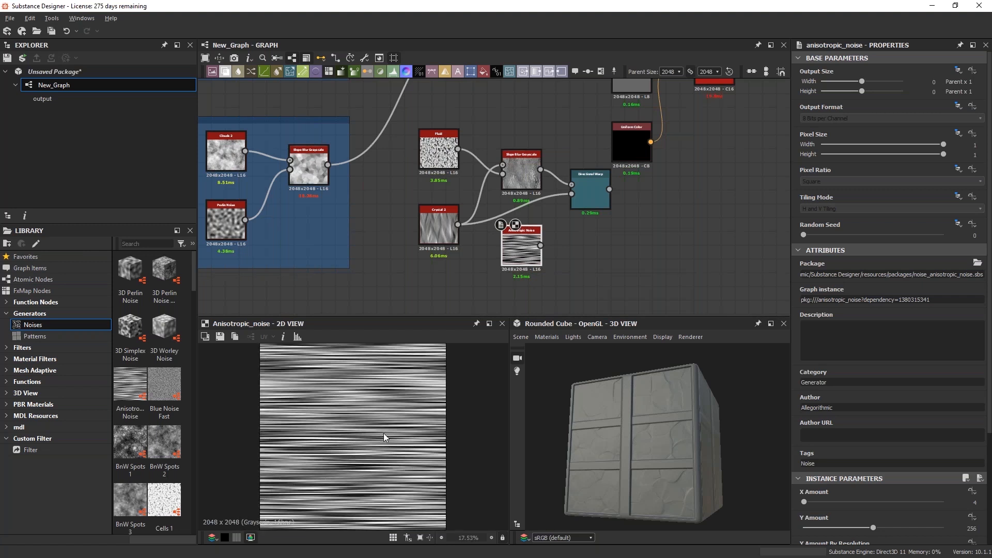
scroll(383, 437, down, 1)
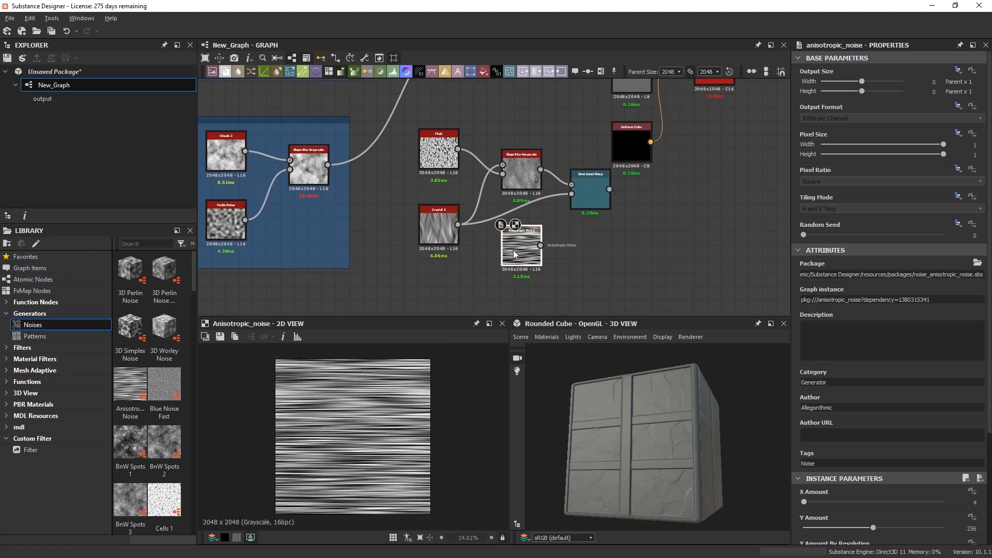
Enable Rotate on the Anisotropic Noise and set its X Amount to 1 and Y Amount to 78
scroll(794, 433, down, 3)
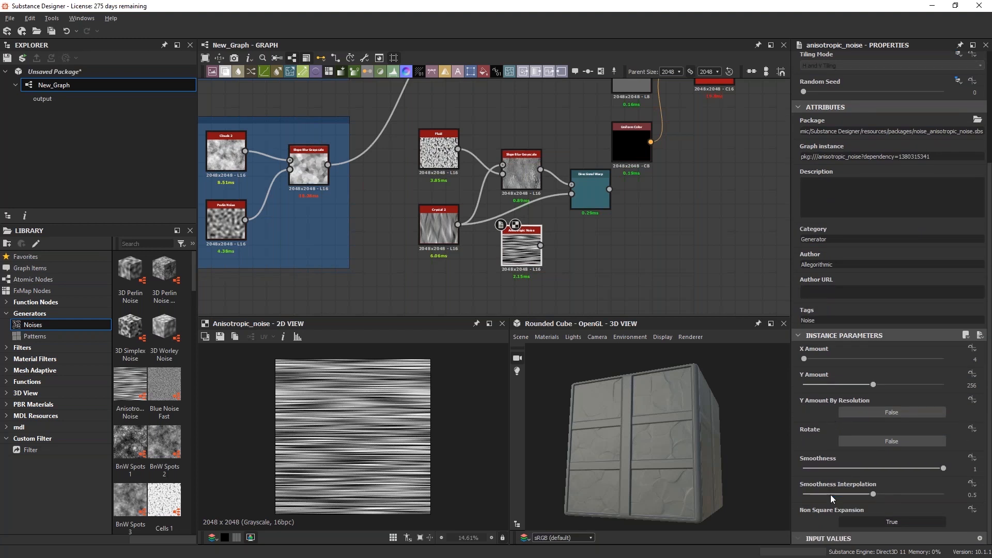
drag(784, 461, 707, 444)
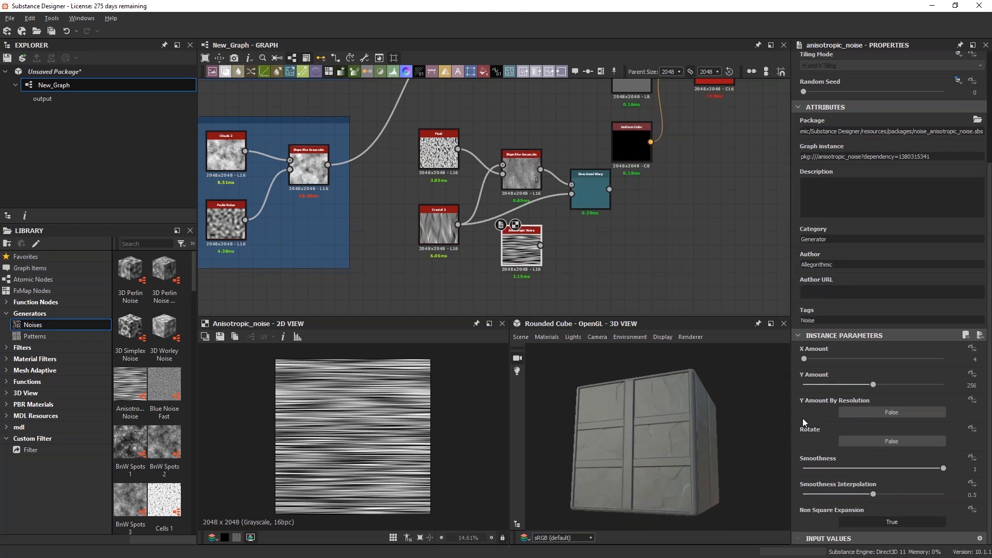
click(869, 443)
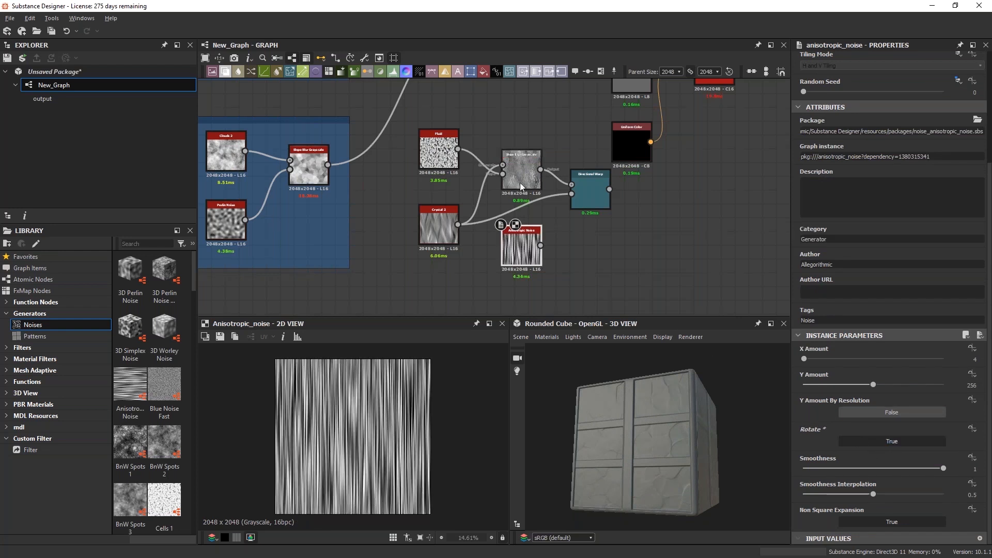
drag(520, 247, 520, 254)
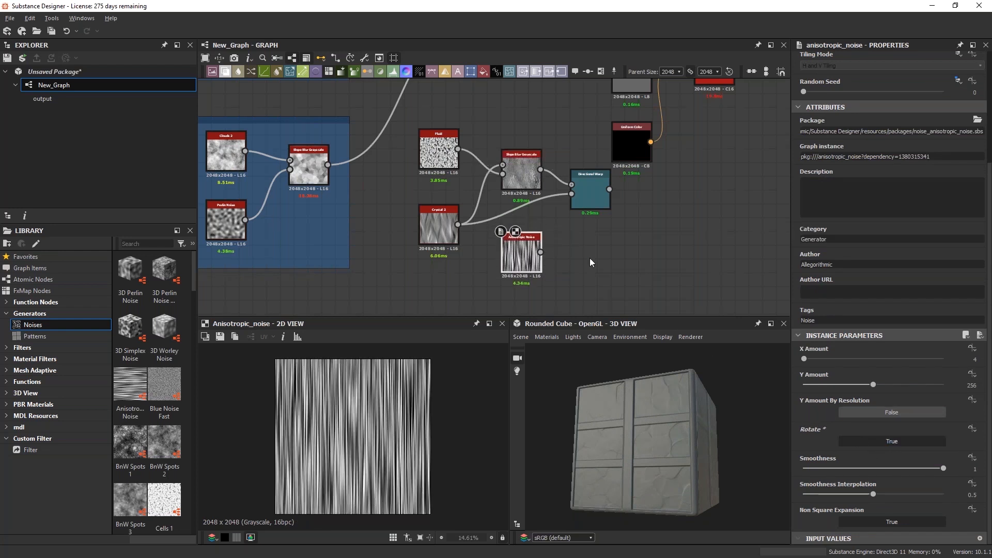
middle_drag(612, 256, 619, 211)
drag(873, 385, 825, 385)
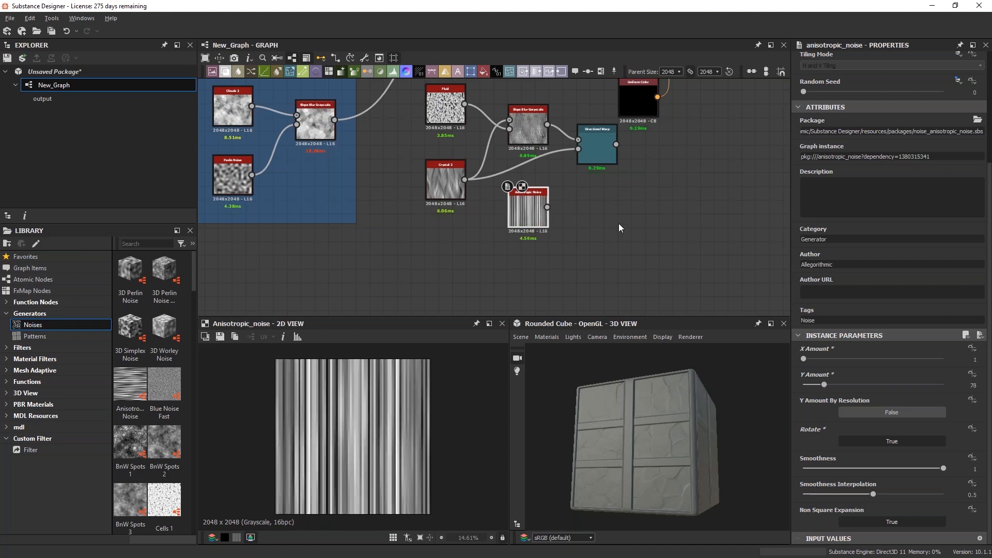
Connect the Anisotropic Noise to the Directional Warp's intensity input, space the nodes apart and raise the warp intensity to 20
middle_drag(619, 225, 618, 236)
drag(600, 169, 611, 177)
drag(549, 225, 600, 175)
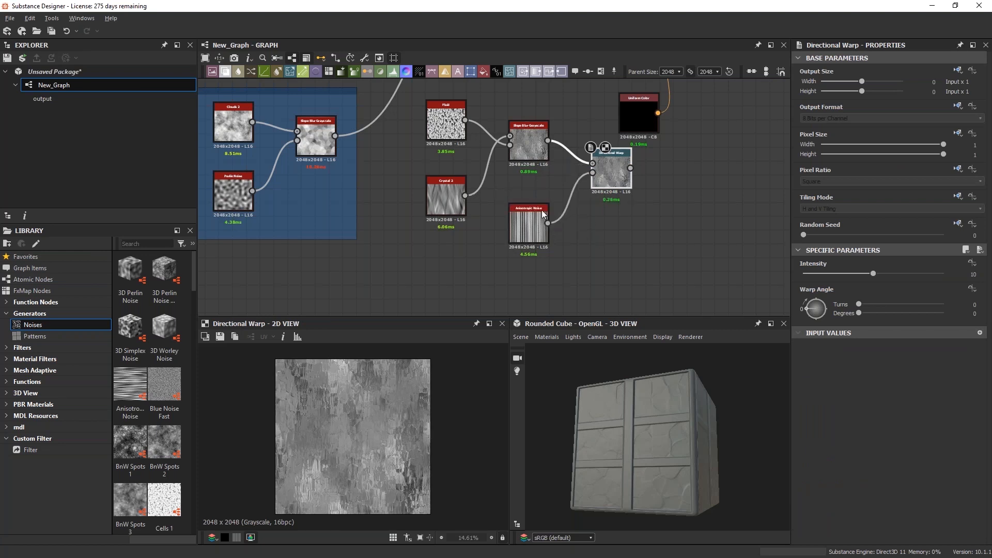
middle_drag(613, 251, 617, 247)
drag(618, 170, 637, 178)
click(531, 231)
drag(531, 231, 517, 231)
click(633, 175)
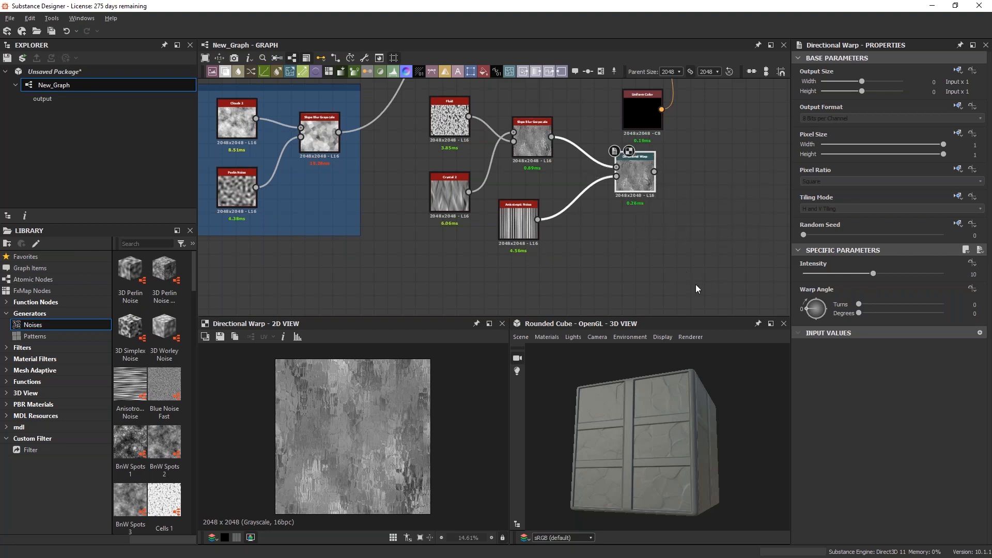
drag(877, 274, 939, 274)
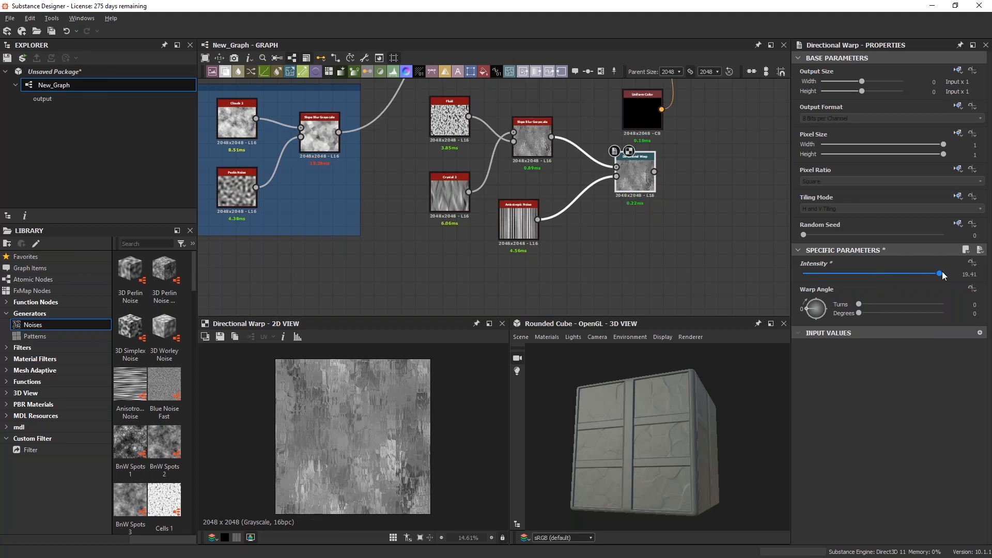
Add a Warp node with Anisotropic Noise as its main input and Crystal 2 as its gradient input
click(525, 224)
key(space)
text(warp)
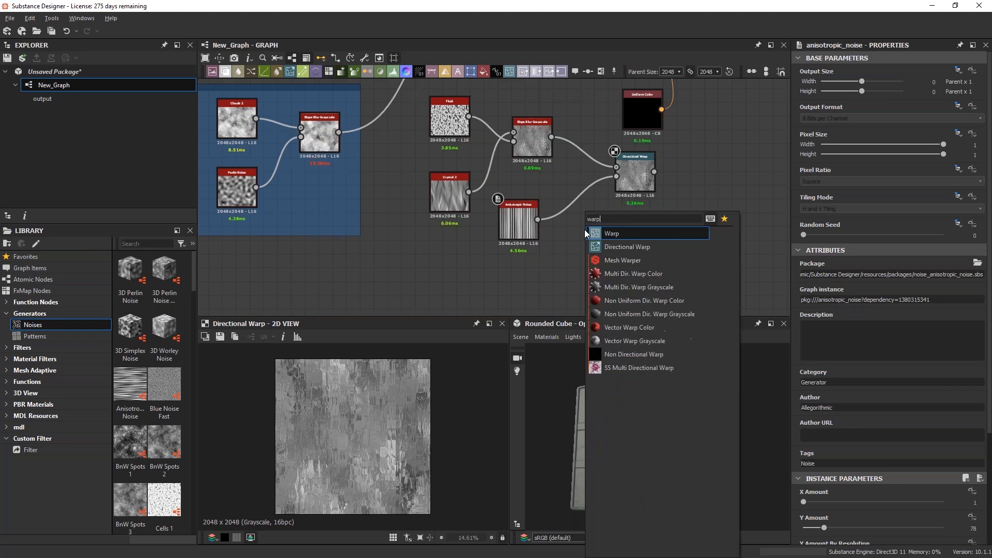
key(Return)
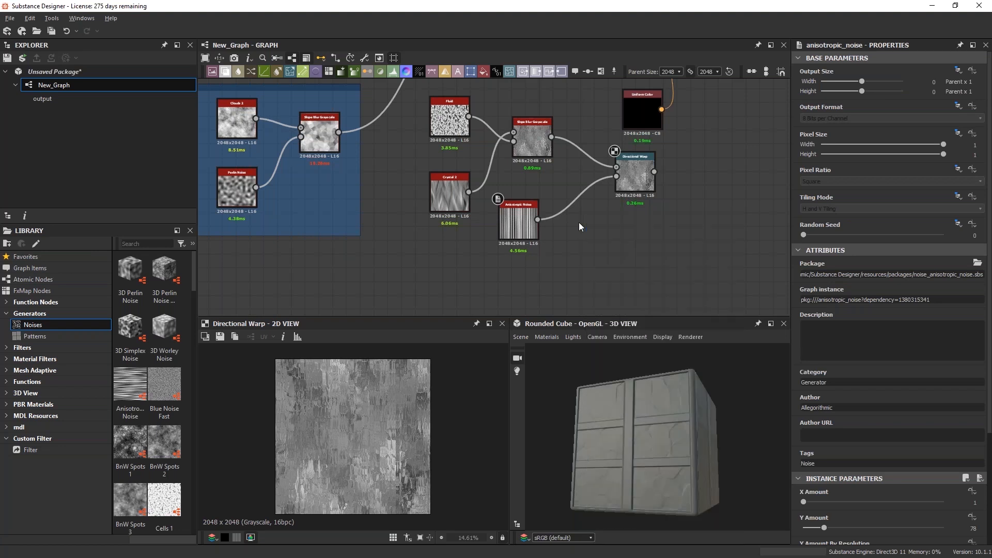
drag(537, 219, 568, 229)
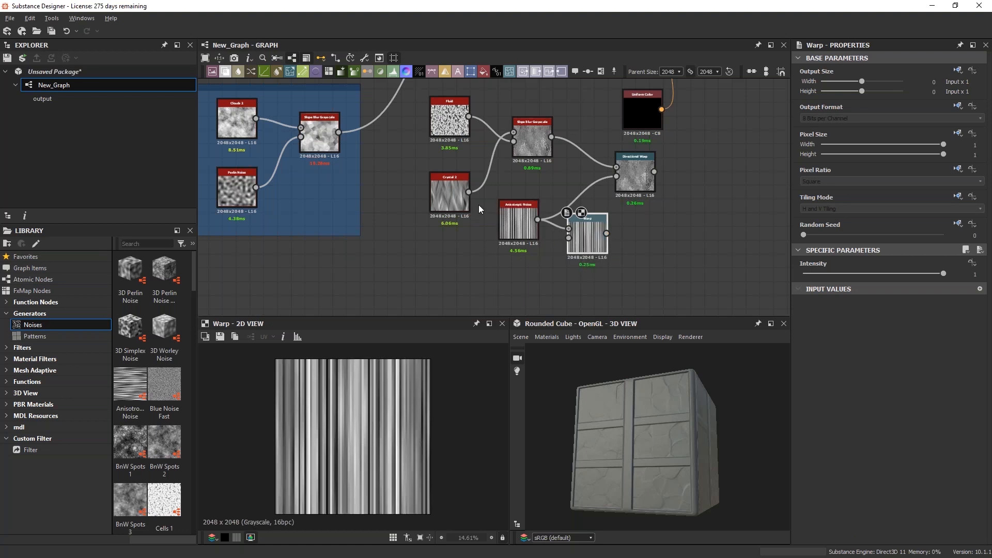
drag(469, 192, 568, 238)
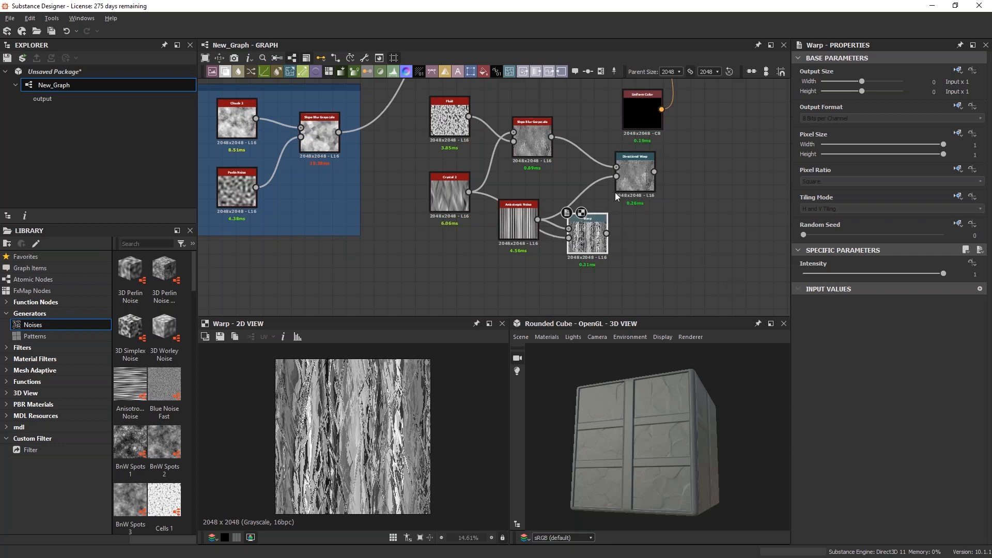
Feed the Warp output into the Directional Warp's intensity input and inspect the warped texture up close
drag(635, 184, 643, 183)
drag(606, 233, 624, 176)
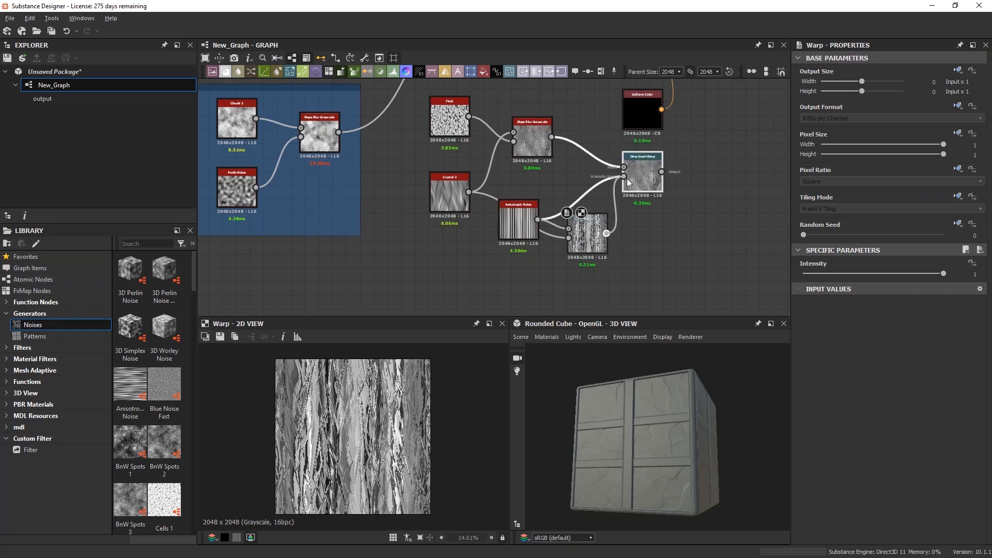
click(643, 179)
double_click(647, 177)
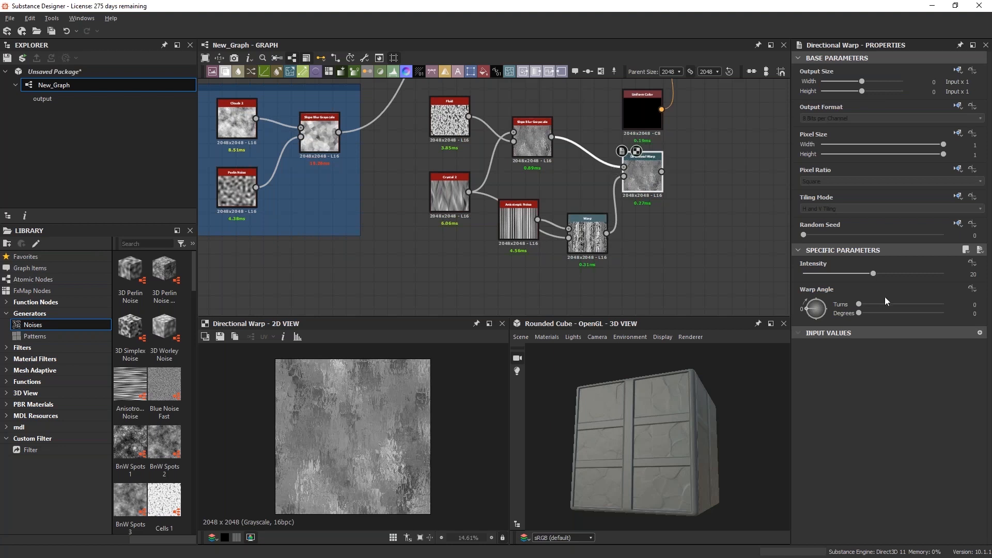
double_click(533, 148)
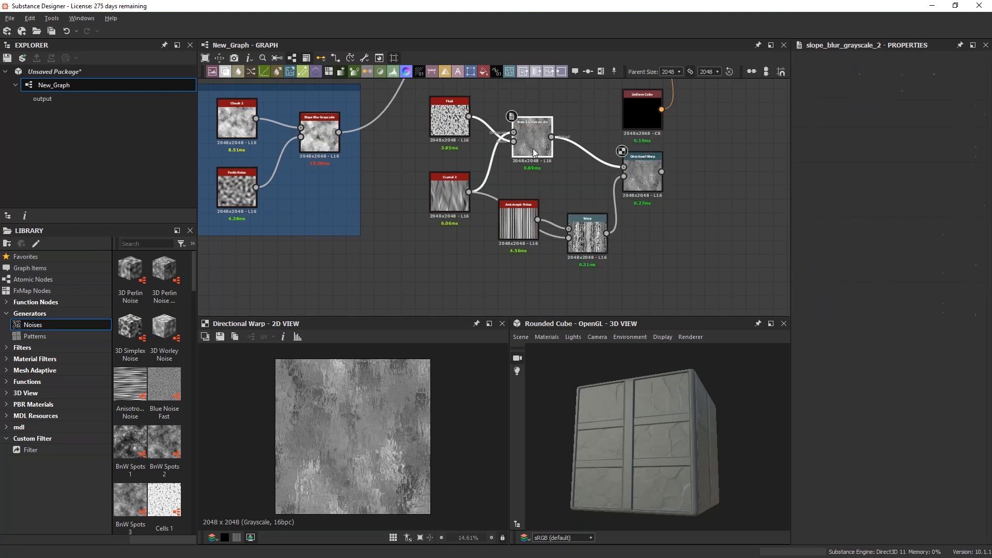
double_click(638, 175)
scroll(384, 432, up, 3)
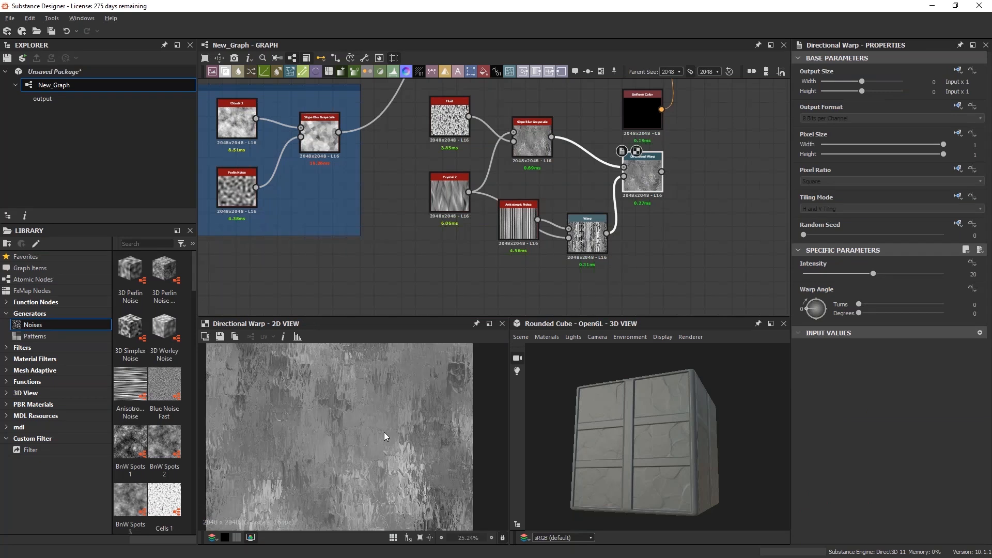
scroll(386, 433, down, 1)
Shift the black Uniform Color node aside and move the Fluid and Crystal 2 noise network below the framed Clouds and Perlin noise group
middle_drag(608, 161, 698, 197)
scroll(650, 198, down, 3)
mouse_move(595, 186)
middle_down()
mouse_move(677, 184)
mouse_move(580, 183)
middle_up()
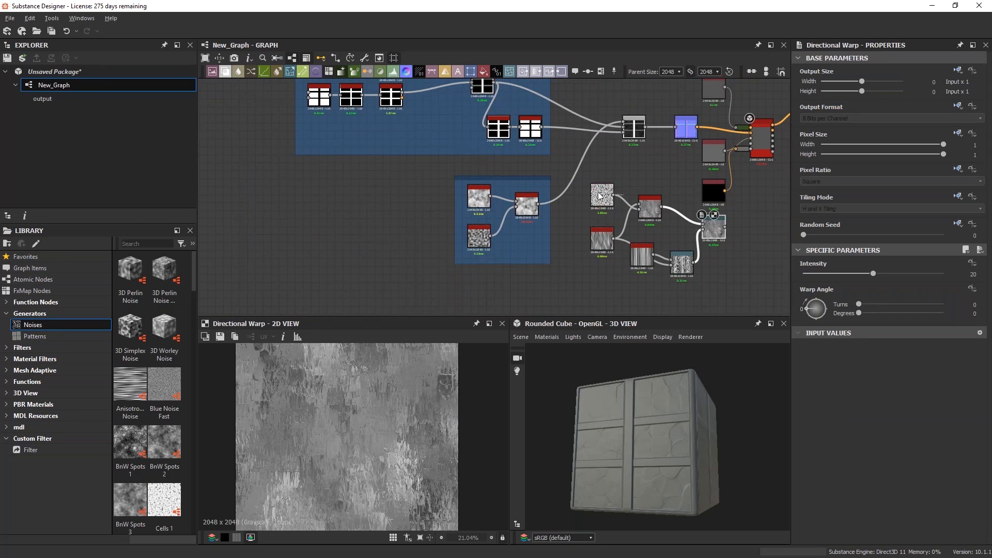
drag(589, 179, 697, 281)
click(708, 235)
drag(584, 194, 735, 291)
drag(714, 195, 746, 188)
drag(575, 187, 728, 283)
drag(718, 227, 528, 293)
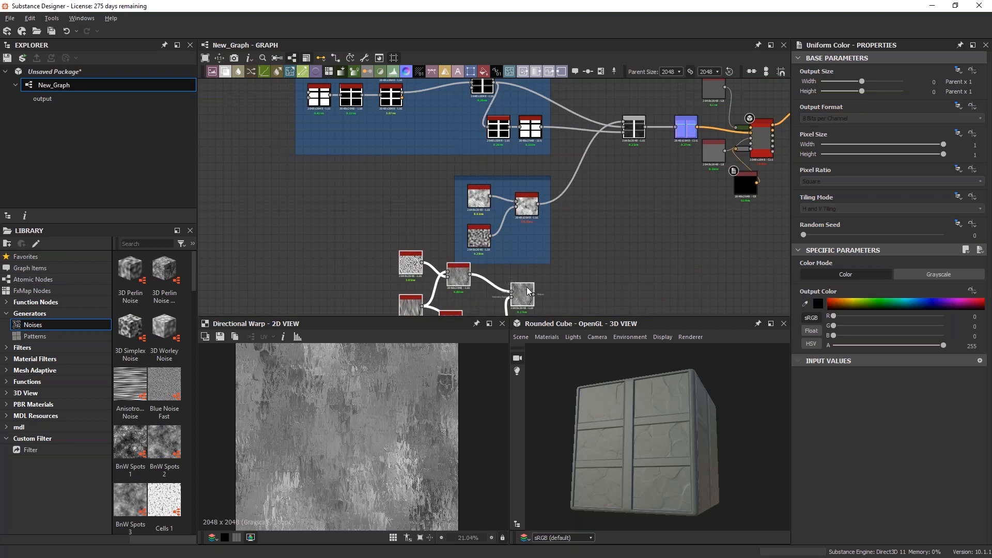
Move the final Blend node away from the Normal node to free space on the link between them
middle_drag(615, 221, 629, 242)
scroll(634, 229, down, 3)
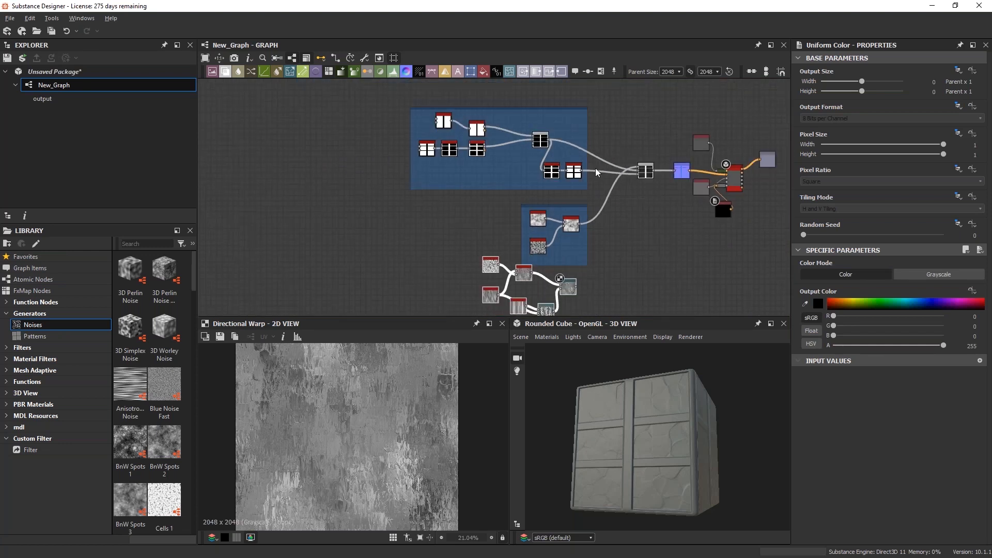
click(645, 171)
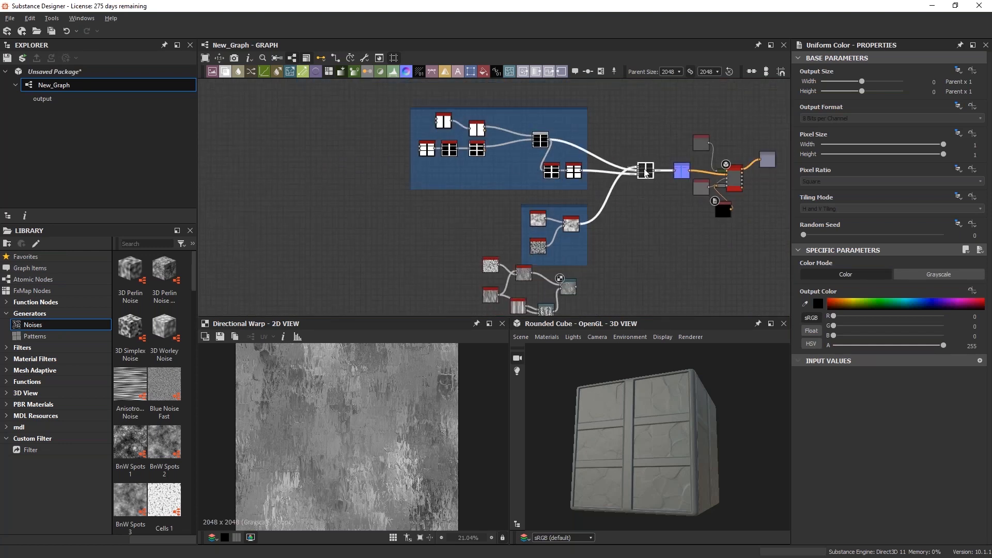
scroll(644, 197, up, 3)
scroll(643, 202, down, 2)
middle_drag(639, 241, 623, 168)
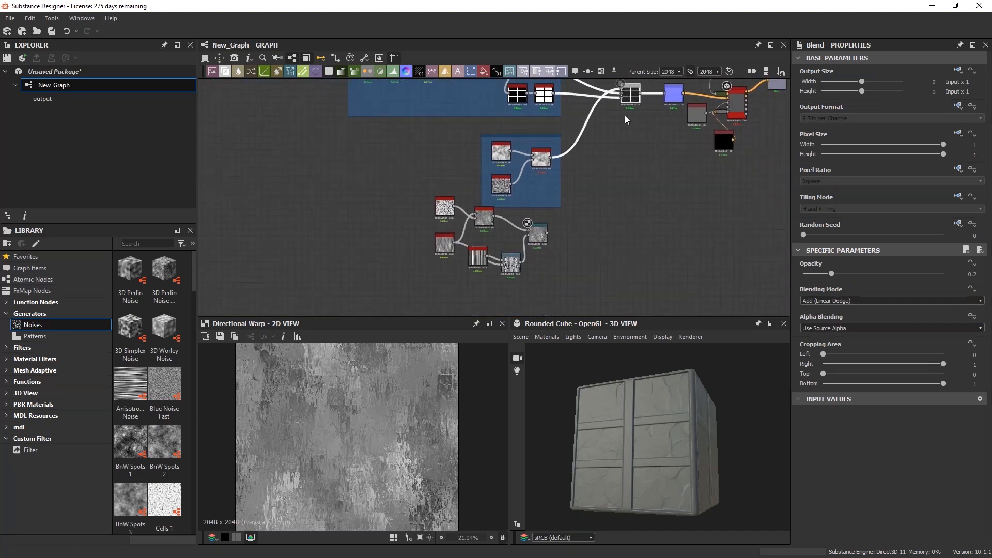
middle_drag(638, 98, 640, 147)
drag(680, 144, 620, 150)
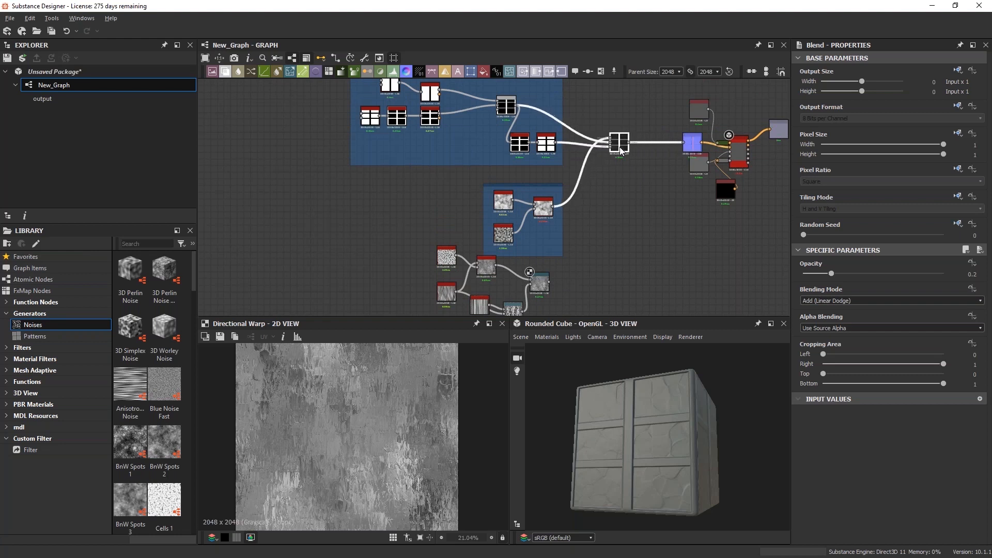
Insert a second Blend node on the link between the existing Blend and the Normal node
scroll(652, 143, up, 6)
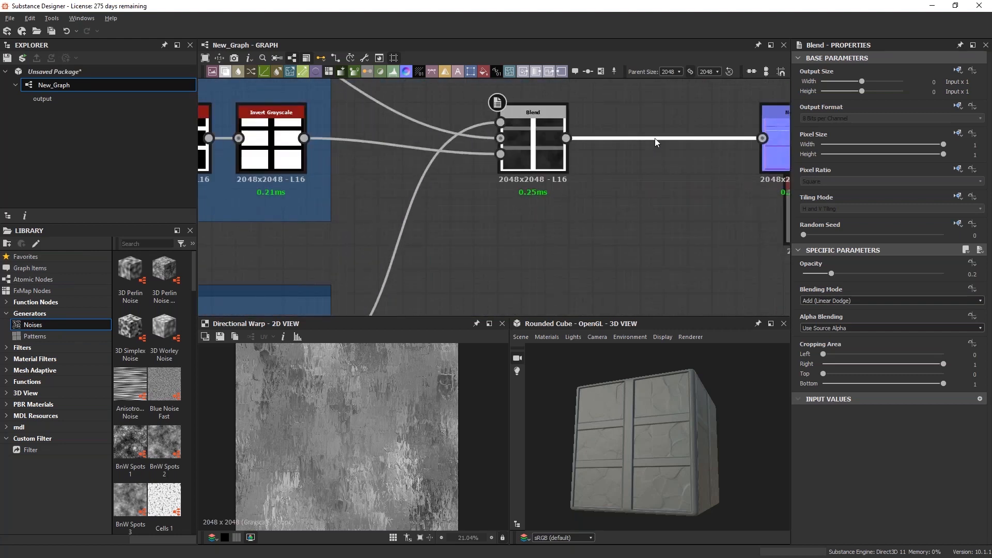
key(space)
text(blend)
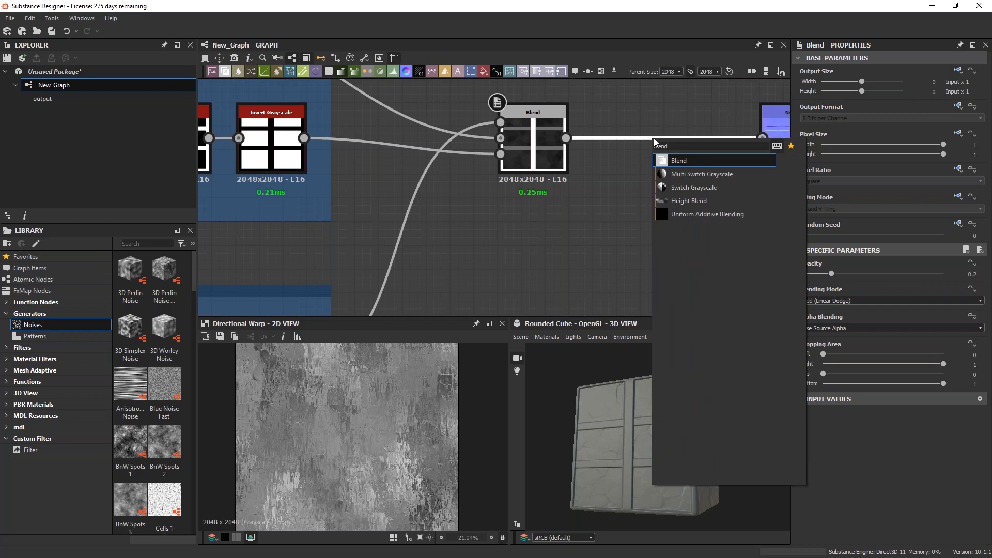
click(663, 161)
scroll(637, 235, down, 2)
scroll(624, 243, down, 1)
middle_drag(600, 271, 603, 218)
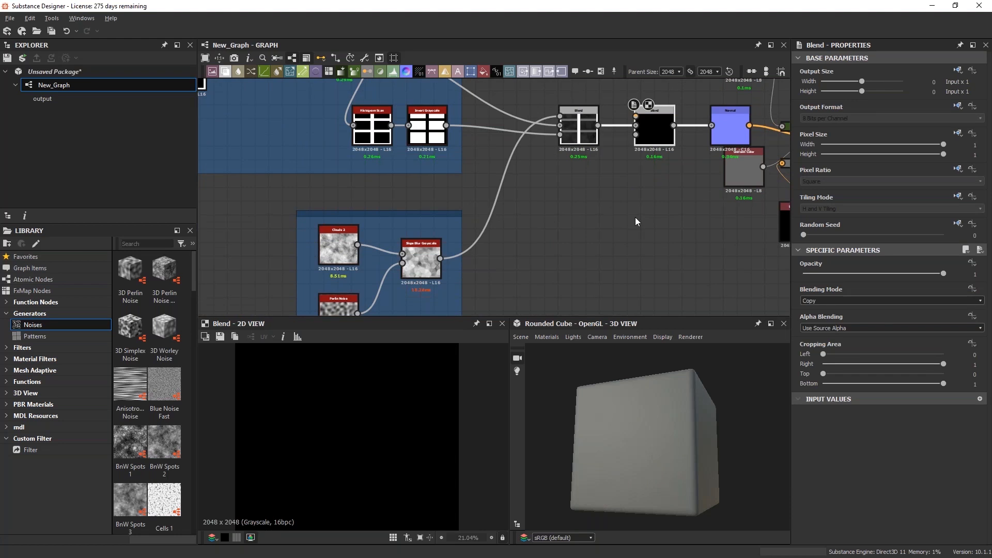
scroll(603, 231, down, 2)
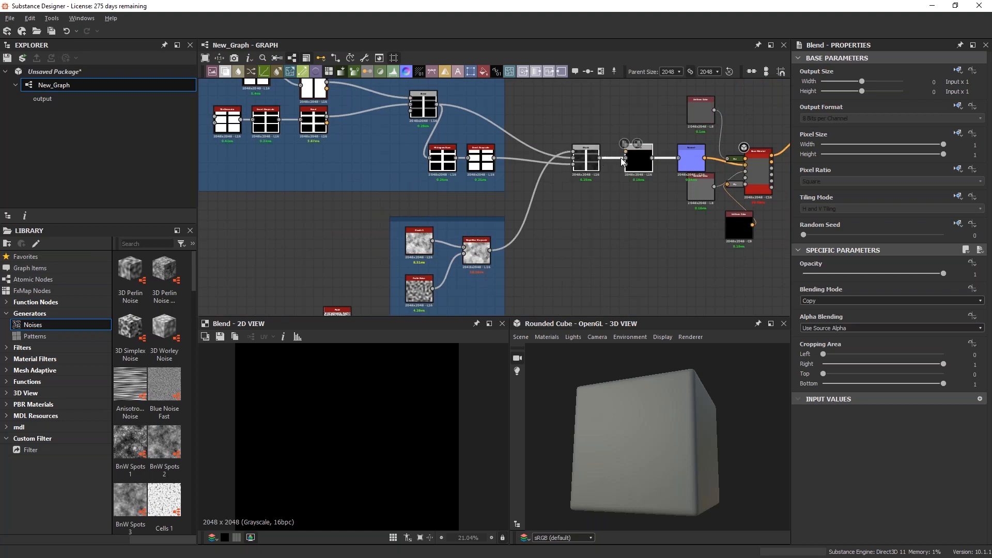
Connect the Directional Warp output to the foreground input of the second Blend node
scroll(632, 262, down, 4)
scroll(539, 224, up, 2)
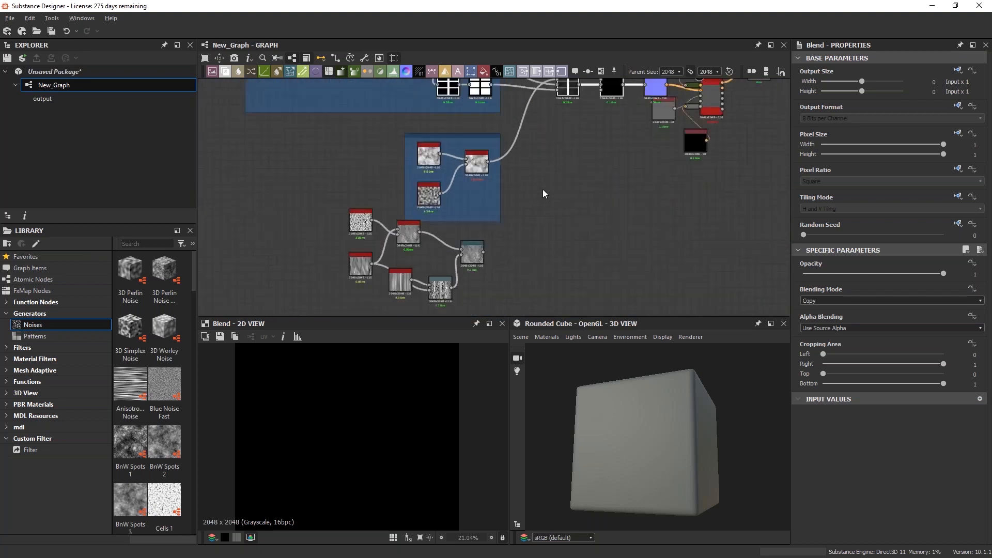
drag(455, 288, 581, 133)
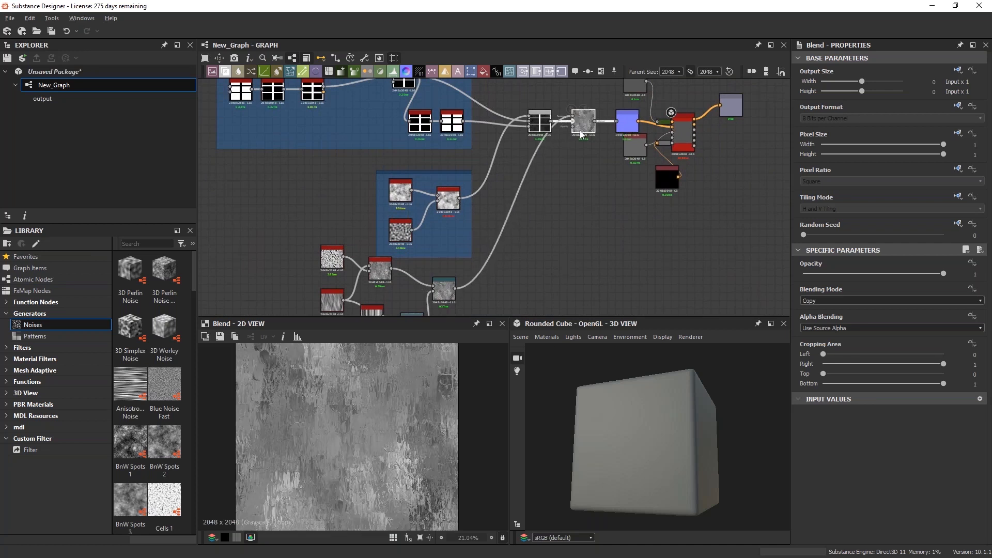
Set the second Blend's blending mode to Multiply and inspect the result on the cube up close
scroll(581, 133, up, 5)
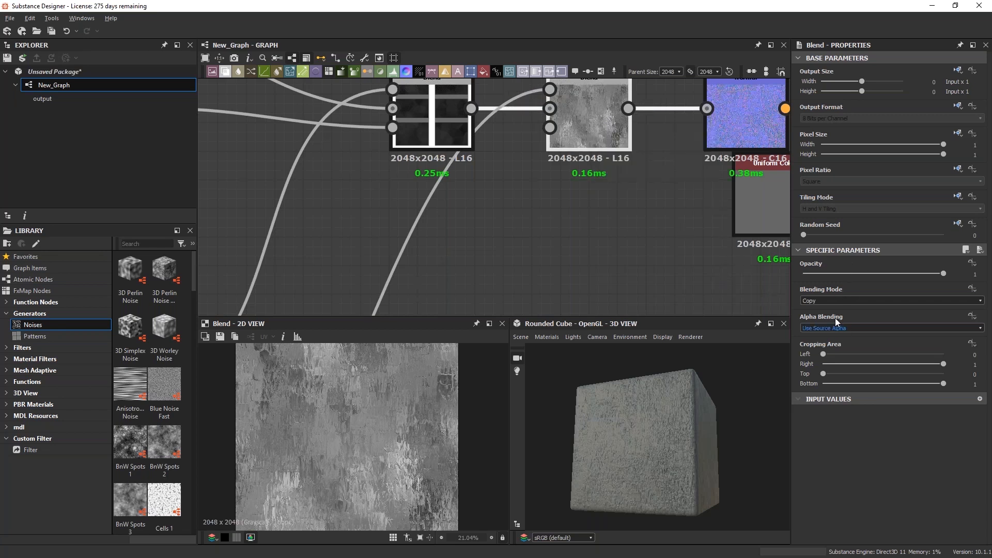
click(835, 302)
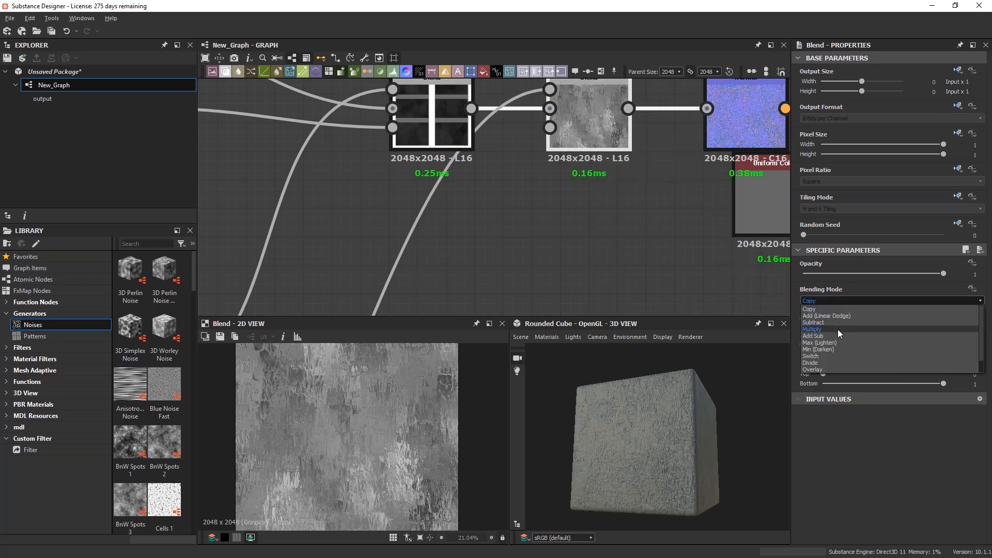
click(838, 329)
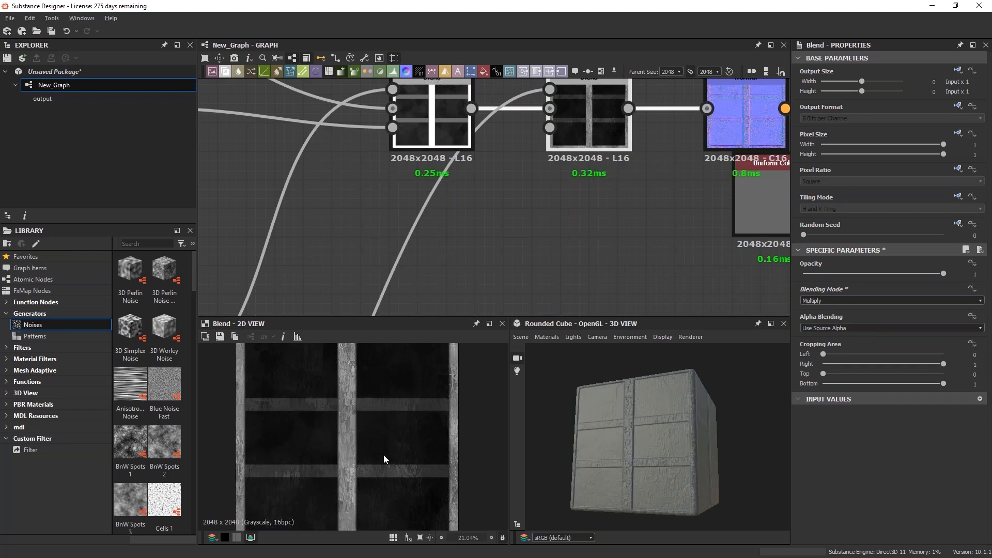
scroll(621, 451, up, 5)
drag(619, 453, 664, 470)
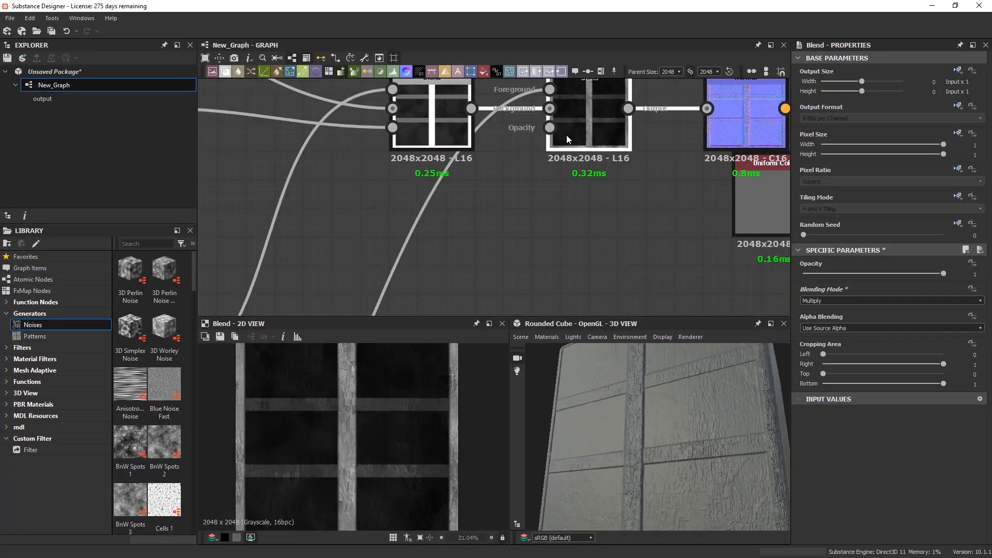
Mask the second Blend by feeding the Invert Grayscale output into its opacity input, and check the cube
scroll(588, 125, down, 4)
middle_drag(591, 193, 578, 204)
scroll(614, 162, up, 1)
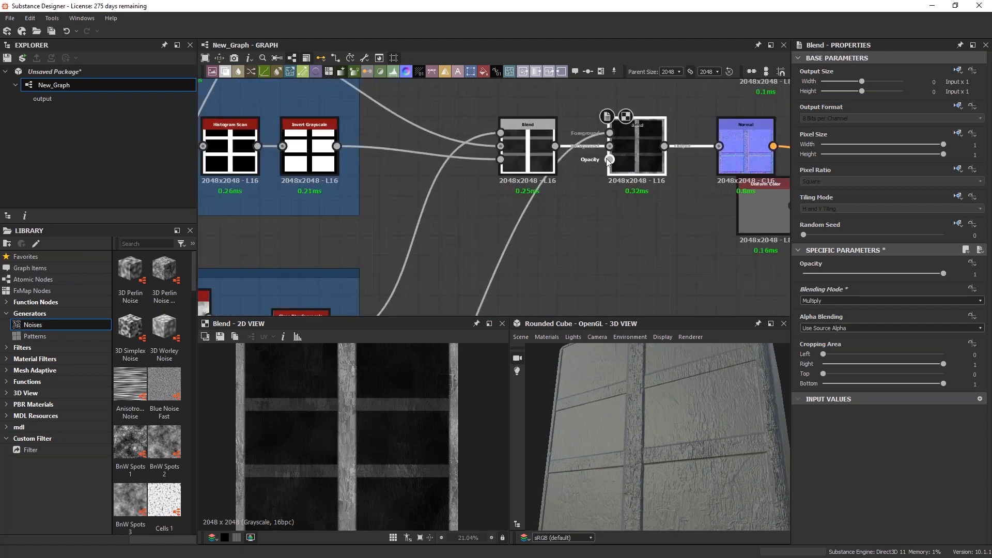
drag(336, 149, 610, 160)
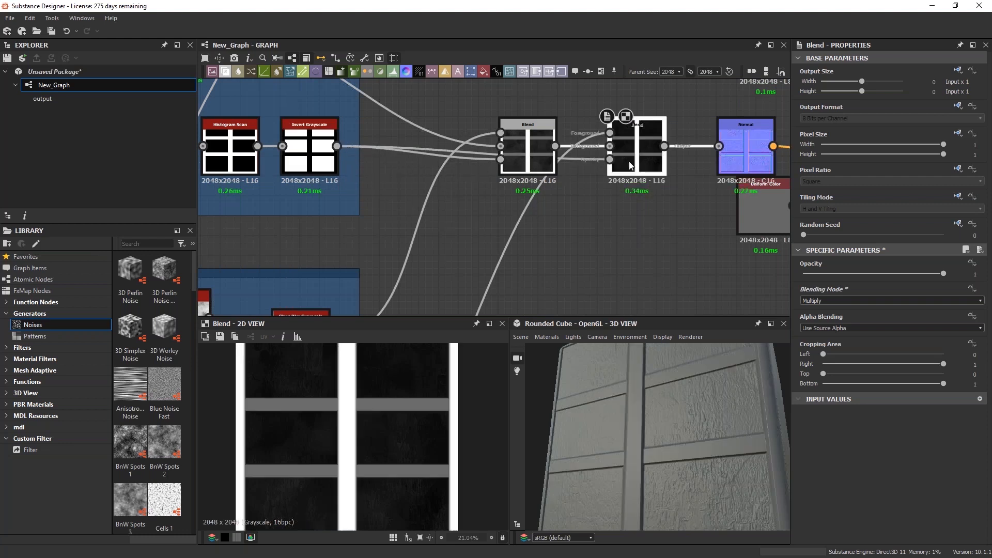
drag(628, 455, 622, 478)
Insert another Invert Grayscale node on the second Blend's opacity link, place it below the first Blend, and inspect the strips on the cube
drag(639, 159, 688, 159)
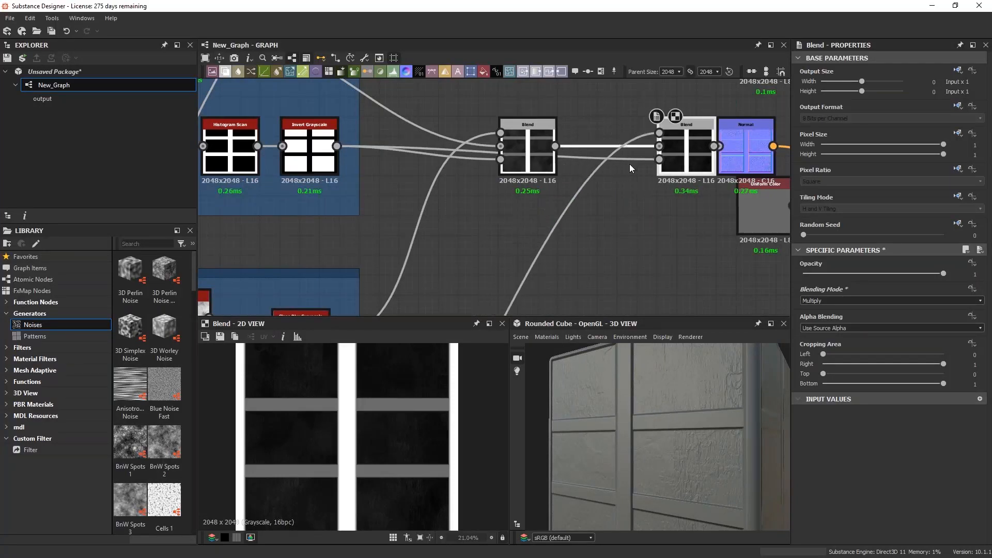
key(space)
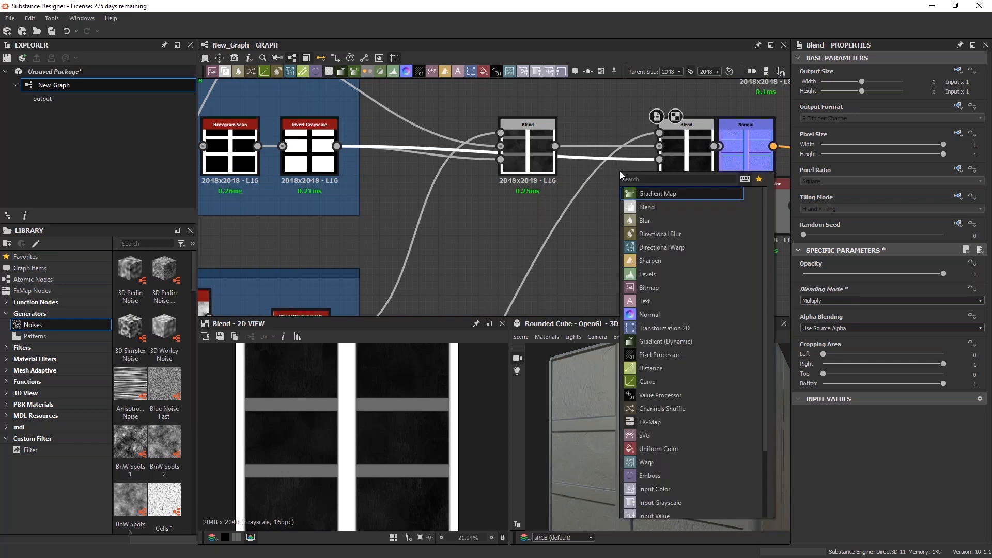
text(invert)
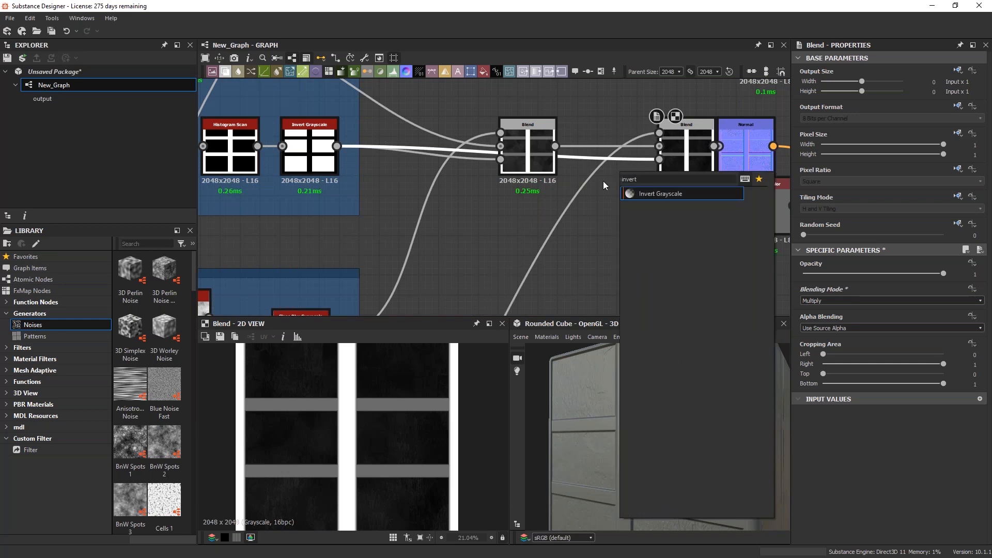
click(656, 194)
drag(532, 176, 486, 225)
mouse_move(632, 427)
mouse_down()
mouse_move(659, 397)
mouse_move(644, 386)
mouse_move(627, 412)
mouse_up()
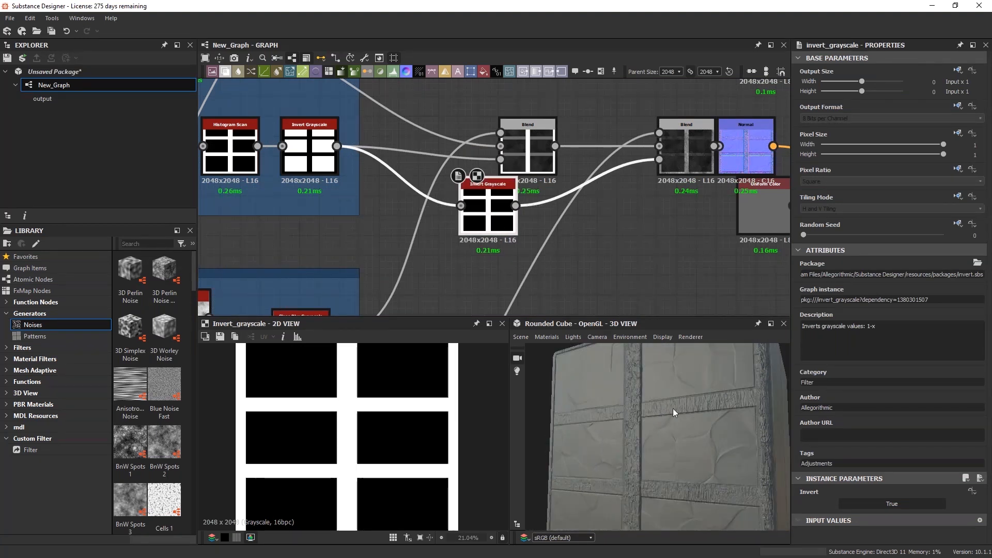
drag(721, 396, 695, 419)
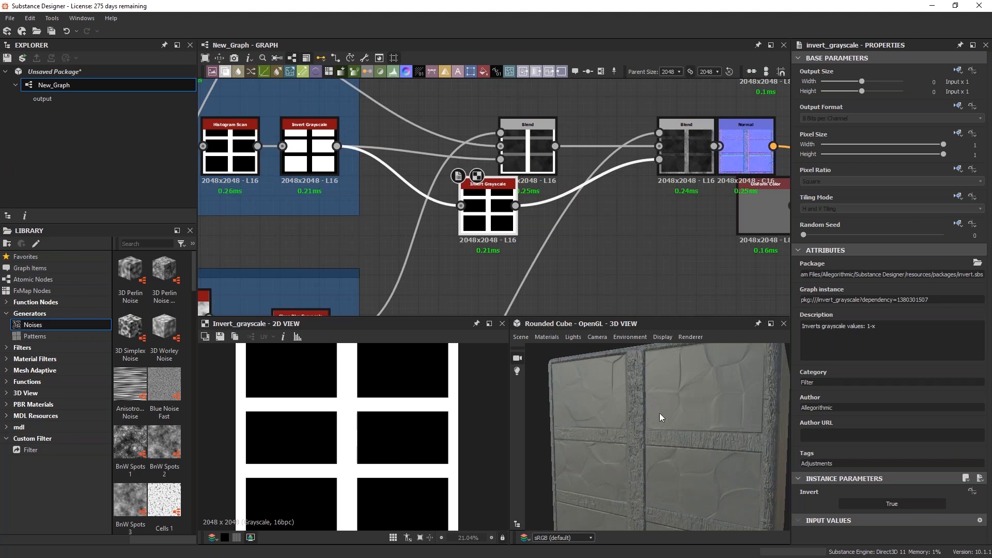
scroll(662, 436, up, 8)
drag(679, 452, 650, 437)
scroll(665, 458, down, 4)
scroll(664, 464, down, 2)
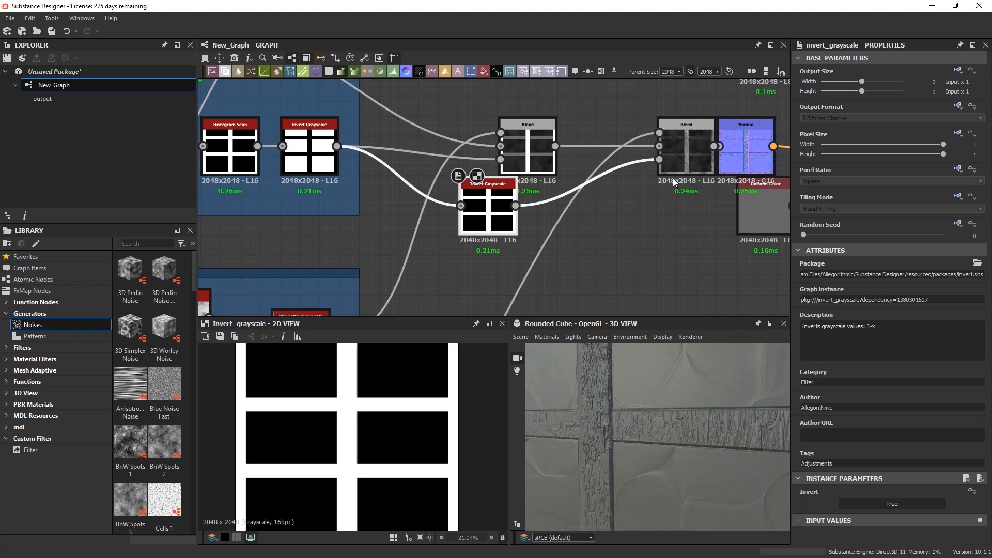
Insert a Transformation 2D node after the Directional Warp node in the lower noise network
middle_drag(599, 273, 561, 164)
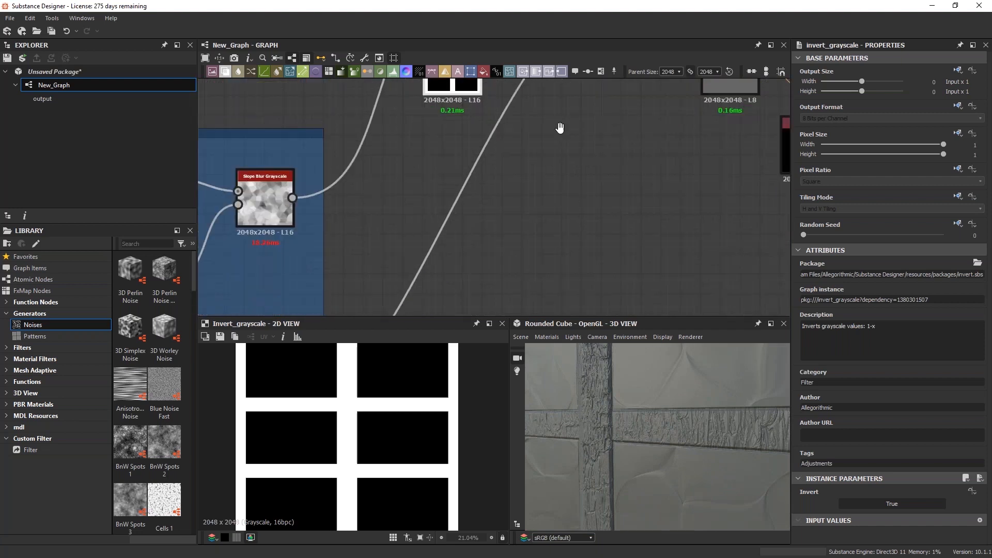
middle_drag(595, 297, 649, 98)
middle_drag(600, 243, 719, 110)
middle_drag(330, 147, 455, 194)
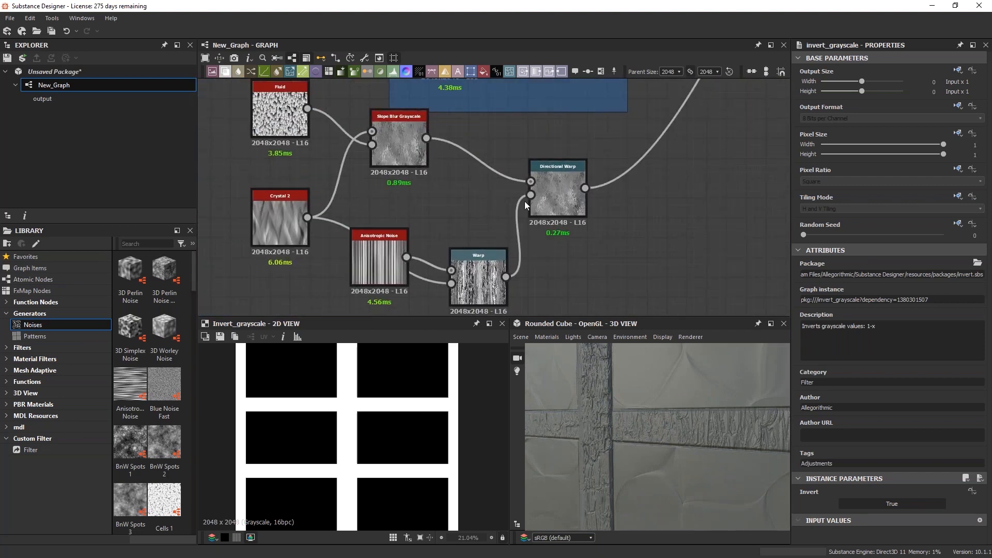
click(561, 193)
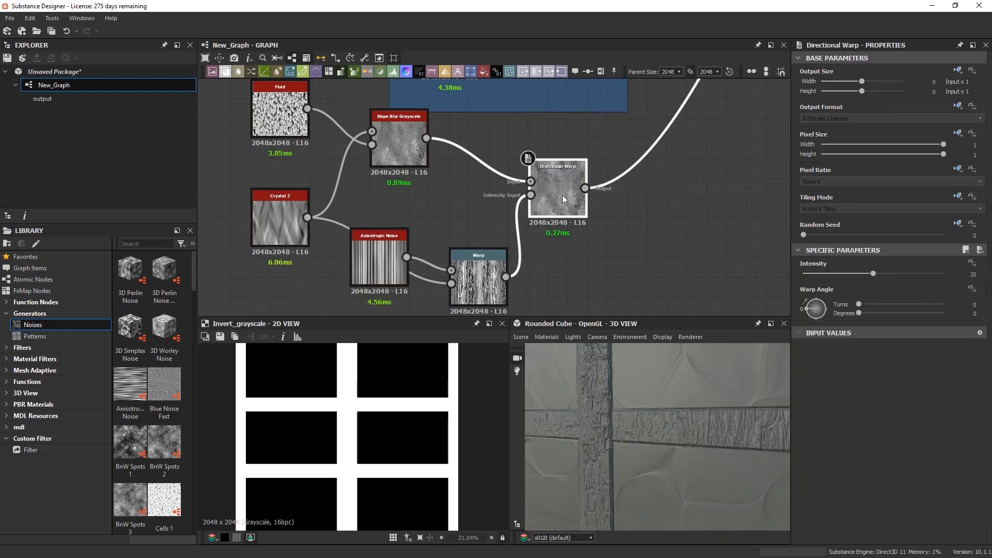
click(645, 212)
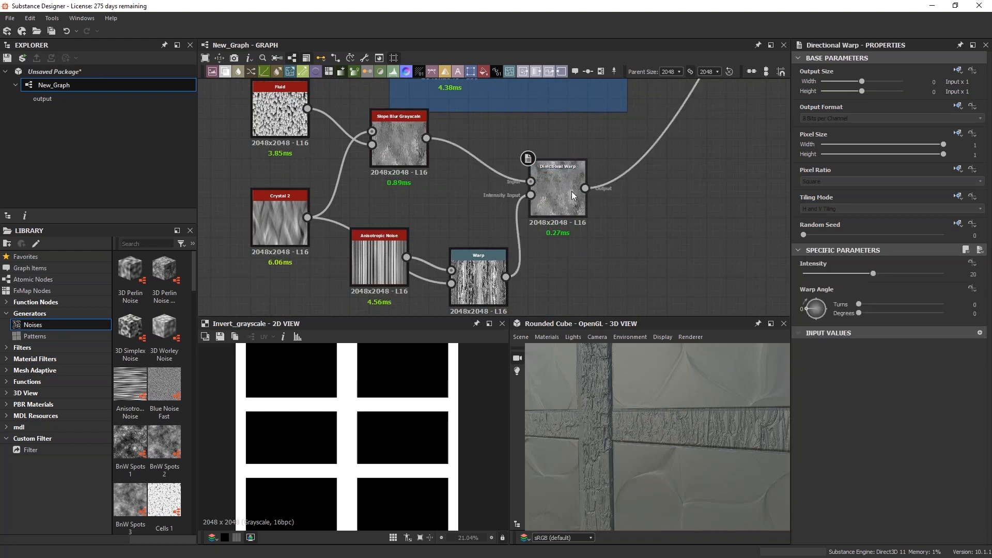
middle_drag(572, 195, 548, 174)
click(535, 179)
middle_drag(653, 201, 627, 209)
key(space)
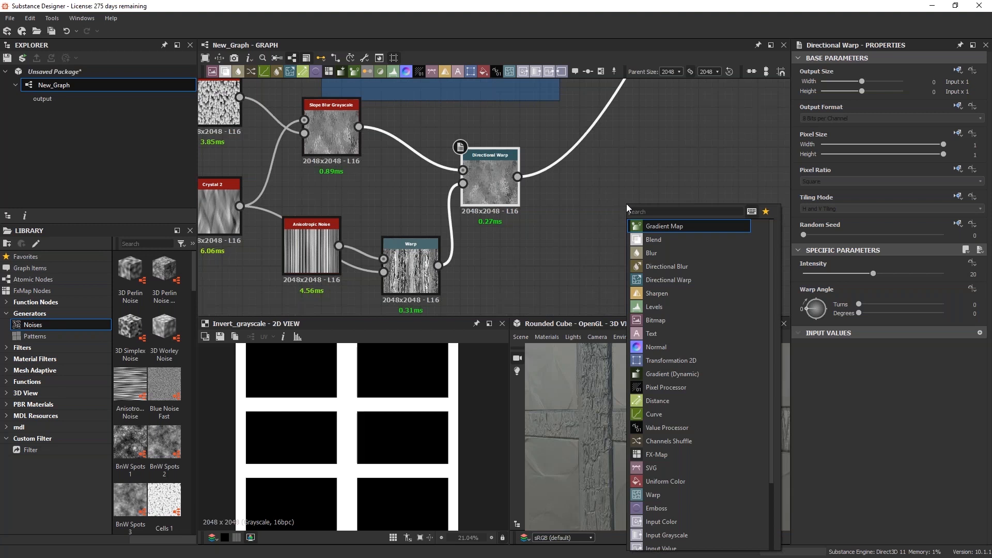
text(transf)
click(642, 225)
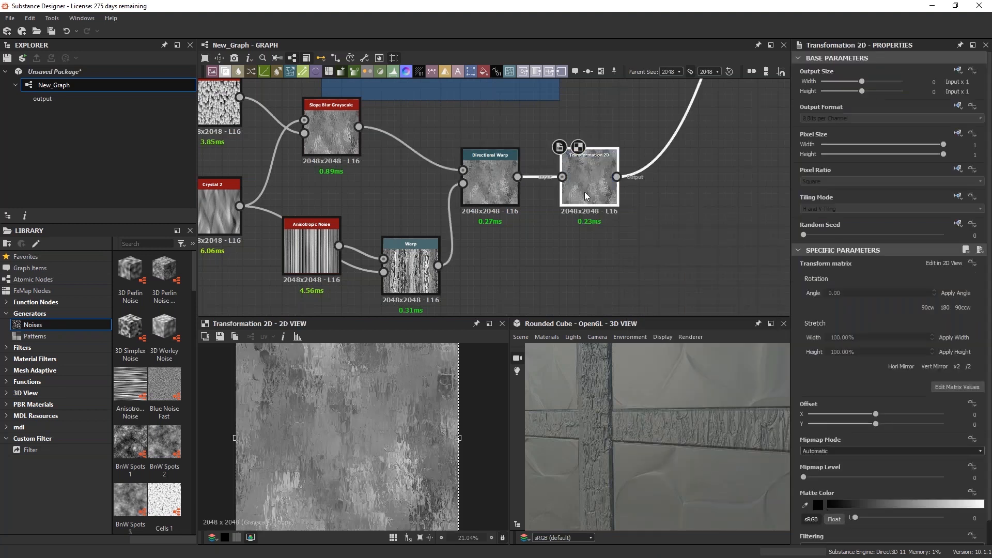
Reconnect the Directional Warp output directly to the second Blend's foreground, bypassing the Transformation 2D node
middle_drag(663, 173, 559, 303)
scroll(558, 302, down, 4)
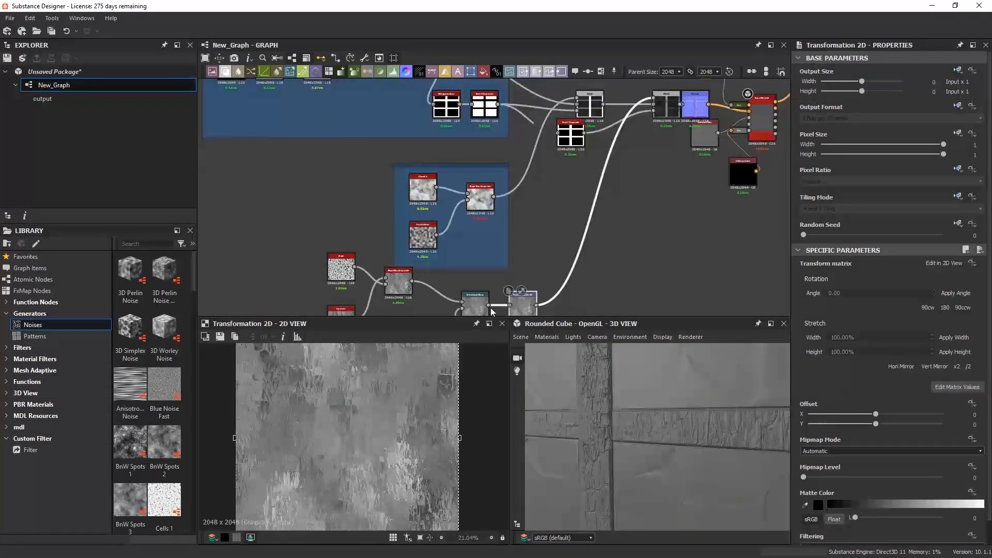
drag(490, 305, 653, 98)
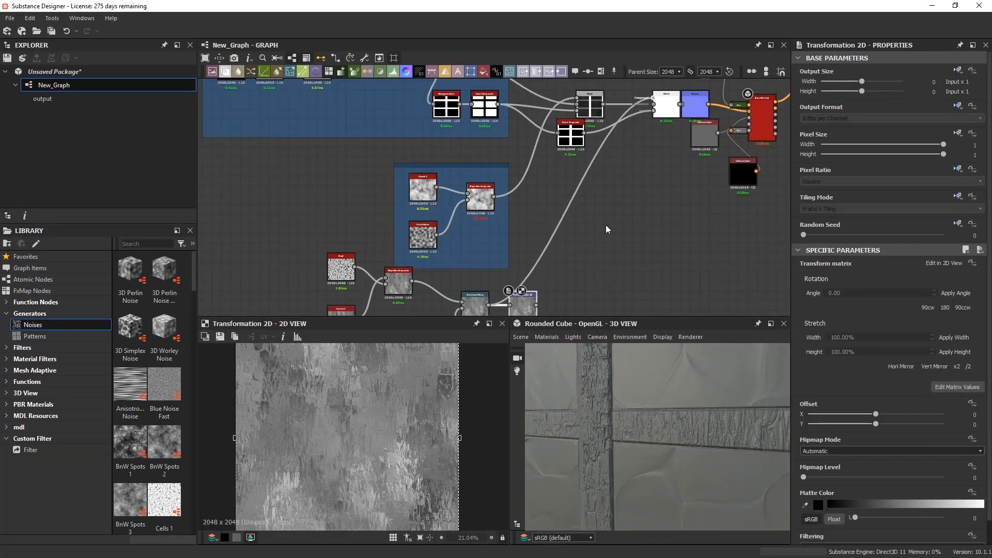
Rotate the Transformation 2D texture a quarter turn so its grain runs horizontally
middle_drag(607, 228, 610, 89)
click(607, 203)
click(526, 168)
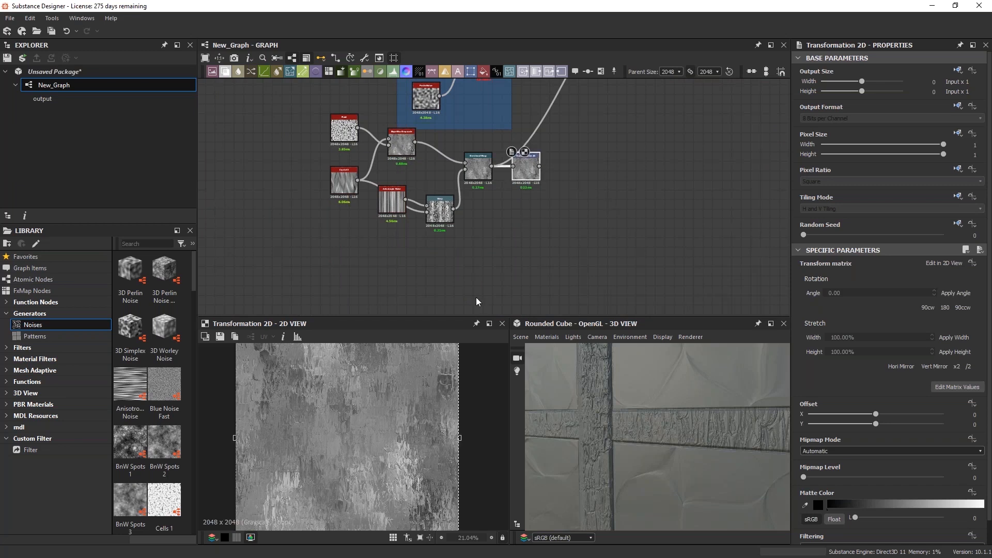
scroll(399, 460, down, 2)
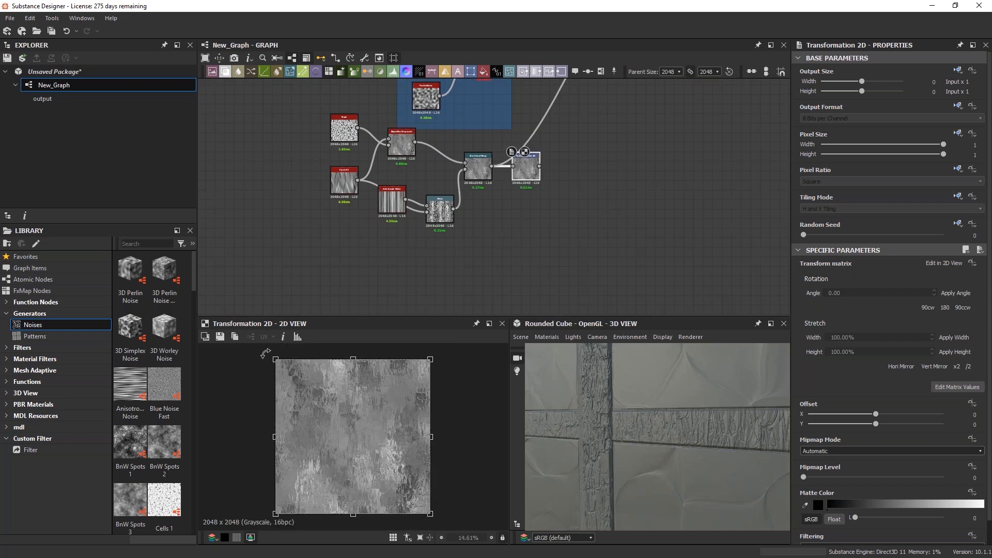
drag(264, 352, 426, 368)
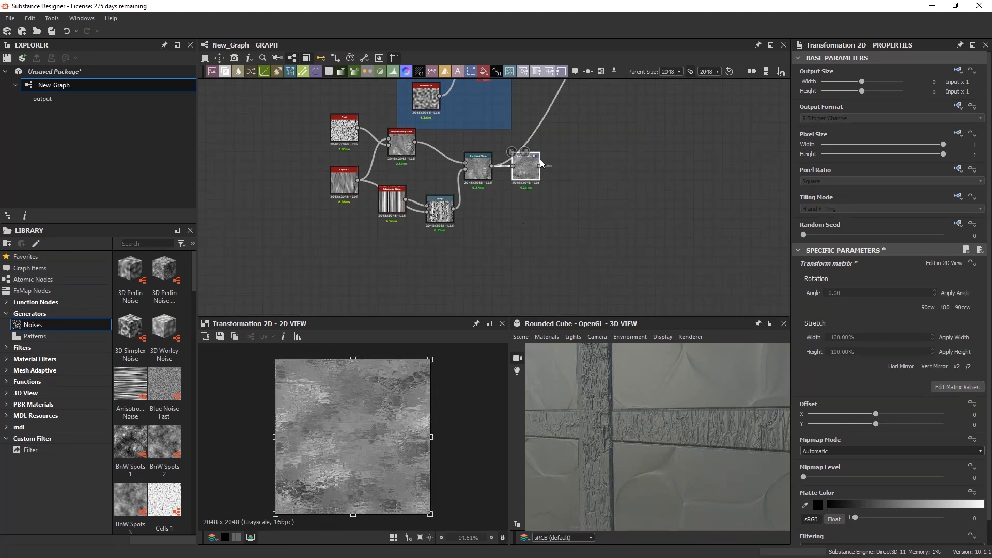
Examine how the noise networks and masks feed the two Blend nodes, and view the normal detail on the cube
scroll(603, 128, up, 1)
middle_drag(520, 172, 456, 249)
scroll(456, 249, down, 1)
scroll(500, 183, up, 1)
middle_drag(500, 182, 431, 238)
scroll(333, 92, down, 1)
middle_drag(332, 92, 357, 152)
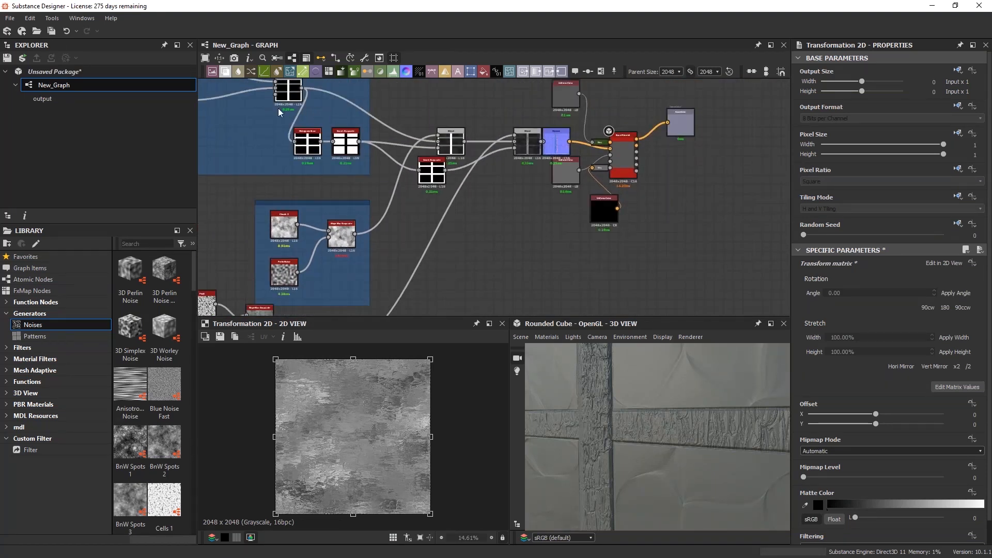
middle_drag(456, 237, 446, 114)
middle_drag(403, 173, 410, 195)
click(336, 244)
mouse_move(487, 156)
middle_down()
mouse_move(478, 228)
mouse_move(503, 162)
middle_up()
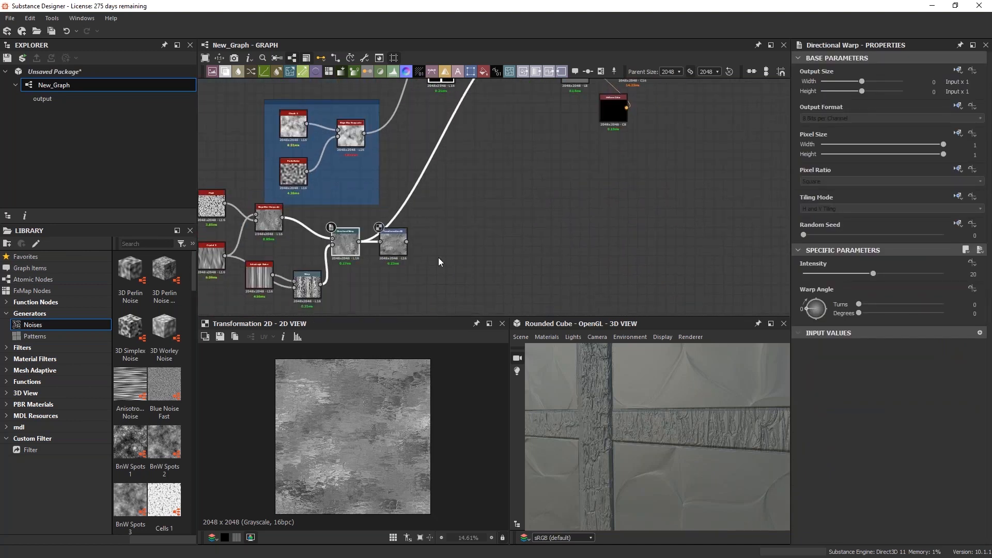
click(395, 240)
scroll(471, 132, up, 6)
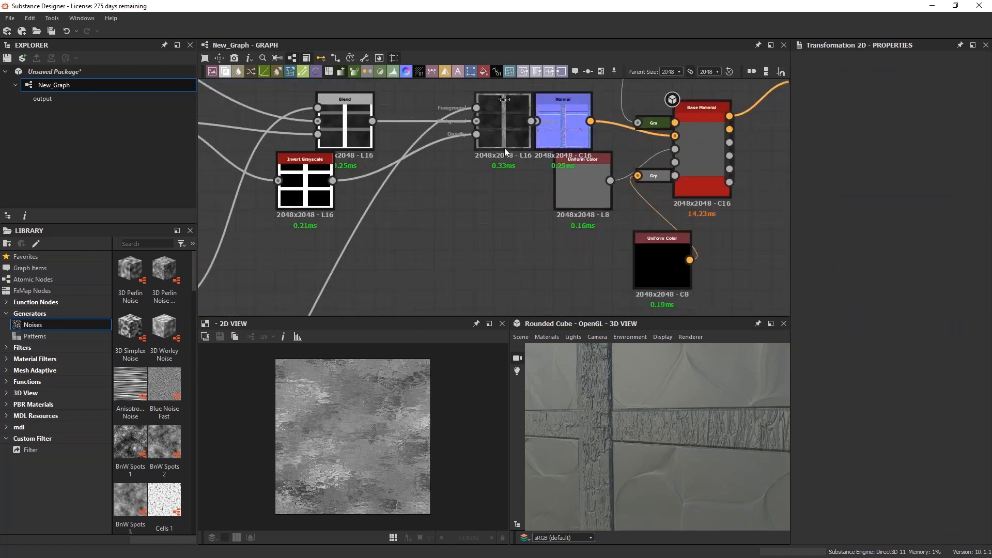
mouse_move(560, 394)
mouse_down()
mouse_move(653, 438)
mouse_move(622, 424)
mouse_move(675, 431)
mouse_move(656, 403)
mouse_move(675, 398)
mouse_move(559, 384)
mouse_up()
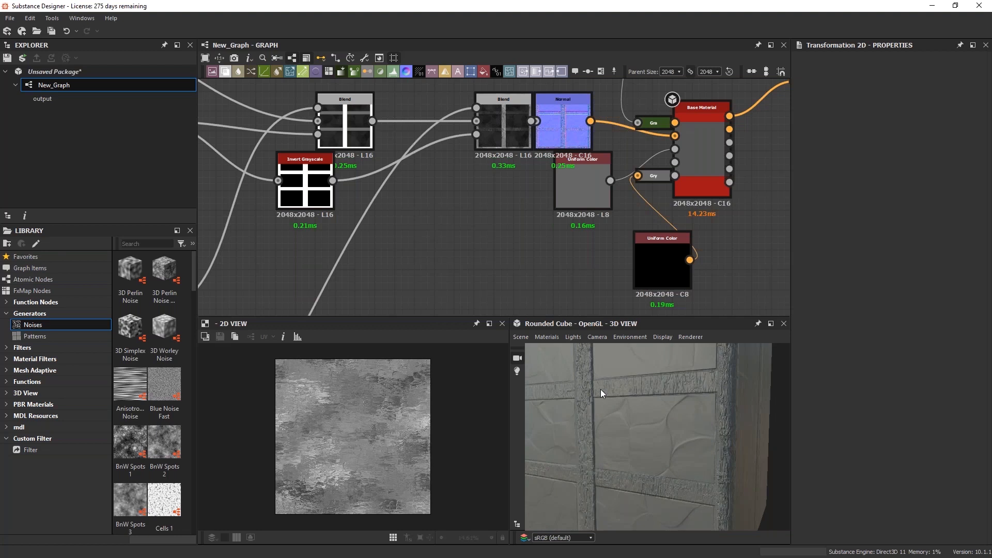
drag(682, 419, 619, 440)
Move the second Blend node away from the Normal node and place the overlapping grey Uniform Color node below the Normal
middle_drag(549, 254, 535, 256)
drag(484, 124, 452, 123)
drag(537, 168, 517, 198)
middle_drag(490, 227, 486, 229)
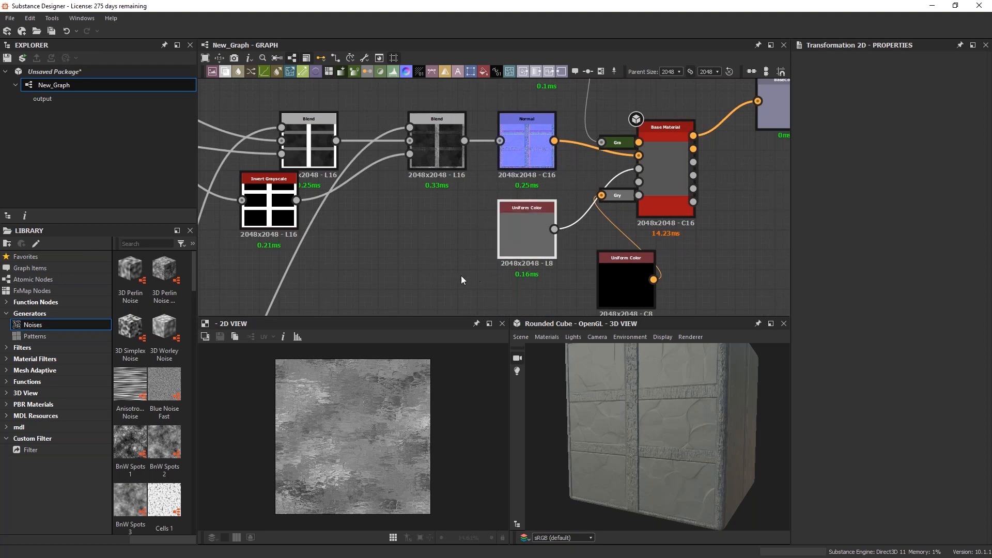
Move the Base Material and BaseColor output nodes farther from the Normal node and reposition the Uniform Color node above it
scroll(433, 285, down, 3)
middle_drag(433, 286, 489, 251)
scroll(444, 166, up, 3)
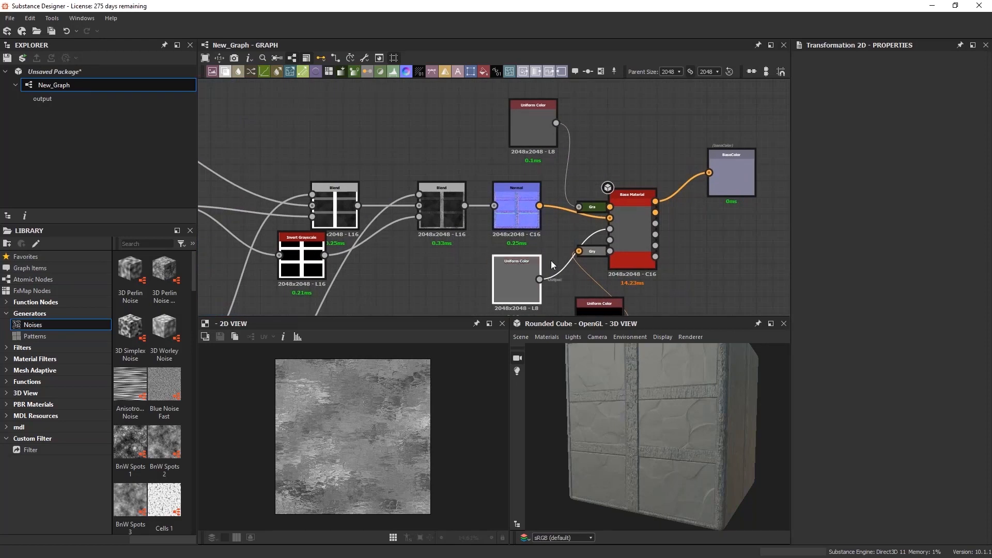
drag(609, 242, 675, 235)
drag(734, 176, 781, 144)
drag(628, 222, 659, 221)
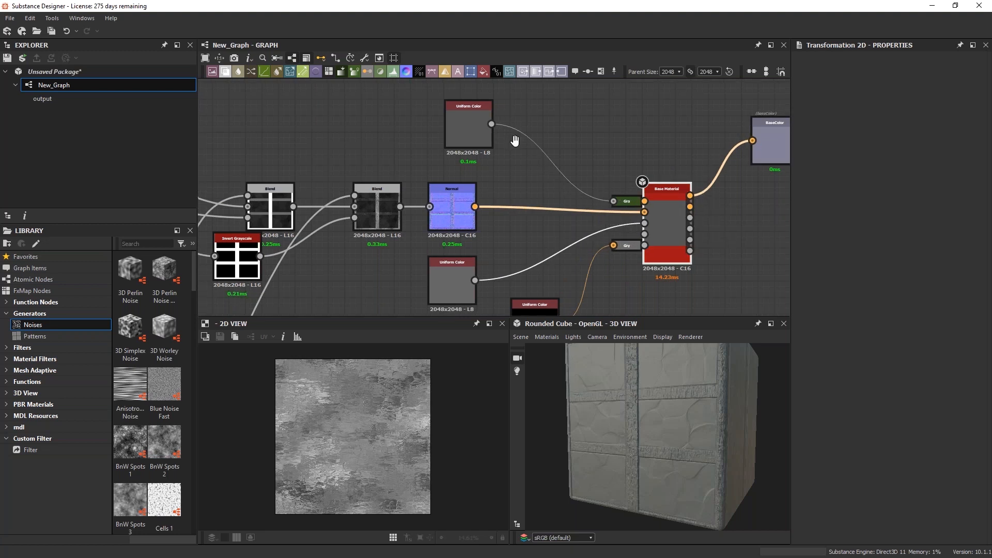
click(481, 145)
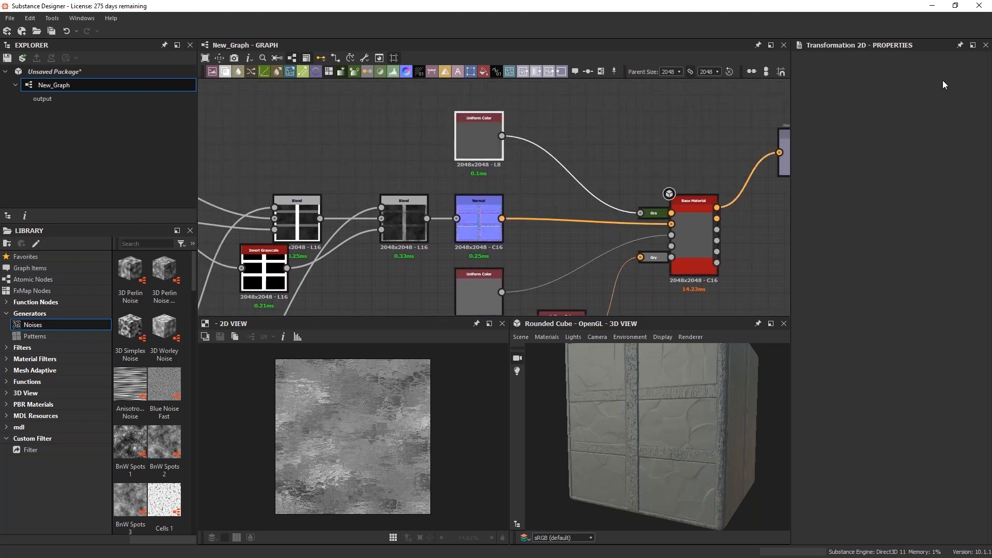
drag(491, 136, 524, 136)
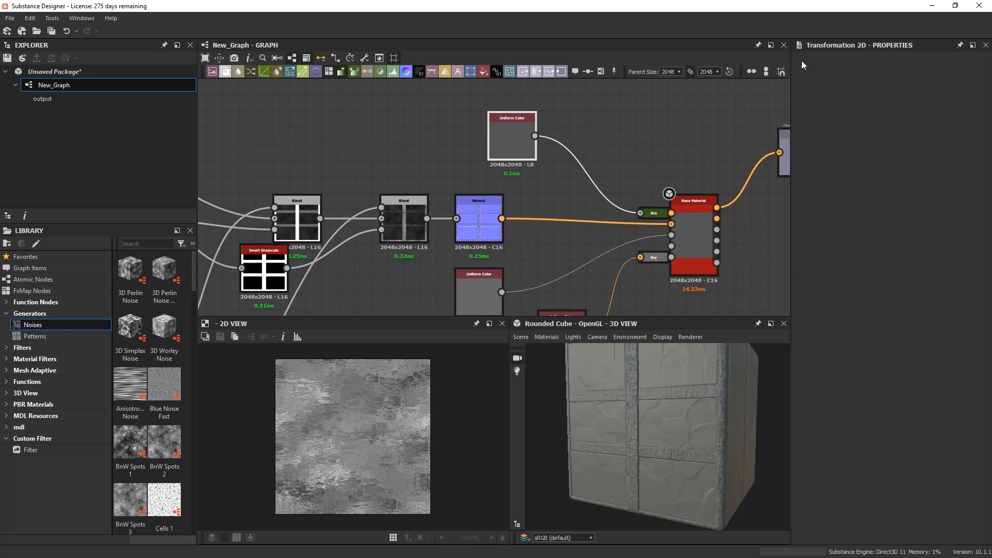
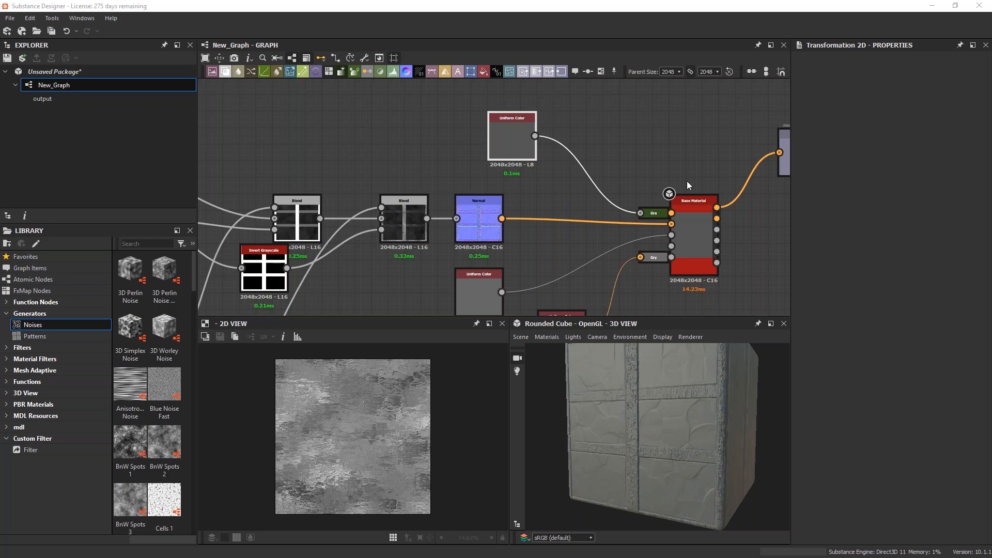
Delete the Uniform Color node above the Base Material and the small conversion node that links it to the base color input
drag(502, 141, 558, 126)
click(513, 139)
click(556, 134)
double_click(556, 134)
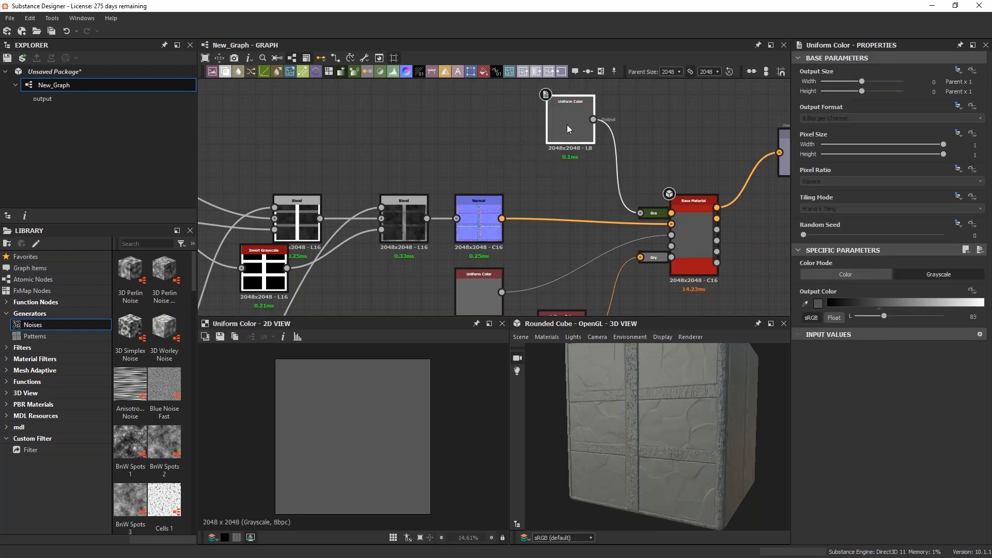
key(Delete)
click(653, 214)
key(Delete)
Add a Curvature Smooth node above the Normal node and feed it from the Normal node's output
middle_drag(588, 173, 637, 167)
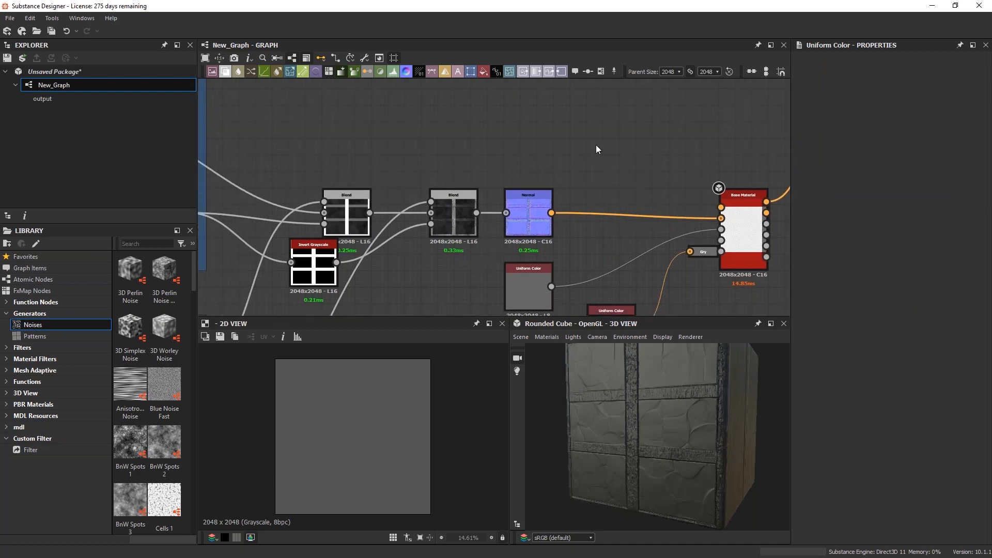
key(space)
text(curv)
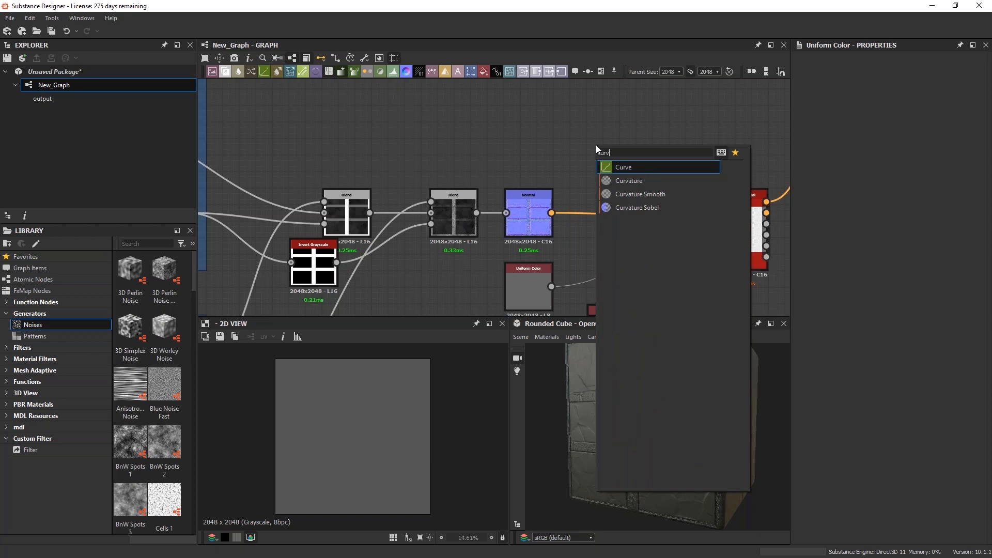
click(619, 191)
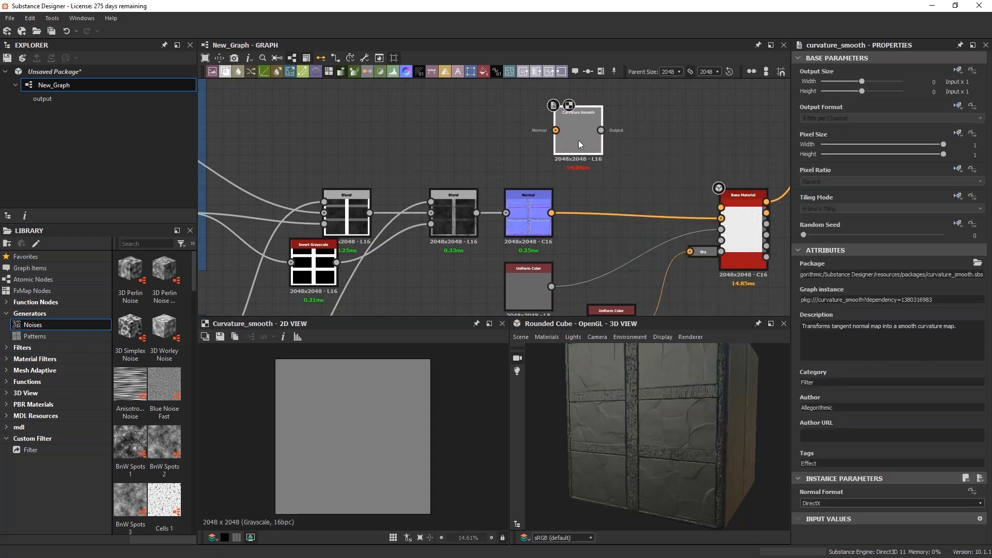
click(587, 141)
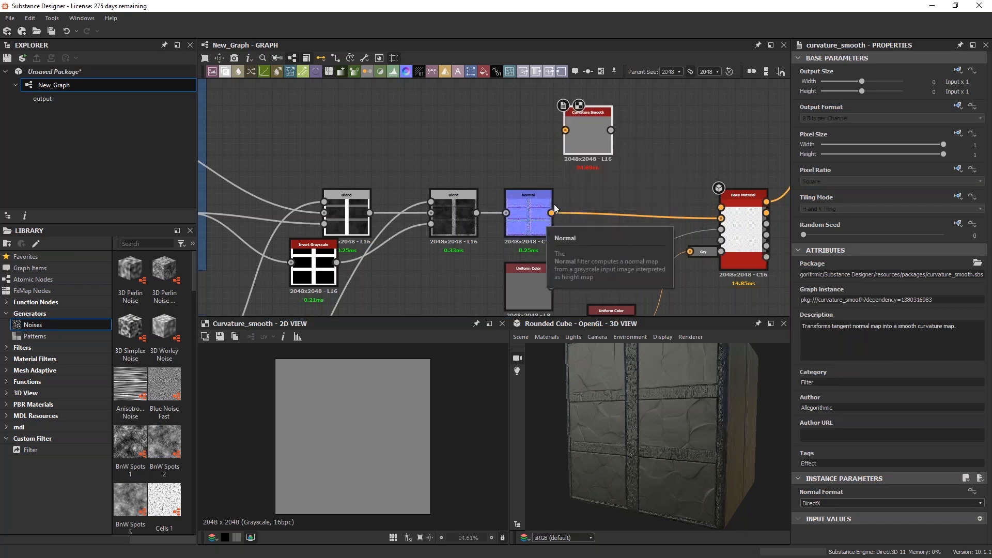
scroll(554, 203, up, 3)
middle_drag(571, 175, 531, 238)
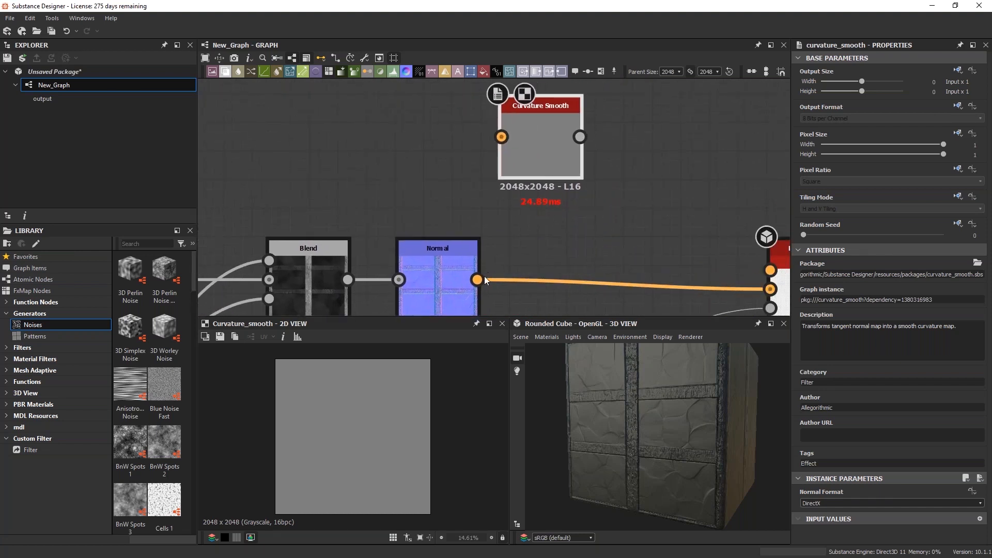
drag(479, 279, 552, 155)
middle_drag(571, 159, 488, 201)
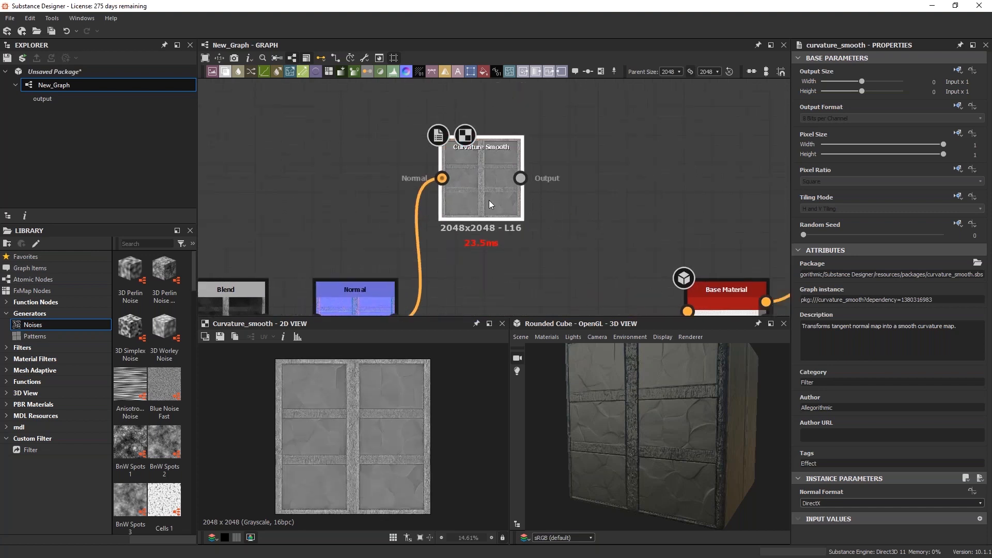
Inspect the curvature map up close and reposition the Curvature Smooth node closer above the Normal node
scroll(334, 419, up, 4)
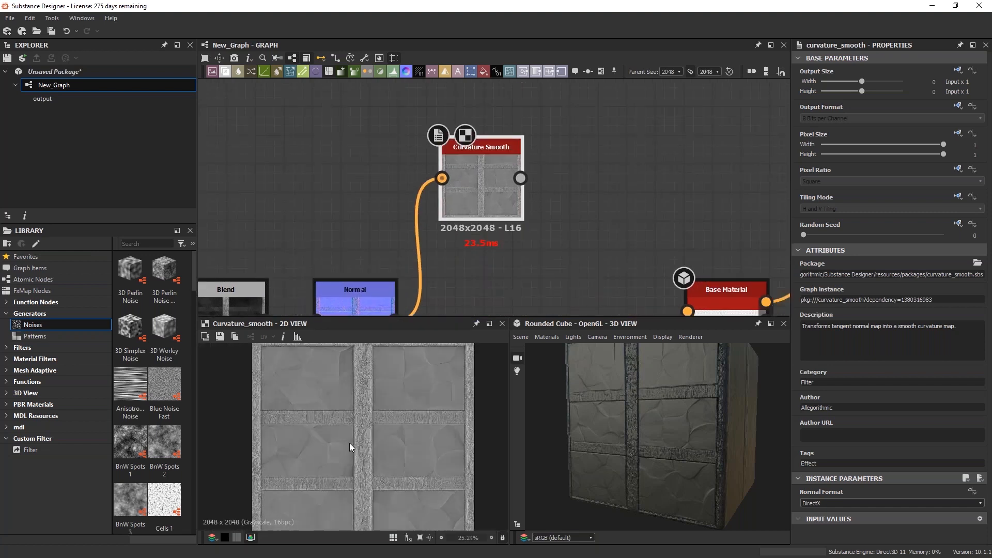
scroll(349, 442, down, 5)
scroll(357, 416, up, 2)
drag(468, 214, 485, 214)
middle_drag(389, 303, 410, 227)
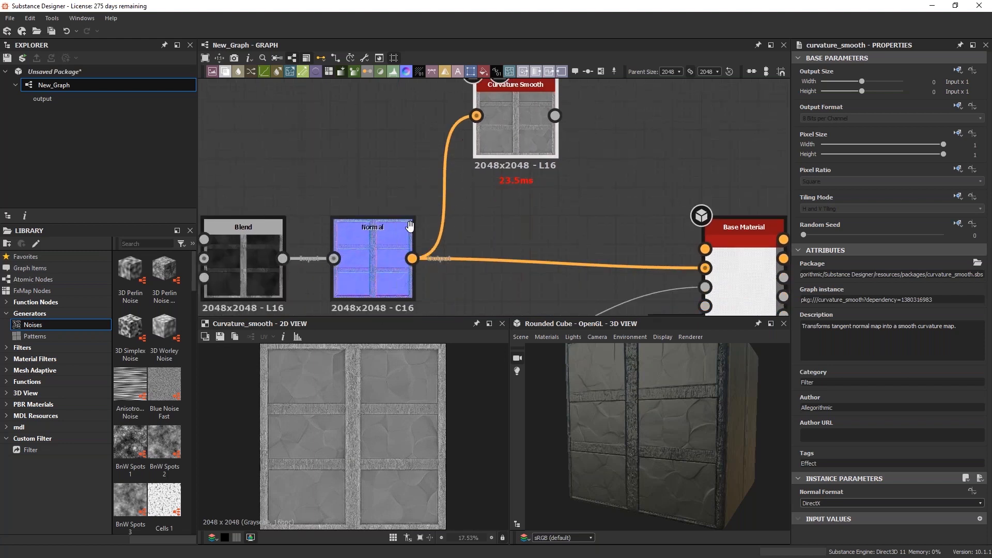
middle_drag(480, 185, 399, 247)
drag(423, 179, 367, 182)
click(470, 160)
middle_drag(471, 157, 468, 165)
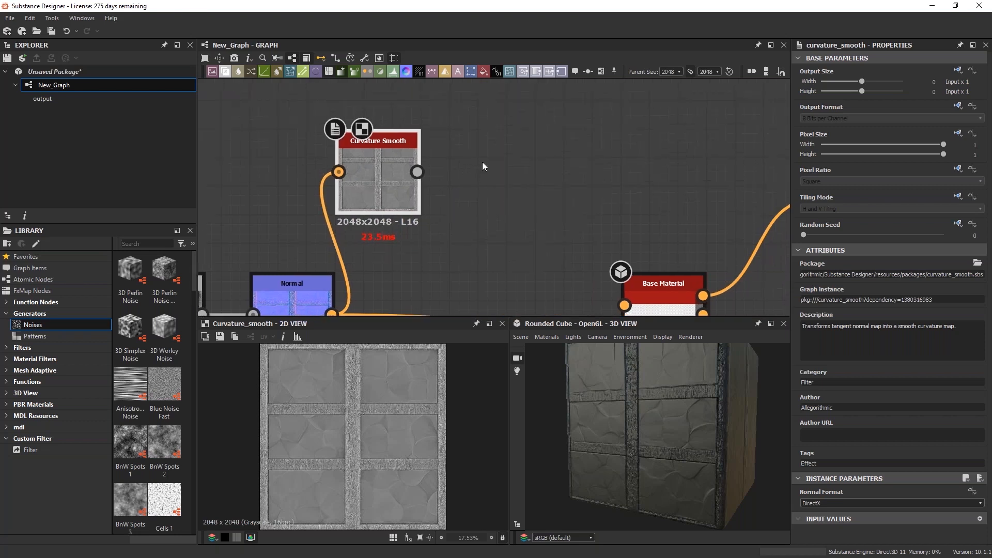
Add a Gradient Map node, connect the Curvature Smooth output to its input, and place it above and beyond that node
key(space)
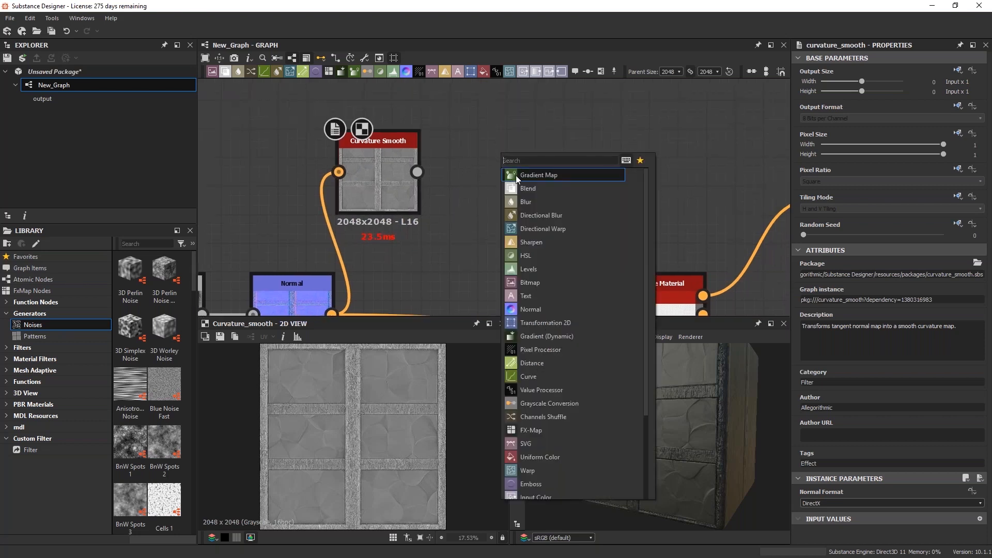
key(Return)
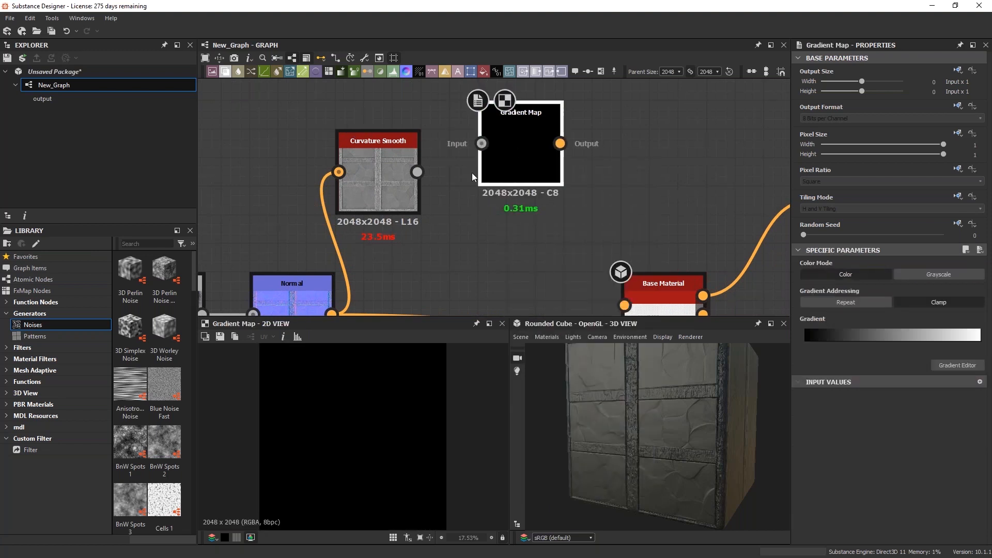
drag(416, 172, 517, 138)
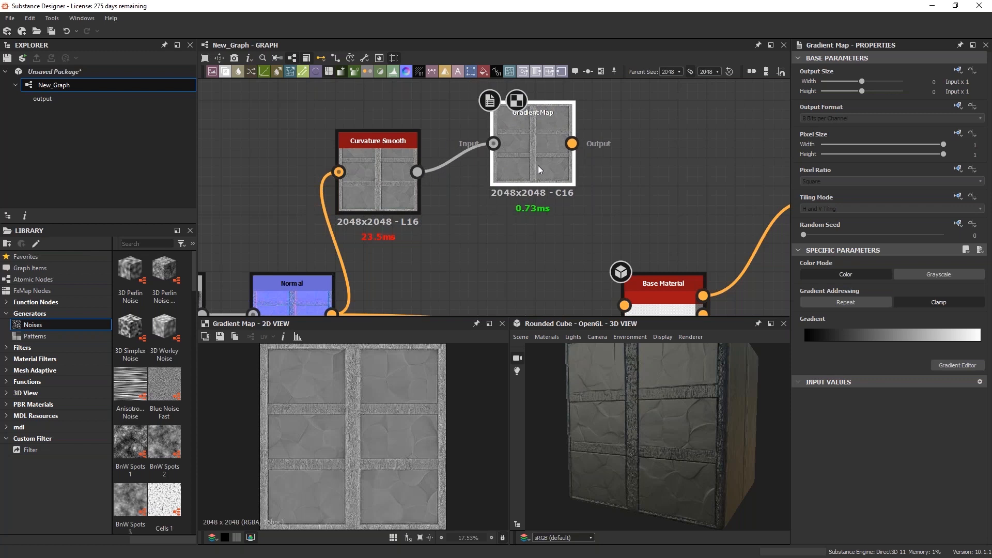
scroll(591, 202, down, 2)
drag(552, 173, 544, 134)
middle_drag(578, 204, 466, 202)
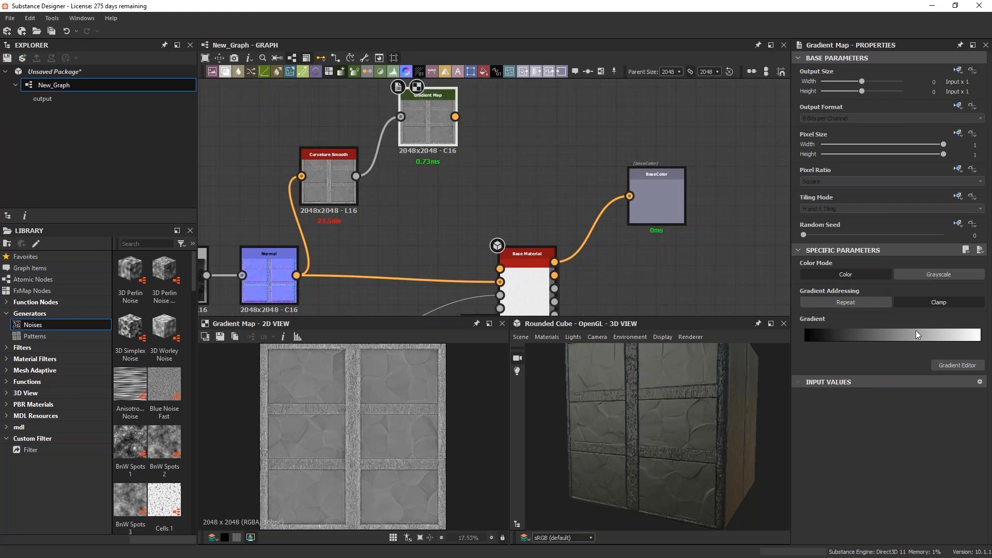
Arrange Substance Designer beside the browser's wood image results and open the Gradient Editor for the Gradient Map
click(957, 366)
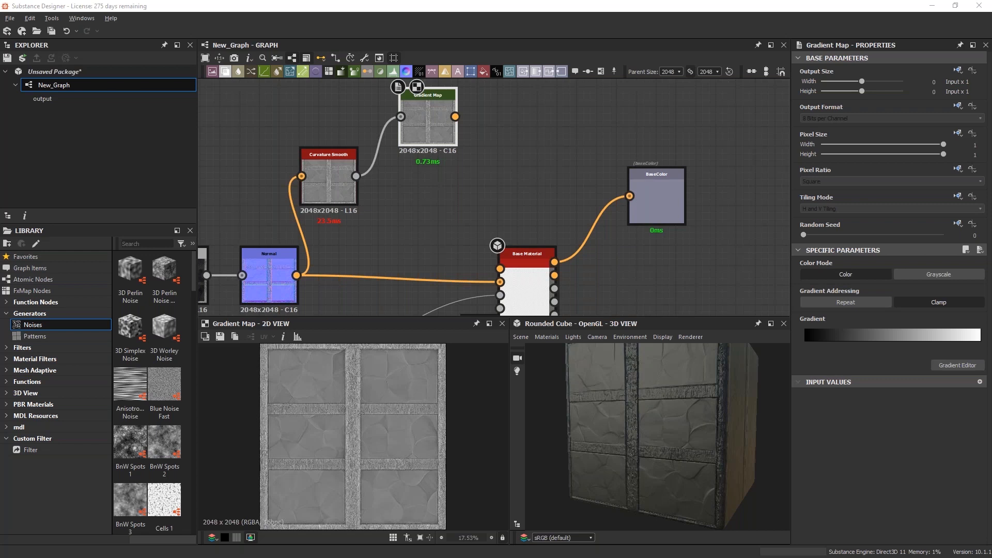
mouse_move(991, 39)
mouse_down()
mouse_move(961, 39)
mouse_move(991, 36)
mouse_up()
click(847, 12)
drag(846, 12, 750, 15)
drag(967, 120, 759, 118)
drag(586, 11, 613, 11)
drag(896, 29, 877, 22)
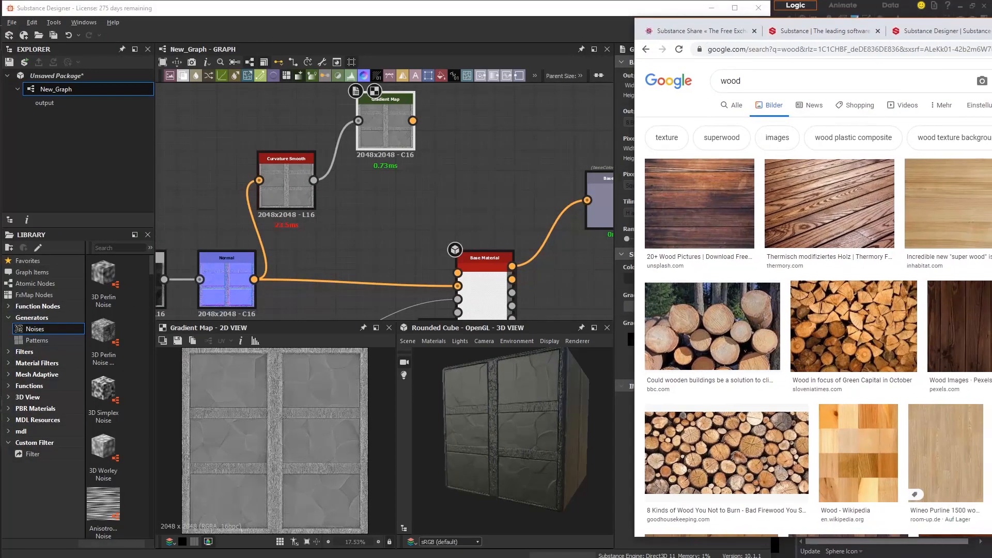
click(617, 14)
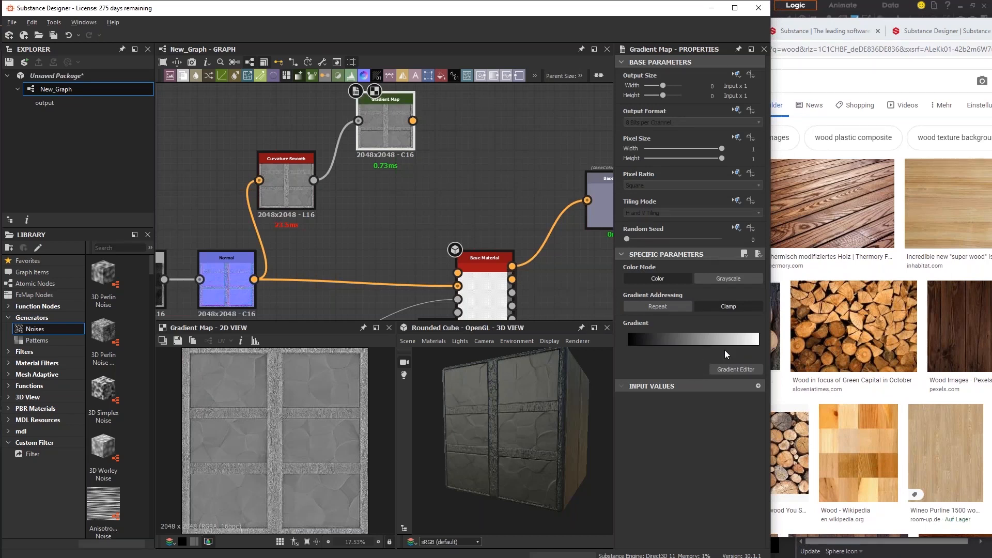
click(736, 369)
drag(425, 223, 350, 169)
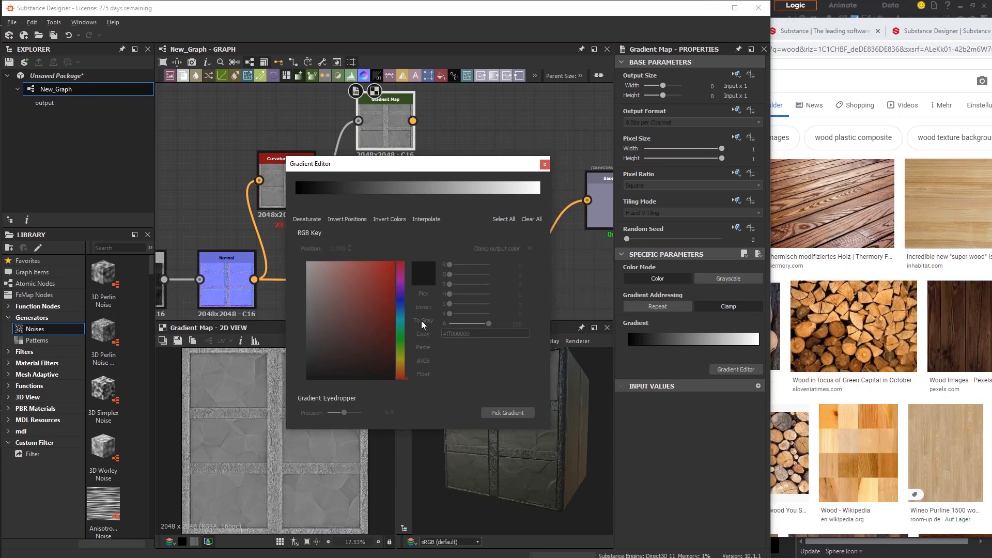
Try gradients sampled from the pale "super wood" image and the dark brown plank image
click(501, 414)
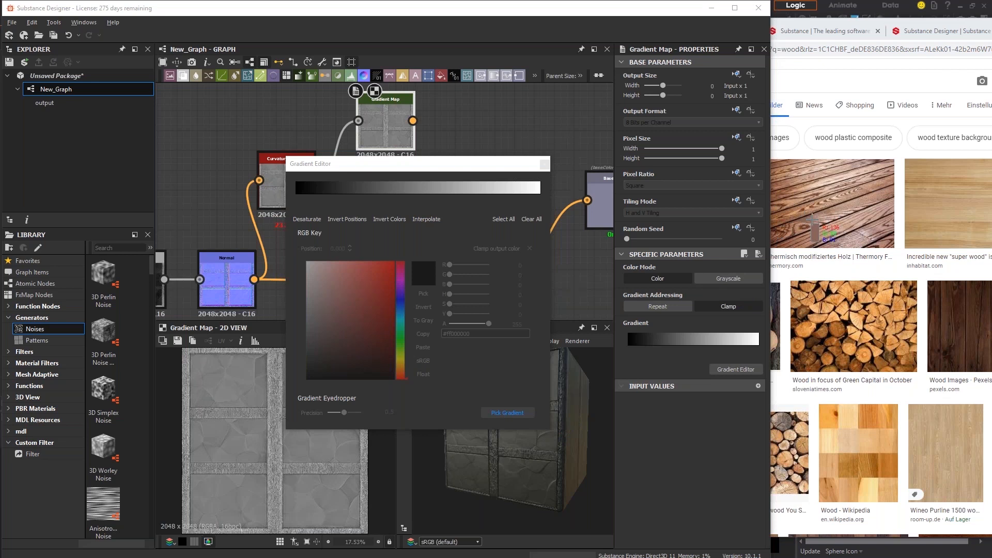
drag(913, 163, 956, 179)
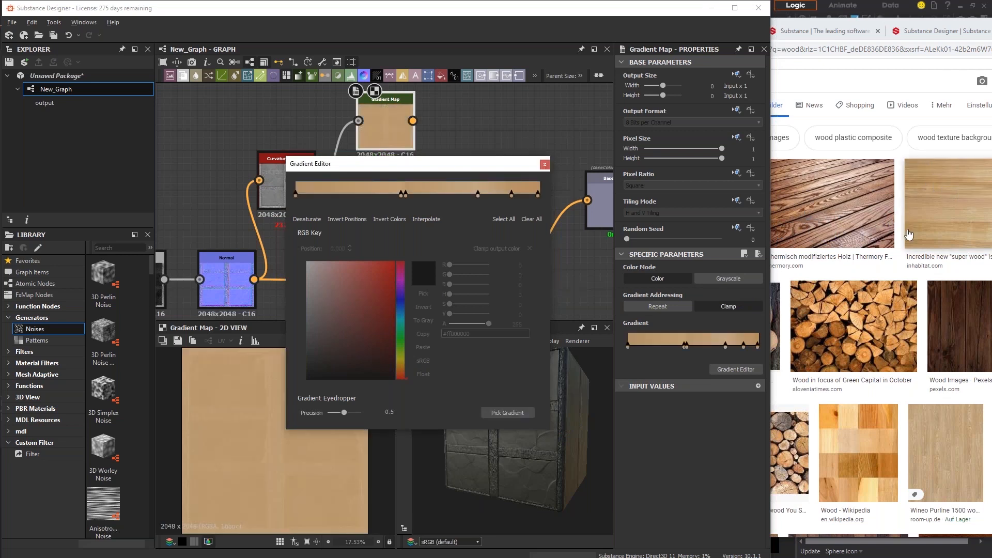
click(509, 413)
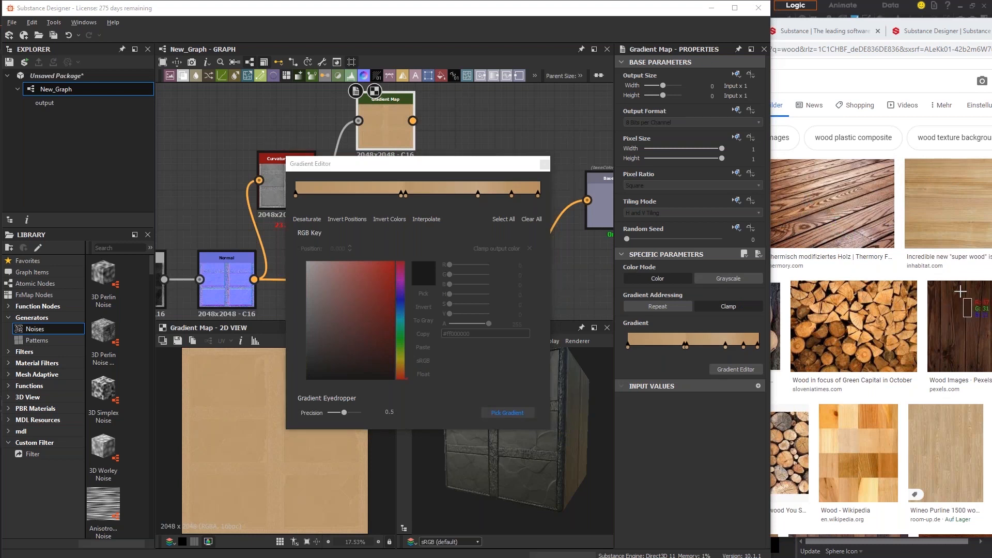
drag(963, 289, 941, 341)
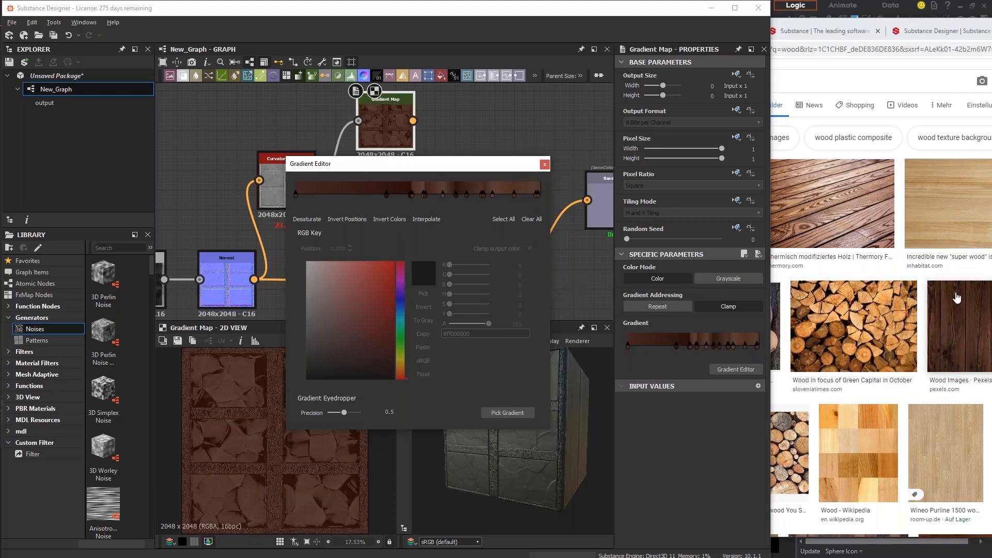
Try gradients sampled from the diagonal reddish planks and the light beige wood image
click(734, 369)
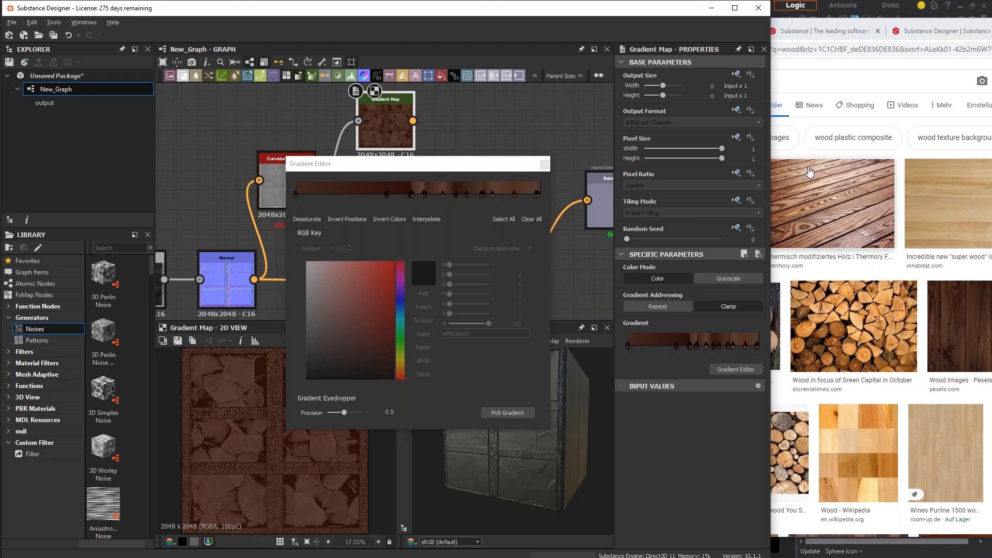
click(504, 413)
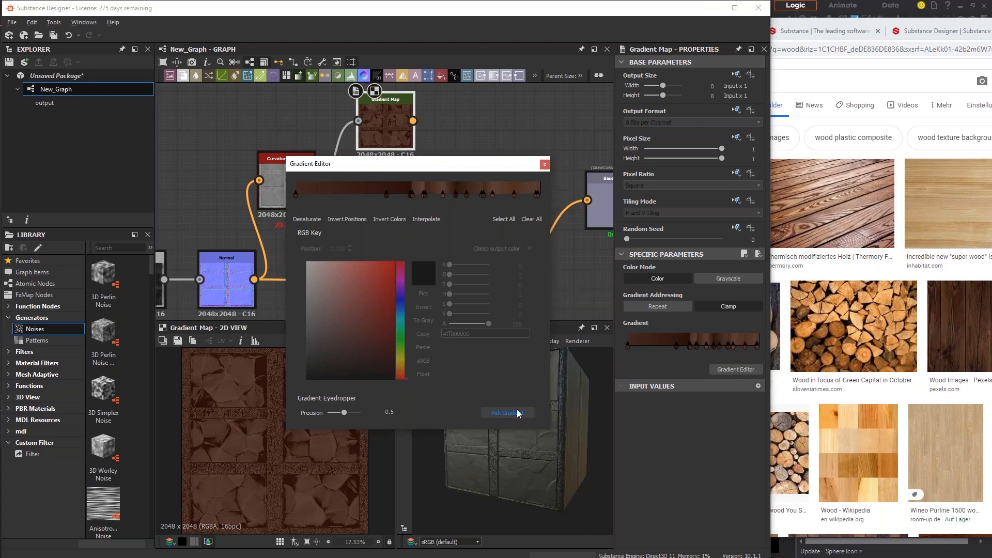
drag(794, 175, 866, 242)
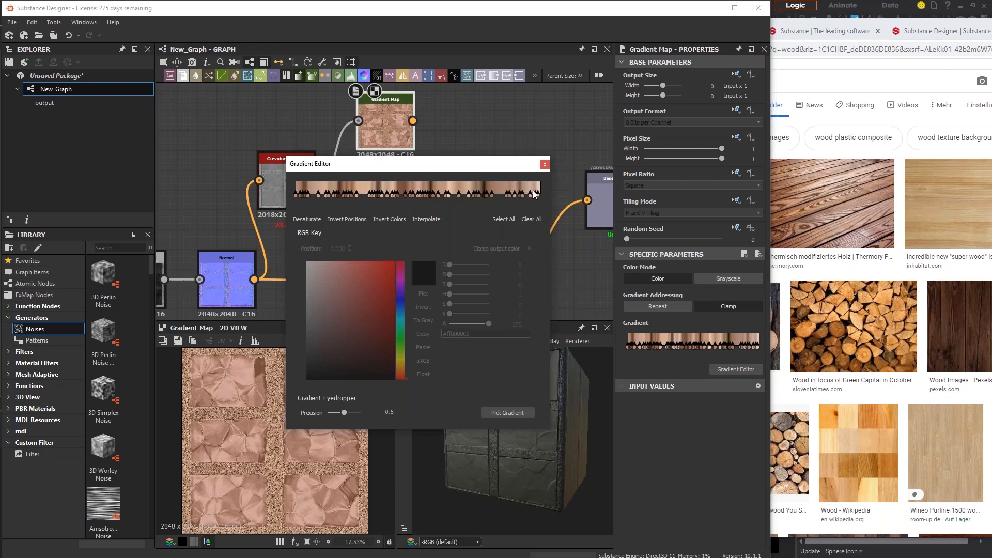
click(492, 412)
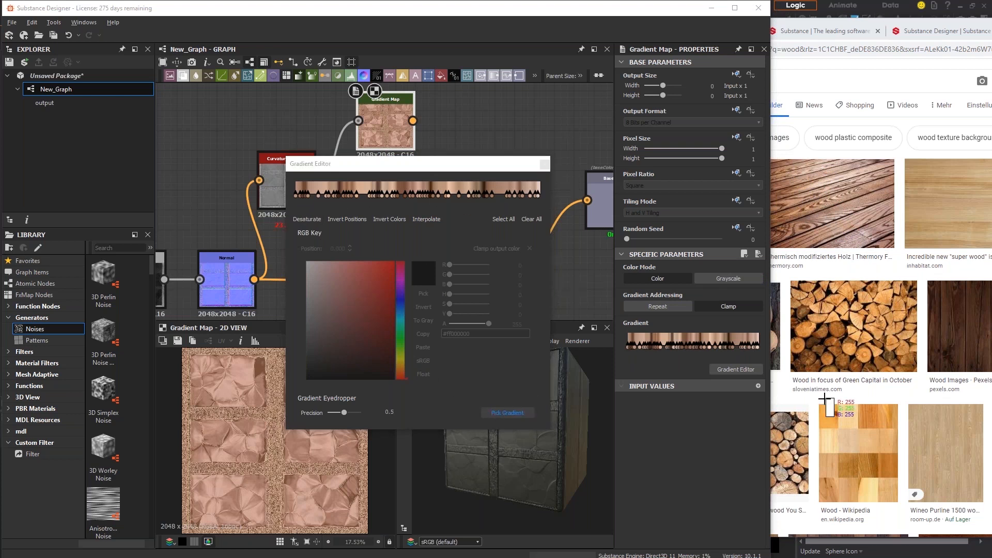
drag(911, 436, 965, 440)
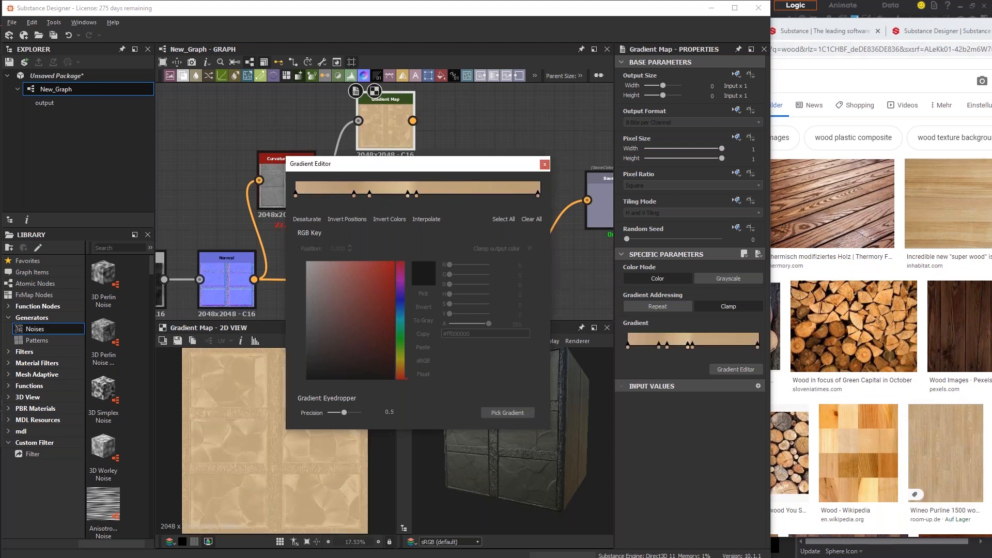
Bring more browser images into view, sample the gradient from the bare wood planks image, and close the Gradient Editor
drag(889, 22, 600, 23)
drag(315, 164, 226, 164)
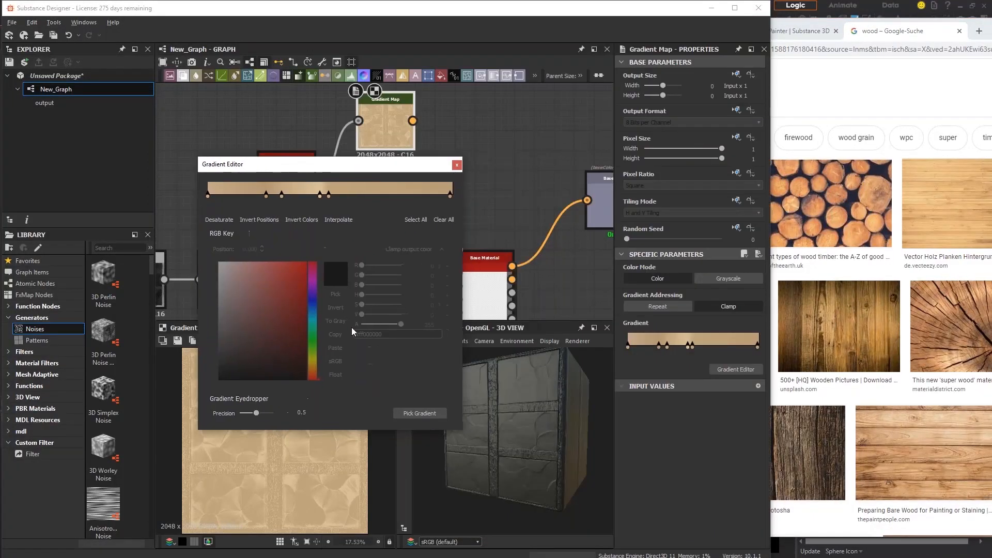
click(406, 415)
drag(869, 411, 888, 429)
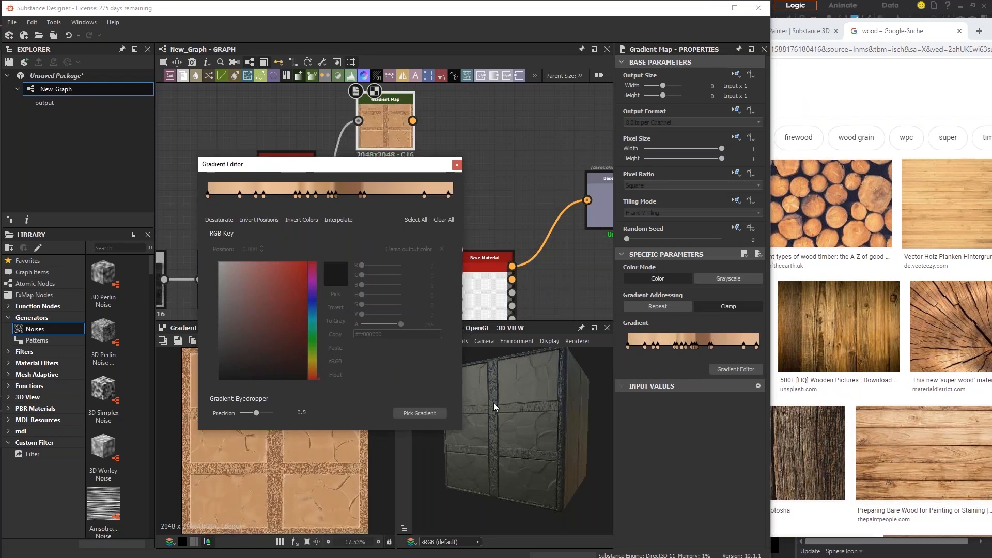
click(456, 165)
Connect the Gradient Map output to the Base Material's base color input and view the wood color on the cube
click(902, 122)
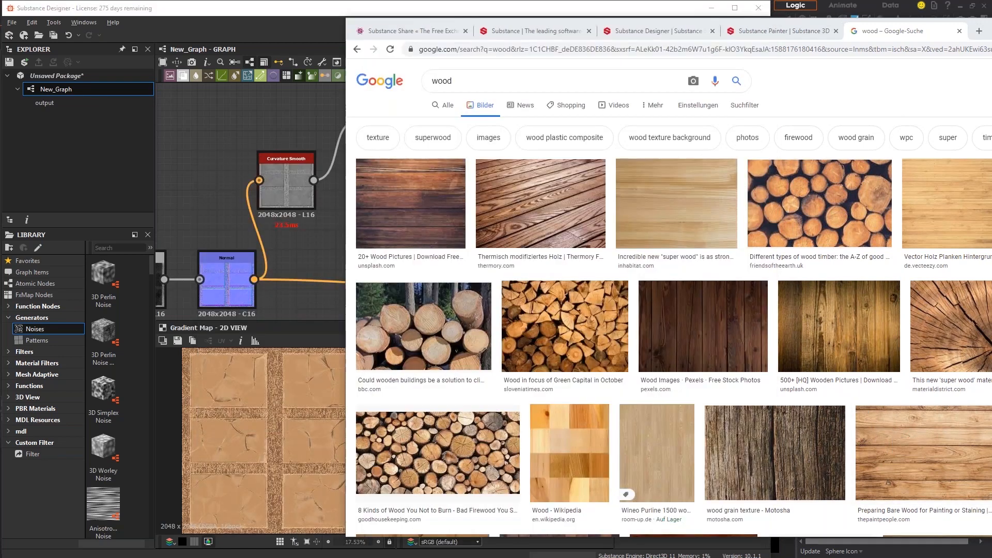
drag(482, 436, 486, 424)
drag(388, 143, 407, 143)
middle_drag(461, 190, 414, 155)
drag(354, 90, 381, 245)
mouse_move(487, 430)
mouse_down()
mouse_move(506, 412)
mouse_move(508, 427)
mouse_move(513, 392)
mouse_move(509, 424)
mouse_move(494, 443)
mouse_move(495, 427)
mouse_up()
scroll(506, 413, up, 5)
Set the Normal node's intensity to 4.32 and check the softened relief on the cube
click(174, 270)
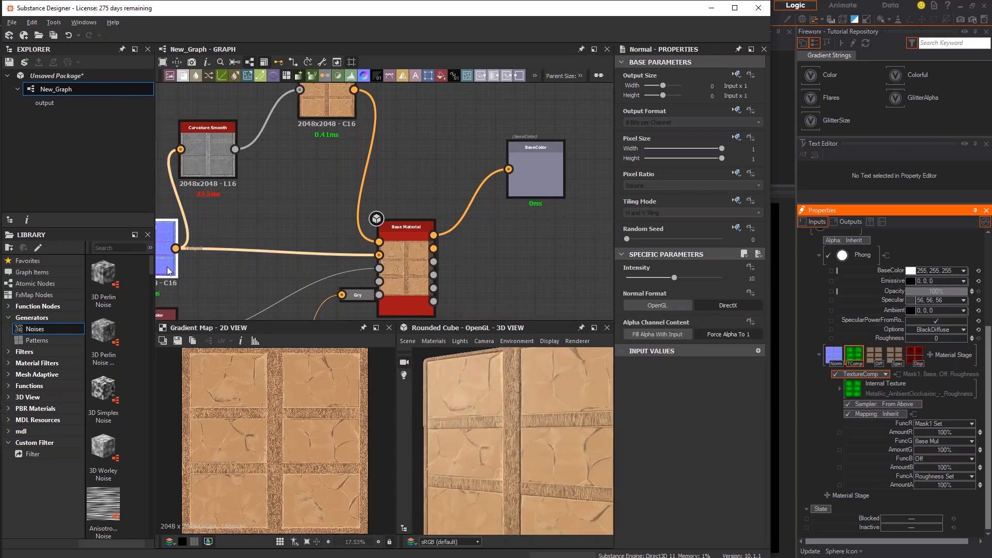
drag(674, 278, 647, 279)
scroll(501, 441, up, 4)
scroll(498, 439, down, 5)
drag(503, 405, 527, 372)
Add a Blend node beside the Gradient Map and connect the Gradient Map's output to its foreground input
drag(323, 103, 303, 121)
middle_drag(318, 218, 525, 200)
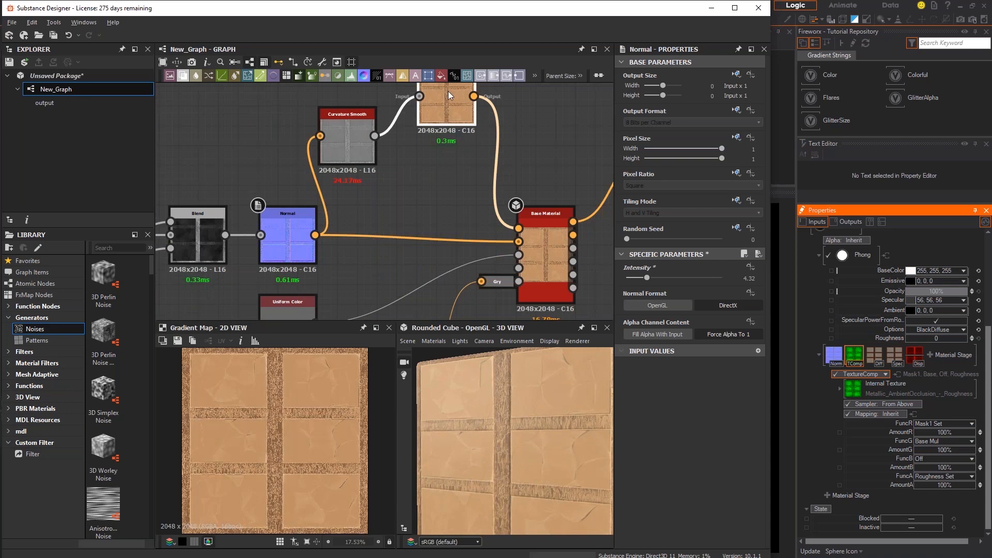
click(433, 108)
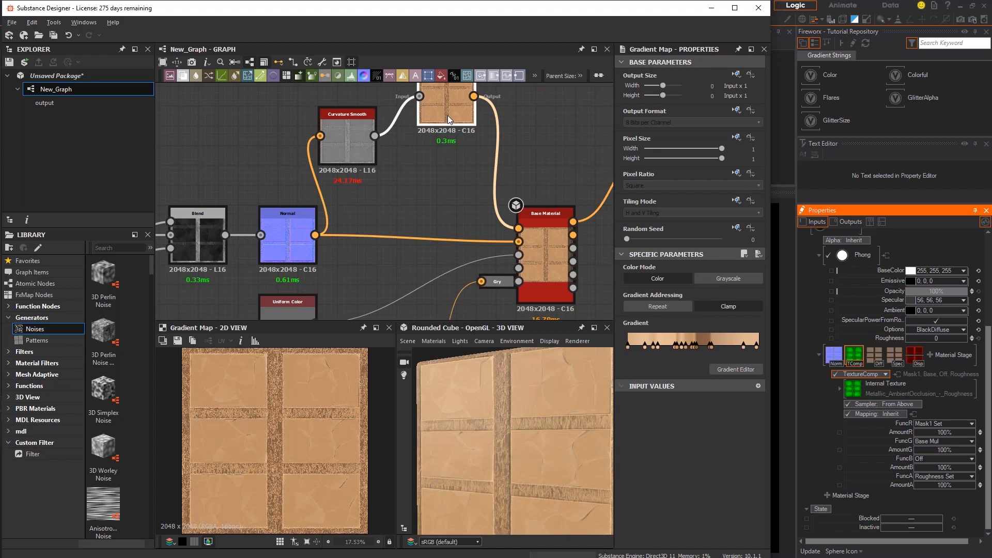
drag(447, 116, 448, 107)
middle_drag(436, 129, 435, 169)
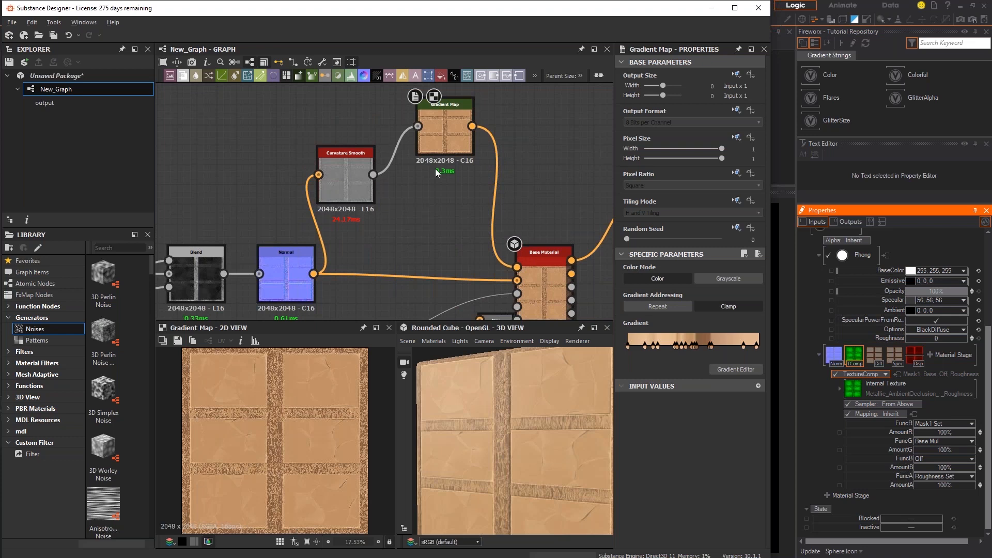
key(space)
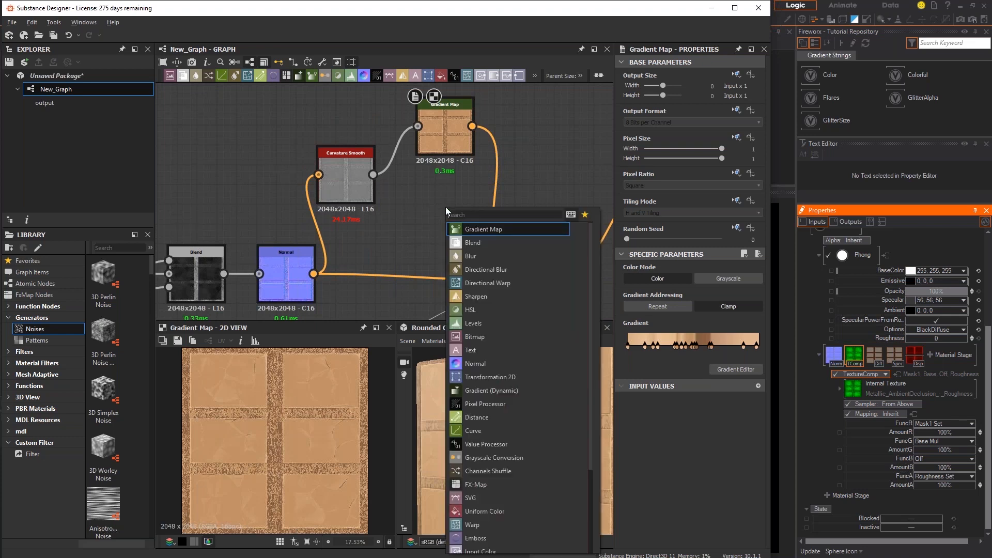
text(blend)
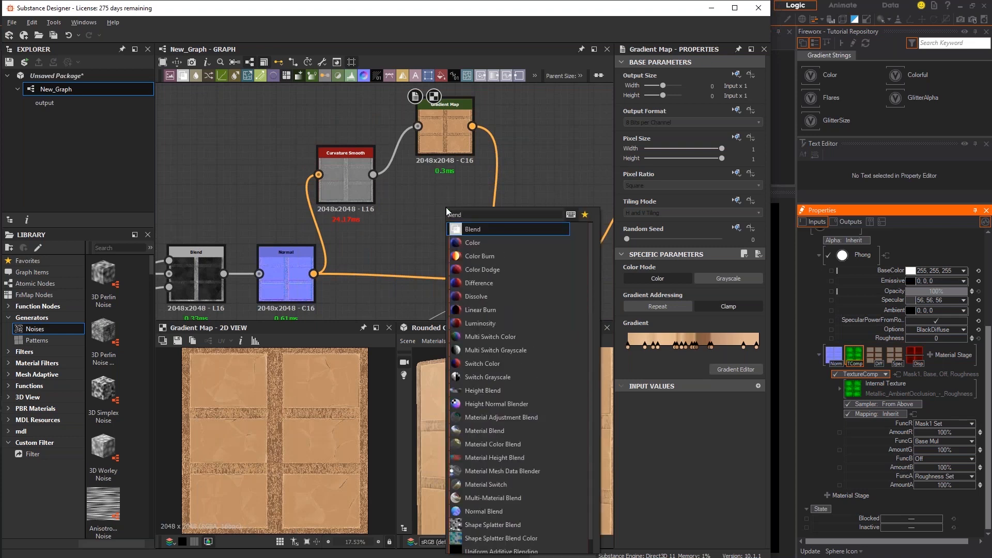
click(454, 229)
drag(465, 212, 551, 205)
drag(471, 126, 517, 181)
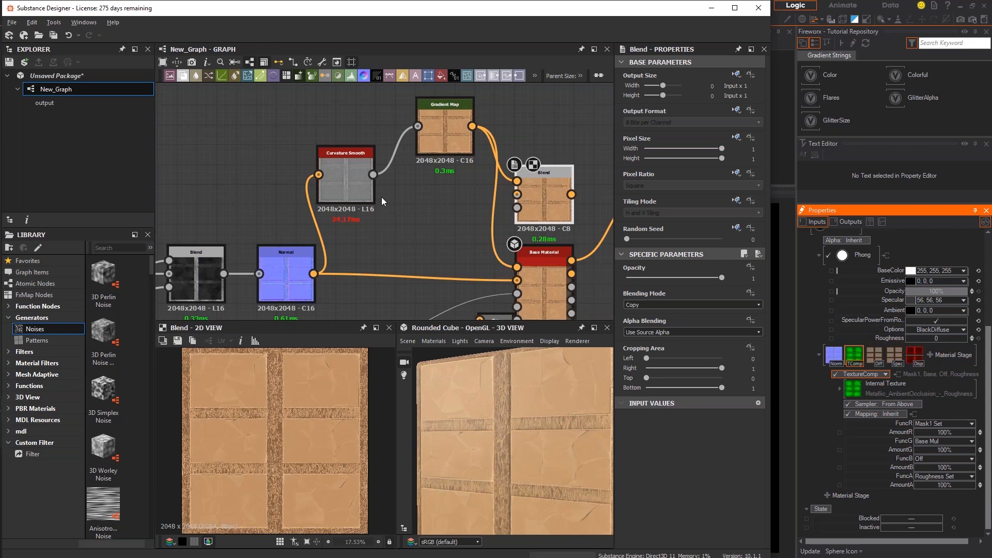
Add a second Gradient Map fed by Curvature Smooth and connect its output to the new Blend node's background input
key(space)
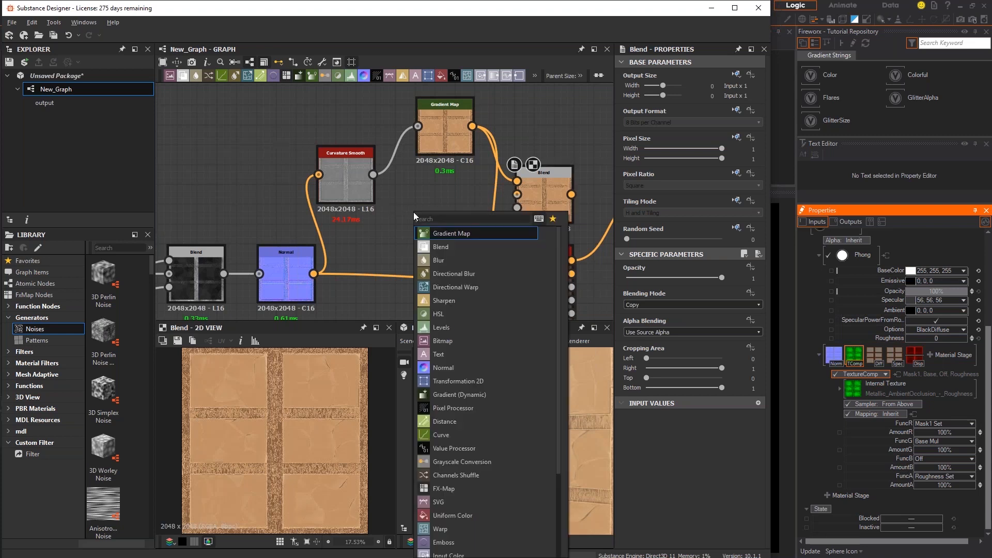
click(436, 234)
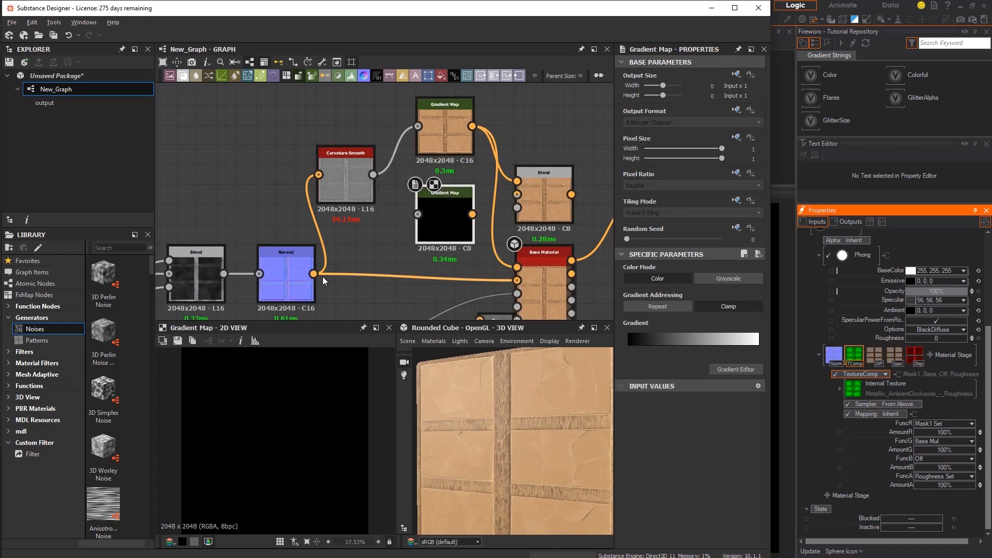
drag(372, 174, 420, 214)
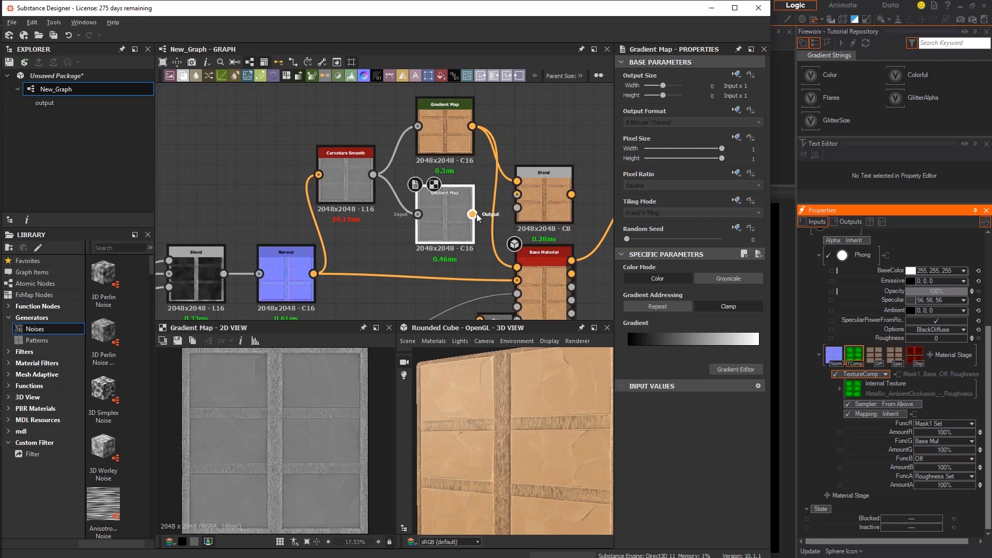
drag(475, 214, 519, 196)
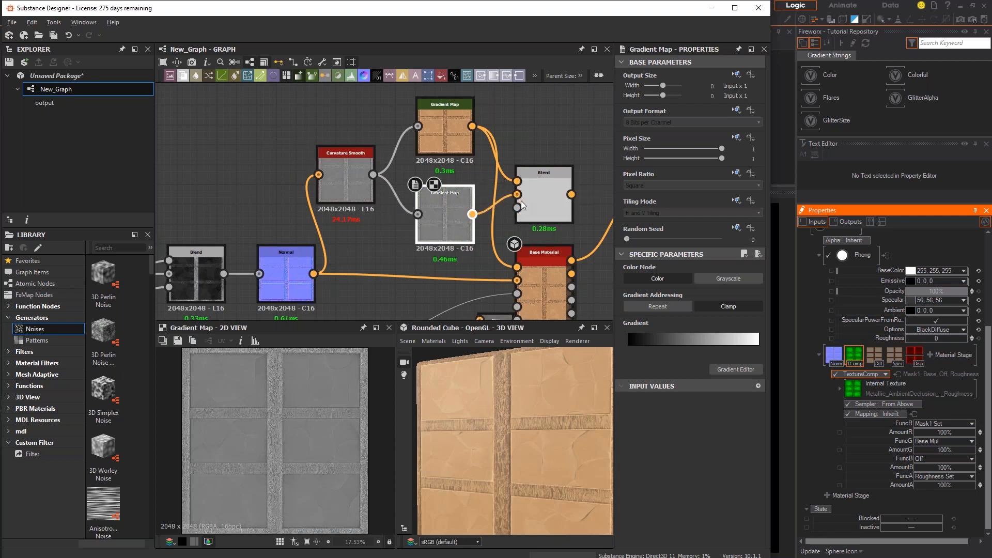
click(540, 207)
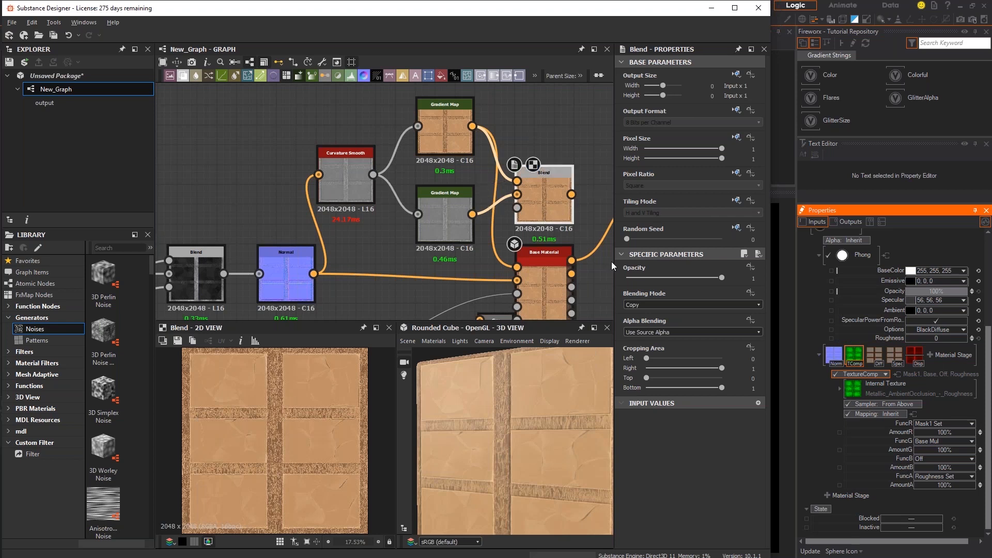
Connect the Invert Grayscale mask to the color Blend's opacity input and the Blend's output to the Base Material's base color
scroll(526, 194, up, 1)
middle_drag(403, 192, 531, 169)
middle_drag(473, 204, 402, 207)
scroll(514, 210, down, 2)
scroll(433, 212, down, 3)
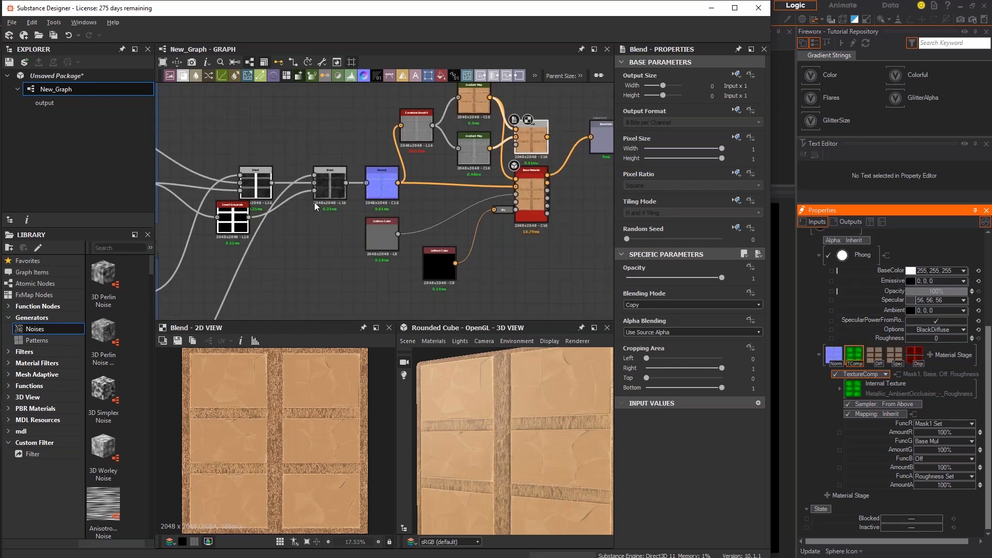
drag(249, 217, 514, 150)
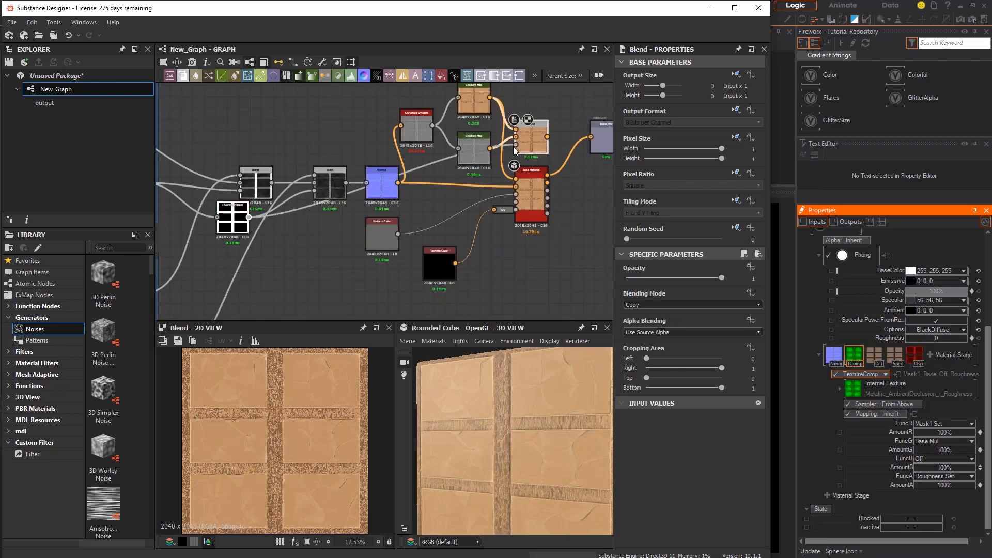
middle_drag(542, 150, 549, 158)
drag(553, 144, 522, 186)
mouse_move(481, 387)
mouse_down()
mouse_move(498, 410)
mouse_move(473, 429)
mouse_move(465, 415)
mouse_move(491, 417)
mouse_move(472, 410)
mouse_move(534, 432)
mouse_move(481, 398)
mouse_move(482, 368)
mouse_move(484, 388)
mouse_up()
scroll(475, 410, down, 3)
scroll(482, 386, up, 3)
scroll(482, 367, down, 3)
Sample gradients for the second Gradient Map, trying blue-gray and tan before picking a warm gray one, and close the Gradient Editor
click(475, 152)
click(741, 369)
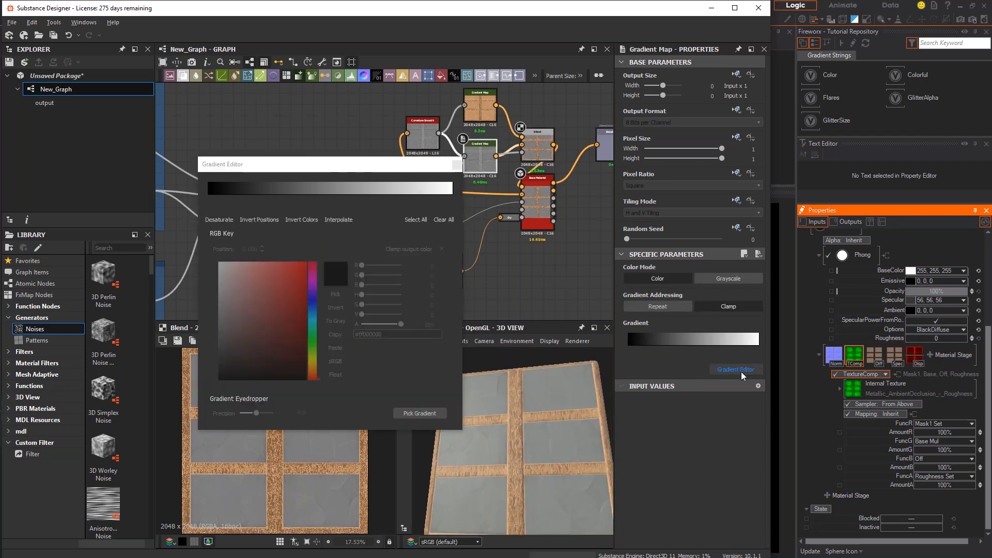
click(419, 413)
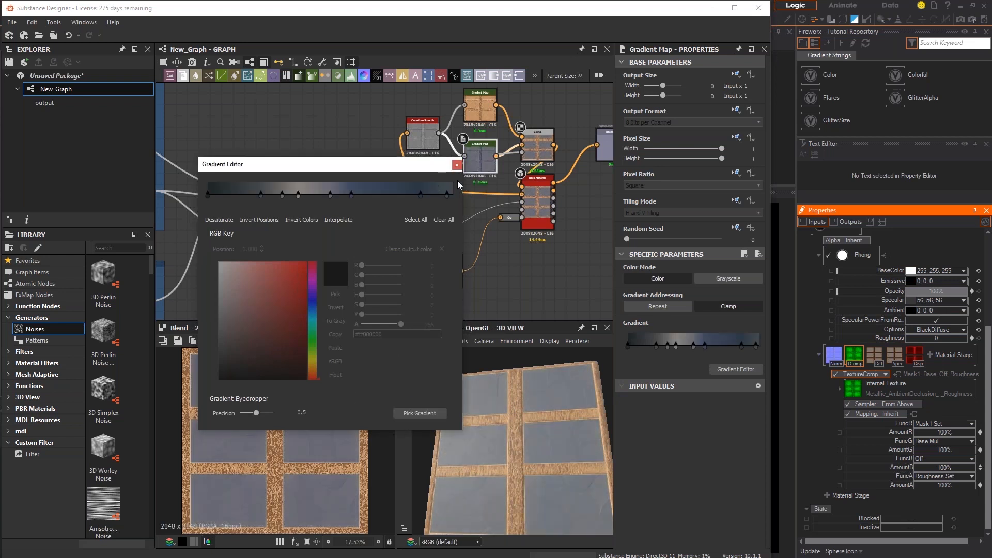
click(419, 413)
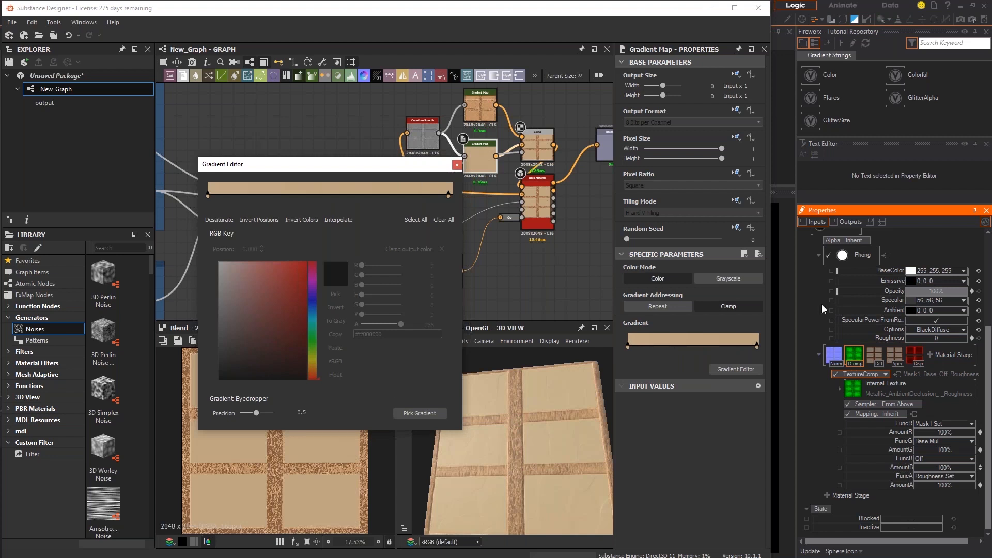
click(232, 221)
click(411, 413)
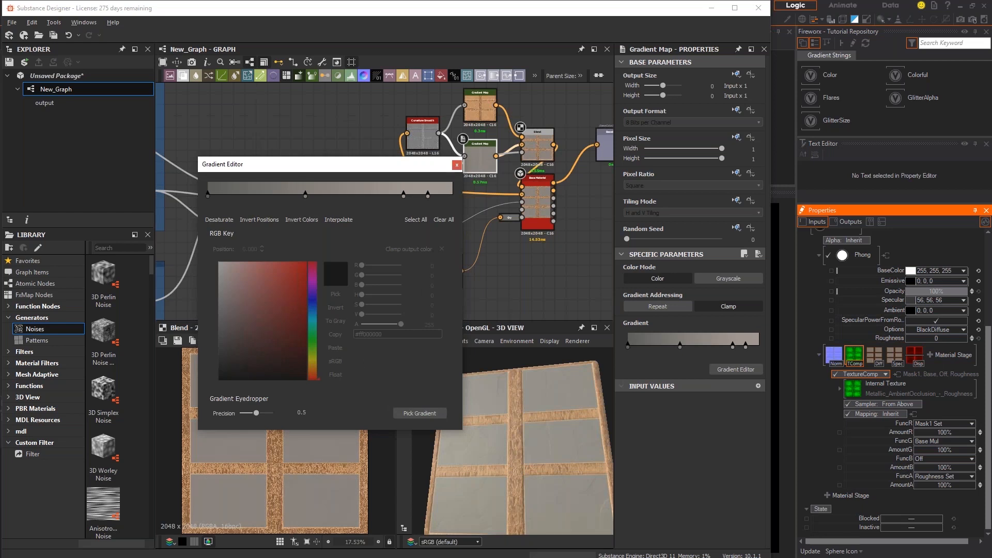
click(457, 164)
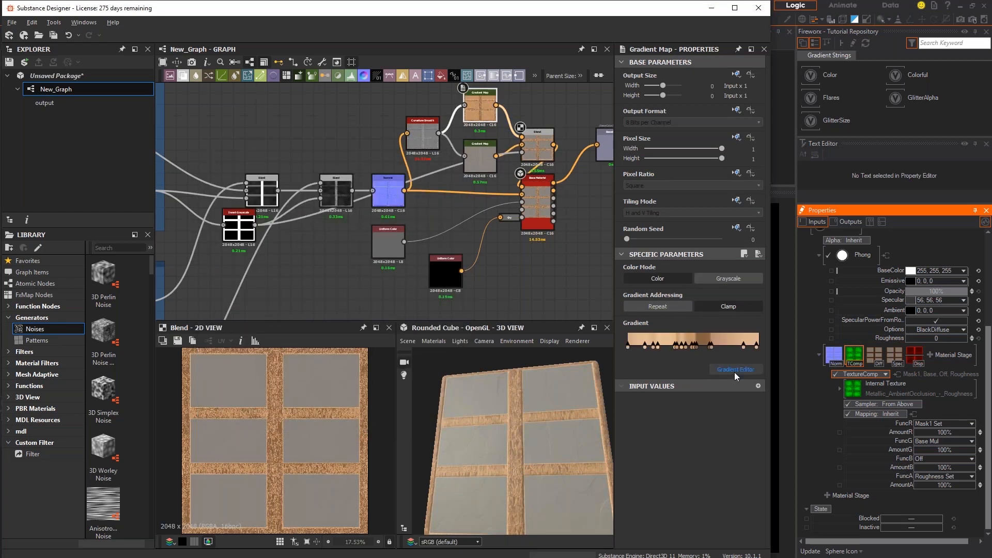
Resample the first Gradient Map's gradient, trying a medium brown before picking a dark brown one, and close the Gradient Editor
click(736, 370)
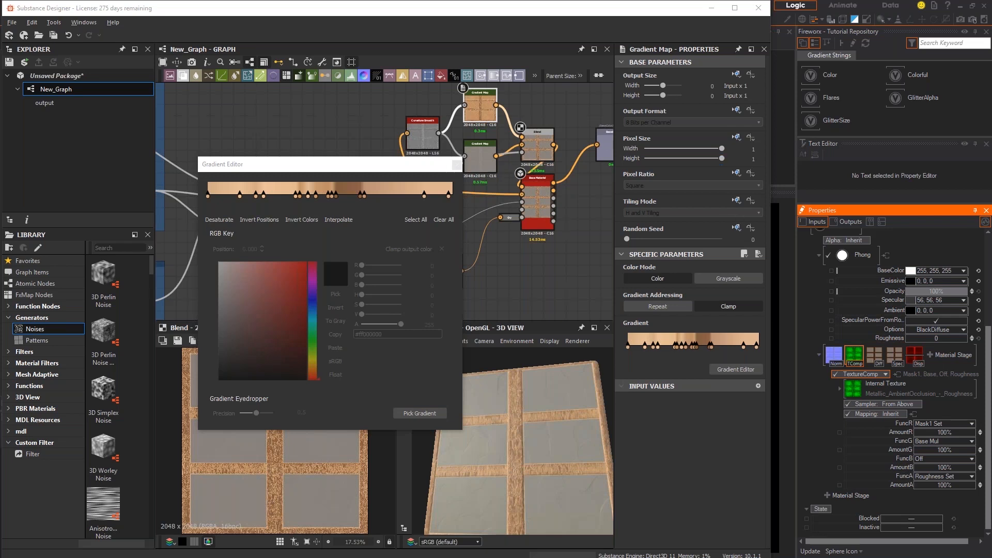
click(419, 413)
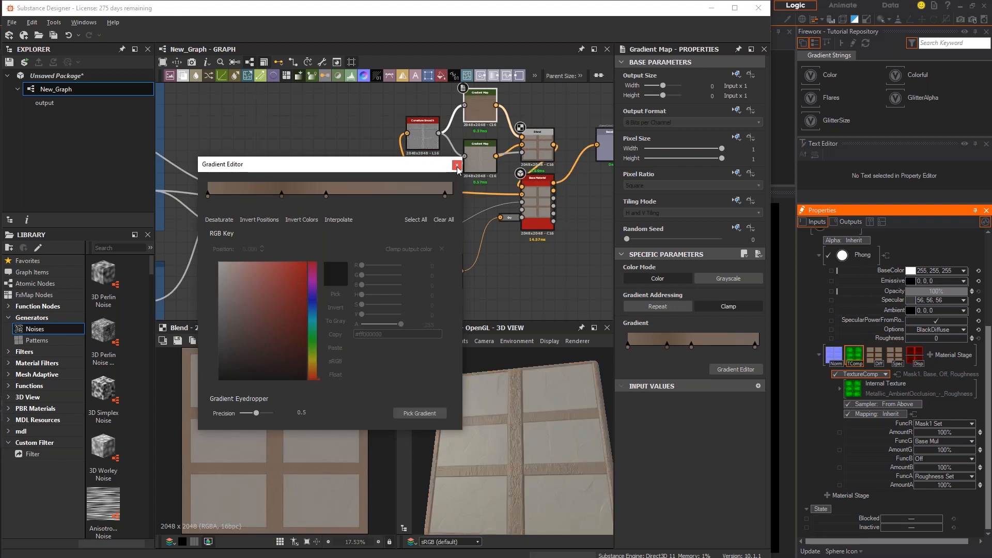
click(419, 413)
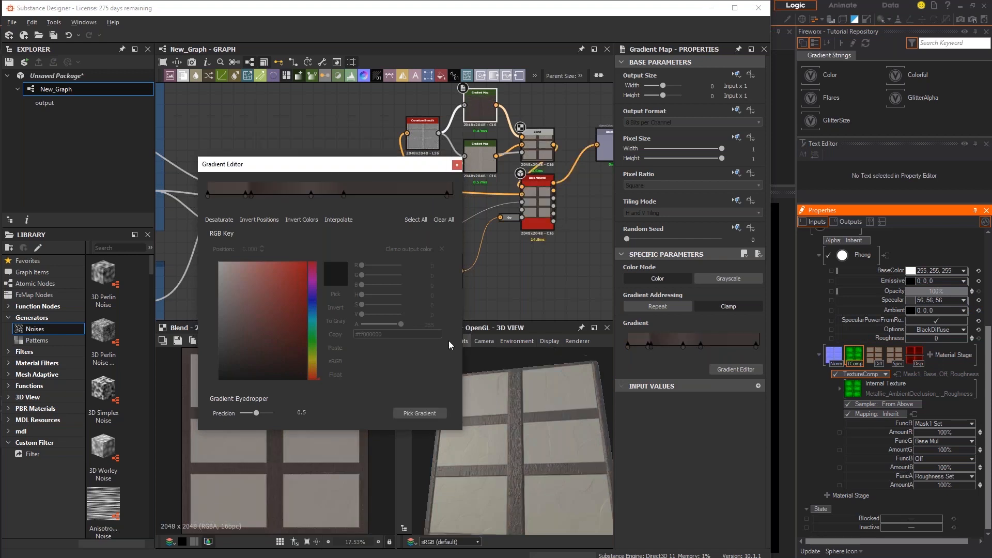
click(407, 415)
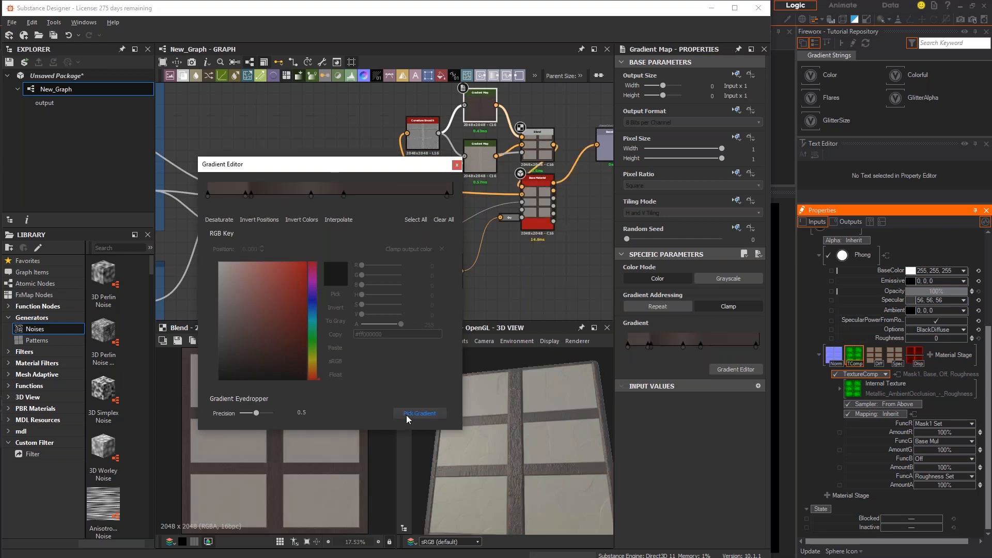
click(457, 166)
Inspect the new colors on the cube, the Base Material's roughness and height inputs, and the Blend and mask nodes in the graph
drag(445, 415, 492, 446)
scroll(517, 222, up, 6)
drag(473, 451, 496, 462)
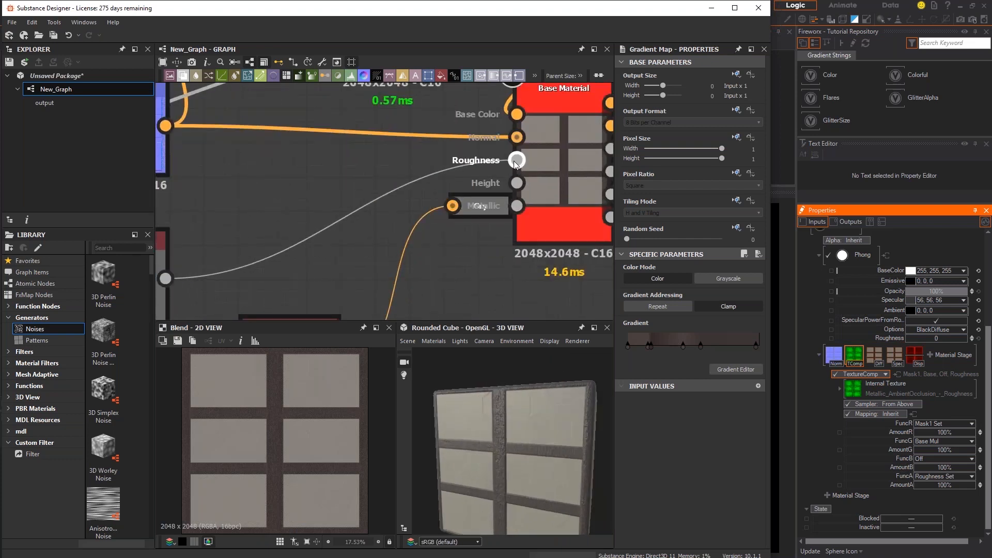
scroll(340, 258, down, 5)
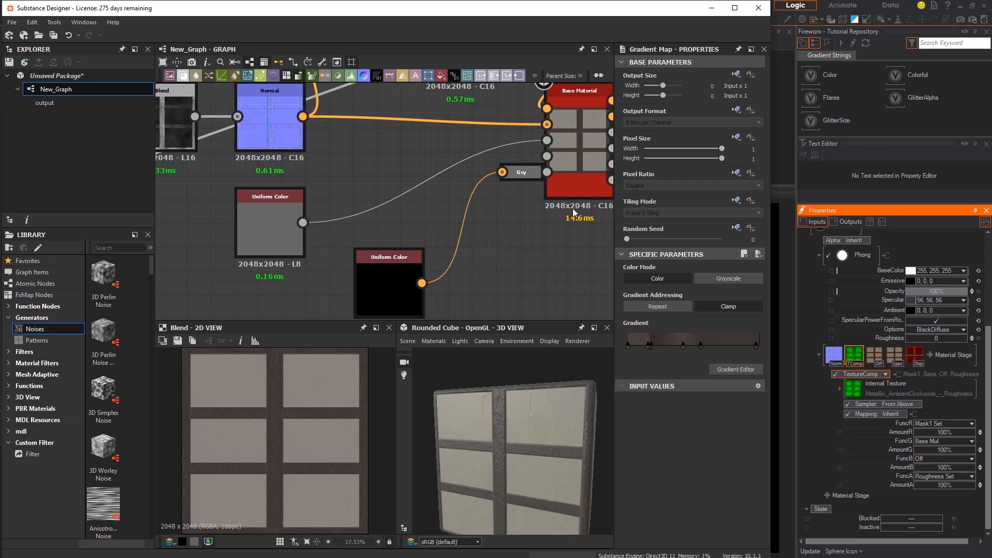
mouse_move(523, 388)
mouse_down()
mouse_move(539, 399)
mouse_move(511, 391)
mouse_up()
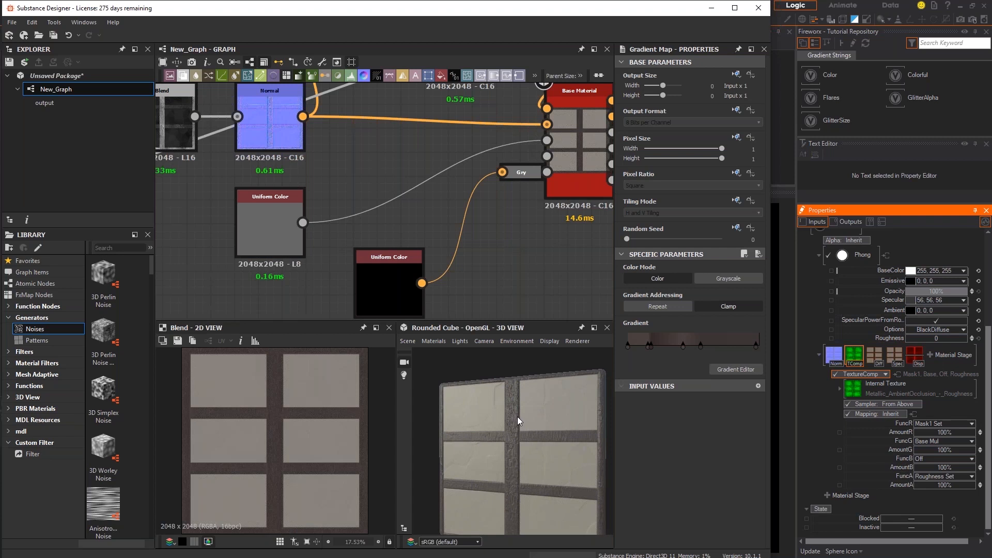
drag(537, 408, 517, 392)
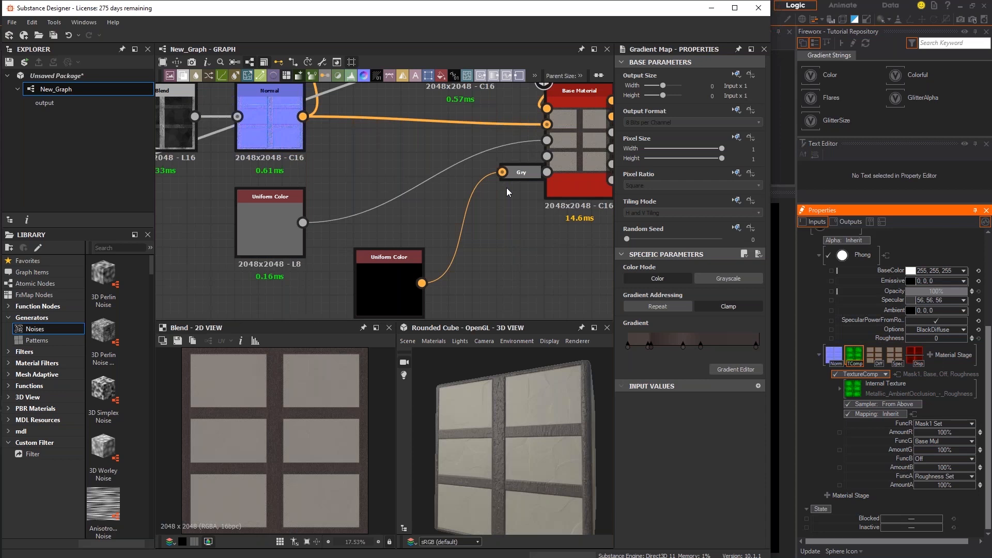
middle_drag(368, 173, 455, 173)
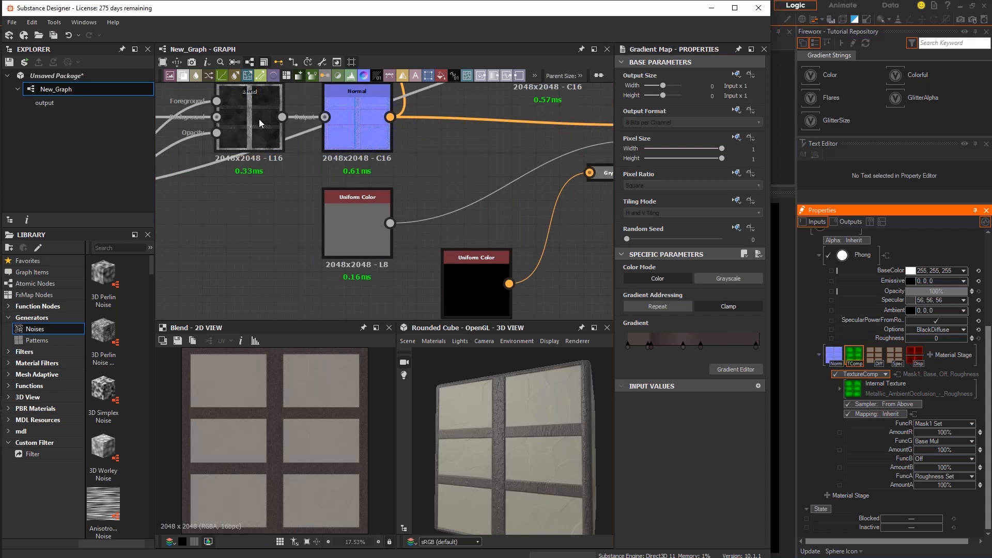
scroll(302, 221, down, 1)
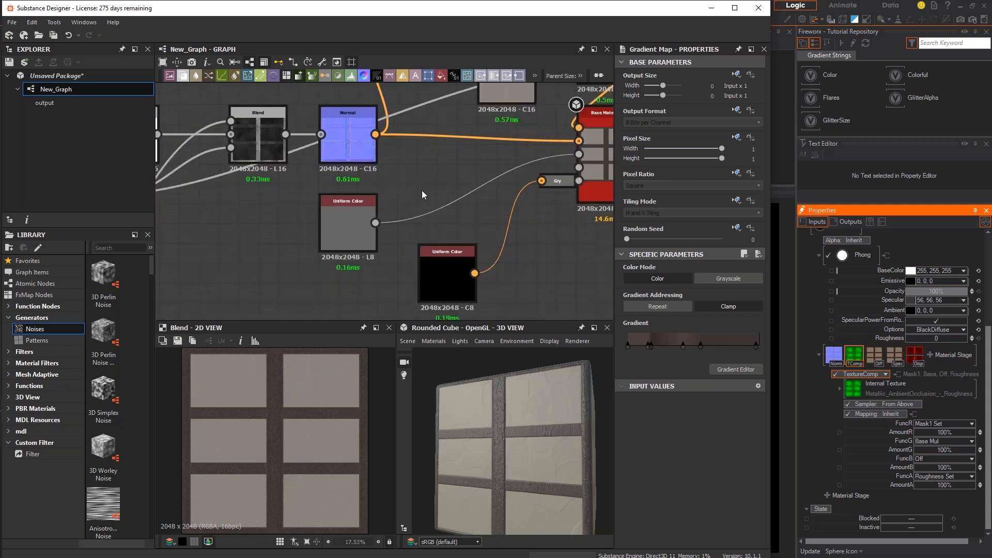
middle_drag(422, 190, 364, 194)
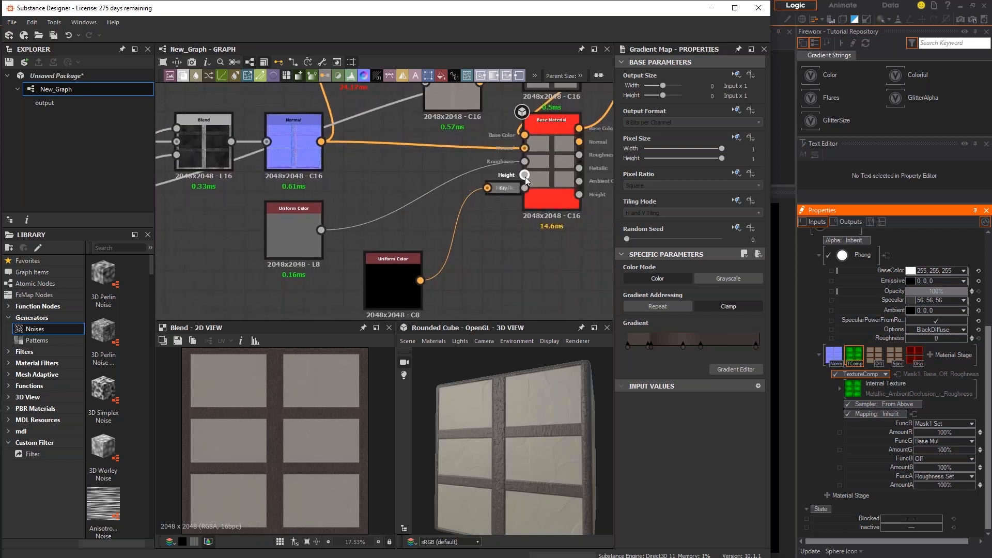
middle_drag(297, 230, 523, 222)
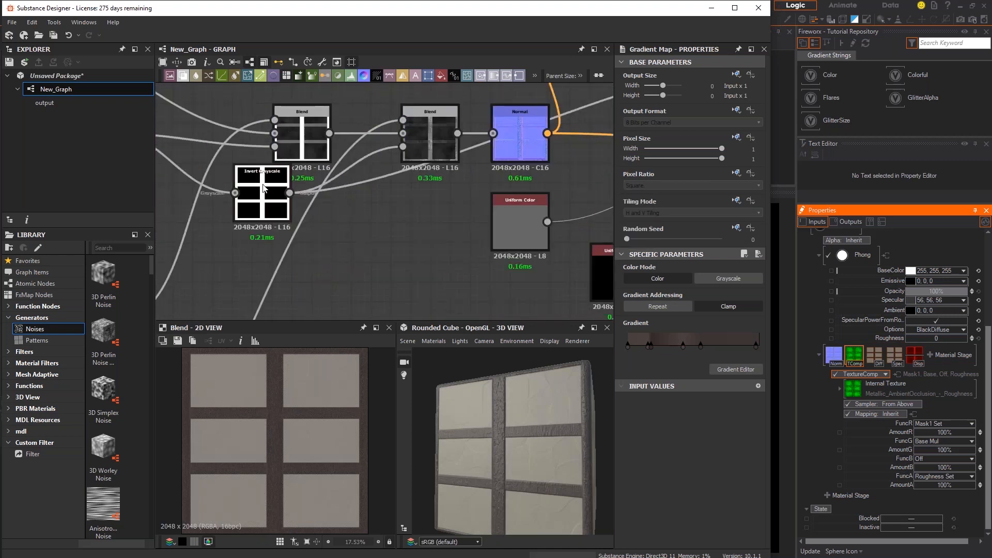
scroll(248, 233, down, 2)
middle_drag(248, 233, 368, 235)
middle_drag(311, 246, 208, 243)
scroll(501, 226, up, 1)
scroll(498, 218, up, 2)
middle_drag(508, 225, 445, 215)
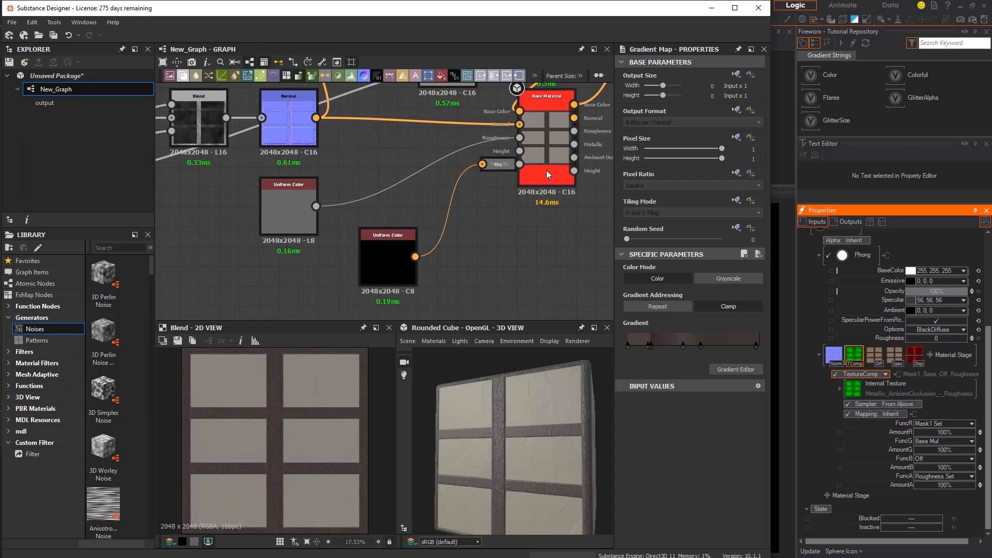
Add an Invert Grayscale node fed by the Blend before the Normal node, and connect it to the Base Material's roughness input
middle_drag(197, 166, 243, 184)
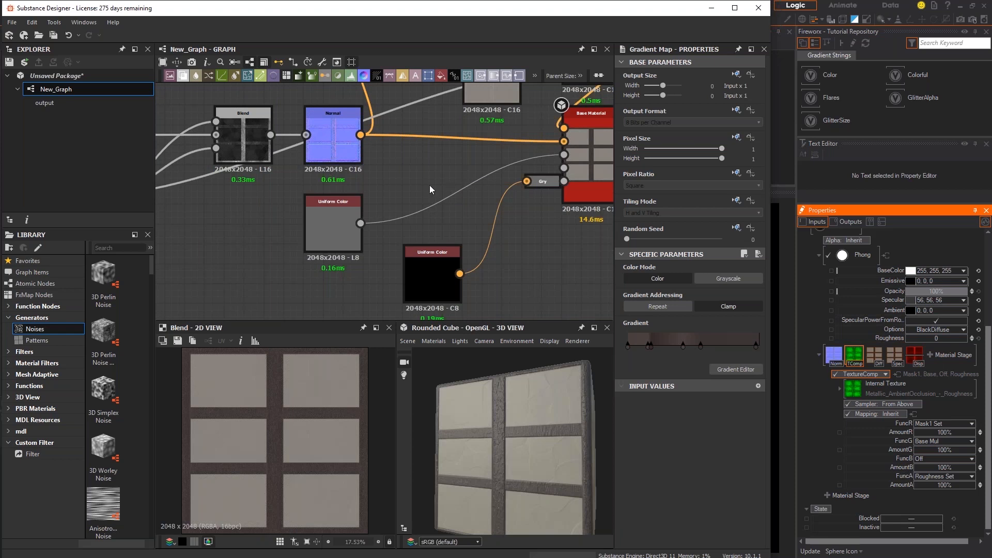
key(space)
text(invert)
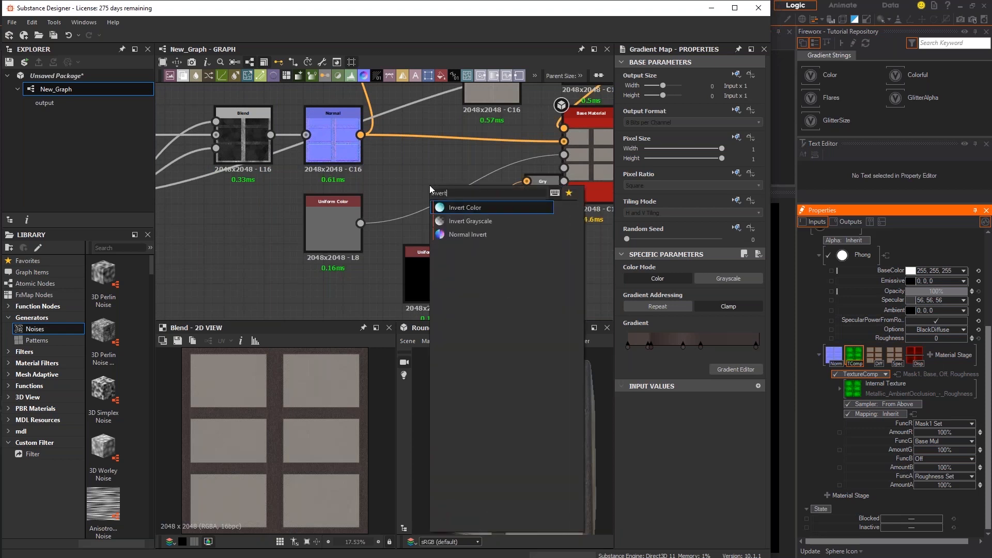
click(456, 221)
drag(442, 197, 462, 197)
drag(270, 135, 413, 196)
middle_drag(473, 186, 346, 200)
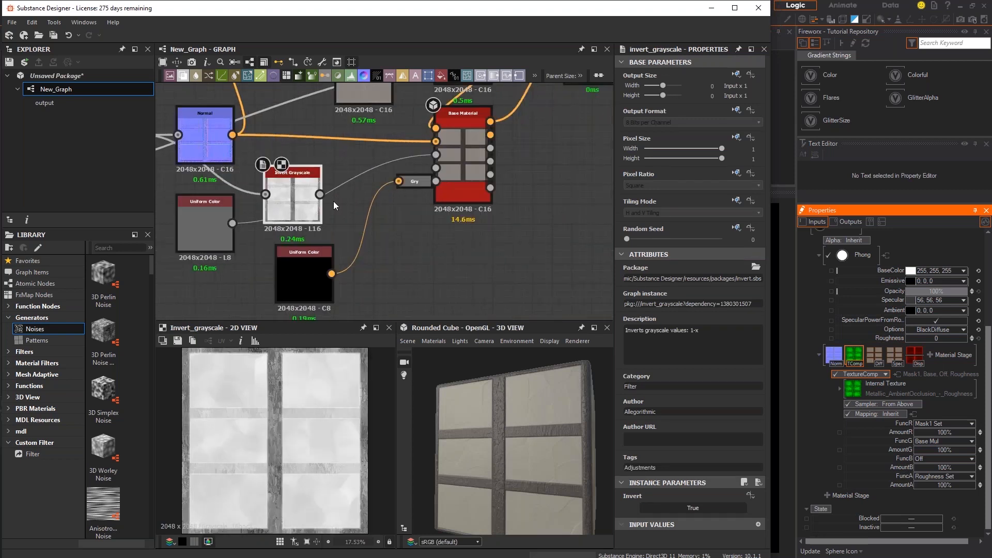
drag(321, 197, 437, 156)
click(213, 233)
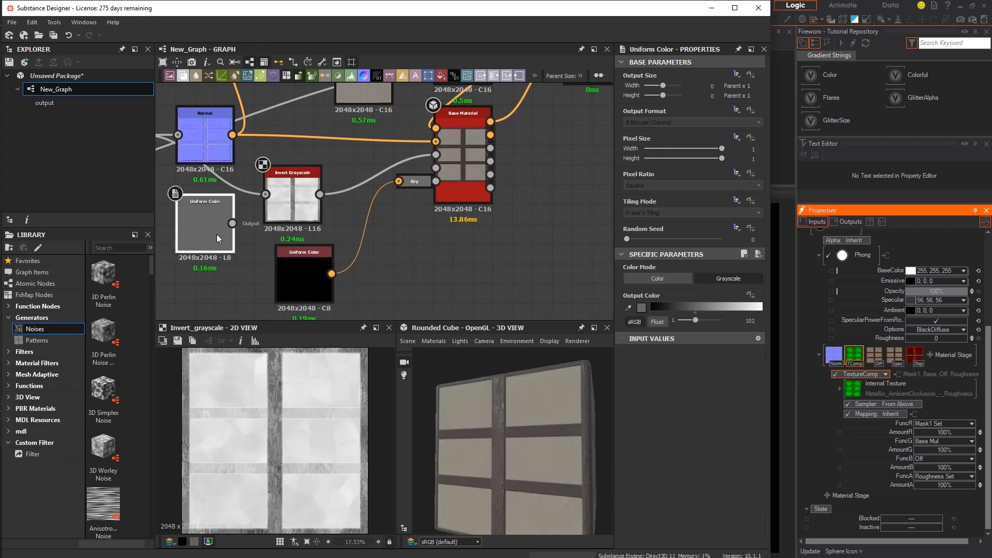
Delete the unused gray Uniform Color node and inspect the panels and frame on the cube up close
key(Delete)
drag(477, 434, 479, 435)
scroll(499, 457, up, 6)
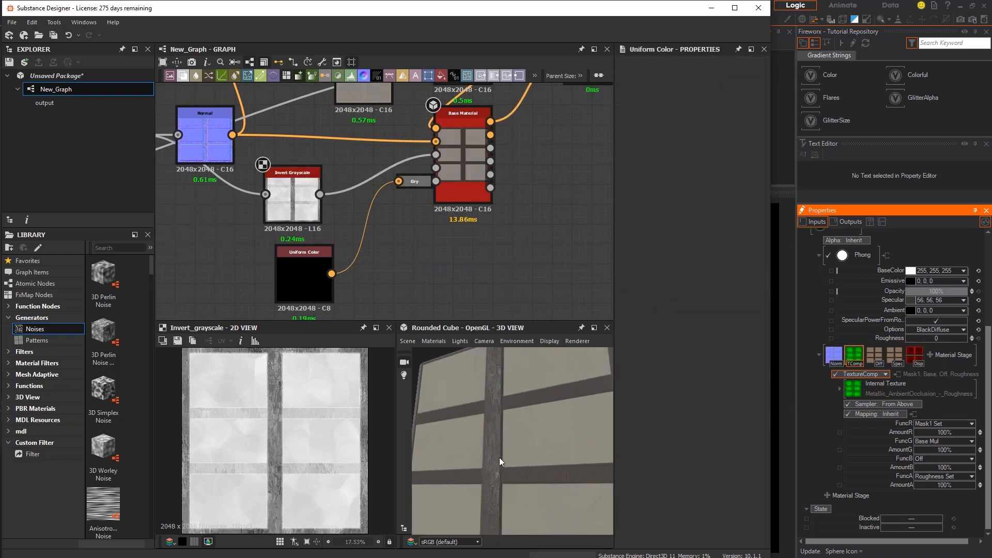
drag(476, 471, 448, 373)
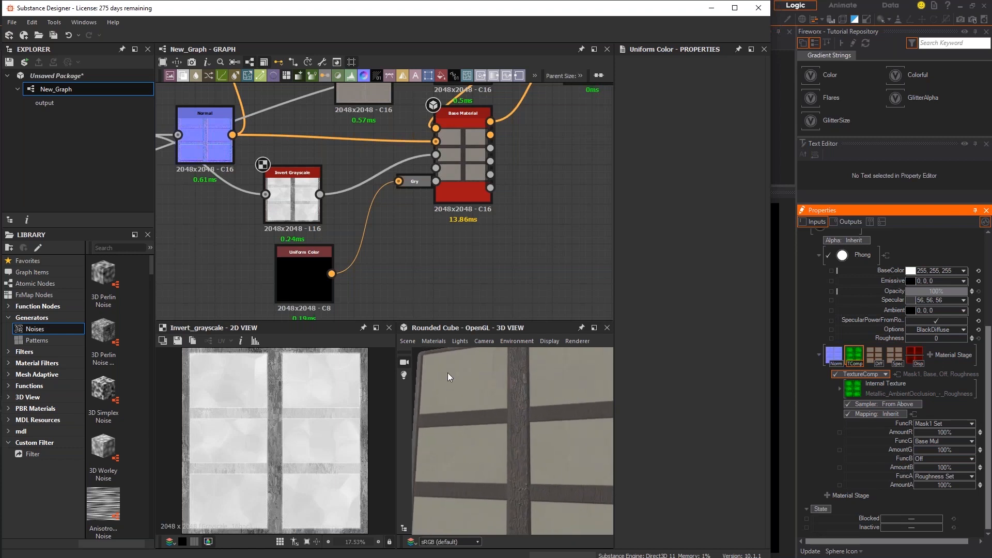
scroll(423, 203, up, 1)
scroll(399, 237, down, 1)
scroll(401, 238, down, 1)
scroll(401, 238, up, 1)
scroll(402, 238, down, 2)
Add an Ambient Occlusion (HBAO) node and feed it from the Blend node that drives the Normal node
middle_drag(406, 244, 506, 264)
drag(302, 200, 286, 255)
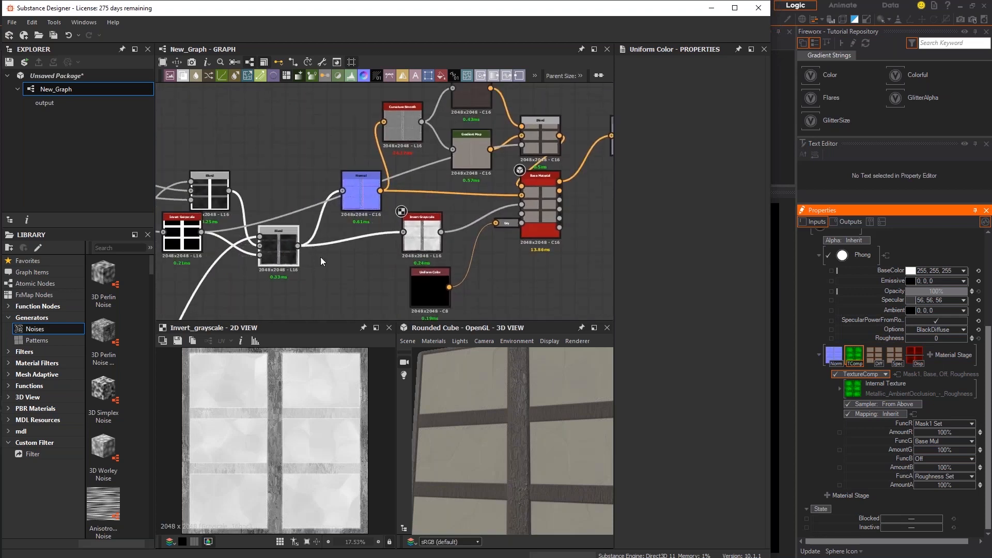
key(space)
text(ambien)
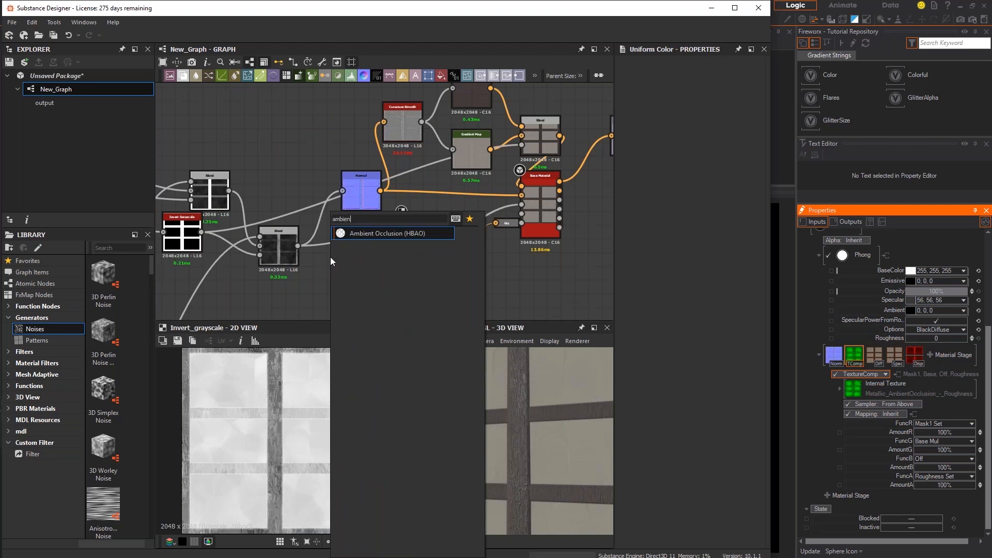
click(374, 233)
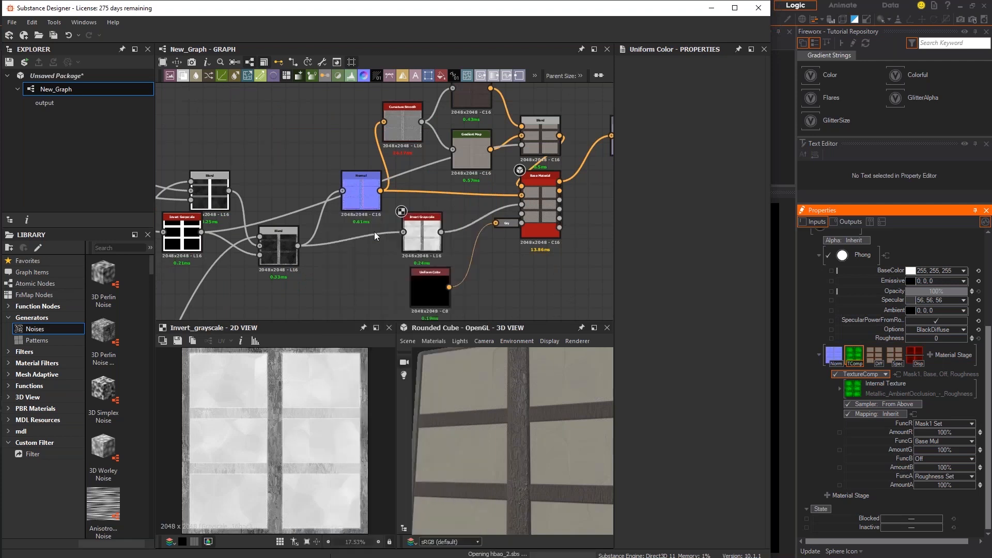
double_click(349, 268)
drag(298, 245, 346, 267)
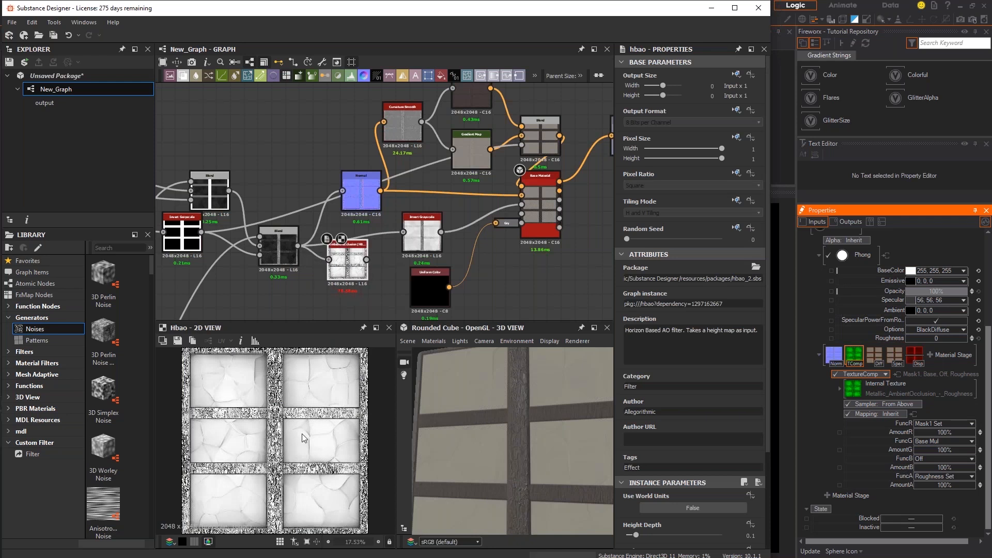
Enable the Base Material's user-defined Ambient Occlusion map, connect the HBAO node to that input, and check the cube
scroll(533, 215, up, 2)
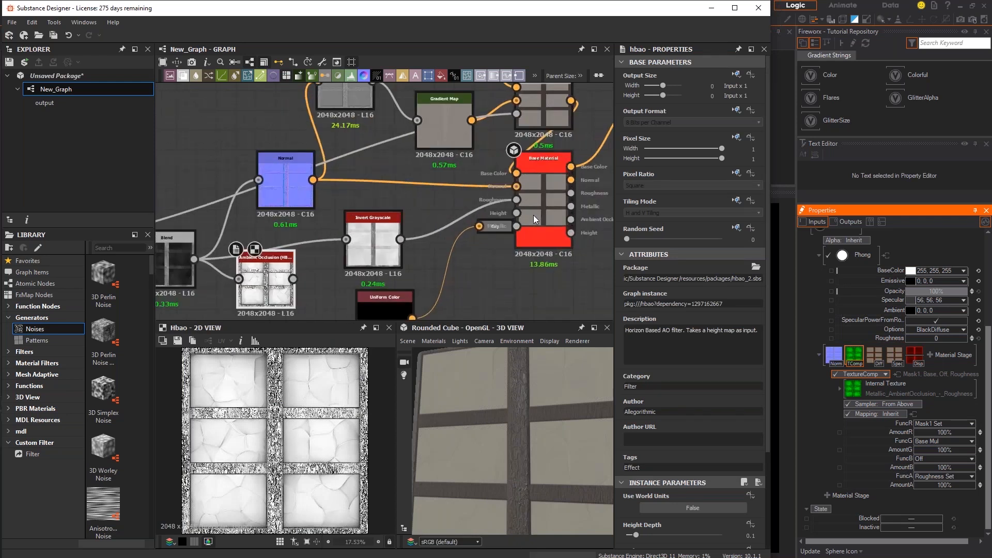
click(547, 209)
scroll(646, 457, down, 5)
click(686, 498)
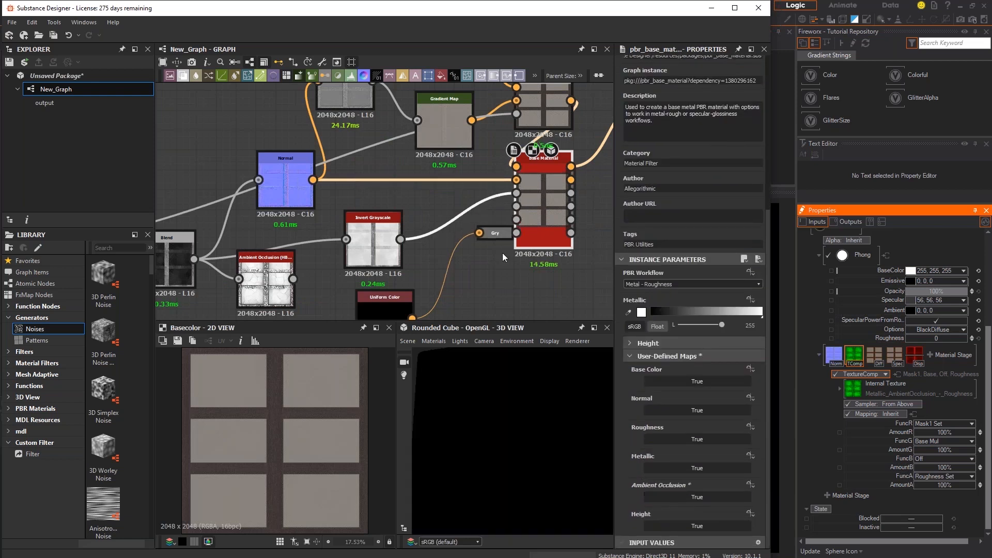
drag(293, 279, 516, 207)
drag(373, 244, 374, 225)
drag(468, 444, 481, 422)
mouse_move(489, 478)
mouse_down()
mouse_move(473, 451)
mouse_move(489, 467)
mouse_up()
Rearrange the Invert Grayscale and Ambient Occlusion nodes to free space before the Base Material
mouse_move(385, 223)
mouse_down()
mouse_move(386, 214)
mouse_move(388, 223)
mouse_up()
middle_drag(412, 283, 401, 222)
drag(238, 230, 207, 289)
drag(343, 176, 312, 196)
Insert a Levels node between the Invert Grayscale node and the Base Material's roughness input
key(space)
text(scal)
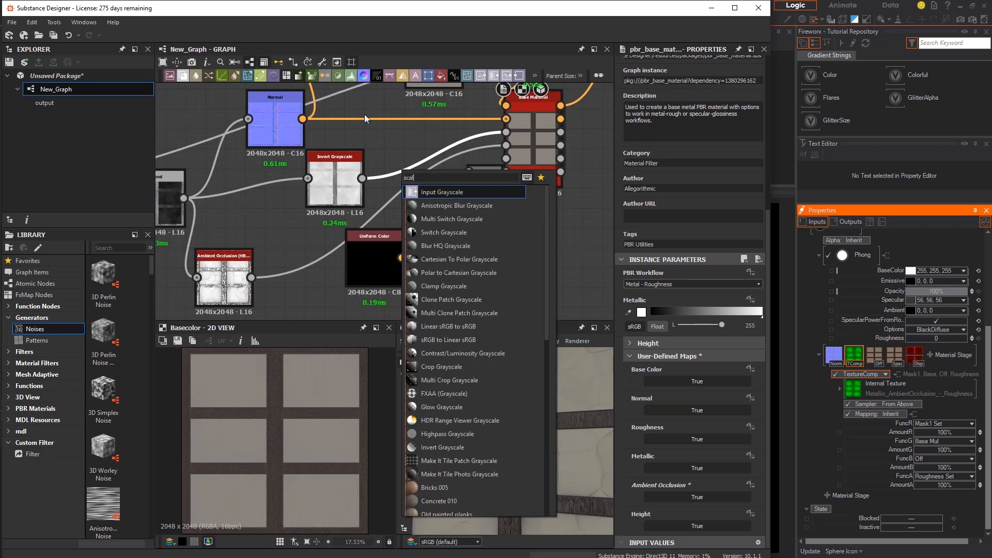
key(BackSpace)
key(BackSpace)
key(BackSpace)
key(BackSpace)
text(level)
click(412, 191)
drag(412, 171, 392, 173)
drag(351, 199, 290, 219)
drag(401, 178, 351, 172)
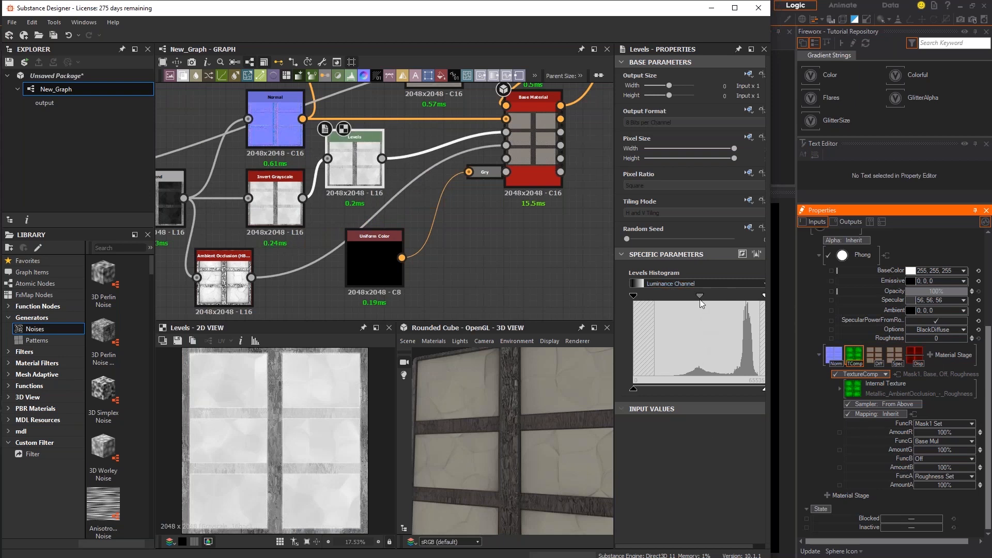
Darken the roughness map's midtones in the Levels histogram and check the shine on the cube
mouse_move(699, 298)
mouse_down()
mouse_move(682, 296)
mouse_move(709, 297)
mouse_up()
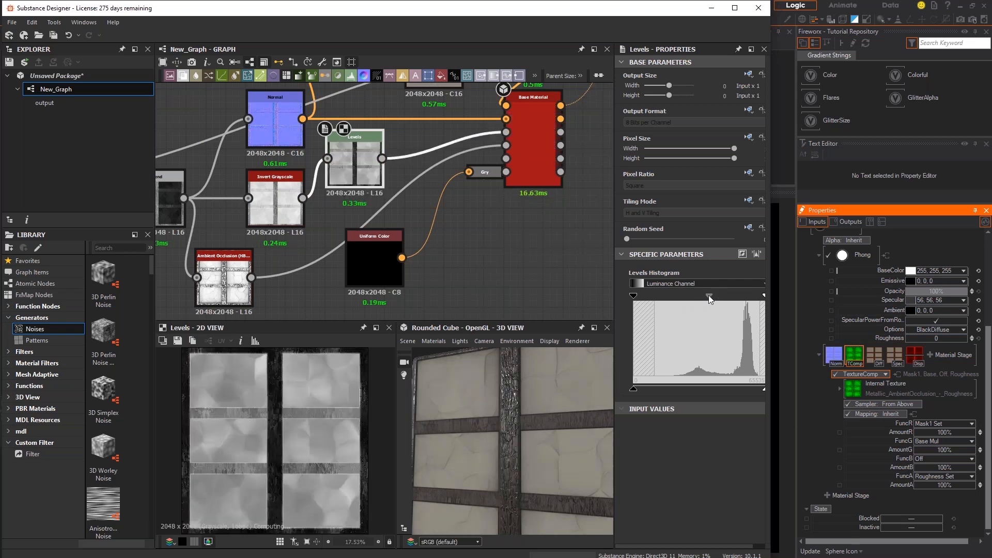
mouse_move(500, 455)
mouse_down()
mouse_move(515, 434)
mouse_move(497, 447)
mouse_up()
drag(541, 423, 498, 449)
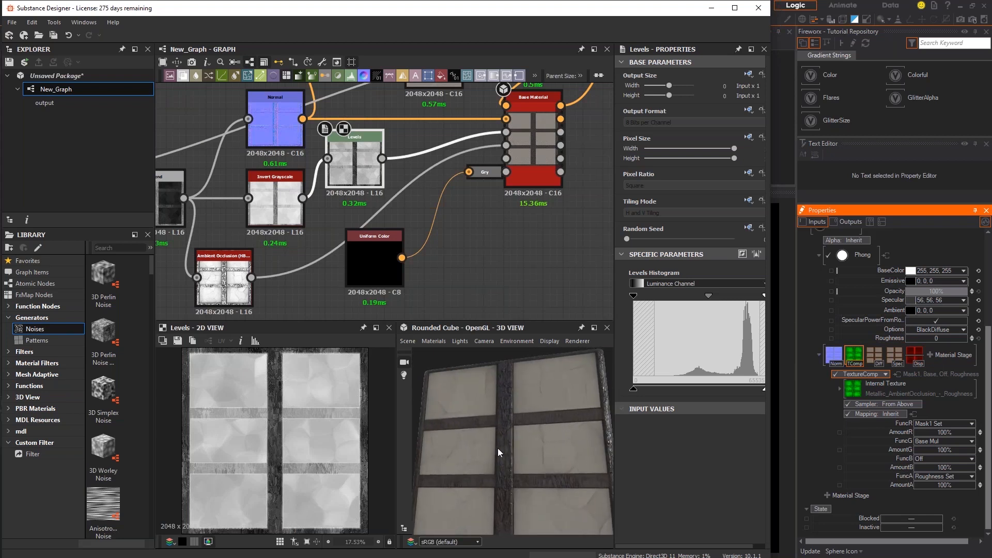
drag(553, 421, 505, 464)
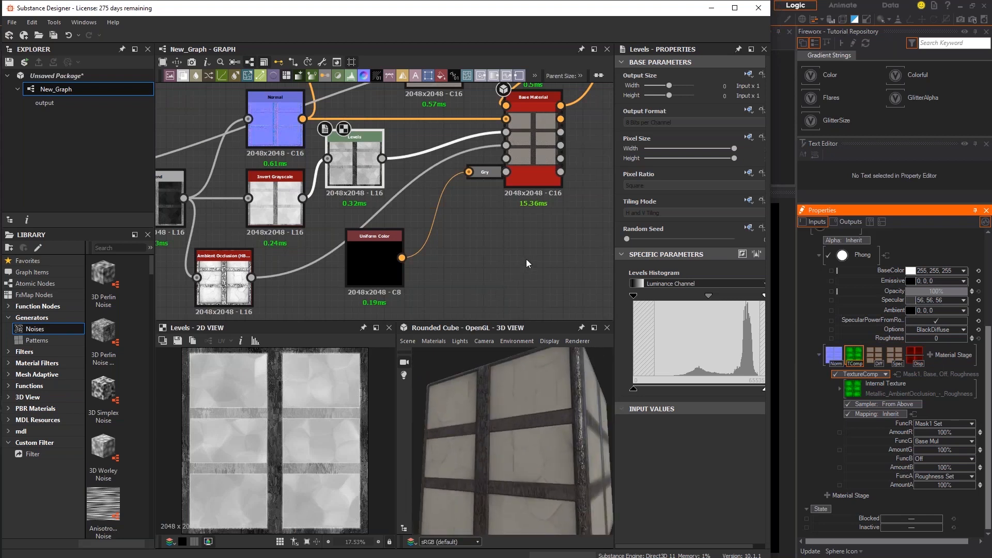
Reposition the BaseColor output node farther from the Base Material to leave room for more outputs
middle_drag(528, 259, 464, 259)
scroll(471, 225, down, 3)
scroll(512, 173, up, 4)
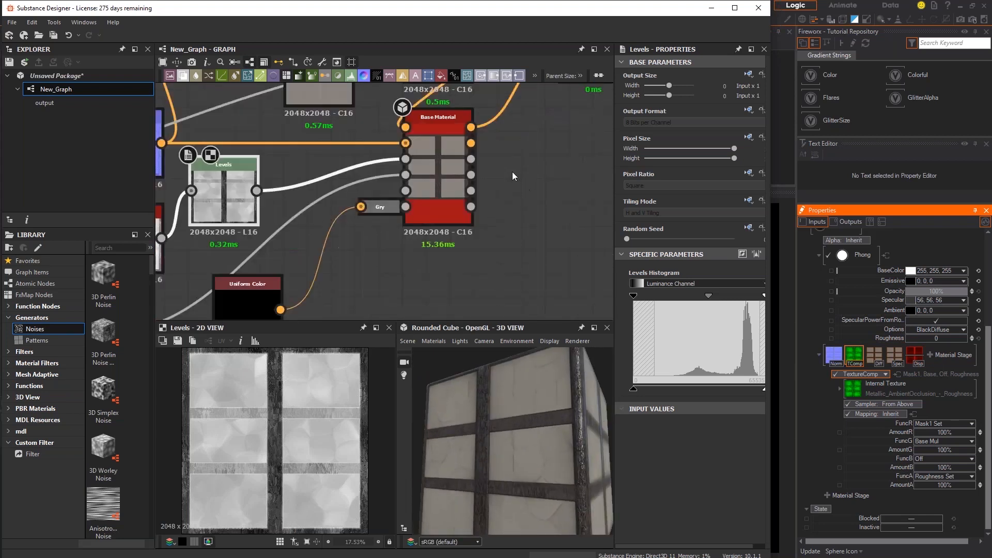
click(429, 154)
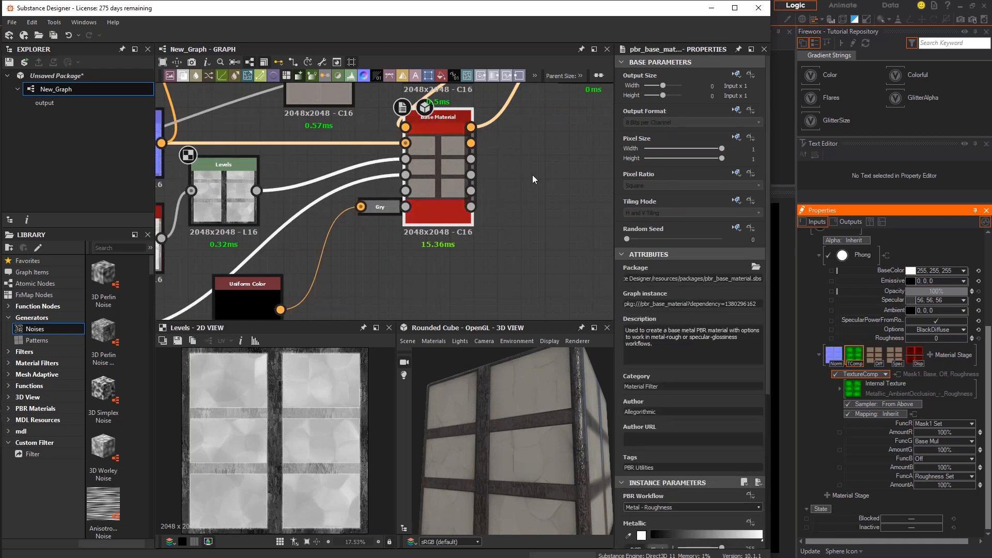
middle_drag(532, 177, 447, 226)
scroll(447, 226, down, 3)
drag(485, 145, 479, 183)
scroll(475, 203, up, 5)
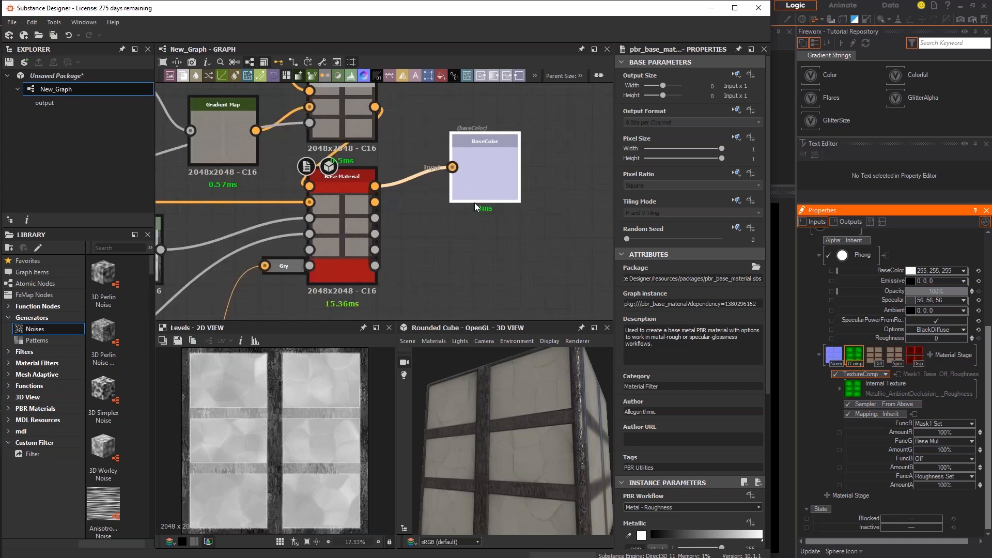
click(470, 176)
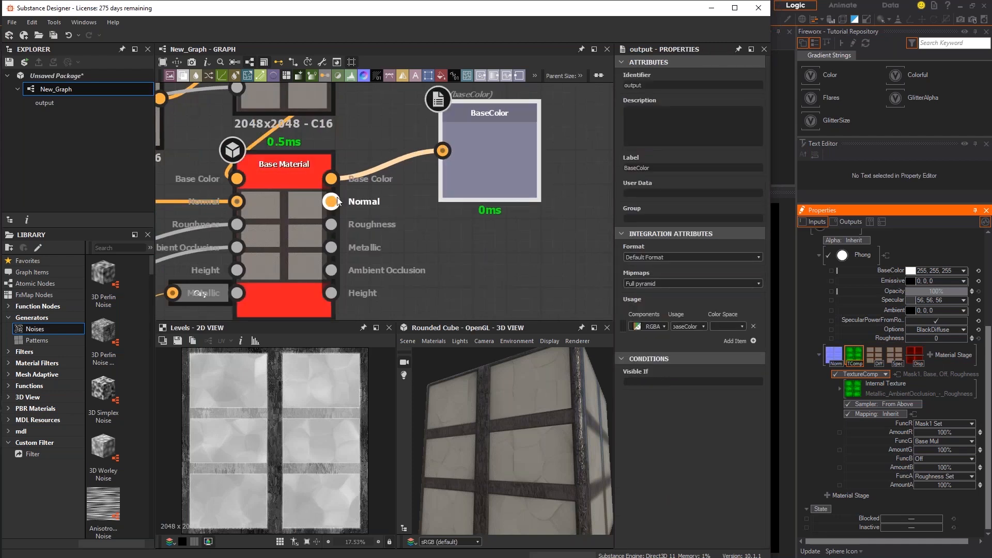
drag(470, 168, 539, 151)
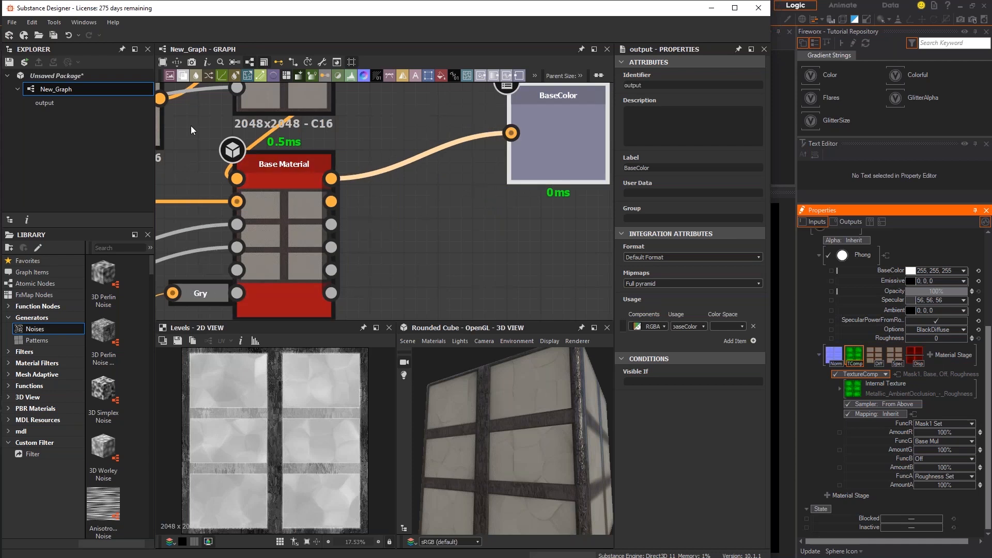
middle_drag(379, 257, 408, 252)
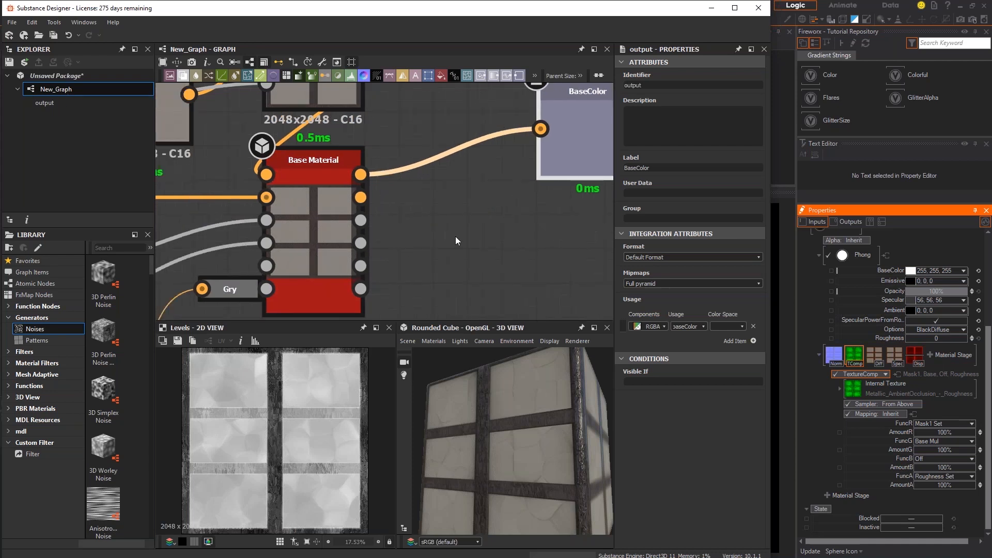
middle_drag(543, 193, 465, 195)
drag(536, 163, 503, 129)
Add an Output node below BaseColor, feed it from the Base Material's Normal output, and set its usage to normal
click(459, 216)
key(space)
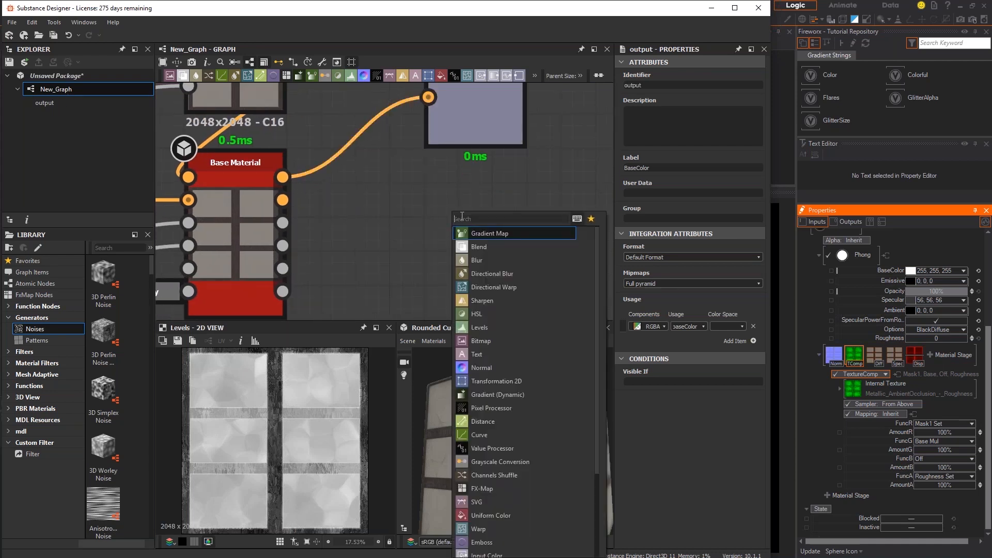
text(outp)
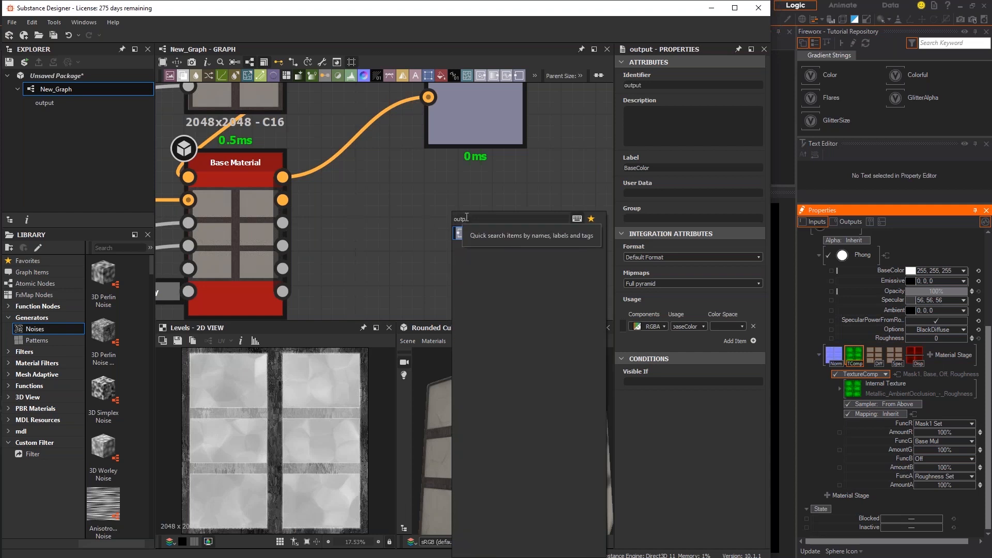
click(464, 236)
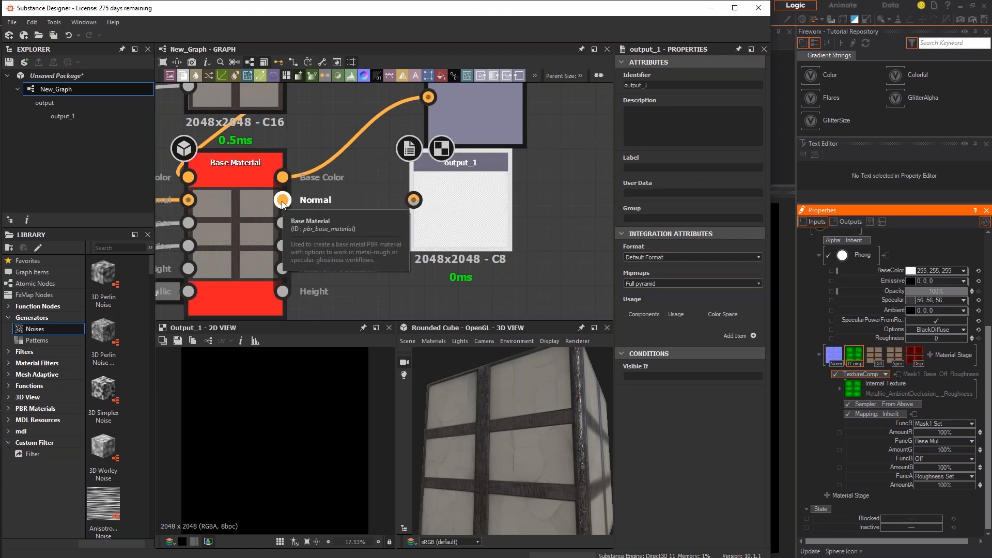
drag(283, 200, 468, 215)
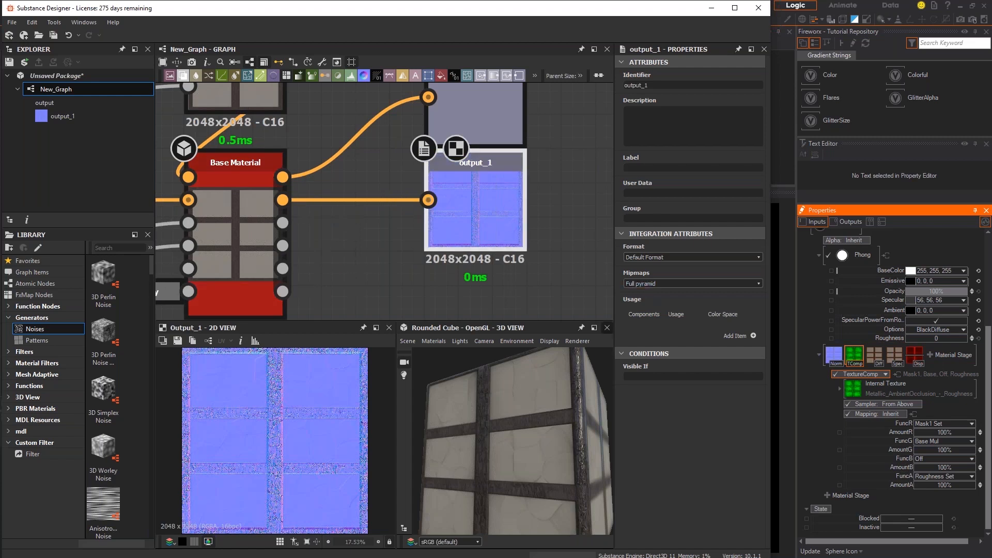
click(753, 336)
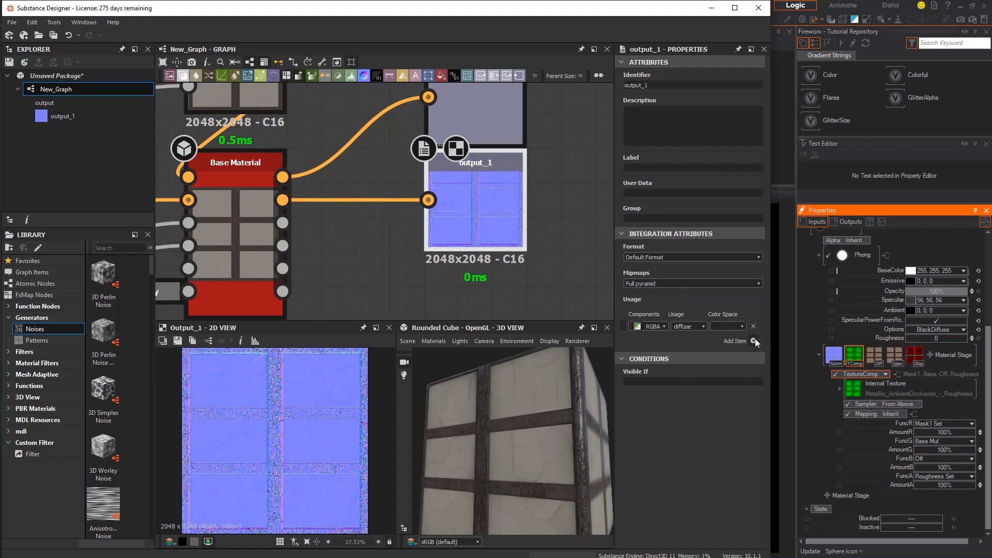
click(703, 327)
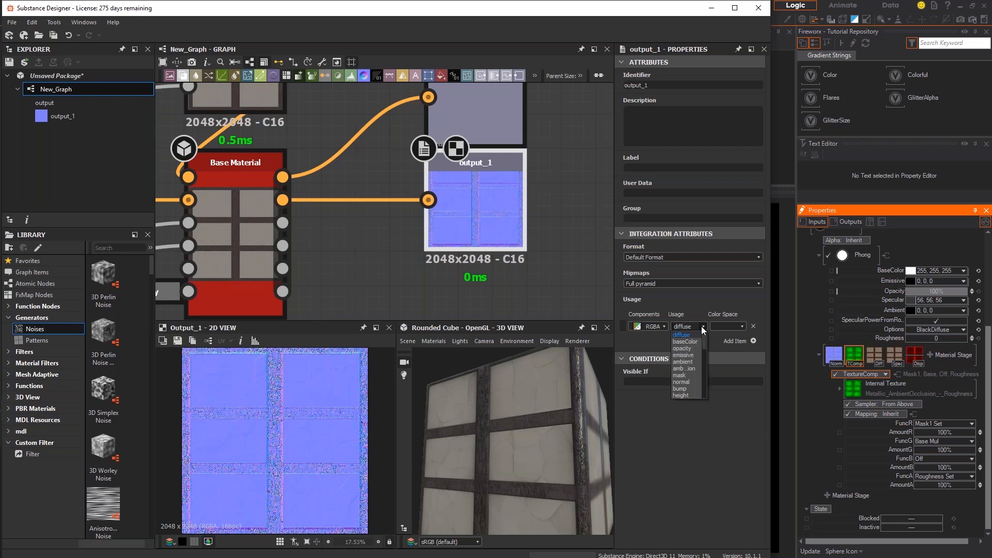
click(687, 382)
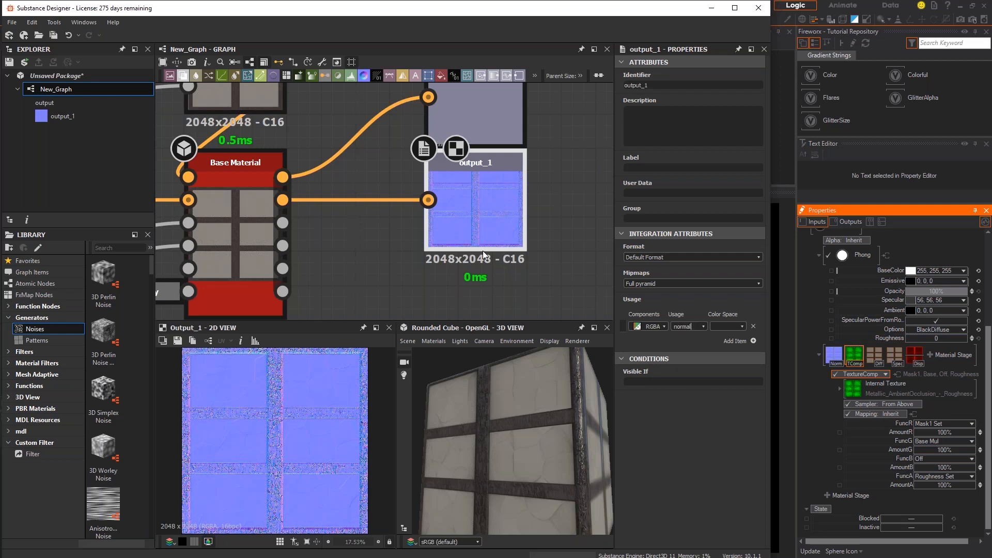
Duplicate the normal output node, feed the copy from the Base Material's Roughness output, and set its usage to roughness
middle_drag(463, 219, 534, 169)
key(ctrl+d)
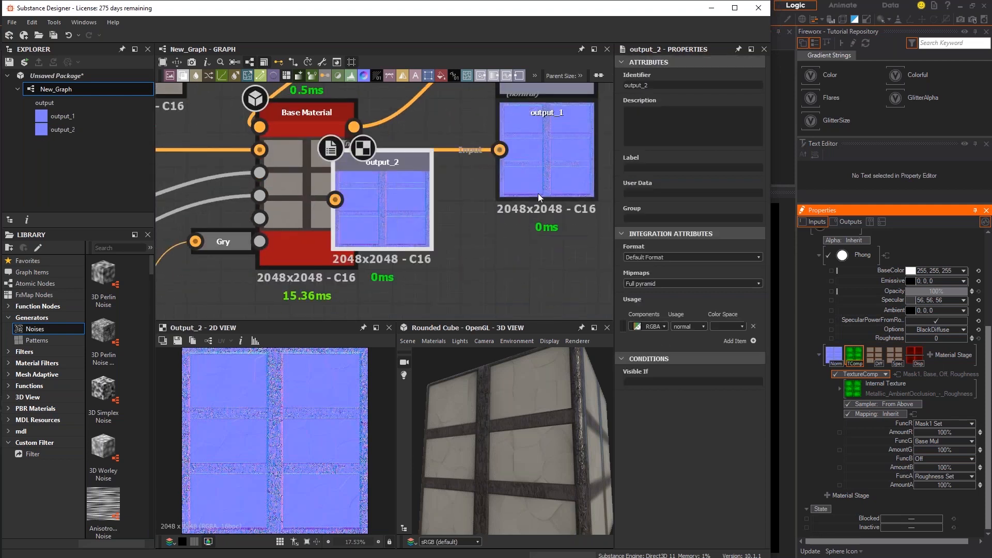
click(560, 274)
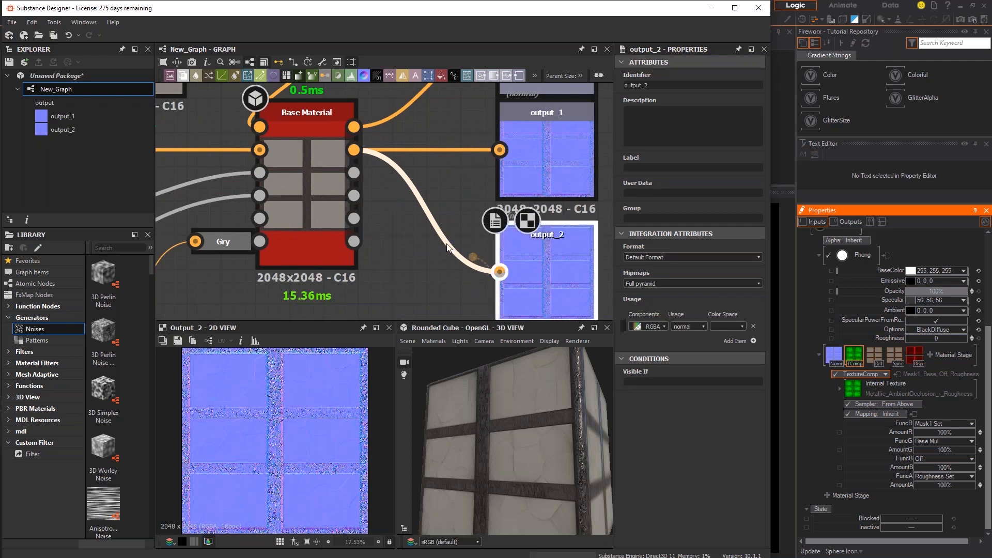
drag(354, 173, 499, 272)
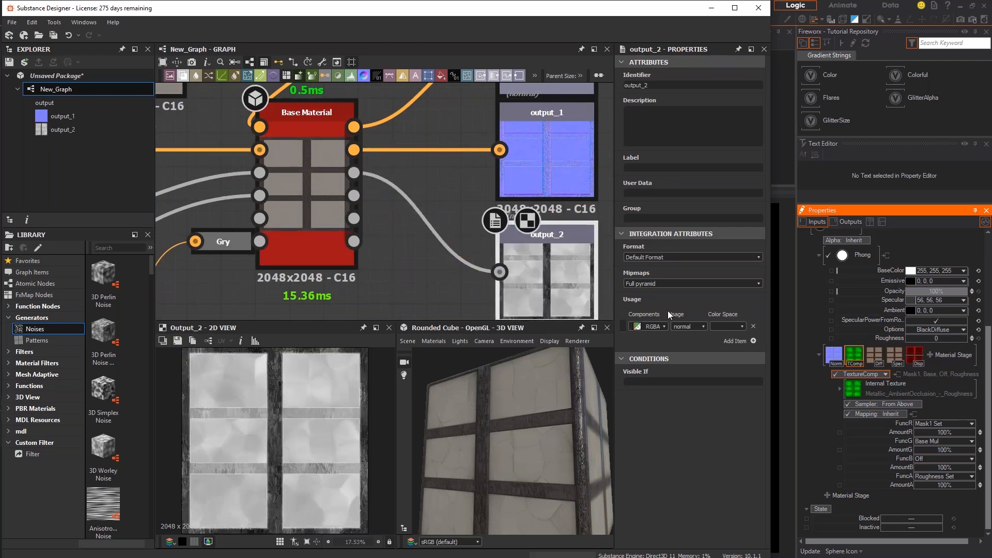
click(700, 327)
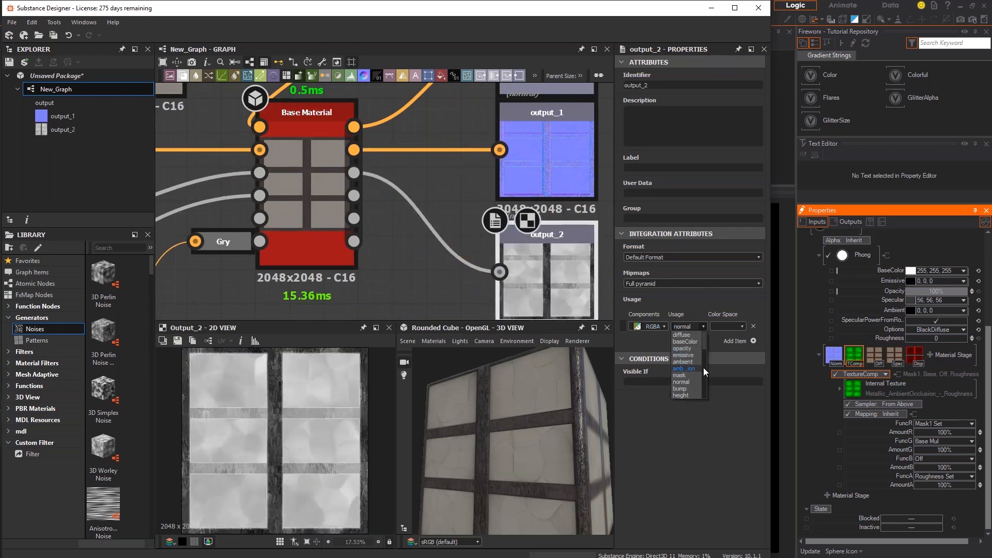
scroll(693, 391, down, 3)
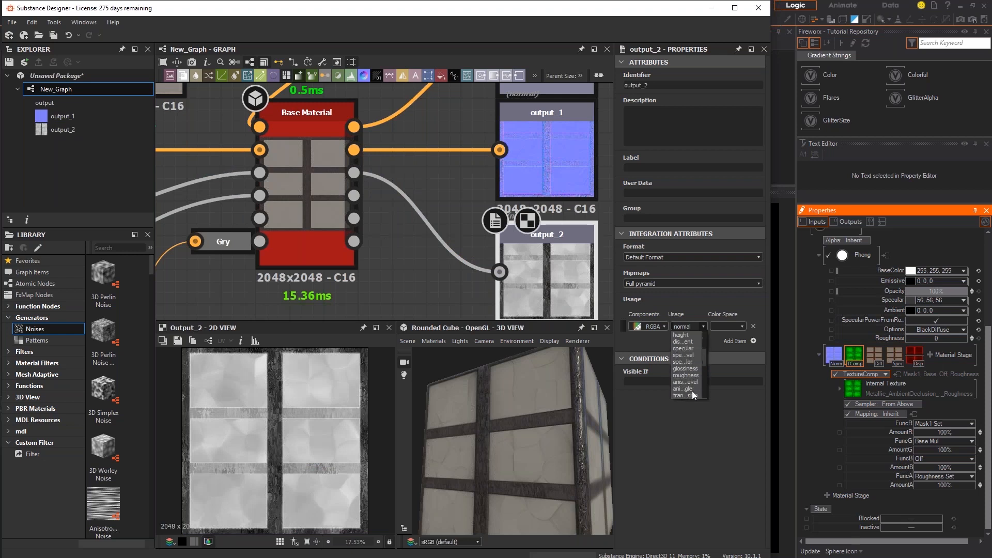
click(694, 375)
Duplicate the roughness output node, place the copy below it, and feed it from the Base Material's Metallic output
middle_drag(418, 288, 434, 216)
key(ctrl+c)
key(ctrl+v)
middle_drag(393, 293, 390, 234)
drag(375, 154, 557, 281)
scroll(424, 199, down, 2)
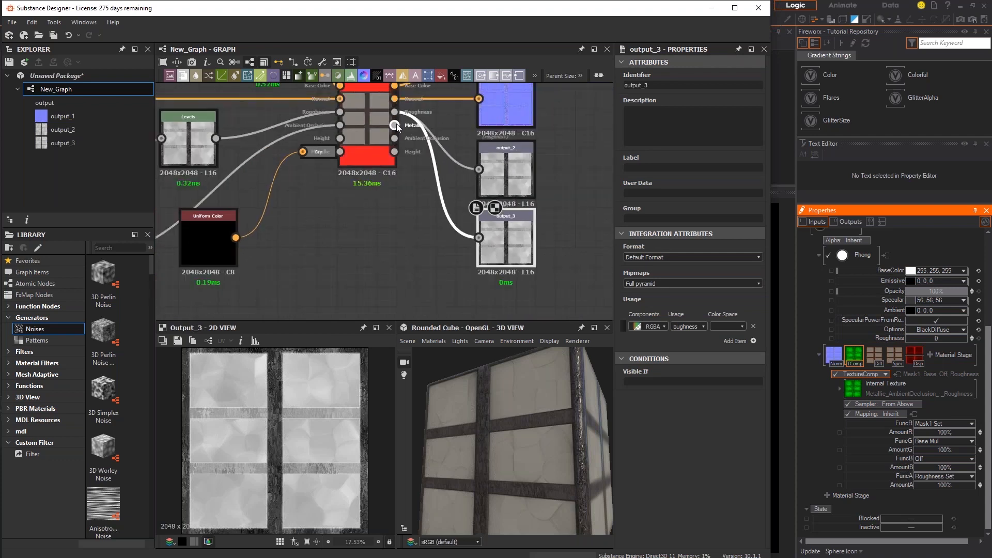
drag(395, 126, 480, 237)
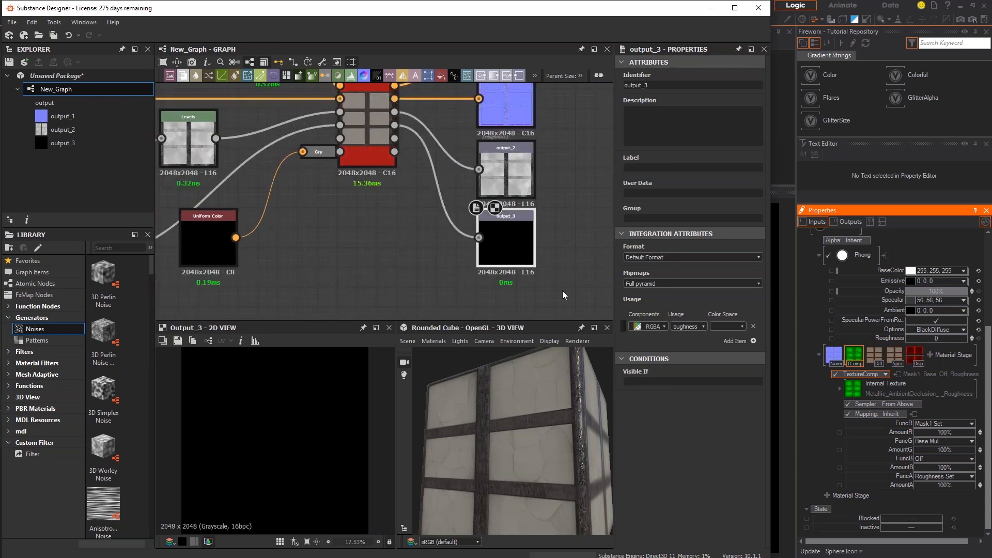
Set the usage of the new output node fed by the Metallic map to metallic
click(701, 327)
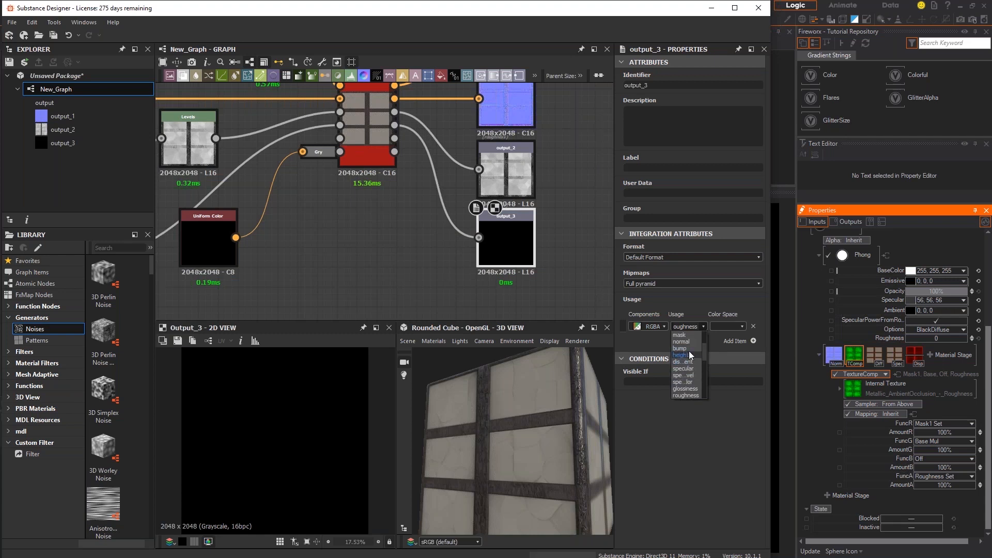
scroll(690, 357, down, 5)
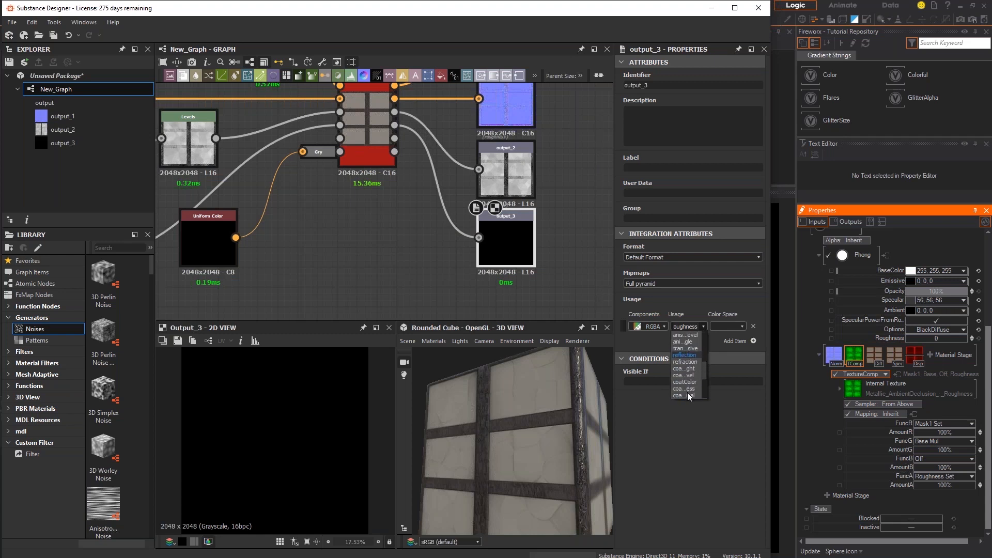
scroll(690, 391, up, 3)
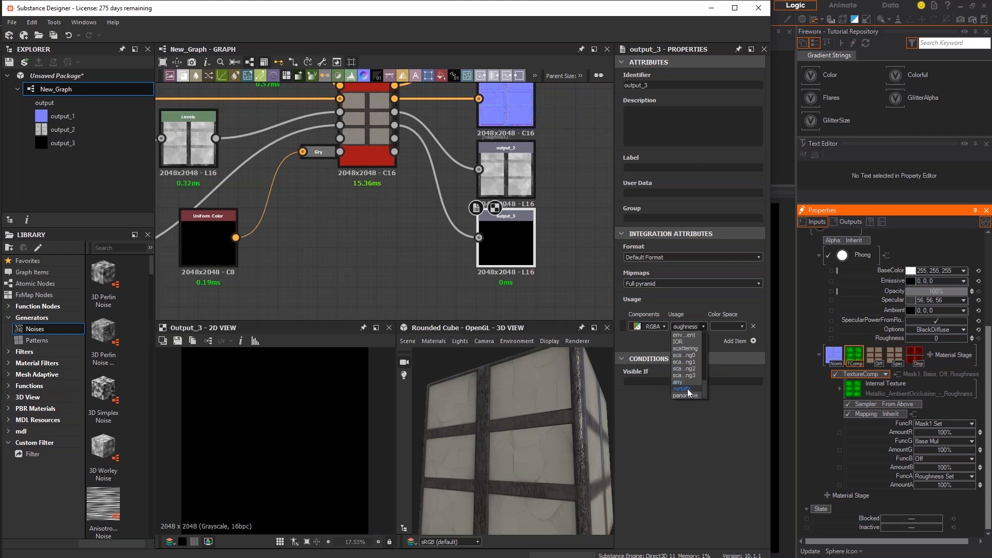
click(691, 392)
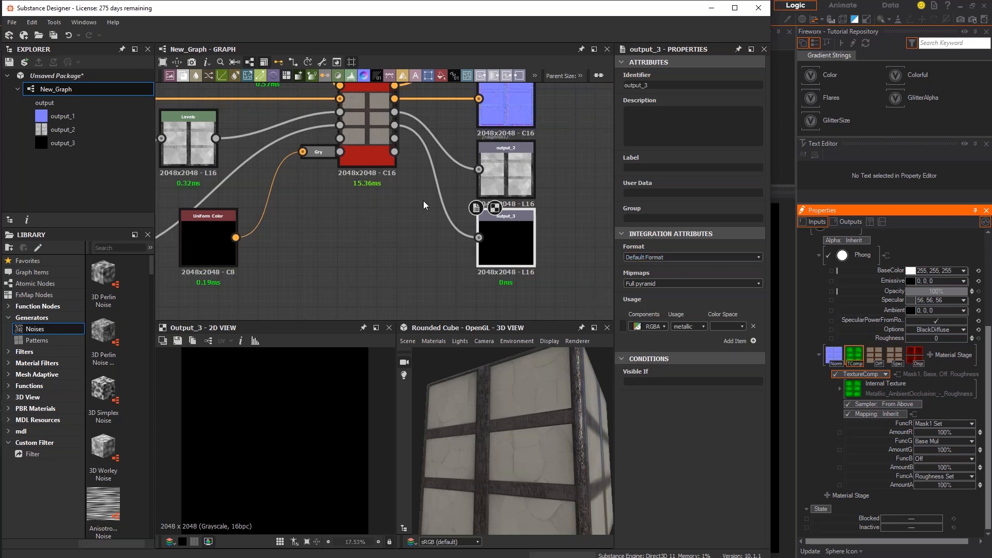
middle_drag(294, 299, 506, 200)
scroll(505, 199, down, 1)
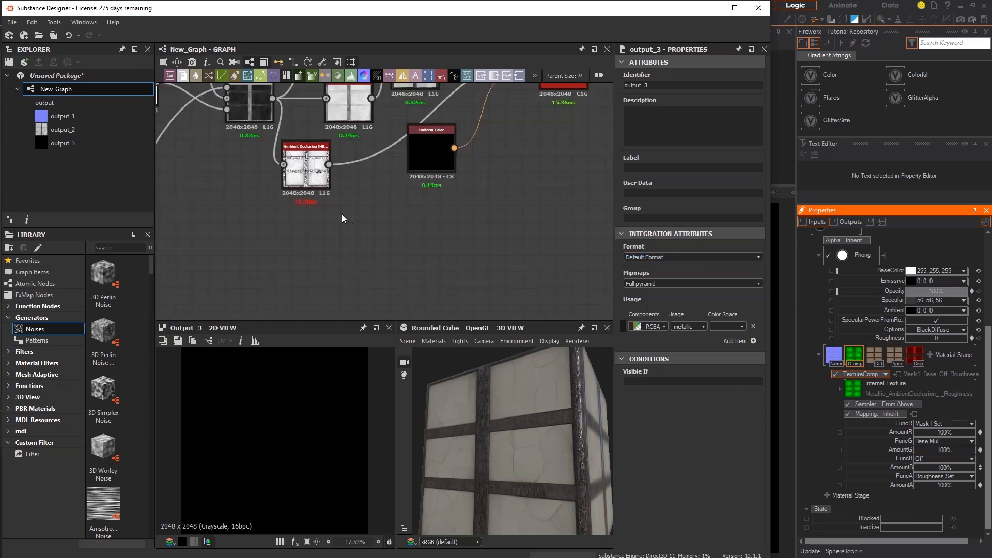
middle_drag(341, 211, 432, 269)
click(532, 278)
middle_drag(519, 279, 429, 277)
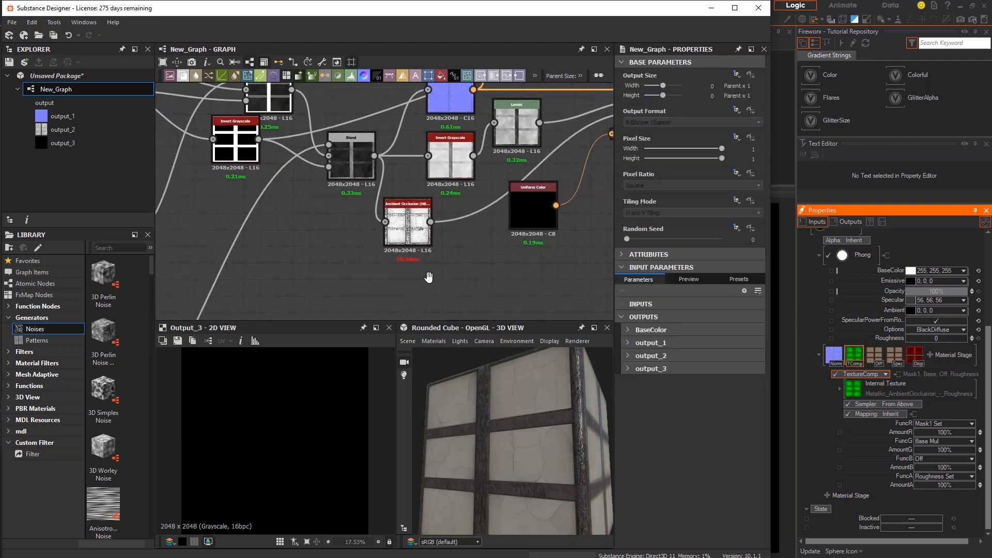
drag(531, 209, 515, 286)
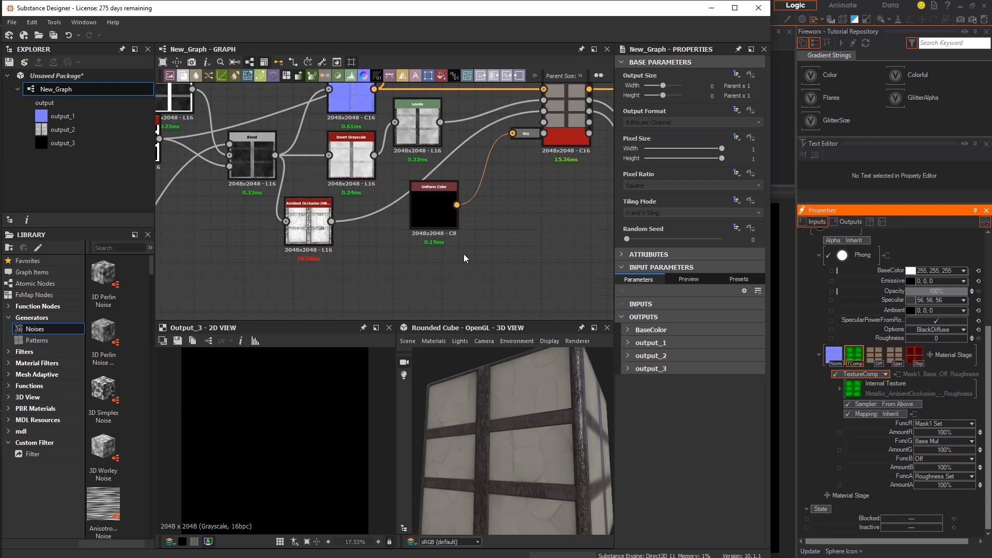
middle_drag(290, 262, 382, 272)
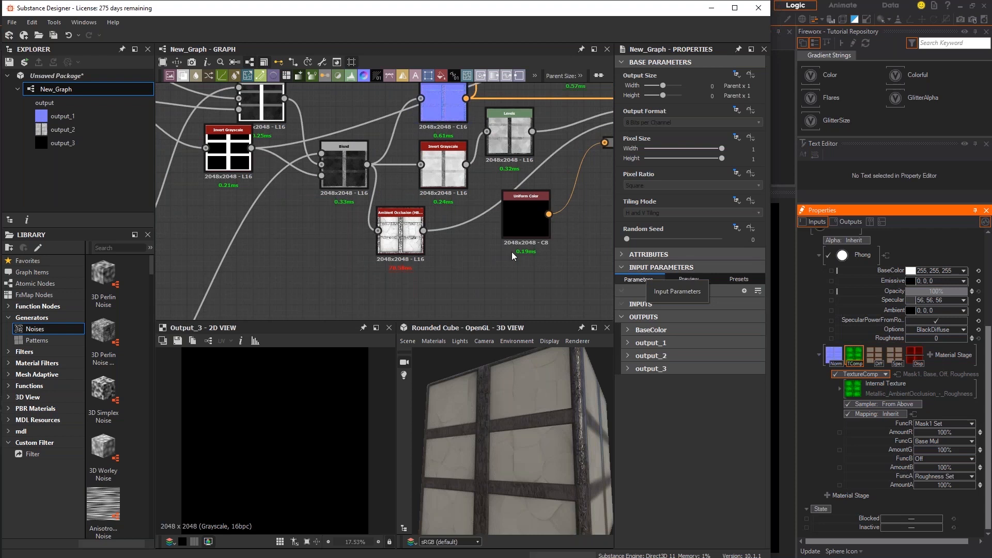
Open the Clouds 2 noise node for preview with its parameters and maximize the Substance Designer window
middle_drag(161, 263, 478, 241)
middle_drag(203, 243, 249, 213)
scroll(247, 261, down, 1)
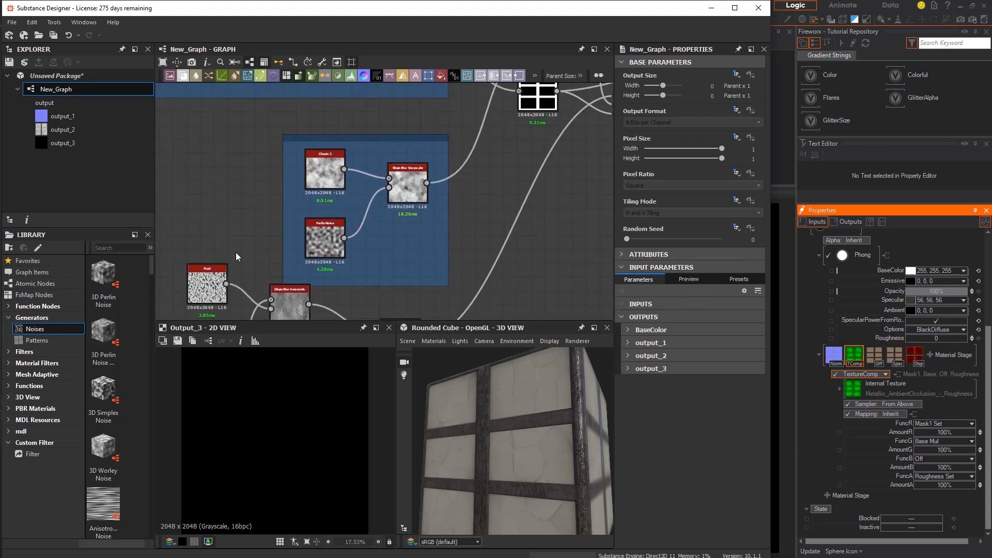
scroll(234, 261, up, 1)
middle_drag(234, 265, 271, 215)
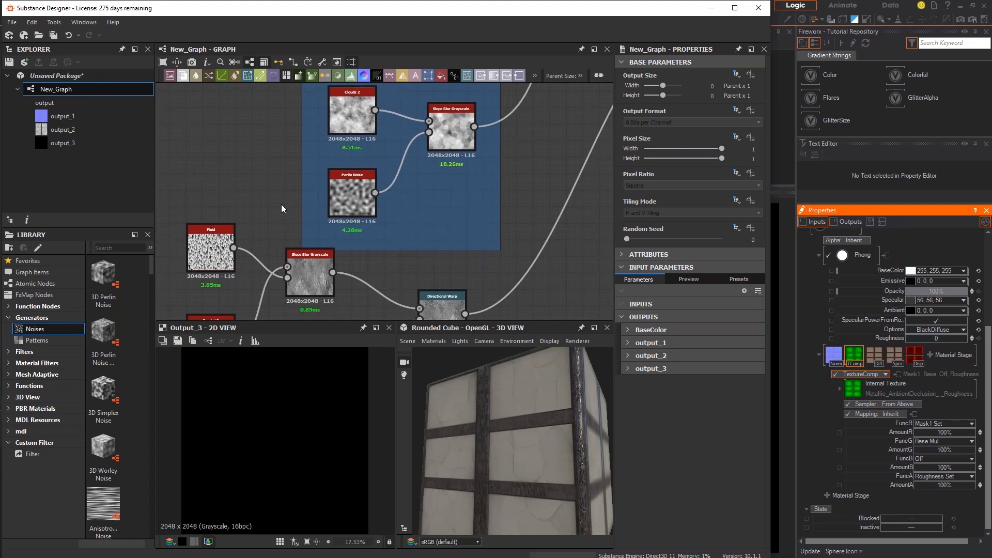
middle_drag(279, 203, 284, 135)
middle_drag(218, 222, 222, 174)
middle_drag(211, 201, 246, 264)
middle_drag(326, 164, 270, 253)
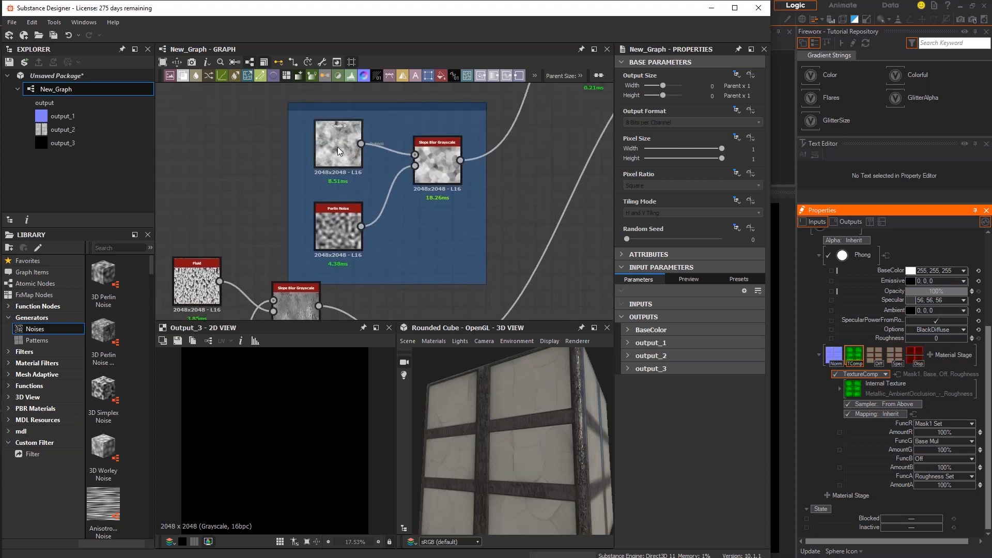
double_click(338, 165)
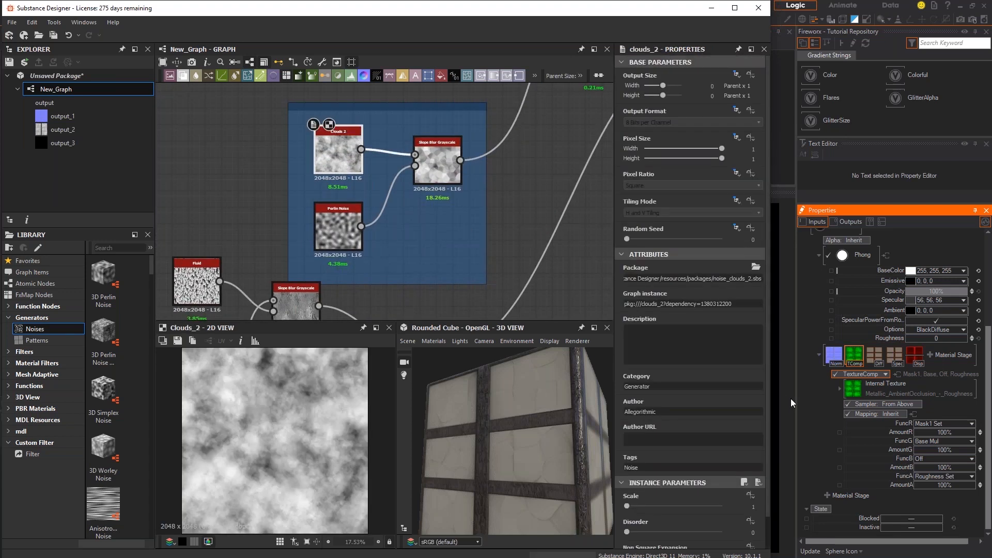
click(735, 8)
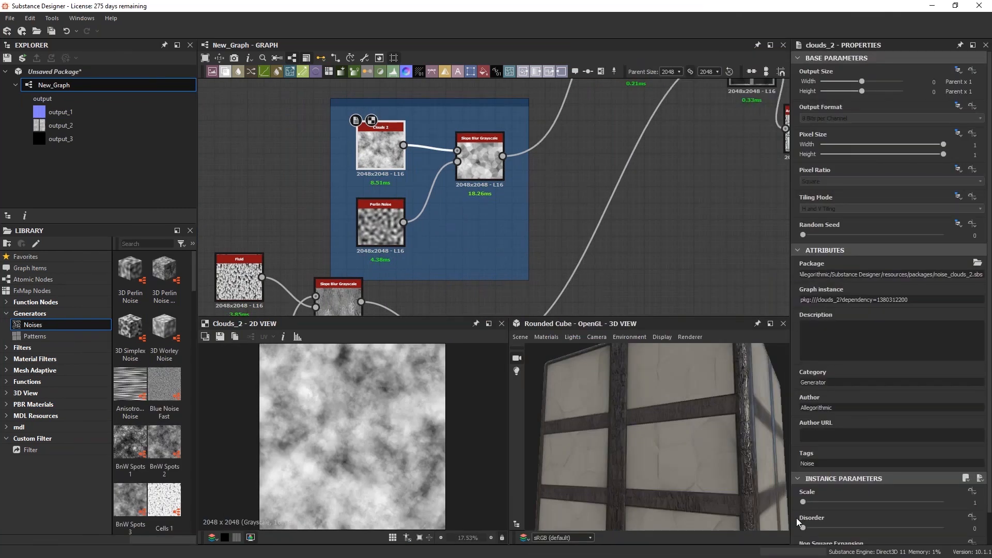
Try a Scale of 2 on the Clouds 2 noise and return it to 1
drag(807, 504, 831, 504)
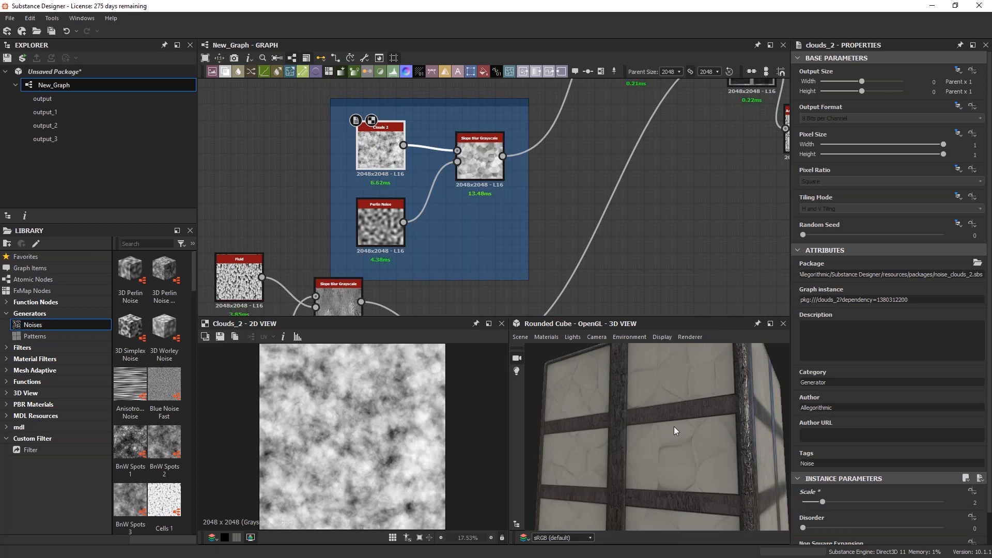
drag(828, 503, 797, 499)
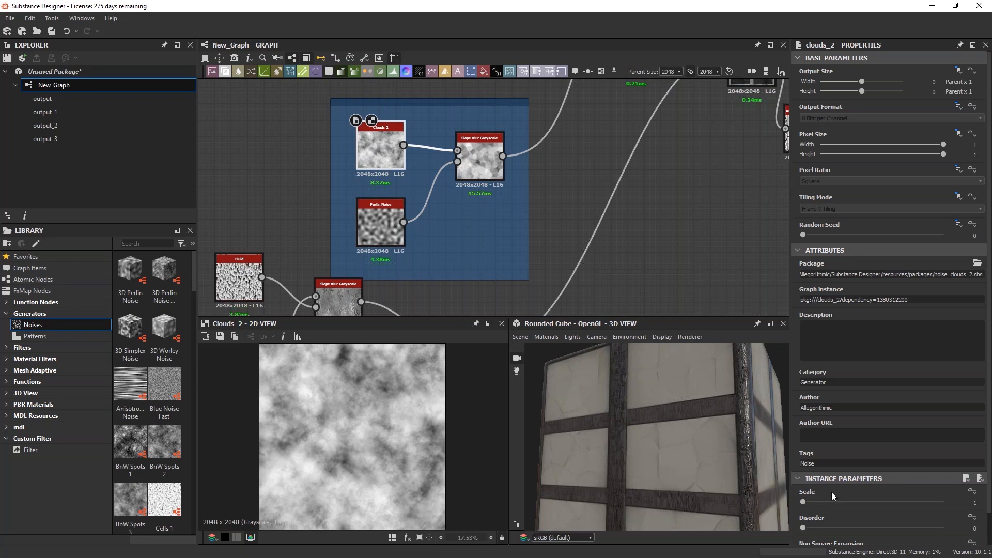
Expose the Clouds 2 node's Scale parameter as a graph input named scale
click(974, 494)
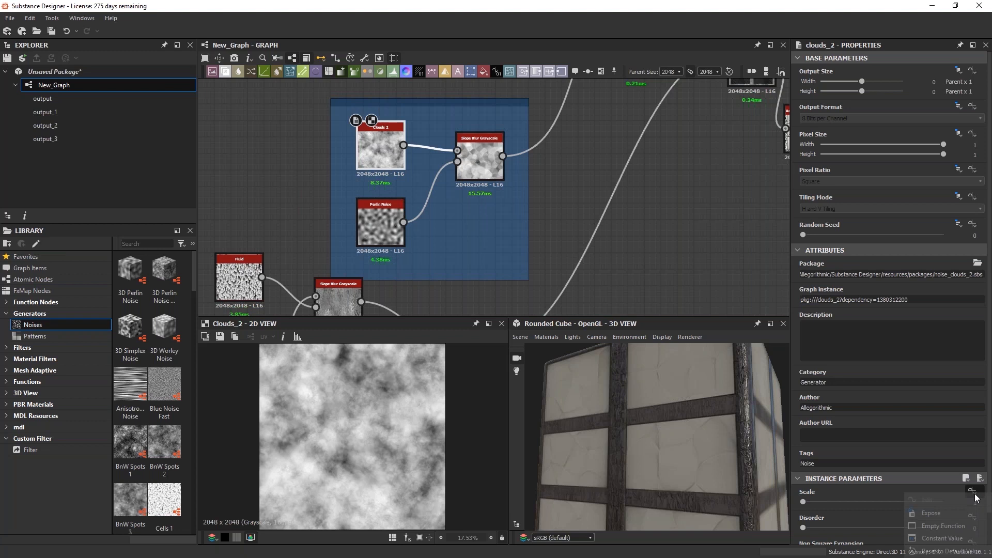
click(928, 513)
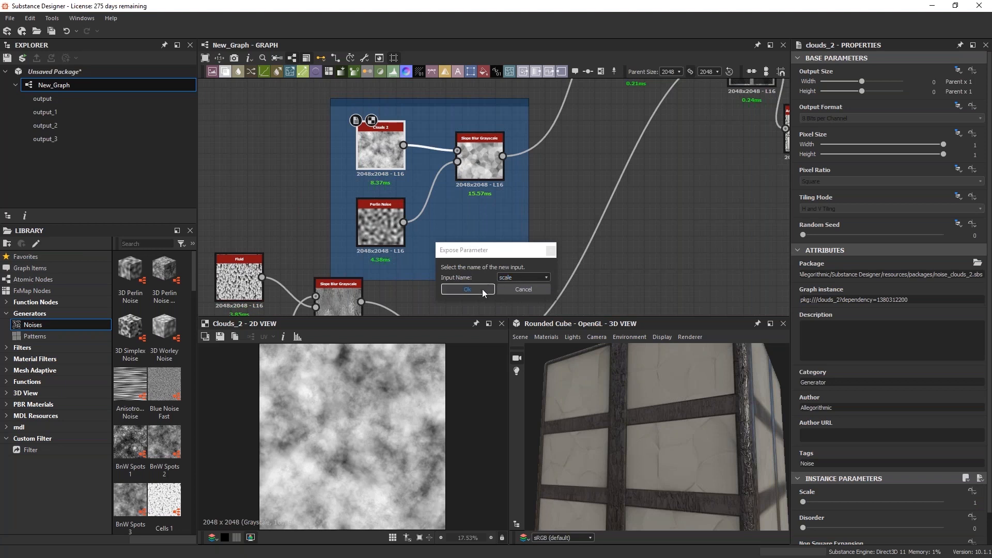
click(467, 290)
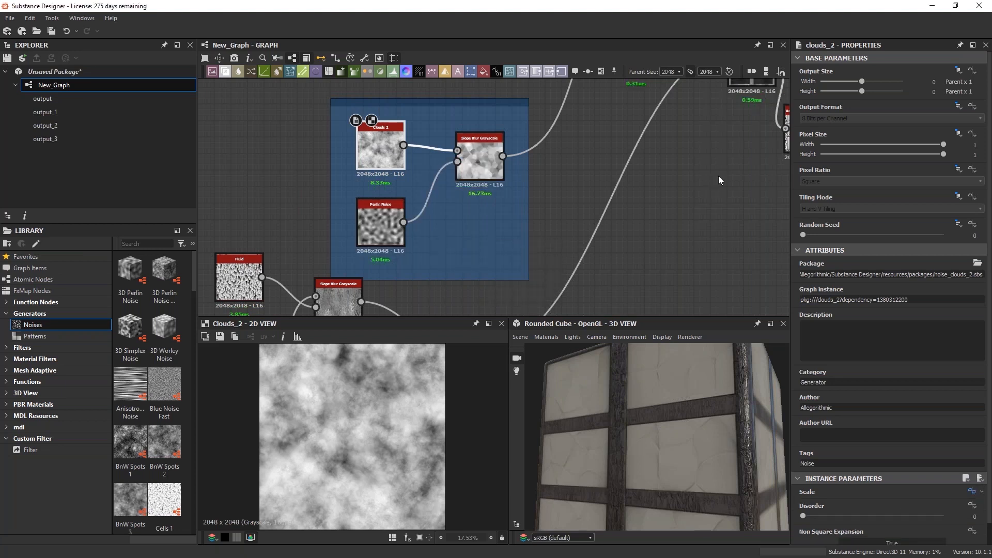
Change the label of the graph's exposed Scale input parameter to "Scale - CLOUDS"
click(677, 231)
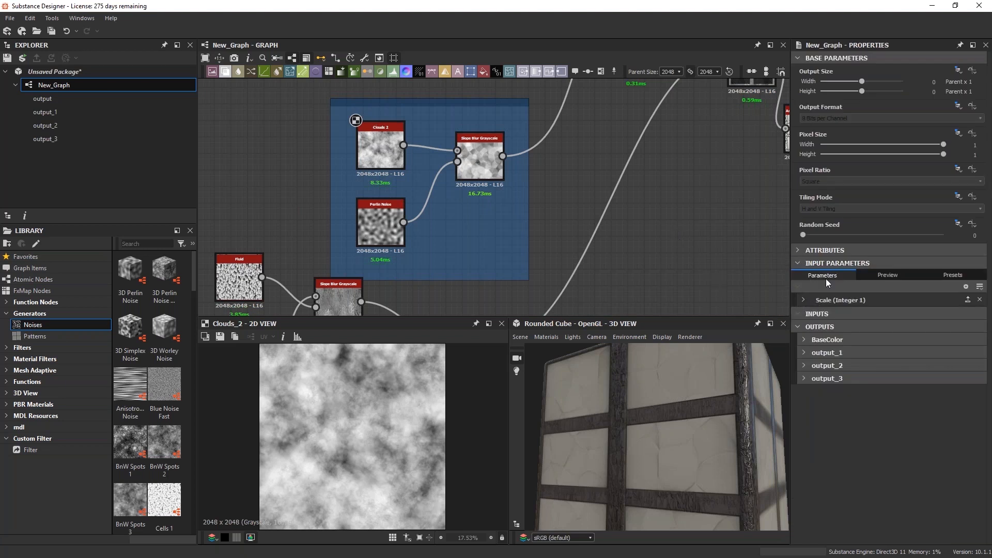
click(803, 300)
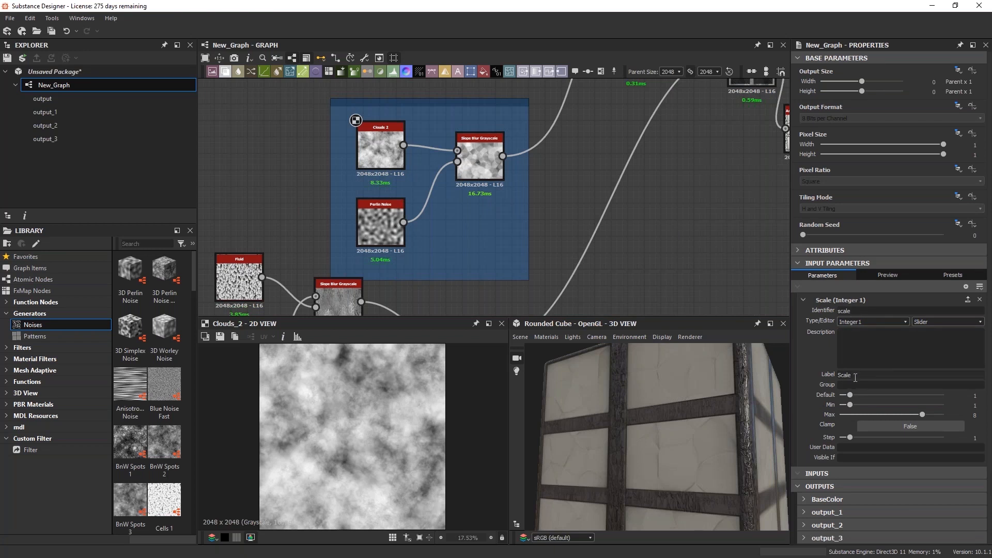
drag(855, 378, 832, 379)
text(CLOUDS)
key(Return)
Expose the Perlin Noise node's Scale parameter as a separate graph input named scale_1
middle_drag(415, 252, 420, 154)
middle_drag(281, 228, 333, 262)
click(437, 161)
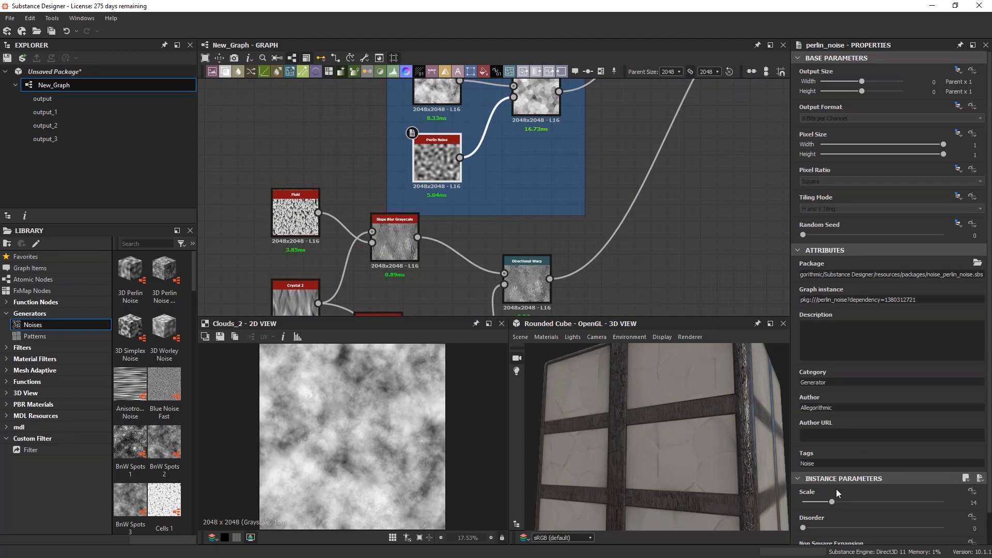
click(974, 494)
click(940, 501)
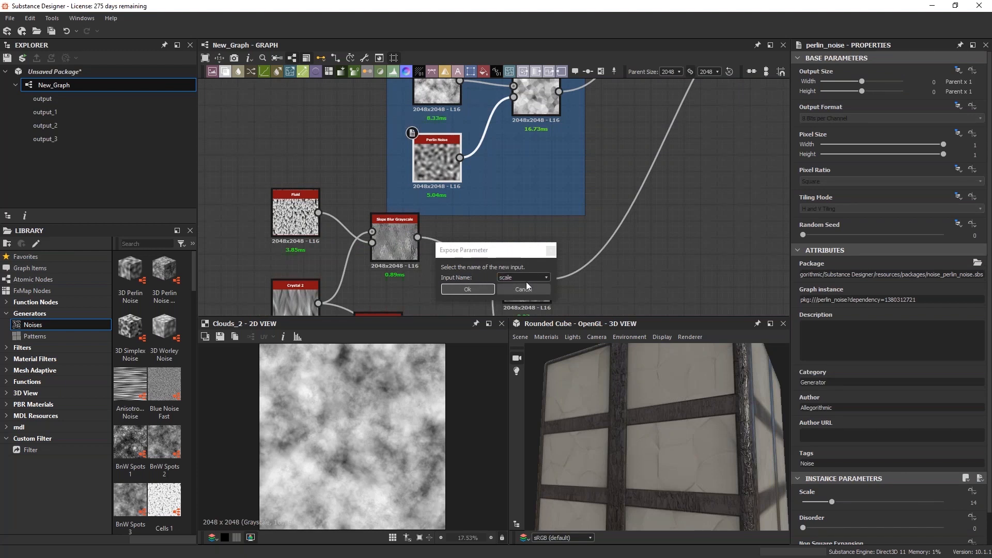
click(548, 278)
click(515, 289)
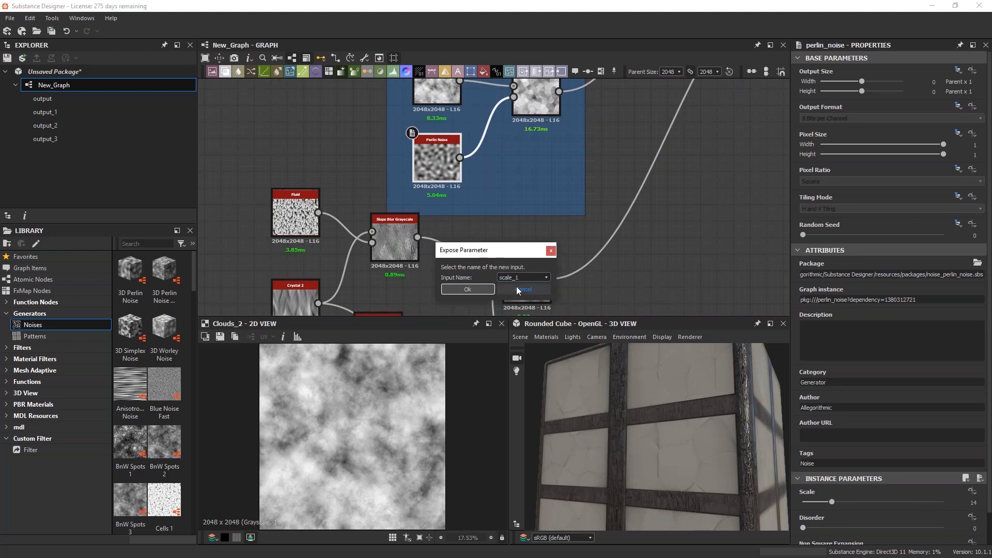
click(546, 279)
click(540, 279)
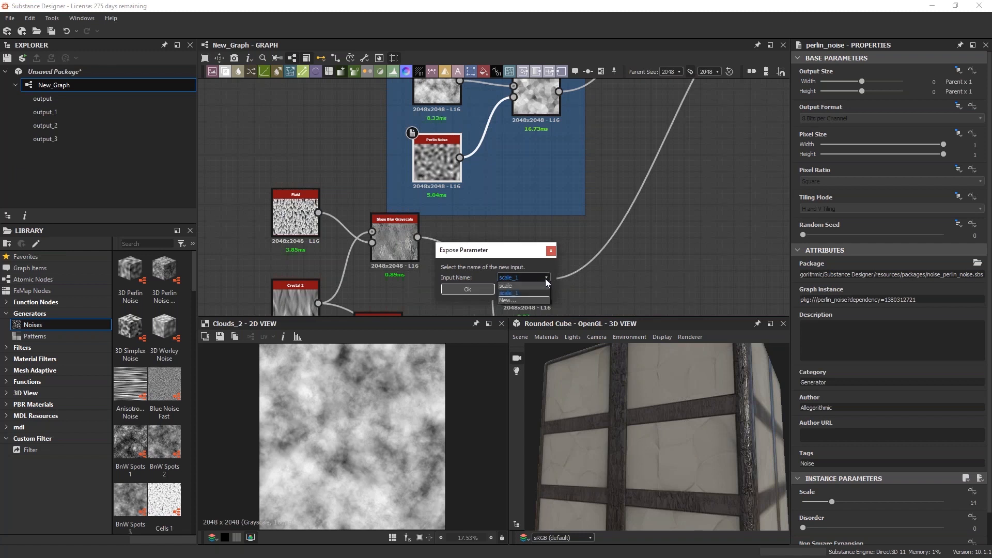
click(511, 294)
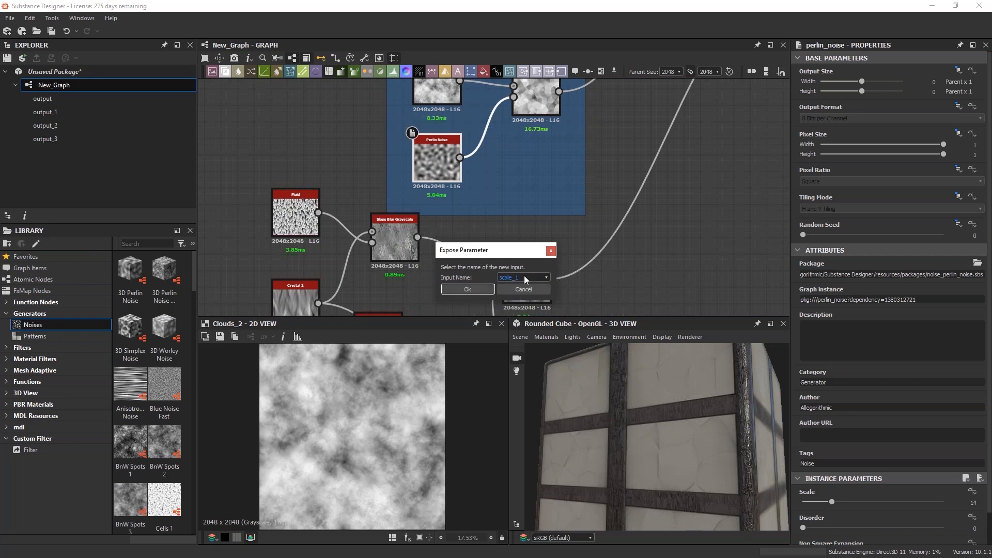
click(468, 289)
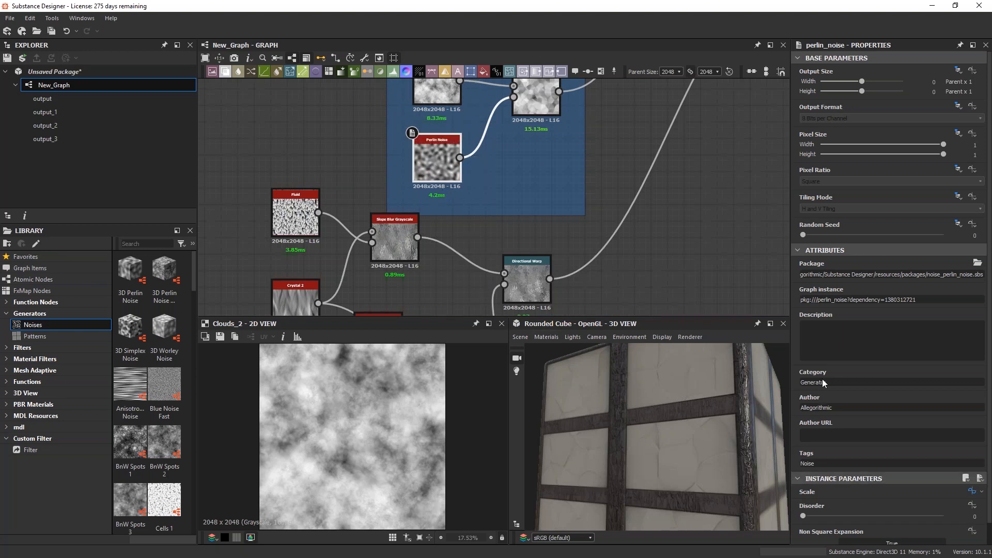
Change the label of the scale_1 input parameter to "Scale - PERLIN NOISE"
click(693, 201)
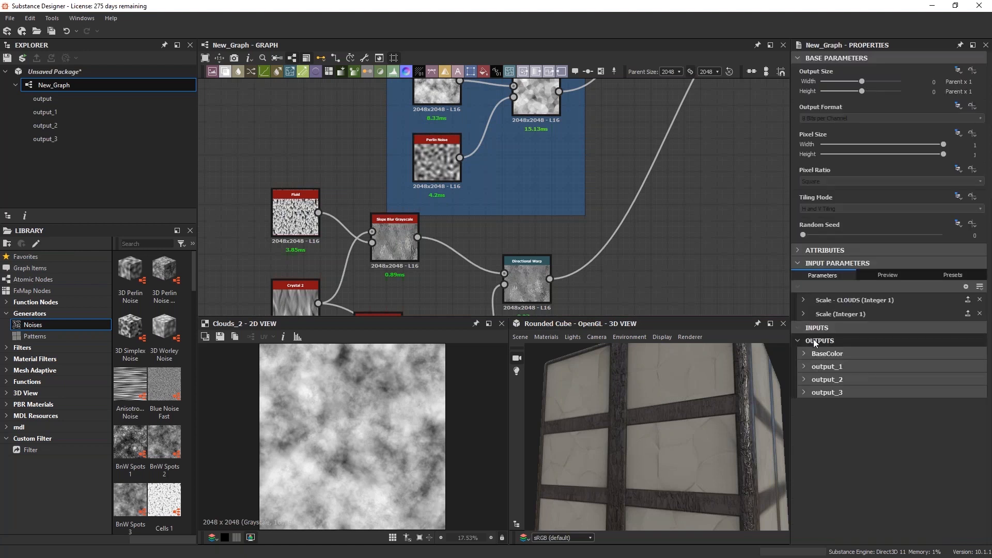
click(804, 313)
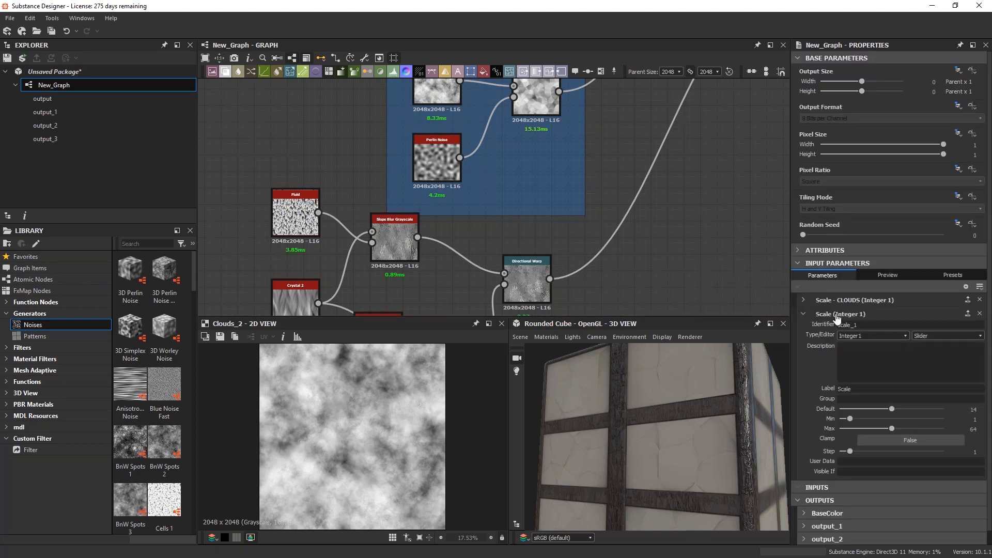
click(860, 389)
text(- PERLIN NOISE)
key(Return)
click(804, 314)
click(805, 314)
Save the package in the ReadySubstances folder as Tutorial_02_Wood_N_Rollingtiles
scroll(659, 242, down, 3)
middle_drag(700, 229, 522, 250)
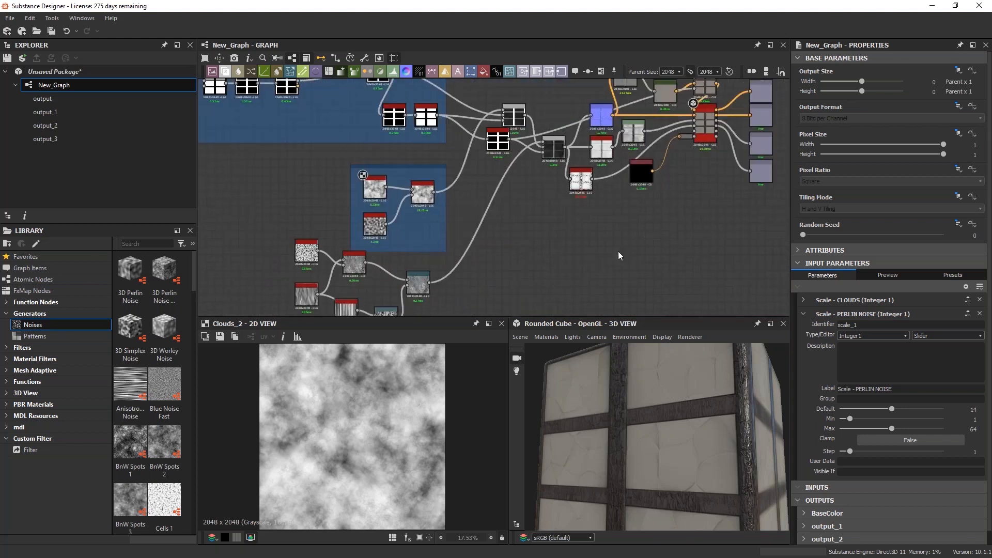
scroll(603, 251, down, 4)
scroll(600, 243, up, 2)
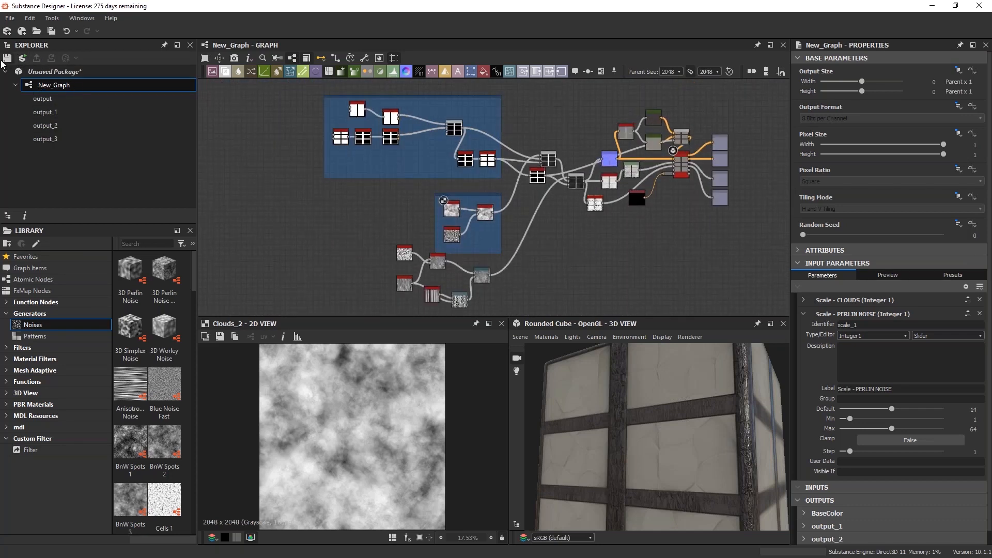
click(7, 57)
click(165, 241)
double_click(165, 241)
key(BackSpace)
text(T)
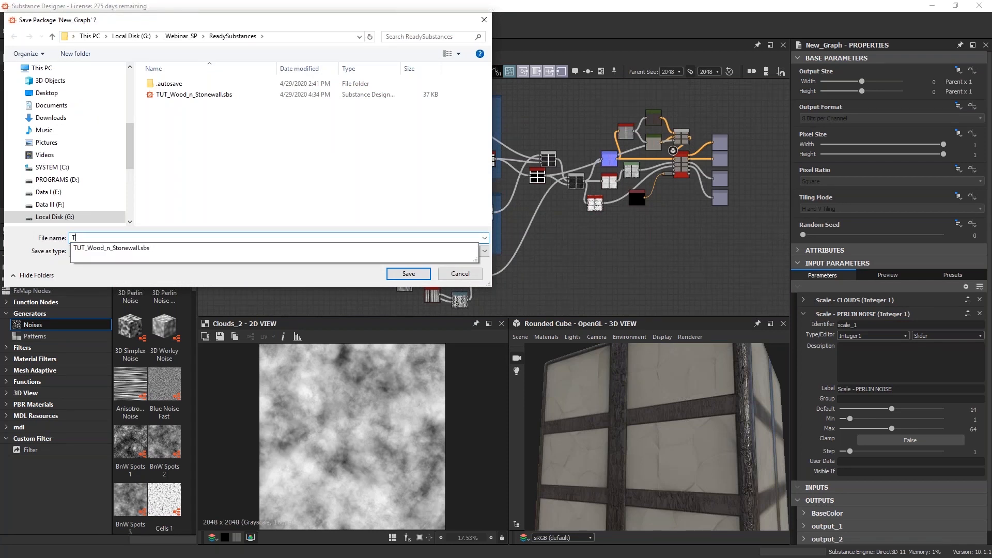
text(utorial_02_Wo)
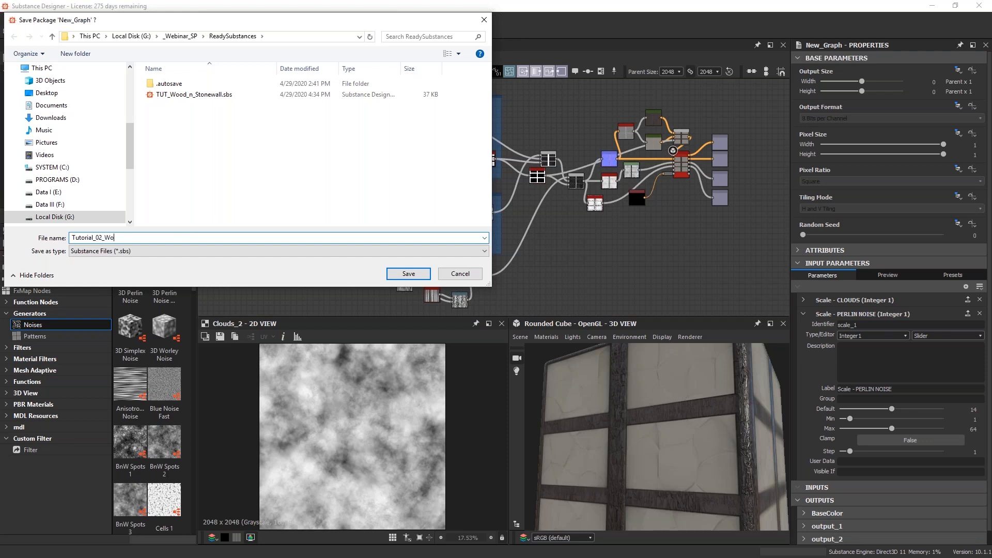
text(od_N_Rollingtiles)
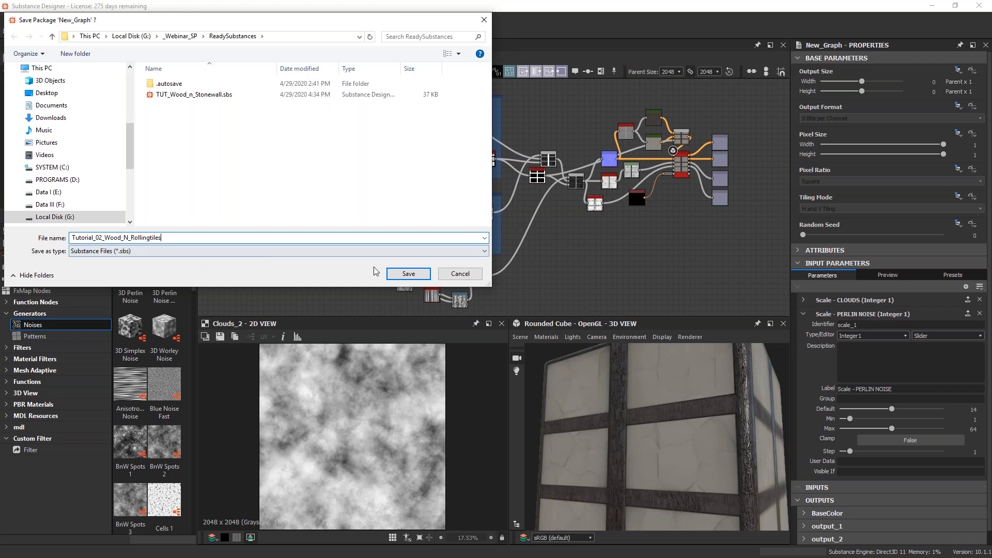
click(403, 273)
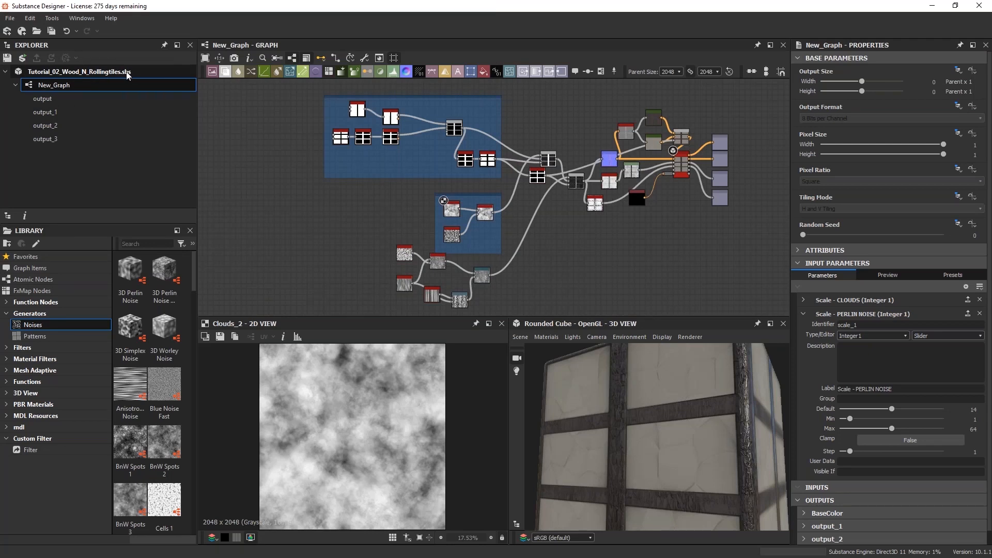
Rename the graph New_Graph in the package to Wood_N_Clay
right_click(49, 88)
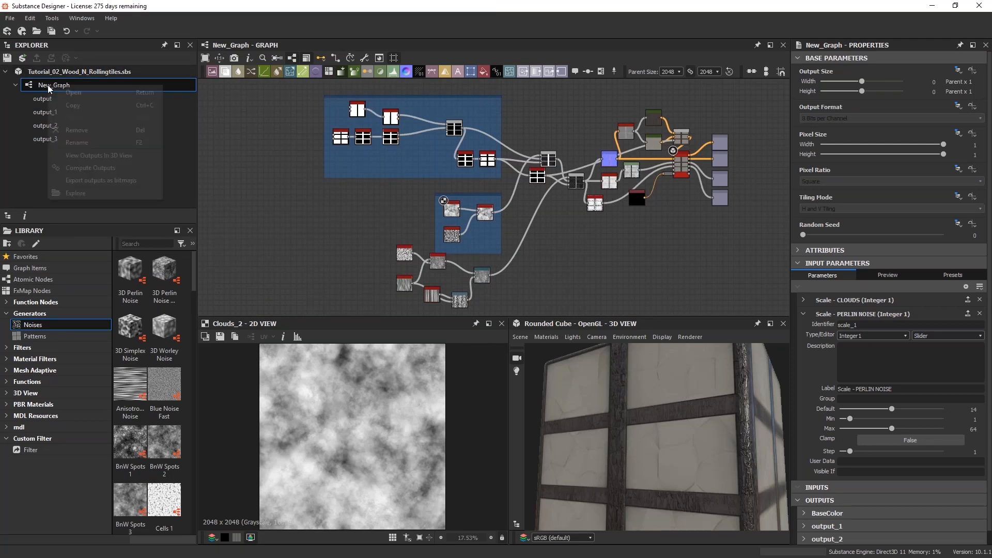
click(86, 143)
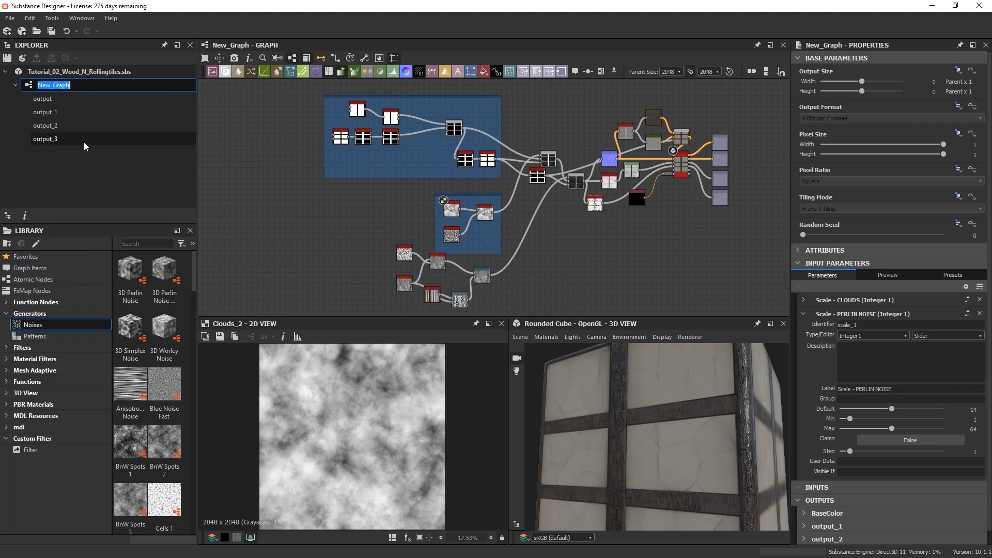
text(Wood)
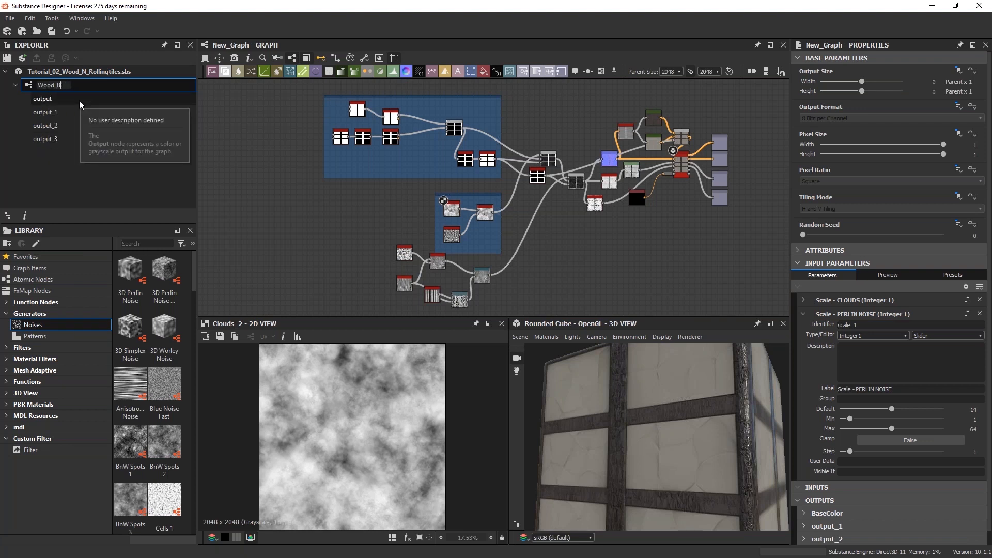
text(_N_Clay)
key(Return)
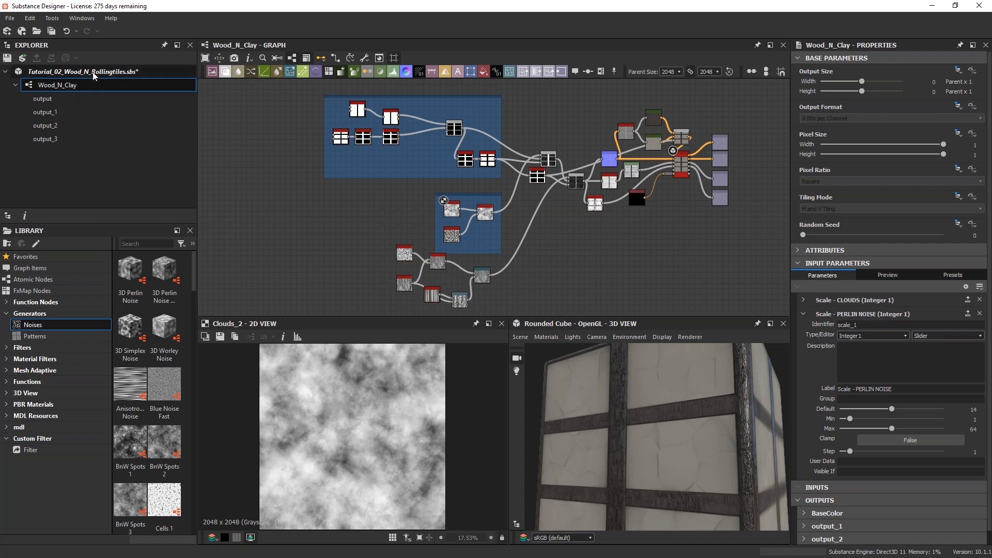
Publish the package to the SBSAR folder as Tutorial_02_Wood_N_Rollingtiles.sbsar with the default publish options, and switch to Ventuz
click(45, 72)
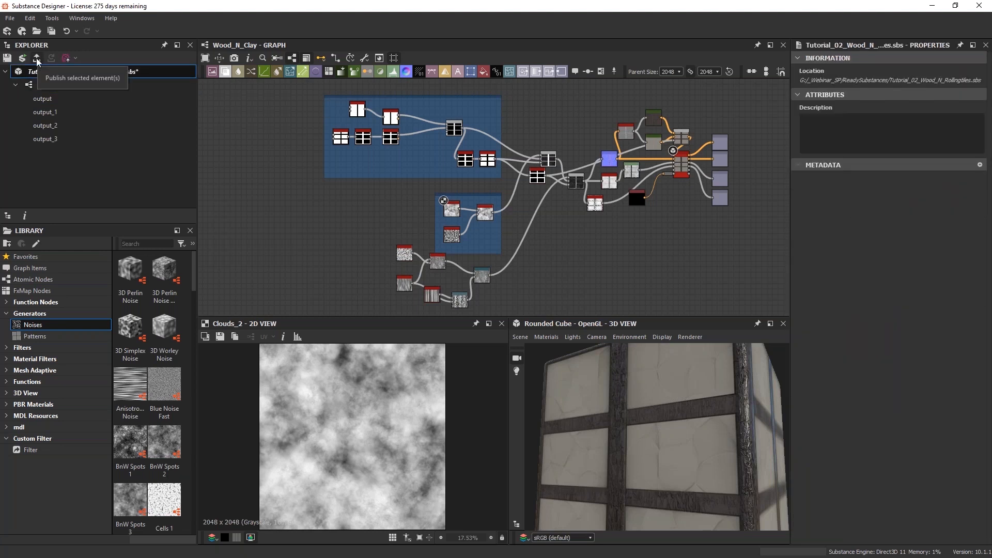
click(38, 62)
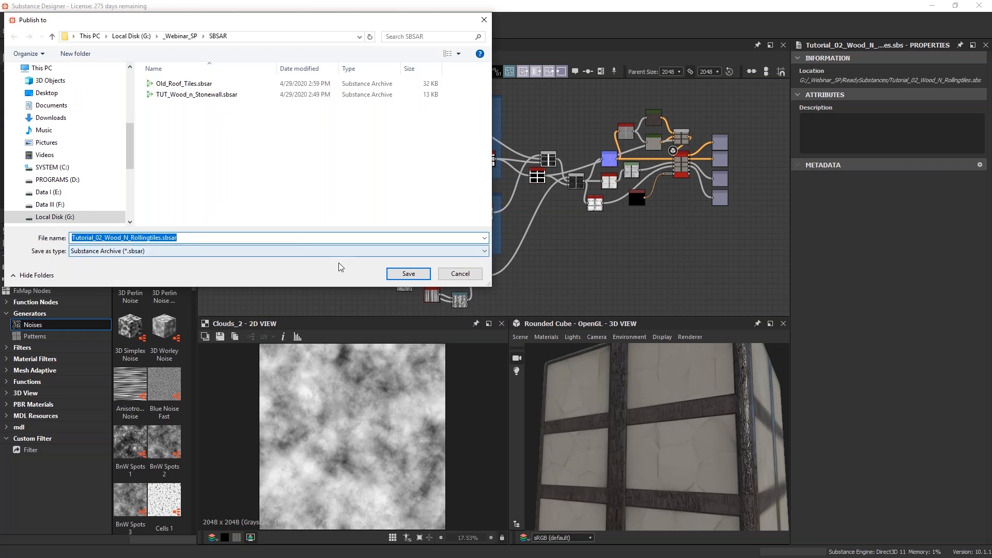
click(407, 272)
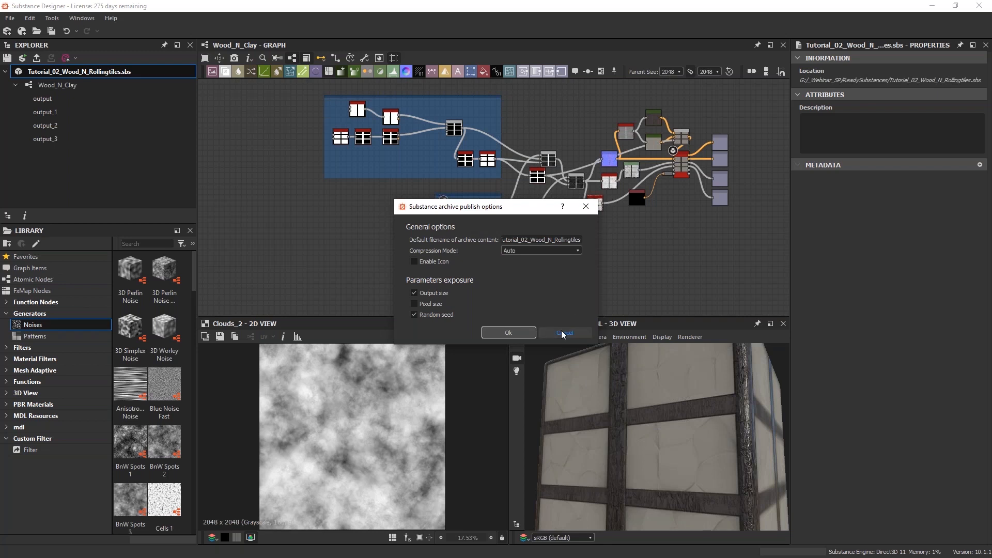
click(520, 335)
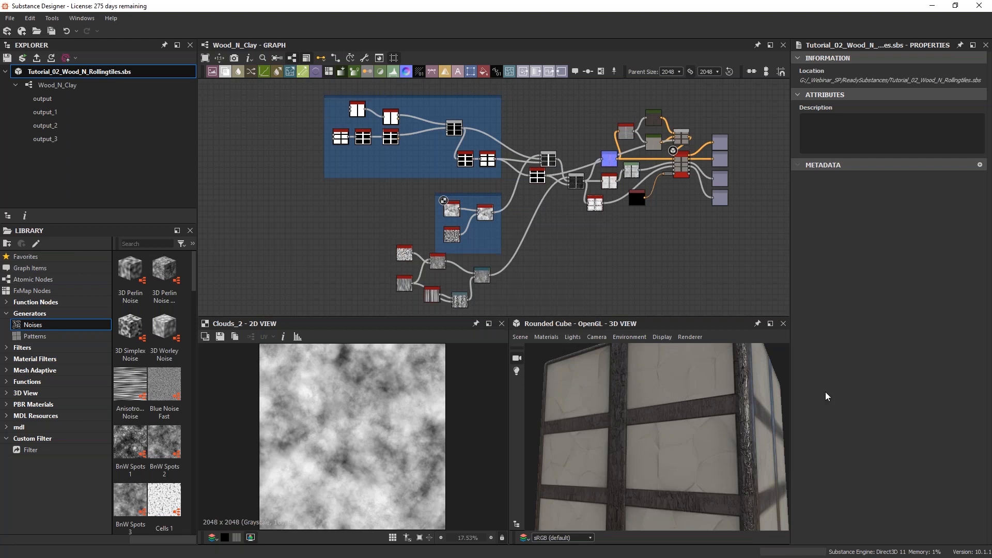
key(alt+Tab)
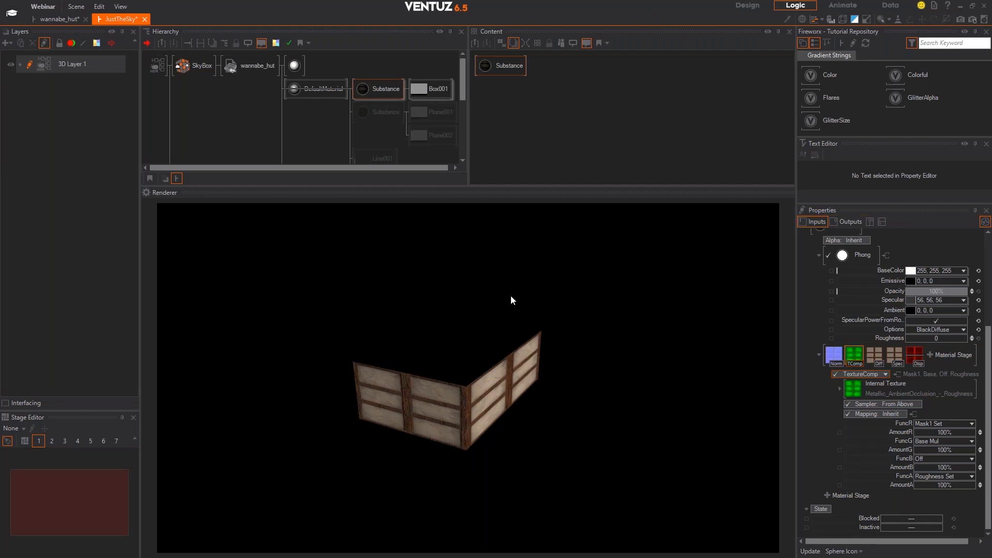
Create a new scene and add a Substance Material node to its hierarchy
click(76, 7)
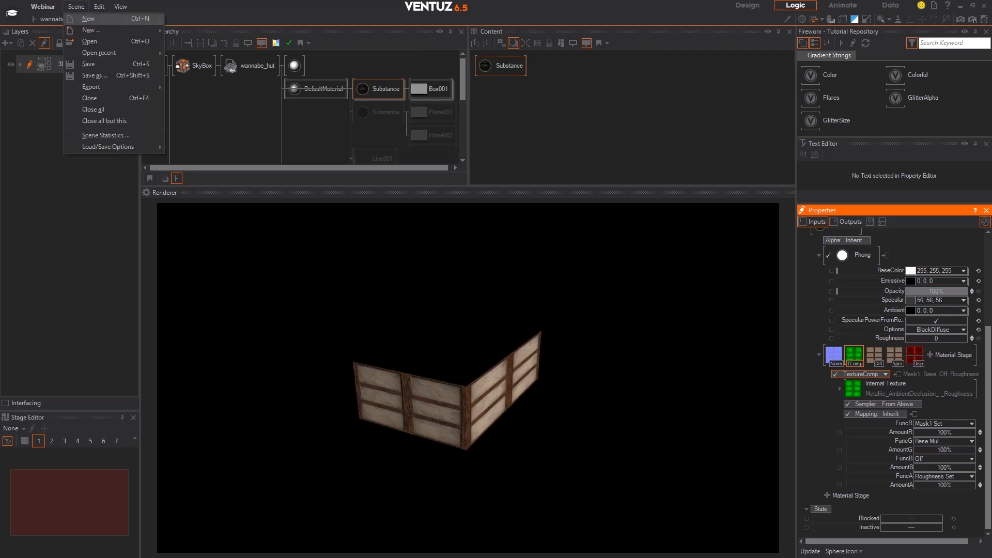
click(145, 19)
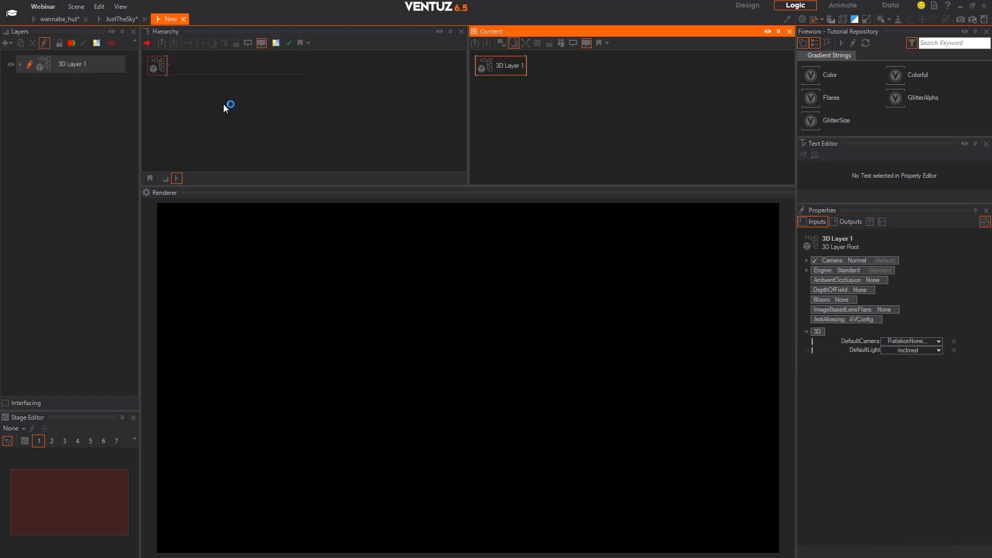
double_click(333, 106)
text(sub)
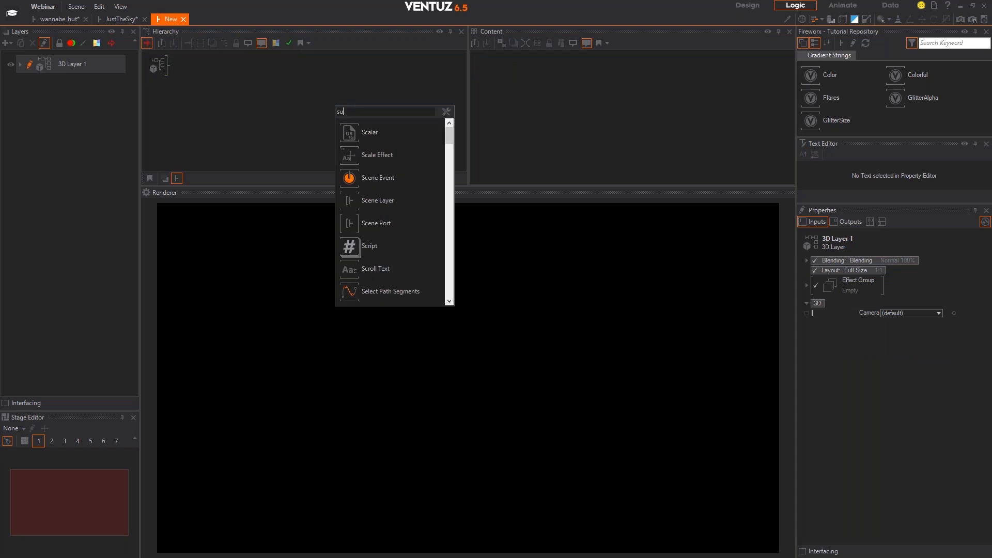
click(348, 178)
click(184, 67)
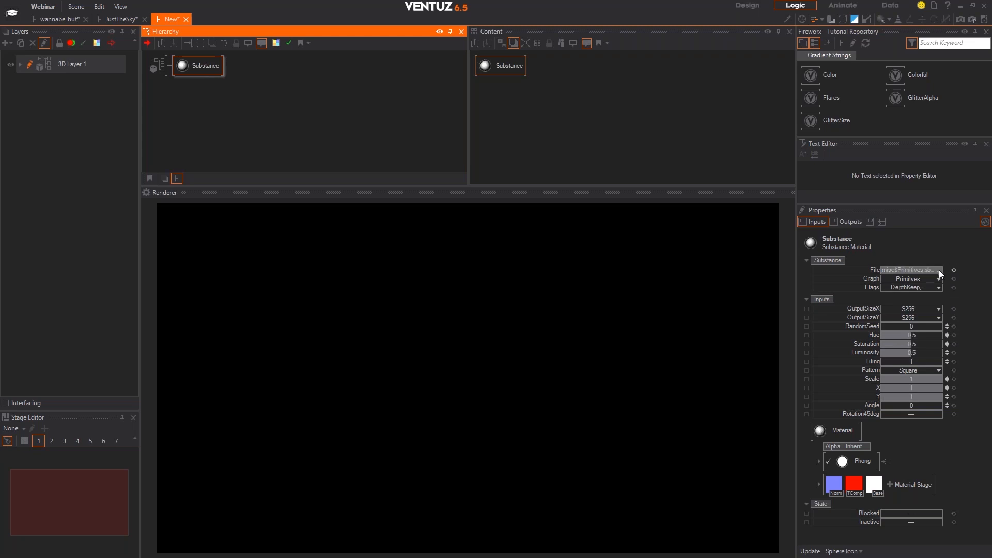
Load Tutorial_02_Wood_N_Rollingtiles.sbsar from the SBSAR folder into the Substance node
click(885, 271)
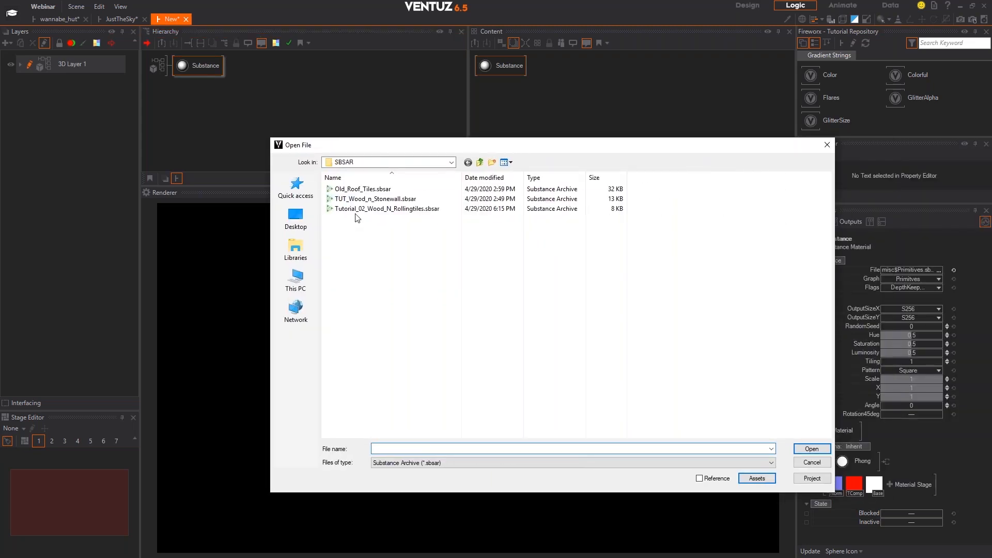
click(356, 209)
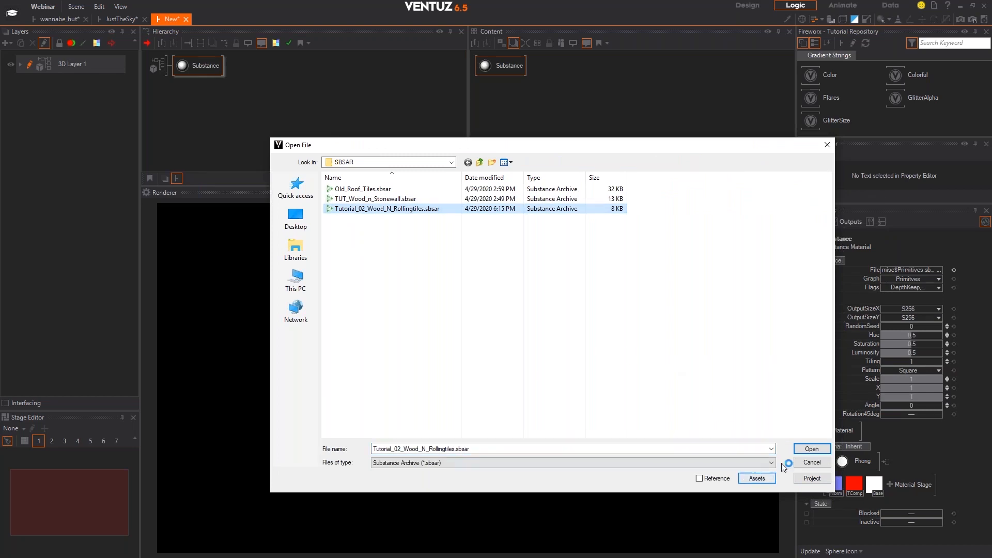
click(814, 449)
Add a Rectangle node to the hierarchy to display the Substance material
double_click(235, 111)
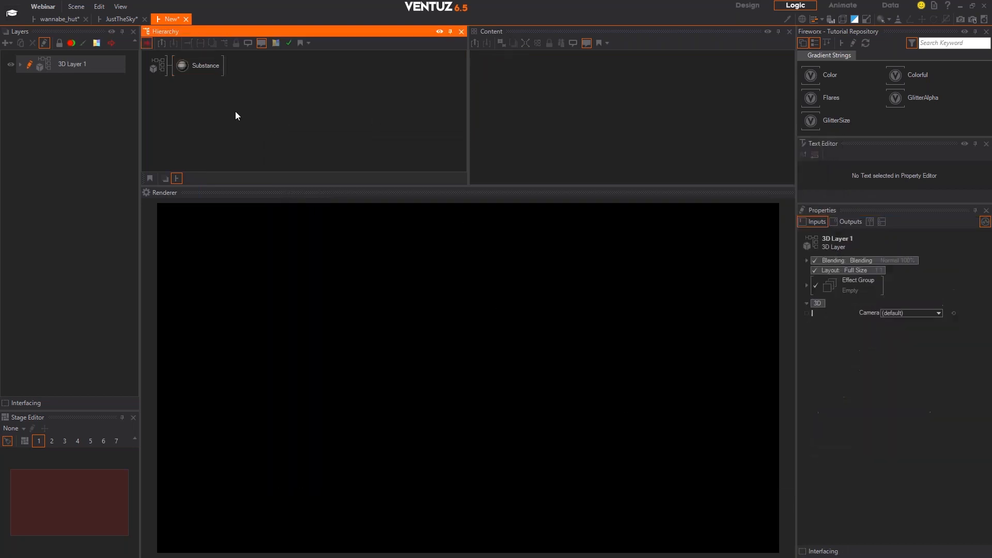
text(rect)
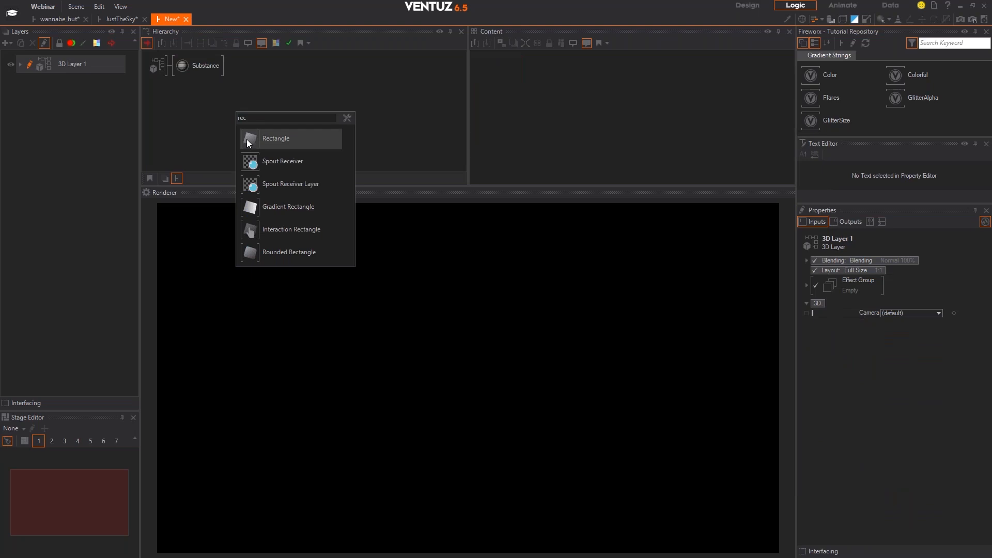
key(Return)
Insert an Axis before the Substance node with a scaling factor of 12.8 and rotations of X 8 and Y 11
text(ax)
drag(262, 122, 173, 64)
drag(884, 407, 952, 407)
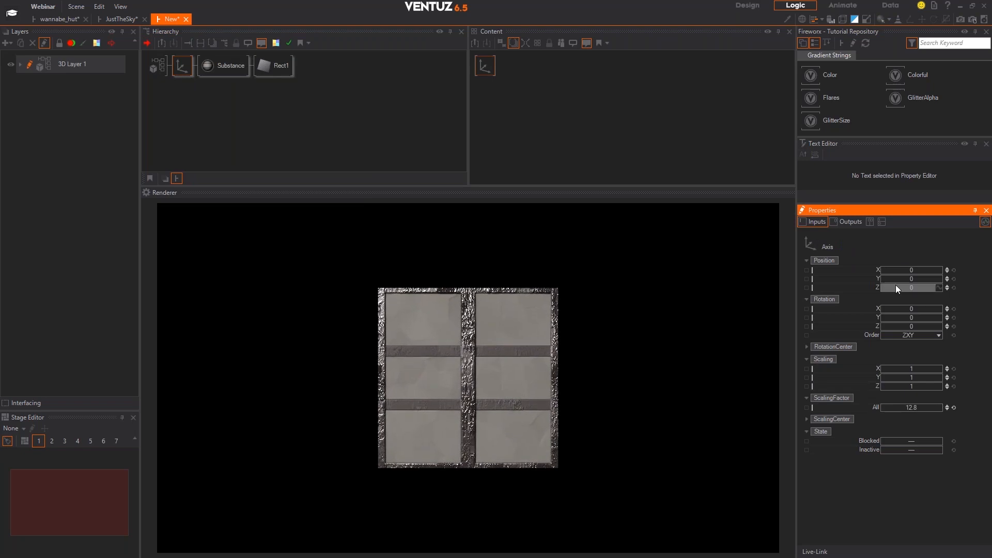
mouse_move(903, 310)
mouse_down()
mouse_move(928, 312)
mouse_move(884, 319)
mouse_move(921, 320)
mouse_move(908, 320)
mouse_up()
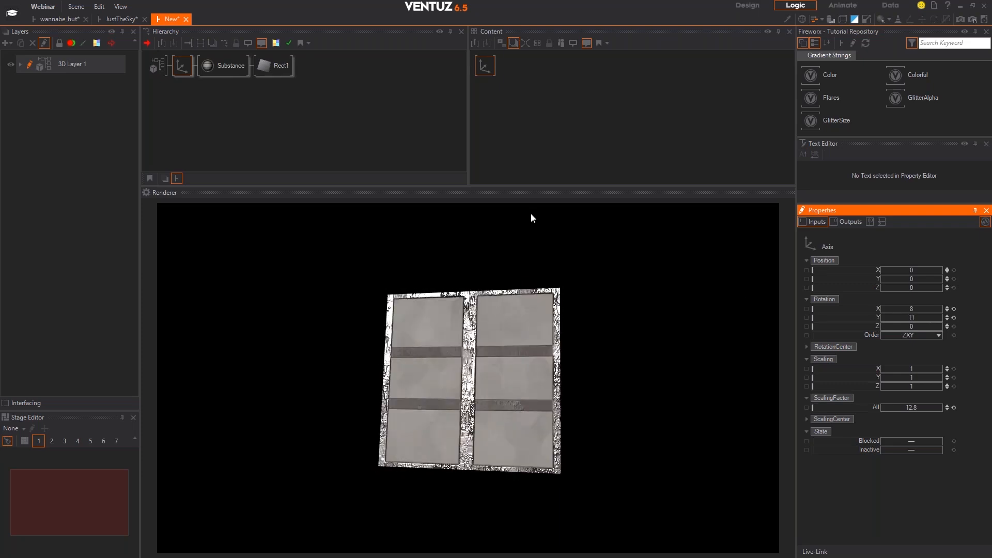
Set the Substance node's output size to 4096 in X and Y, and enlarge the rectangle through the axis scaling factor
click(228, 63)
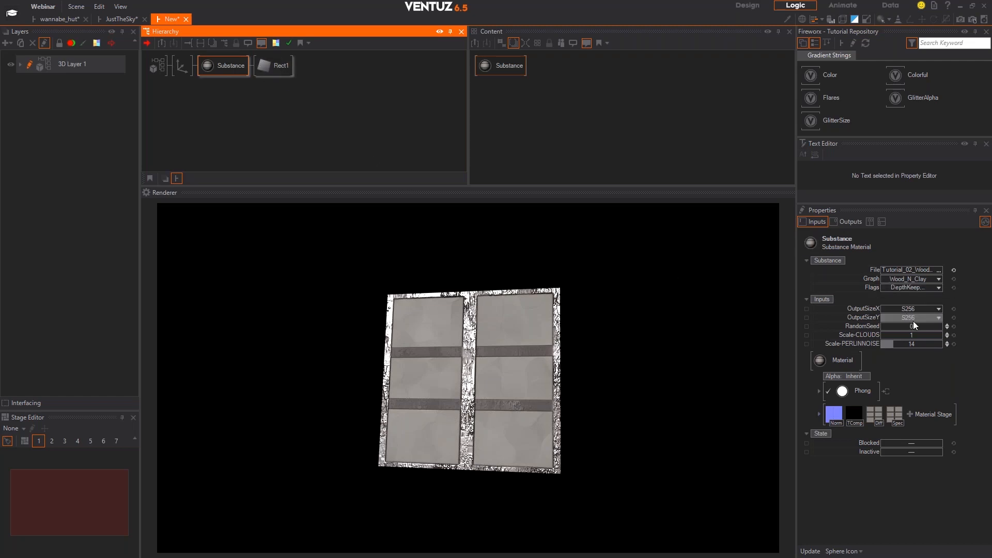
click(936, 309)
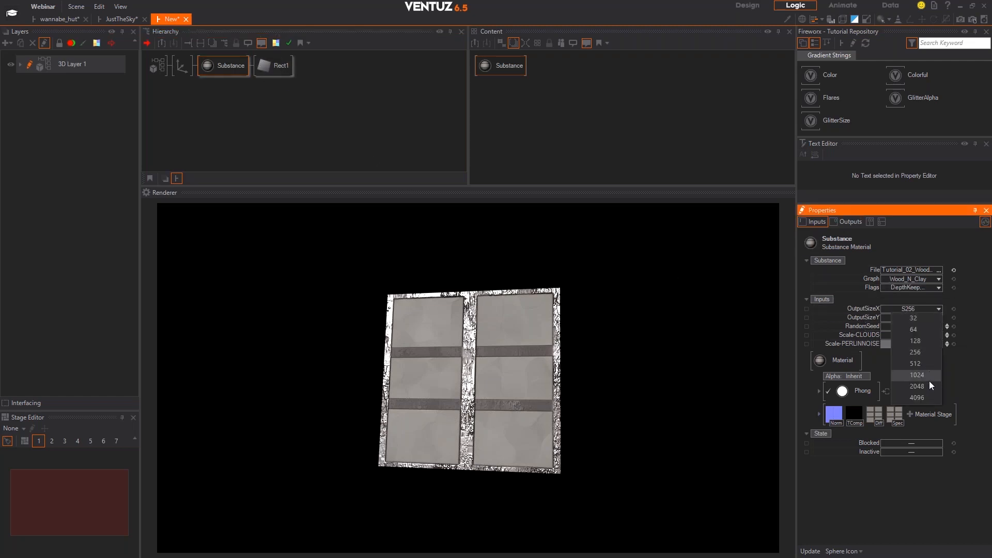
click(921, 401)
click(938, 318)
click(929, 405)
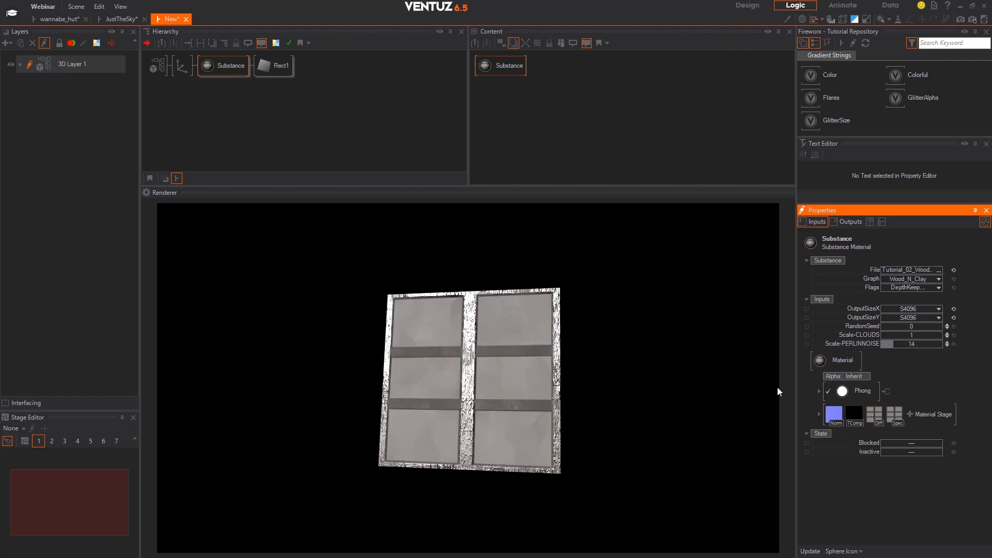
click(180, 65)
drag(895, 410, 942, 409)
Set the Substance node's Scale-CLOUDS to 2 and Scale-PERLINNOISE to 1
click(214, 67)
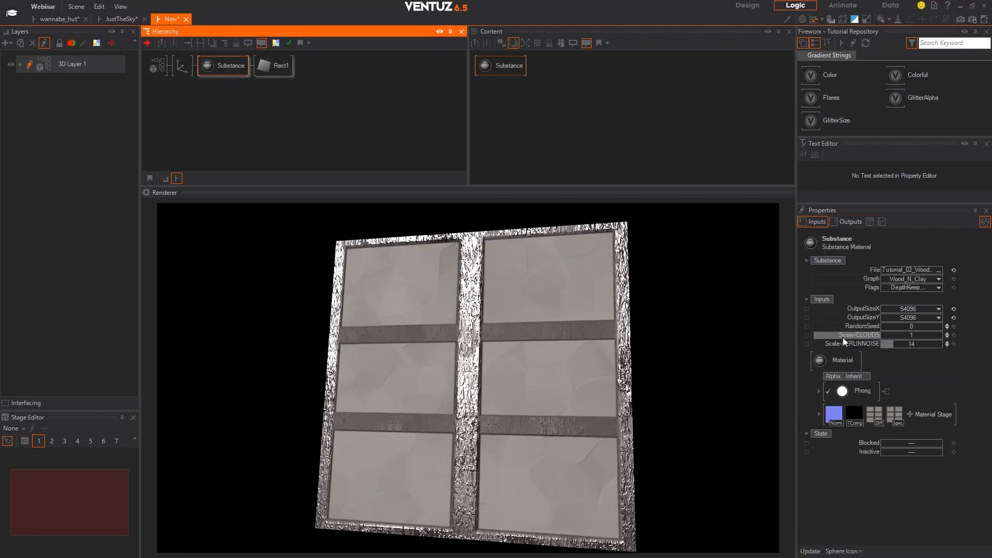
drag(898, 335, 841, 346)
drag(901, 343, 837, 343)
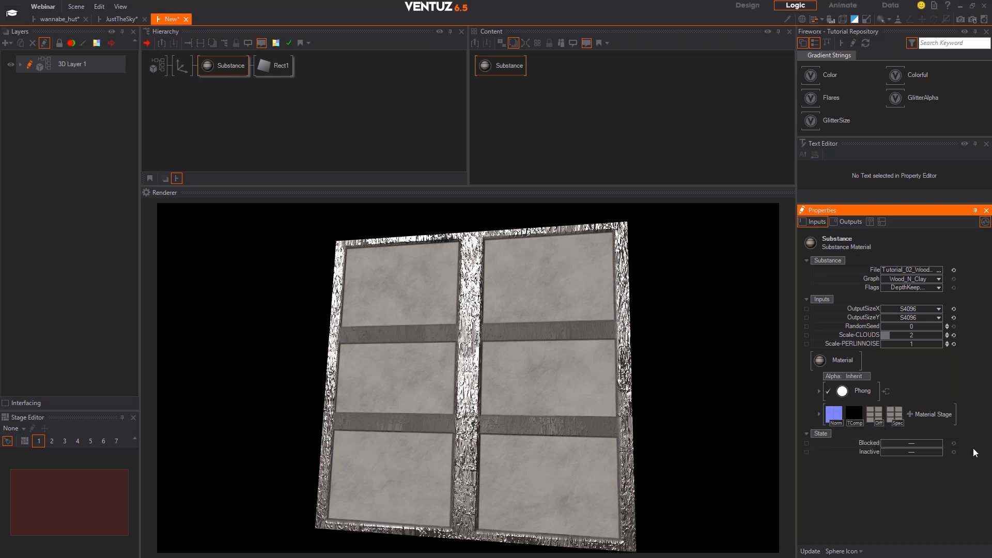
In Substance Designer, duplicate the metallic output node and connect the Base Material's Ambient Occlusion output to the copy
key(alt+Tab)
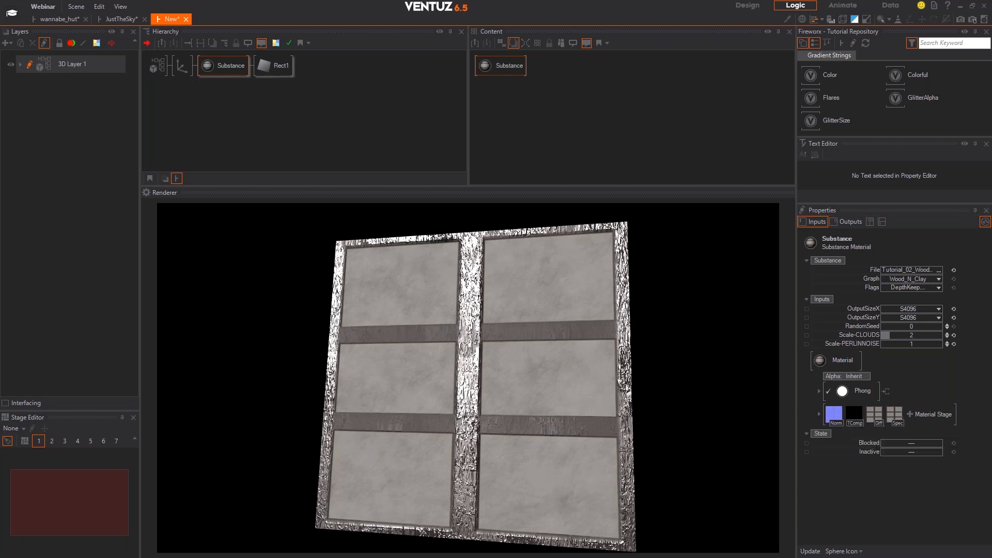
scroll(623, 182, up, 6)
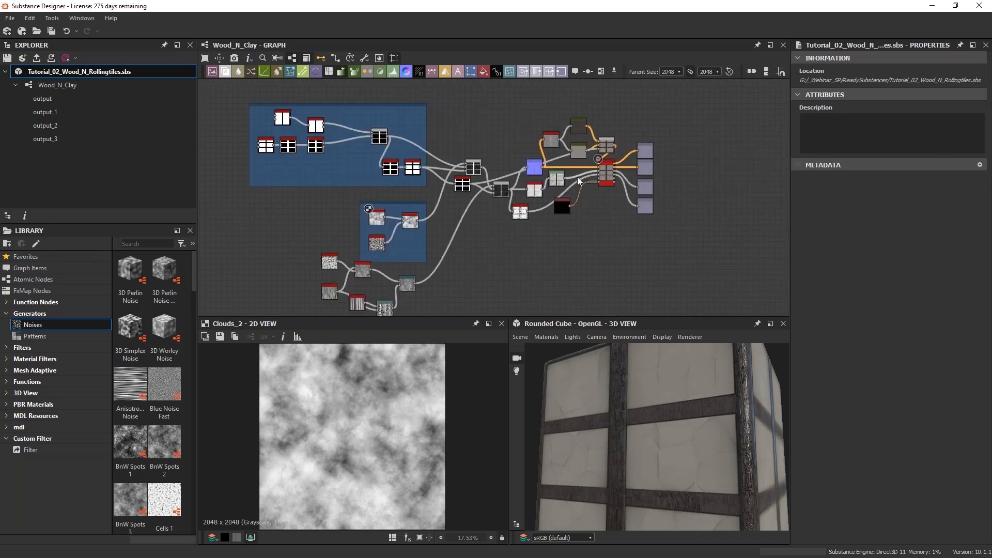
middle_drag(544, 255, 366, 254)
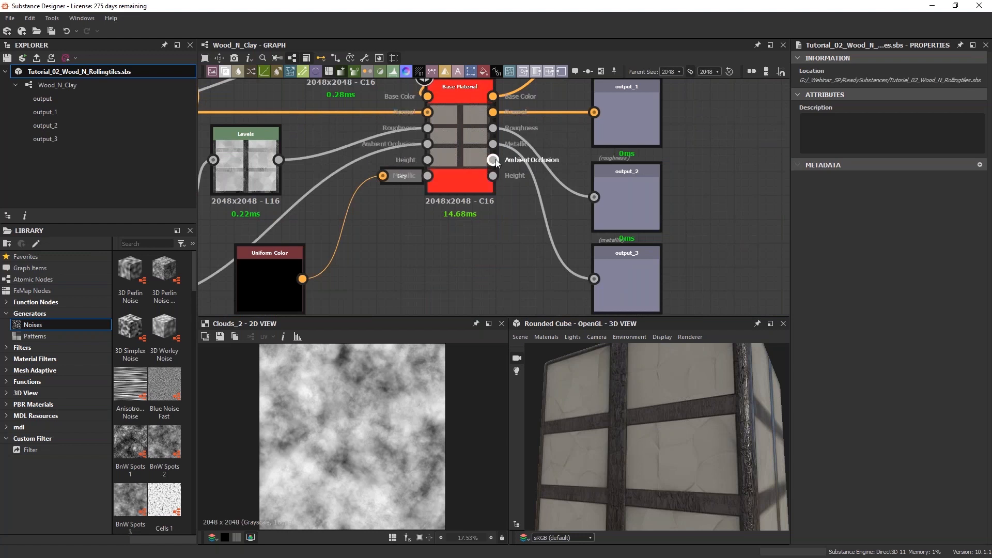
middle_drag(506, 235, 430, 168)
scroll(430, 169, down, 2)
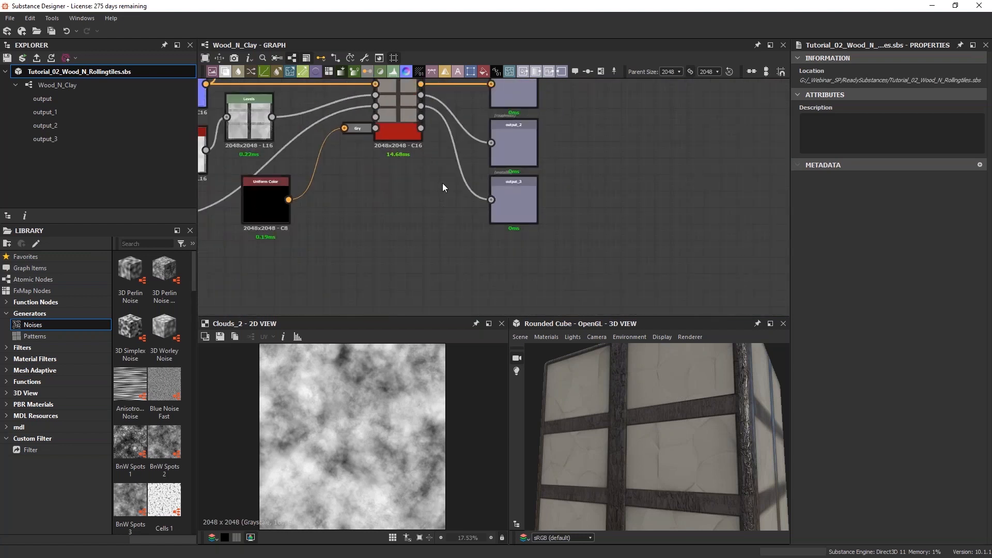
right_click(445, 221)
key(Escape)
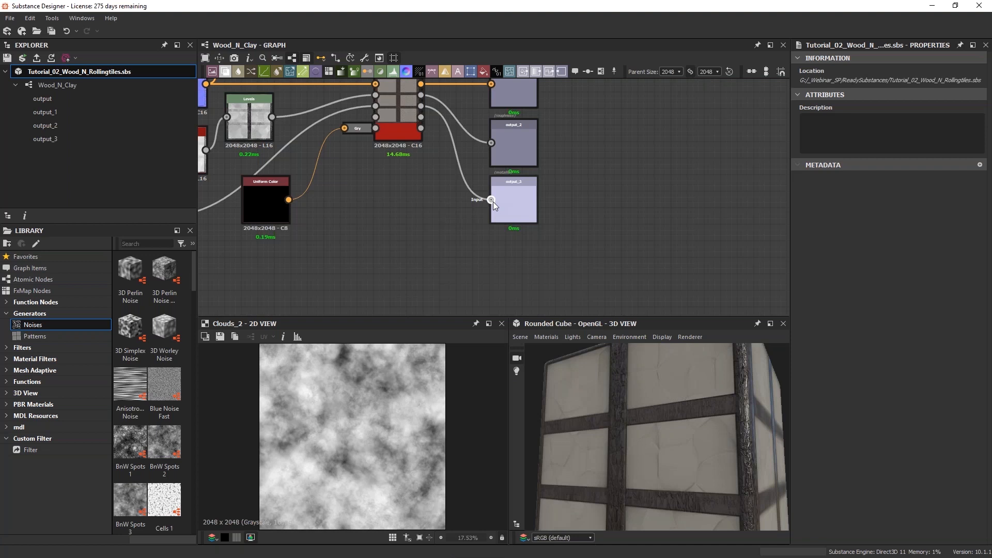
click(522, 212)
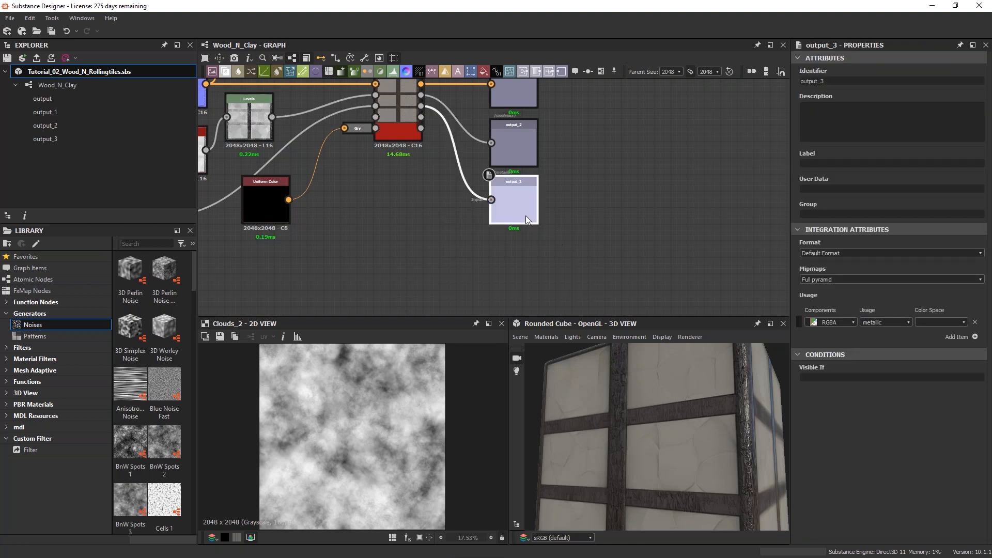
key(ctrl+d)
drag(501, 262, 515, 277)
drag(421, 118, 498, 270)
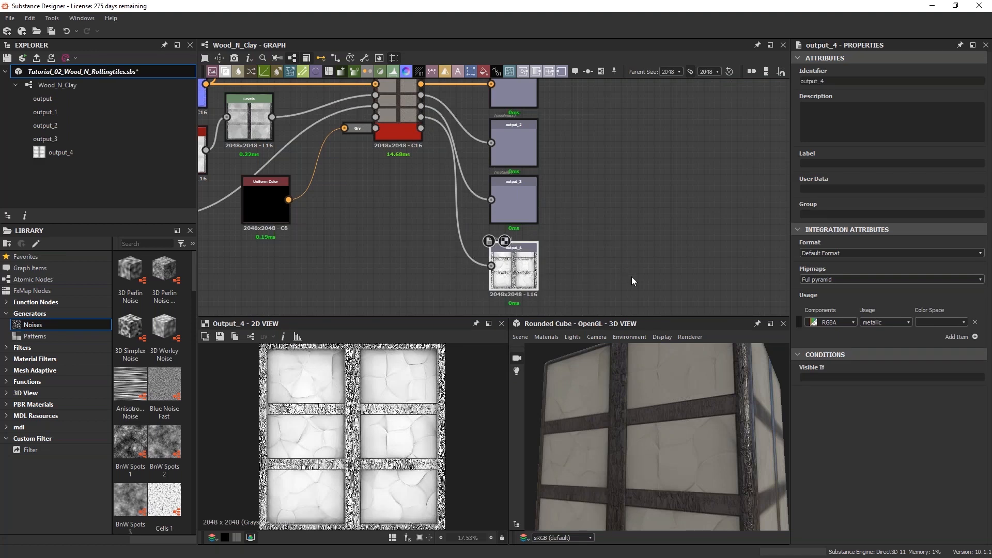
Set the usage of the duplicated output node to ambientOcclusion
middle_drag(636, 284, 565, 210)
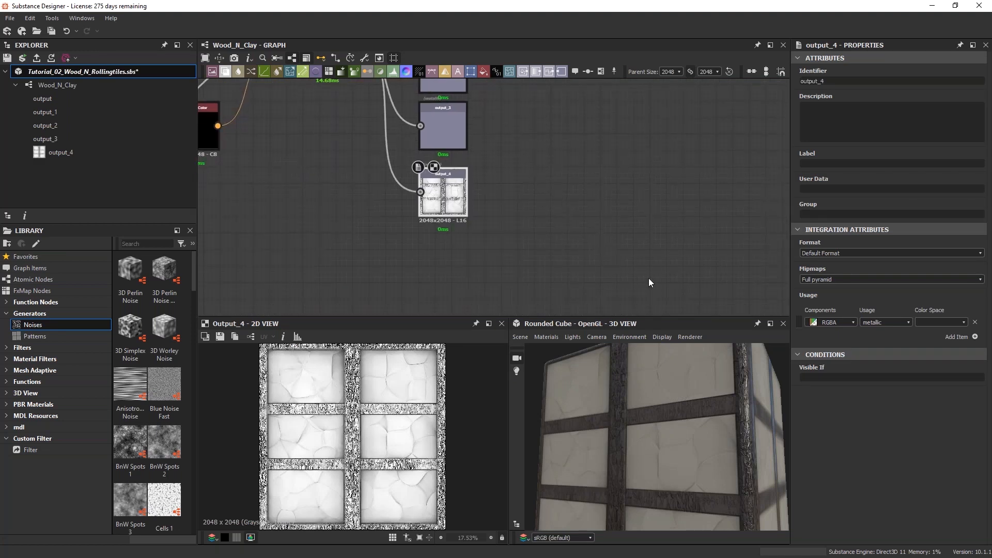
click(907, 321)
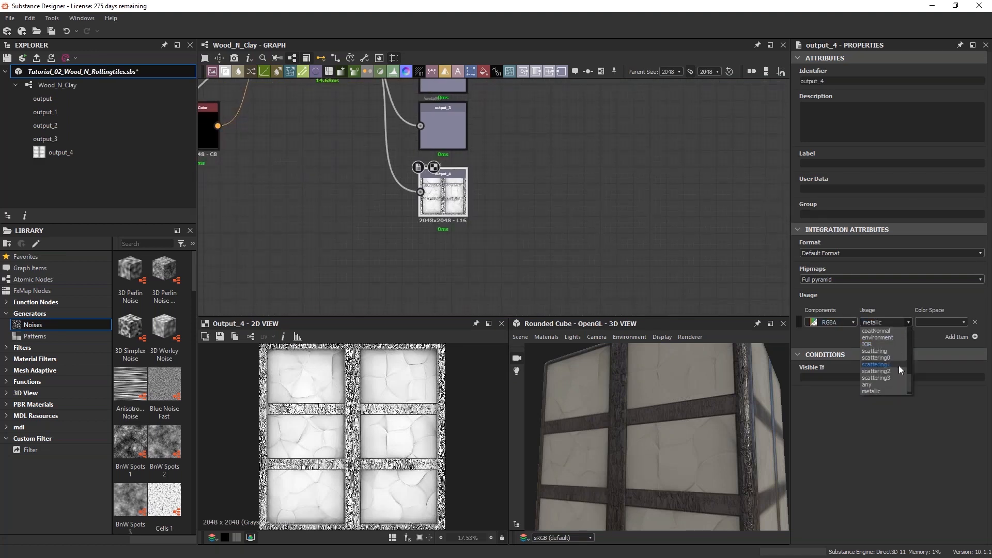
scroll(898, 365, up, 5)
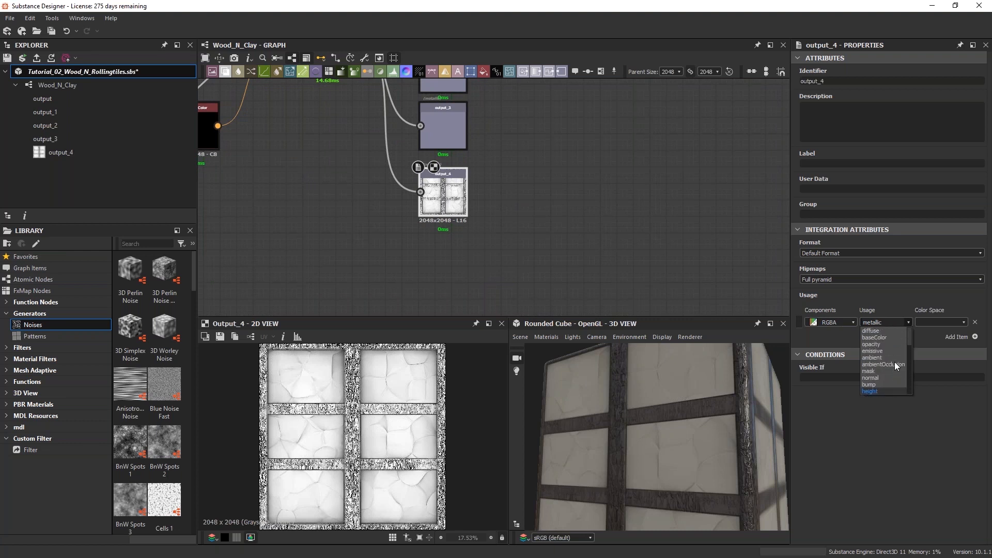
click(890, 364)
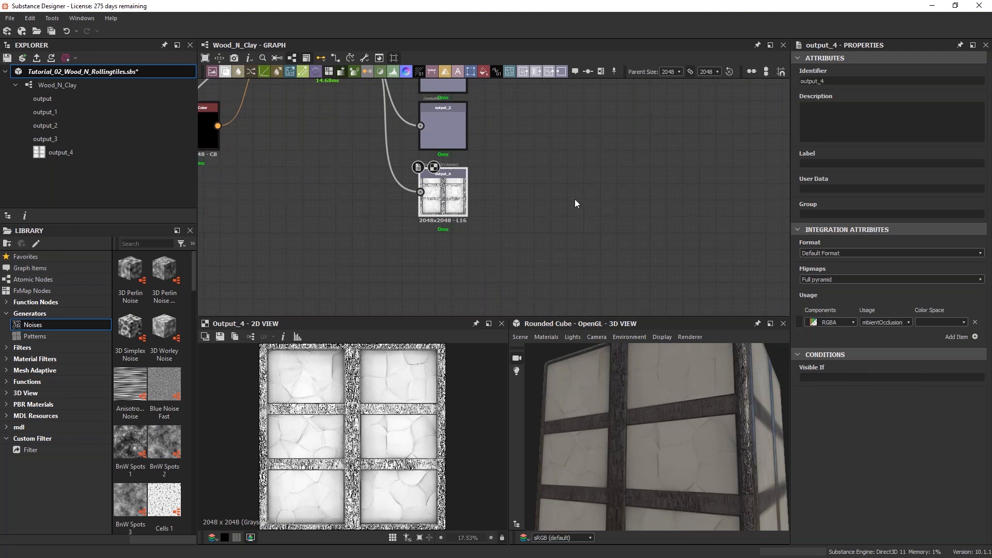
Examine the remaining output nodes of the graph and their usage settings
click(462, 128)
scroll(509, 149, up, 3)
scroll(448, 144, down, 5)
middle_drag(466, 155, 467, 221)
middle_drag(424, 153, 428, 203)
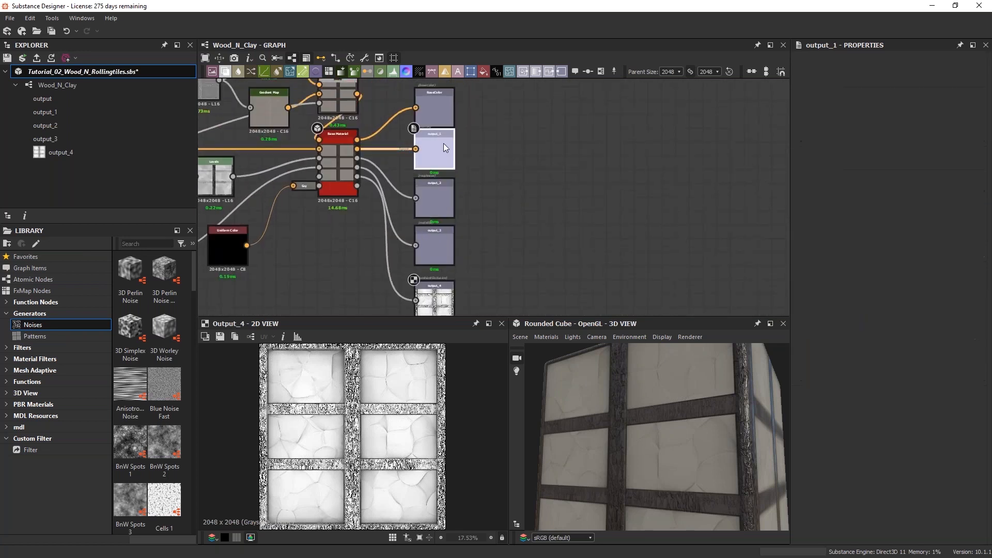
click(442, 102)
middle_drag(507, 208, 572, 210)
Save the package and publish it again, replacing Tutorial_02_Wood_N_Rollingtiles.sbsar in the SBSAR folder
key(ctrl+s)
click(36, 58)
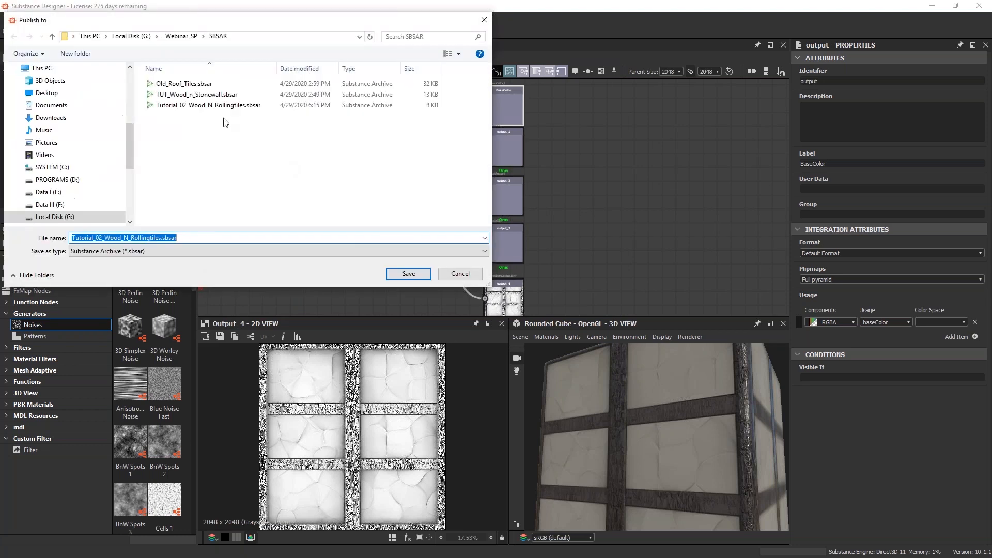
click(213, 107)
click(408, 273)
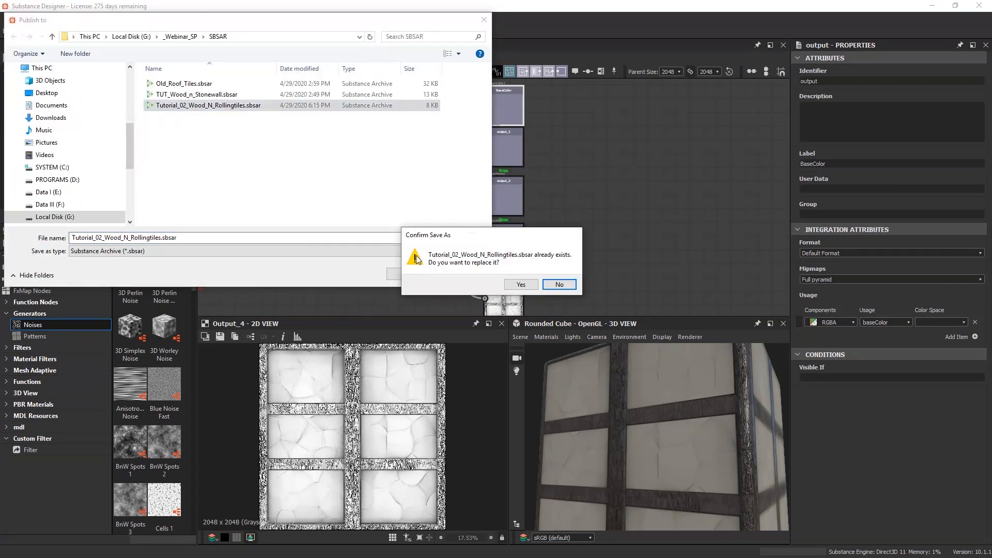
click(521, 287)
click(505, 335)
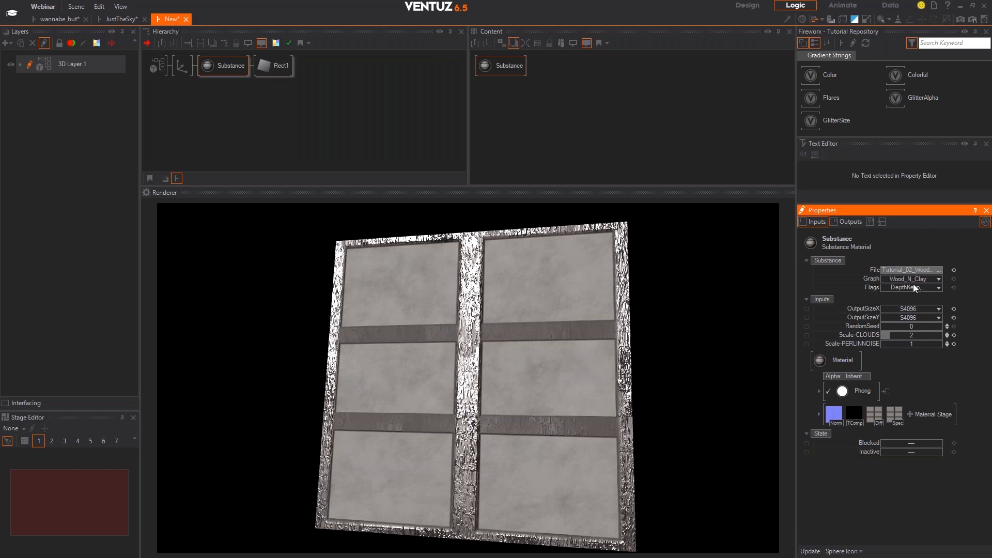
Switch to Ventuz and reimport the republished Tutorial_02_Wood_N_Rollingtiles.sbsar into the Misc folder for the Substance node
click(939, 270)
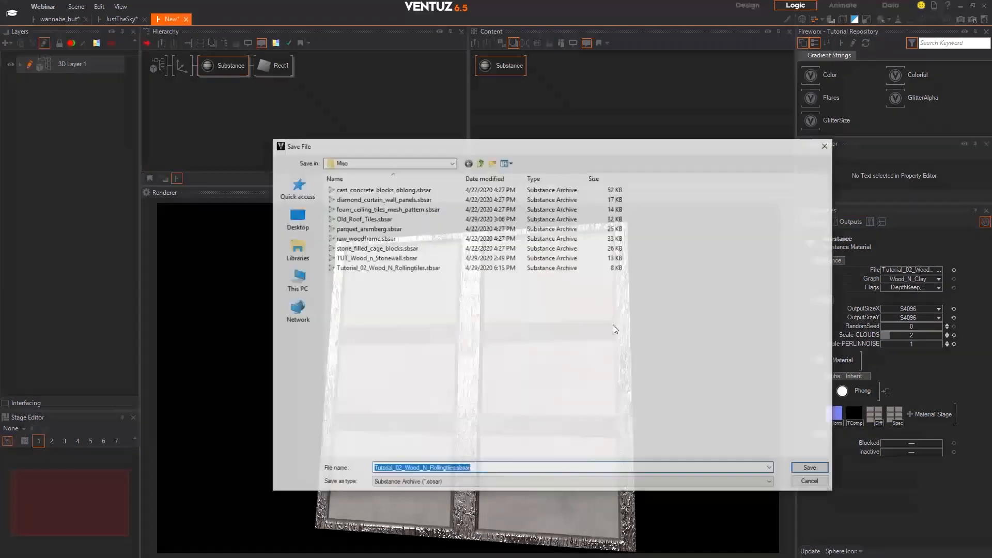
key(Return)
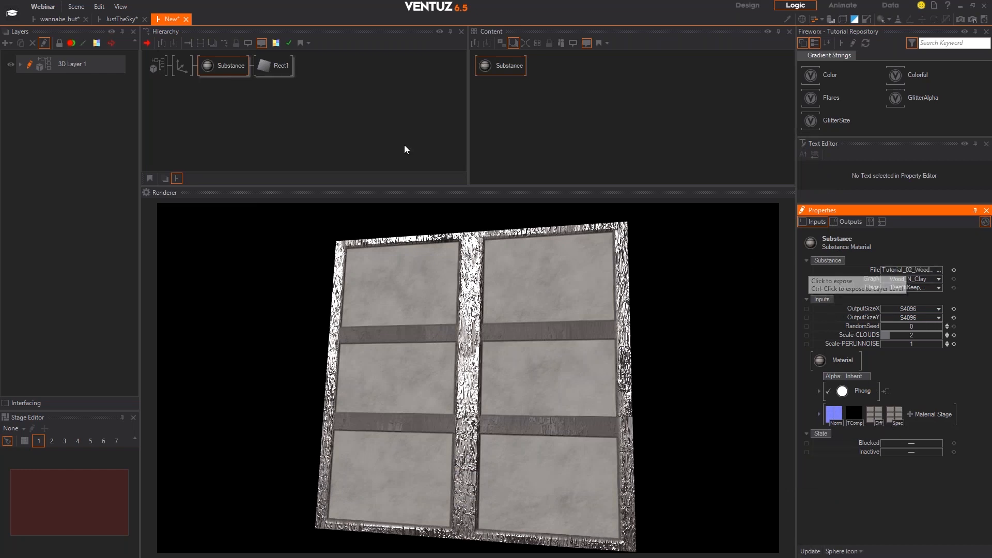
Delete the Substance node and insert a fresh Substance Material node in front of Rect1
click(224, 67)
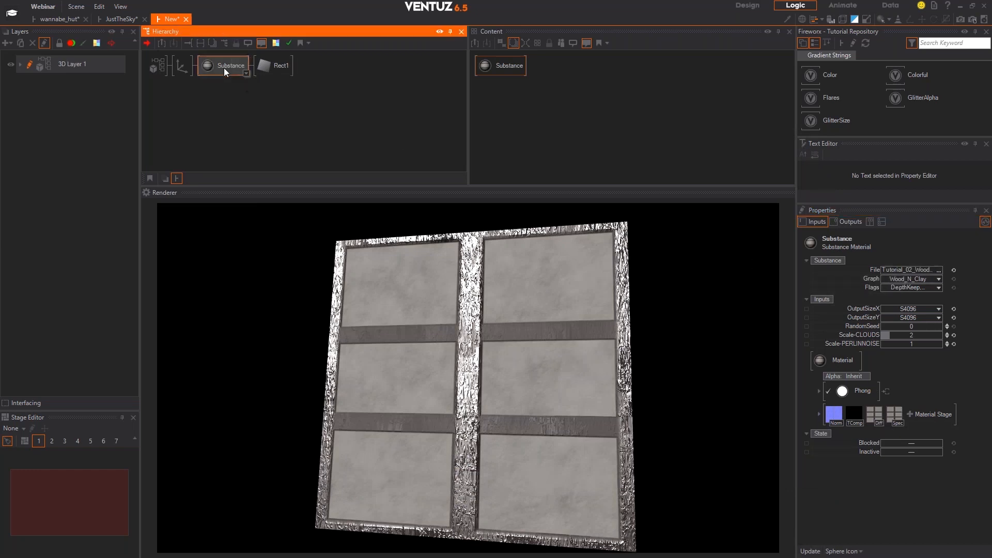
key(Delete)
double_click(211, 61)
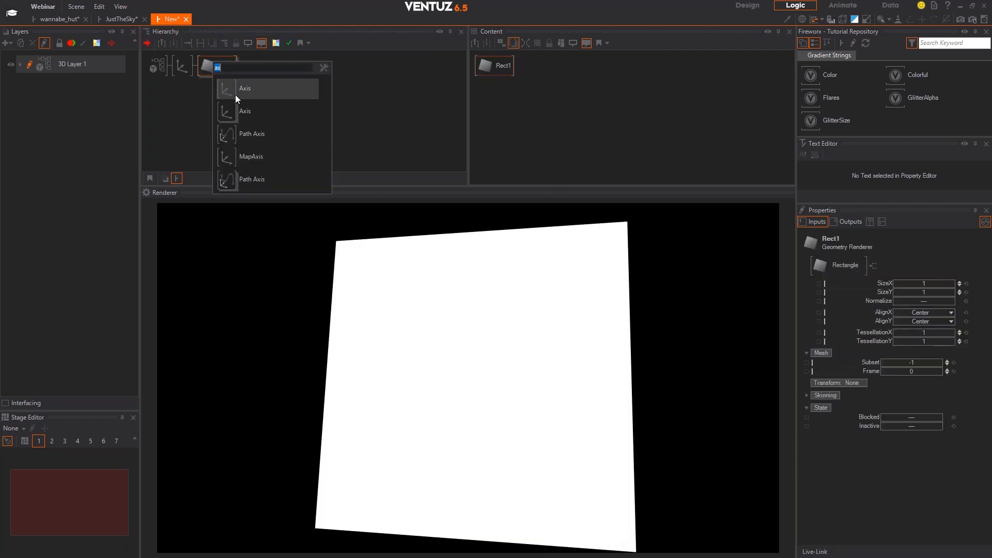
text(substa)
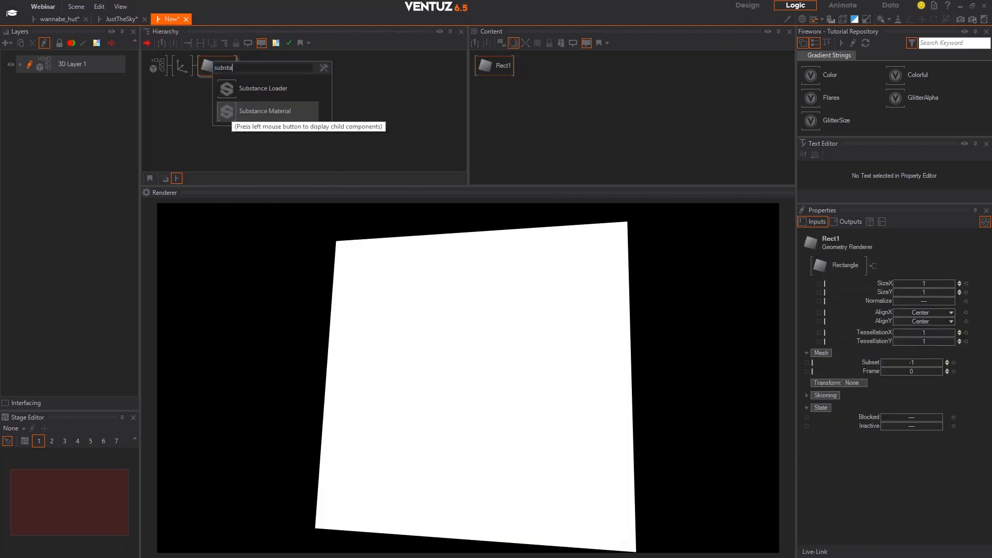
drag(202, 71, 205, 73)
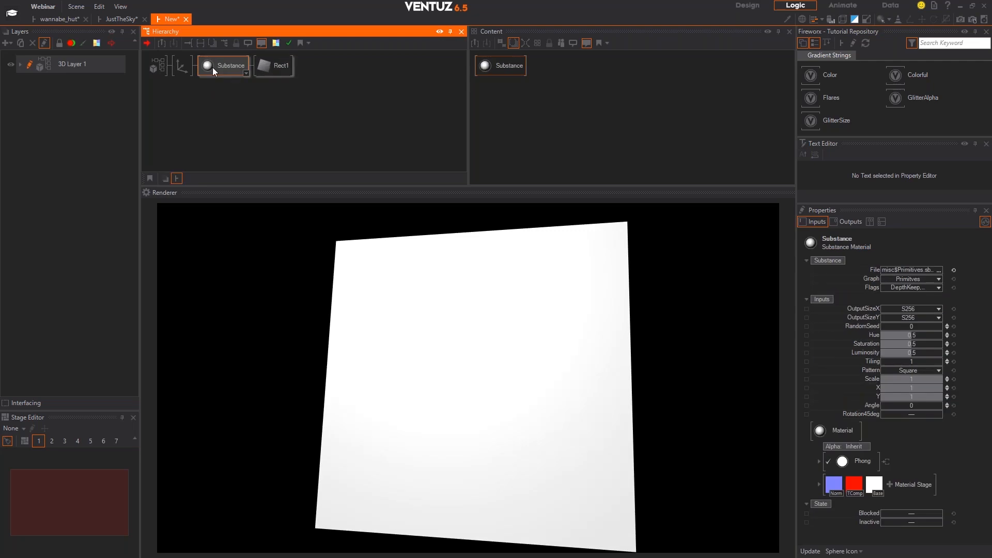
Load Tutorial_02_Wood_N_Rollingtiles.sbsar into the new Substance node and inspect its specular material stage
click(939, 268)
double_click(406, 209)
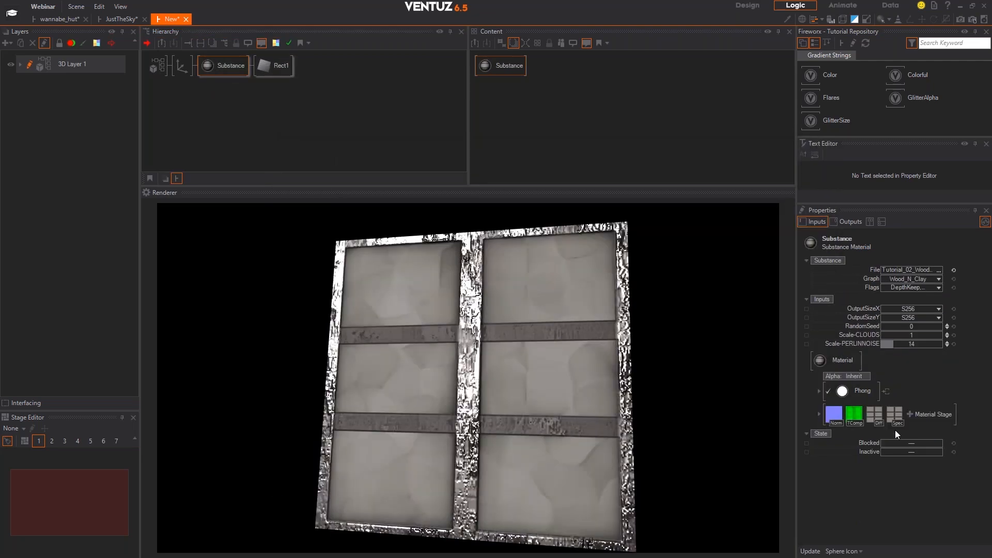
click(896, 422)
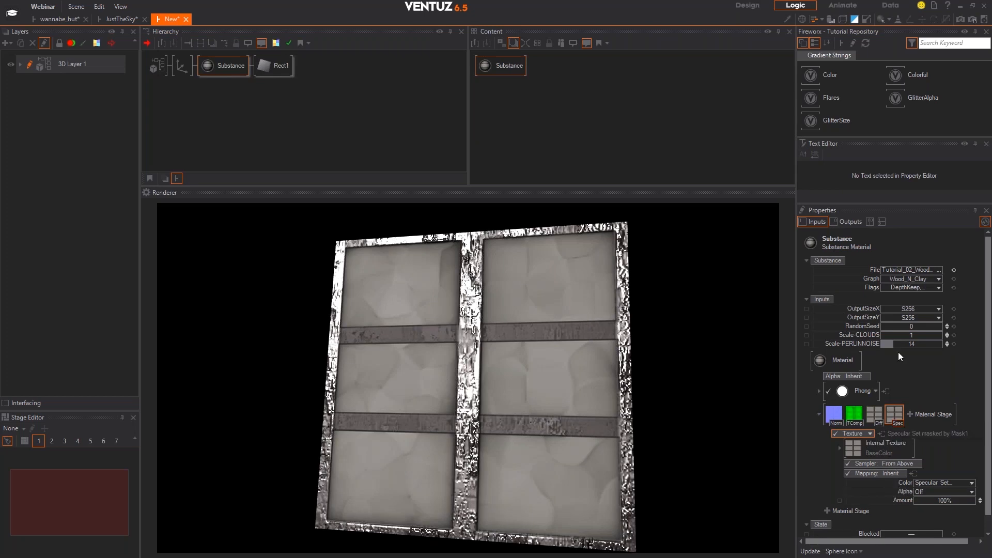
Browse the SBSAR folder for the Substance node's source file and select Tutorial_02_Wood_N_Rollingtiles.sbsar
click(937, 270)
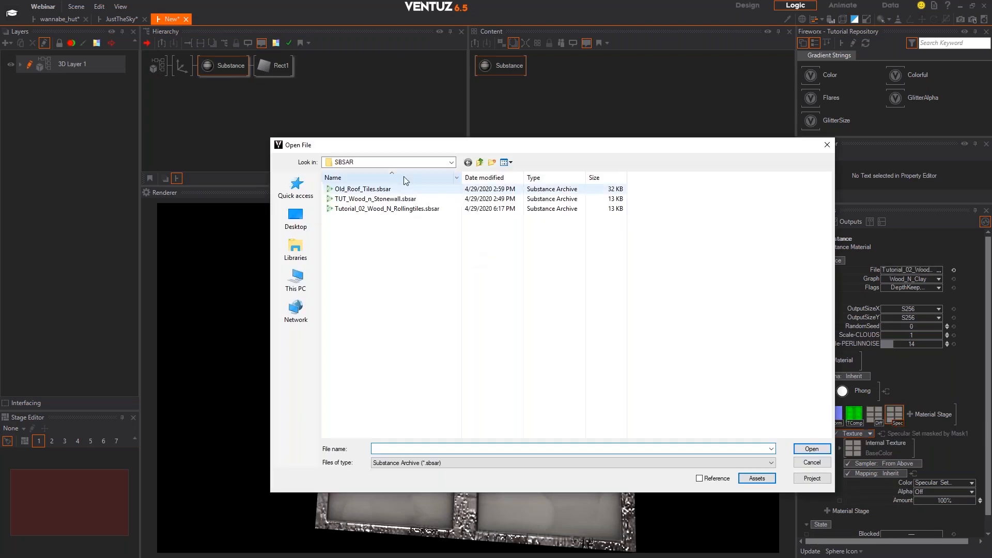
click(440, 163)
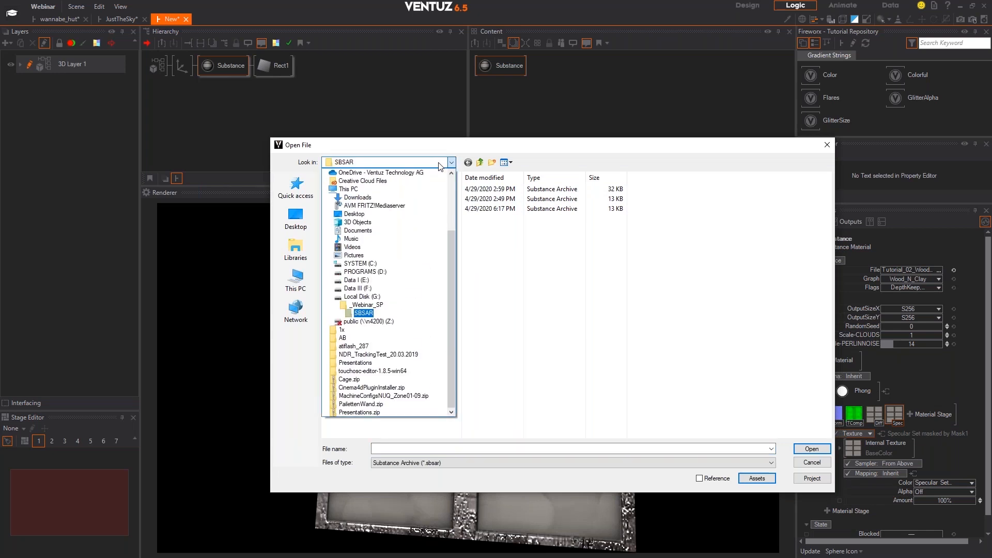
click(440, 164)
click(392, 208)
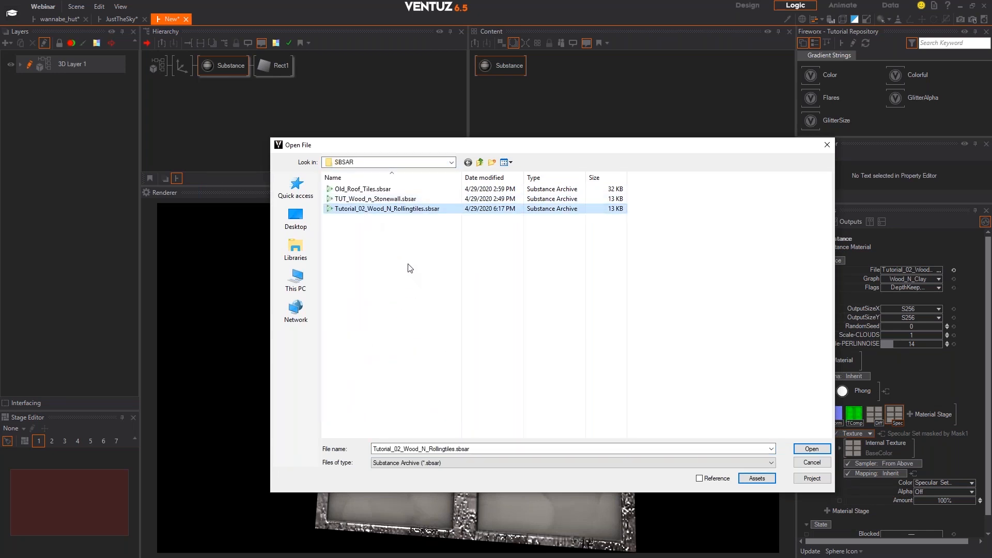
Switch to Substance Designer and publish the package under the new name Tutorial_03_Wood_N_Rollingtiles.sbsar in the SBSAR folder
key(alt+Tab)
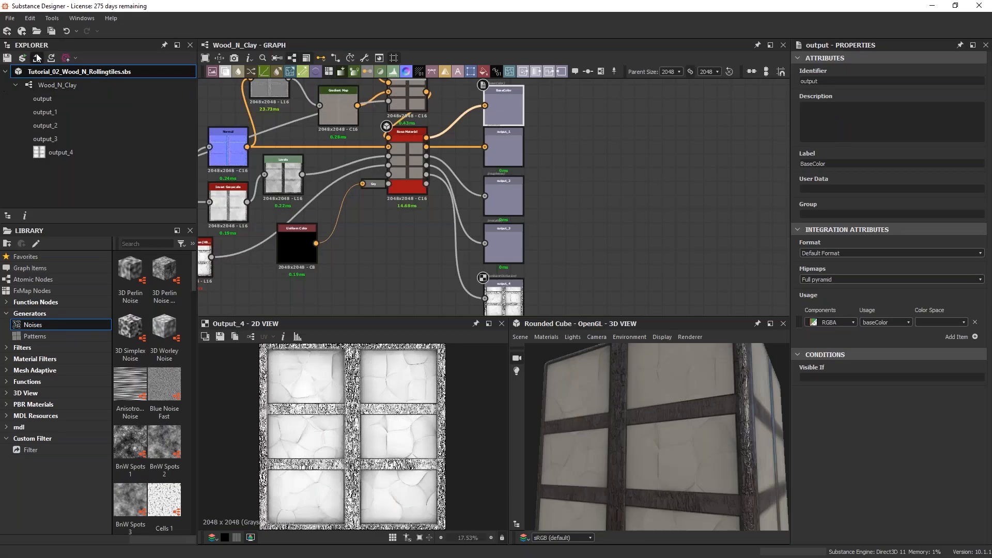
click(37, 56)
click(201, 107)
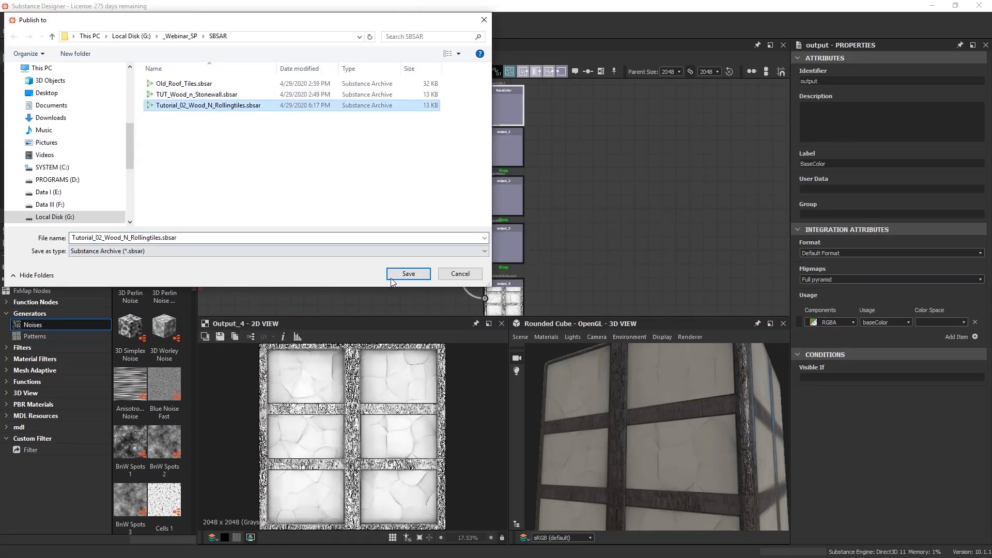
click(96, 238)
drag(99, 237, 102, 237)
text(3)
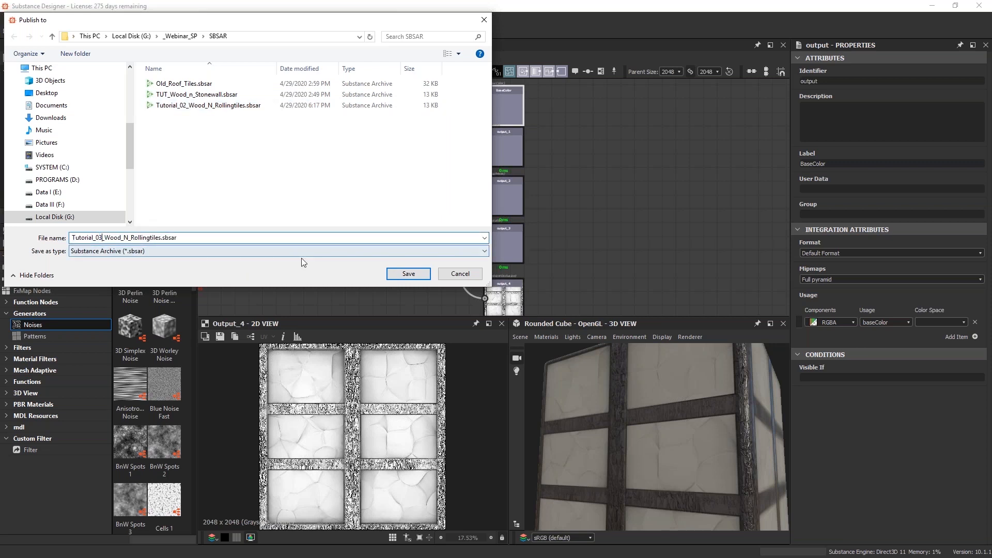
click(386, 273)
click(512, 333)
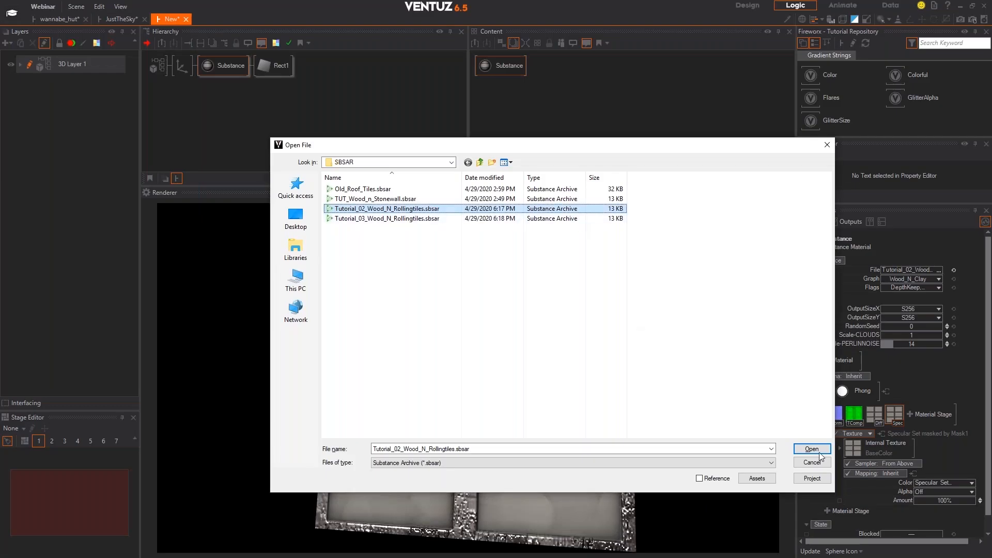
Switch to Ventuz, load Tutorial_03_Wood_N_Rollingtiles.sbsar into the Substance node and check its material stages
click(388, 218)
click(811, 449)
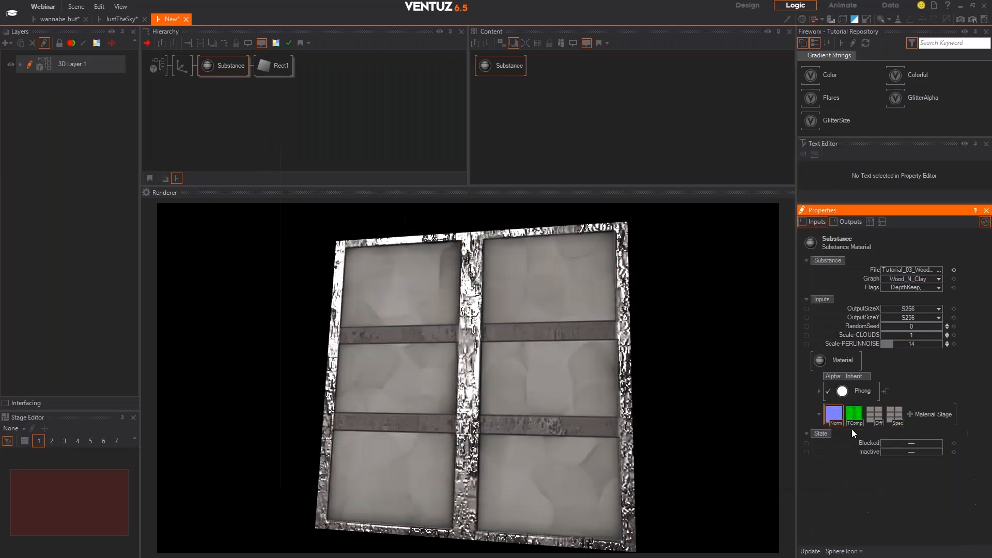
click(868, 416)
click(893, 418)
click(836, 418)
click(895, 415)
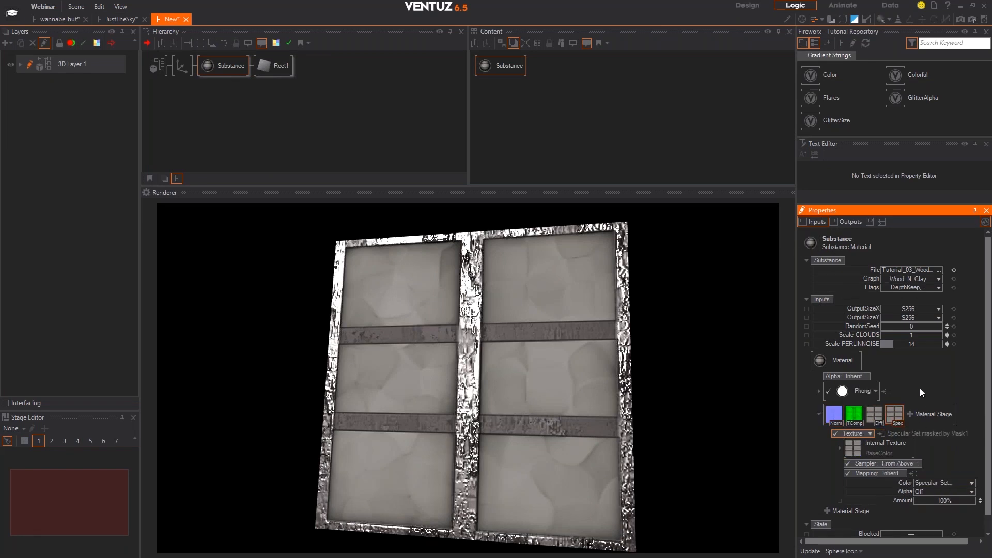
Switch to Substance Designer and examine output_4, its usage setting and its connection to the Base Material node
click(778, 381)
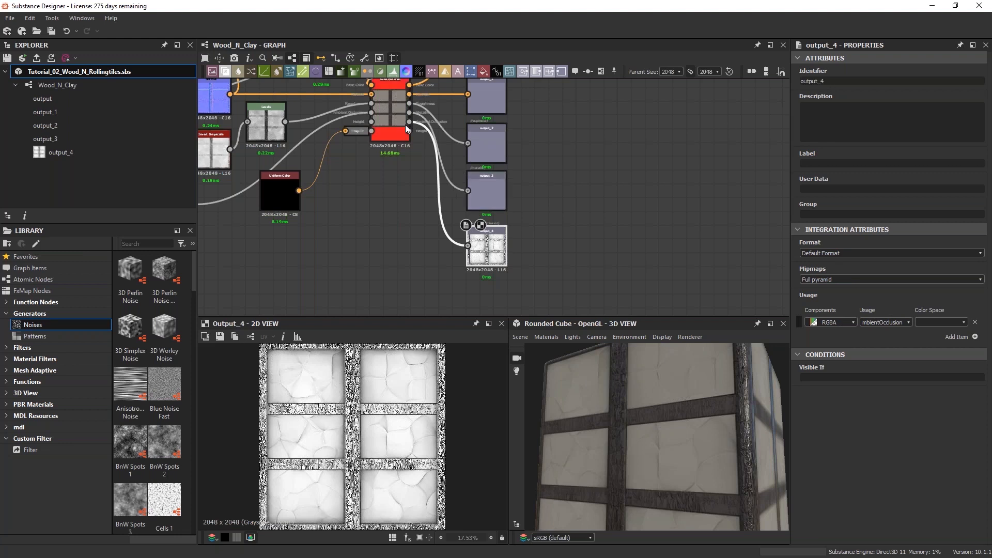
scroll(392, 129, up, 3)
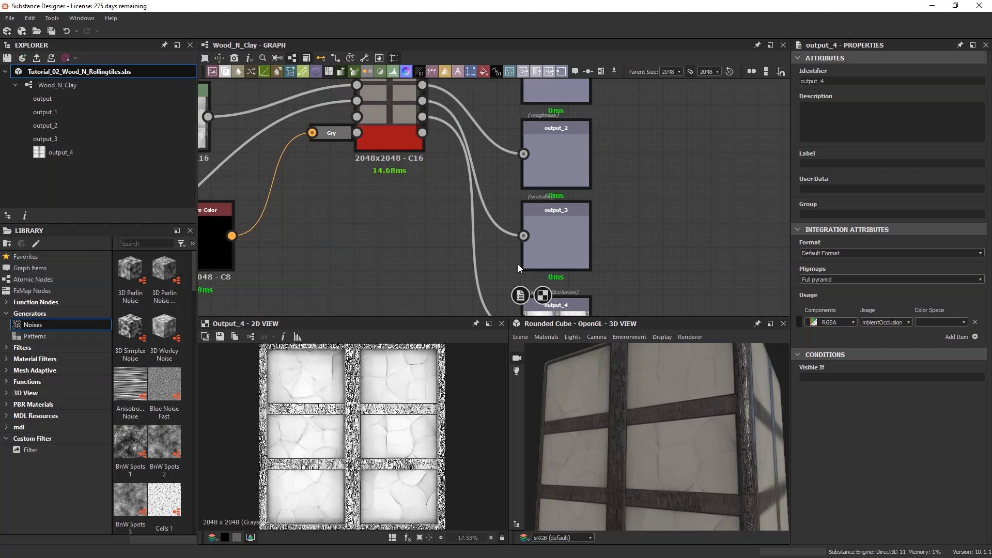
scroll(519, 269, down, 1)
middle_drag(559, 301, 541, 191)
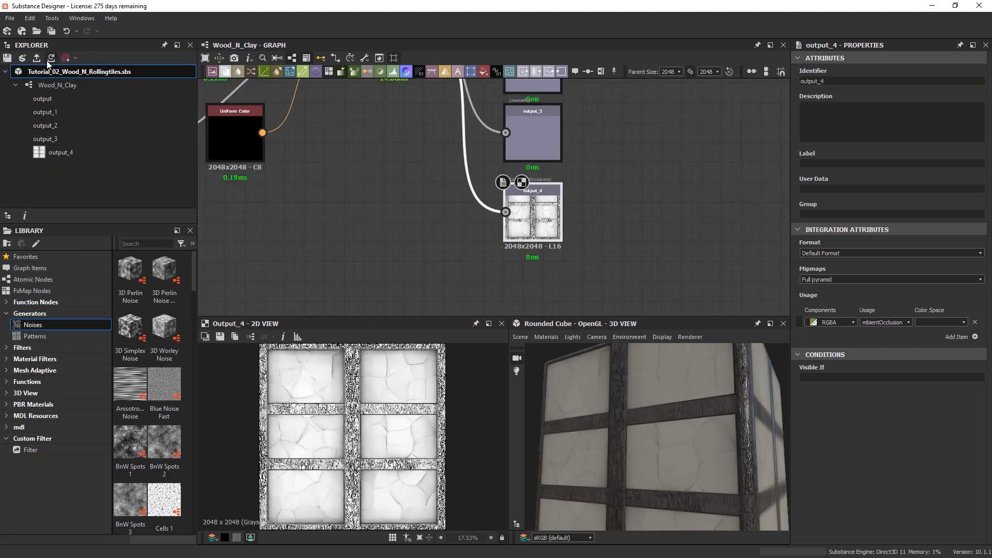
Switch to Ventuz, delete the Substance node together with Rect1, and add a new Substance Material node
key(alt+Tab)
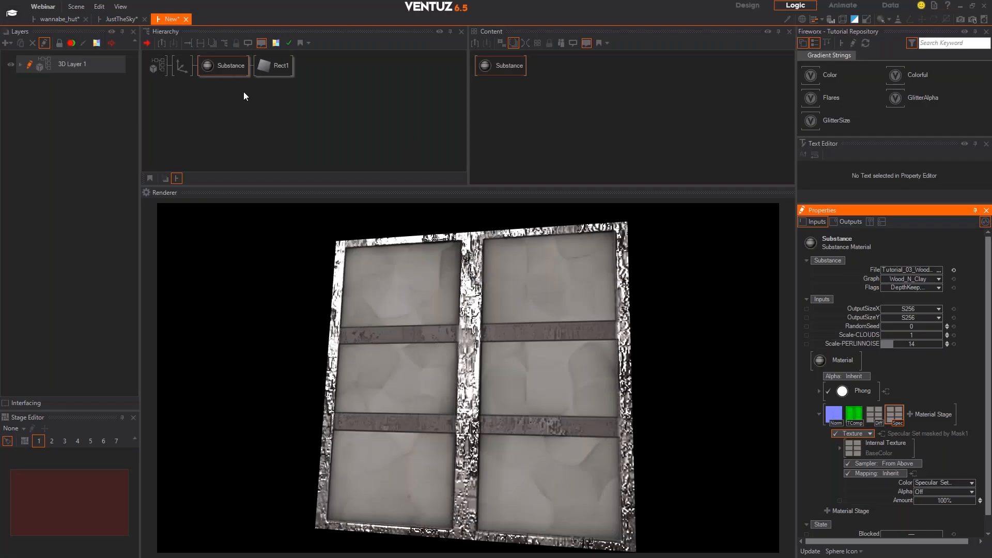
click(223, 70)
key(Delete)
double_click(231, 84)
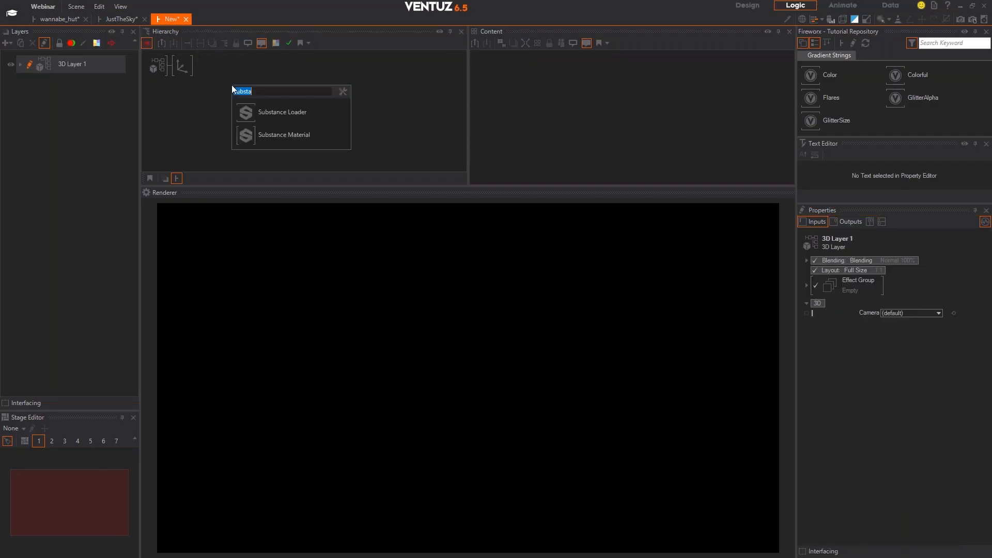
text(m)
key(BackSpace)
text(sub)
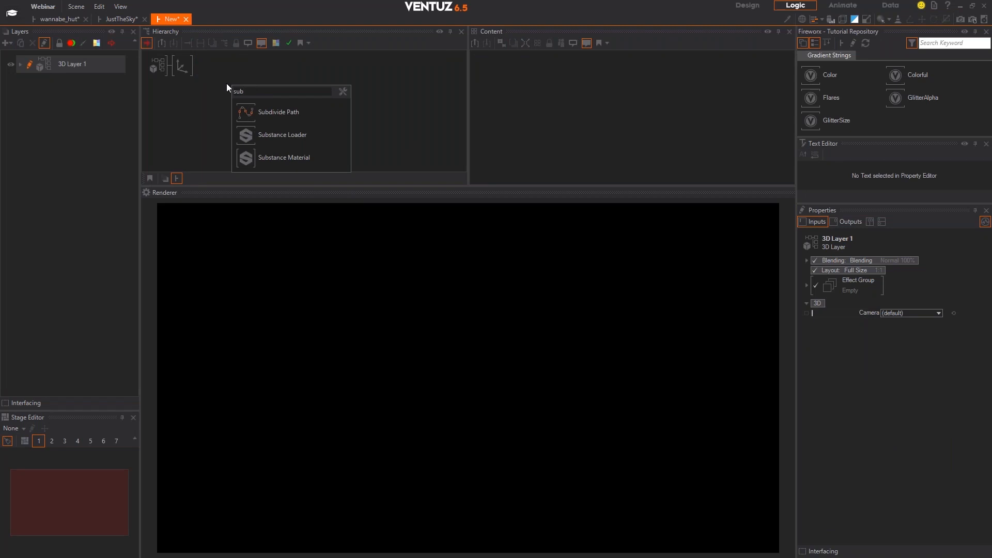
click(247, 155)
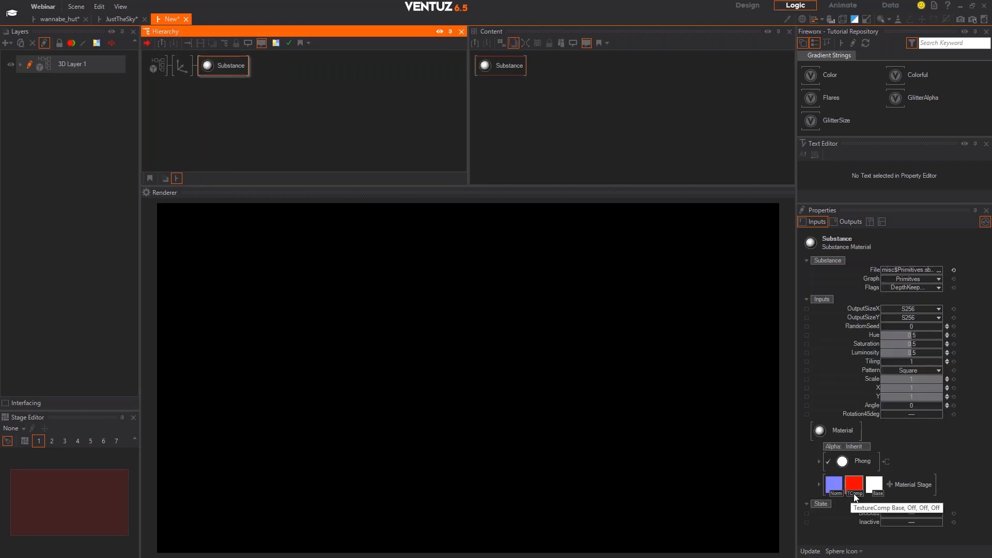
Load Tutorial_03_Wood_N_Rollingtiles.sbsar into the newly added Substance node and inspect its specular material stage
click(939, 270)
click(388, 219)
click(811, 449)
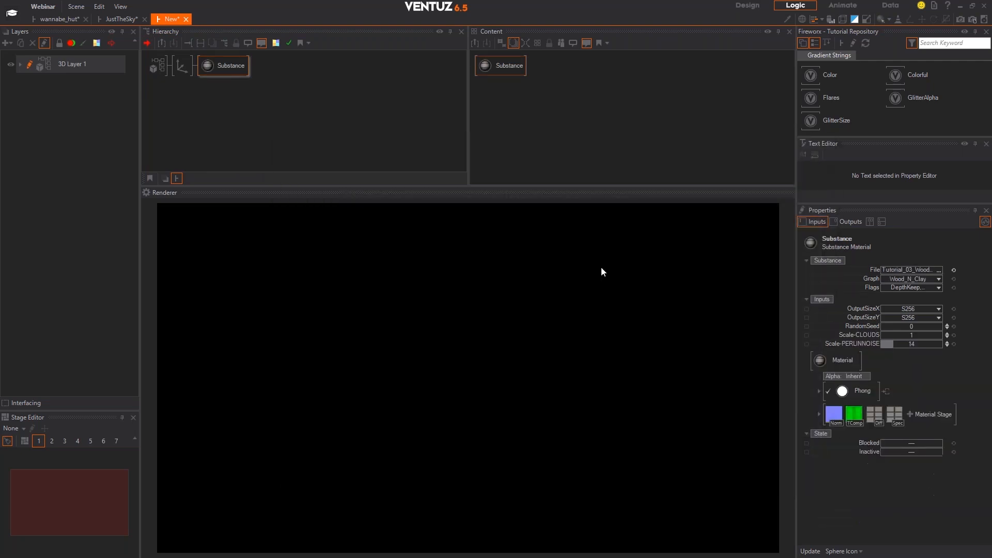
click(894, 417)
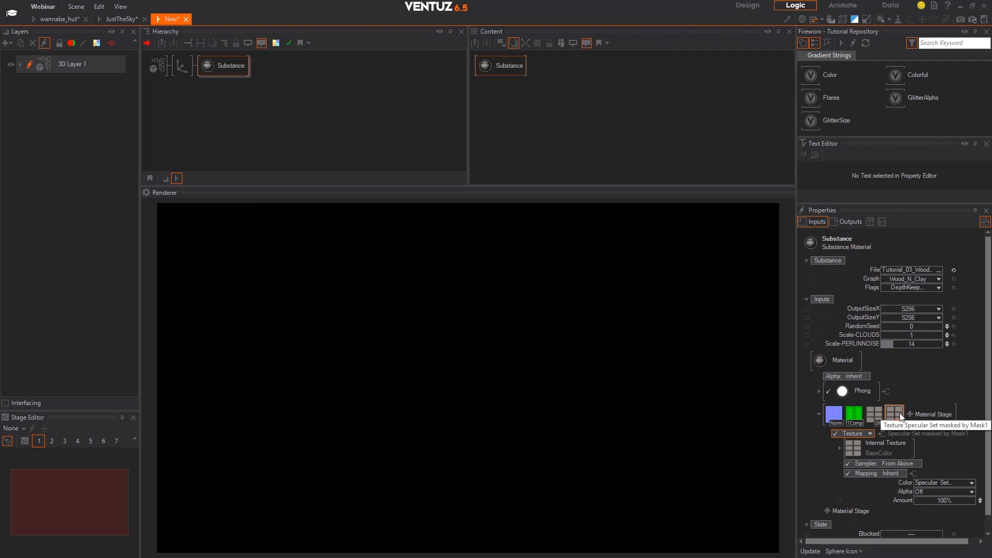
Open the JustTheSky scene and examine the displacement map stage of Box001's Substance node and the textured walls up close
click(63, 19)
click(118, 19)
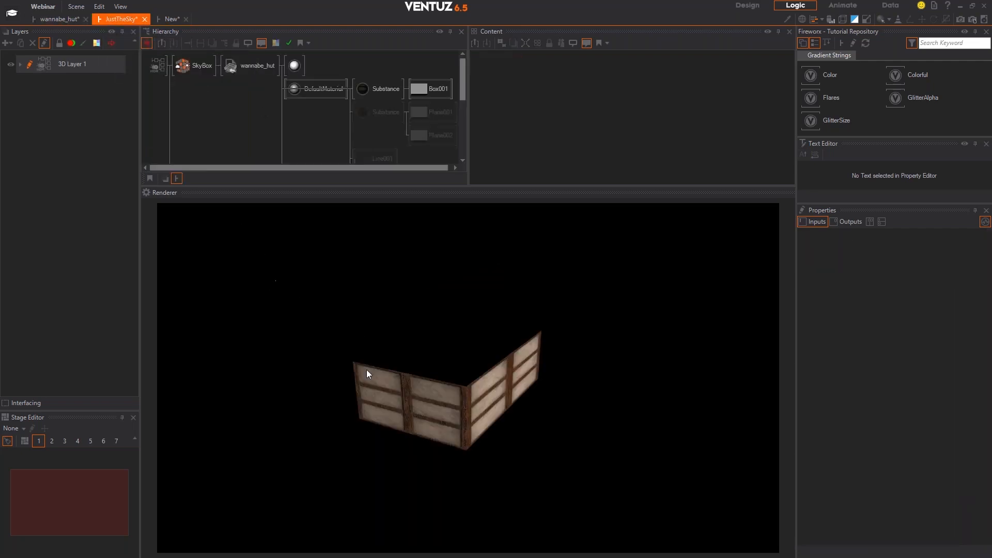
click(383, 89)
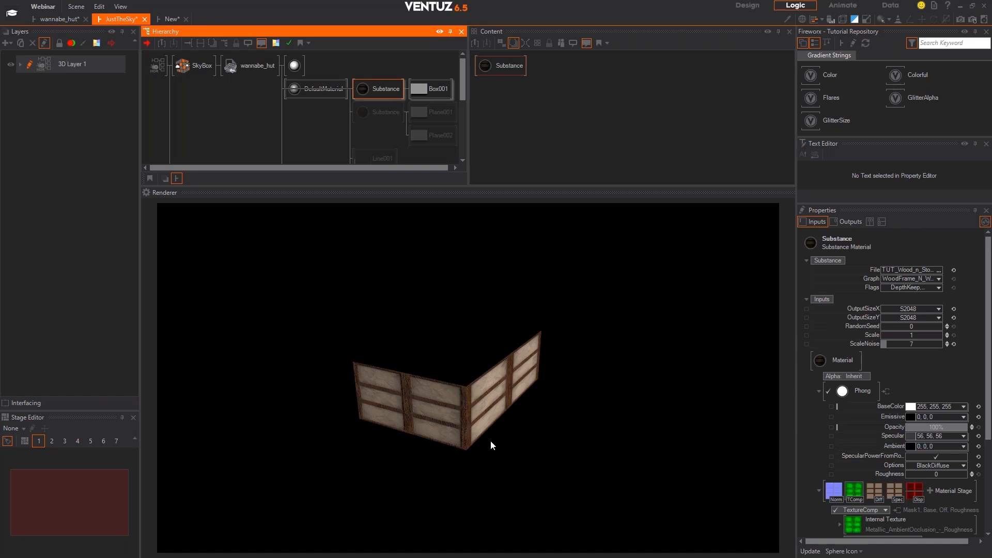
click(915, 491)
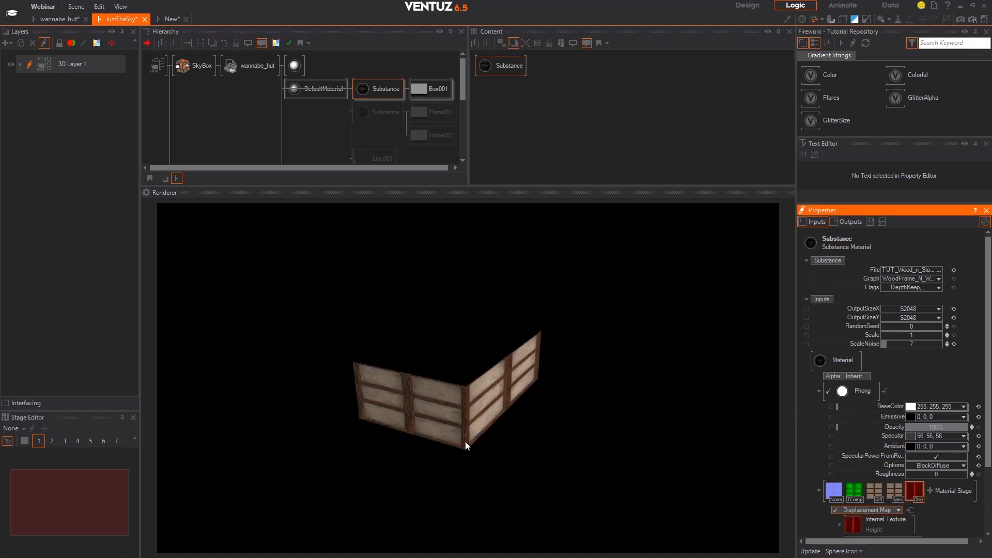
click(495, 411)
key(q)
scroll(495, 412, up, 4)
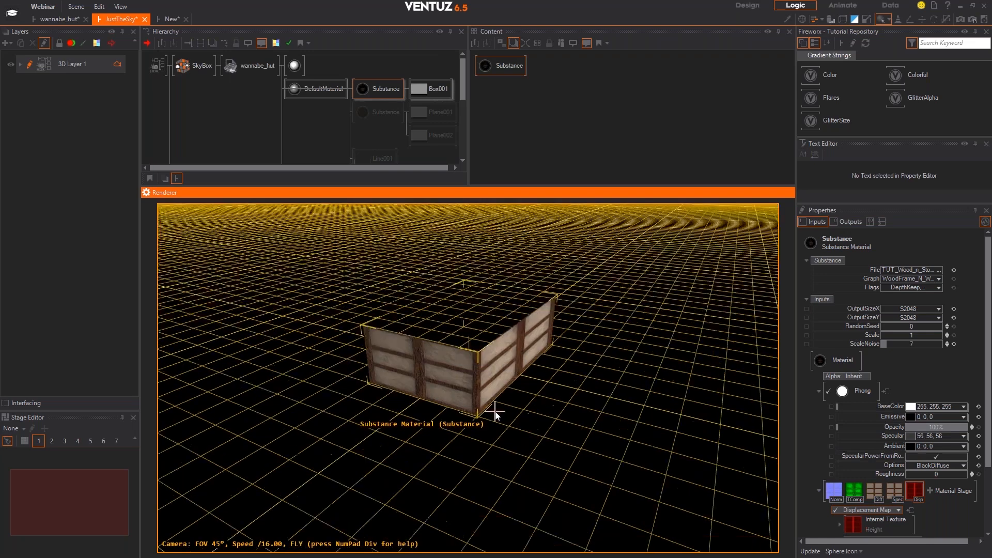
scroll(495, 412, up, 3)
middle_drag(495, 411, 495, 412)
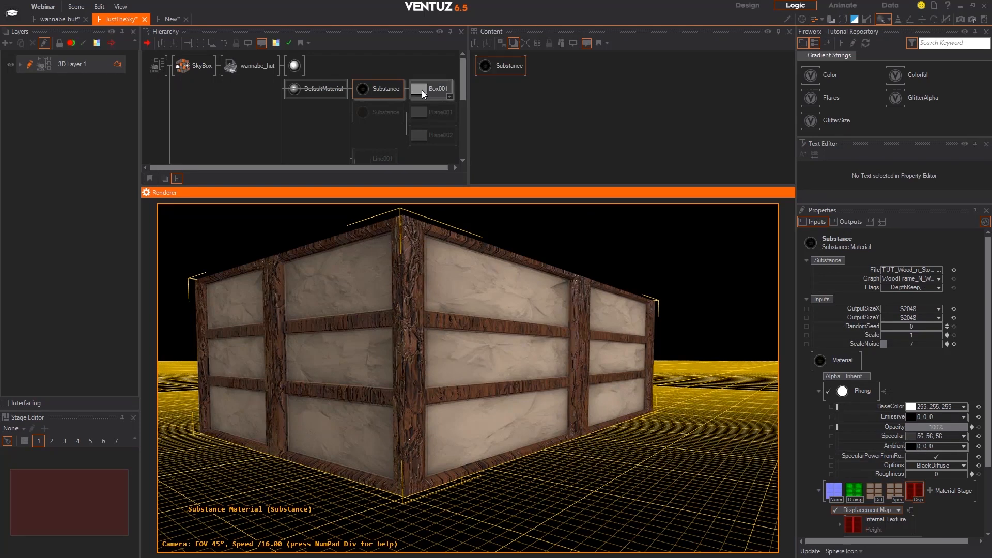
Open the interactive example scene for the Substance Material node from its built-in help
click(396, 83)
key(F1)
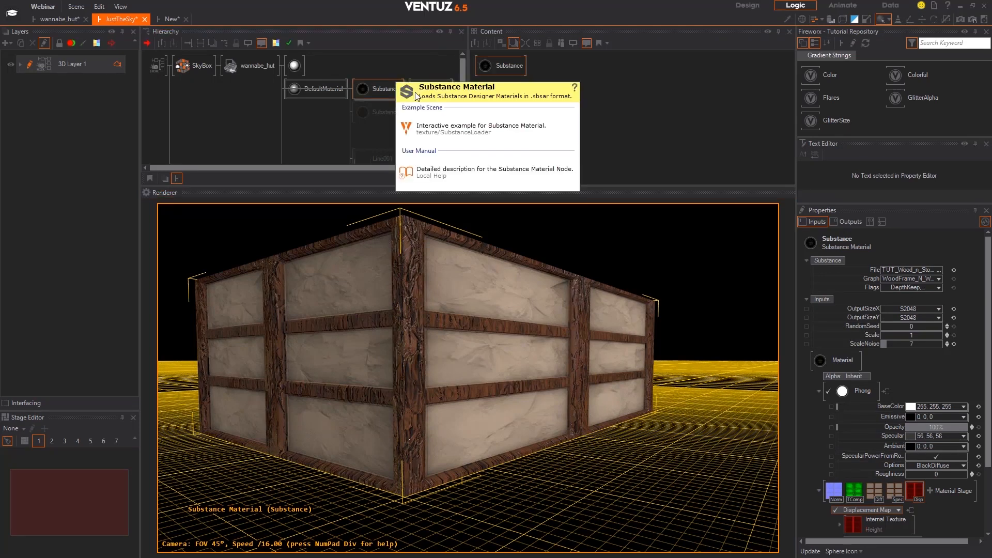
click(433, 129)
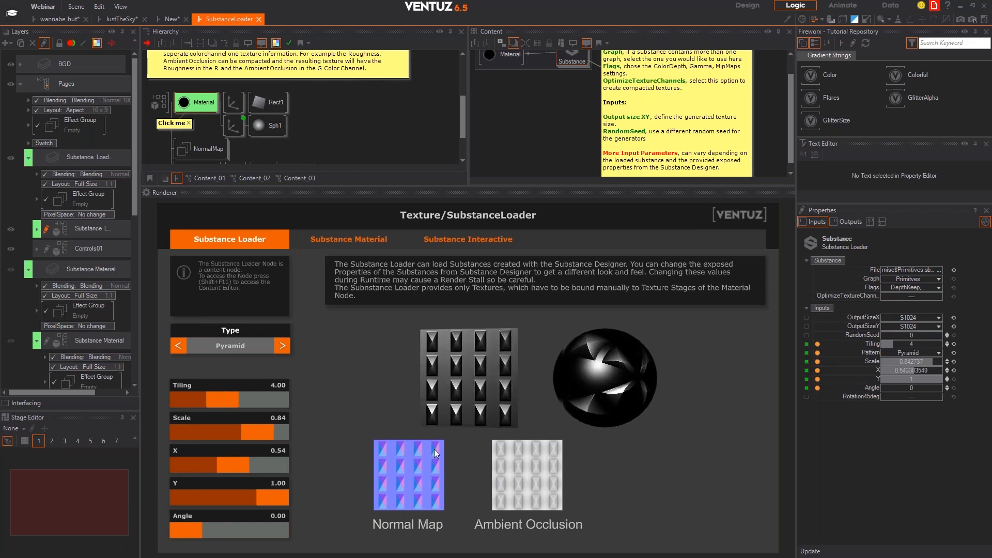
Adjust the Substance Loader example to Tiling 3, Scale about 0.87, X about 0.69, Y about 0.79 and Angle about 0.65
click(430, 473)
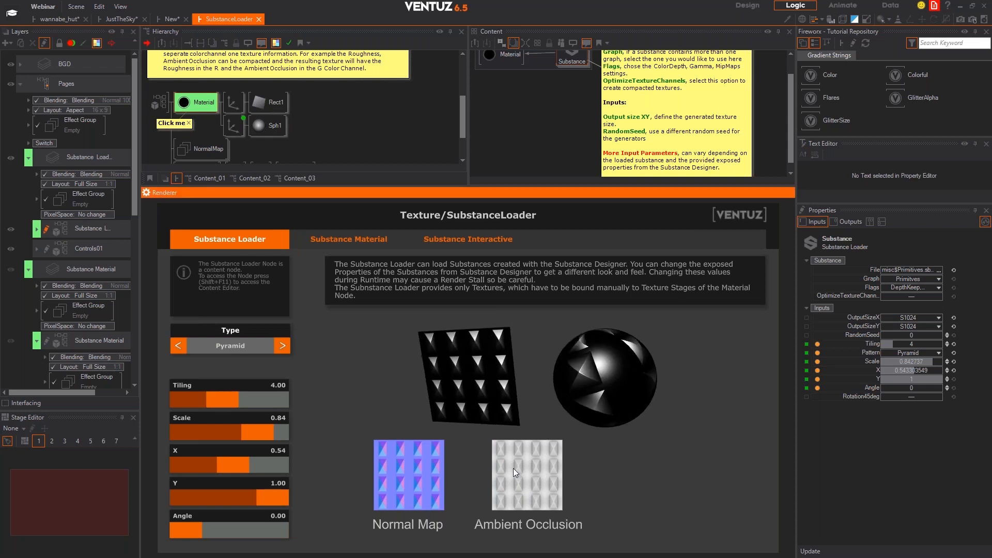
drag(246, 401, 199, 401)
mouse_move(251, 433)
mouse_down()
mouse_move(203, 439)
mouse_move(252, 439)
mouse_up()
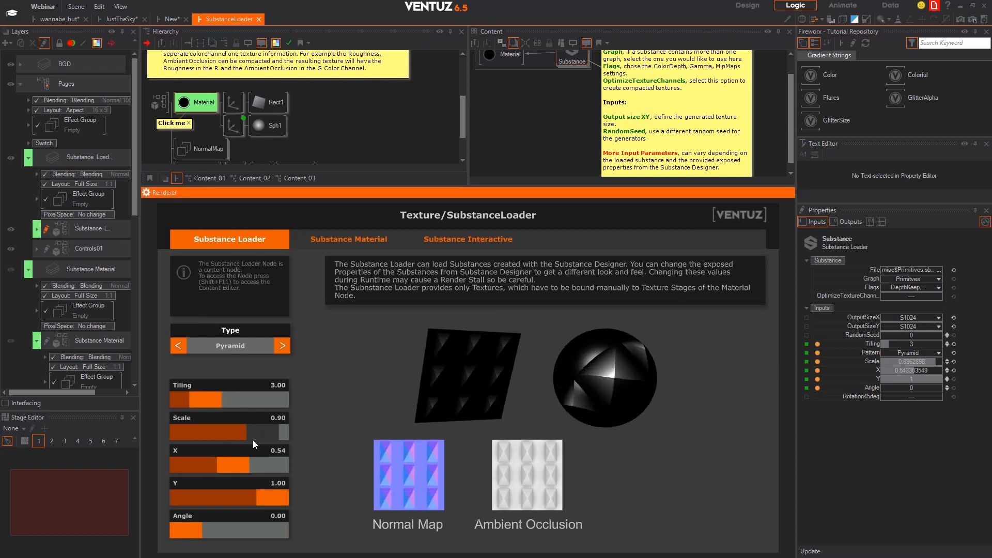
drag(210, 470, 247, 501)
drag(188, 532, 241, 531)
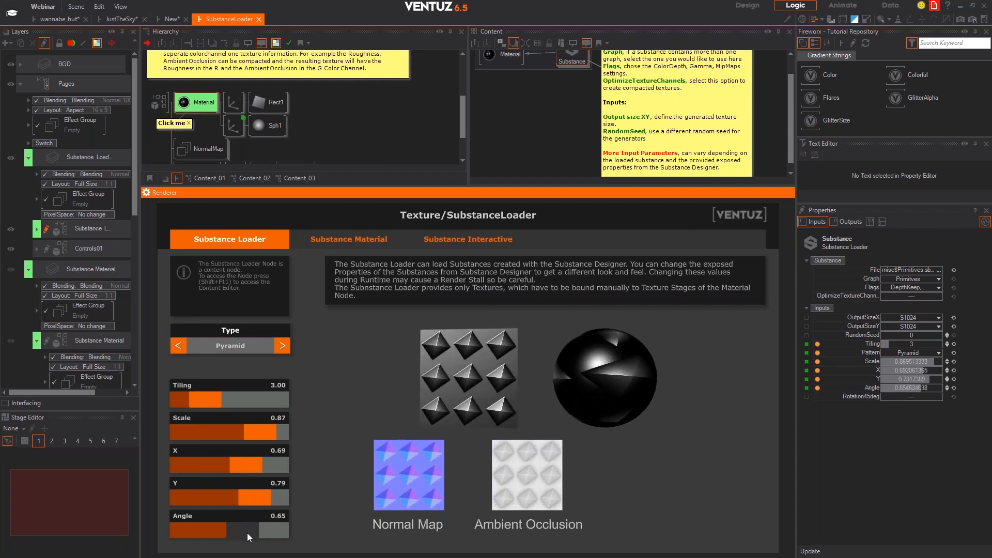
In the Substance Material example, set Level IN Low to about 0.60, Mid 0.23, High 0.85, and Level OUT High to about 0.70
click(329, 243)
drag(189, 370, 249, 439)
drag(265, 501, 238, 503)
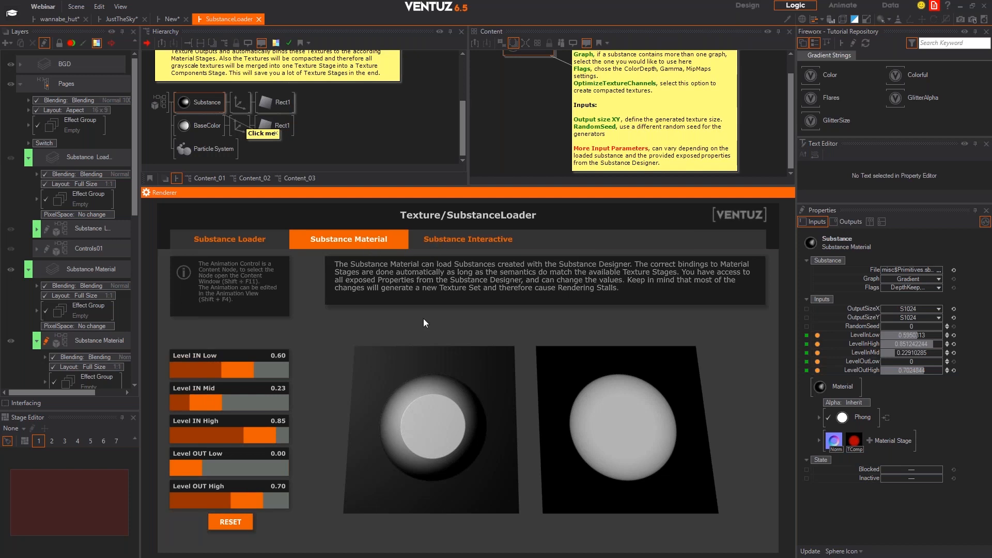
Open the Substance Interactive example and vary the tree's season between winter and summer, ending near winter
click(458, 242)
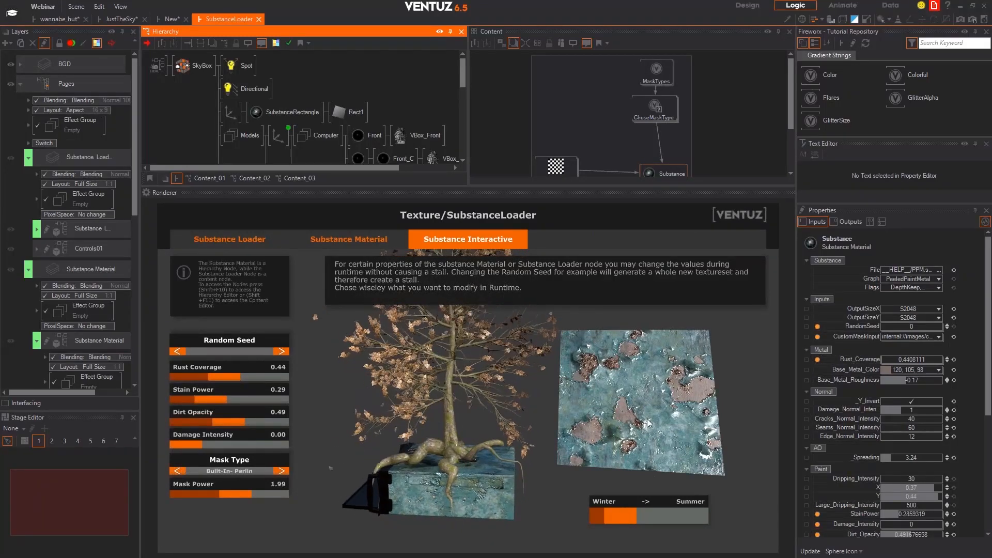
mouse_move(618, 512)
mouse_down()
mouse_move(605, 518)
mouse_move(696, 519)
mouse_move(590, 513)
mouse_move(689, 517)
mouse_move(656, 524)
mouse_move(653, 512)
mouse_move(608, 513)
mouse_up()
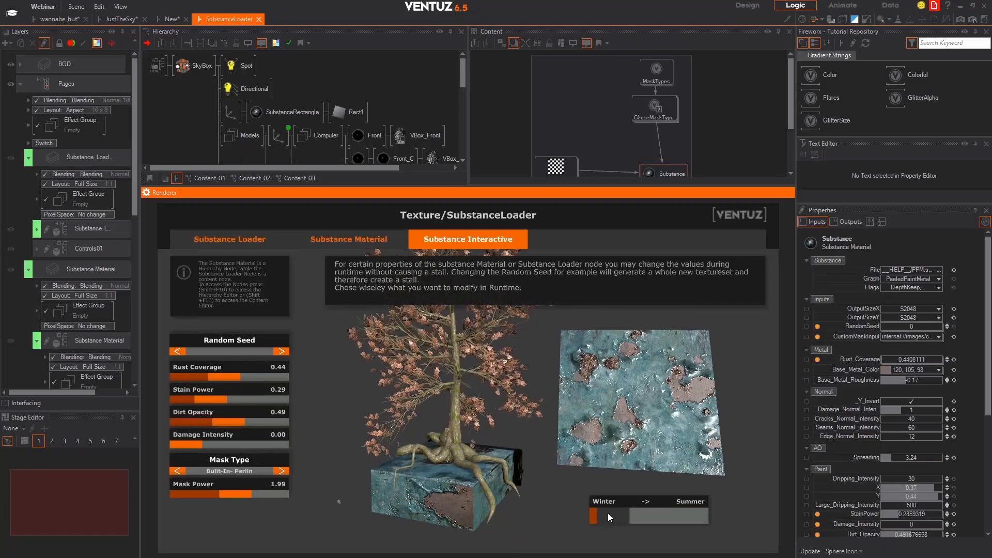
mouse_move(608, 513)
mouse_down()
mouse_move(678, 511)
mouse_move(595, 517)
mouse_up()
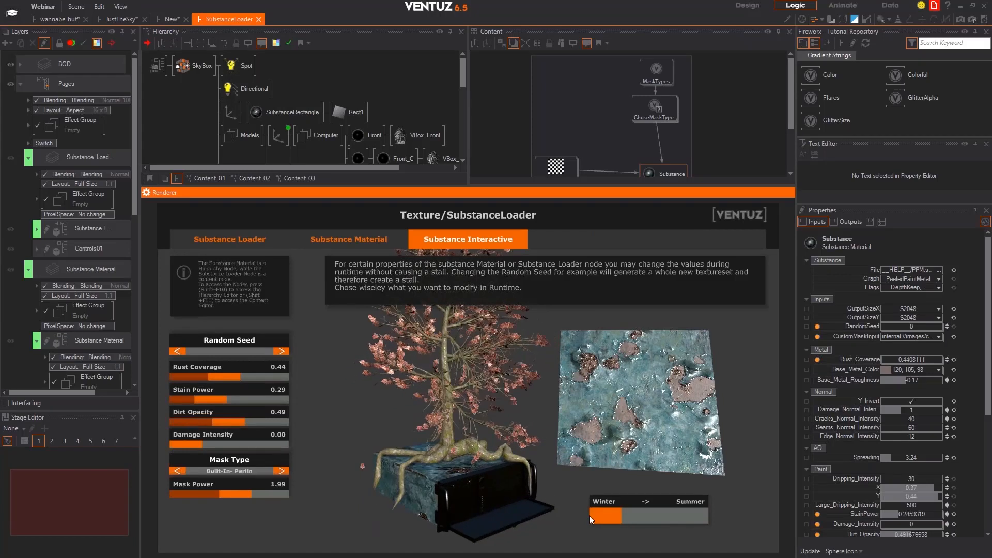
mouse_move(595, 511)
mouse_down()
mouse_move(691, 519)
mouse_move(591, 518)
mouse_up()
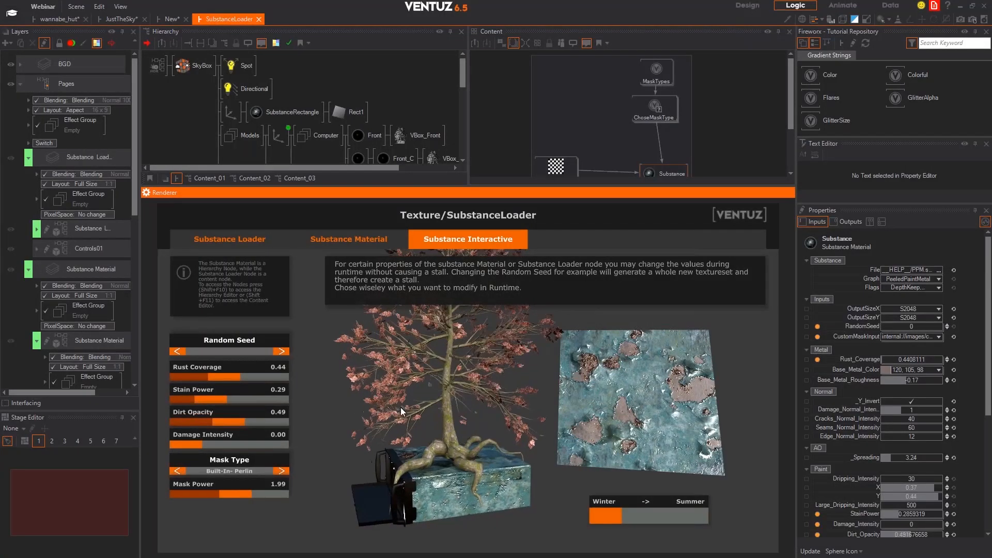
drag(603, 519, 676, 517)
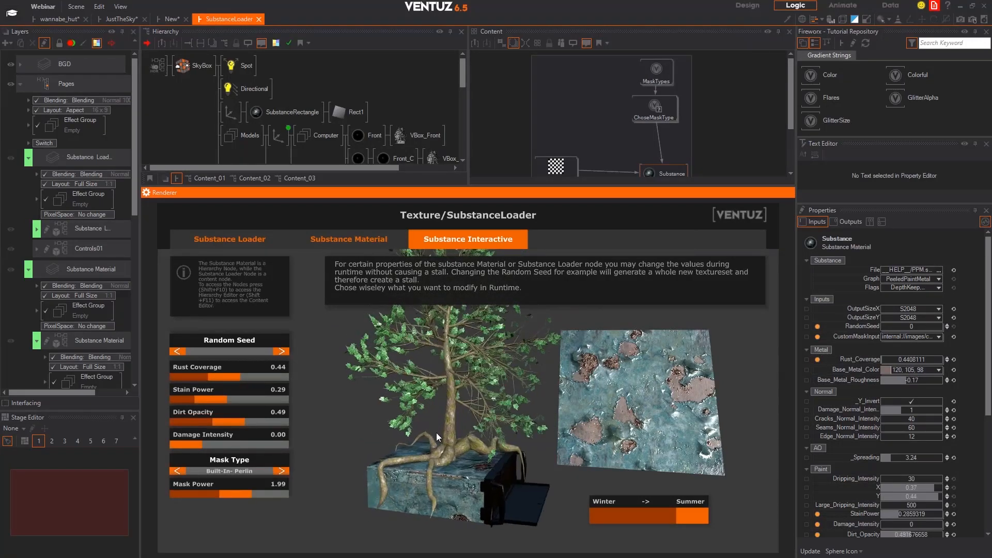
drag(652, 514, 618, 515)
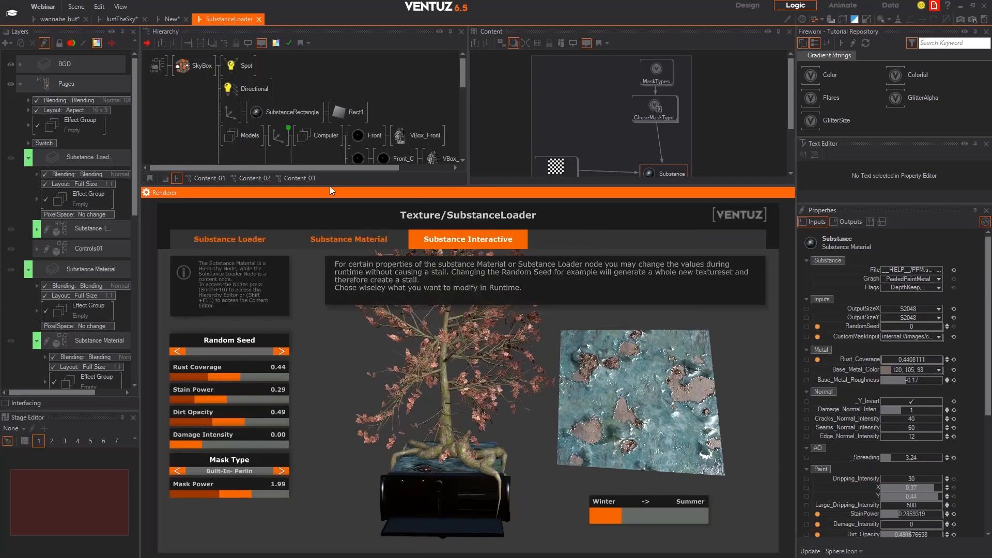
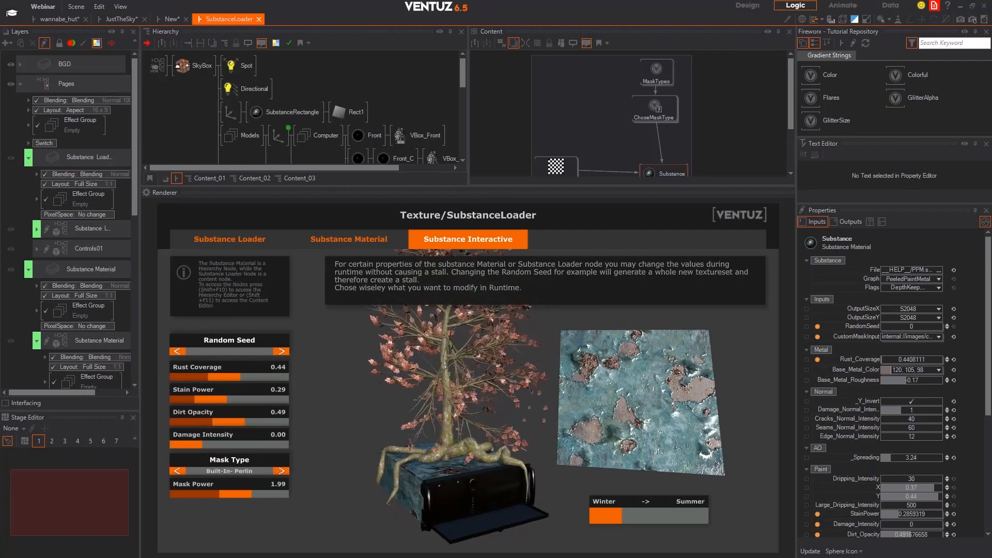
Bring the Substance Painter window into view, maximize it, and switch to 3ds Max
drag(991, 116, 500, 98)
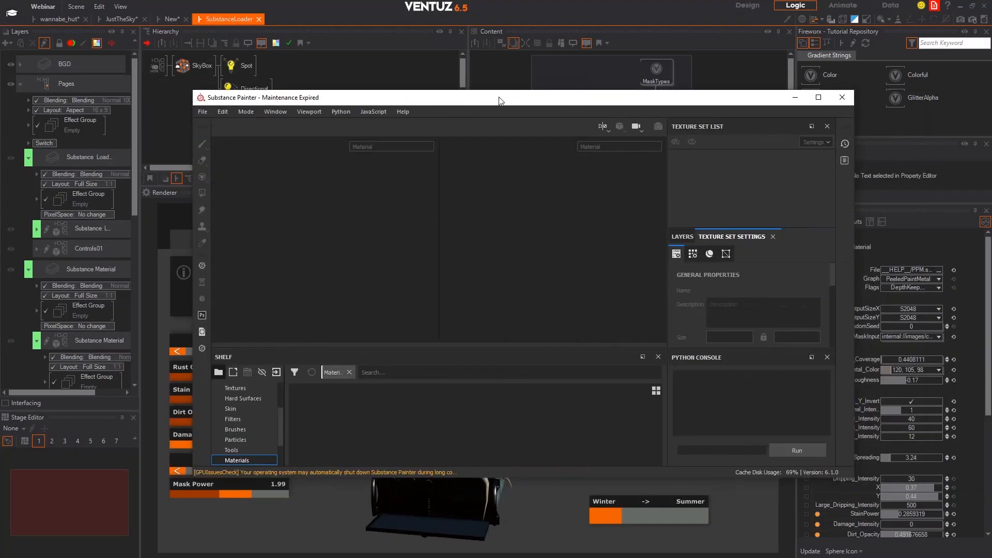
double_click(503, 97)
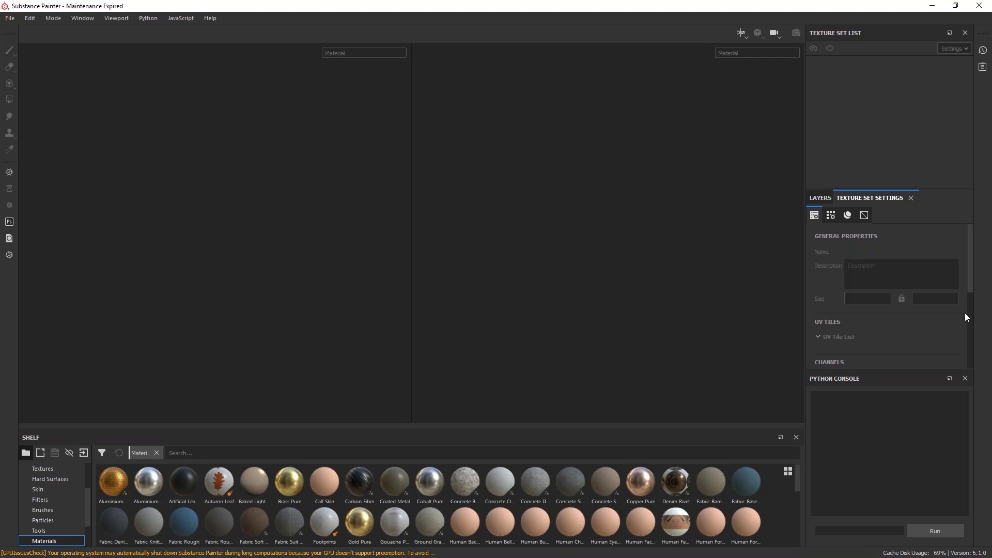
key(alt+Tab)
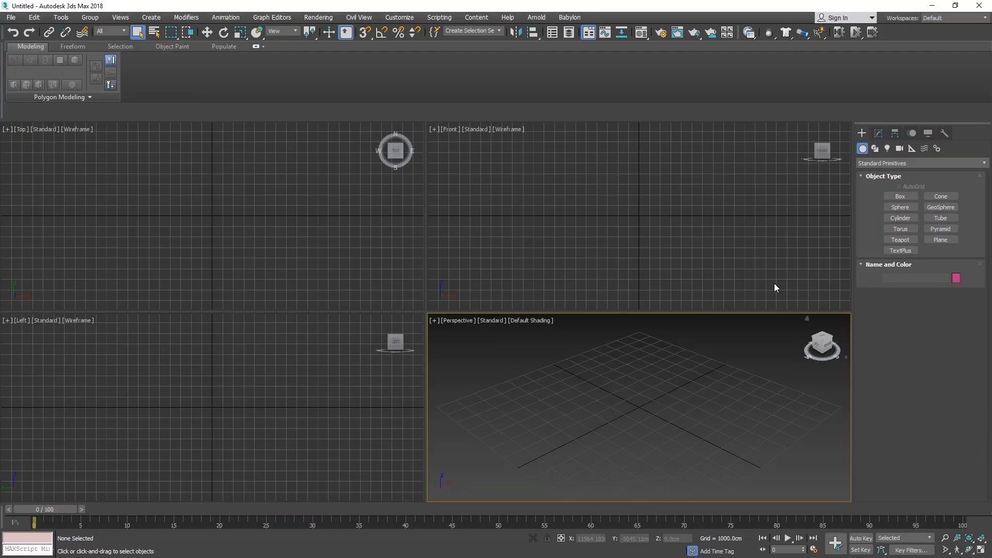
click(893, 198)
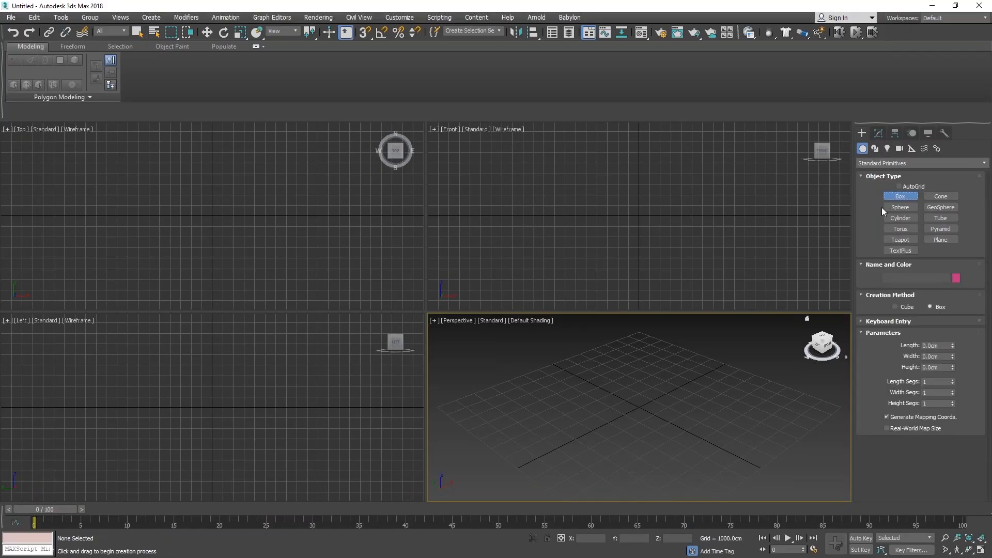
click(885, 163)
click(881, 176)
click(877, 148)
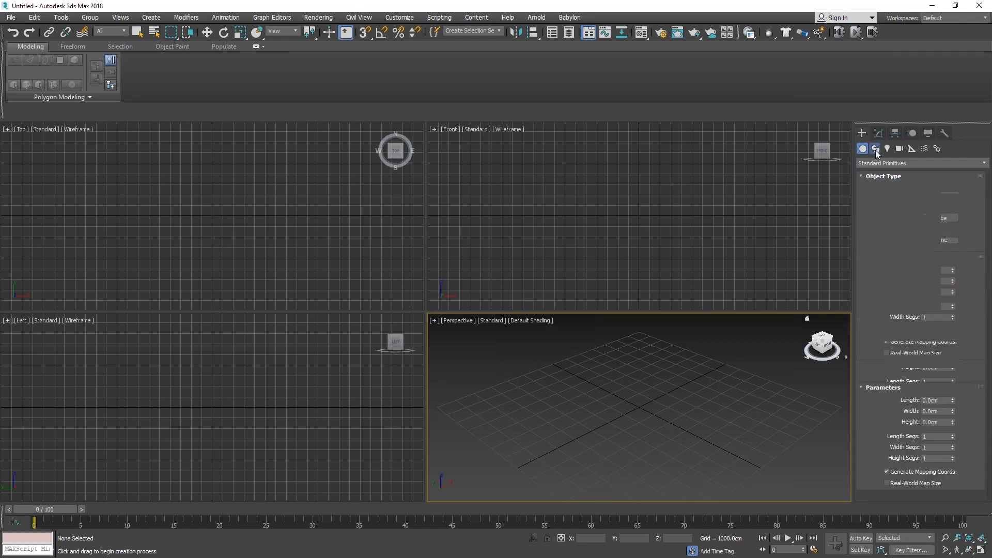
Choose the ChamferBox extended primitive and turn on grid snapping for drawing it
click(885, 163)
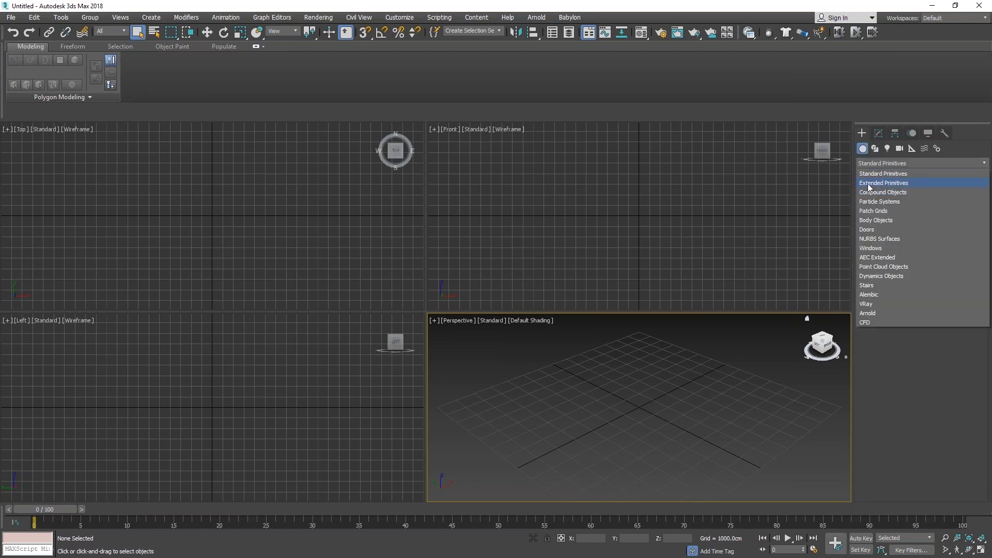
click(868, 184)
click(900, 207)
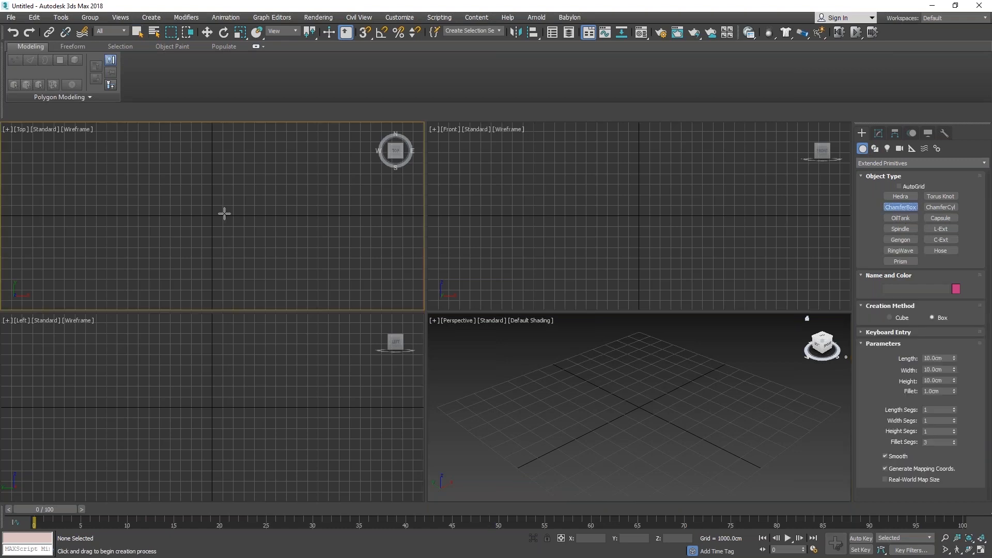
key(s)
drag(212, 215, 244, 238)
drag(279, 268, 284, 289)
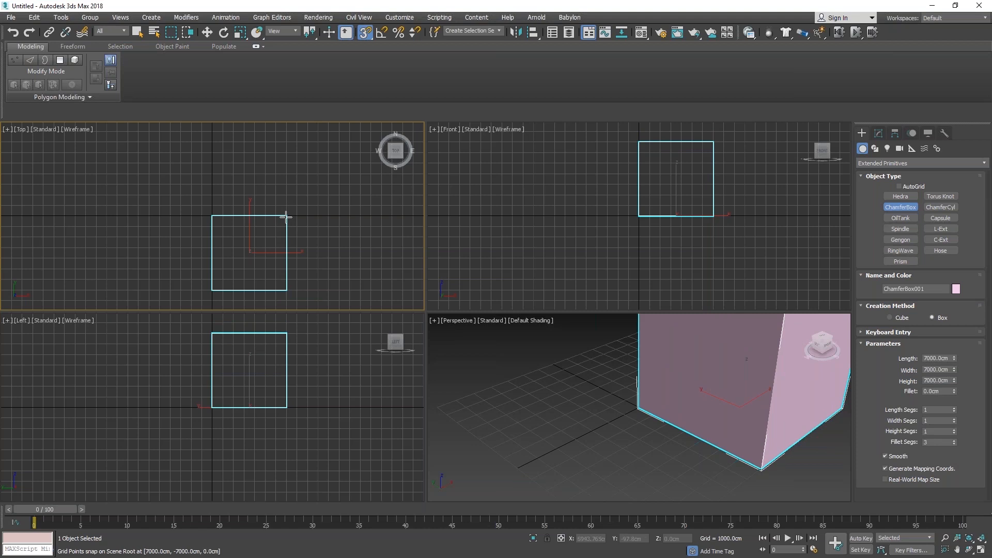
right_click(310, 212)
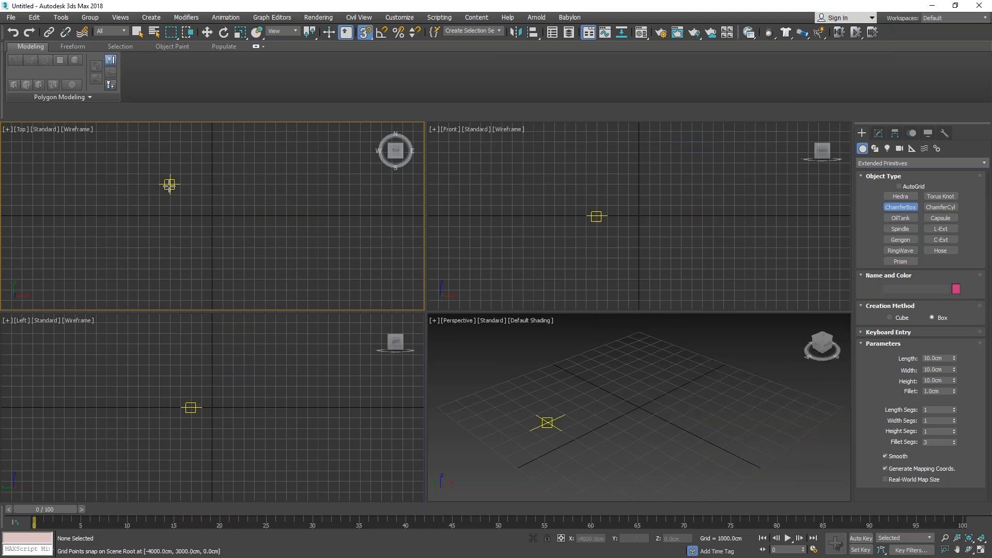
Draw a chamfer box 8000 cm in length, width and height around the origin, starting in the Top view
drag(169, 175, 255, 259)
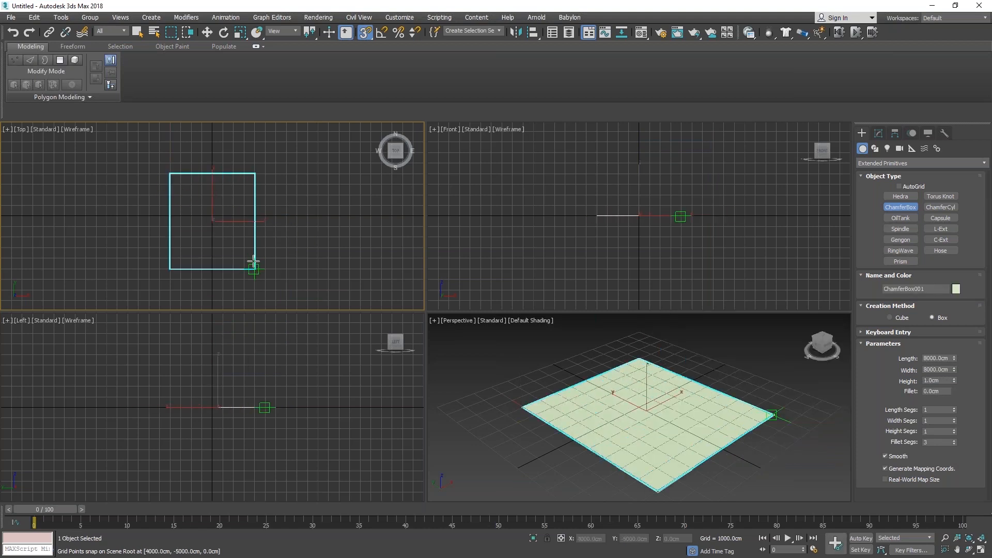
mouse_move(602, 362)
middle_down()
mouse_move(584, 401)
mouse_move(618, 407)
mouse_move(616, 352)
middle_up()
scroll(588, 395, down, 2)
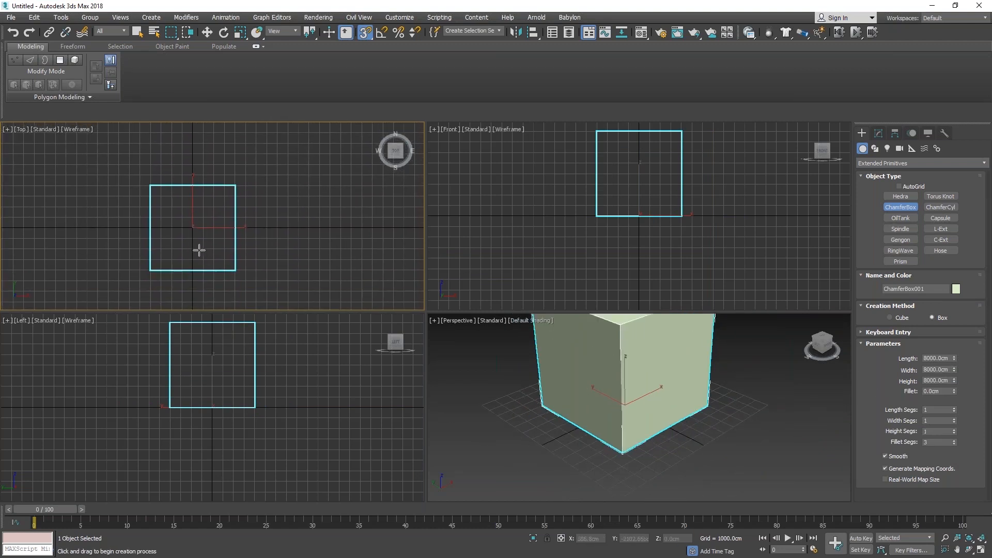
Round the chamfer box's edges with a fillet of about 650.93 cm
click(881, 134)
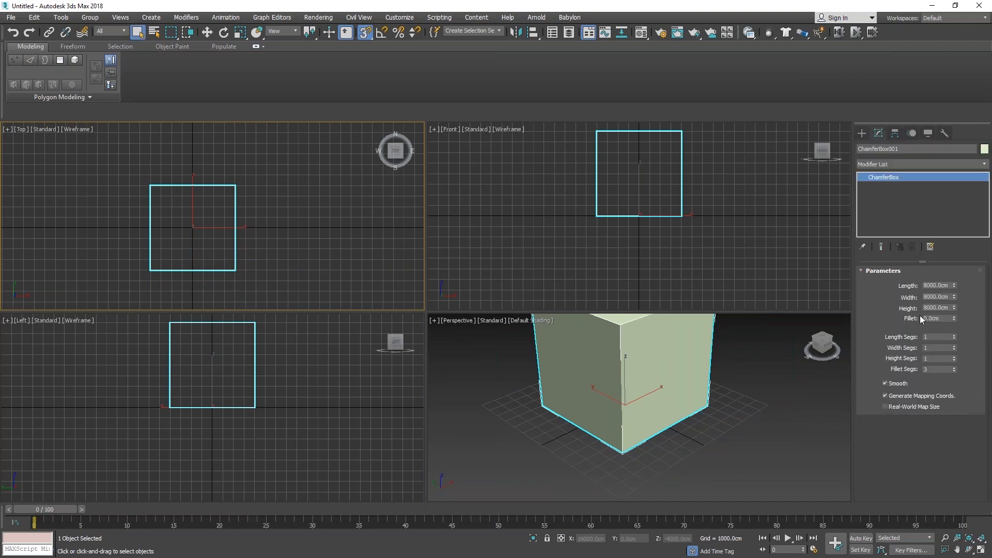
drag(955, 321, 932, 227)
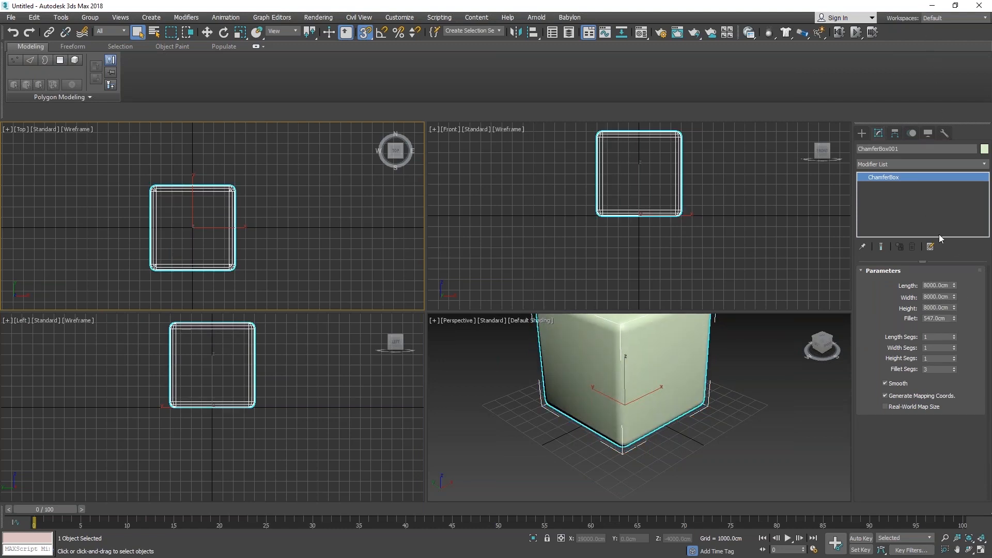
drag(954, 318, 954, 279)
middle_drag(647, 352, 636, 409)
Export the chamfer box as an Autodesk FBX file into the Models folder, naming the new file
click(11, 17)
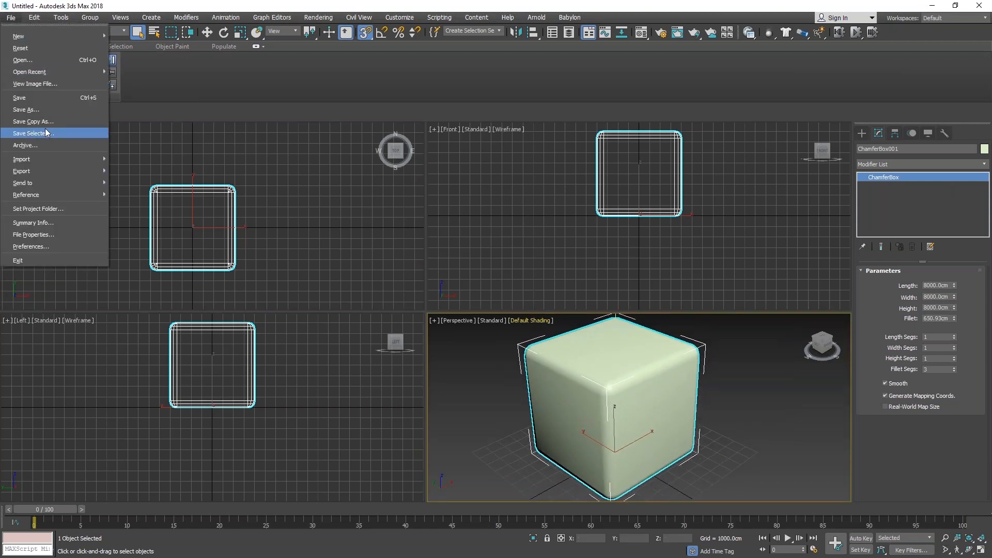
mouse_move(41, 173)
click(118, 178)
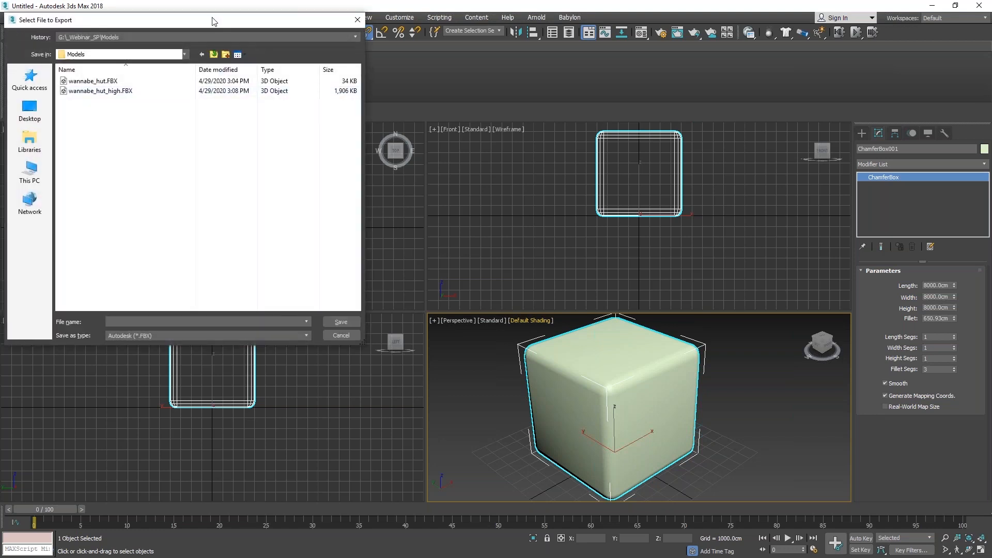
drag(213, 19, 336, 44)
click(484, 44)
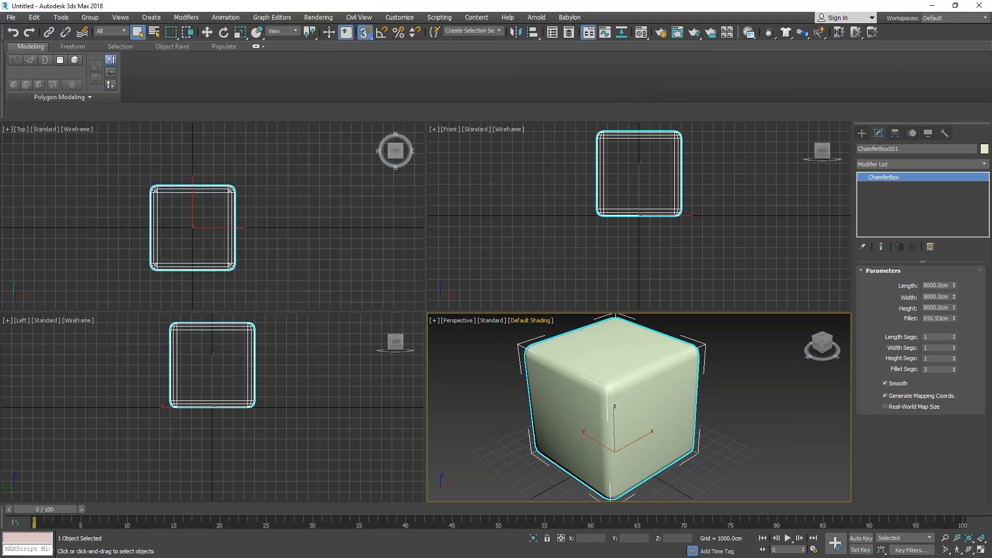
drag(991, 98, 523, 95)
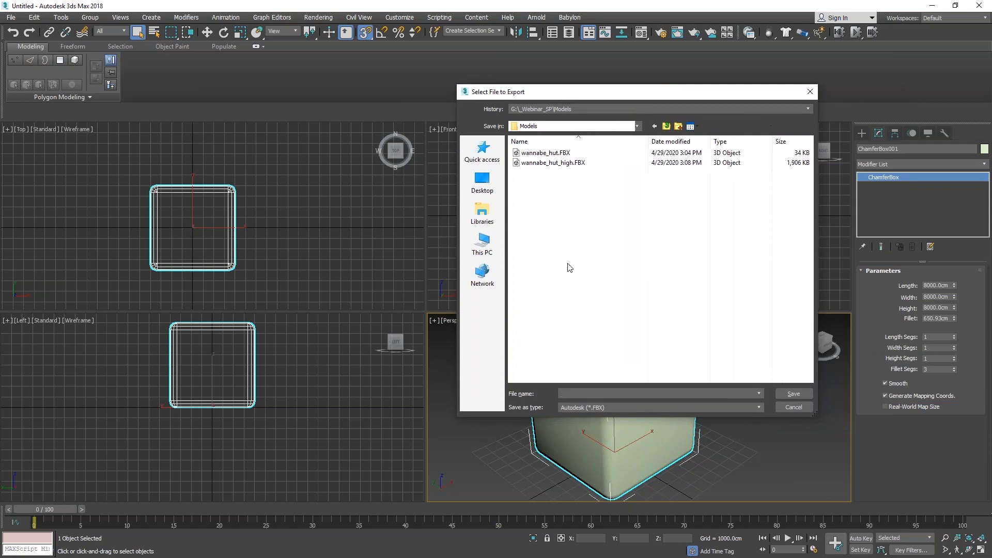
click(569, 393)
key(Return)
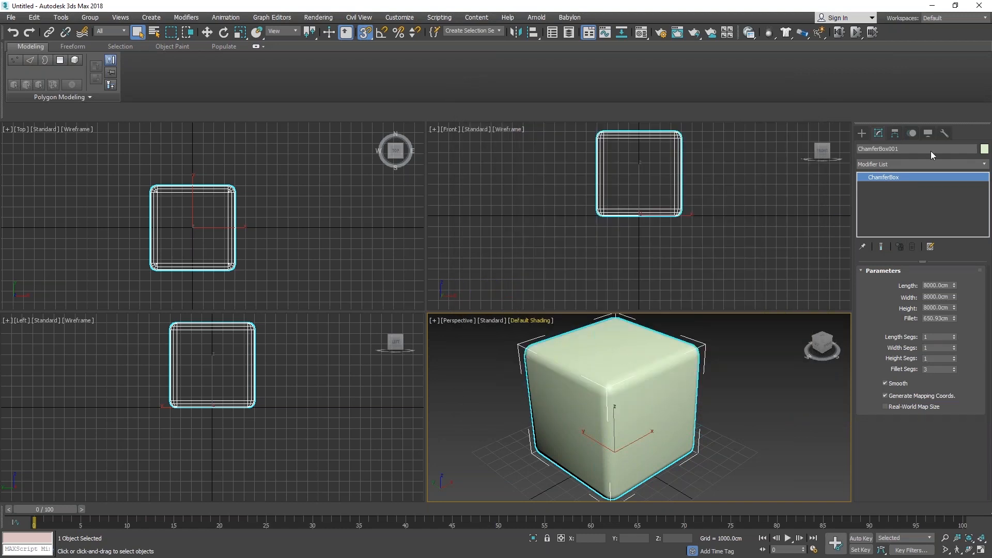
Check the FBX export options, keep the Binary type and FBX 2013 version, and complete the export with geometry conversion
drag(931, 151, 495, 126)
scroll(658, 258, down, 5)
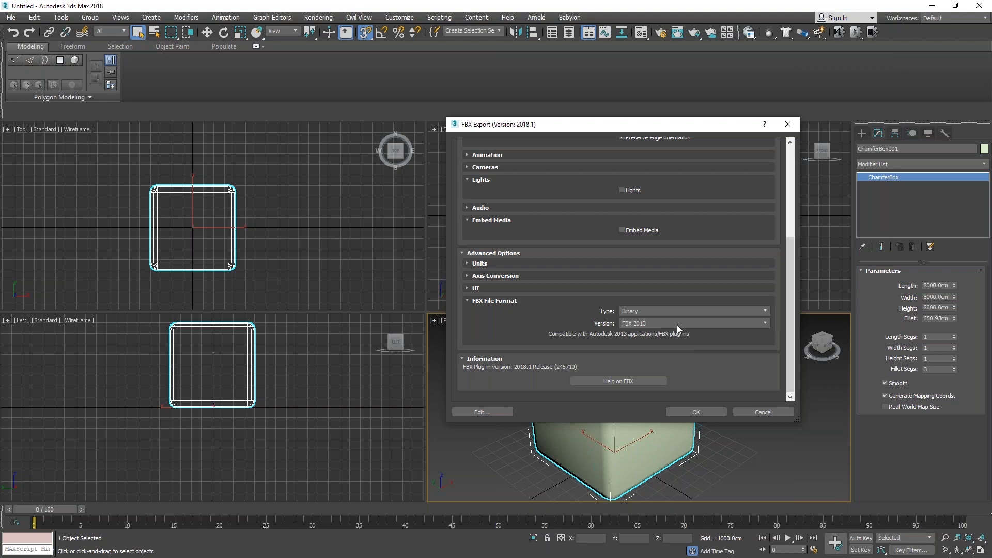
click(690, 411)
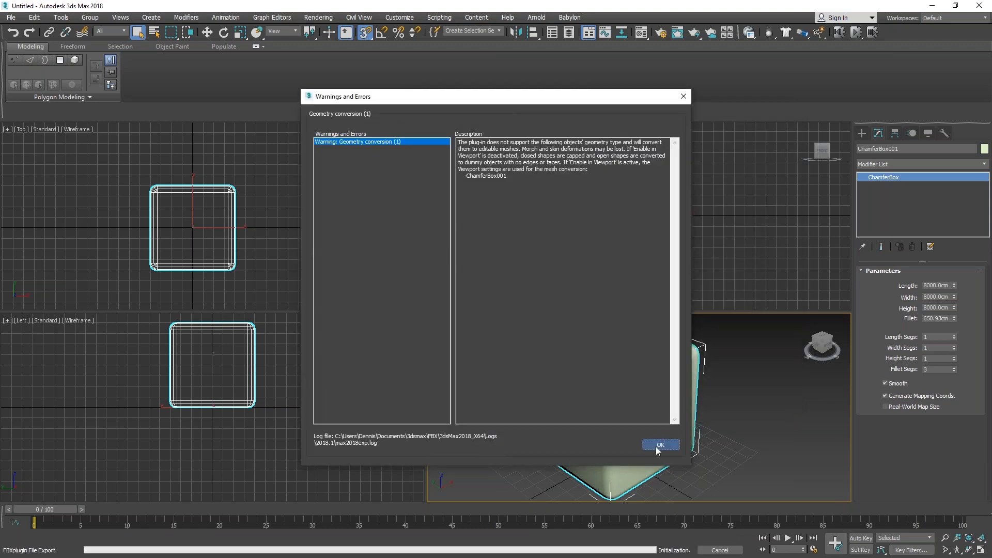
click(658, 447)
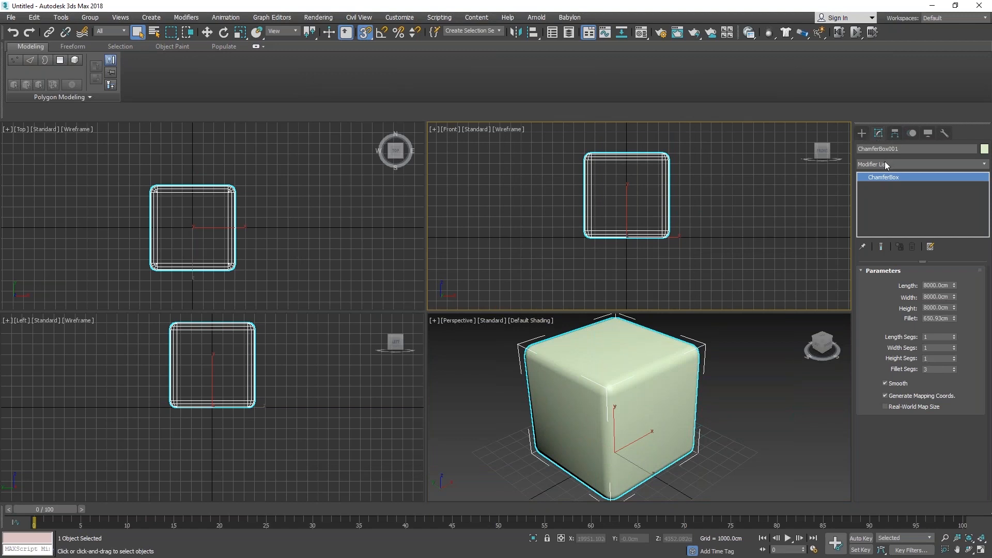
Add an Unwrap UVW modifier to the chamfer box and open its UVs for editing
click(885, 162)
key(u)
click(887, 387)
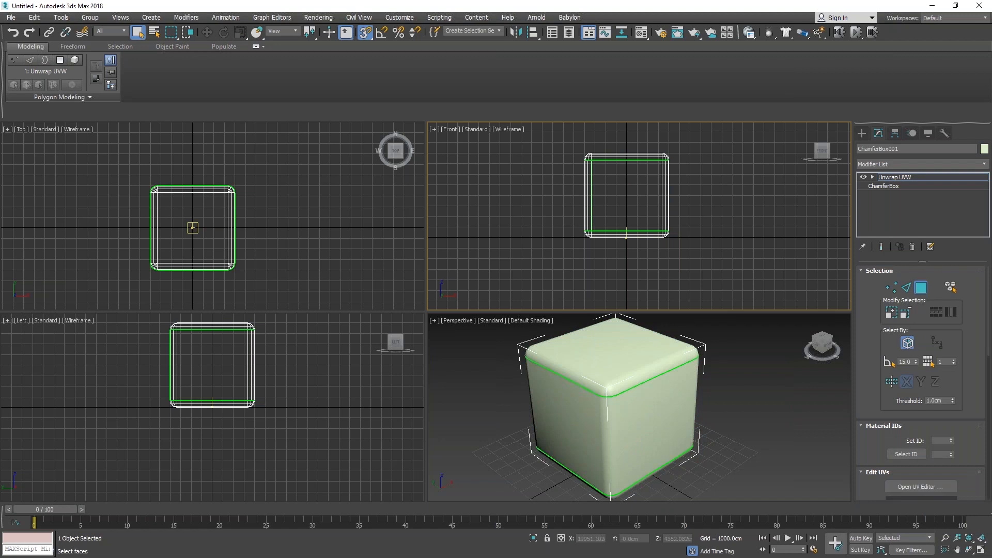
click(920, 486)
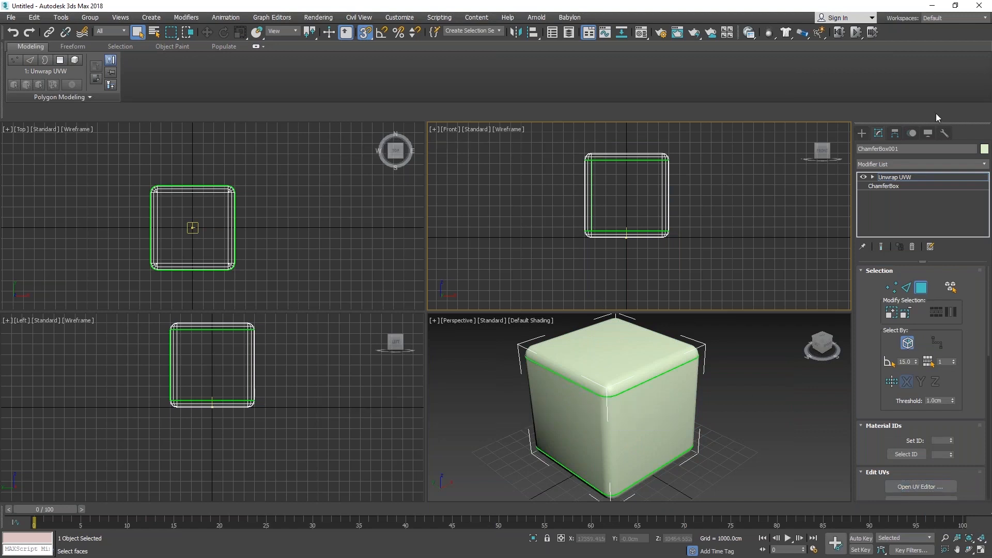
drag(991, 57, 263, 85)
Apply Normal Mapping to the chamfer box's UVs using Box Mapping with 0.001 spacing
click(232, 94)
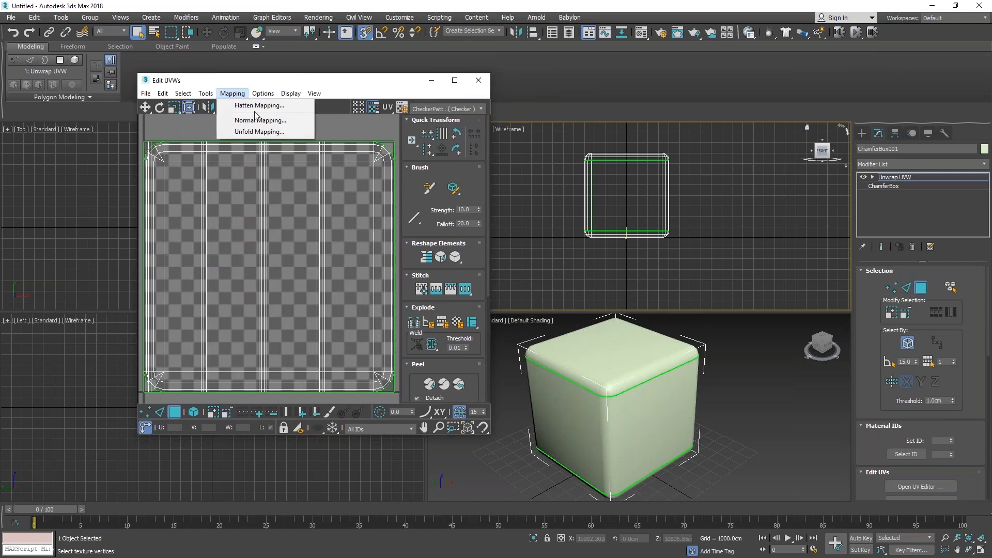
click(257, 121)
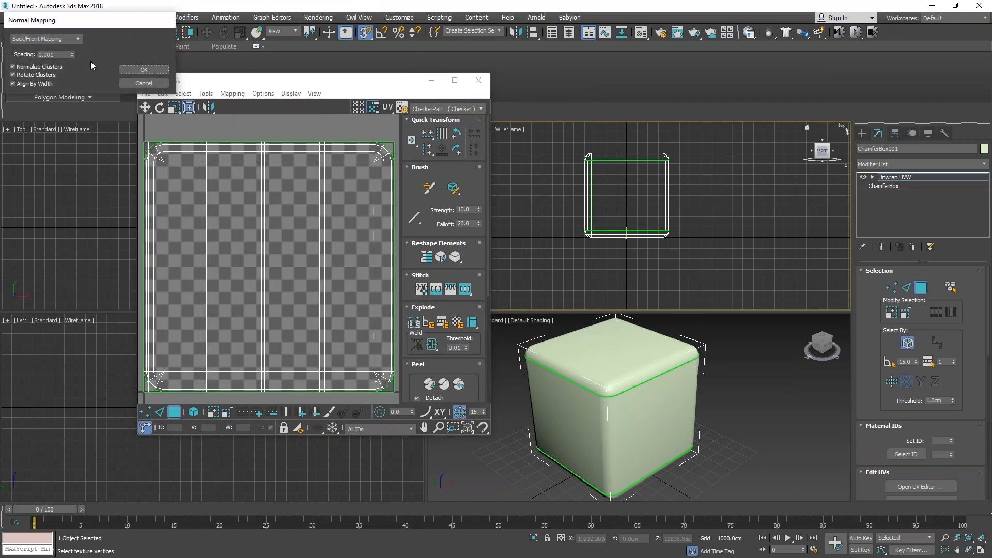
click(79, 40)
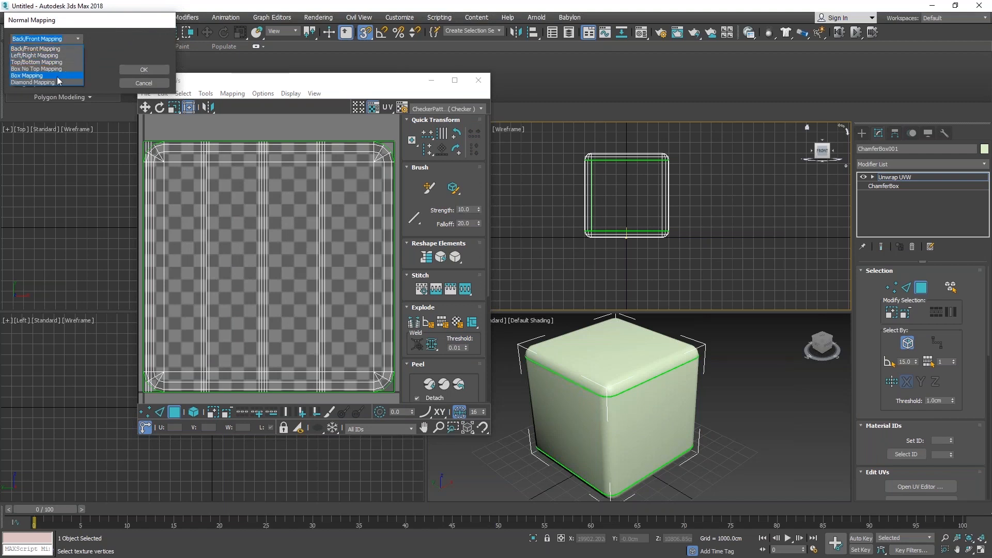
click(31, 76)
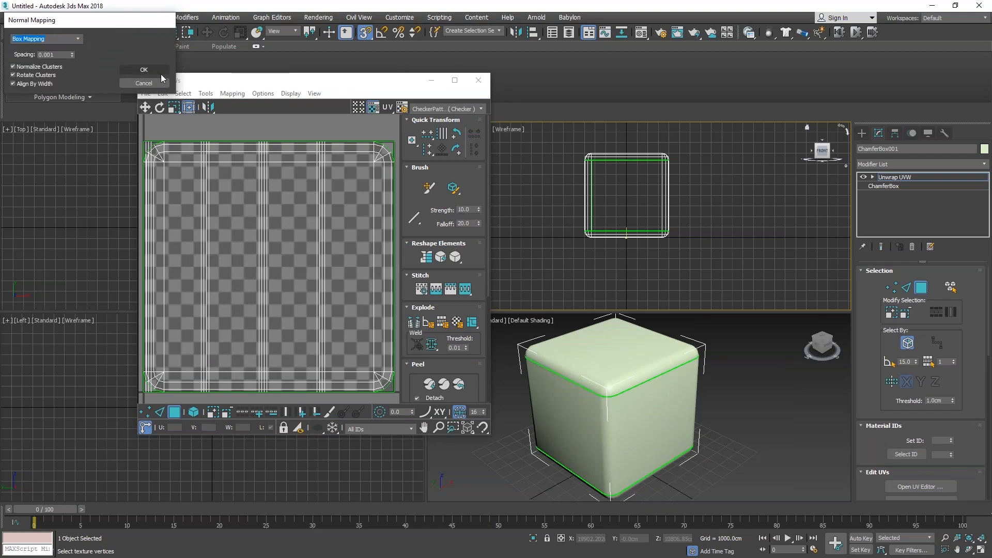
click(153, 71)
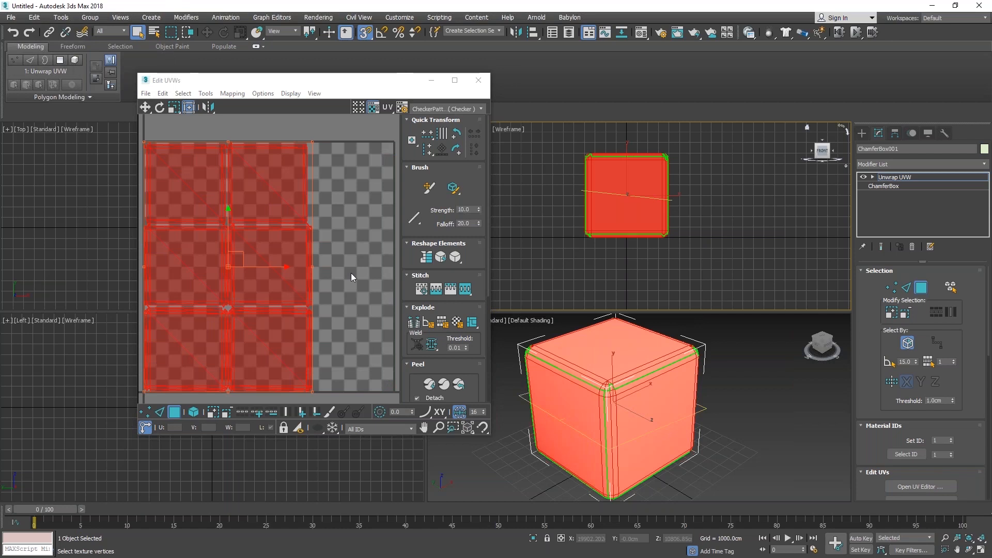
Close the UV editor and convert the unwrapped chamfer box to an Editable Poly
click(351, 277)
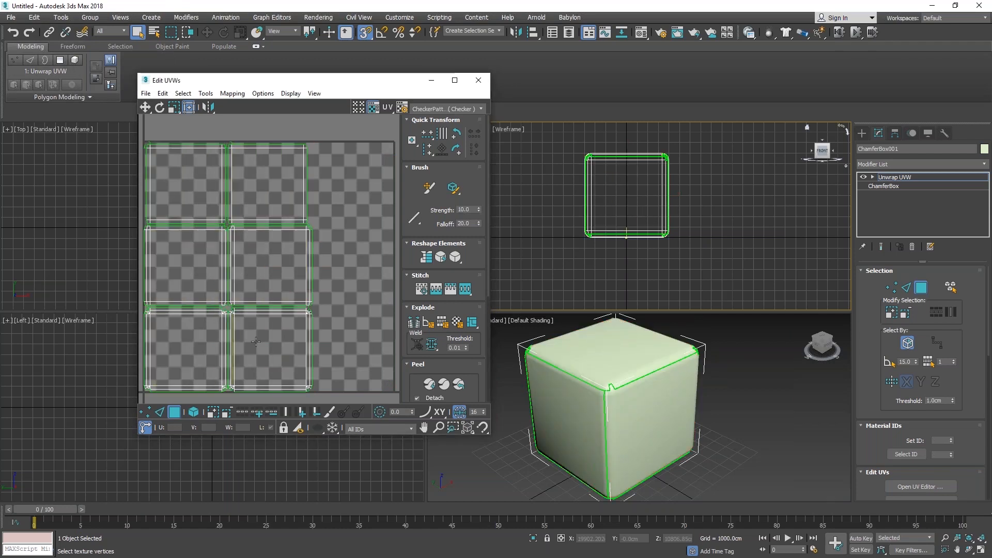
drag(277, 84, 554, 97)
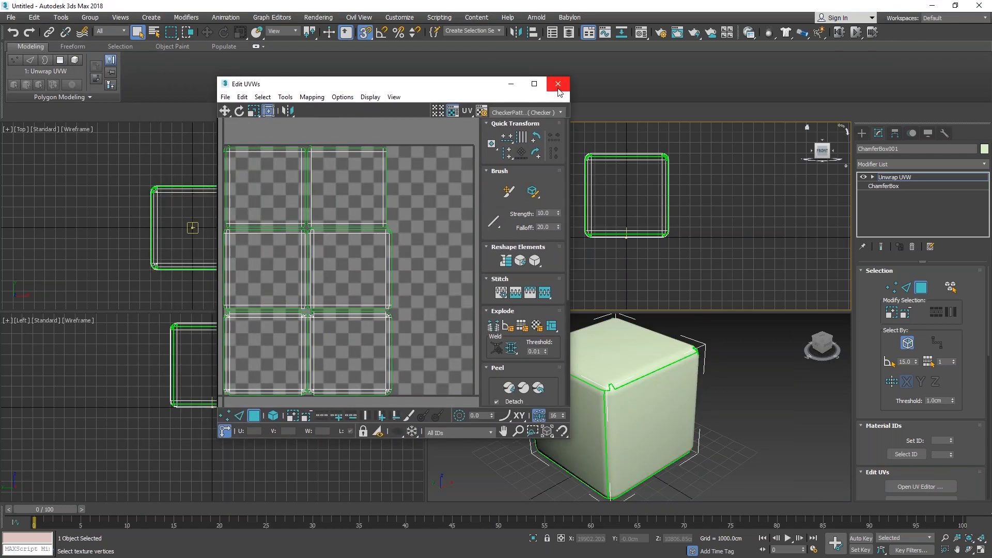
click(558, 84)
right_click(862, 193)
click(891, 317)
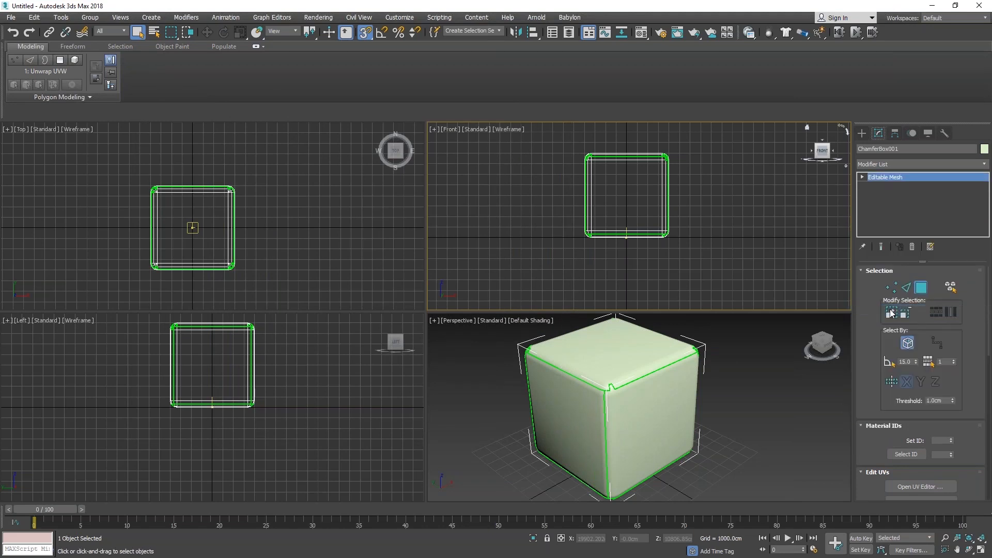
right_click(881, 214)
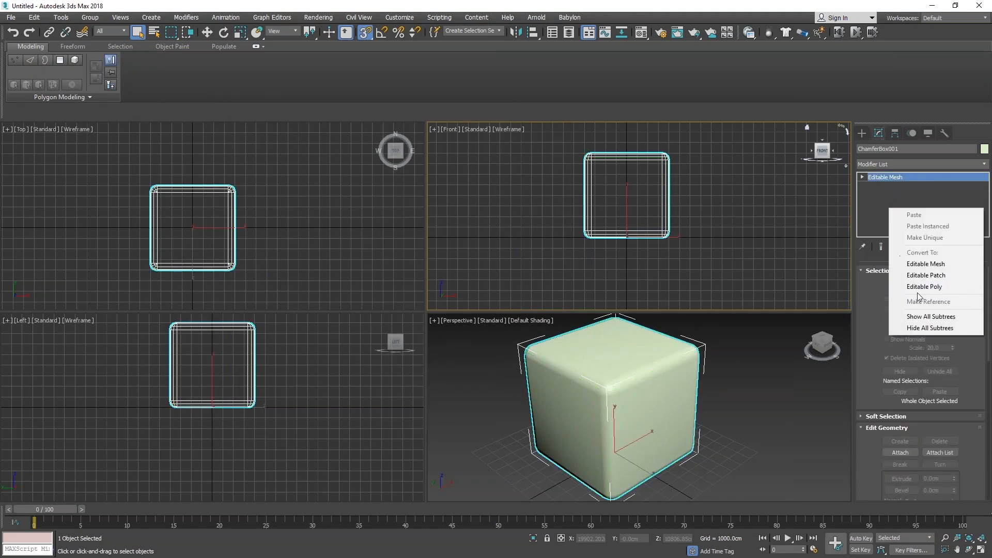
click(881, 215)
right_click(889, 208)
click(925, 280)
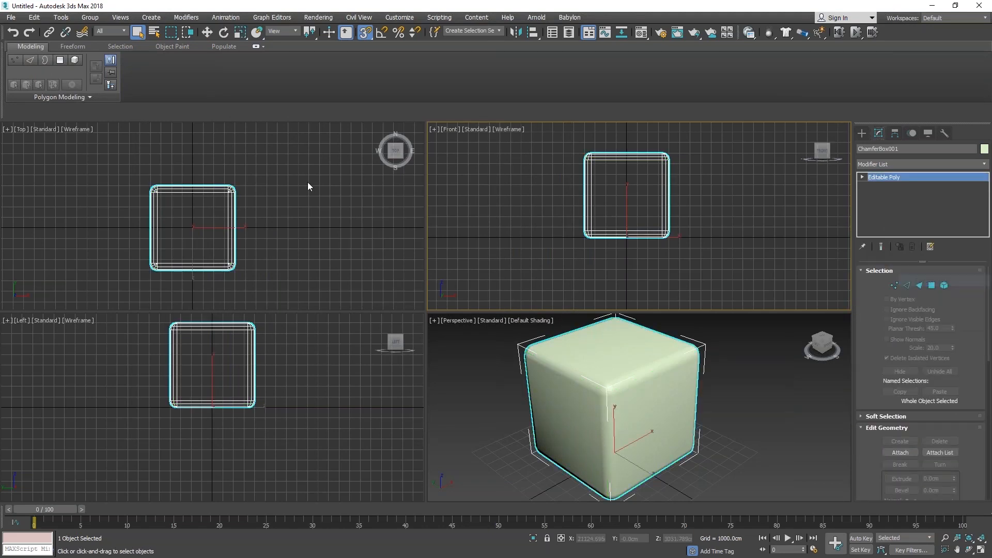
Export the chamfer box again, overwriting ChamferCube.FBX in the Models folder with the current FBX export options
click(11, 17)
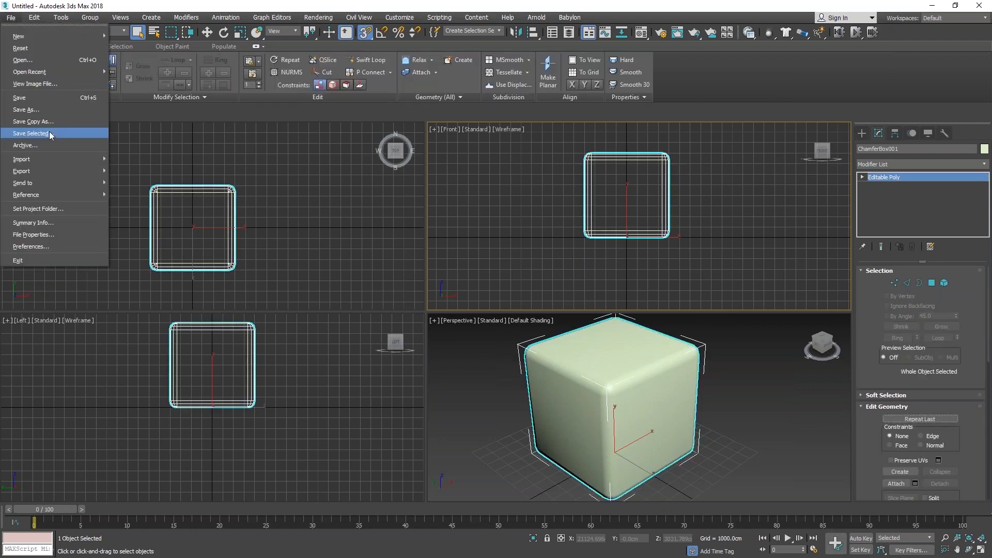
mouse_move(40, 174)
click(156, 179)
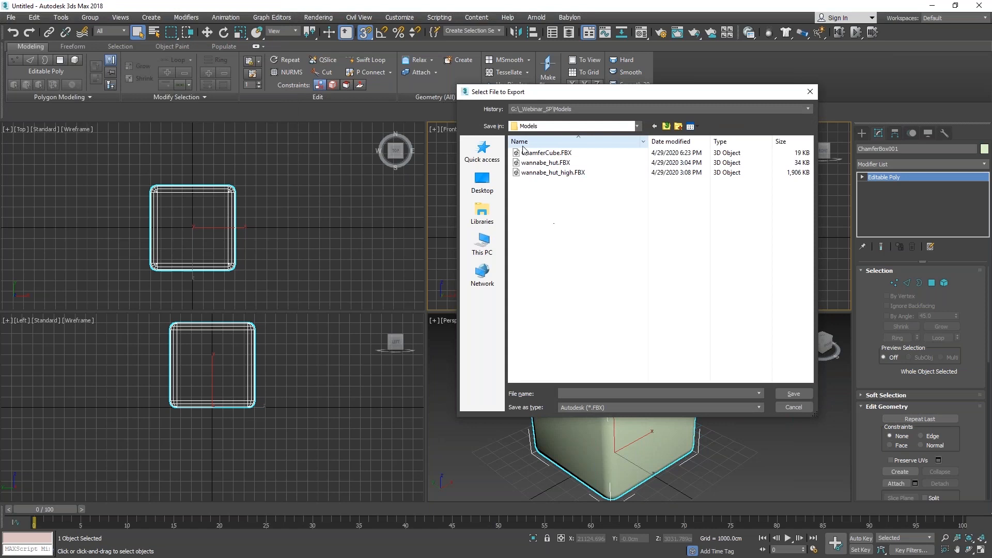
double_click(523, 153)
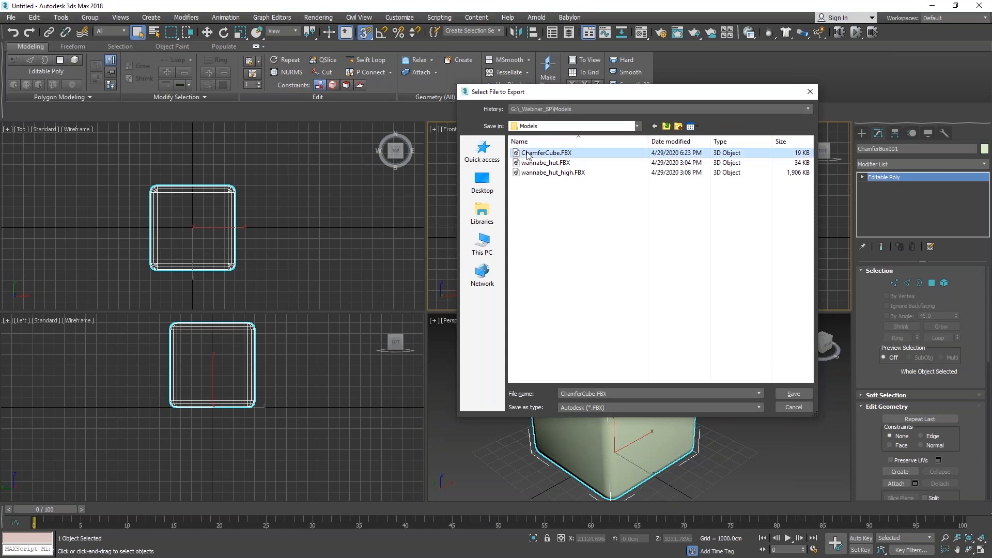
click(545, 321)
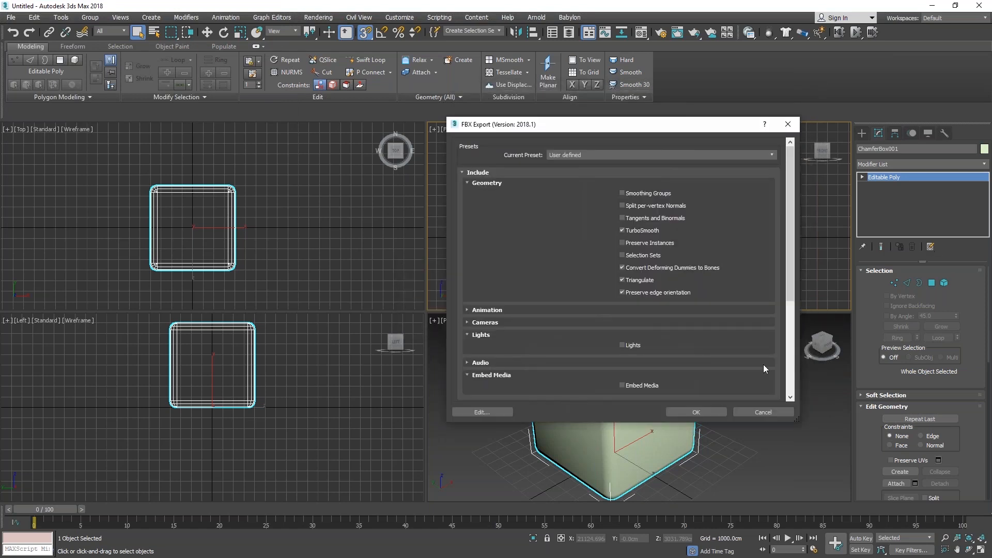
click(707, 412)
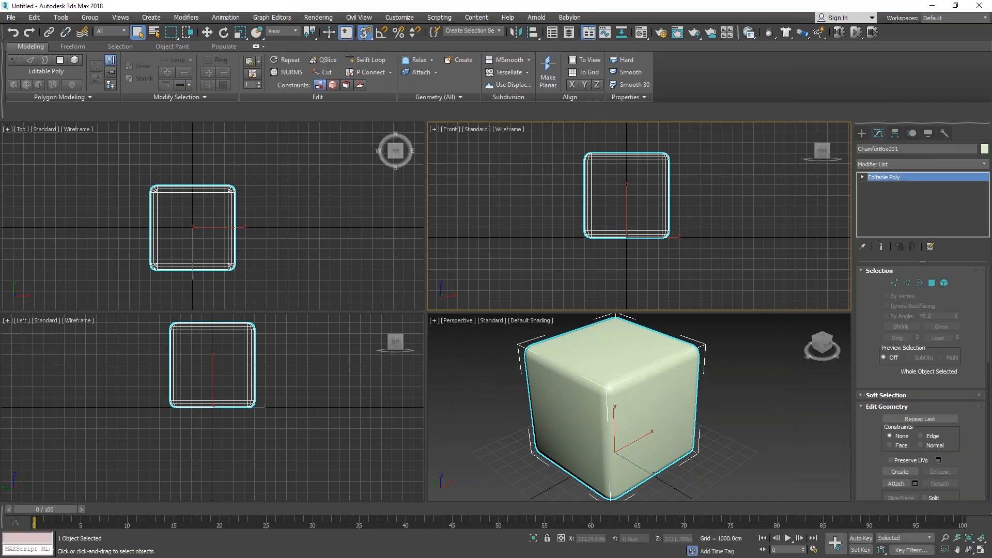
Switch to Substance Painter and set up a new project with Auto-unwrap turned off and the DirectX normal map format kept
key(alt+Tab)
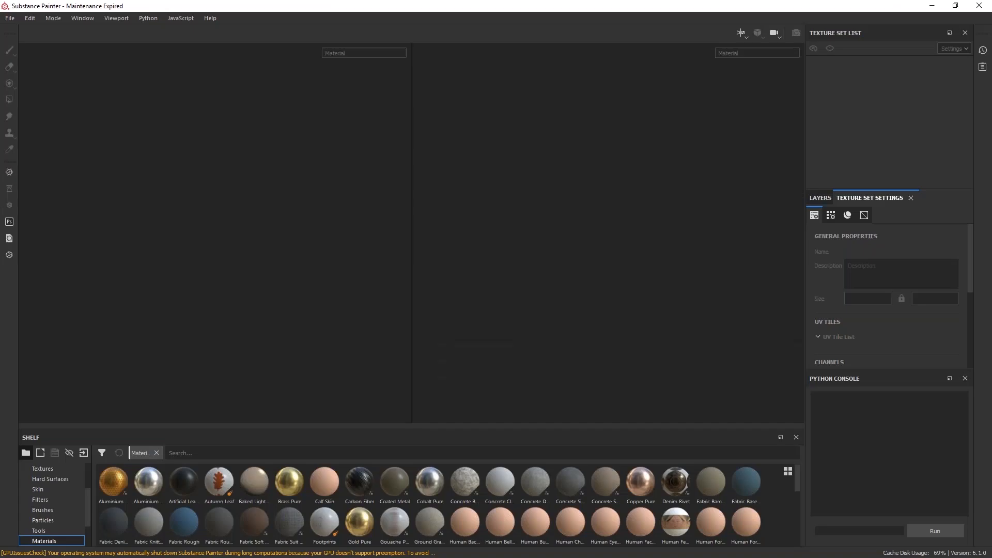
click(17, 18)
click(94, 31)
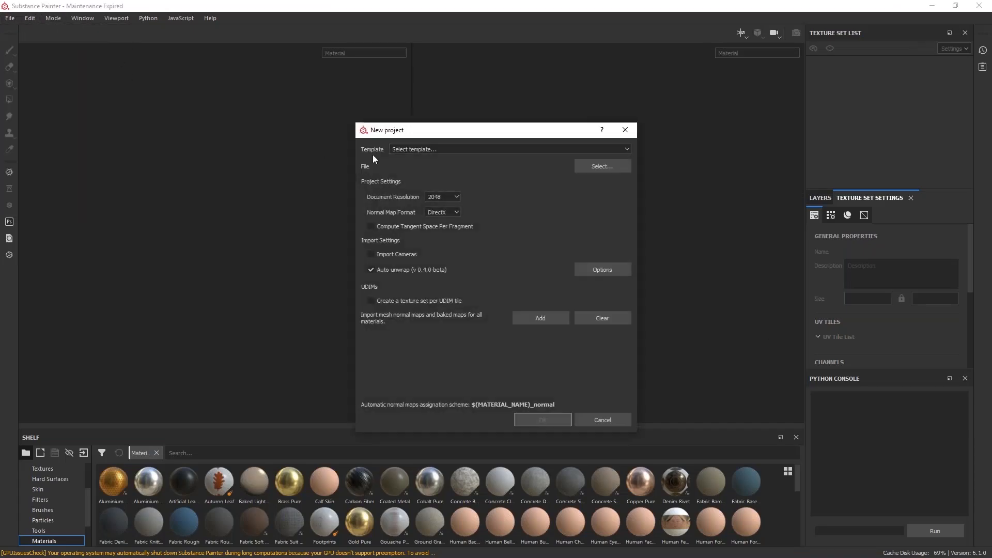
drag(380, 135, 355, 130)
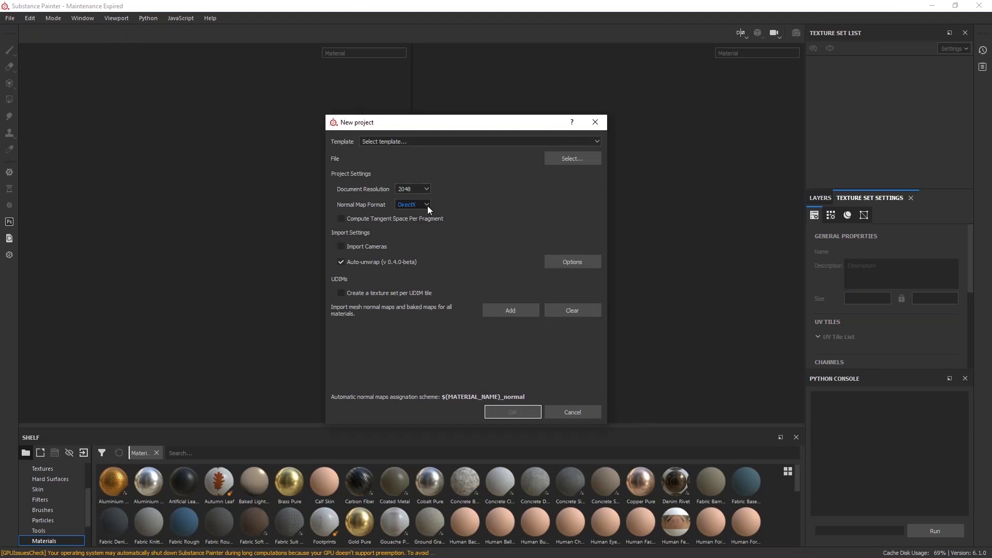
click(376, 262)
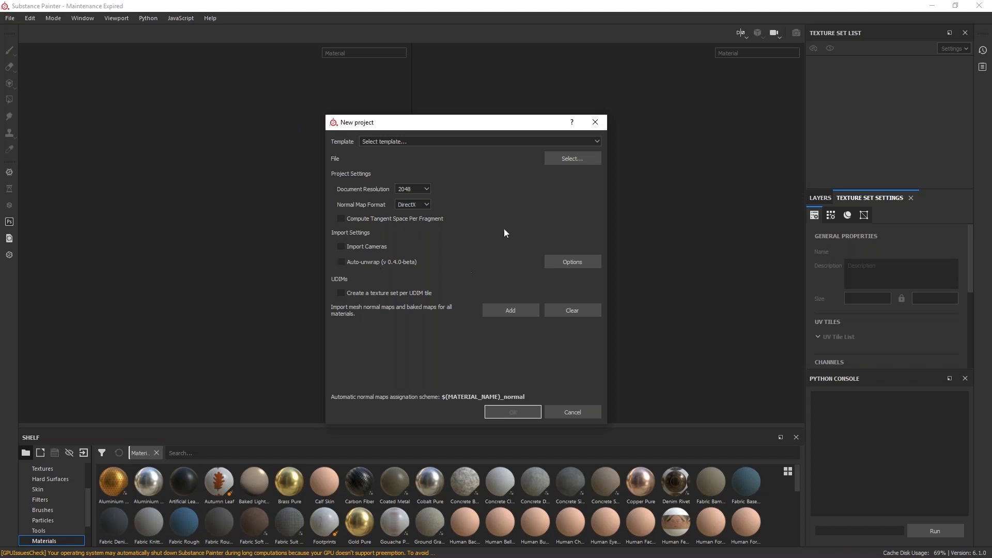
click(412, 206)
click(411, 221)
Choose ChamferCube.FBX from G:/_Webinar_SP/Models as the project mesh and create the project at 2048 resolution
click(569, 158)
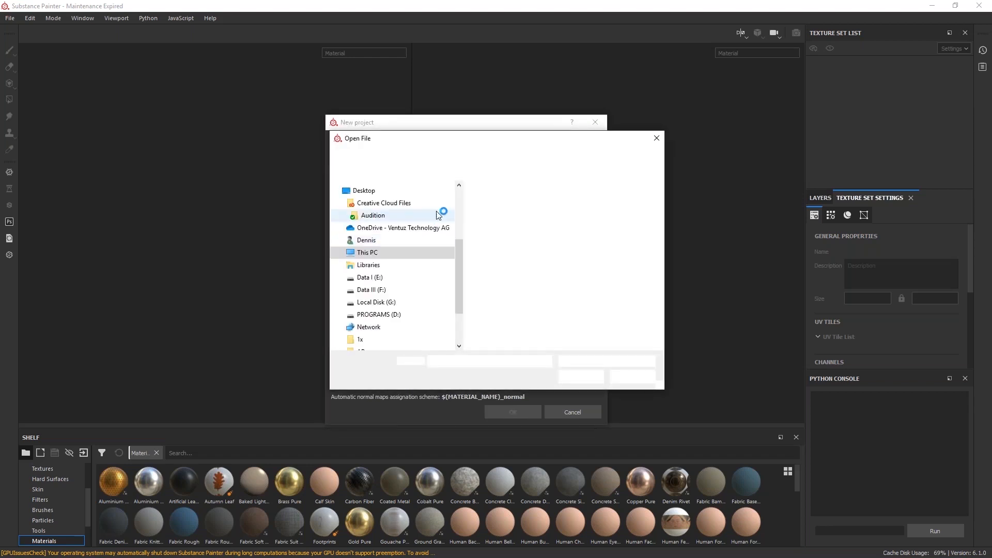
scroll(382, 274, down, 2)
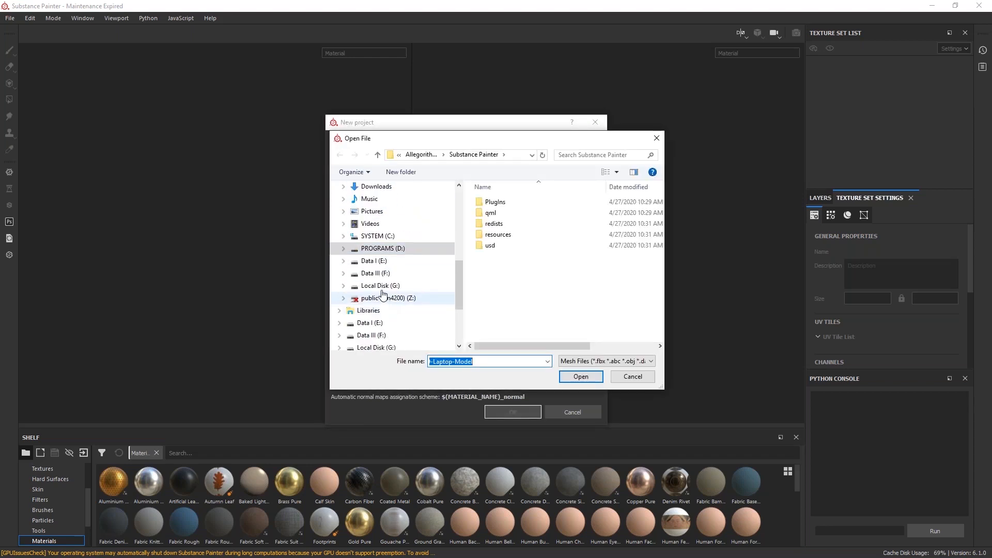
click(383, 288)
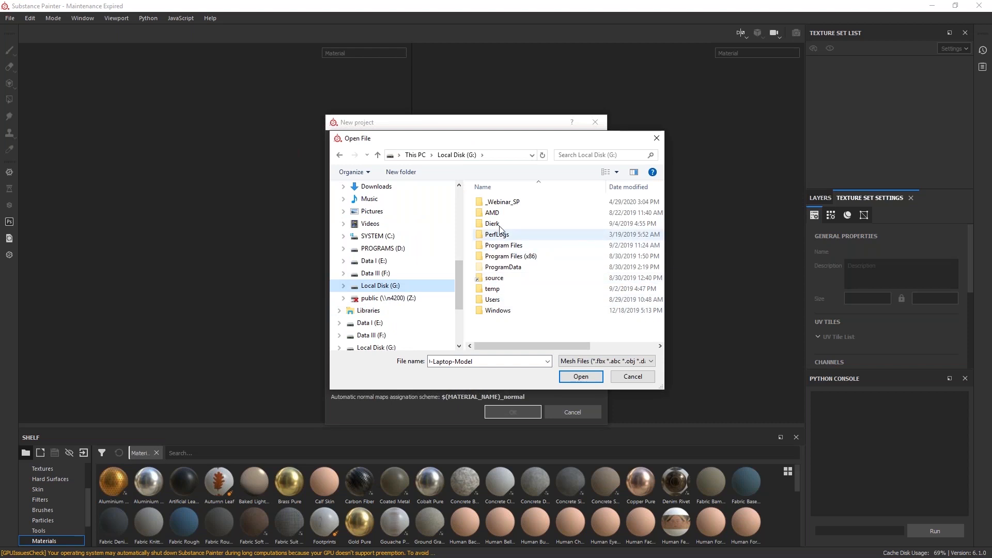
double_click(499, 206)
double_click(493, 205)
double_click(494, 202)
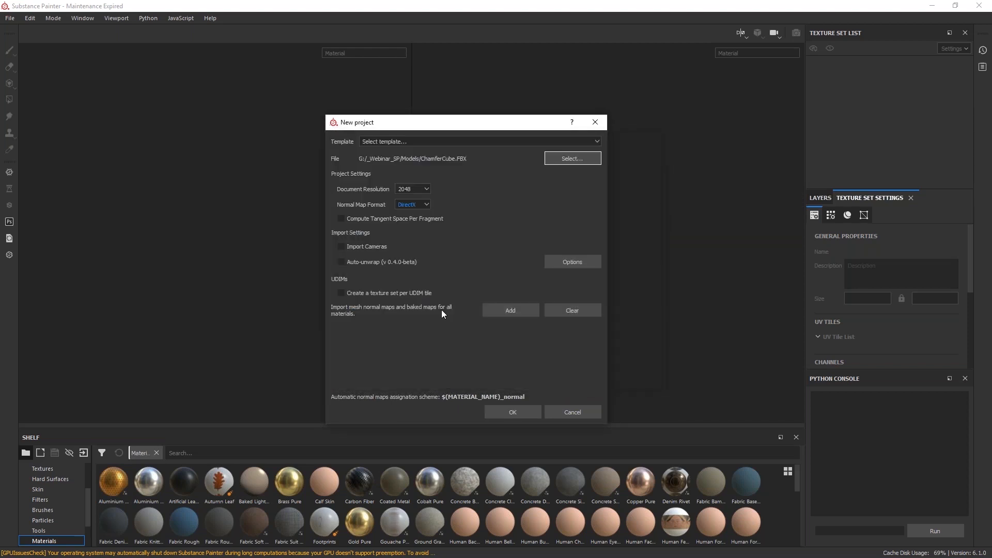
click(511, 411)
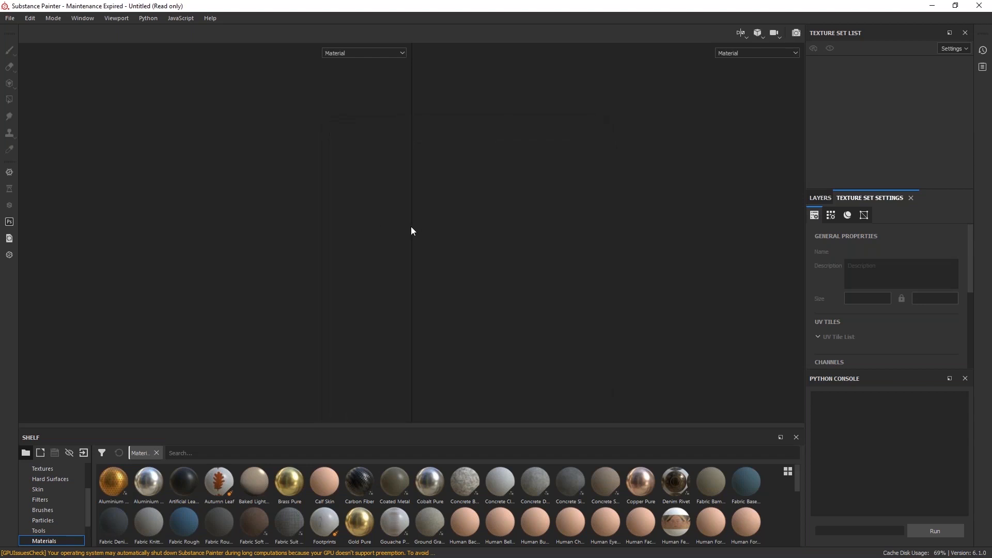
Inspect the imported chamfer cube from several angles in the 3D view
scroll(300, 254, up, 3)
scroll(317, 258, down, 15)
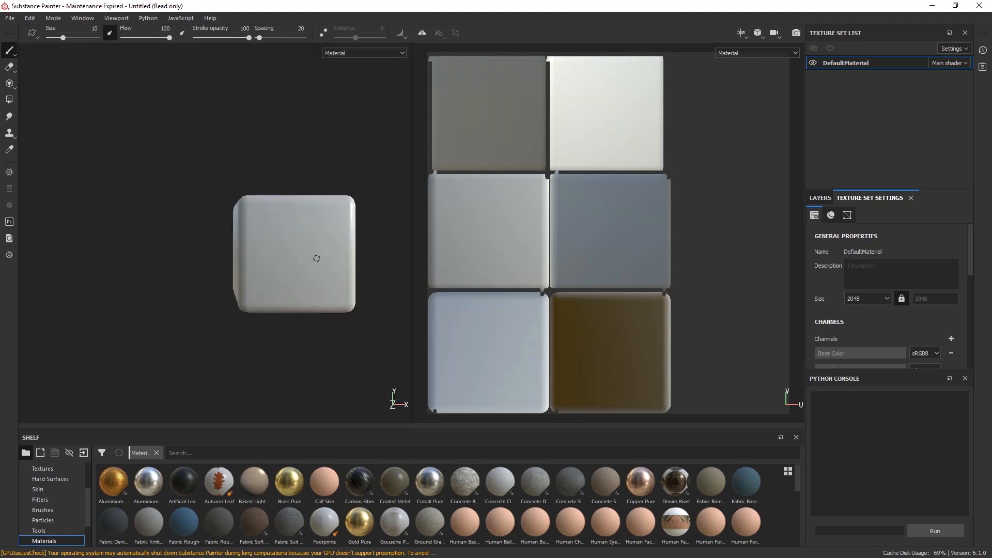
mouse_move(323, 228)
alt+mouse_down()
mouse_move(239, 271)
mouse_move(259, 274)
mouse_move(195, 249)
mouse_move(197, 224)
mouse_move(251, 257)
mouse_move(230, 283)
mouse_move(286, 279)
mouse_move(332, 250)
mouse_move(213, 285)
mouse_move(257, 253)
mouse_move(455, 301)
mouse_move(201, 193)
mouse_move(259, 234)
mouse_move(206, 233)
mouse_move(215, 224)
alt+mouse_up()
mouse_move(215, 224)
alt+right_down()
mouse_move(355, 289)
mouse_move(257, 281)
mouse_move(227, 226)
mouse_move(228, 253)
mouse_move(250, 268)
alt+right_up()
right_click(245, 243)
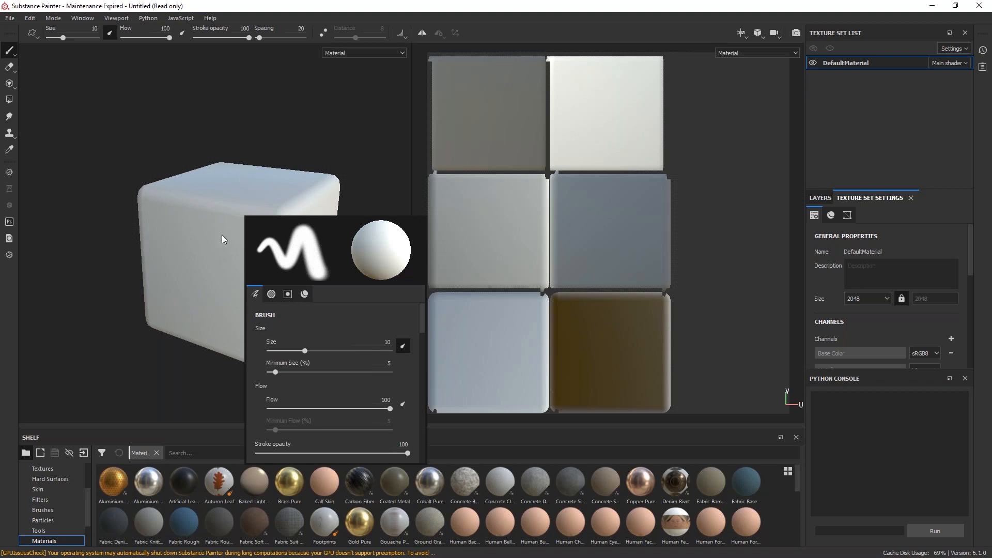
right_click(215, 162)
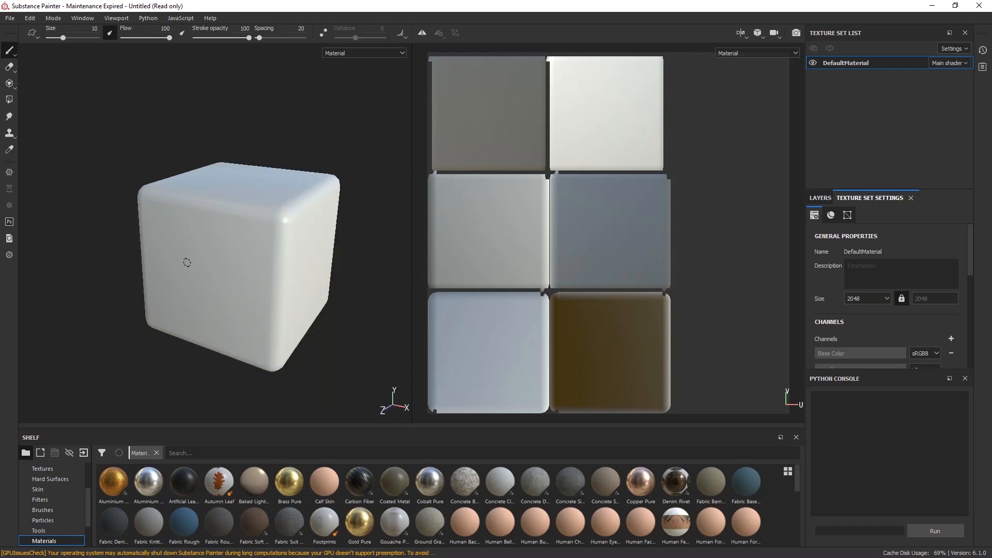
mouse_move(215, 284)
alt+mouse_down()
mouse_move(250, 288)
mouse_move(227, 275)
mouse_move(243, 299)
mouse_move(216, 289)
mouse_move(246, 275)
mouse_move(237, 294)
mouse_move(233, 257)
mouse_move(258, 157)
mouse_move(197, 284)
mouse_move(274, 245)
mouse_move(237, 274)
alt+mouse_up()
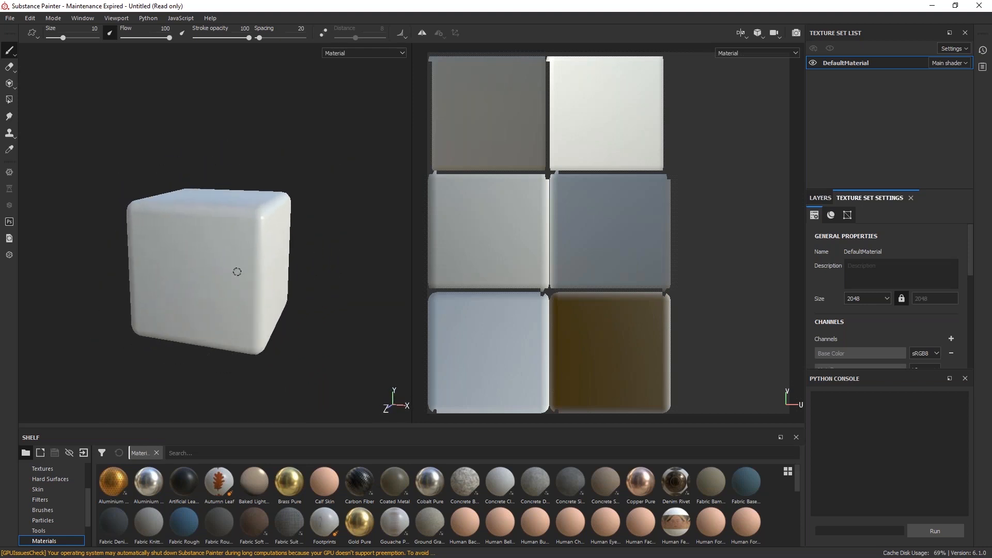
scroll(237, 272, up, 3)
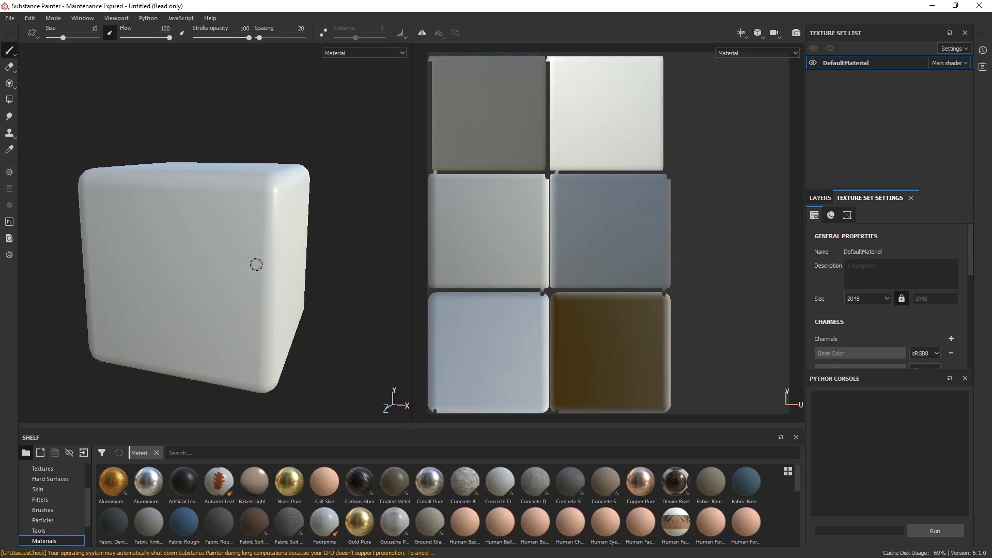
alt+drag(268, 264, 243, 274)
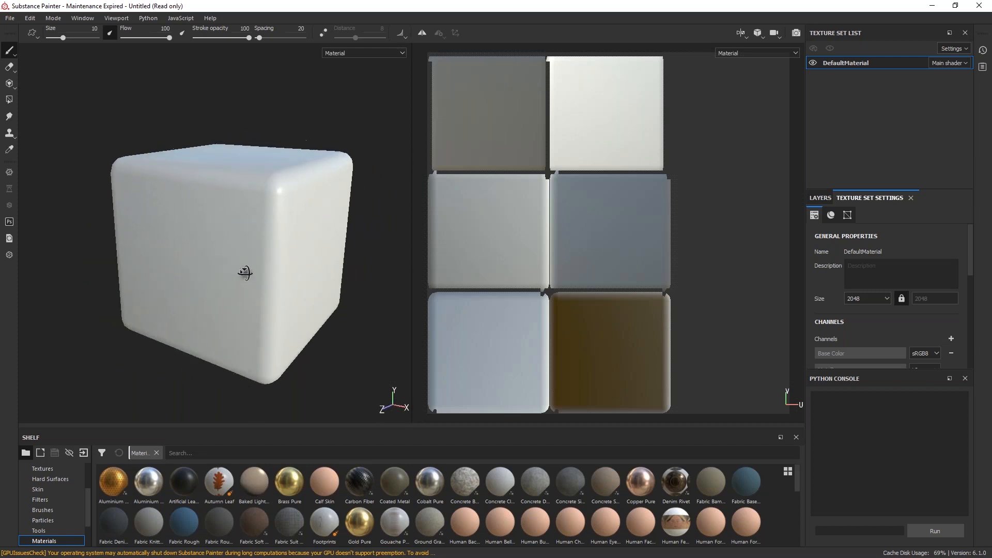
alt+middle_drag(295, 272, 230, 284)
mouse_move(230, 283)
alt+mouse_down()
mouse_move(207, 295)
mouse_move(204, 257)
mouse_move(217, 272)
alt+mouse_up()
alt+middle_drag(217, 272, 251, 228)
mouse_move(250, 229)
alt+mouse_down()
mouse_move(246, 238)
mouse_move(253, 220)
alt+mouse_up()
alt+middle_drag(253, 219, 244, 250)
mouse_move(235, 252)
alt+mouse_down()
mouse_move(228, 263)
mouse_move(257, 248)
mouse_move(271, 254)
mouse_move(239, 243)
alt+mouse_up()
alt+middle_drag(226, 250, 275, 250)
alt+drag(243, 250, 263, 260)
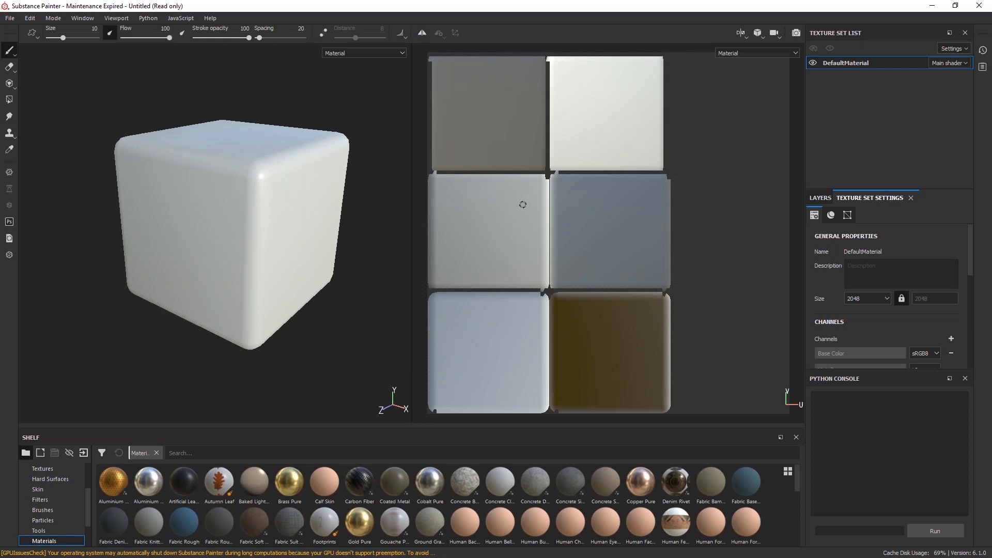
Change the split 3D/2D viewport layout to the 3D view only and frame the cube in it
click(759, 35)
click(744, 34)
click(749, 61)
alt+drag(450, 253, 403, 250)
alt+middle_drag(444, 228, 414, 237)
alt+drag(414, 237, 385, 249)
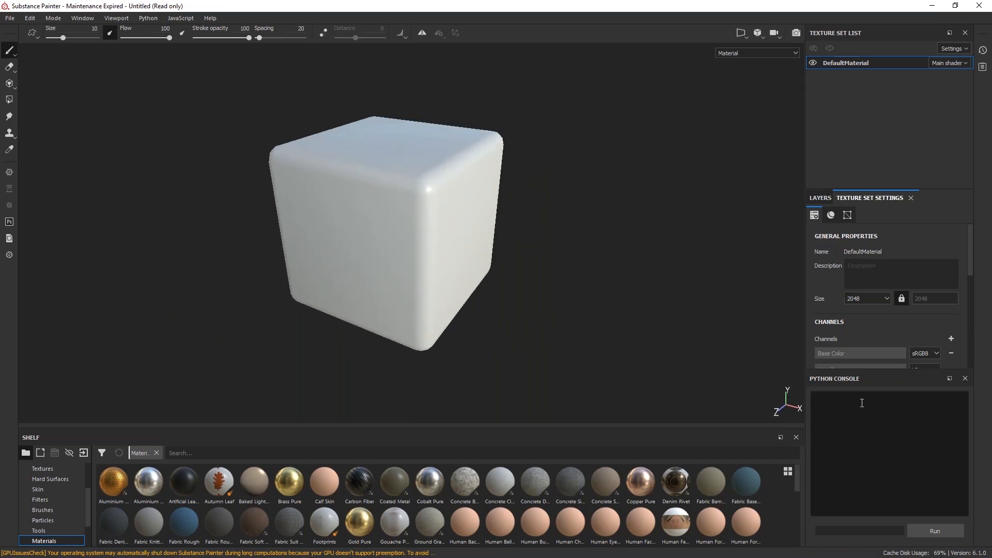
Examine the DefaultMaterial texture set's channels and settings, and the blending modes available for Layer 1
scroll(838, 297, down, 5)
scroll(837, 302, up, 3)
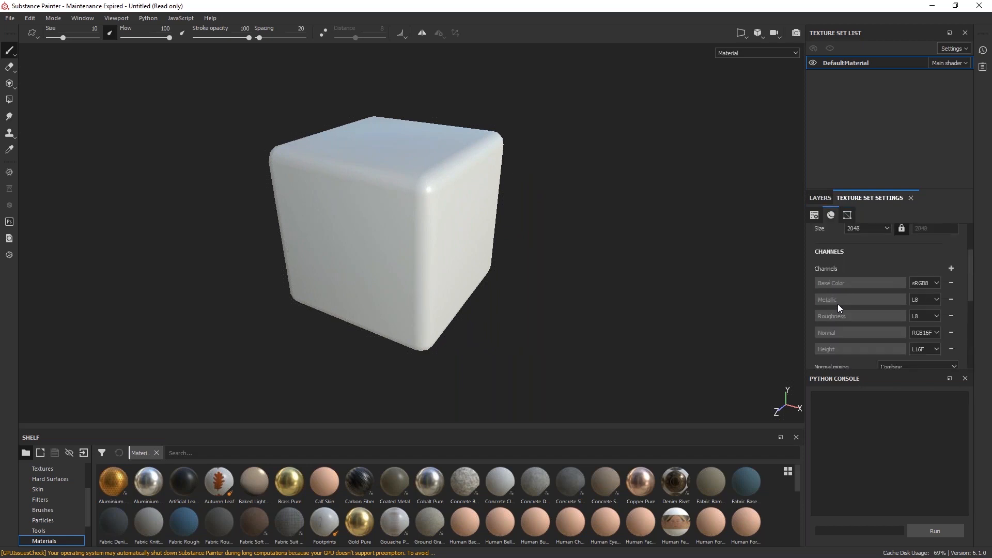
scroll(847, 289, down, 1)
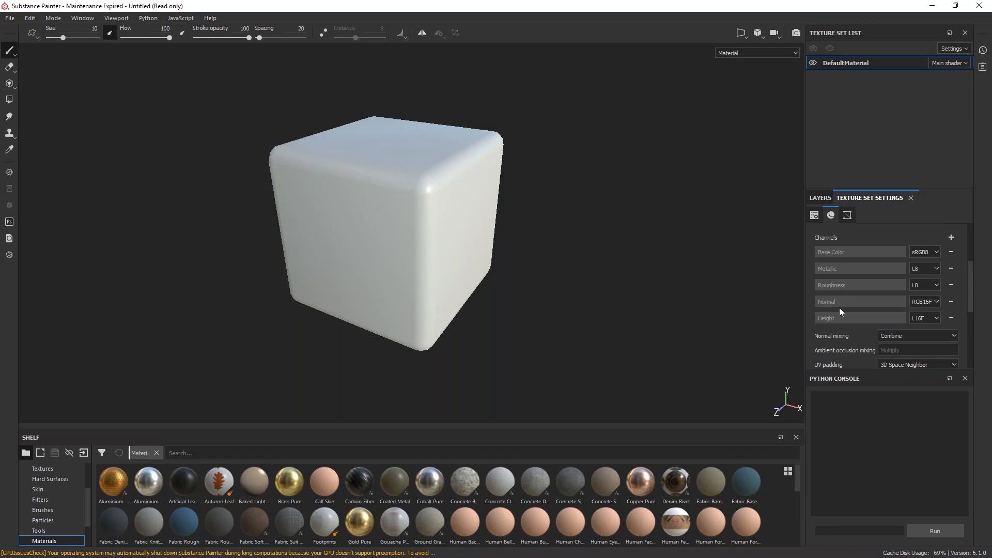
scroll(827, 256, up, 3)
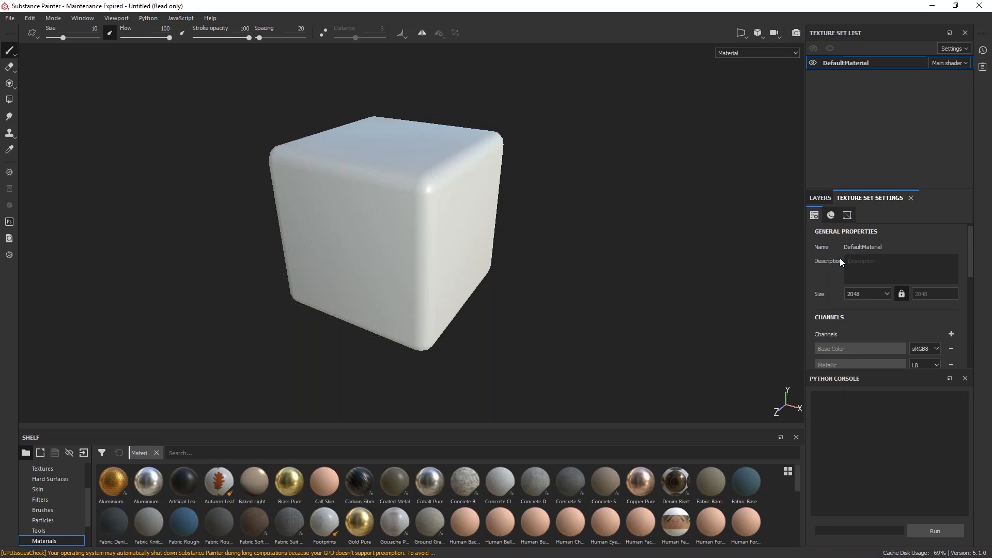
scroll(816, 273, down, 3)
click(819, 198)
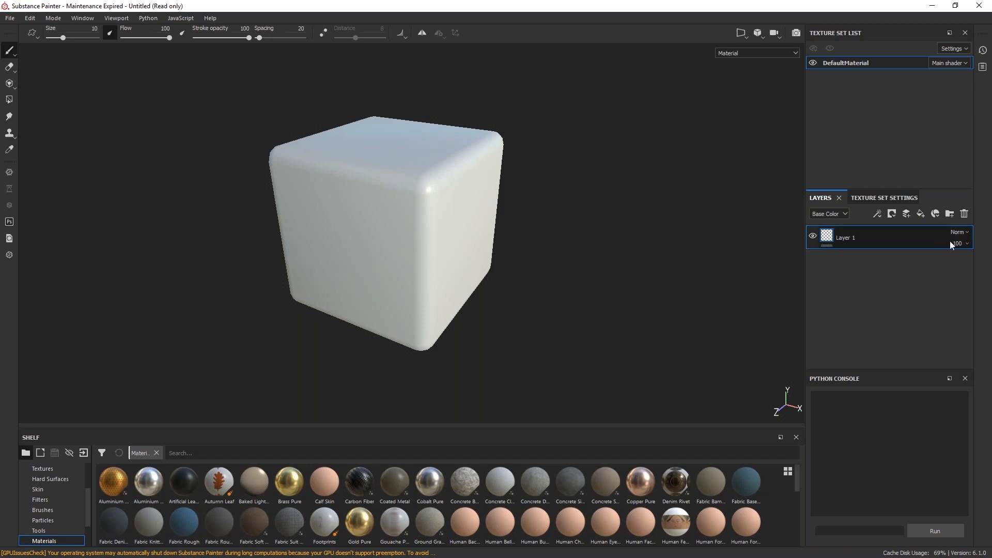
click(968, 234)
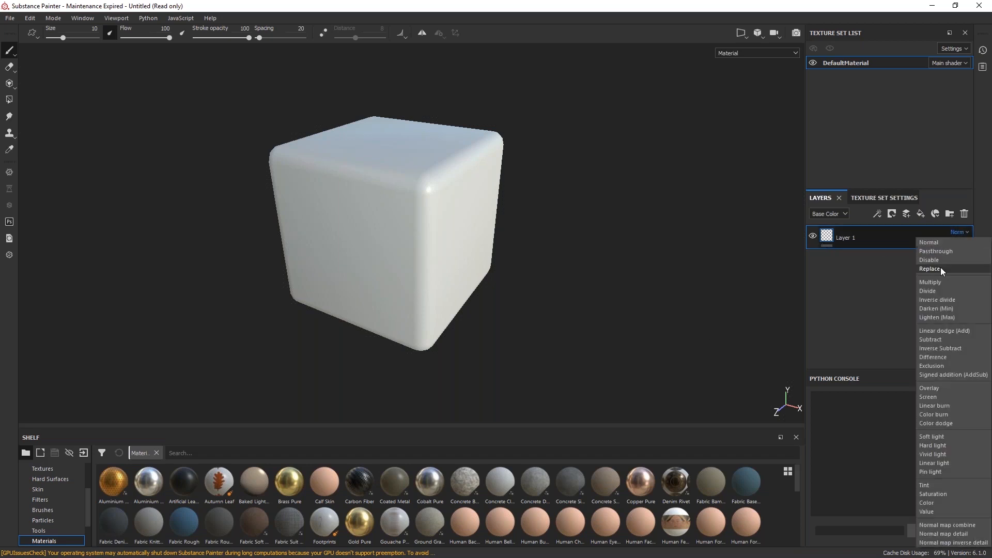
click(859, 315)
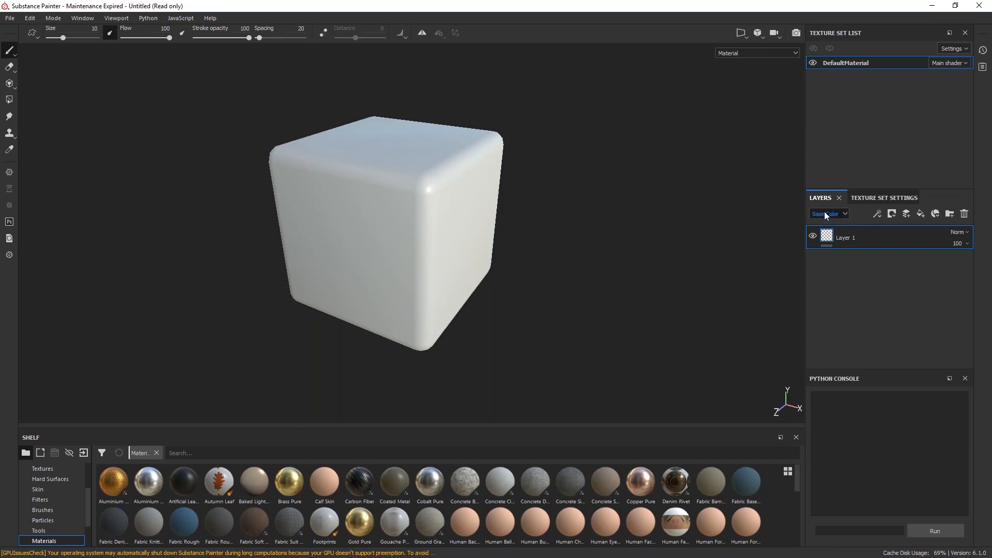
click(863, 198)
scroll(841, 285, down, 5)
scroll(837, 280, up, 8)
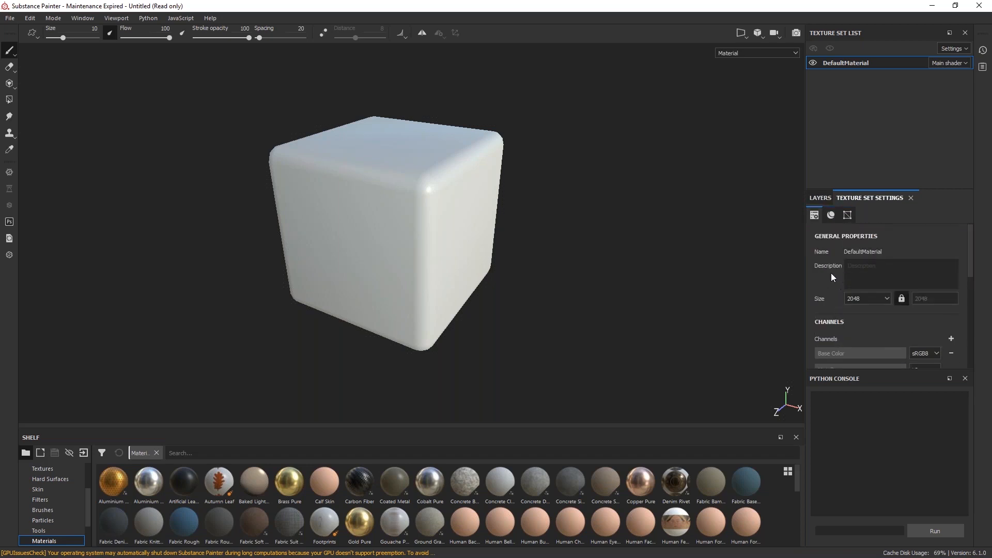
click(829, 216)
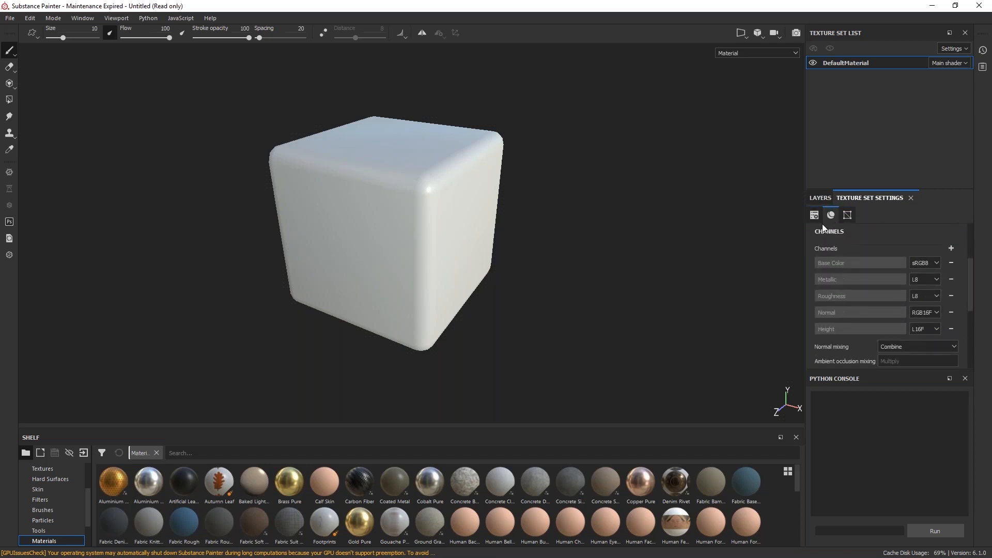
Show the Hard Surfaces resources in the shelf and select the Bevel Capsule
click(815, 216)
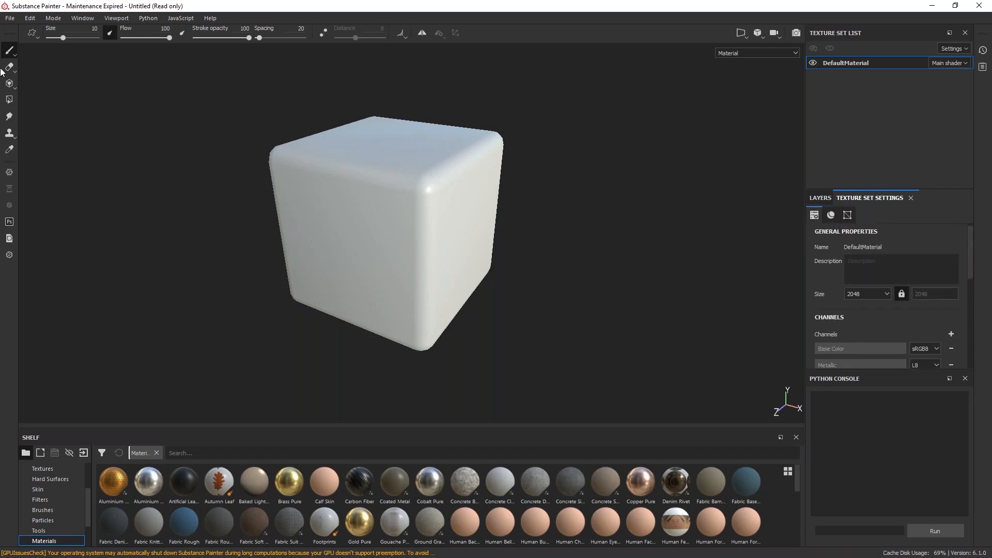
click(39, 51)
scroll(44, 491, up, 2)
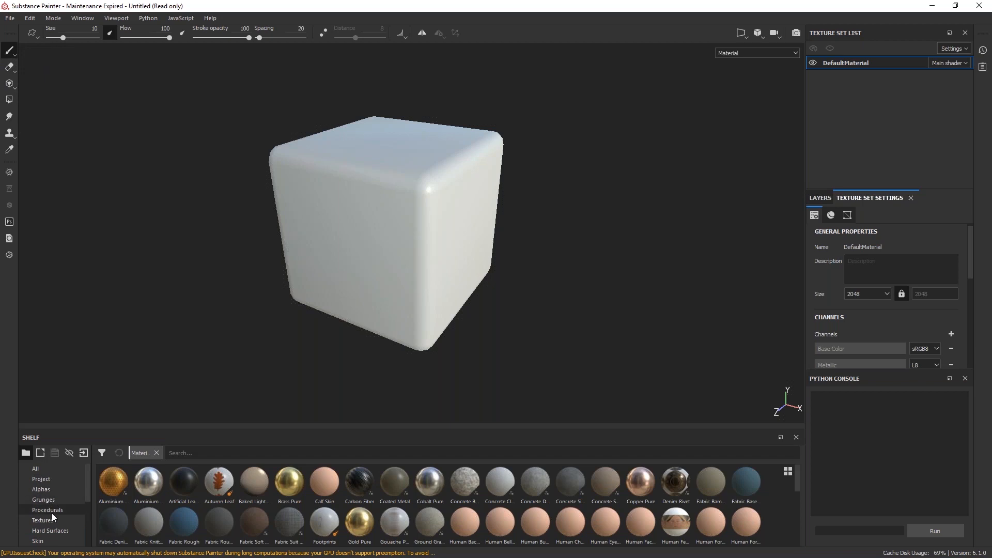
click(54, 530)
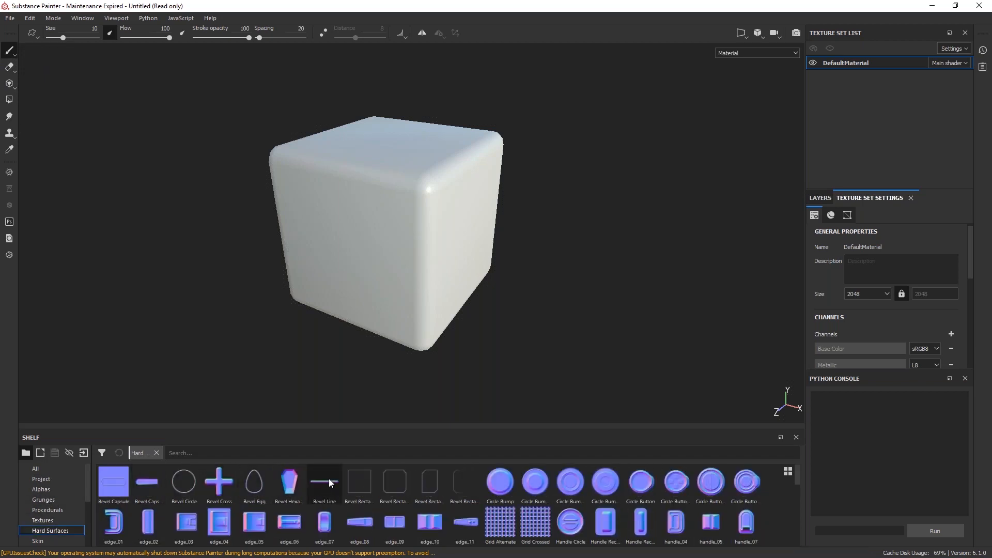
alt+drag(332, 247, 334, 215)
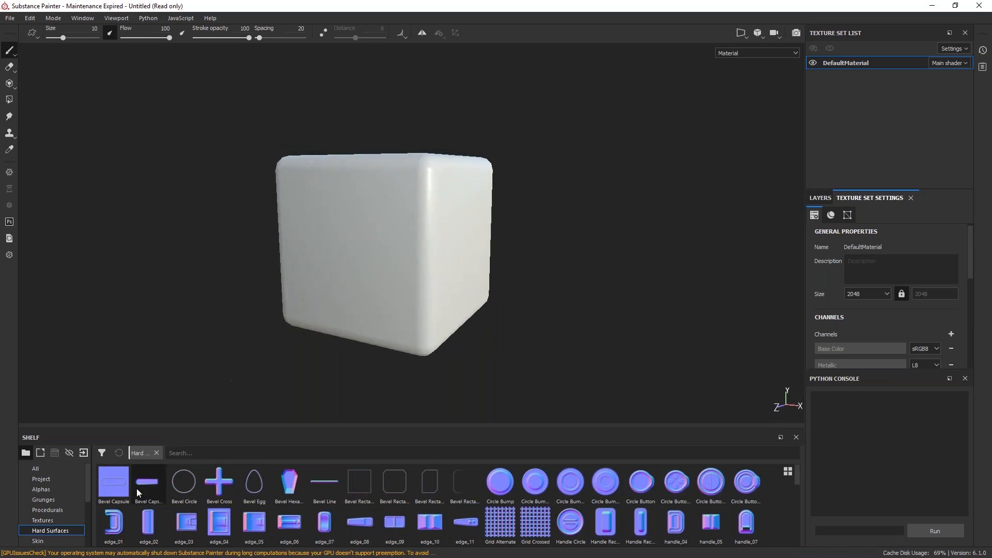
click(113, 488)
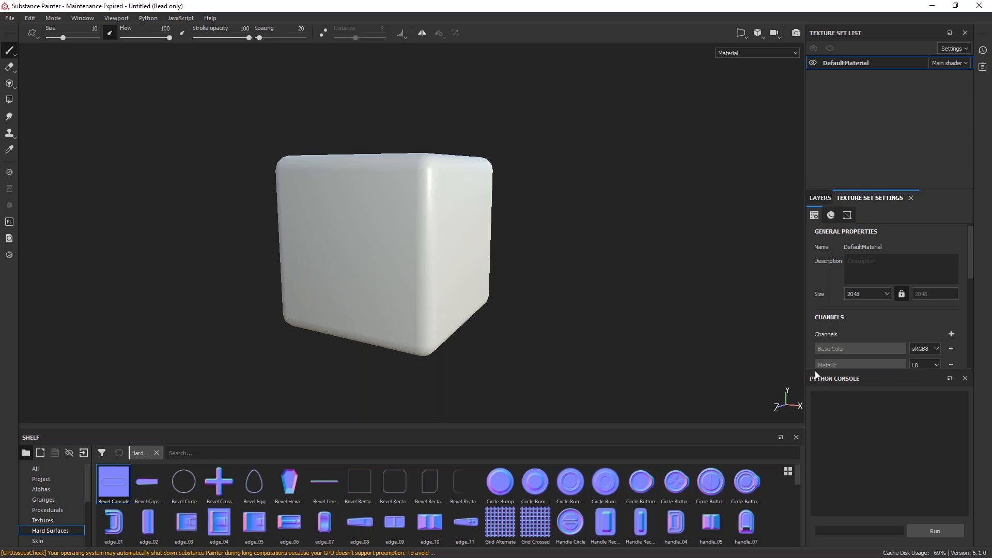
Examine the texture set's general, channel and mesh map settings, and the available window views and toolbars
drag(812, 371, 813, 409)
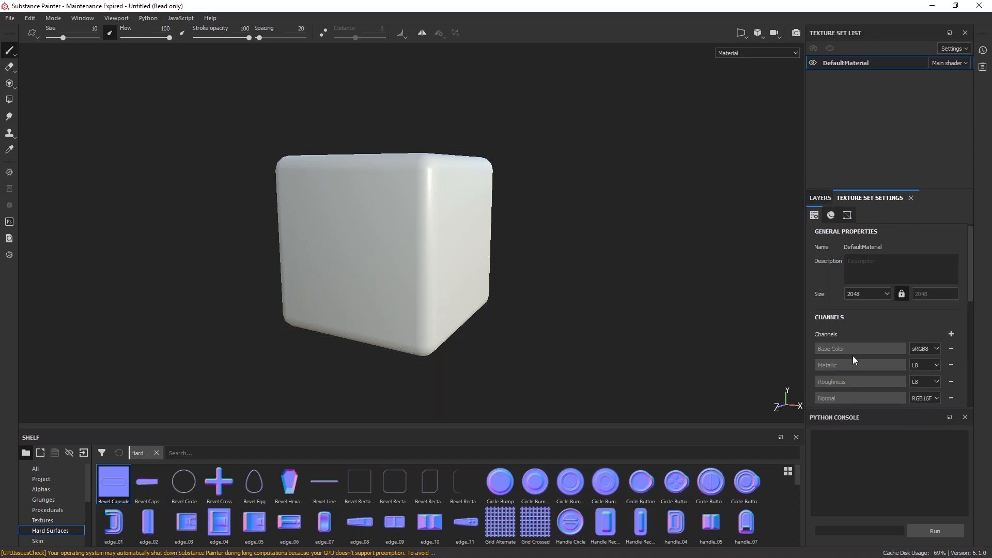
scroll(850, 310, down, 5)
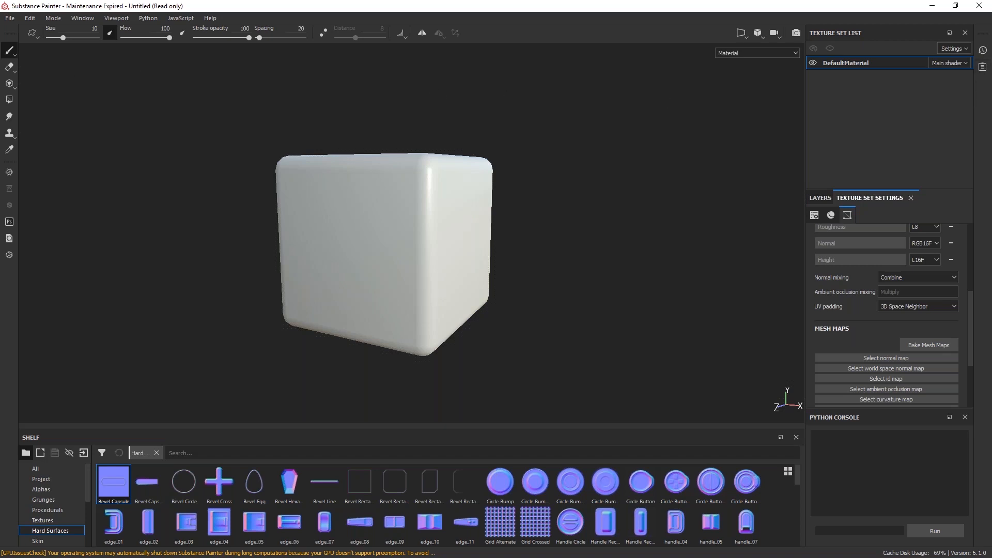
click(120, 18)
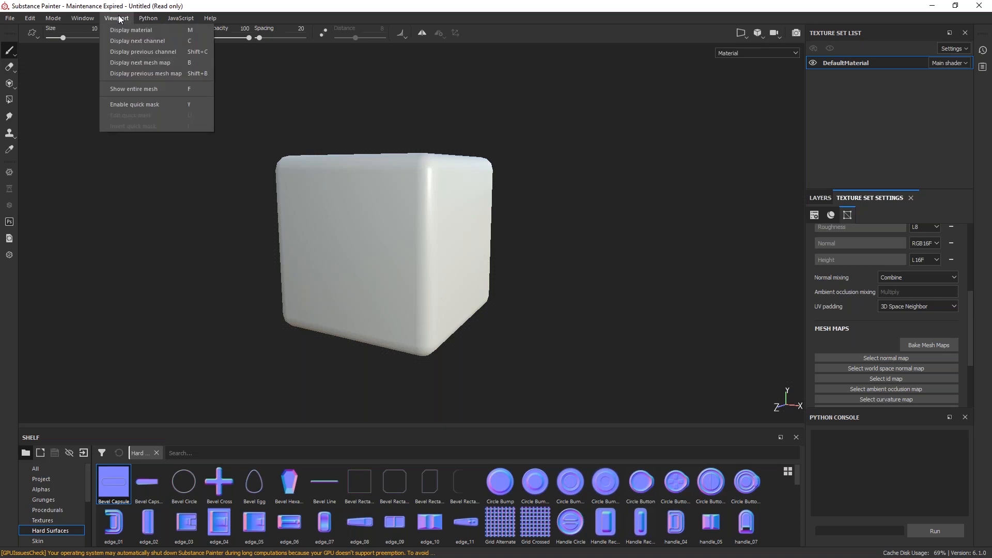
mouse_move(94, 18)
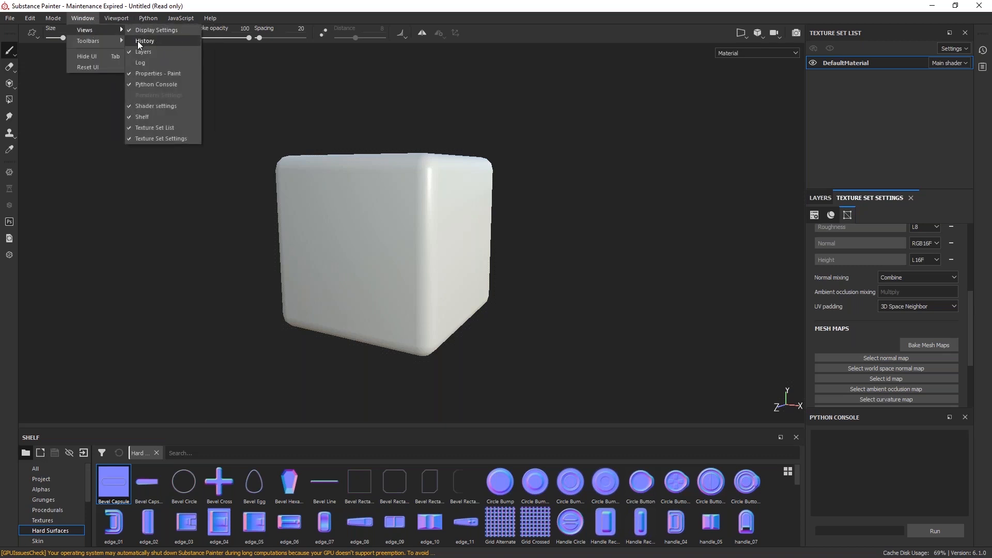
mouse_move(124, 46)
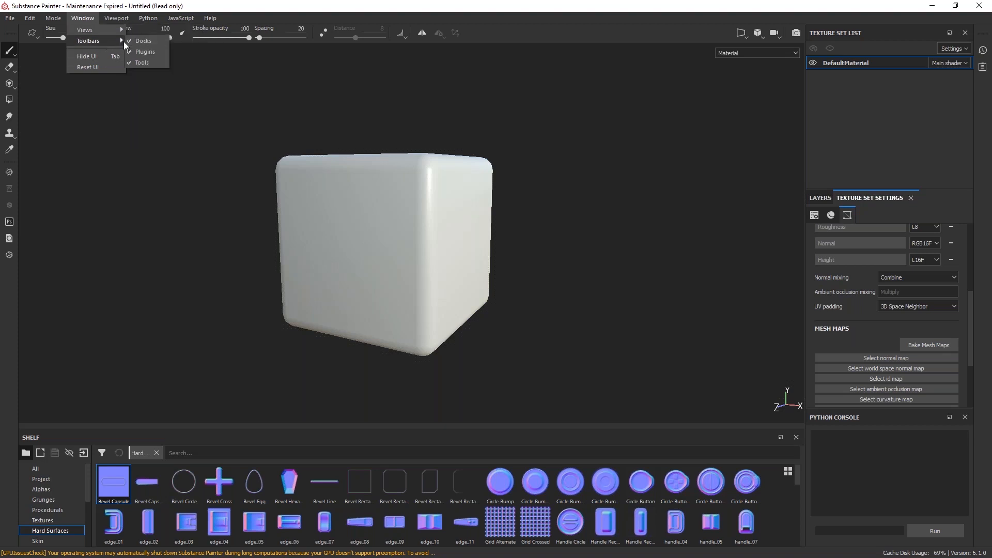
click(360, 18)
scroll(947, 354, down, 2)
scroll(947, 354, up, 5)
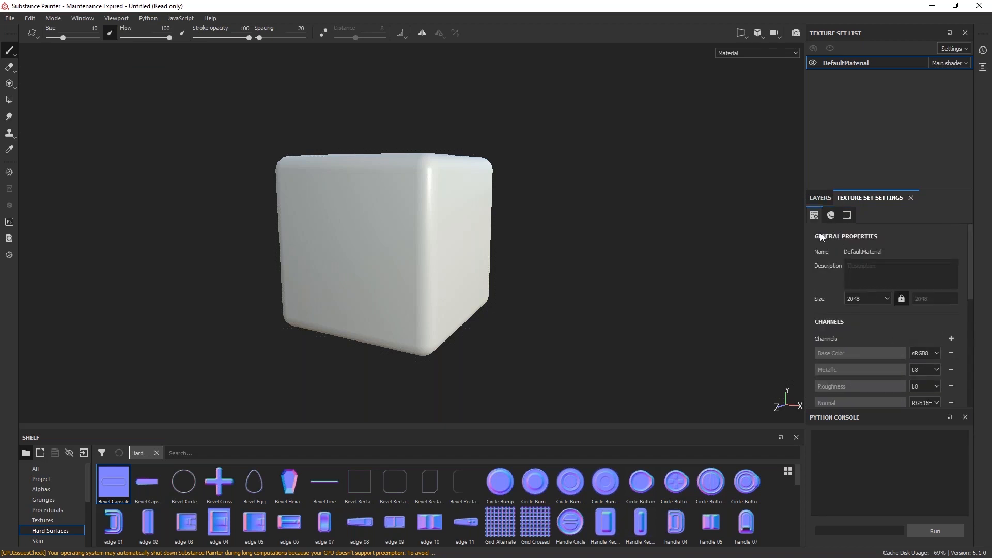
click(831, 215)
scroll(848, 305, down, 5)
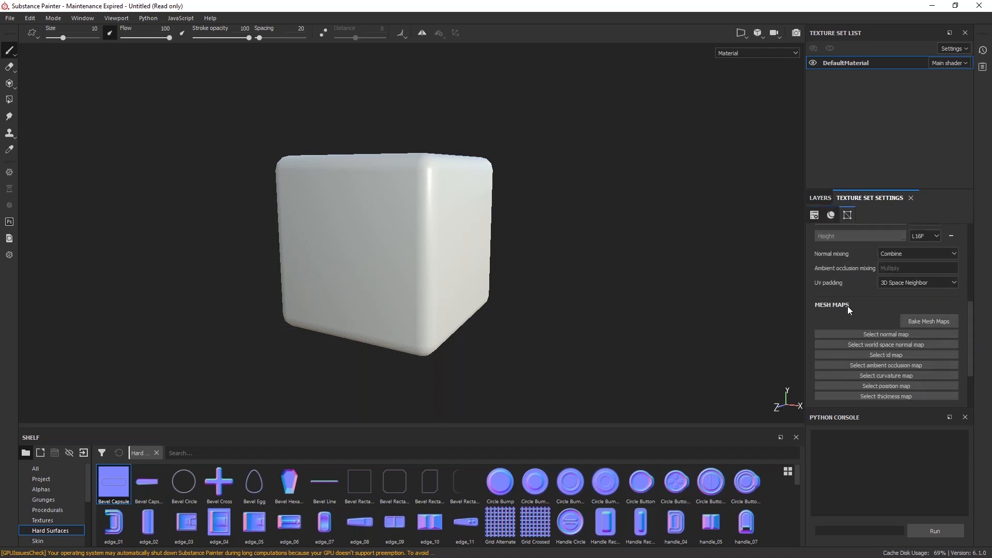
scroll(841, 336, up, 8)
click(847, 215)
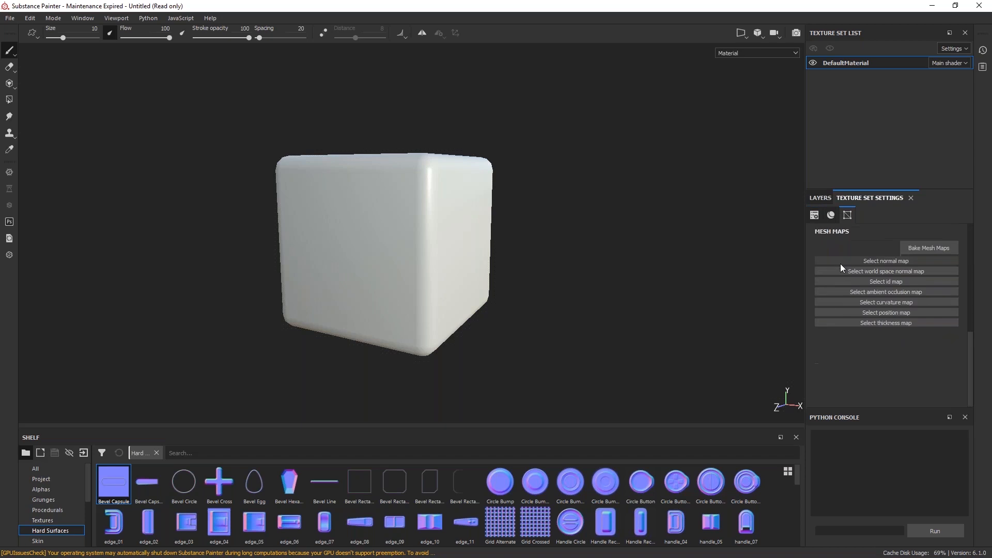
scroll(841, 272, up, 8)
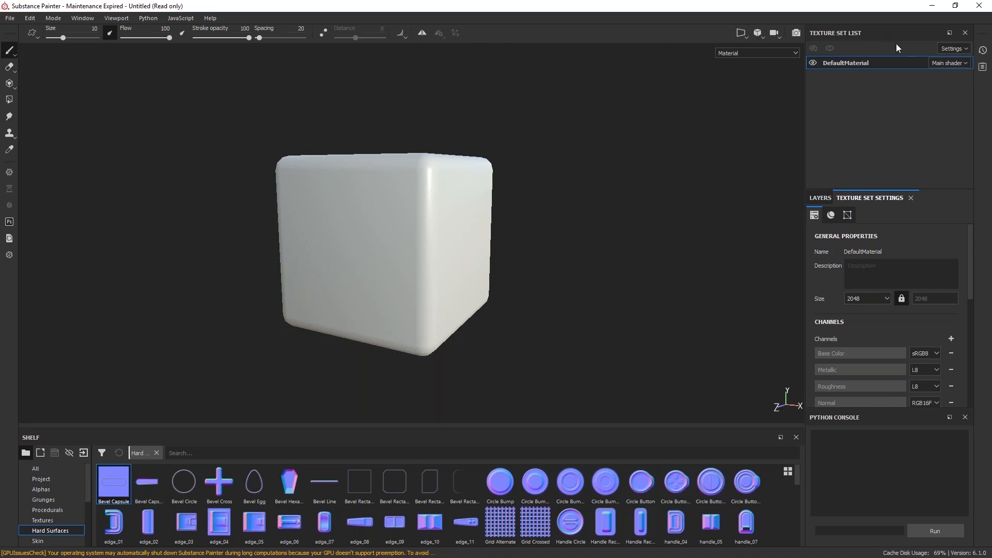
Bring up the paint properties and dock them in the same panel group as Layers and Texture Set Settings
click(983, 69)
click(982, 69)
mouse_move(991, 94)
mouse_down()
mouse_move(659, 97)
mouse_move(991, 96)
mouse_up()
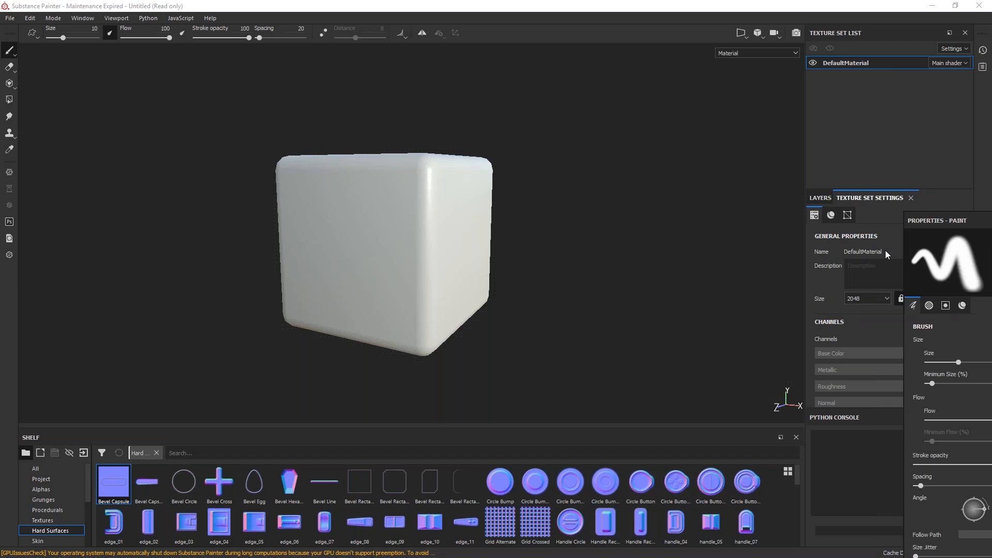
mouse_move(885, 250)
mouse_down()
mouse_move(820, 401)
mouse_move(873, 58)
mouse_move(872, 418)
mouse_move(870, 209)
mouse_move(869, 235)
mouse_up()
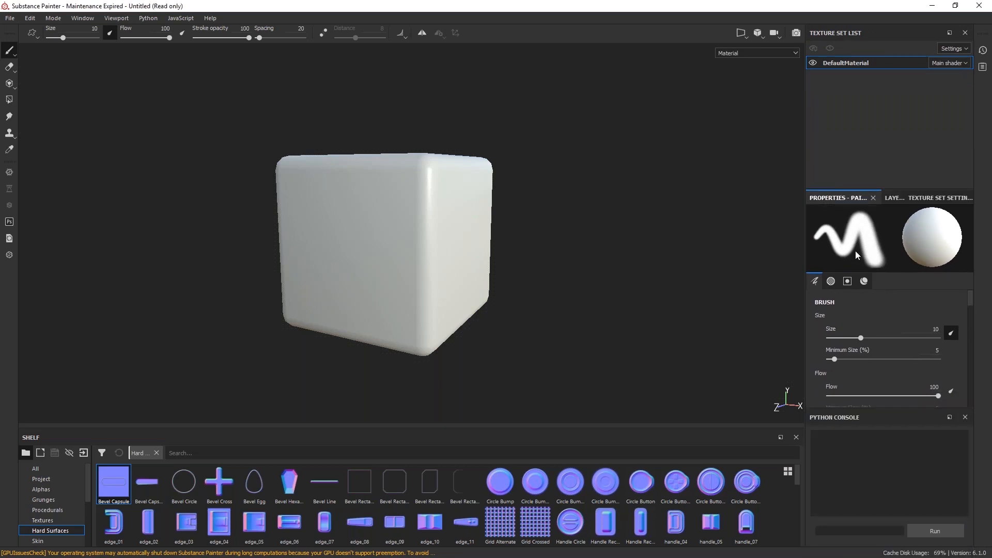
Restrict the brush material to the normal channel by disabling color, metal, rough and height
scroll(881, 326, down, 6)
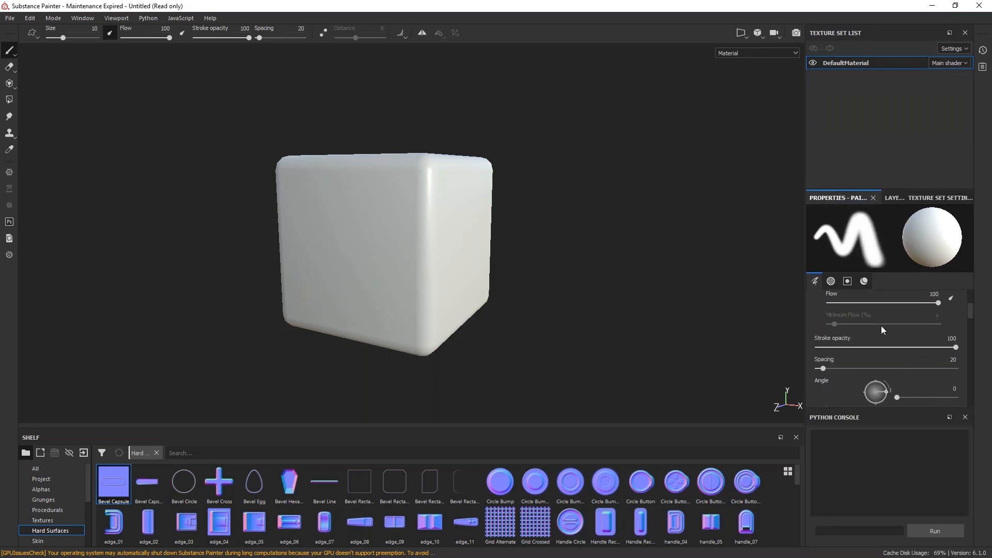
scroll(879, 333, down, 10)
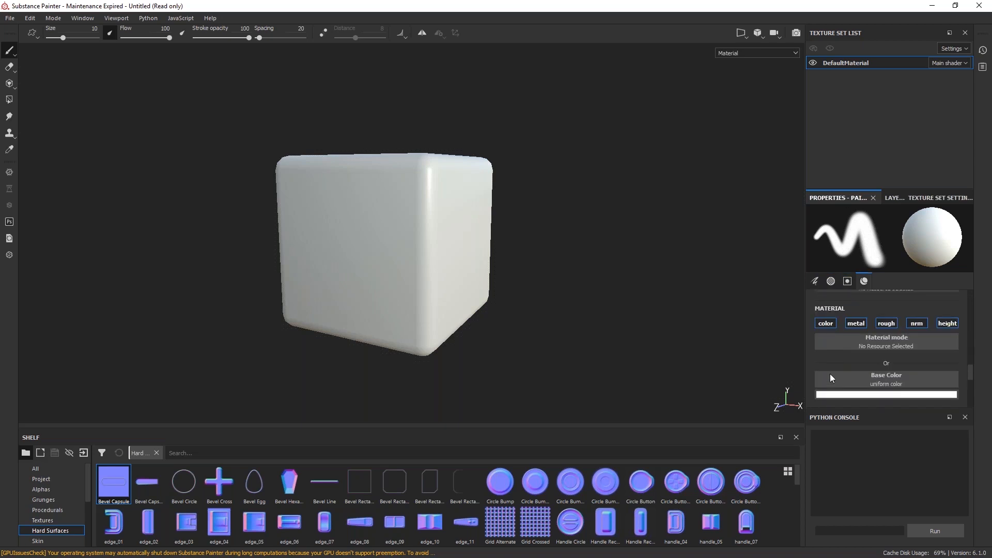
click(826, 324)
click(859, 324)
click(896, 326)
click(947, 324)
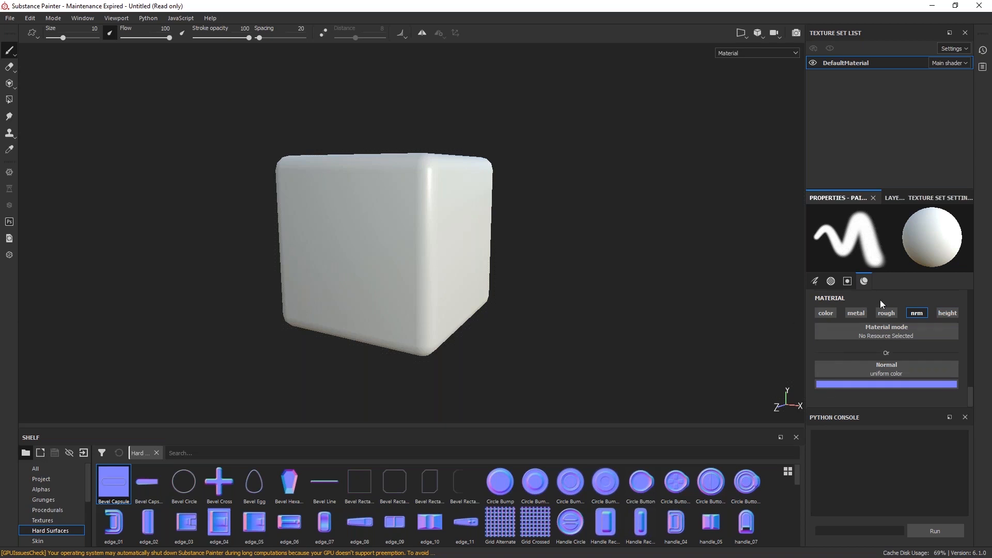
Dock the Layers panel above the Texture Set List and shrink both to enlarge the settings panel below
click(902, 198)
drag(891, 197, 845, 49)
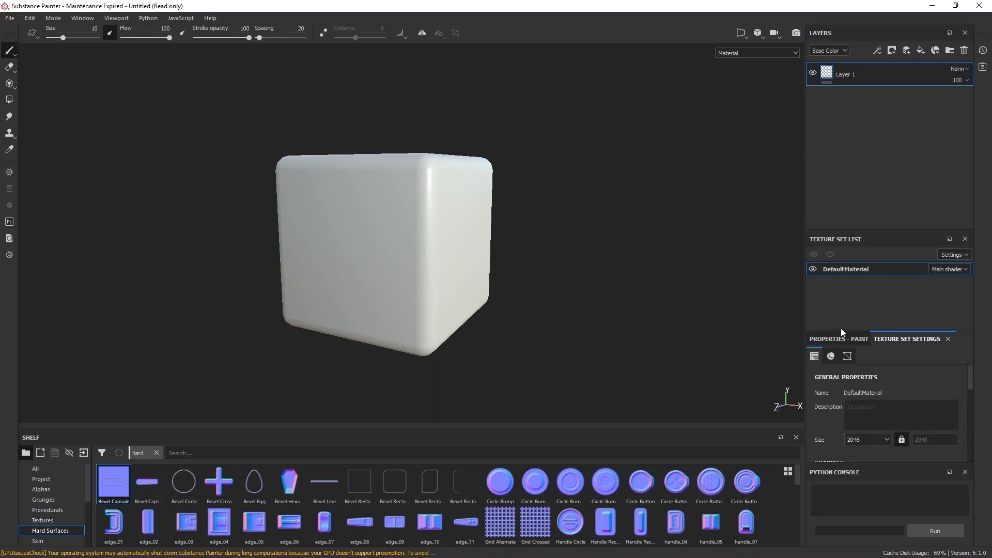
drag(836, 332, 836, 309)
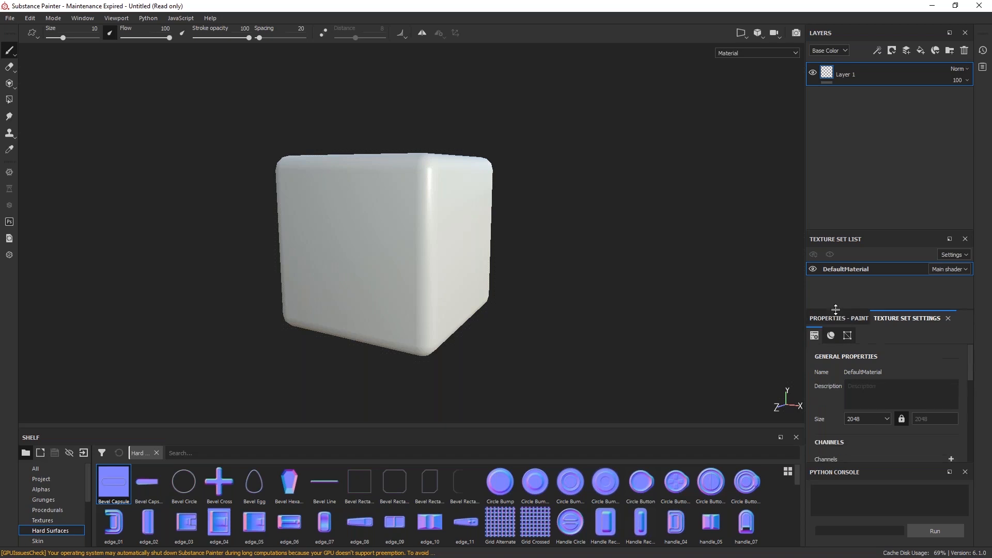
drag(836, 230, 835, 138)
drag(834, 309, 834, 228)
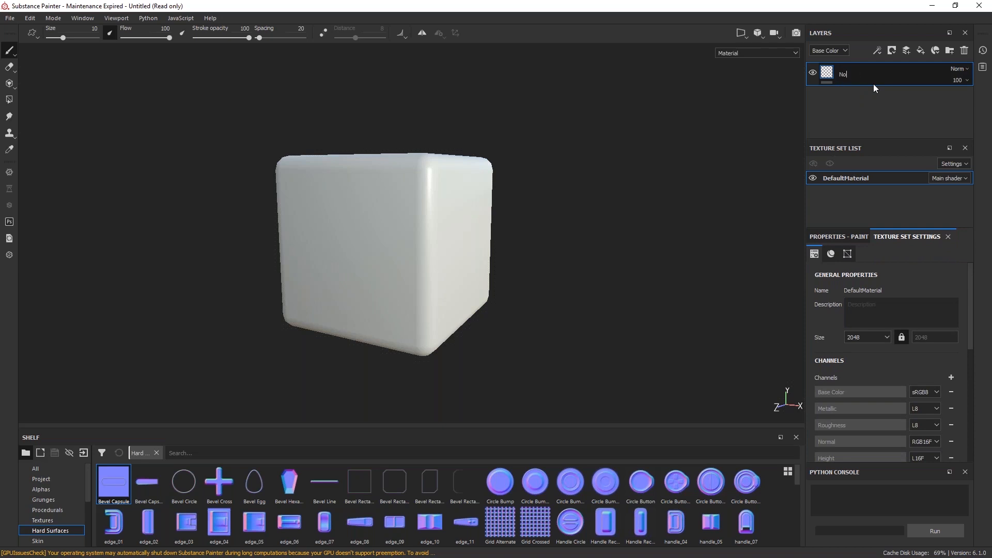
Rename Layer 1 as NormalLayer
text(er)
key(Return)
scroll(835, 341, down, 6)
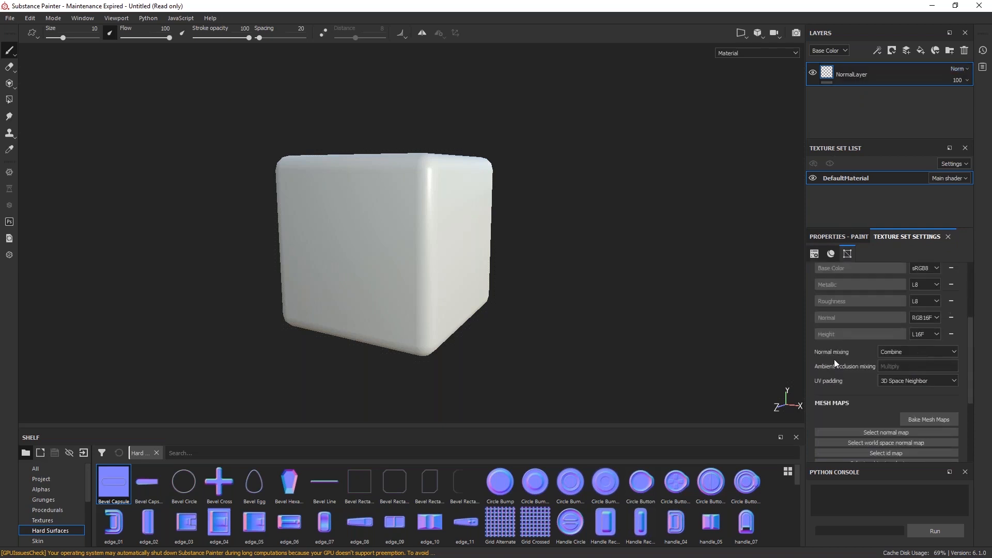
scroll(842, 356, up, 6)
Assign the vent_29 hard surface to the brush's normal channel and set the brush size to 100
click(842, 237)
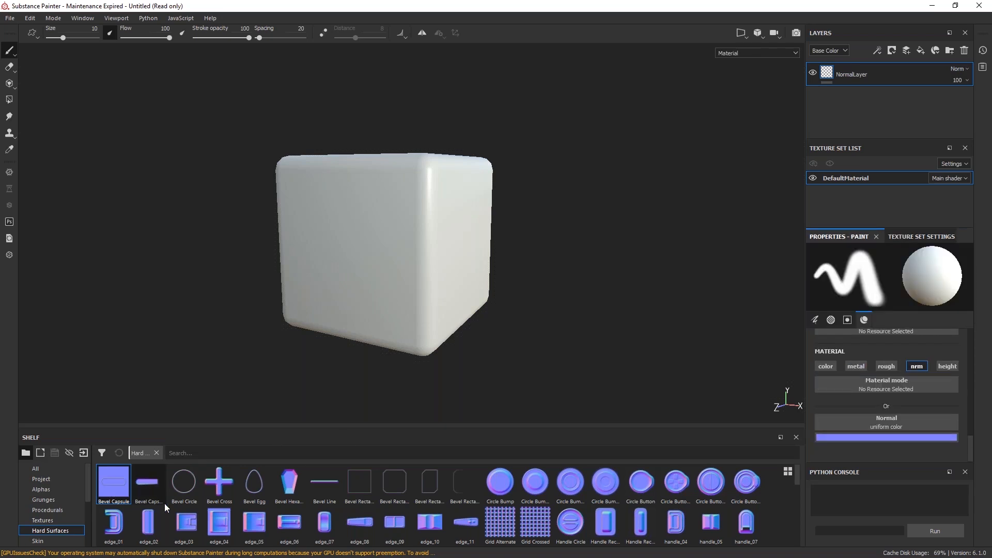
scroll(507, 526, down, 10)
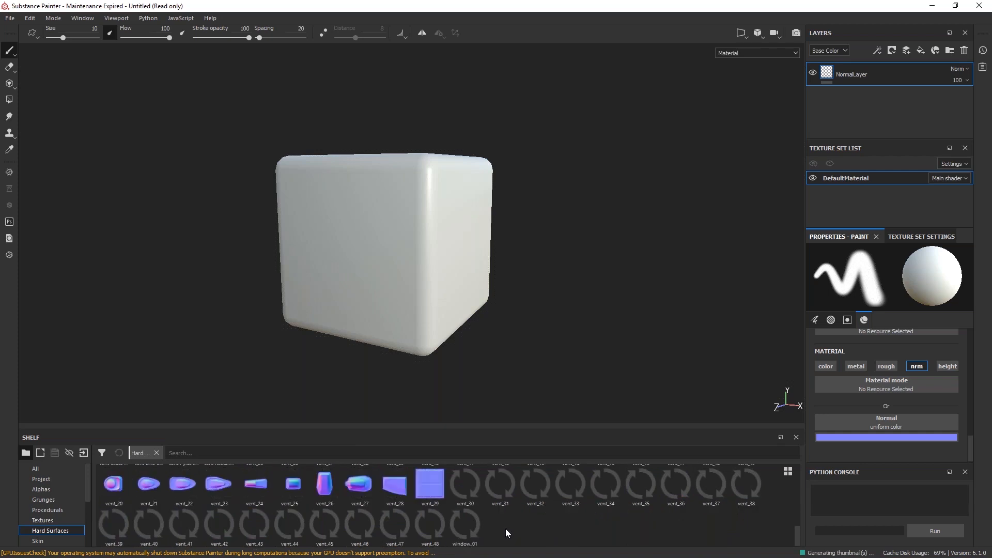
drag(436, 491, 844, 423)
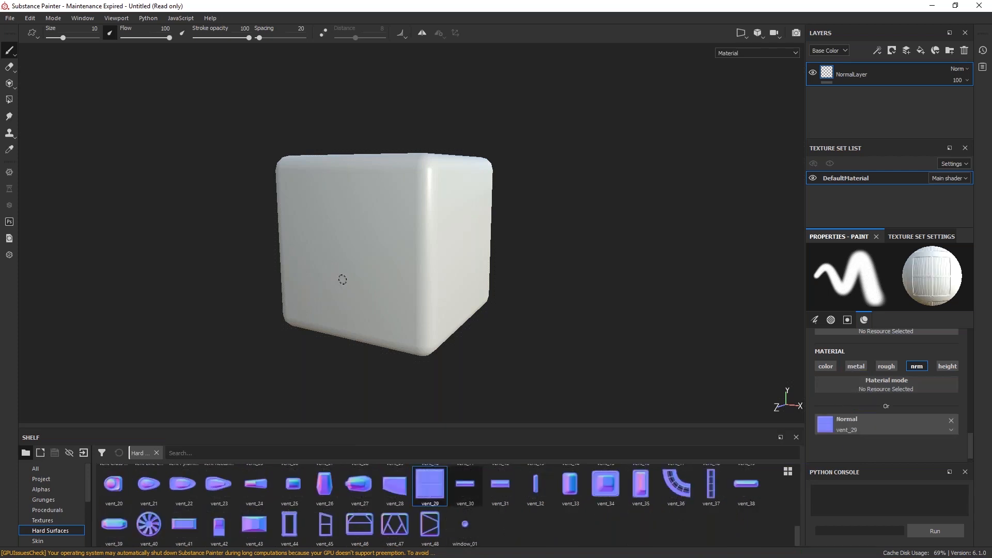
alt+drag(353, 289, 378, 275)
ctrl+right_drag(349, 276, 357, 276)
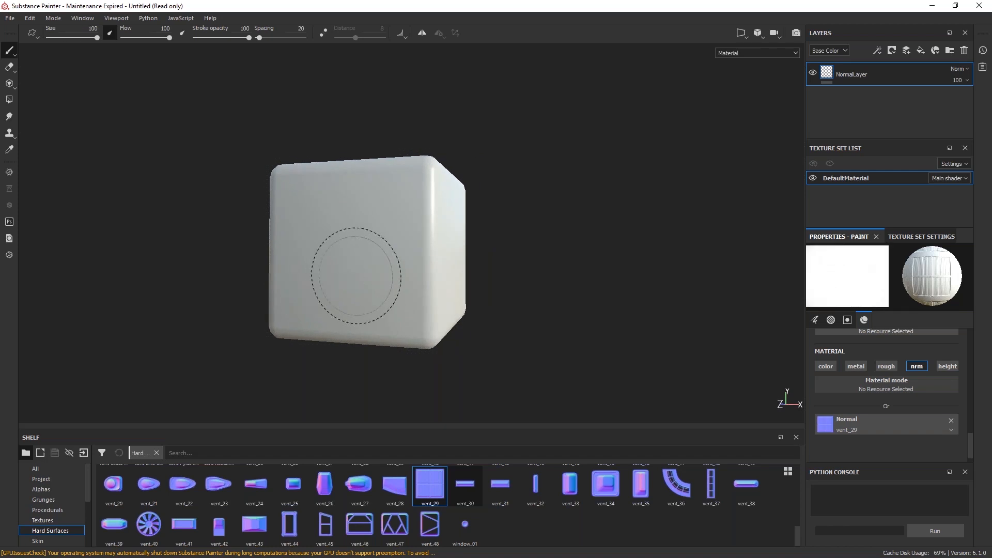
Remove the Shape alpha from the brush and stamp vent_29 on two neighbouring side faces of the cube
scroll(873, 374, up, 3)
click(867, 375)
click(867, 375)
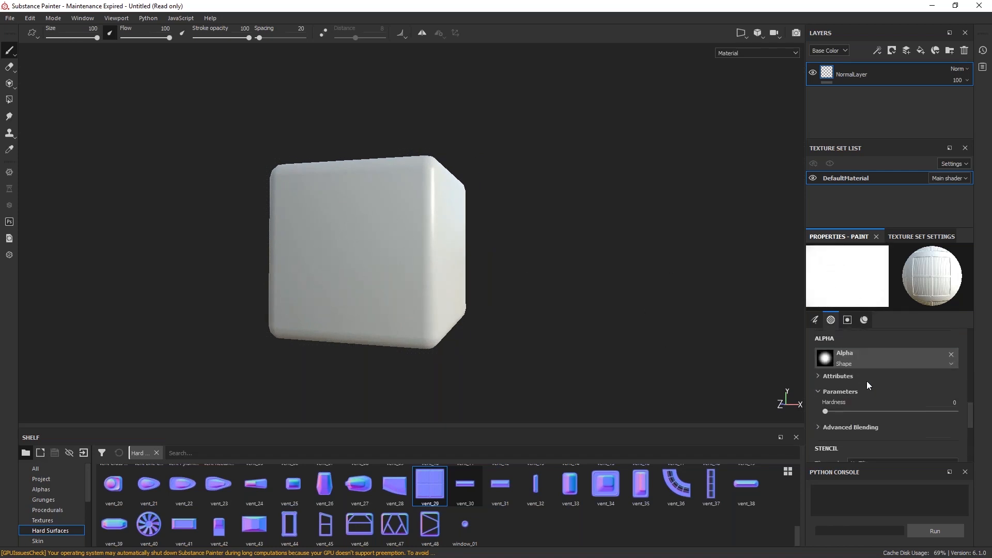
click(950, 354)
click(331, 241)
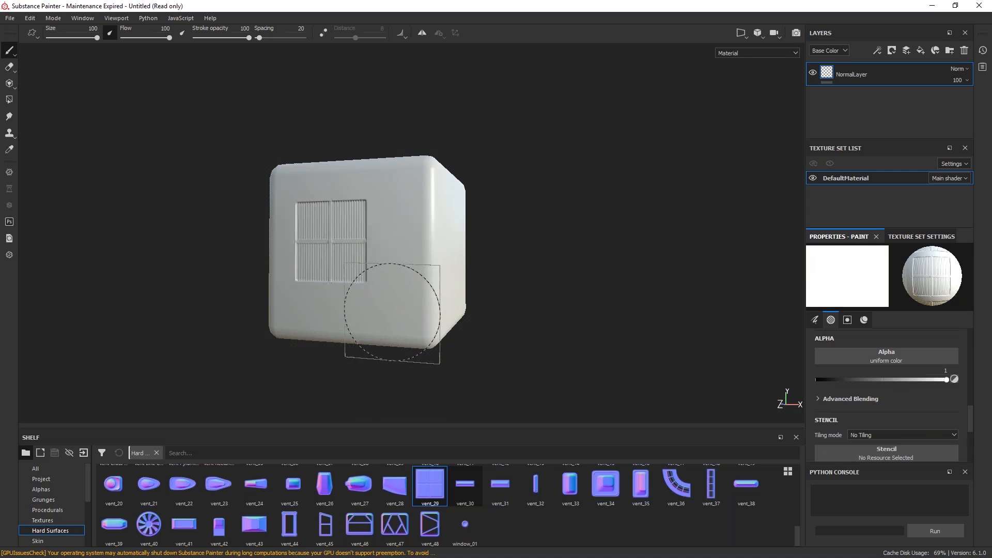
mouse_move(397, 307)
alt+mouse_down()
mouse_move(549, 327)
mouse_move(434, 320)
alt+mouse_up()
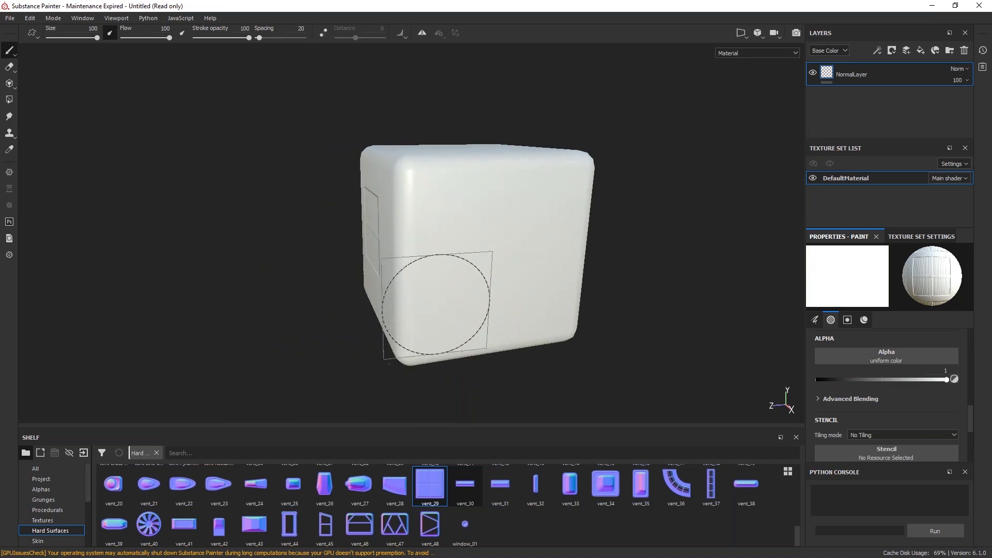
alt+drag(466, 274, 455, 354)
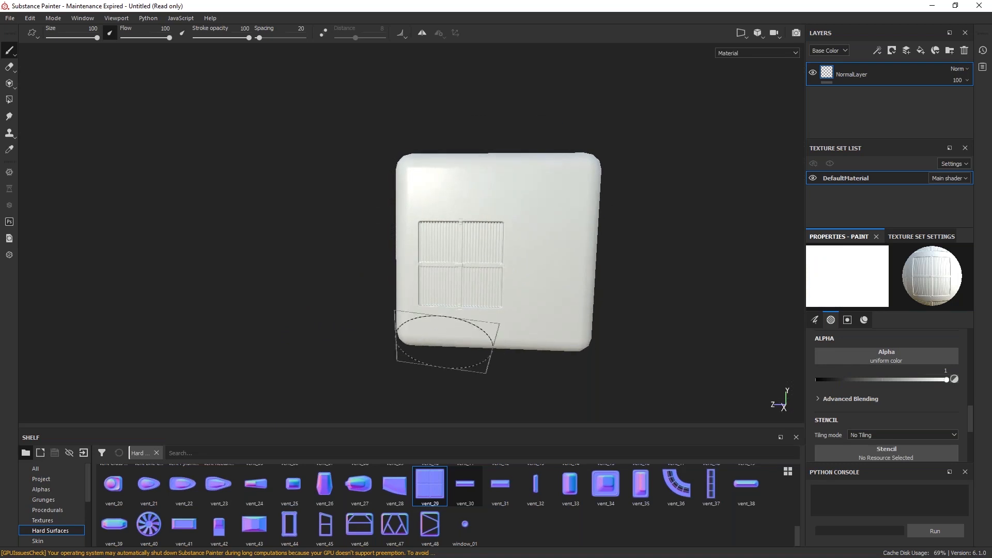
Assign vent_26 to the brush's normal channel and stamp it beside the vent_29 grilles on the cube's side faces
drag(430, 484, 842, 400)
drag(325, 484, 847, 411)
click(547, 265)
mouse_move(571, 314)
alt+mouse_down()
mouse_move(713, 332)
mouse_move(730, 233)
mouse_move(565, 239)
alt+mouse_up()
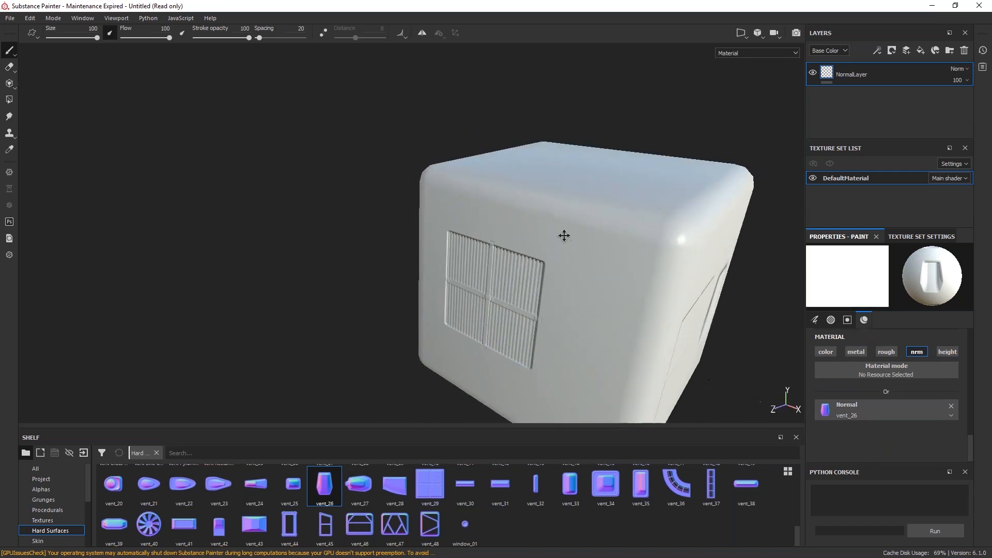
click(589, 329)
alt+drag(483, 329, 544, 331)
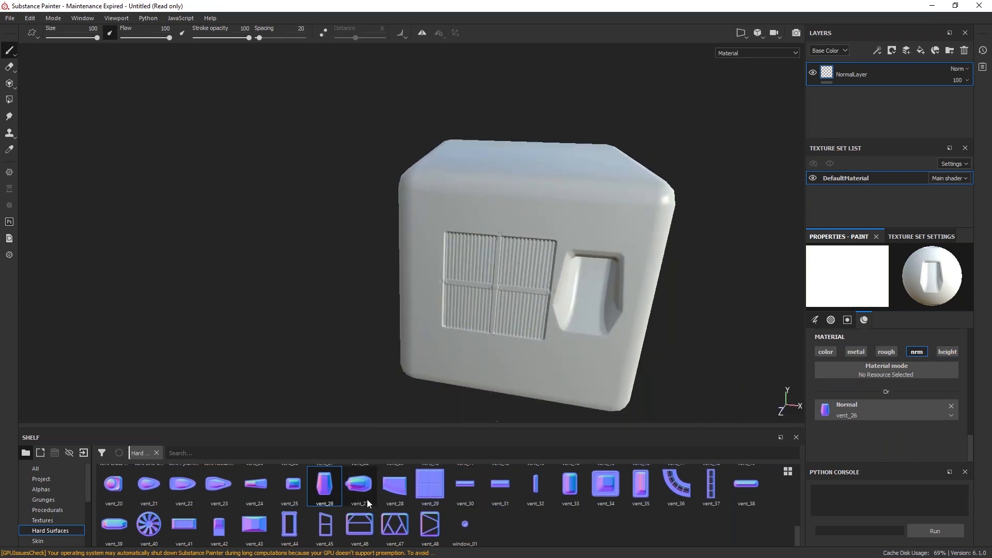
Assign window_01 to the brush's normal channel, reduce the brush size to 44.88 and stamp a row of four above the grille
drag(465, 523, 846, 413)
ctrl+right_drag(533, 240, 488, 239)
click(445, 215)
click(509, 216)
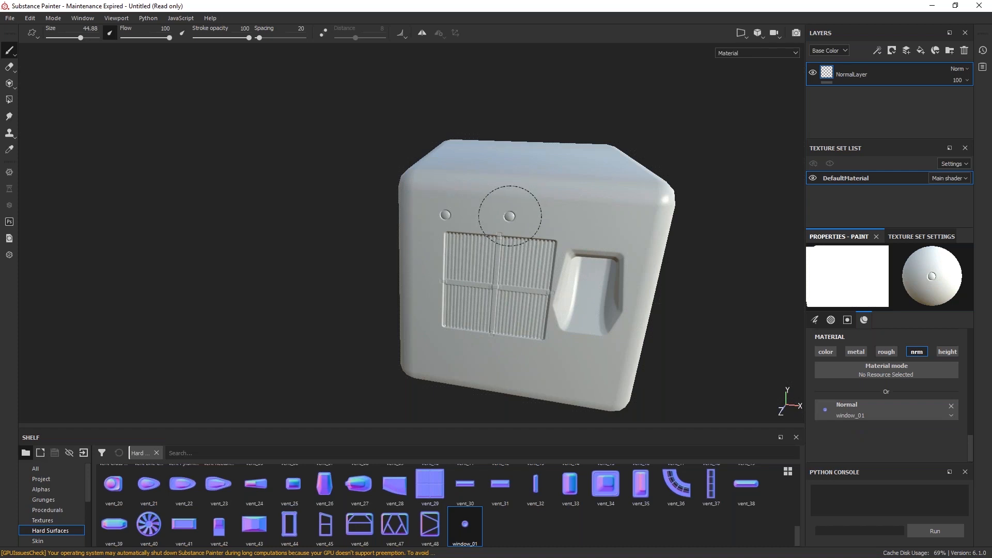
click(567, 216)
click(620, 222)
Stamp two window_01 details side by side above the grille on the adjacent side face
alt+drag(643, 283, 402, 264)
click(701, 223)
click(759, 231)
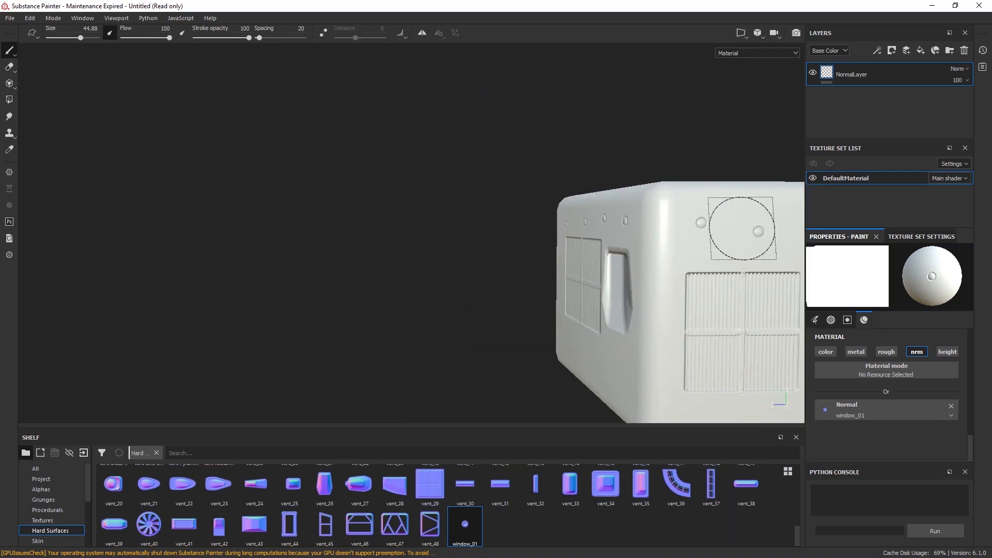
Assign vent_40 to the brush's normal channel, set the brush size to 100 and stamp the fan on the cube's blank side face
alt+drag(440, 318, 572, 279)
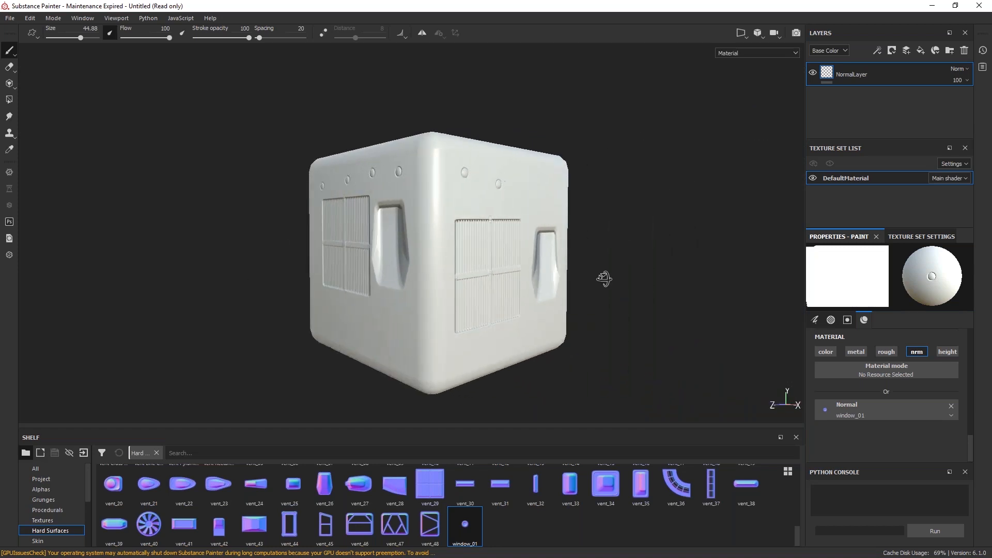
drag(135, 525, 826, 410)
alt+drag(336, 219, 610, 286)
scroll(401, 310, up, 3)
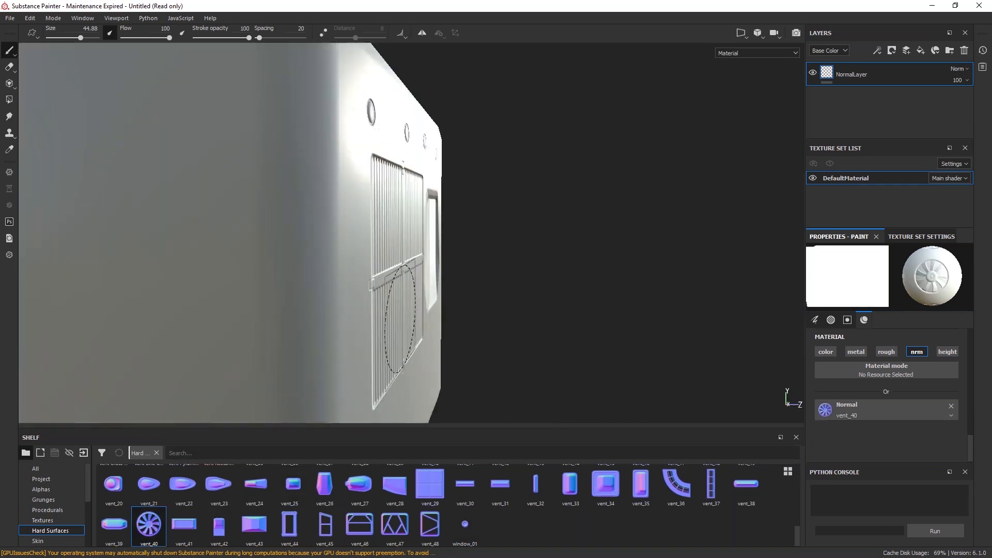
scroll(393, 306, down, 6)
alt+drag(386, 290, 463, 238)
ctrl+right_drag(432, 243, 465, 242)
click(440, 247)
Inspect the fan, grille and window details on the cube's side faces up close and from a distance
mouse_move(595, 257)
alt+mouse_down()
mouse_move(468, 284)
mouse_move(401, 248)
mouse_move(502, 258)
alt+mouse_up()
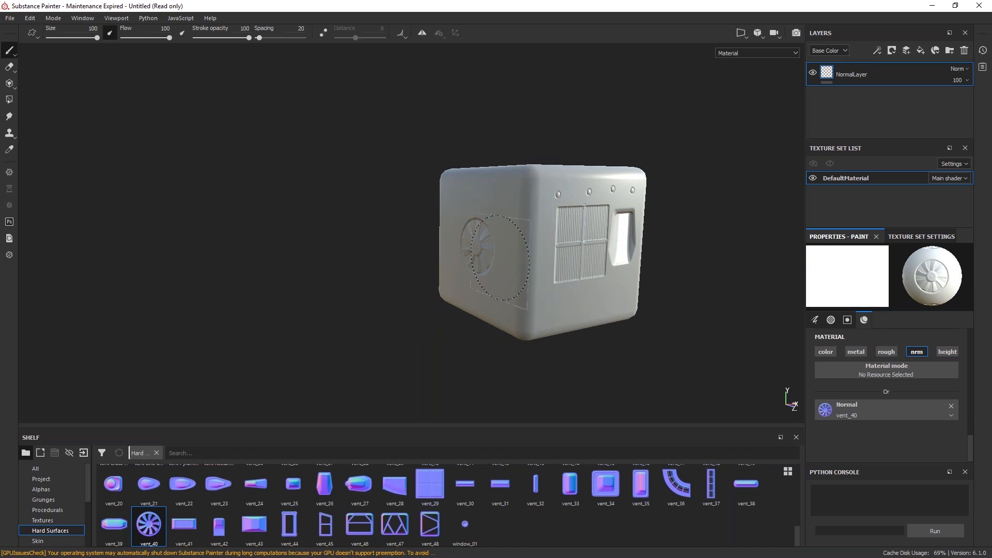
scroll(500, 258, down, 3)
scroll(460, 227, up, 6)
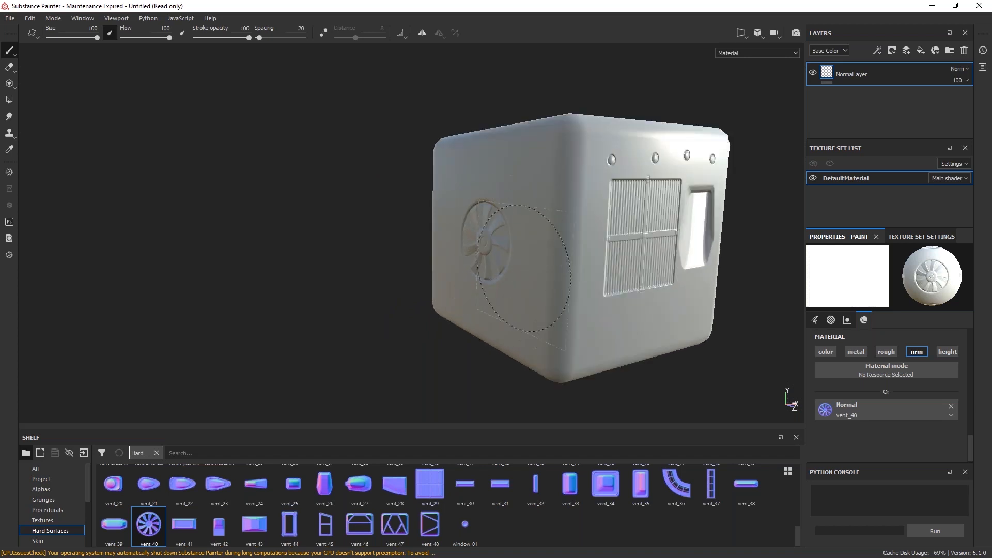
scroll(505, 275, up, 3)
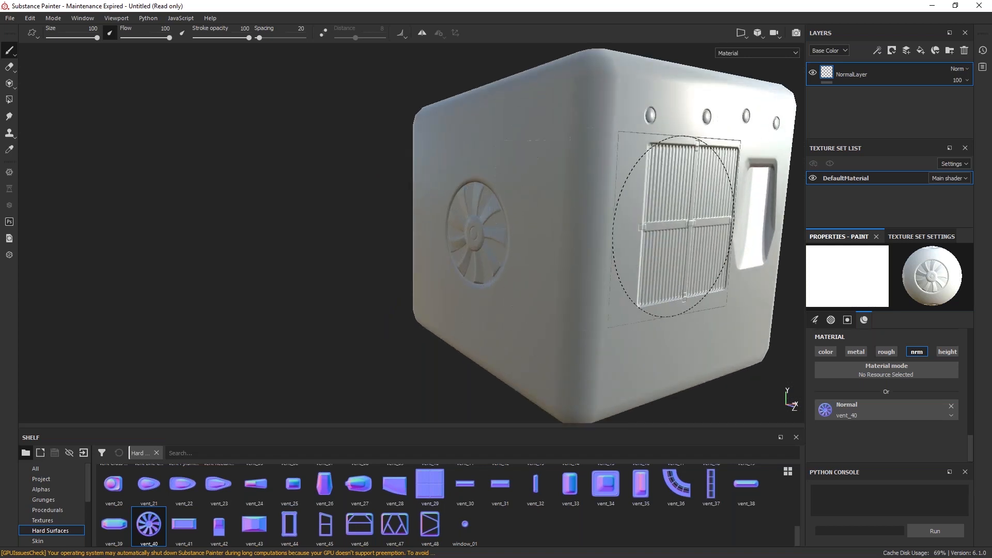
scroll(671, 226, down, 3)
alt+drag(598, 222, 731, 288)
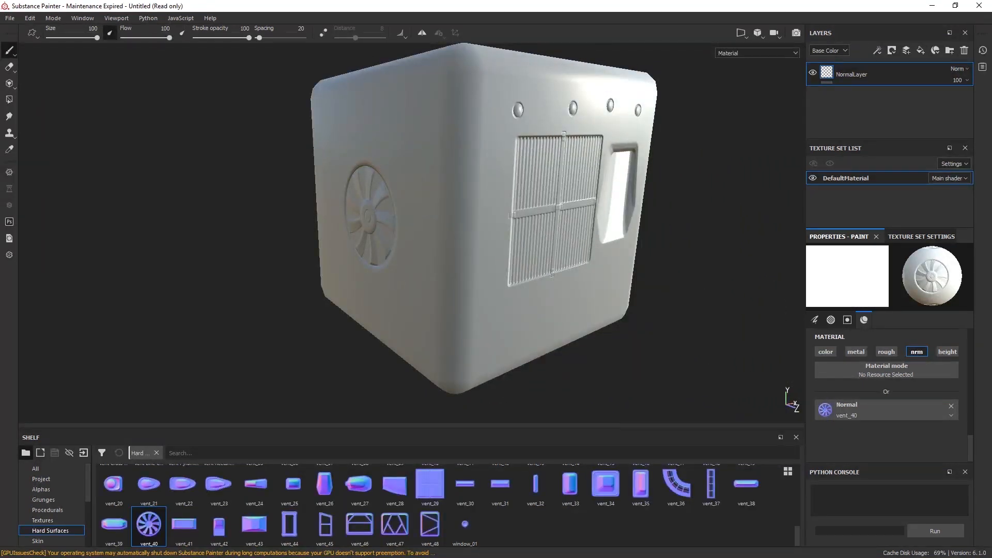
scroll(883, 401, up, 1)
scroll(874, 425, down, 1)
Bring up the texture set's mesh map slots and review the NormalOnly preset among the texture export's output templates
click(922, 237)
scroll(843, 380, down, 5)
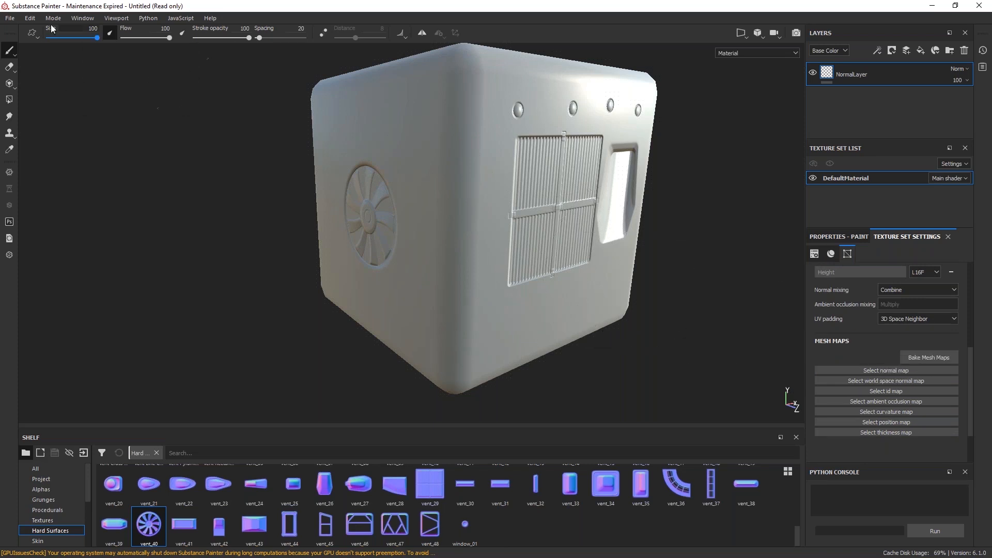
click(10, 18)
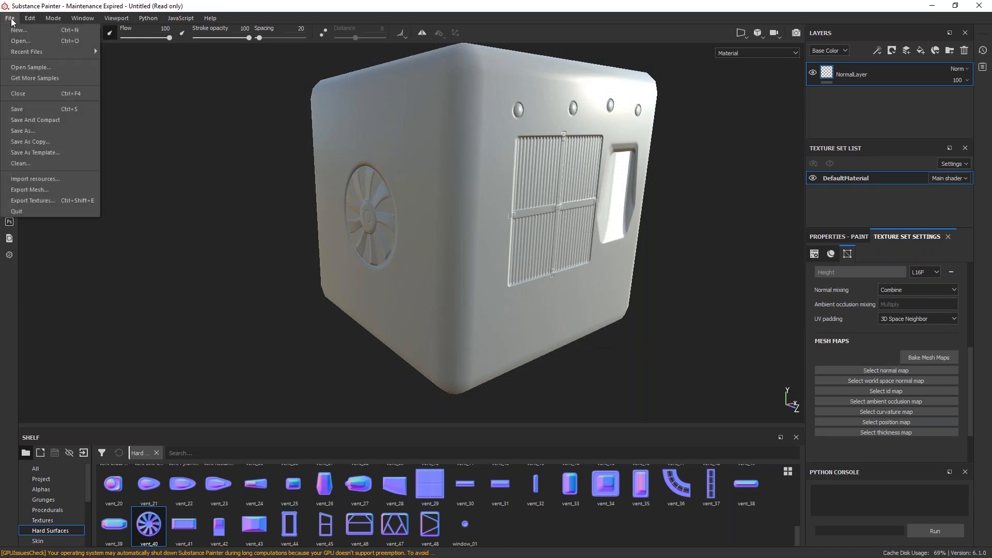
click(41, 202)
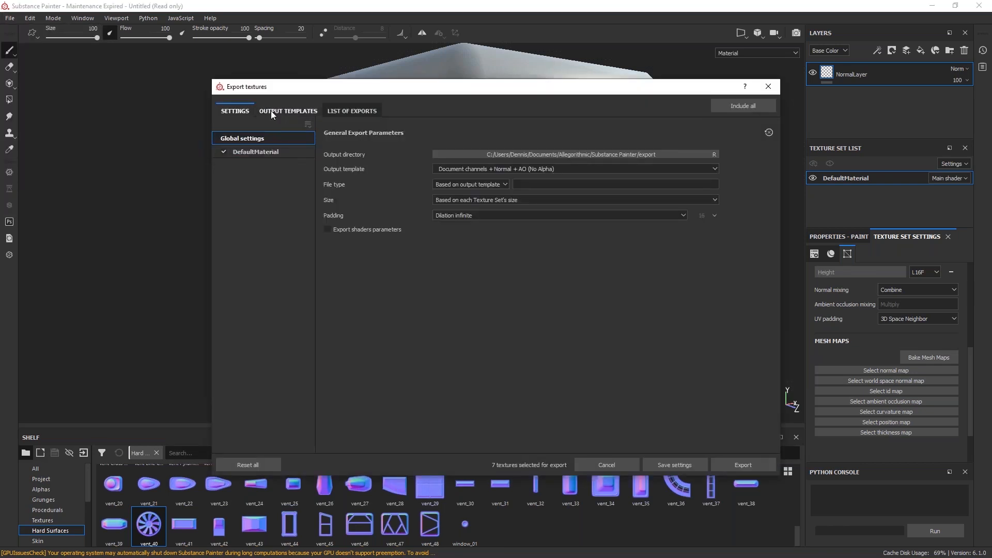
click(270, 111)
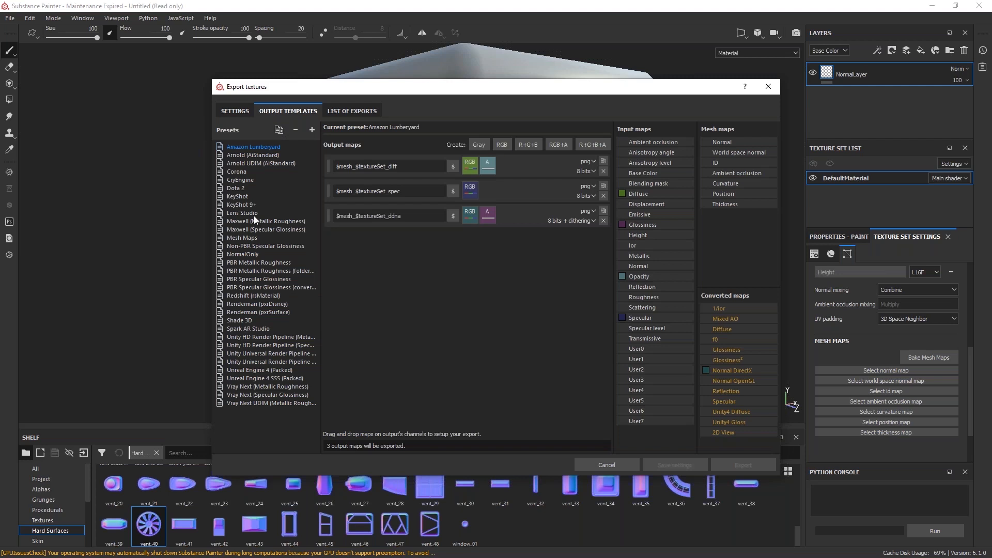
click(243, 254)
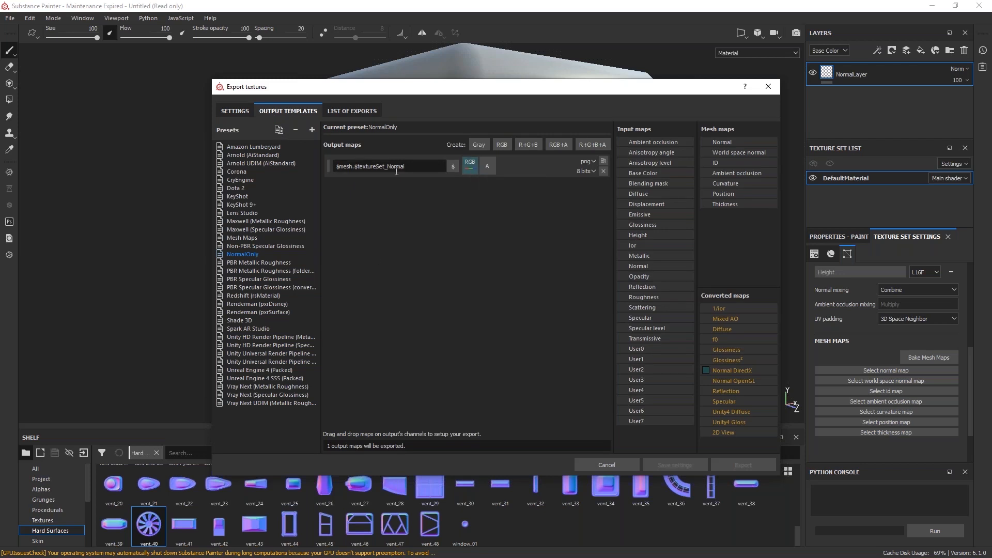
Set the texture export's output template to NormalOnly, keeping the file type based on the output template
click(233, 110)
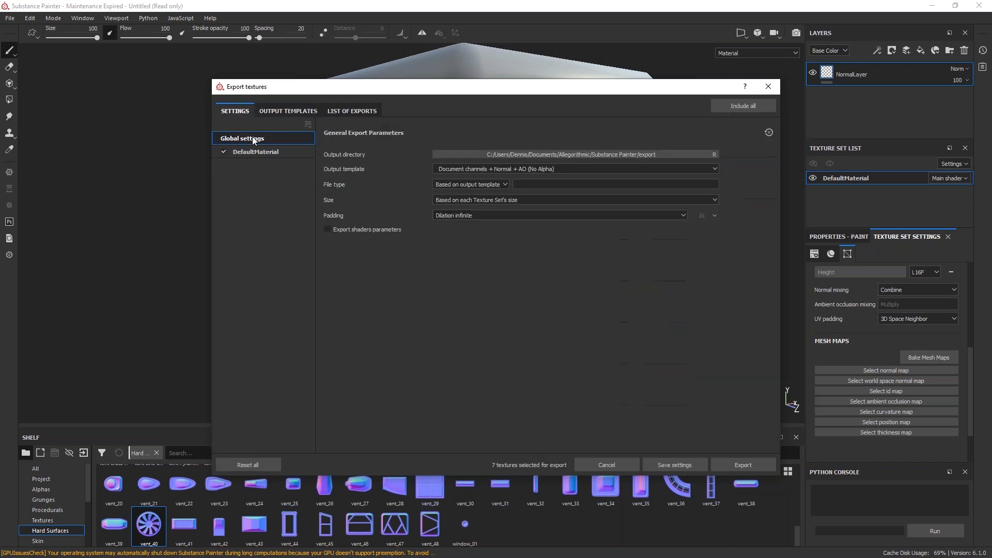
click(462, 173)
scroll(466, 218, down, 4)
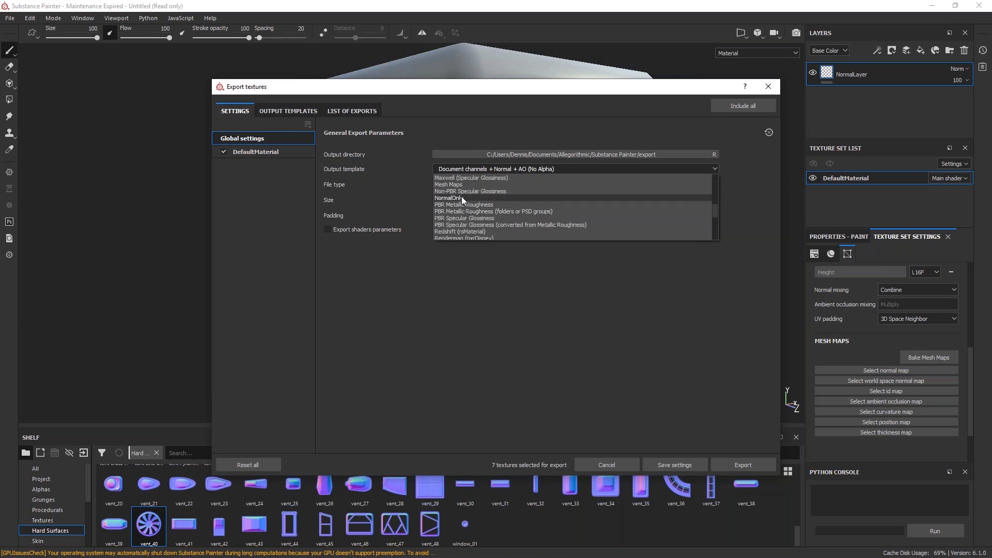
click(461, 197)
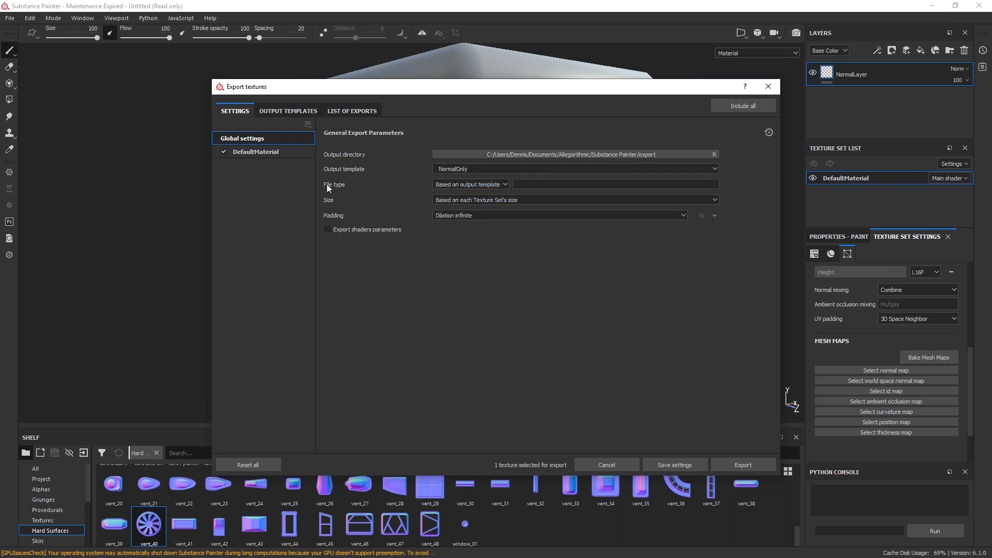
click(503, 185)
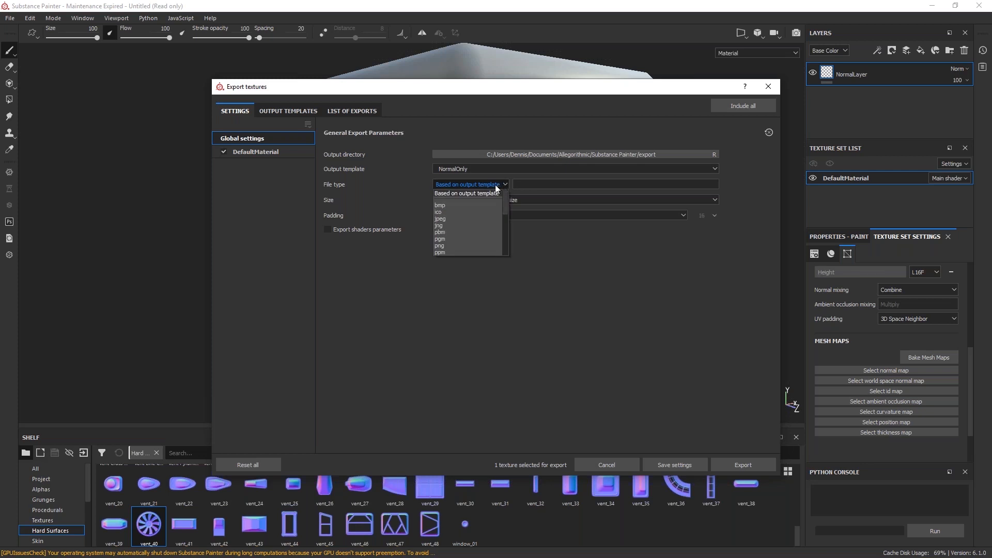
click(439, 189)
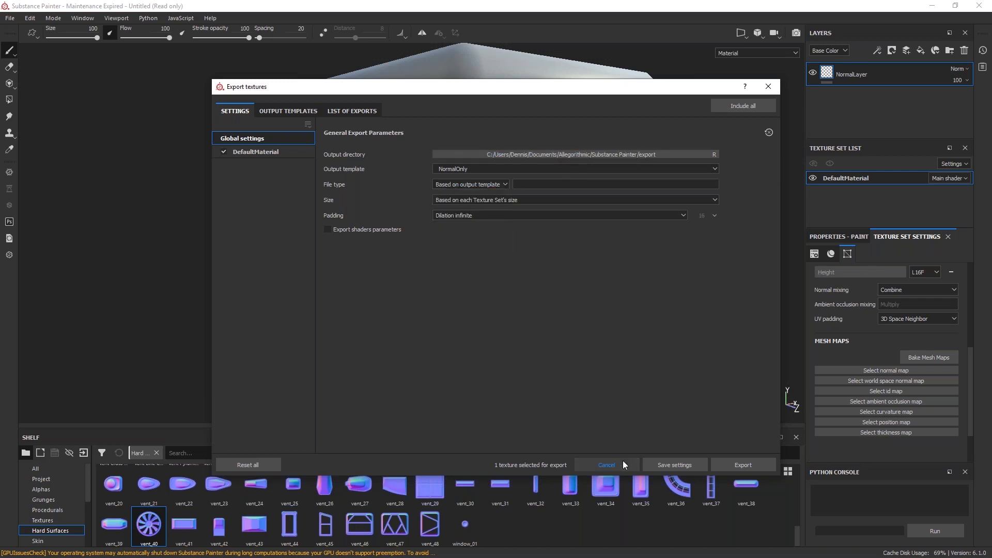
Export the normal texture, check ChamferCube.DefaultMaterial_Normal.png in the output directory and close the export window
click(720, 463)
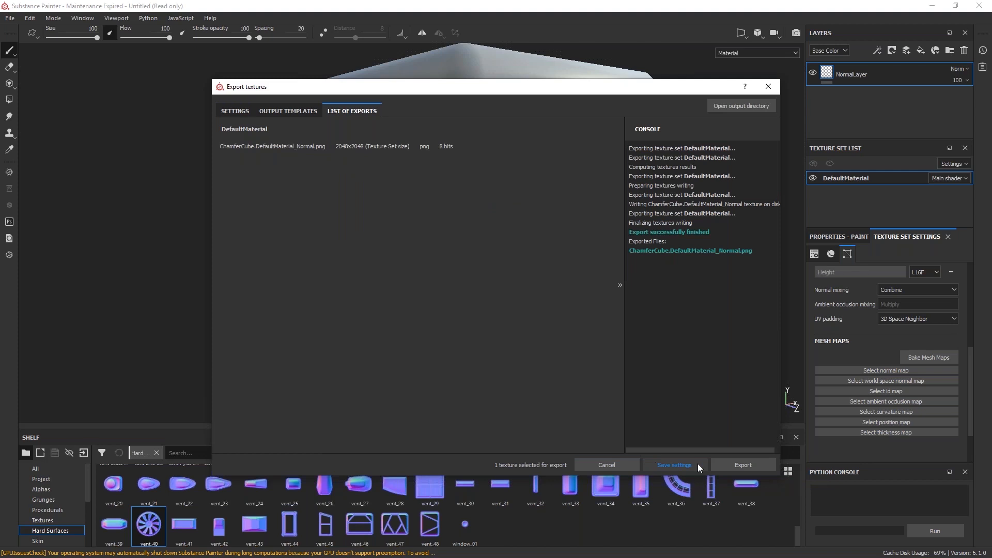
click(733, 107)
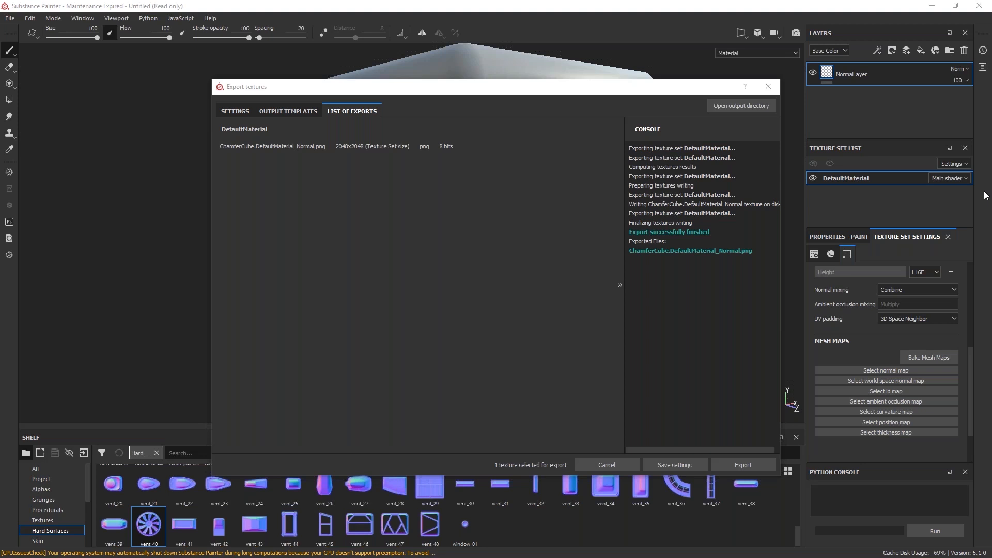
drag(991, 87, 982, 76)
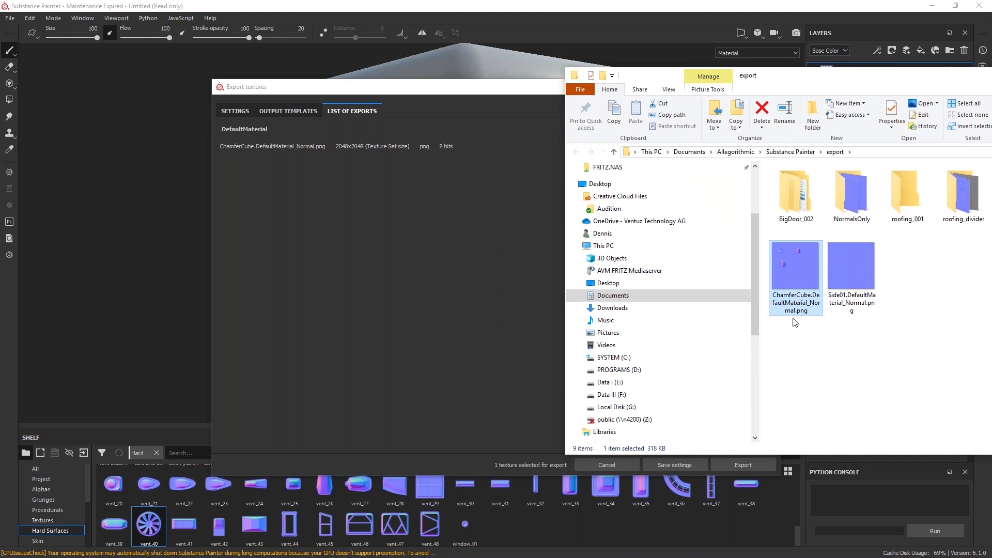
drag(834, 78, 991, 82)
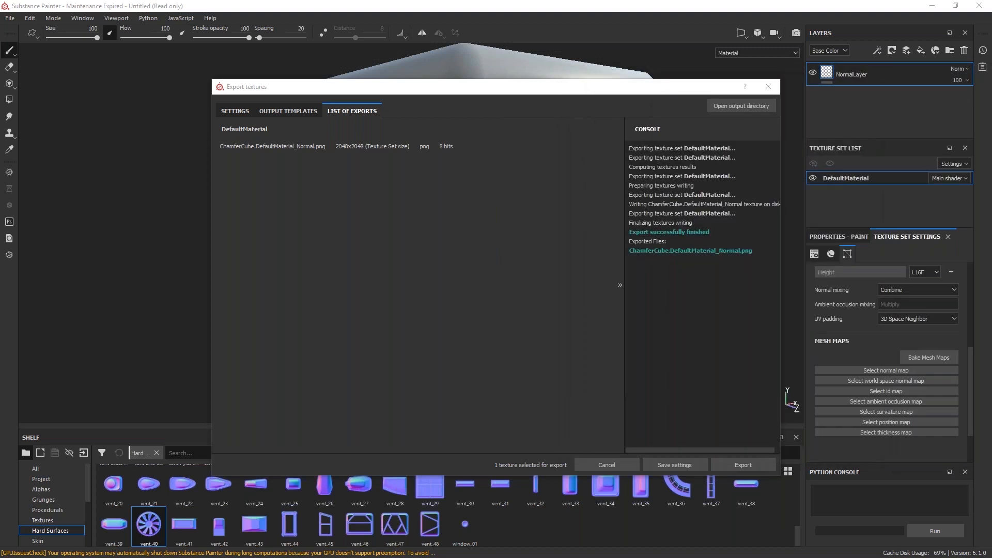
click(768, 89)
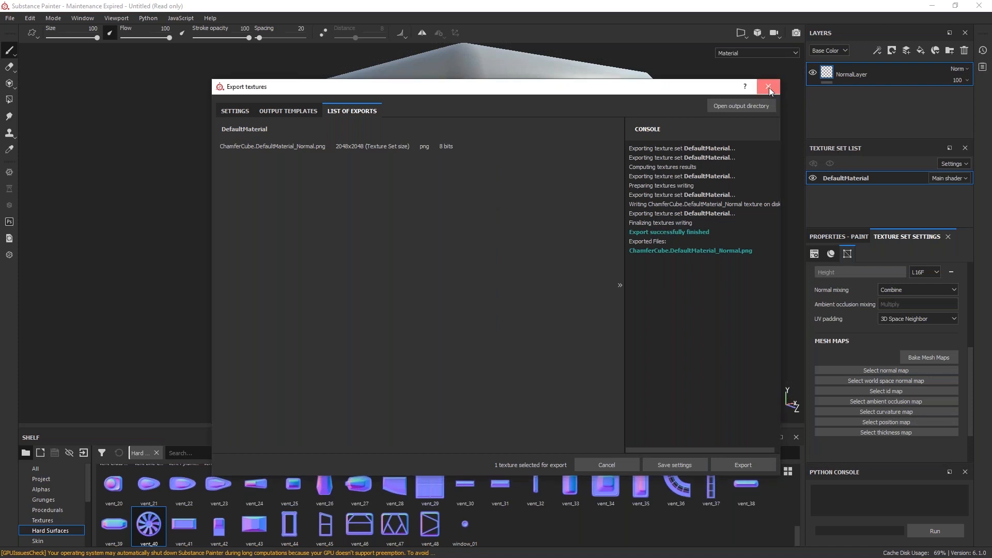
click(991, 257)
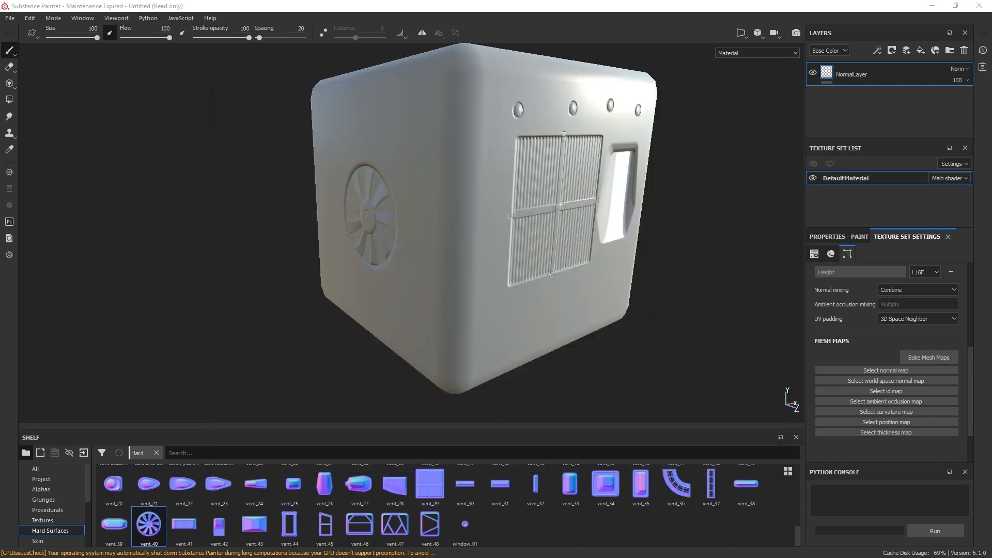
Add ChamferCube.DefaultMaterial_Normal.png from the export folder to the shelf's resource import and move the folder window out of the way
drag(991, 89, 956, 70)
click(971, 71)
drag(991, 25, 788, 86)
mouse_move(764, 268)
mouse_down()
mouse_move(626, 437)
mouse_move(515, 530)
mouse_up()
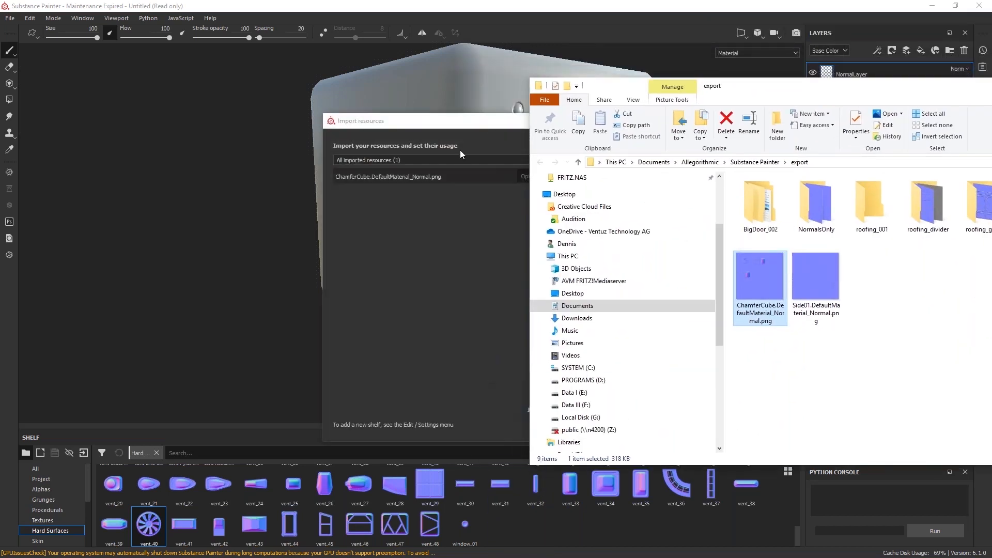
drag(765, 87, 991, 96)
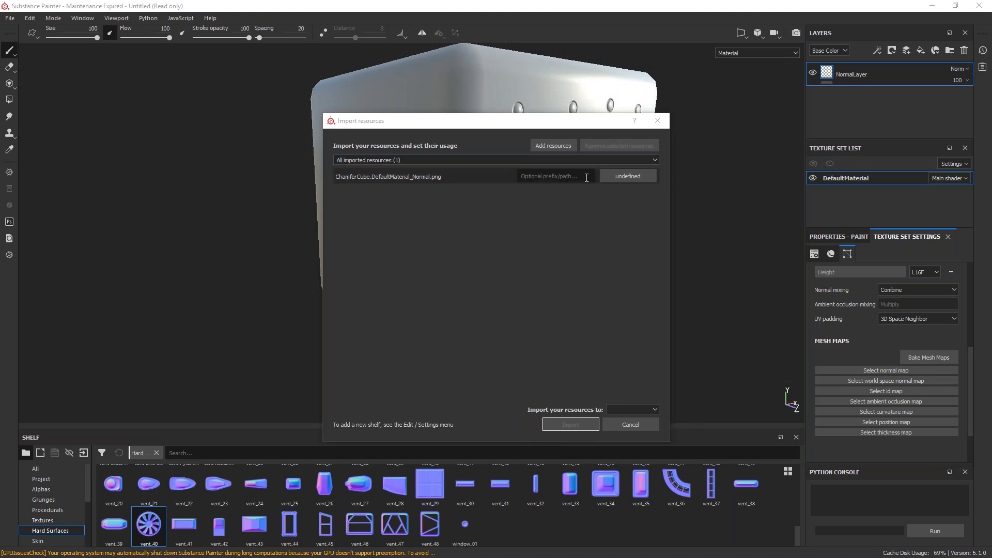
Import ChamferCube.DefaultMaterial_Normal.png as a texture into the project 'Untitled'
click(616, 178)
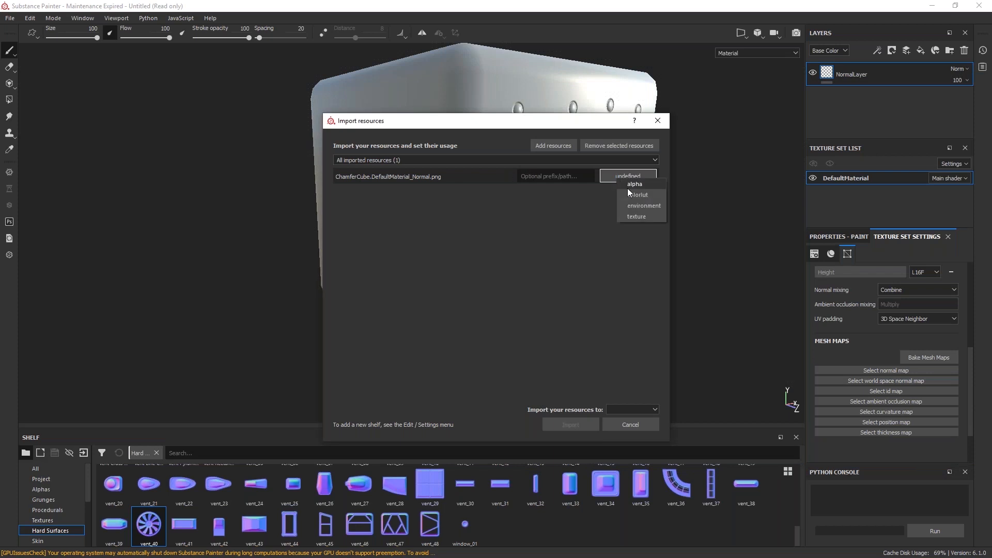
click(638, 216)
click(621, 410)
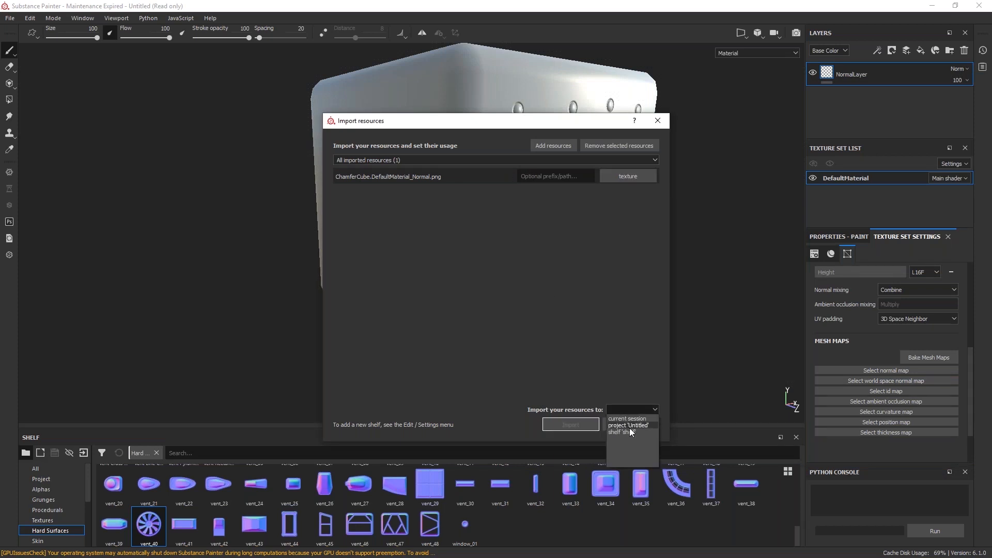
click(629, 427)
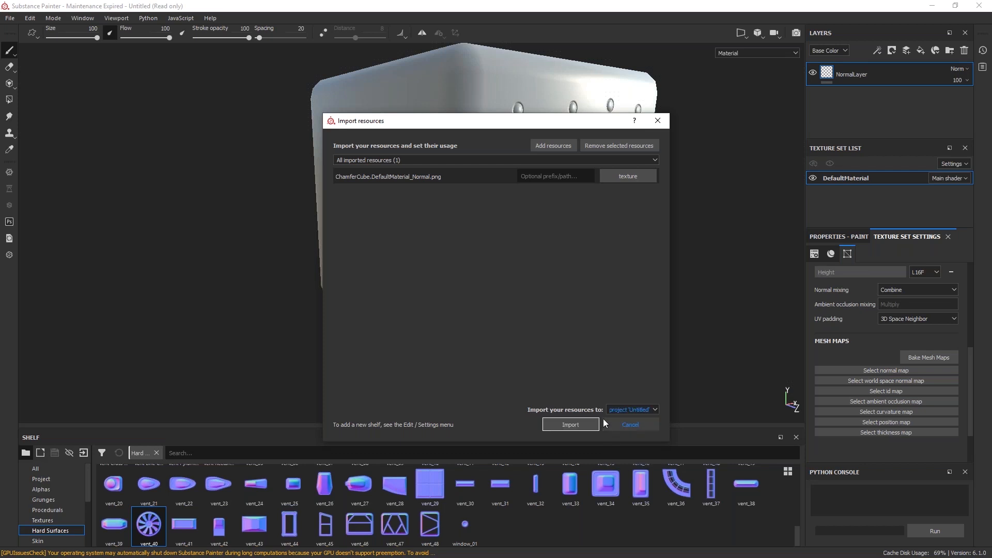
click(568, 426)
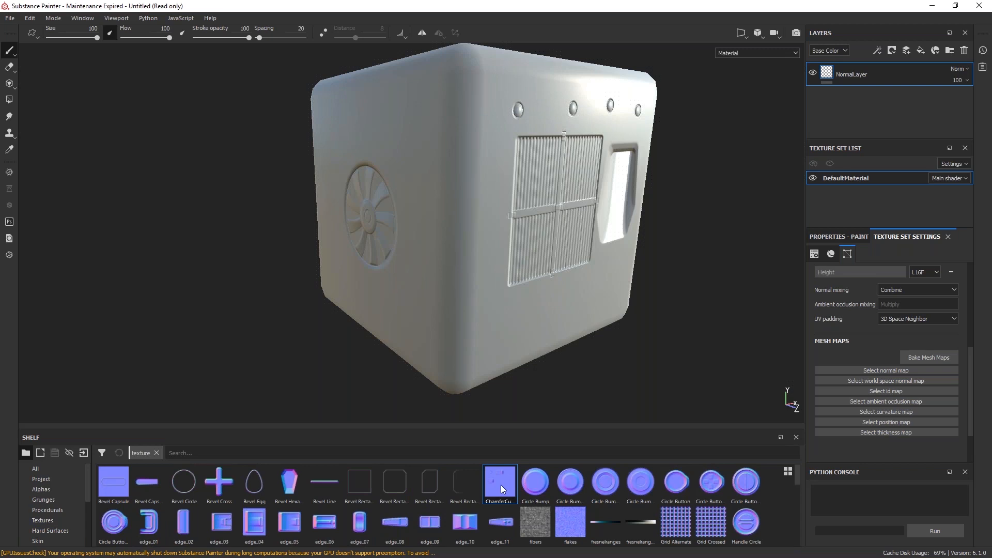
Assign ChamferCube.DefaultMaterial_Normal as the texture set's normal mesh map and hide the NormalLayer
mouse_move(500, 485)
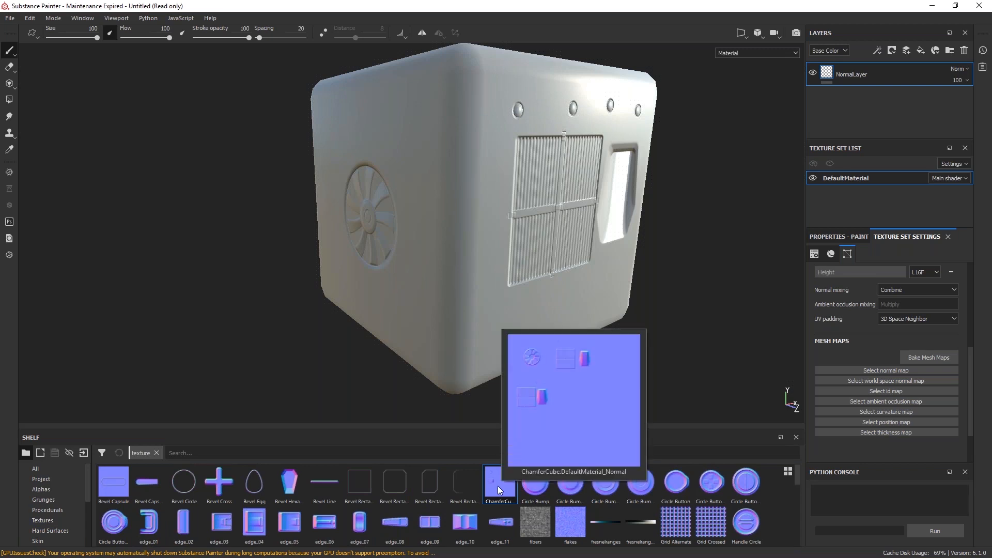
drag(497, 486, 907, 370)
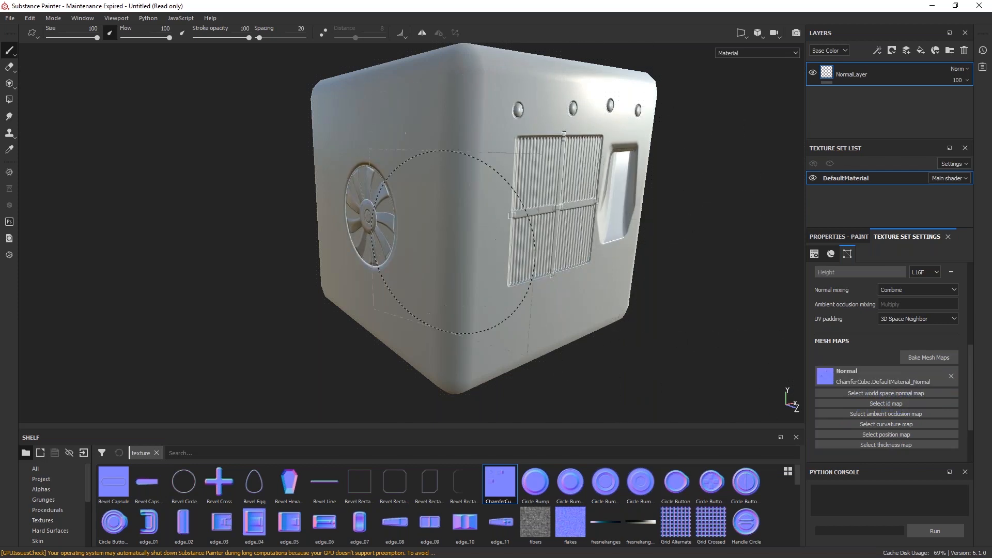
click(813, 179)
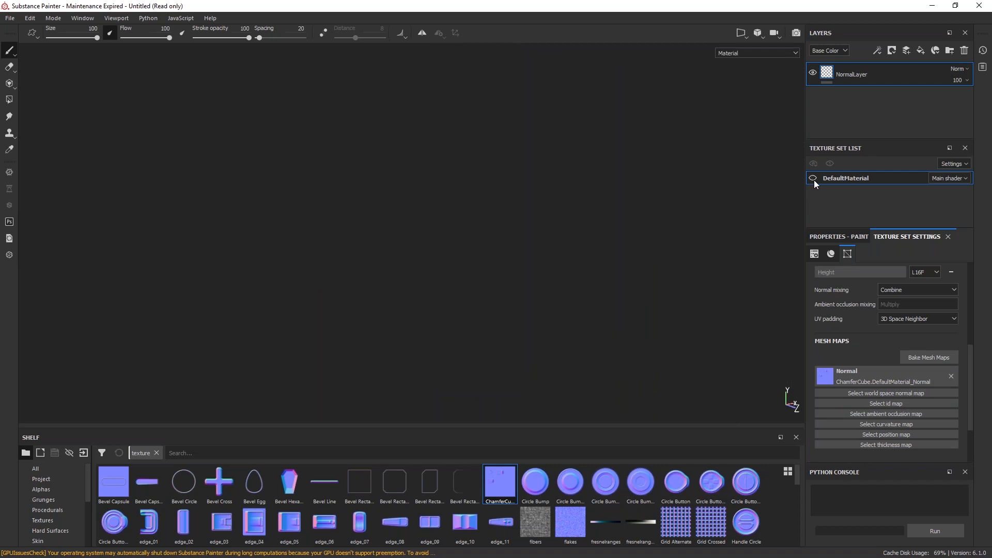
click(812, 179)
click(813, 76)
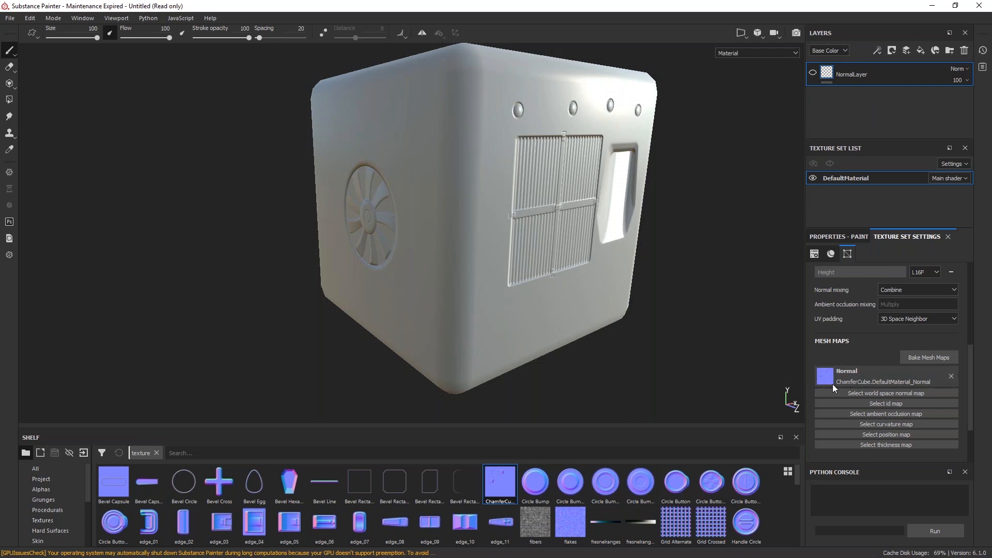
scroll(543, 199, down, 2)
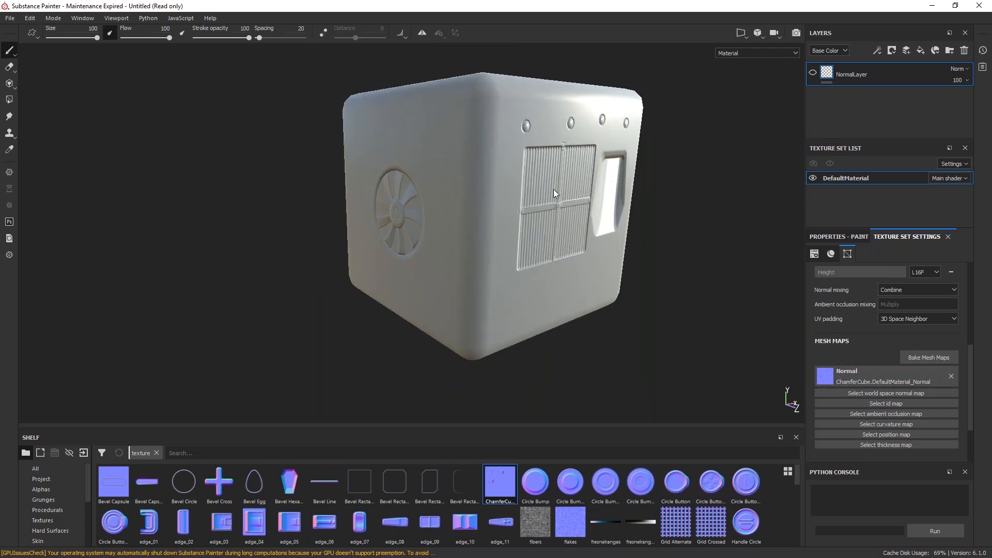
Bake the DefaultMaterial mesh maps at an output size of 2048, with the Normal map excluded from the bake
click(928, 357)
click(350, 158)
click(494, 145)
click(483, 191)
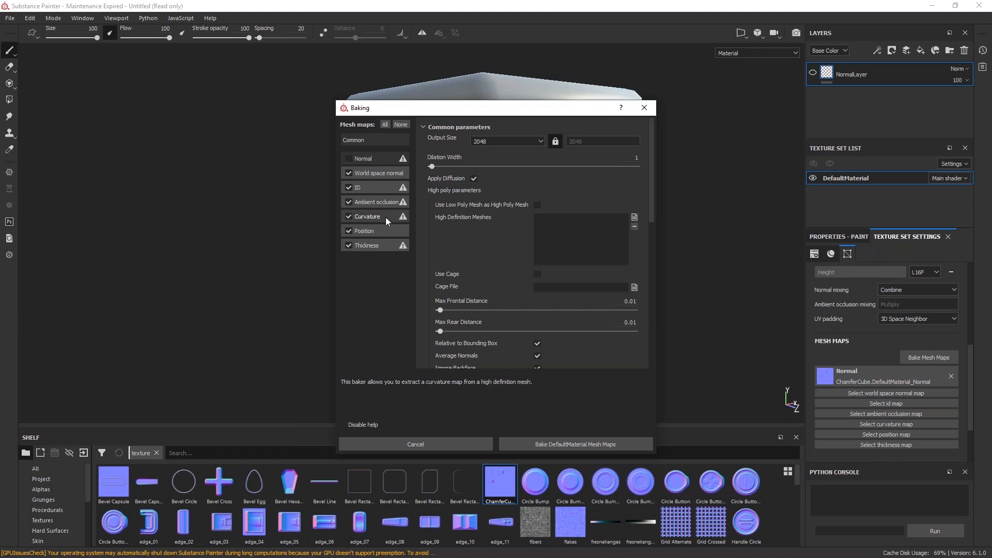
drag(475, 104, 721, 124)
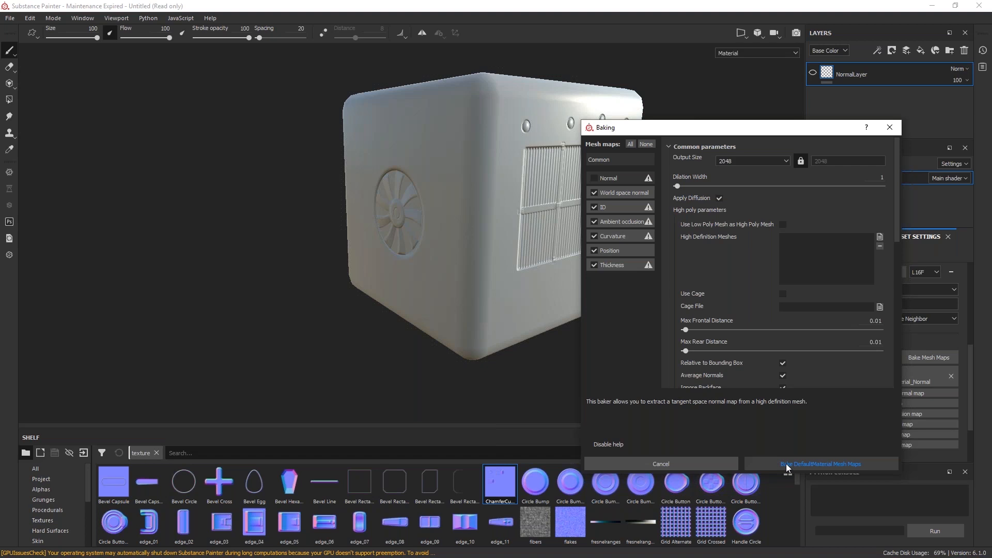
click(816, 464)
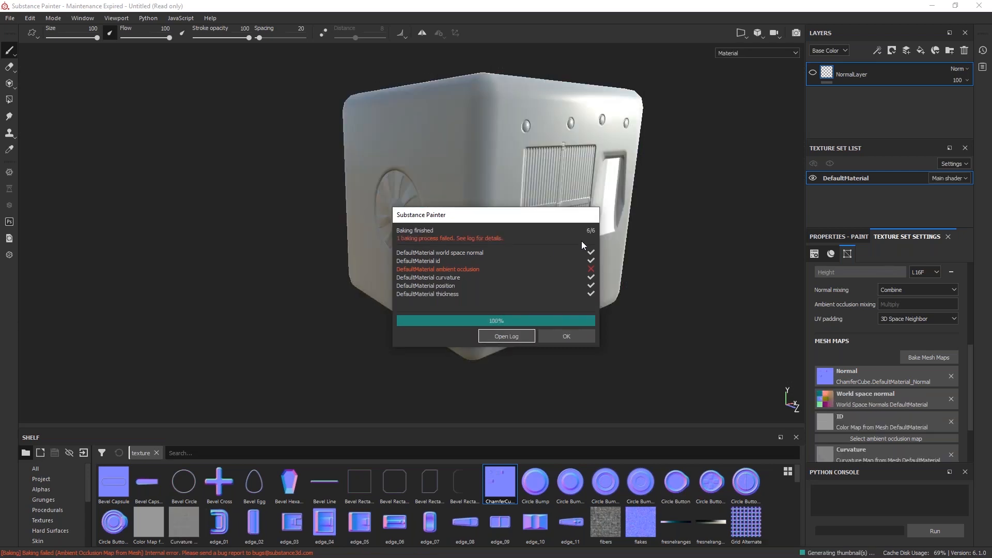
Read the baking log, close it and look at the cube's grille side
click(518, 335)
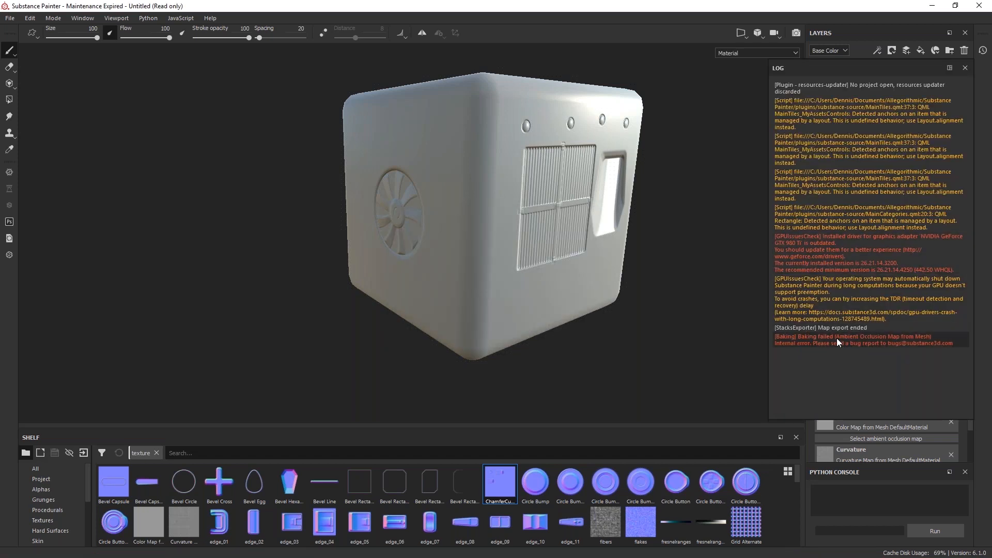
click(965, 69)
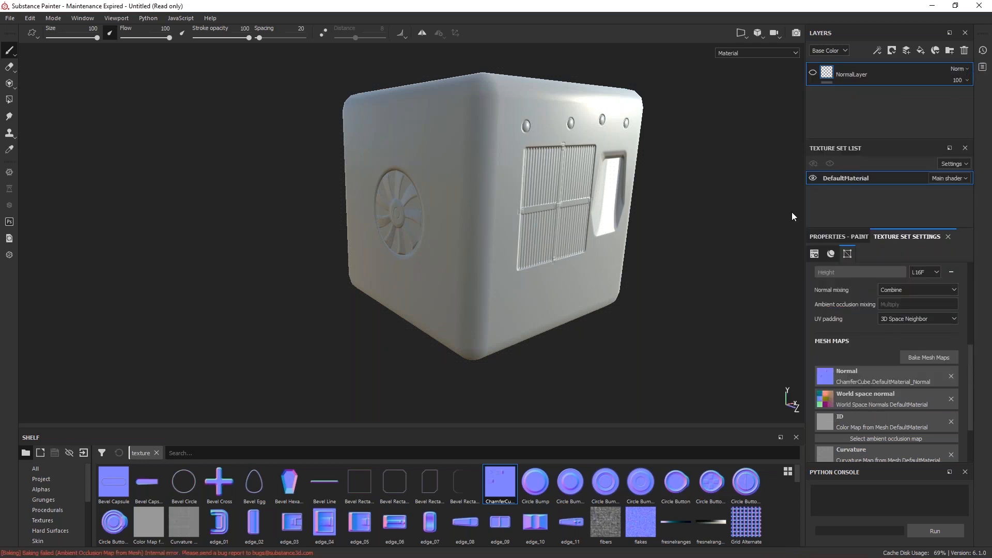
drag(804, 209, 794, 208)
alt+drag(585, 196, 395, 211)
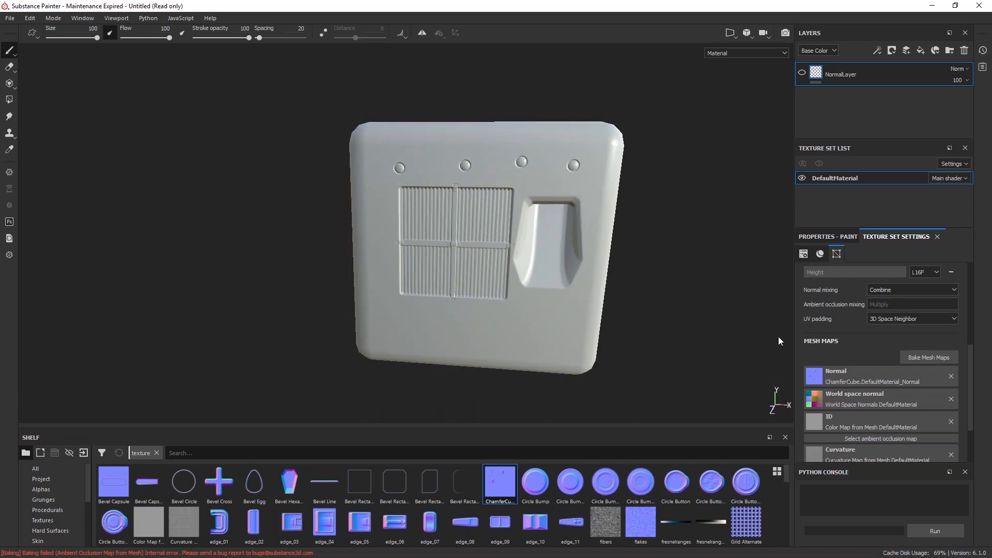
Check the preview of the baked curvature map and keep it assigned as the curvature mesh map
scroll(852, 429, down, 3)
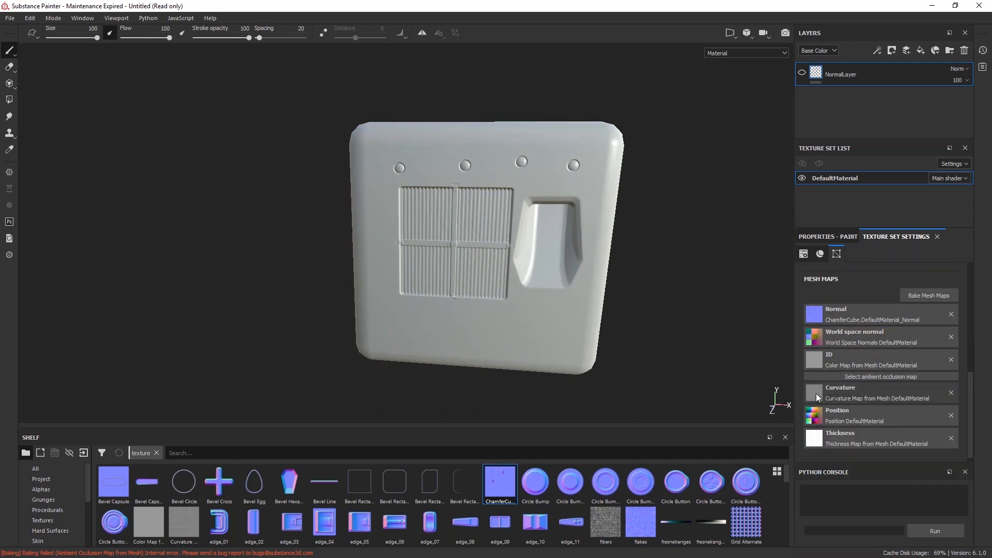
click(817, 392)
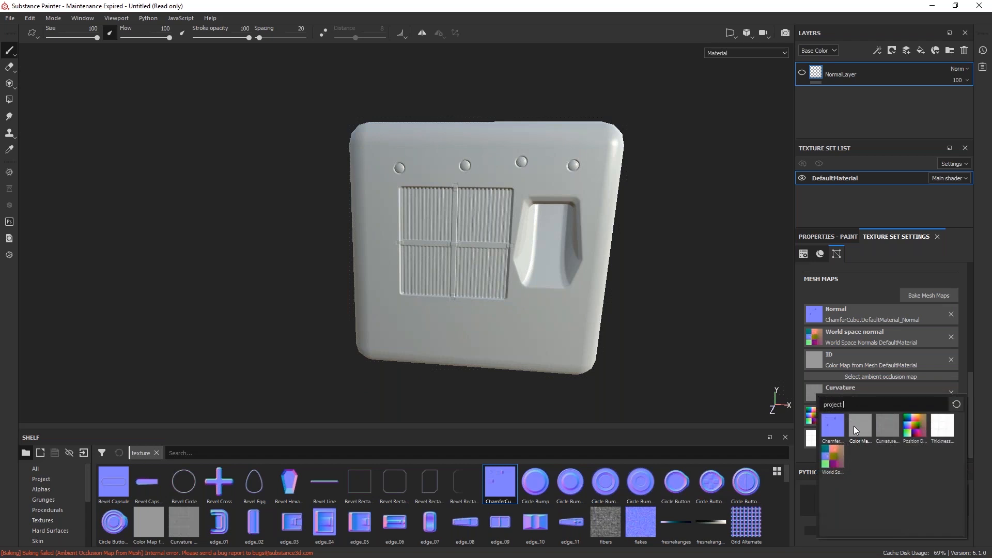
mouse_move(884, 426)
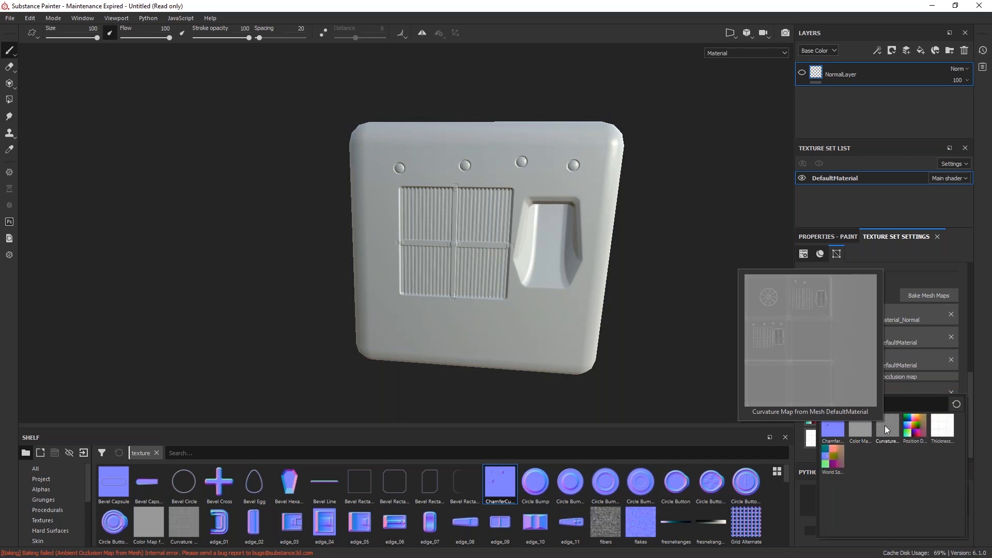
click(884, 425)
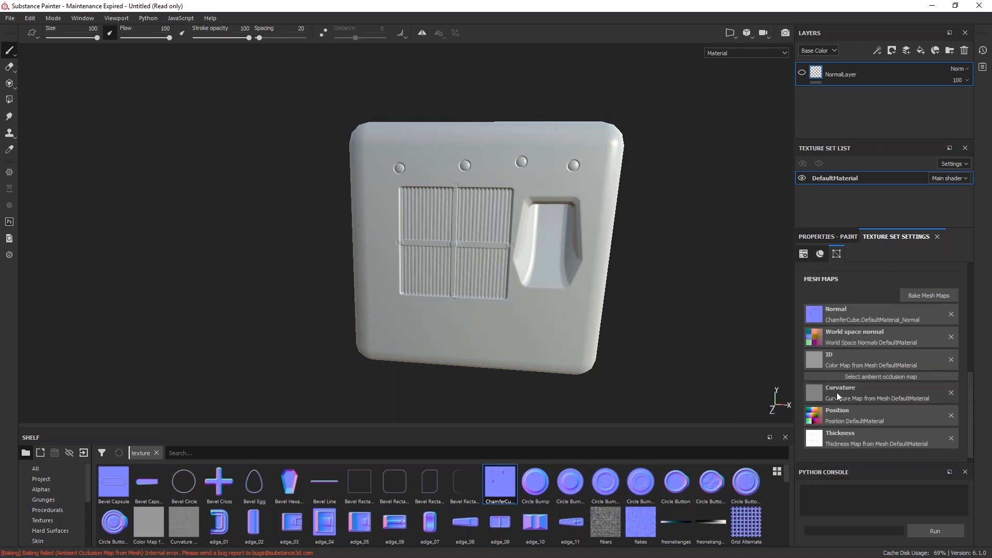
Try to assign the baked curvature map as the ambient occlusion mesh map, from the project textures and from the shelf
click(857, 376)
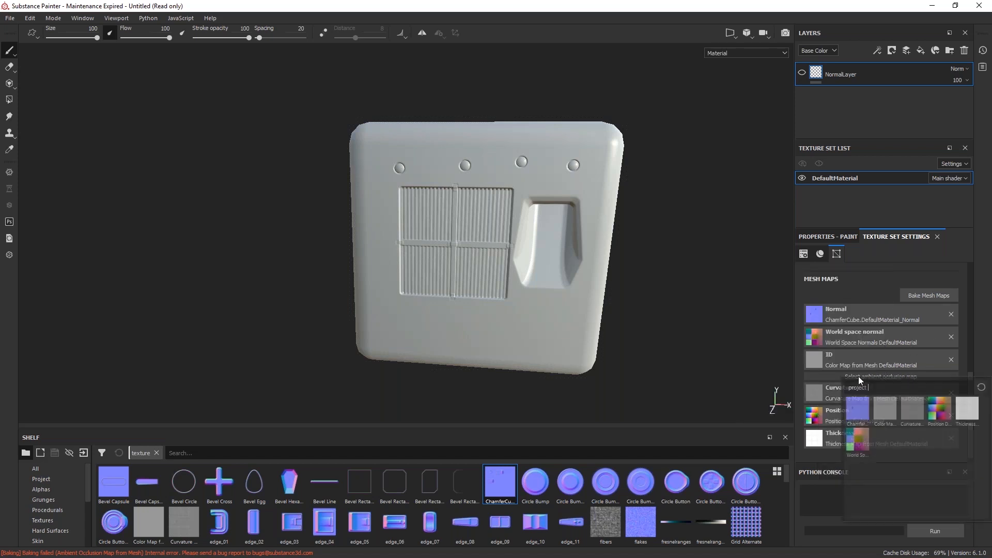
click(912, 411)
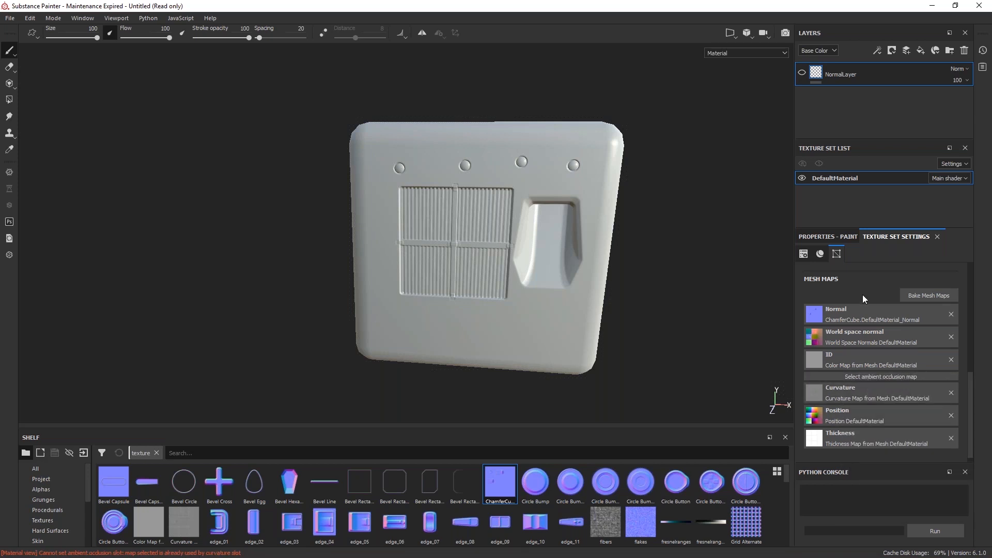
click(875, 377)
click(907, 410)
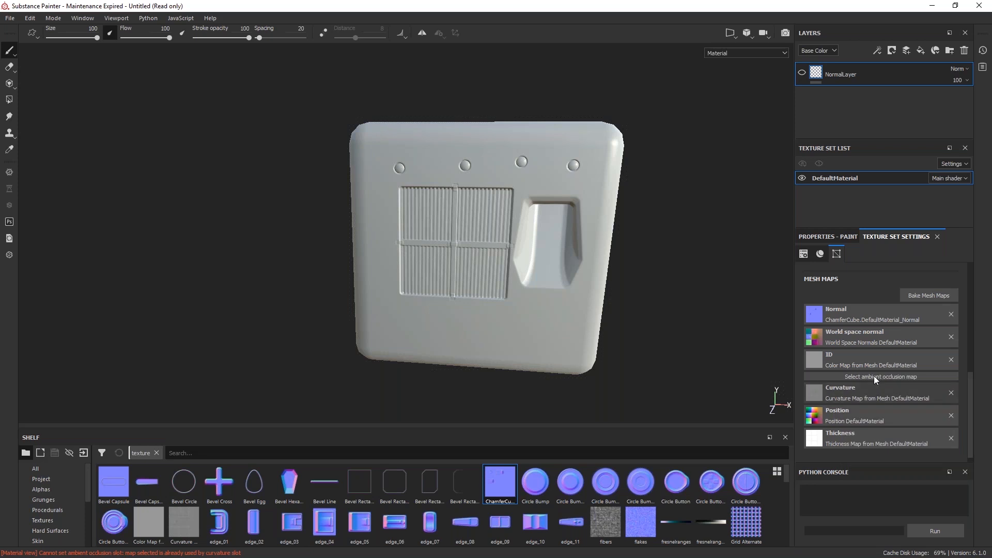
click(858, 380)
click(914, 412)
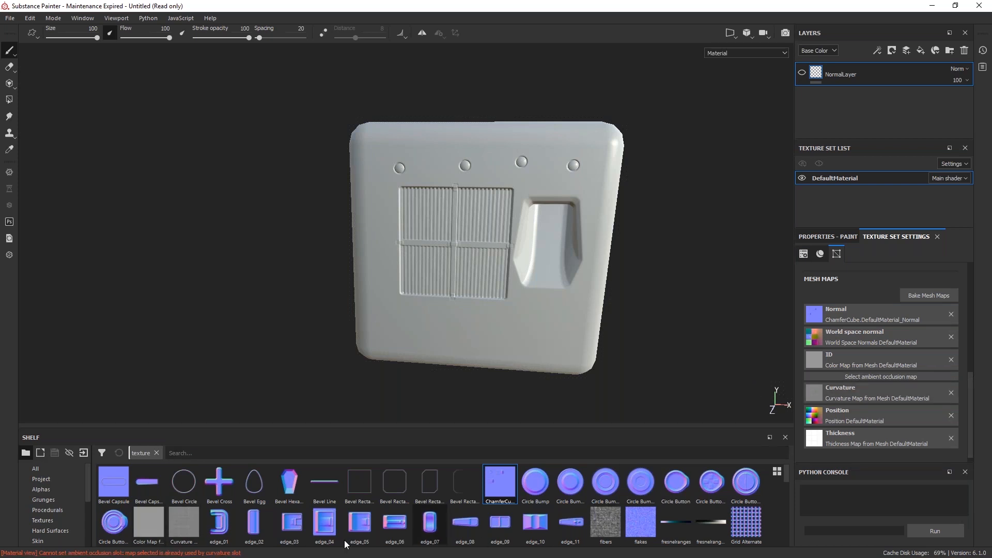
drag(176, 528, 853, 376)
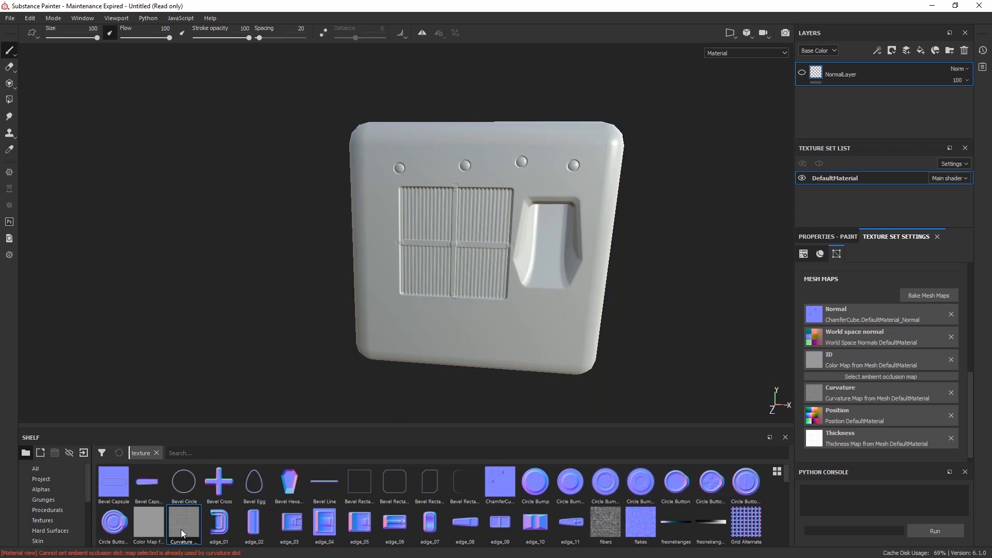
drag(179, 531, 871, 378)
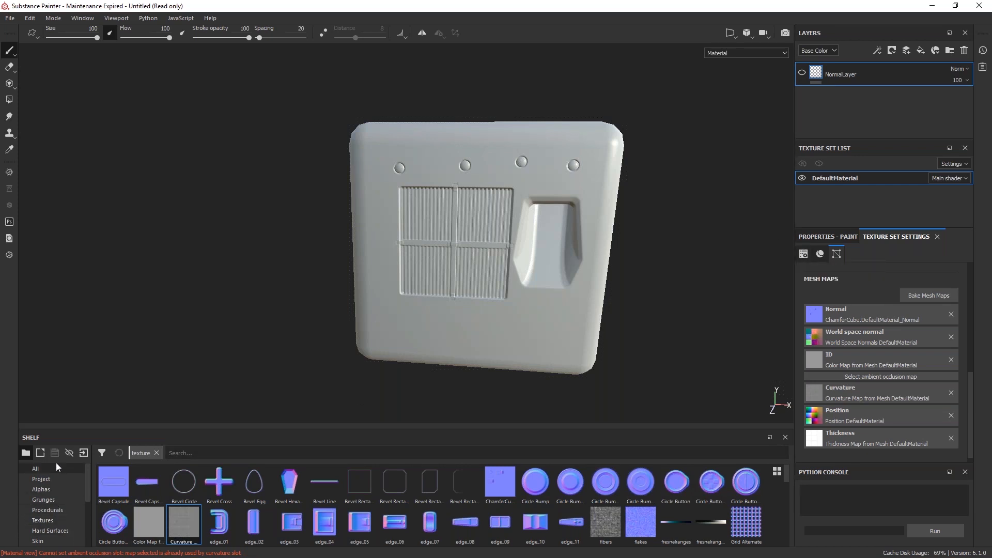
Find the Machinery smart material in the shelf and add it to the layer stack above NormalLayer
scroll(51, 516, down, 3)
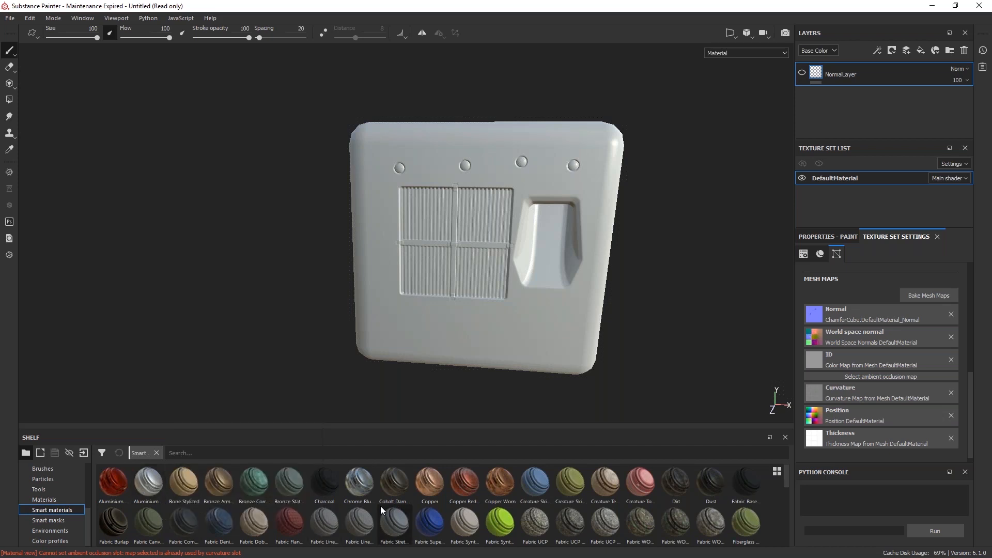
scroll(427, 502, down, 2)
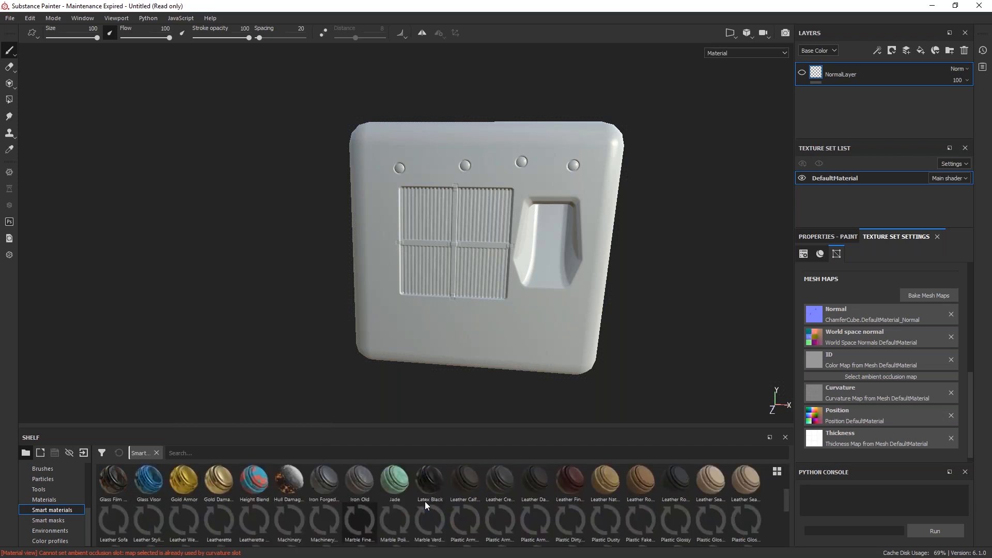
scroll(442, 500, down, 1)
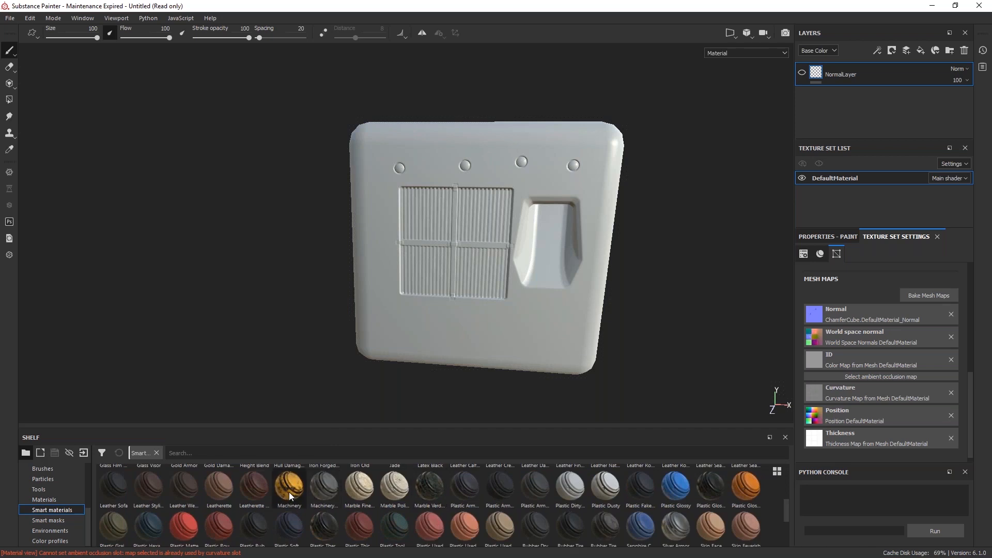
click(290, 491)
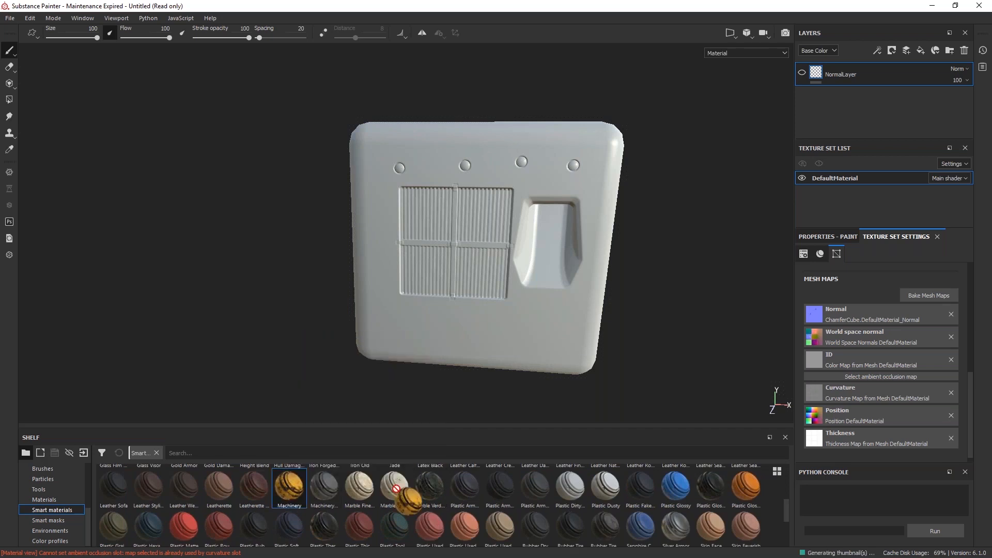
drag(290, 491, 842, 70)
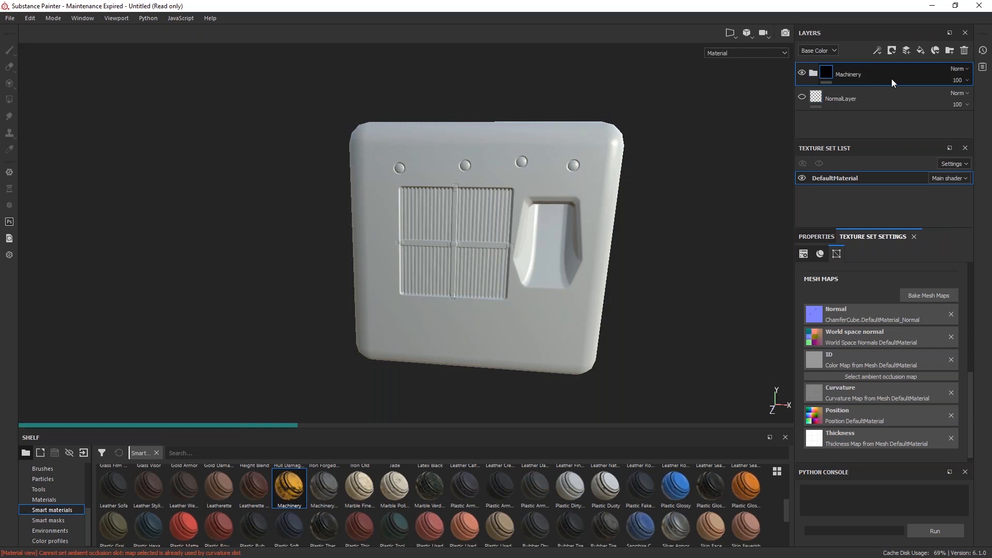
Examine the Machinery material's paint wear, edges and top-surface dust from all sides of the cube
alt+drag(549, 260, 561, 306)
alt+middle_drag(436, 211, 533, 260)
alt+drag(532, 259, 512, 199)
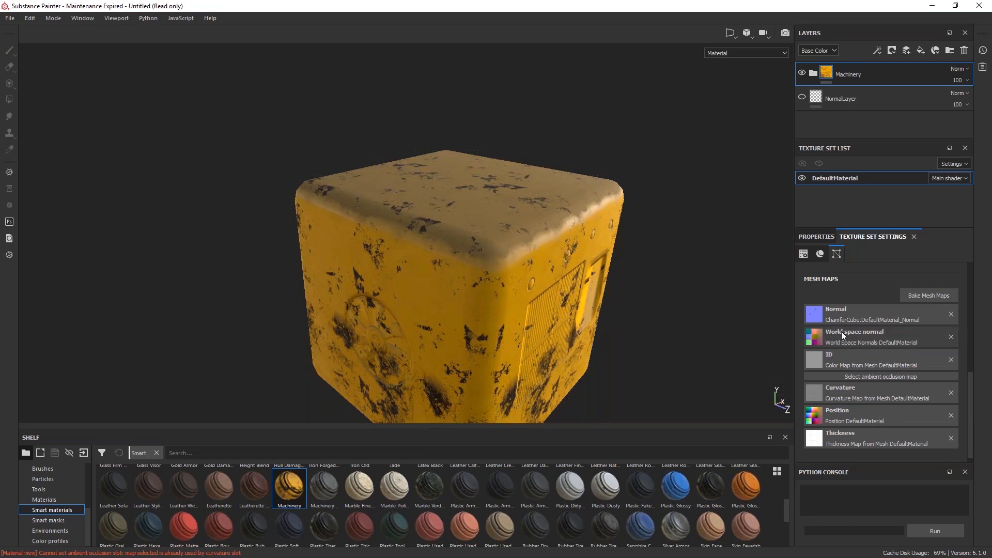
alt+drag(556, 233, 517, 233)
alt+drag(658, 247, 469, 259)
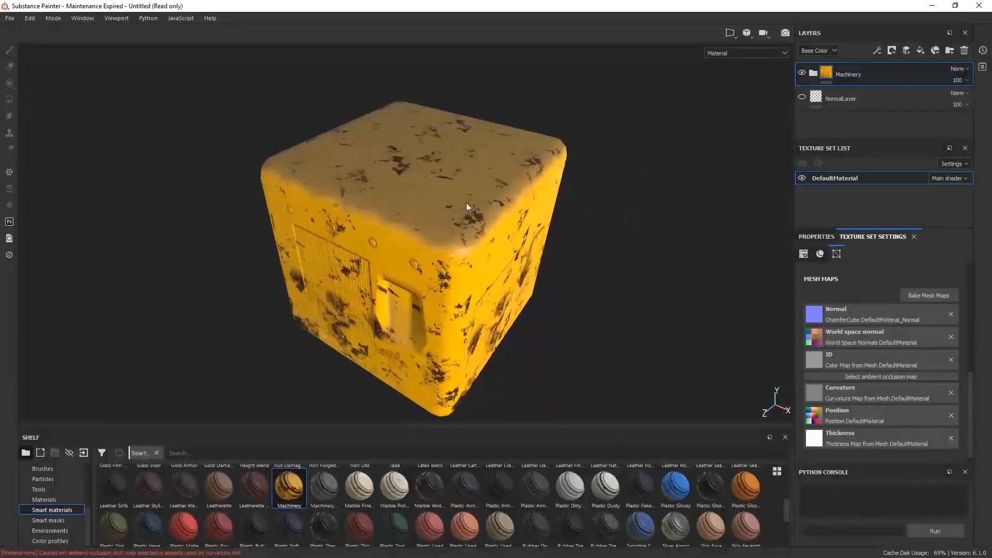
alt+drag(414, 177, 499, 207)
scroll(458, 209, up, 3)
alt+drag(416, 233, 478, 235)
scroll(510, 269, up, 3)
alt+drag(510, 269, 406, 258)
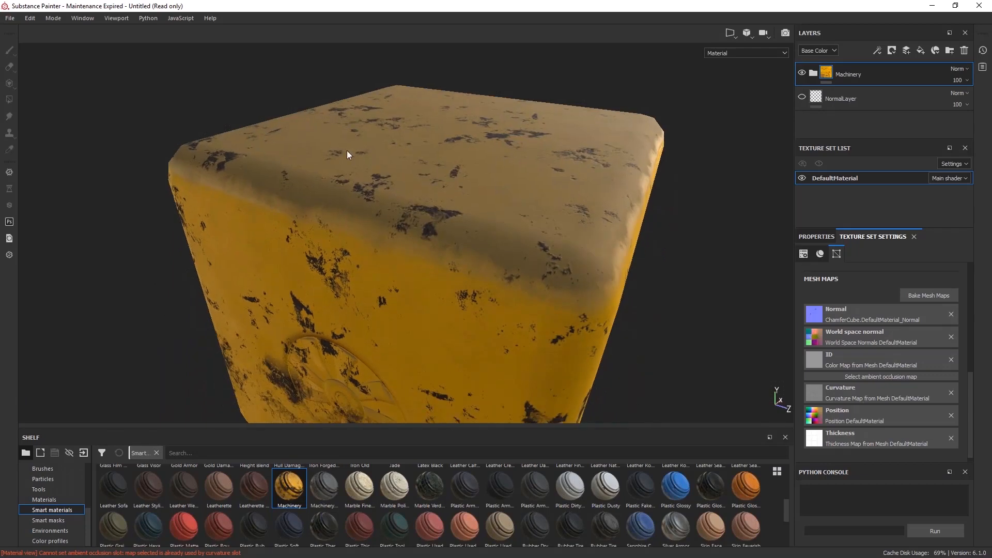
alt+drag(475, 240, 579, 302)
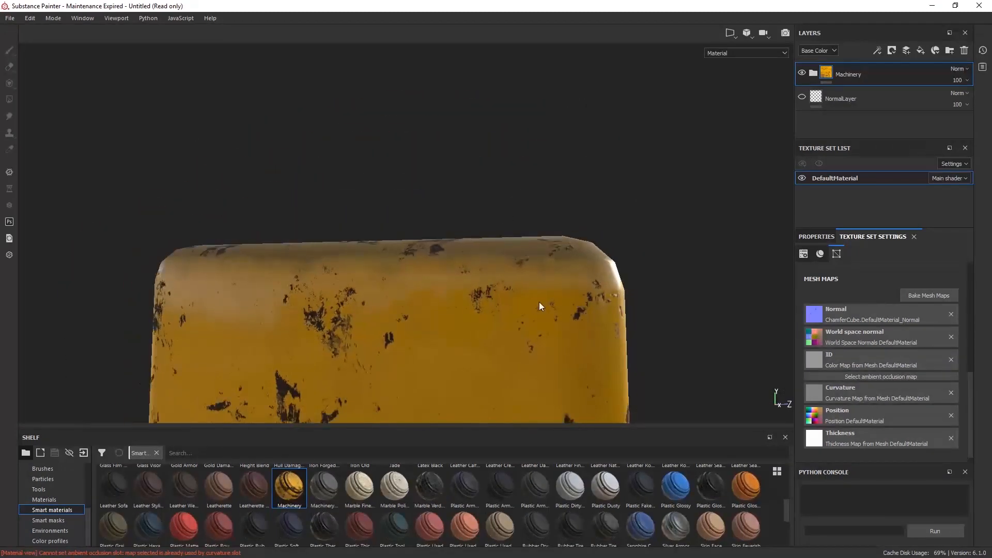
alt+middle_drag(541, 305, 475, 277)
alt+drag(475, 277, 503, 293)
scroll(435, 216, down, 3)
scroll(436, 216, up, 4)
scroll(437, 219, up, 2)
scroll(370, 245, up, 2)
scroll(370, 245, down, 5)
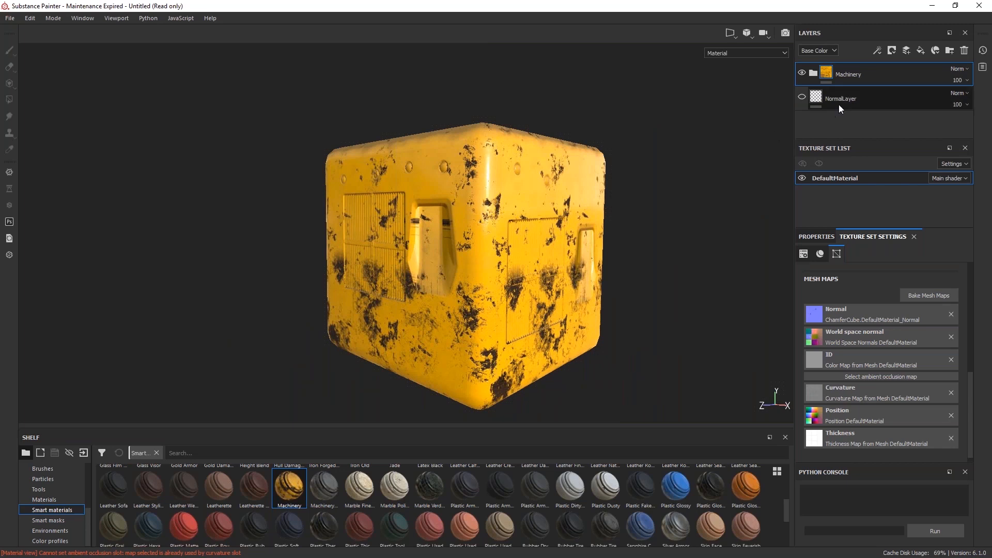
Add a paint layer above Machinery, place the Aluminium Pure material over it and delete the extra fill layer
click(906, 51)
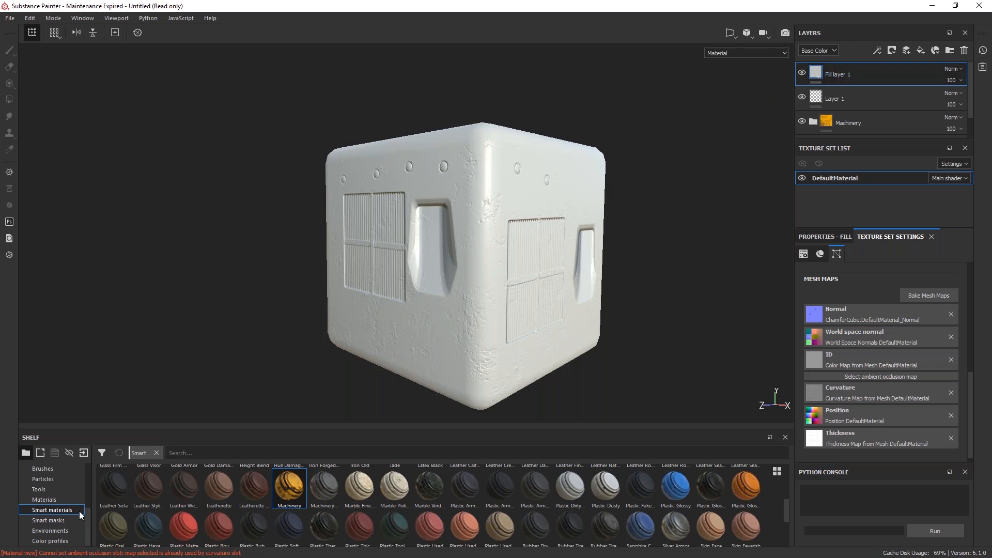
click(49, 499)
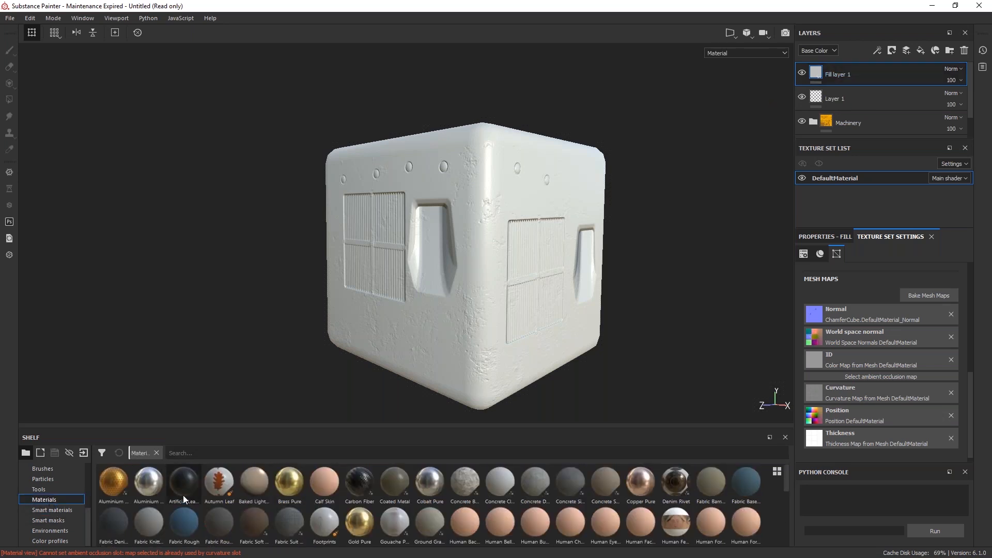
drag(150, 483, 856, 74)
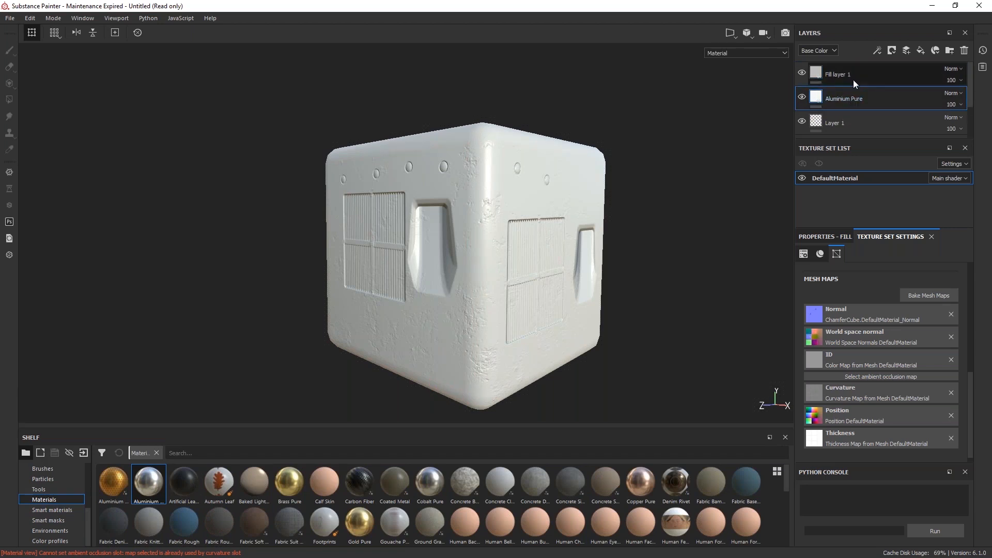
key(Delete)
alt+drag(532, 180, 486, 176)
Add a black mask to the Aluminium Pure layer
right_click(862, 83)
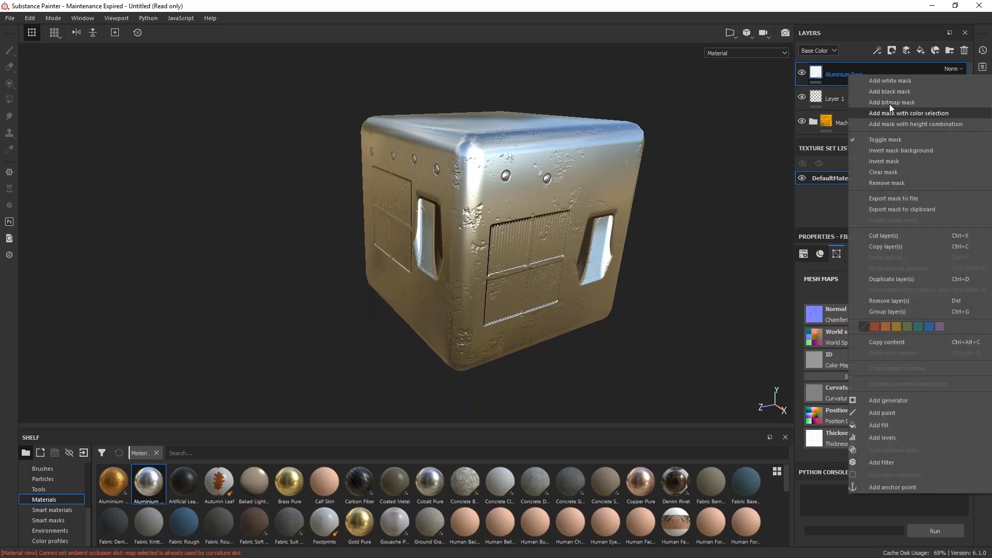
click(890, 92)
alt+drag(662, 166, 522, 191)
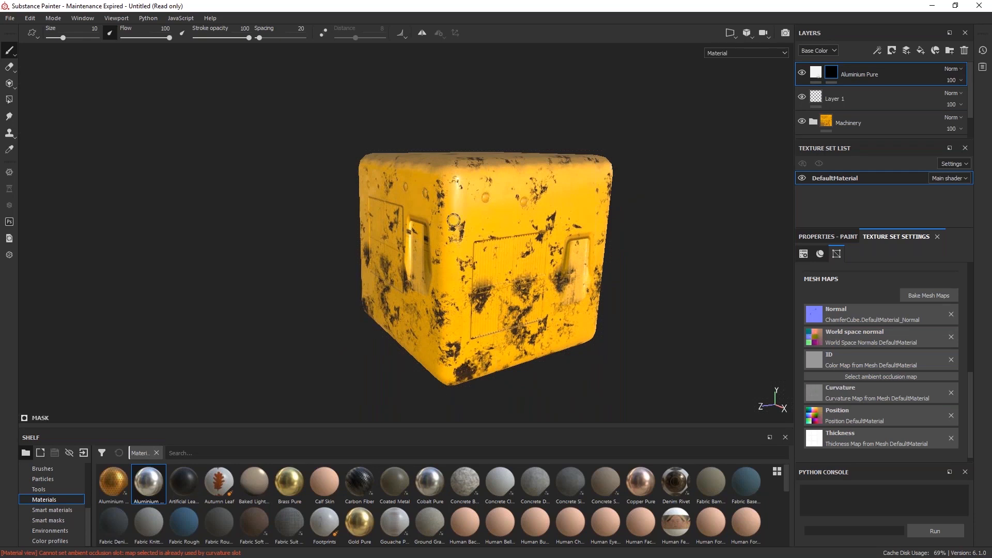
Paint aluminium into the black mask around the round bolt above the grille with the Leaks particle brush
click(51, 512)
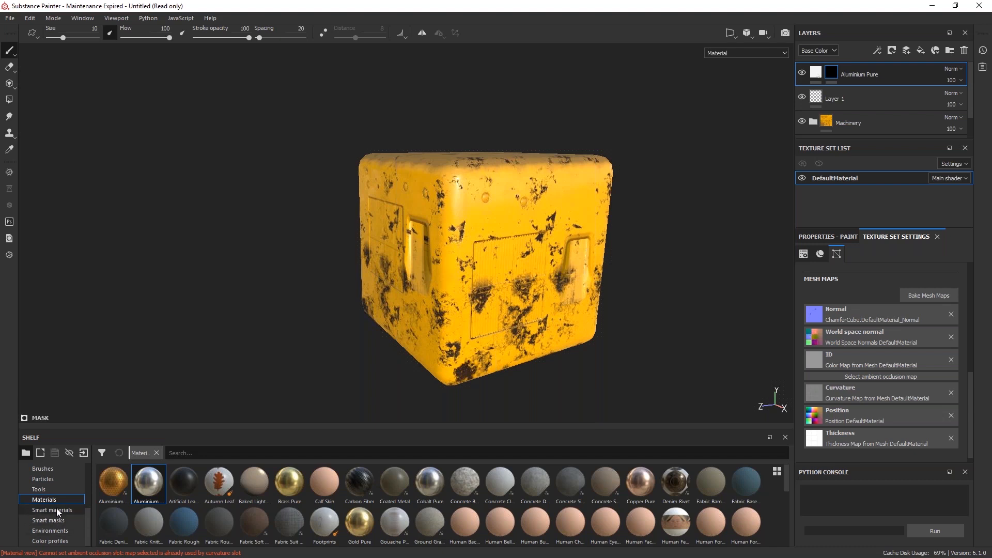
scroll(43, 490, up, 1)
click(45, 510)
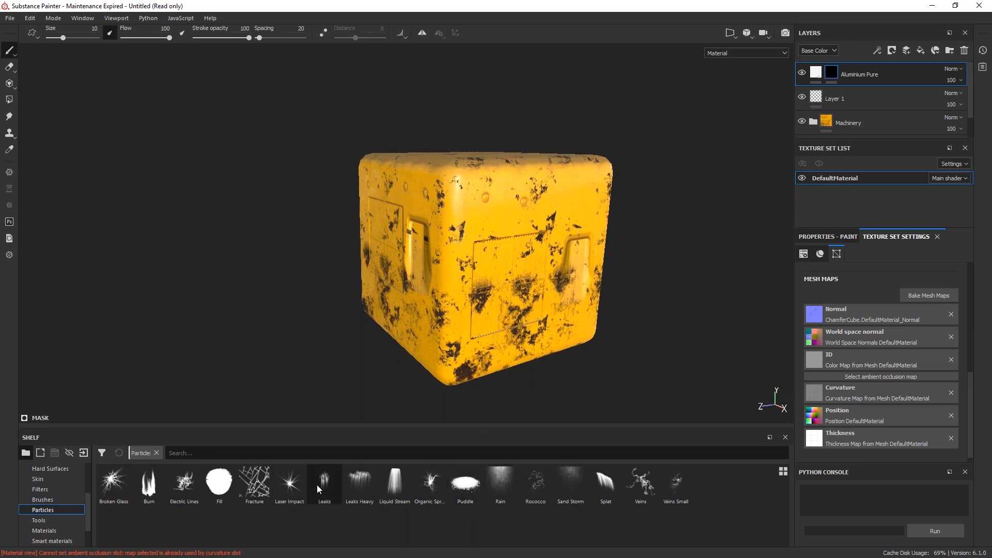
alt+right_drag(483, 199, 491, 181)
click(489, 175)
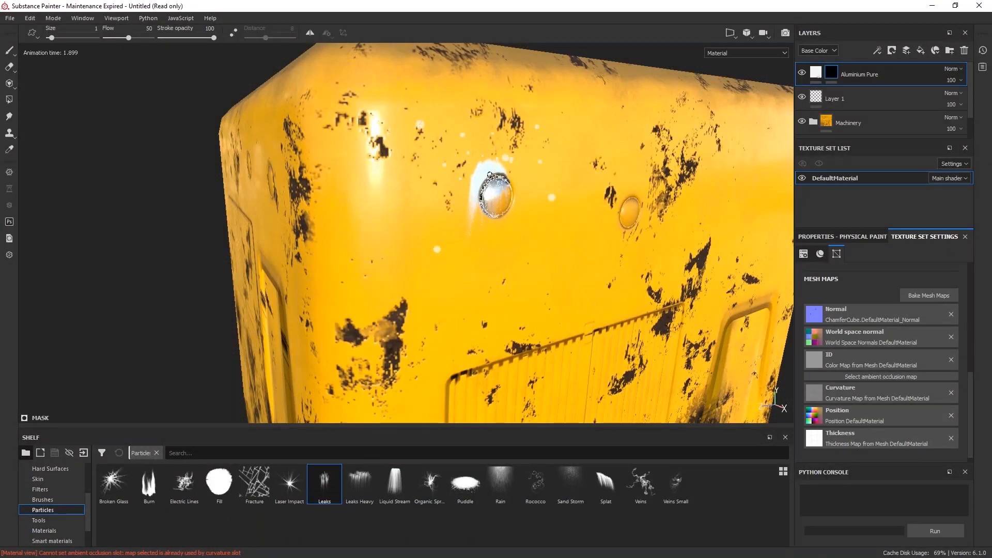
alt+drag(489, 174, 498, 218)
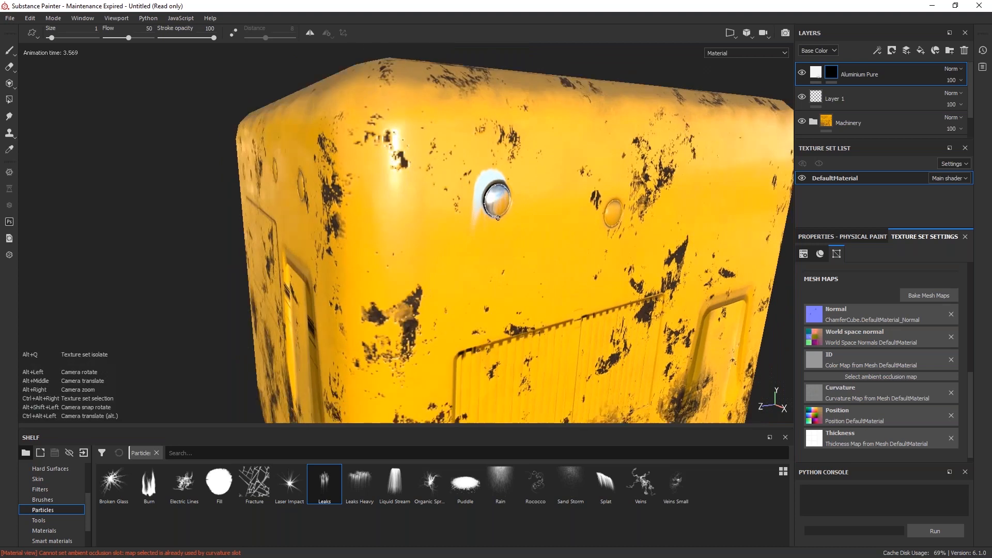
Add more aluminium around the round bolt and paint a strip along the grille's upper edge with the Leaks particle brush
alt+right_drag(498, 218, 481, 124)
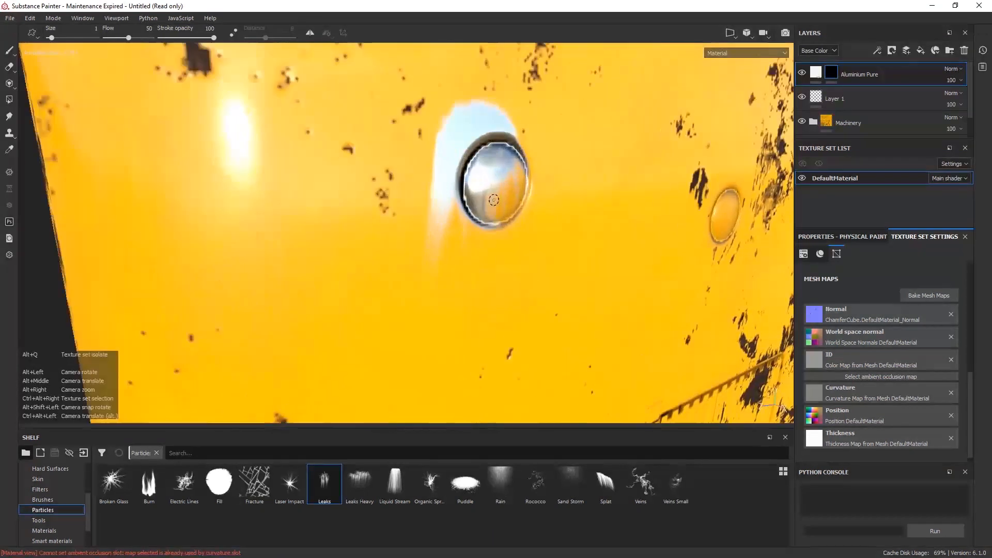
click(470, 128)
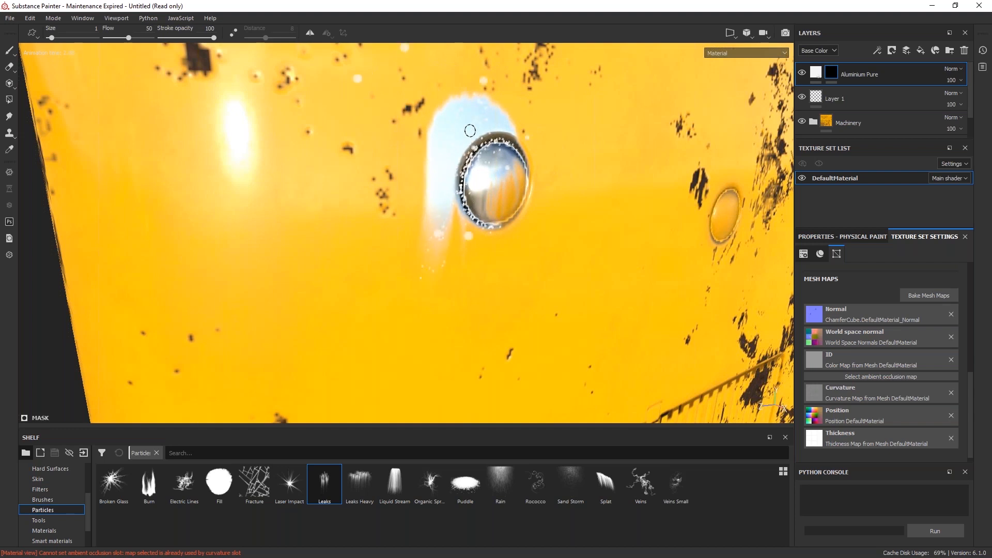
alt+right_drag(403, 238, 496, 295)
alt+drag(496, 295, 439, 281)
mouse_move(526, 323)
alt+middle_down()
mouse_move(476, 251)
mouse_move(469, 220)
alt+middle_up()
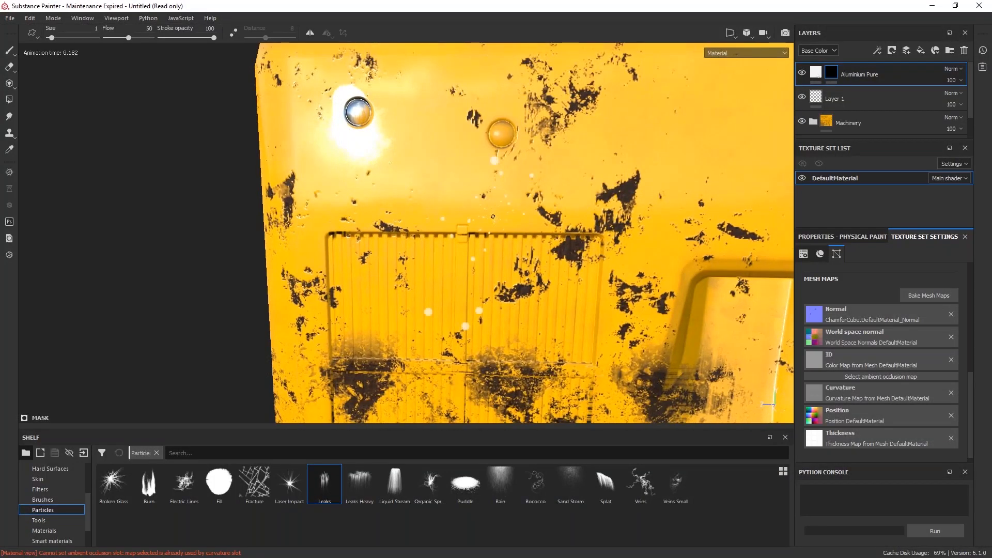
mouse_move(494, 219)
mouse_down()
mouse_move(607, 223)
mouse_move(475, 220)
mouse_up()
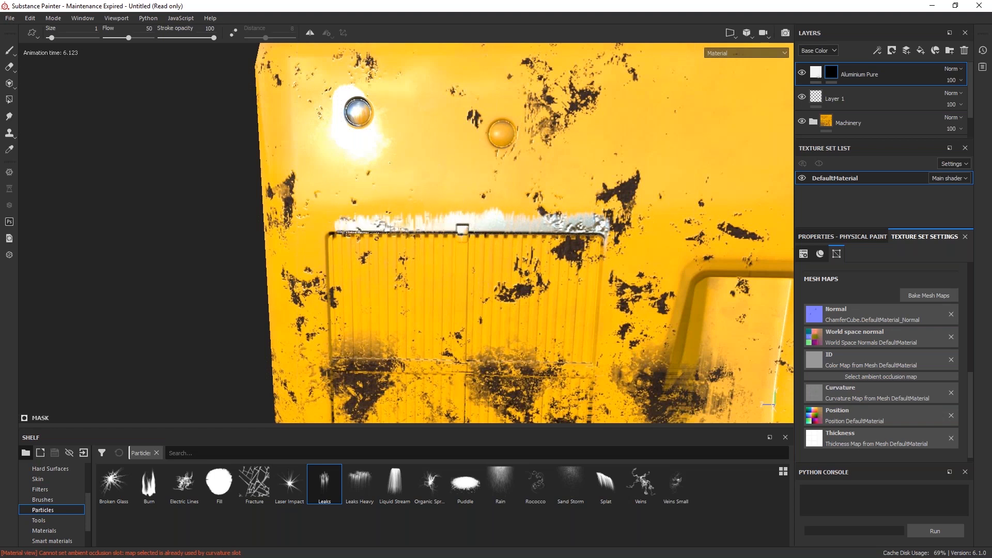
Paint aluminium over the recessed panel beside the grille with the Burn particle brush
alt+drag(390, 162, 331, 173)
scroll(504, 199, down, 3)
scroll(503, 199, up, 6)
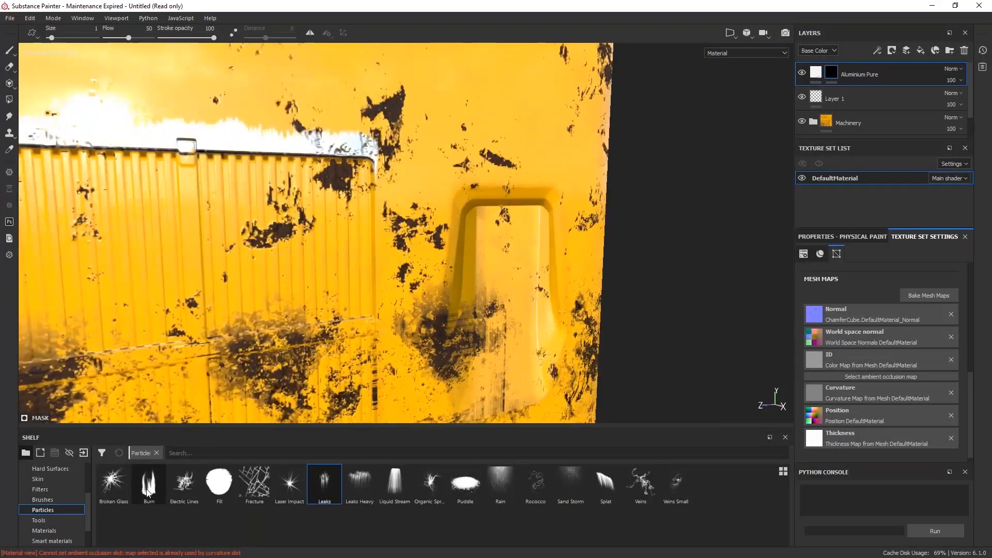
click(149, 486)
alt+drag(430, 259, 377, 284)
alt+middle_drag(377, 284, 255, 295)
click(396, 245)
mouse_move(395, 244)
mouse_down()
mouse_move(390, 236)
mouse_move(442, 318)
mouse_move(354, 336)
mouse_move(375, 385)
mouse_move(437, 393)
mouse_up()
alt+middle_drag(413, 336, 420, 274)
alt+drag(419, 274, 437, 254)
alt+drag(604, 199, 521, 306)
alt+right_drag(520, 307, 416, 304)
alt+drag(415, 304, 419, 253)
mouse_move(419, 252)
alt+right_down()
mouse_move(404, 254)
mouse_move(435, 257)
alt+right_up()
alt+drag(435, 258, 190, 114)
Export the textures with the glTF PBR Metal Roughness output template
click(9, 19)
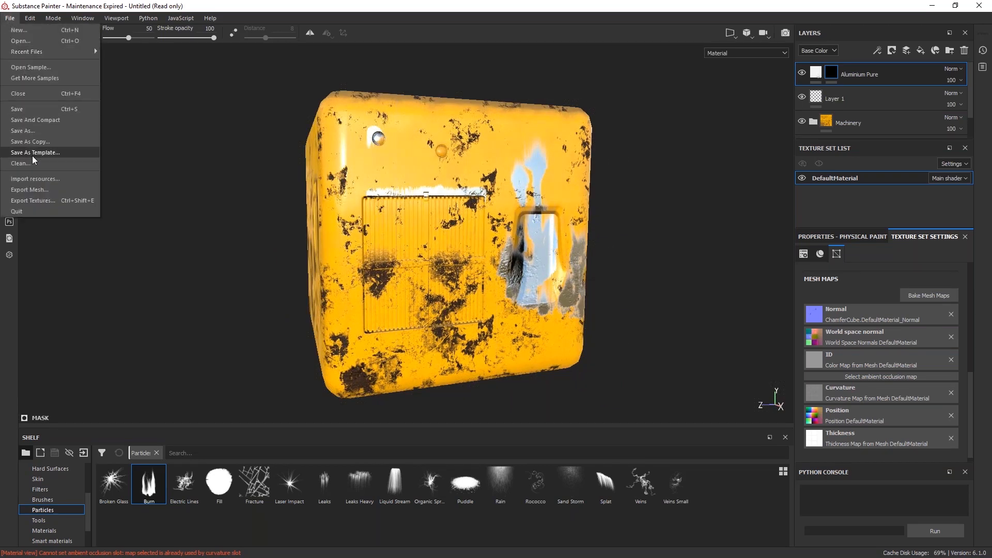
click(41, 201)
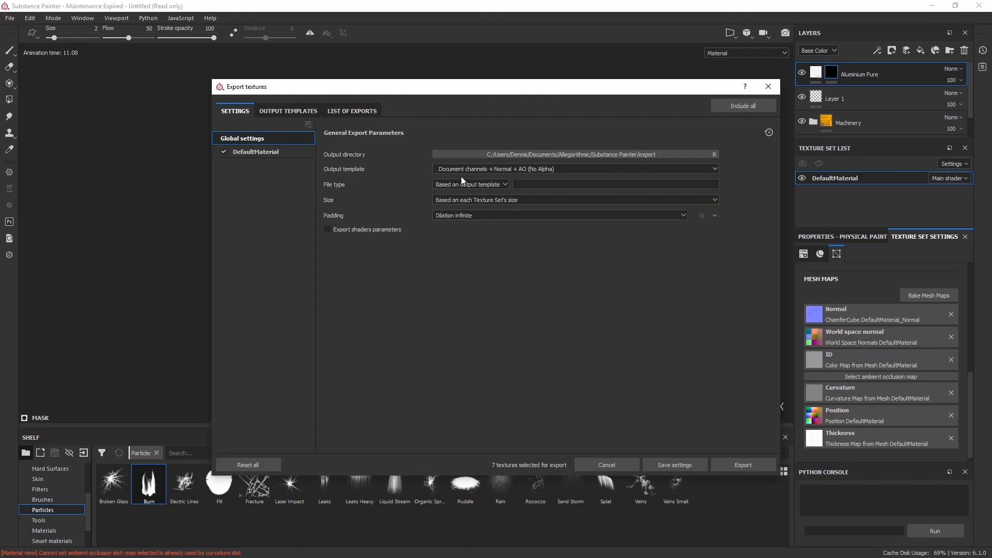
click(467, 170)
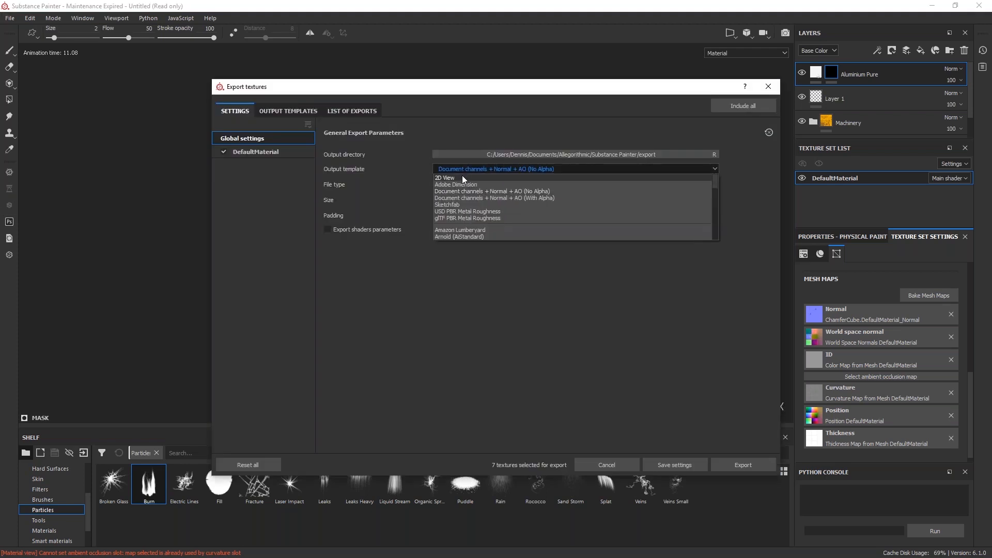
click(457, 219)
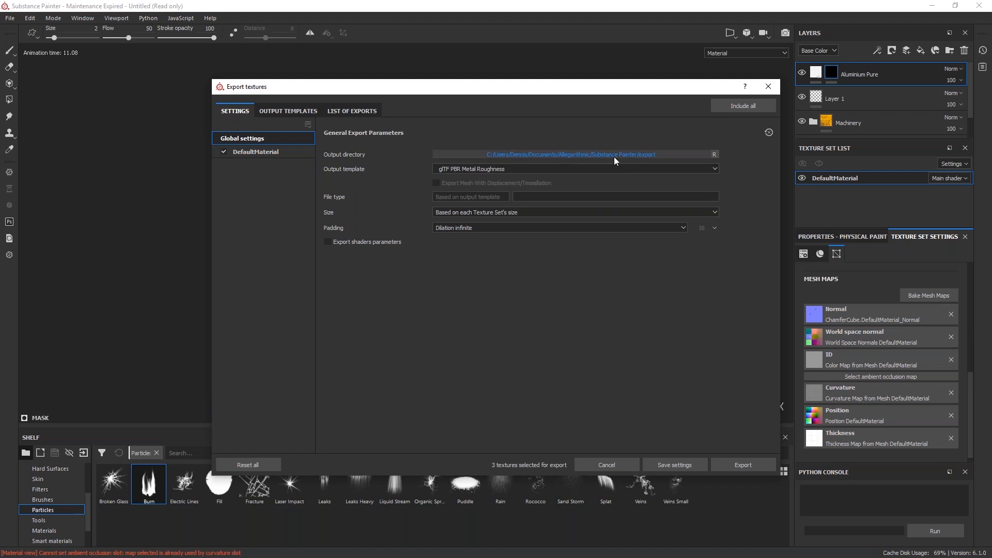
click(723, 466)
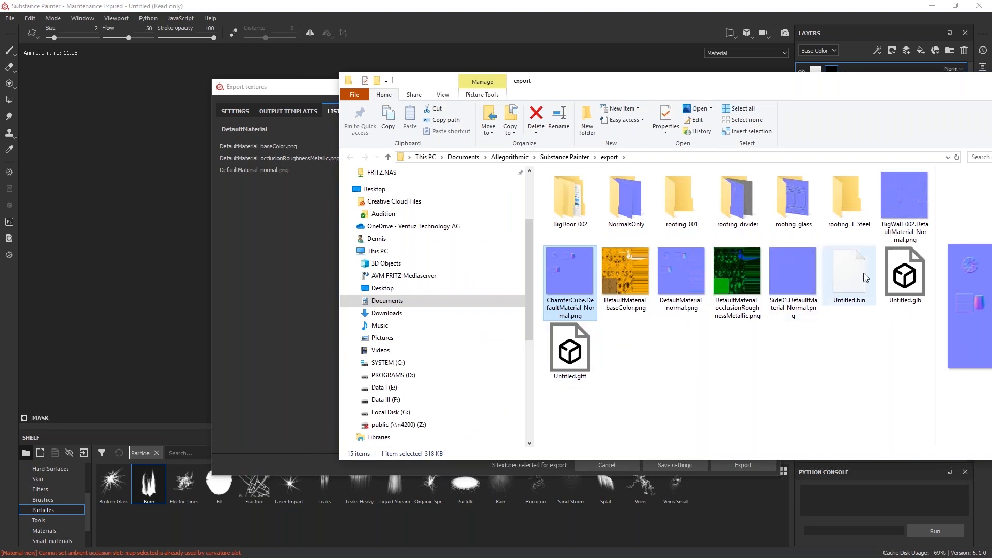
Review the exported glb, glTF and PNG texture files in the export folder
click(891, 274)
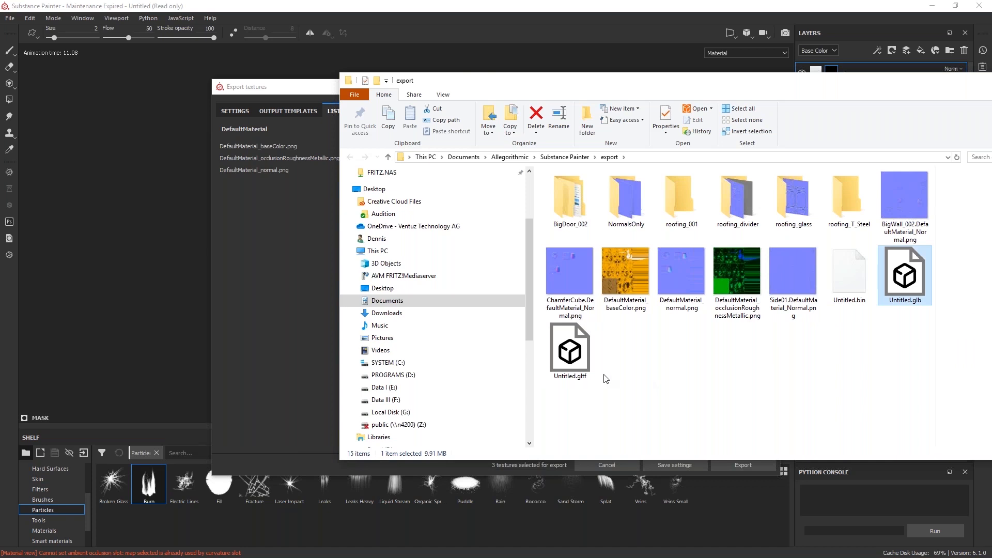
click(570, 351)
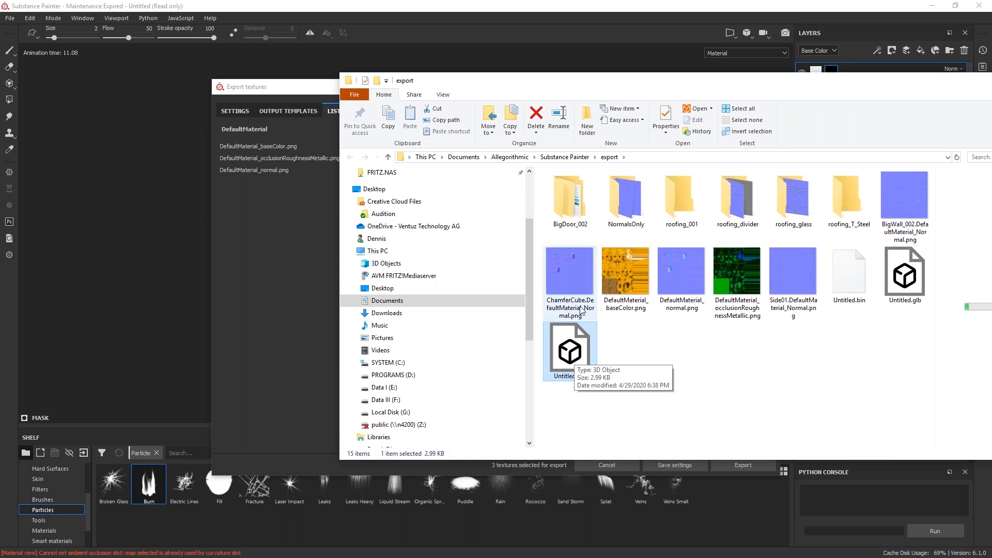
click(571, 284)
click(628, 284)
click(682, 284)
click(737, 284)
click(794, 288)
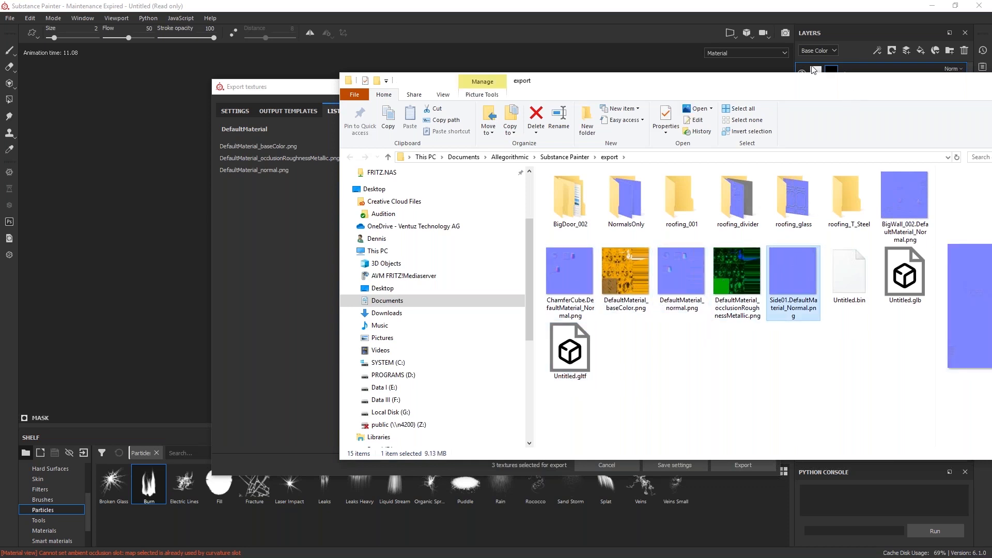
Switch to Ventuz and delete the wannabe_hut geometry import from the JustTheSky scene
drag(789, 80, 991, 111)
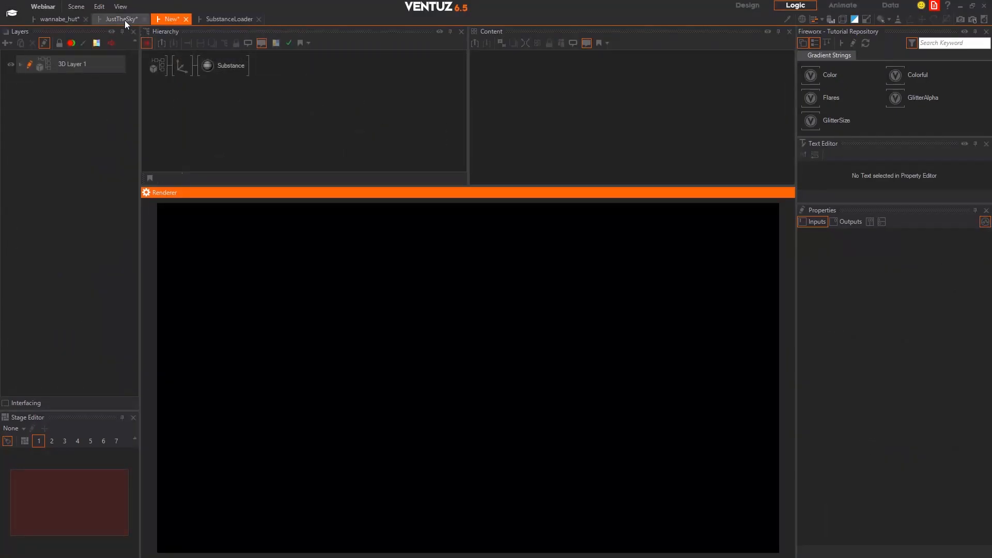
click(124, 19)
click(239, 67)
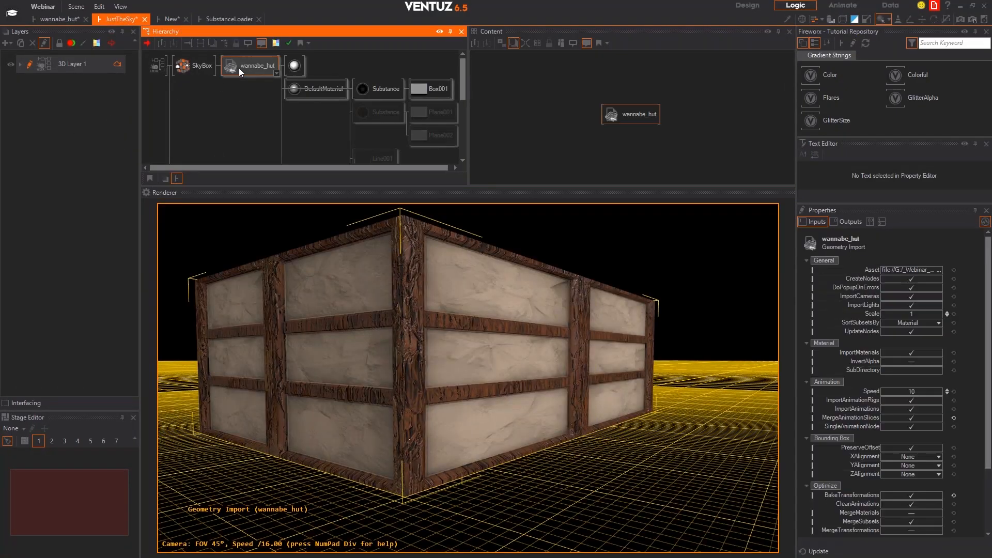
key(Delete)
click(200, 72)
click(317, 81)
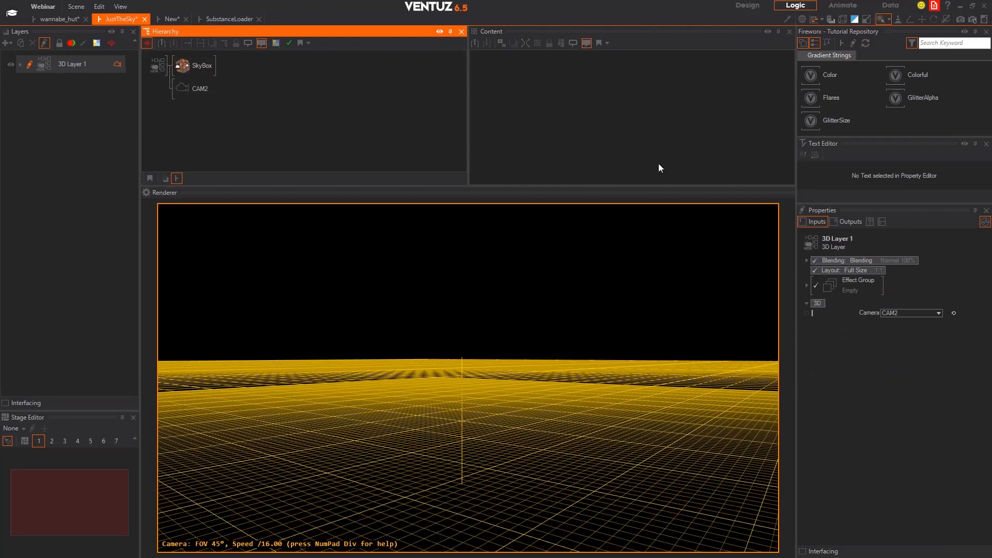
Import the exported chamfer cube file from the export folder into the hierarchy behind the SkyBox node
drag(579, 191, 581, 190)
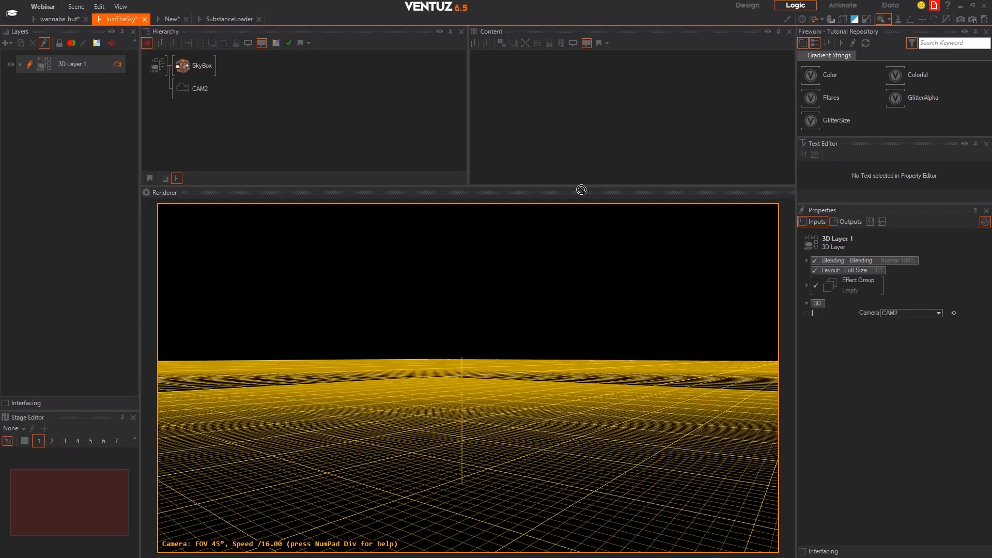
drag(334, 113, 217, 69)
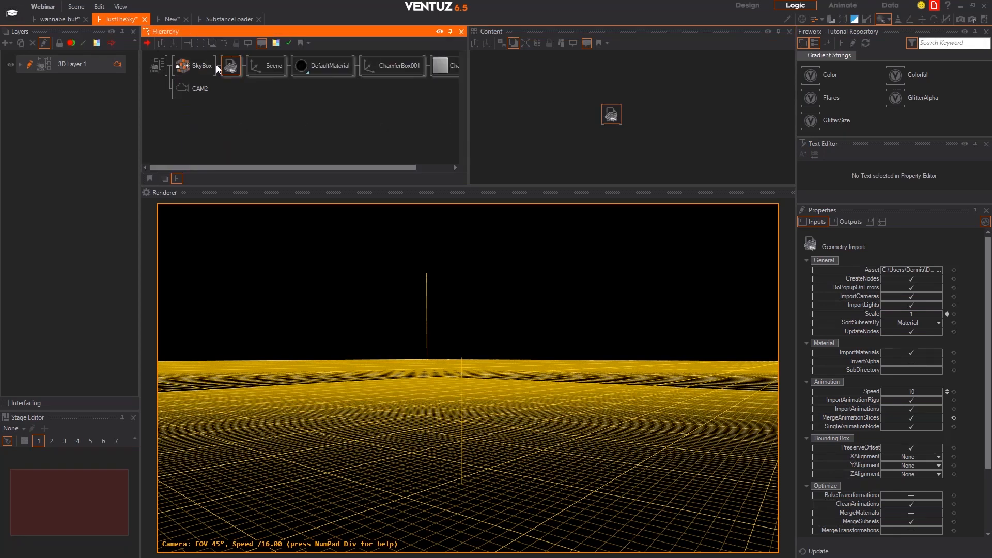
click(455, 325)
right_drag(493, 335, 493, 336)
key(w)
scroll(493, 336, up, 3)
scroll(493, 336, up, 3)
key(w)
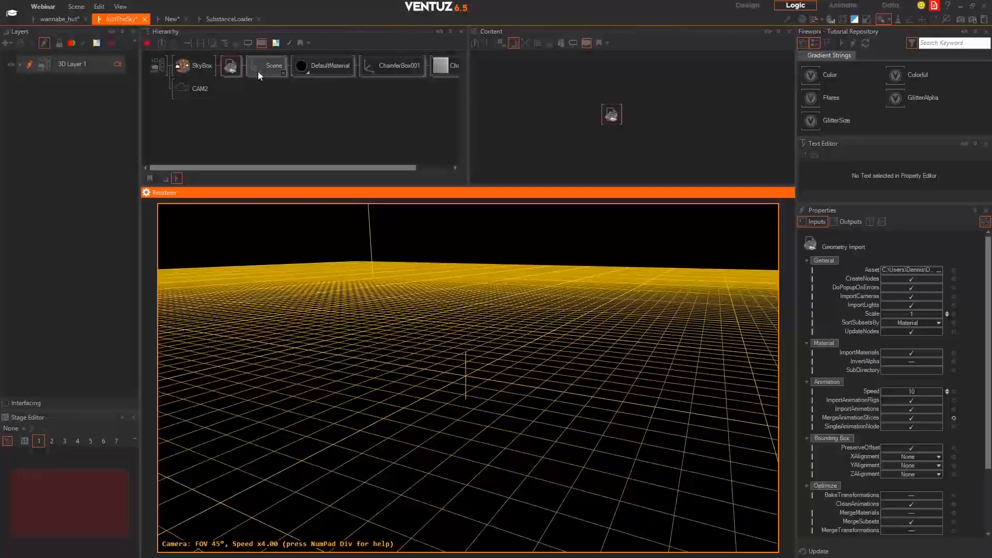
Enlarge the imported cube uniformly through the scaling factor of its Scene axis
click(260, 73)
click(912, 408)
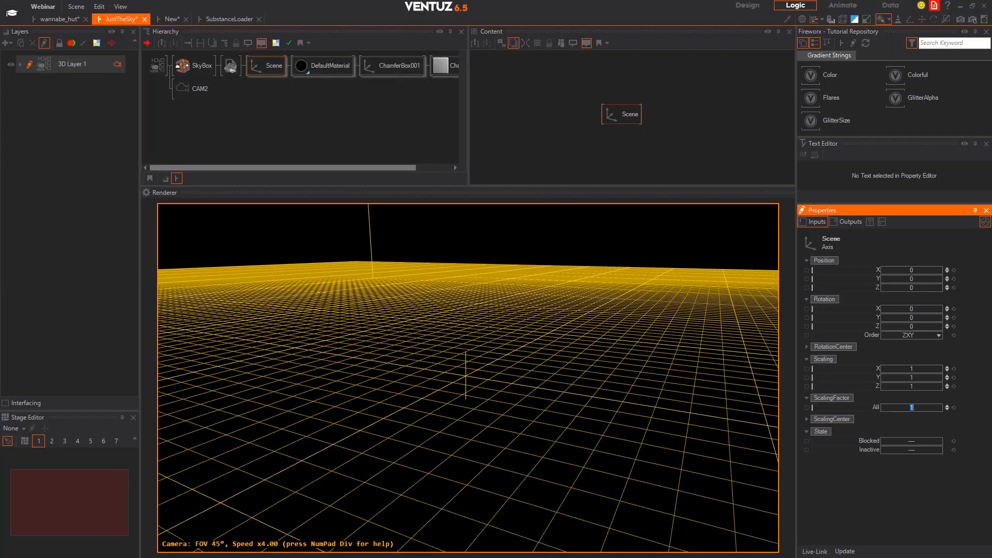
key(Return)
Examine the imported cube from several sides and check the texture stages of its DefaultMaterial
key(w)
right_drag(557, 333, 557, 333)
key(e)
scroll(557, 333, down, 5)
key(s)
key(a)
key(w)
key(s)
key(a)
scroll(557, 333, up, 2)
key(a)
key(d)
key(w)
scroll(557, 332, down, 4)
key(s)
key(a)
key(d)
key(s)
key(a)
click(304, 67)
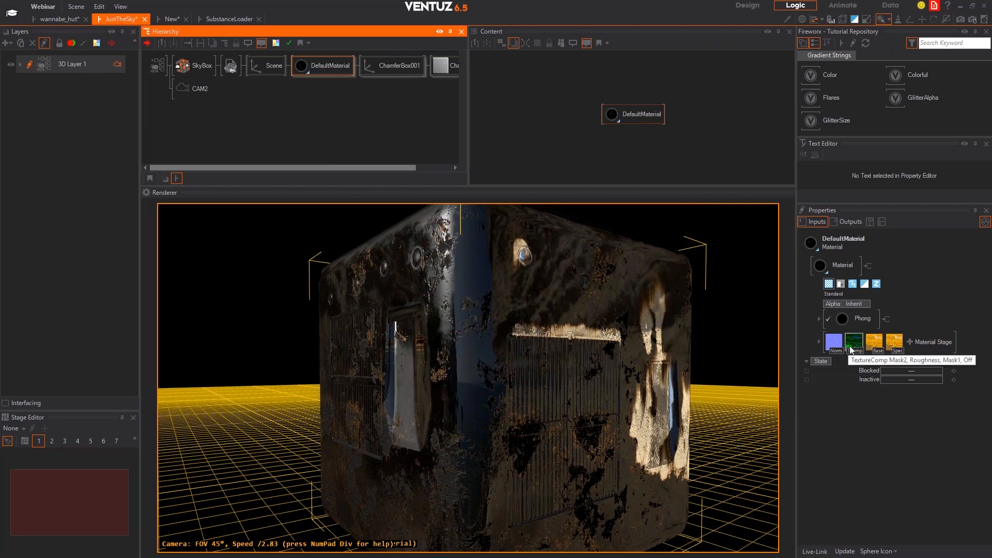
Enable DrawSky on the SkyBox node so the sky shows behind the cube
click(176, 66)
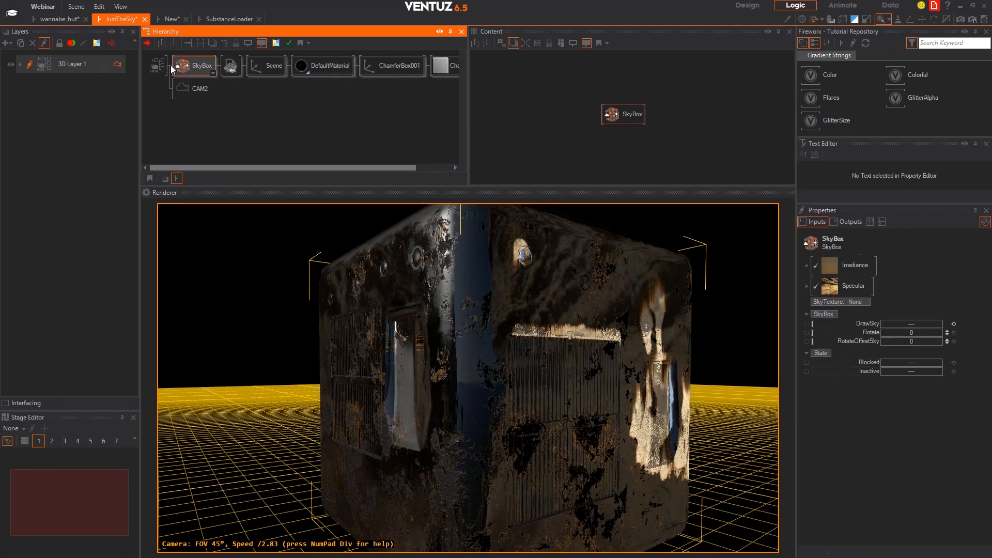
click(155, 68)
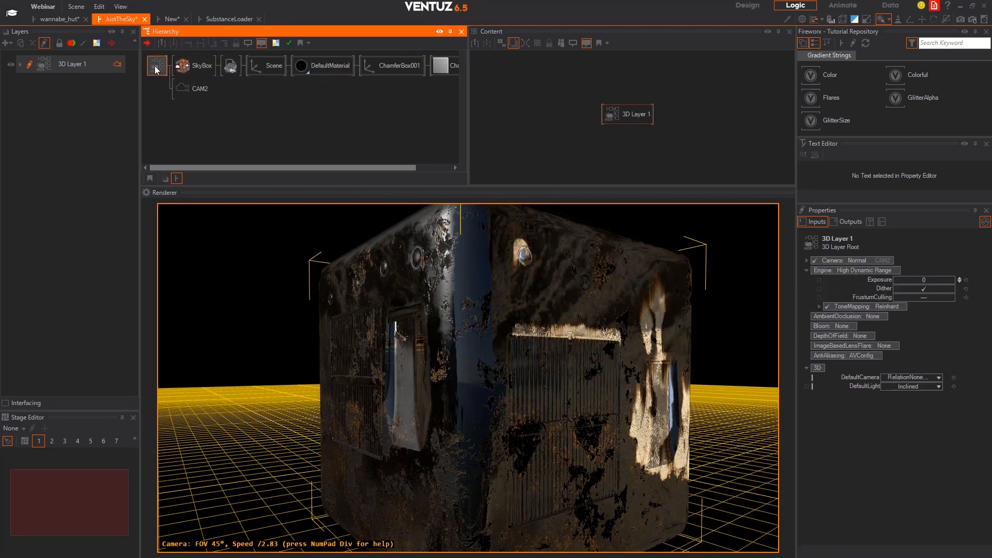
click(187, 71)
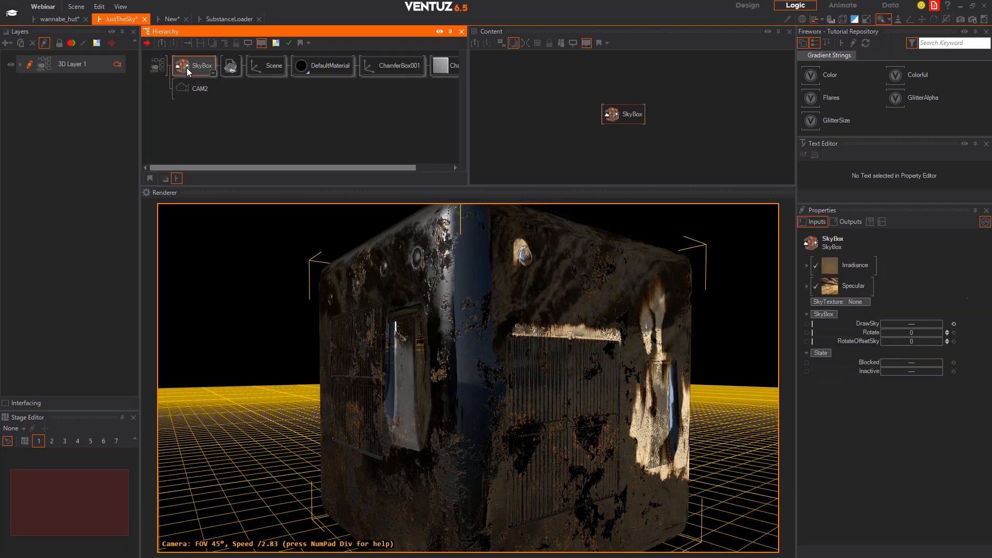
click(894, 325)
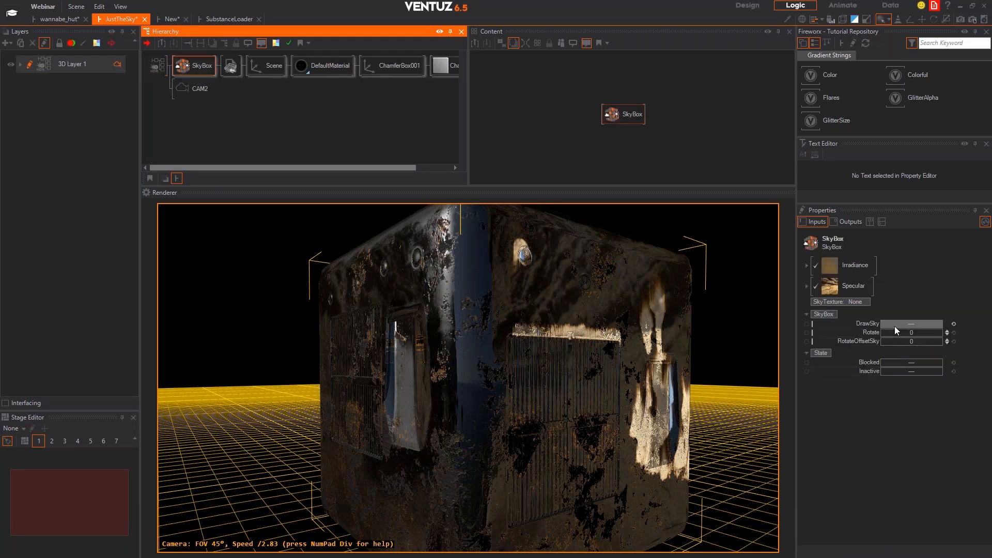
drag(888, 334, 840, 339)
right_drag(442, 314, 458, 337)
Add a Directional Light above the SkyBox branch and adjust its pitch
click(178, 68)
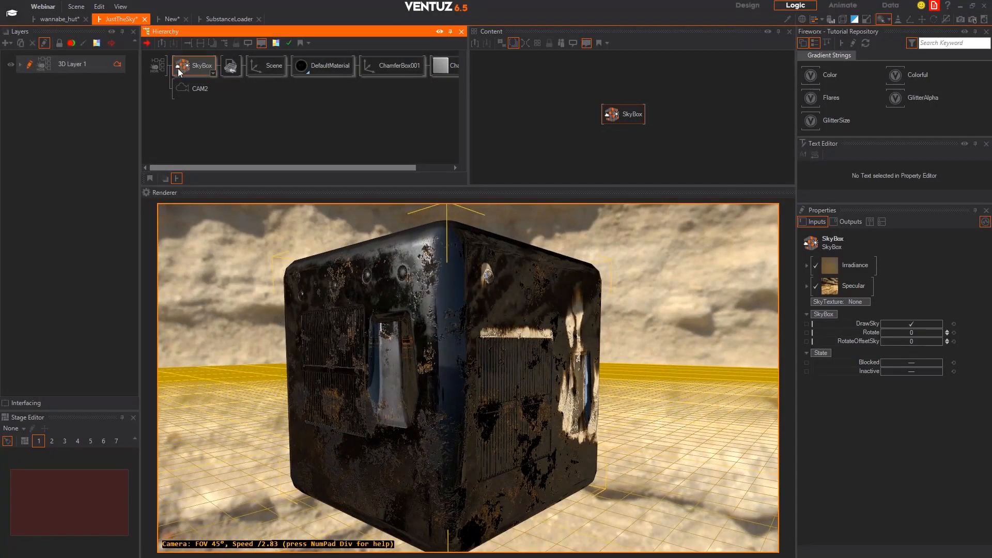
key(Tab)
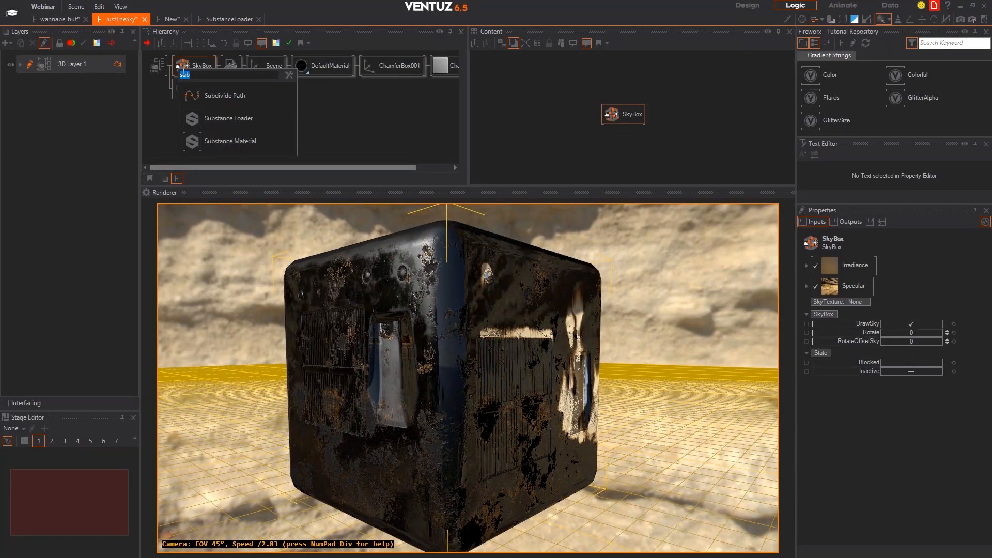
text(direc)
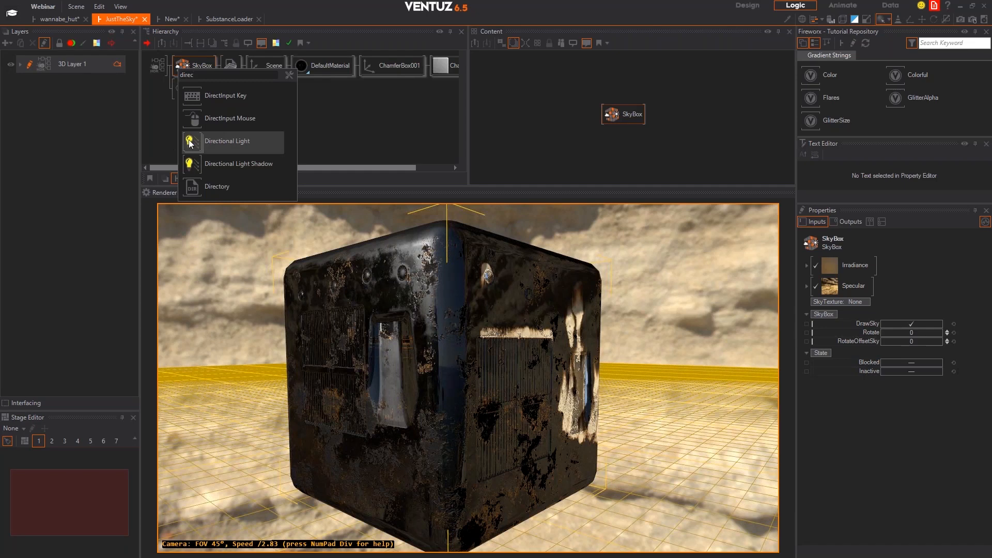
click(186, 144)
click(188, 55)
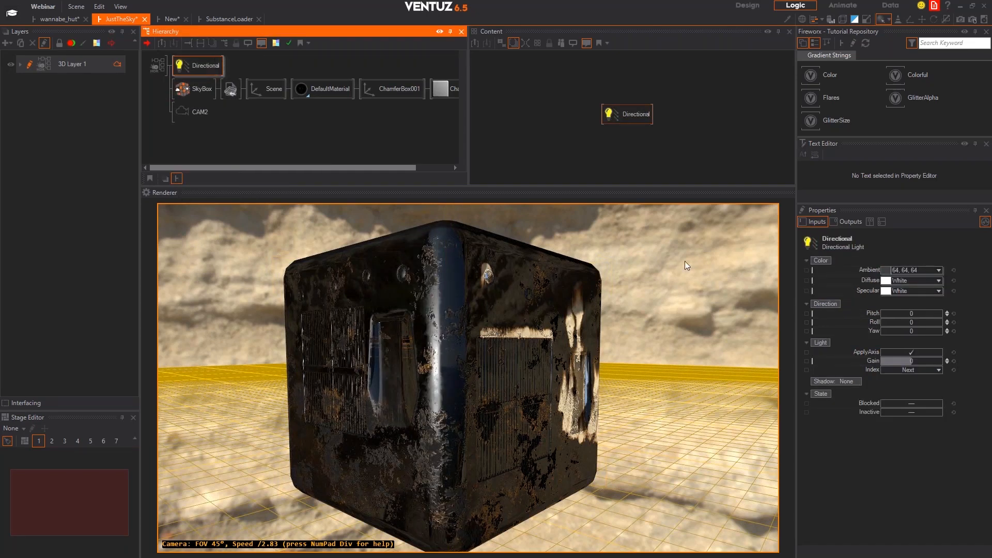
mouse_move(911, 314)
mouse_down()
mouse_move(881, 316)
mouse_move(890, 313)
mouse_up()
Try other base colours for the Phong shading of the cube's DefaultMaterial
click(309, 97)
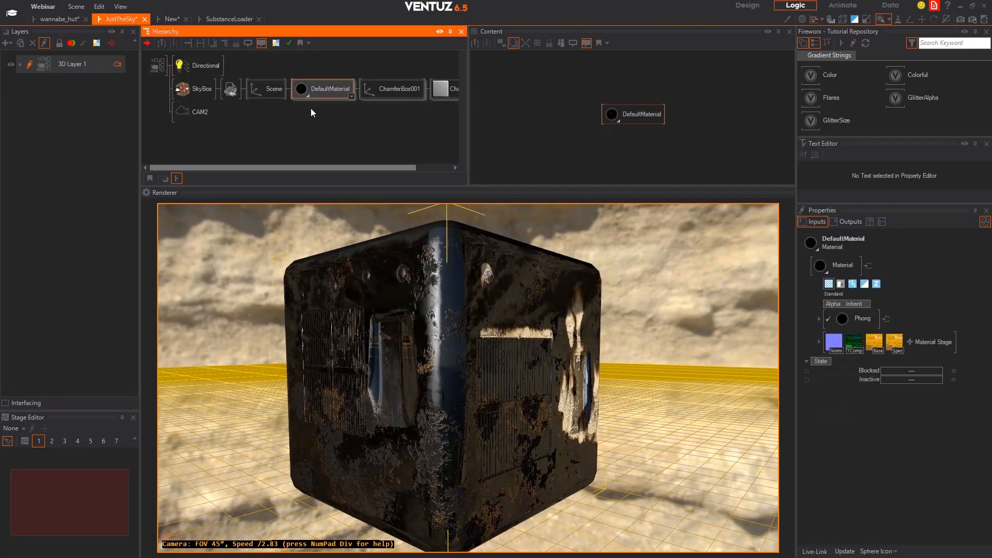
scroll(364, 157, right, 1)
click(842, 318)
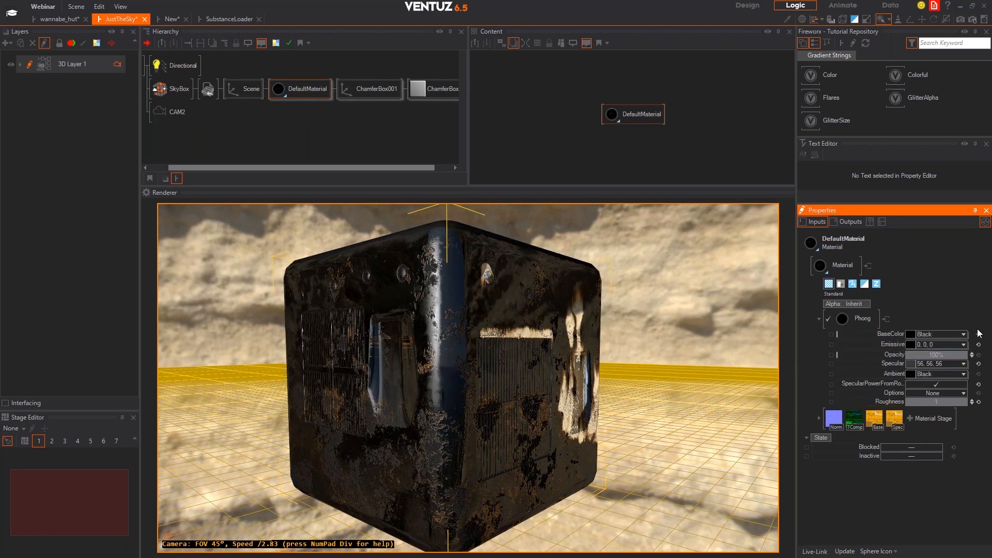
click(956, 334)
drag(937, 351, 906, 346)
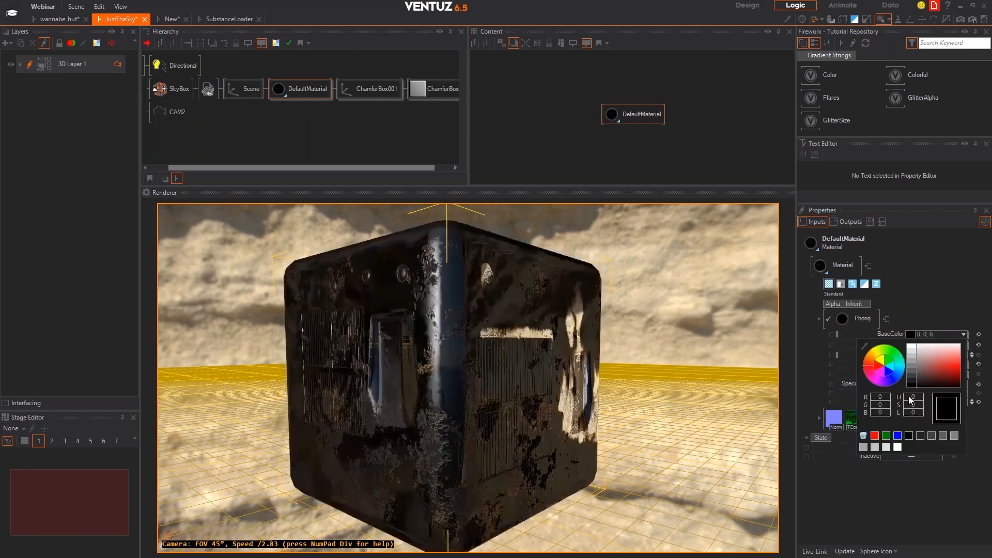
click(920, 275)
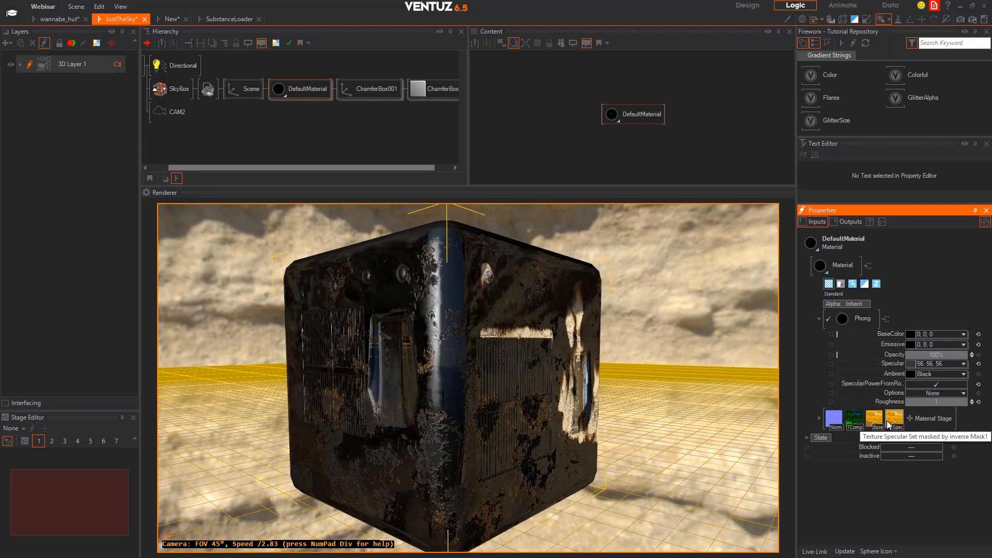
Move the base texture stage ahead of the normal stage in DefaultMaterial and examine the cube's surface from several sides
click(873, 422)
drag(875, 421, 833, 423)
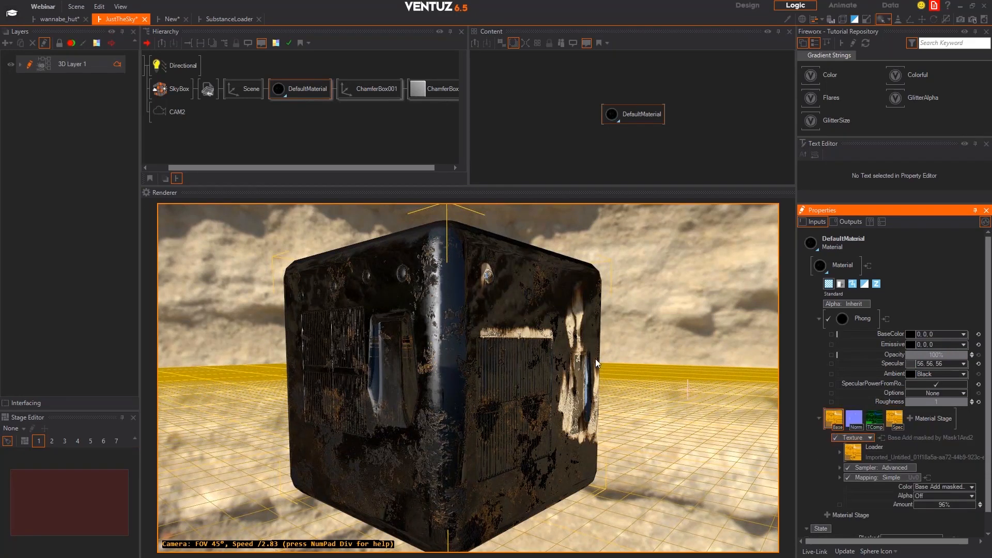
right_drag(505, 367, 505, 369)
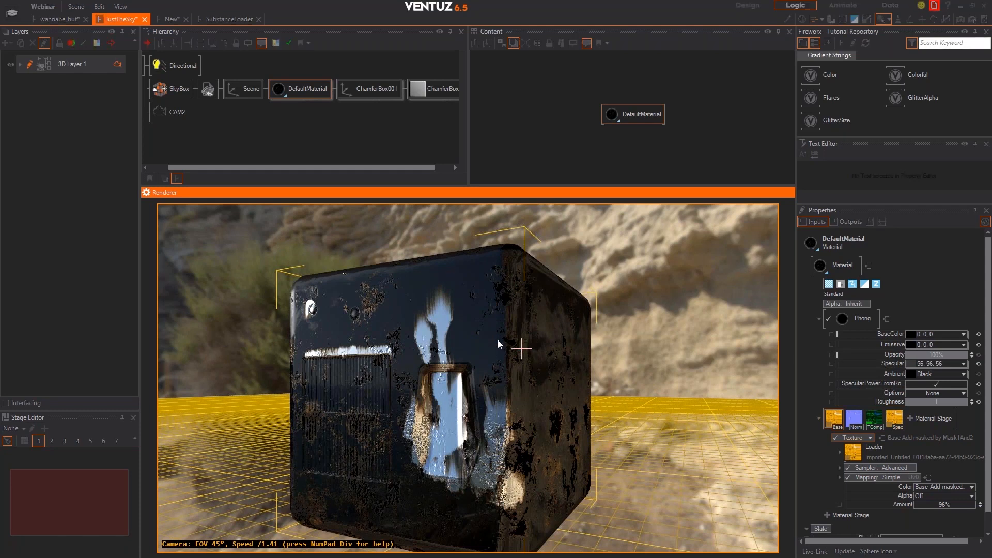
right_drag(454, 321, 417, 336)
scroll(453, 321, down, 7)
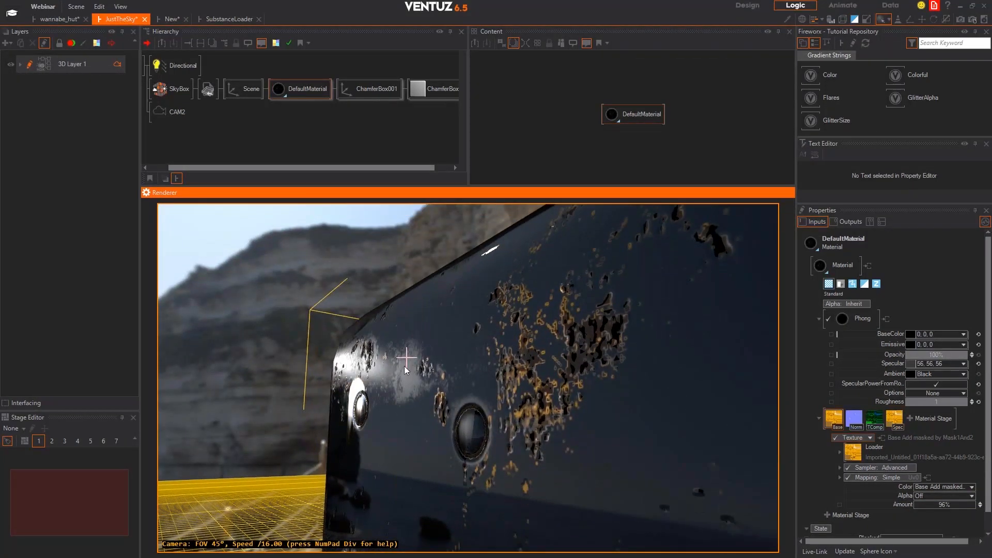
right_drag(401, 369, 485, 411)
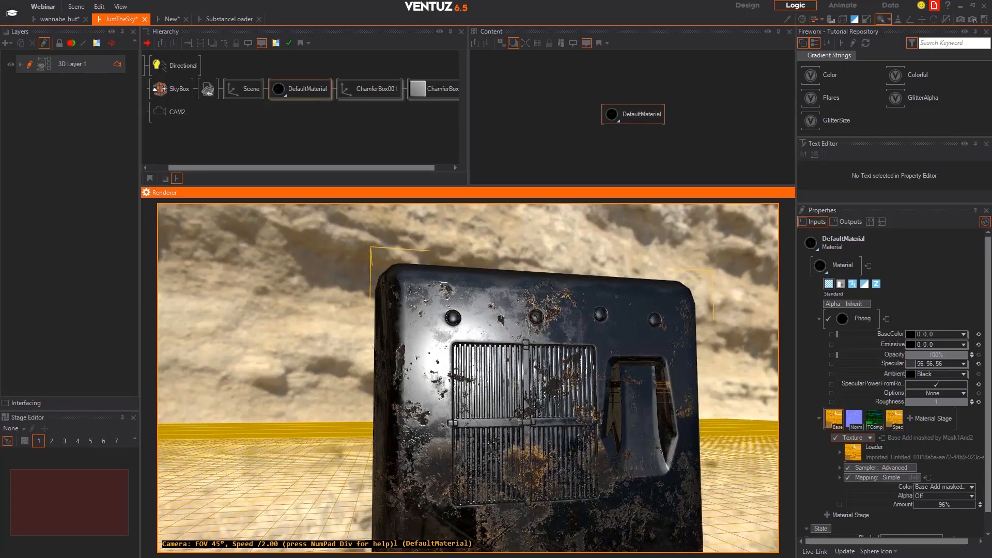
Switch to Substance Designer with the Wood_N_Clay graph
key(alt+Tab)
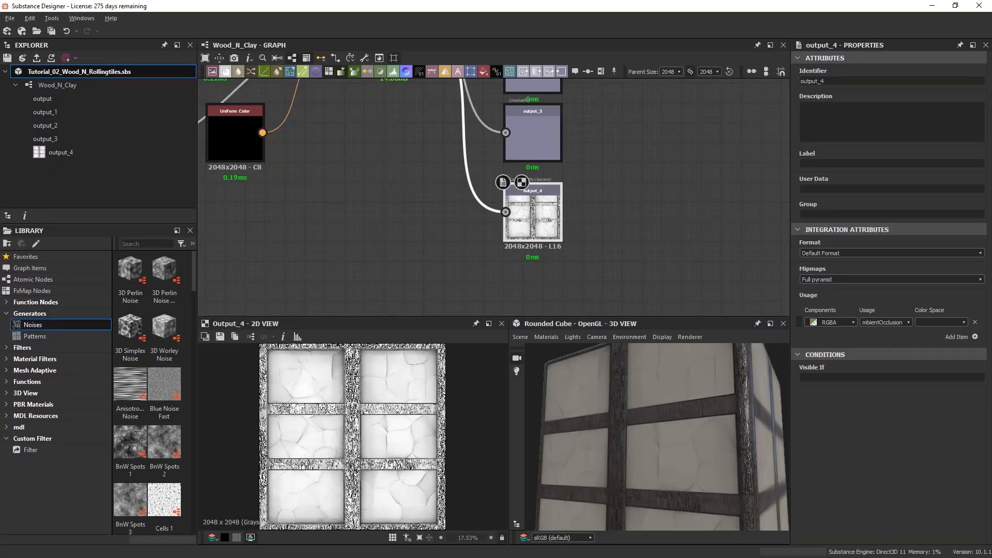